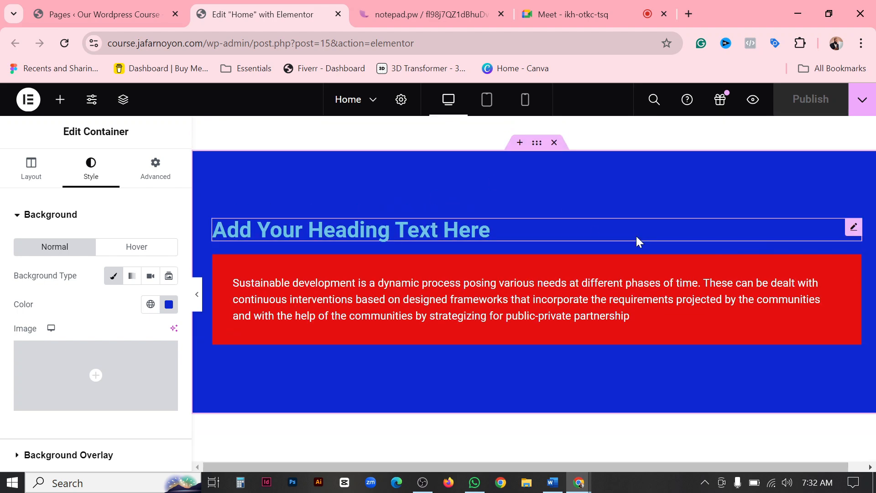
Review the lesson outline in the online notepad, from Elementor Global Settings to Make the Header Responsive.
{"action": "scroll", "coordinate": [636, 236], "scroll_direction": "down", "scroll_amount": 3}
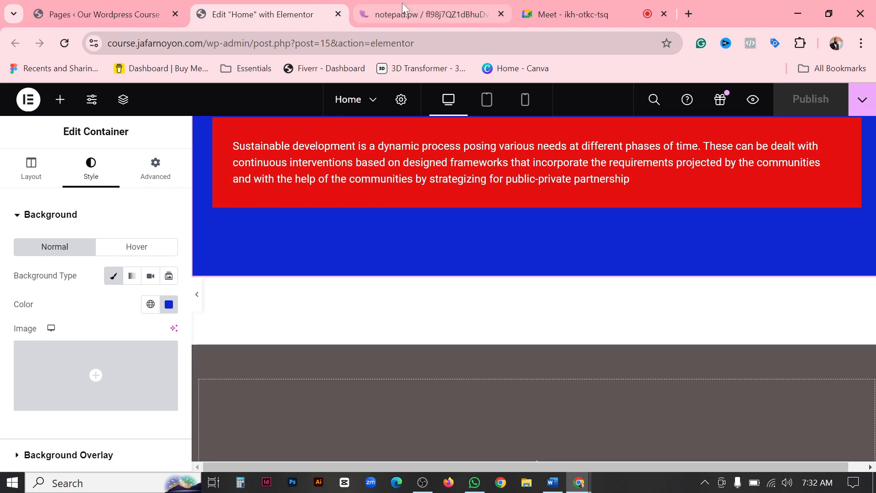
{"action": "left_click", "coordinate": [419, 15]}
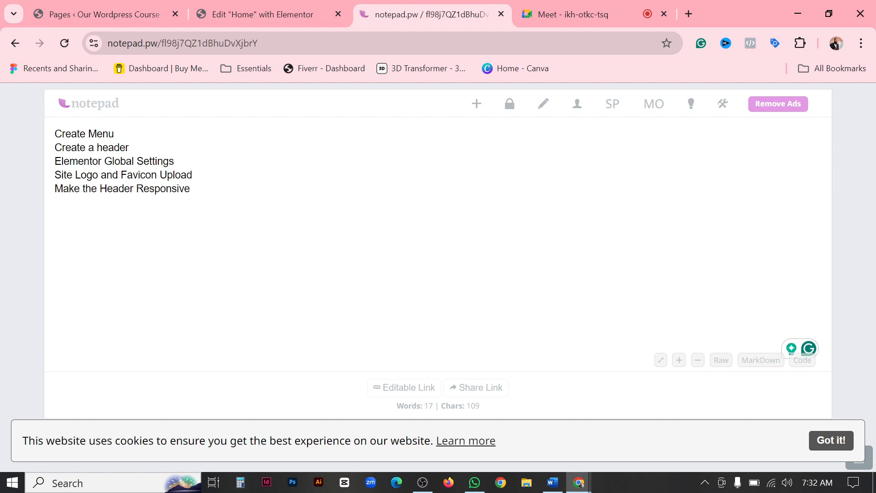
{"action": "left_click_drag", "start_coordinate": [56, 161], "coordinate": [175, 163]}
{"action": "left_click", "coordinate": [175, 163]}
{"action": "key", "text": "ctrl+shift+Left"}
{"action": "key", "text": "ctrl+shift+Left"}
{"action": "key", "text": "ctrl+shift+Left"}
{"action": "key", "text": "ctrl+shift+Left"}
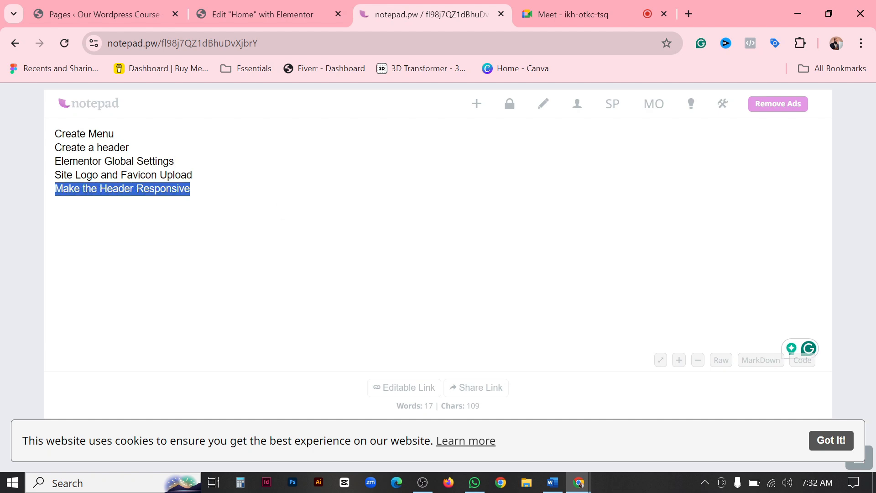
Exit the Home page's Elementor editor to WordPress and open the admin Dashboard.
{"action": "left_click", "coordinate": [232, 24]}
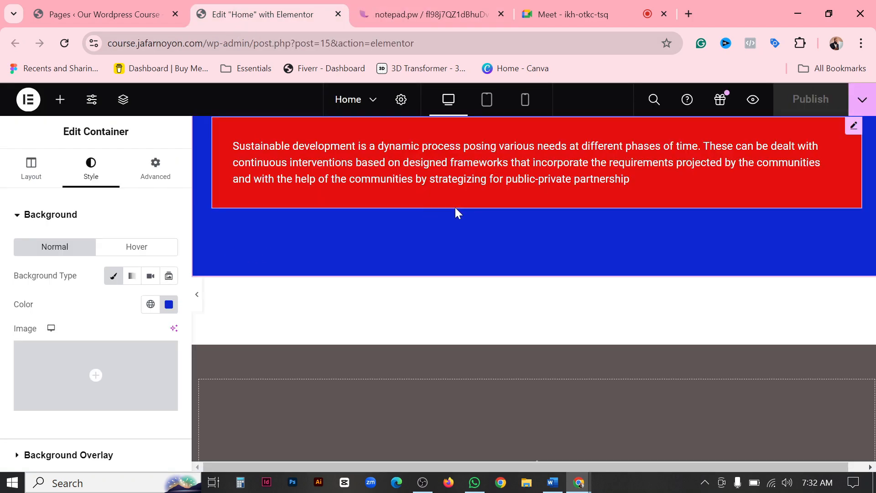
{"action": "scroll", "coordinate": [455, 210], "scroll_direction": "up", "scroll_amount": 3}
{"action": "scroll", "coordinate": [456, 171], "scroll_direction": "down", "scroll_amount": 4}
{"action": "scroll", "coordinate": [434, 170], "scroll_direction": "up", "scroll_amount": 4}
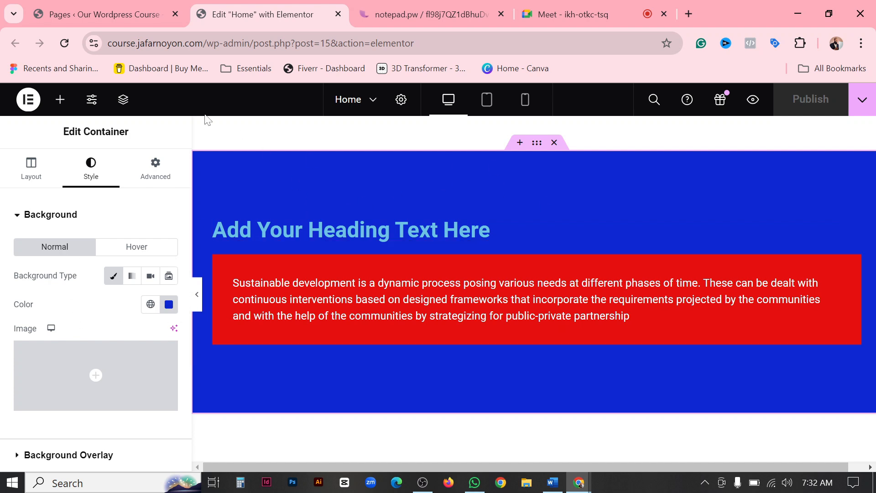
{"action": "left_click", "coordinate": [27, 104]}
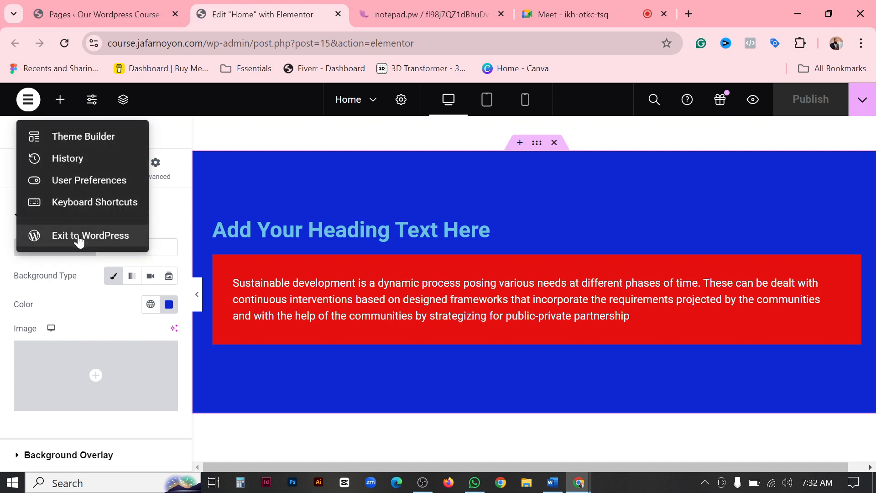
{"action": "left_click", "coordinate": [97, 243]}
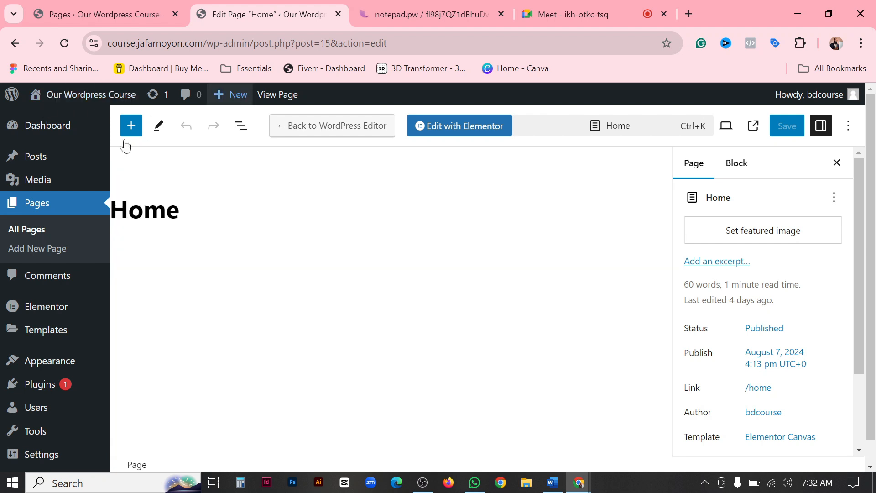
{"action": "left_click", "coordinate": [38, 131]}
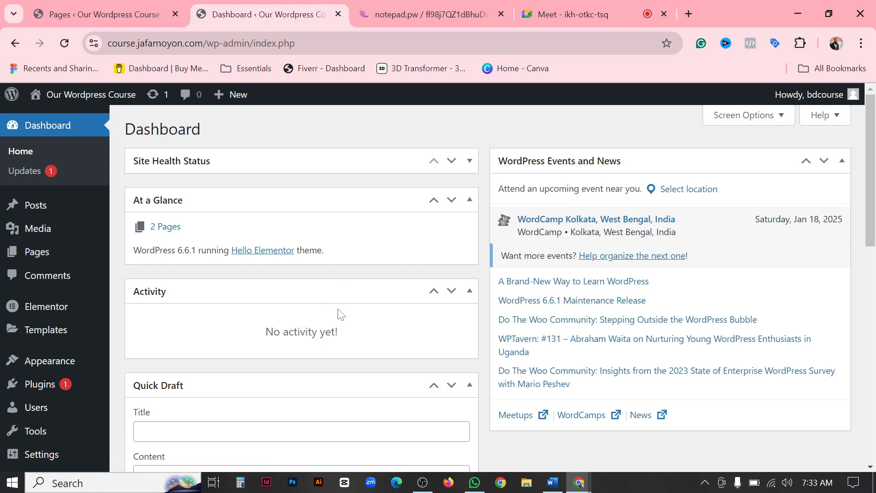
Open the course owner's main website, the parent domain of the course site, in a new browser tab.
{"action": "left_click", "coordinate": [688, 14]}
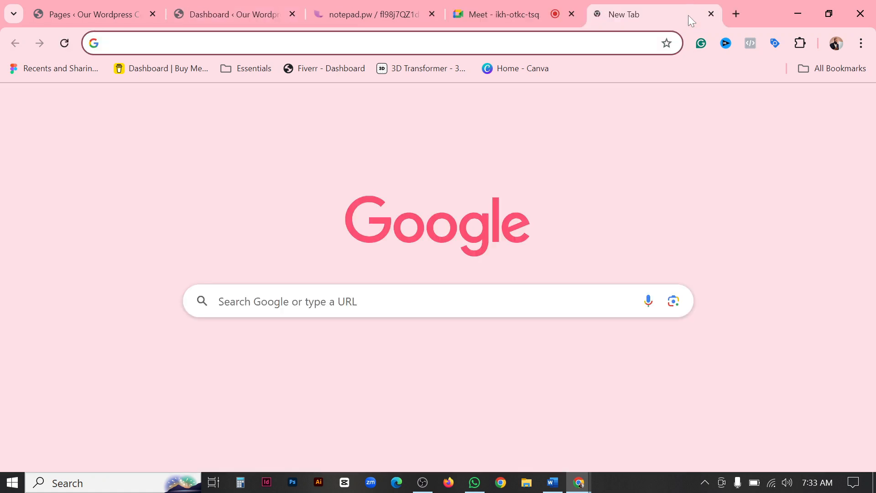
{"action": "type", "text": "jagar"}
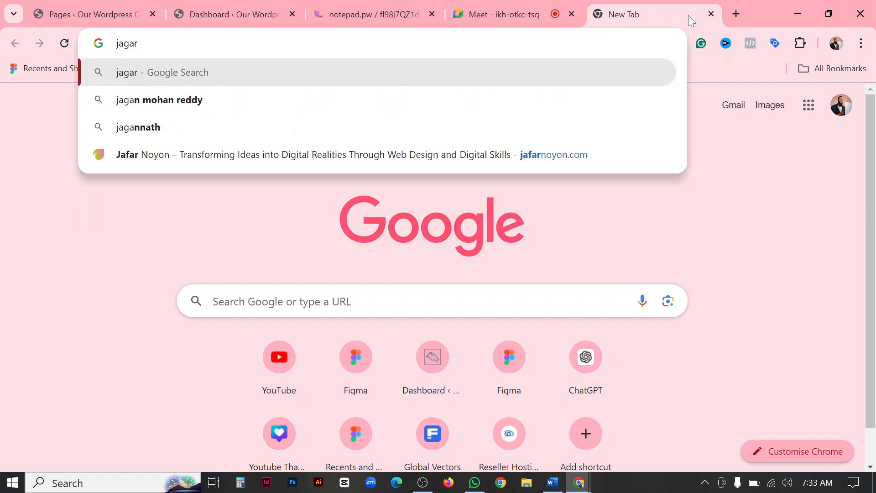
{"action": "key", "text": "BackSpace"}
{"action": "key", "text": "BackSpace"}
{"action": "key", "text": "BackSpace"}
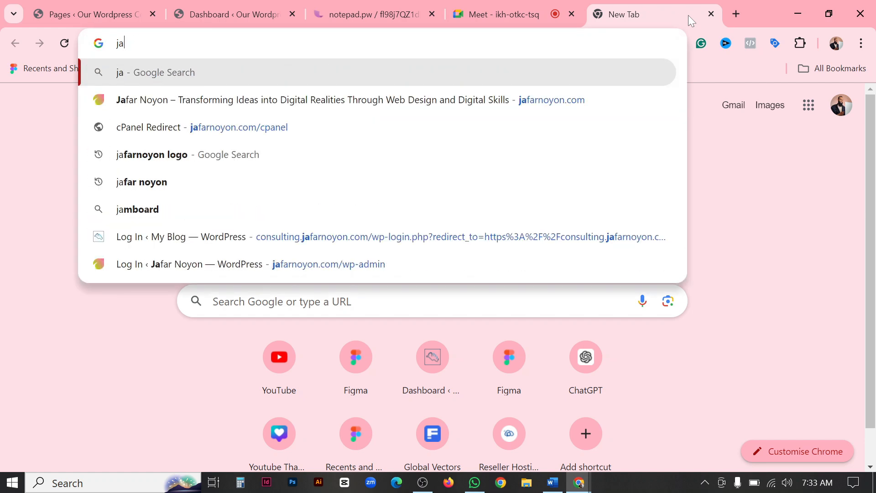
{"action": "left_click", "coordinate": [196, 111]}
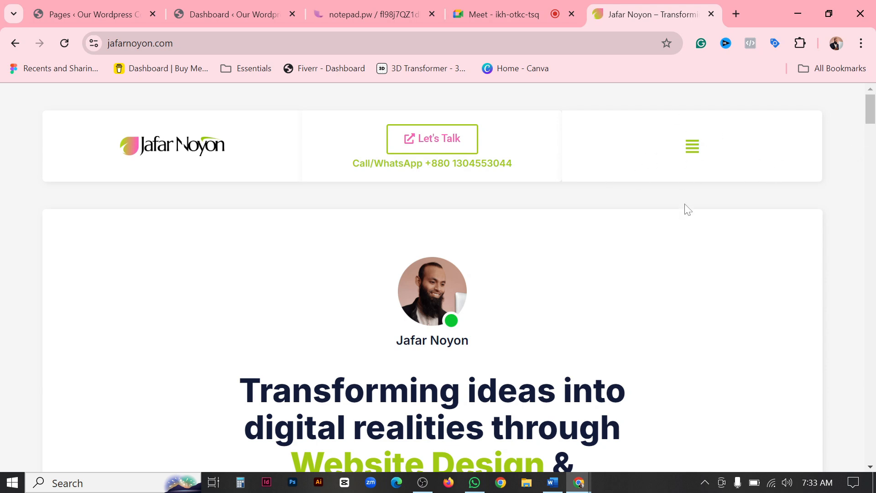
Open the website's slide-out menu and expand the Portfolios submenu to view its items, collapsing it when done.
{"action": "left_click", "coordinate": [692, 147]}
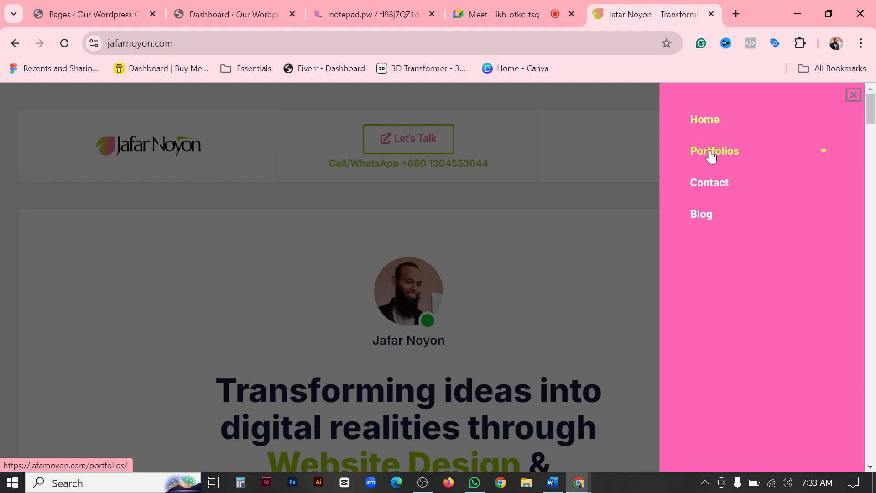
{"action": "left_click", "coordinate": [820, 156]}
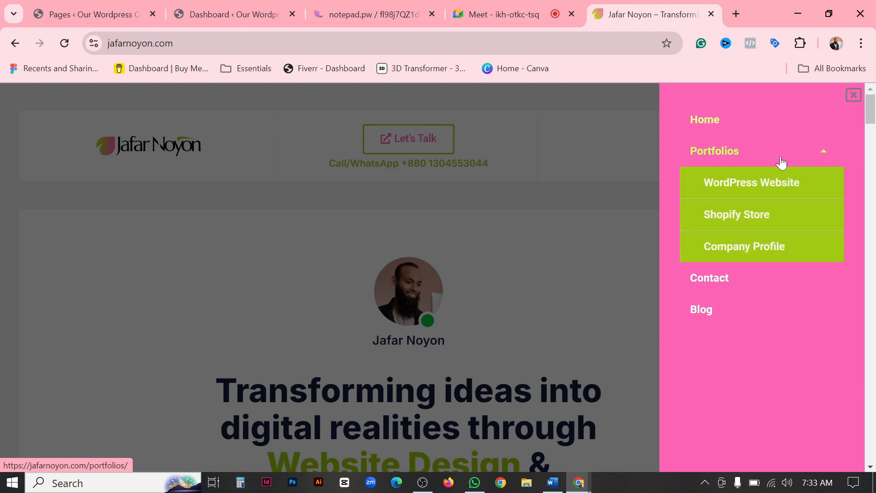
{"action": "left_click", "coordinate": [822, 151]}
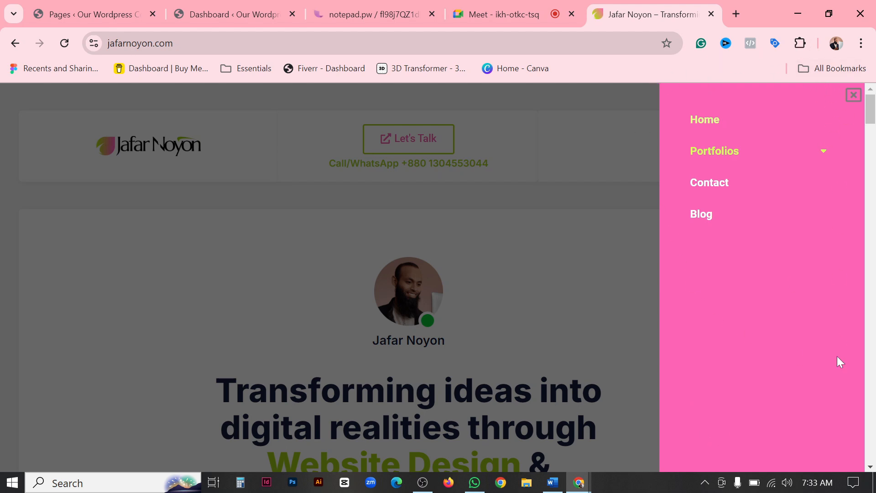
Open ganaano.com in a new browser tab and examine how its header behaves while scrolling the home page.
{"action": "left_click", "coordinate": [734, 14]}
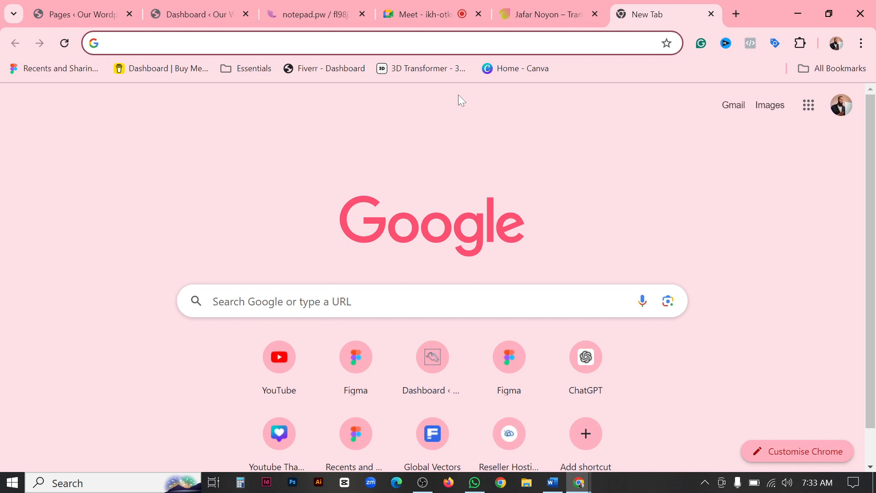
{"action": "type", "text": "ganaano.com"}
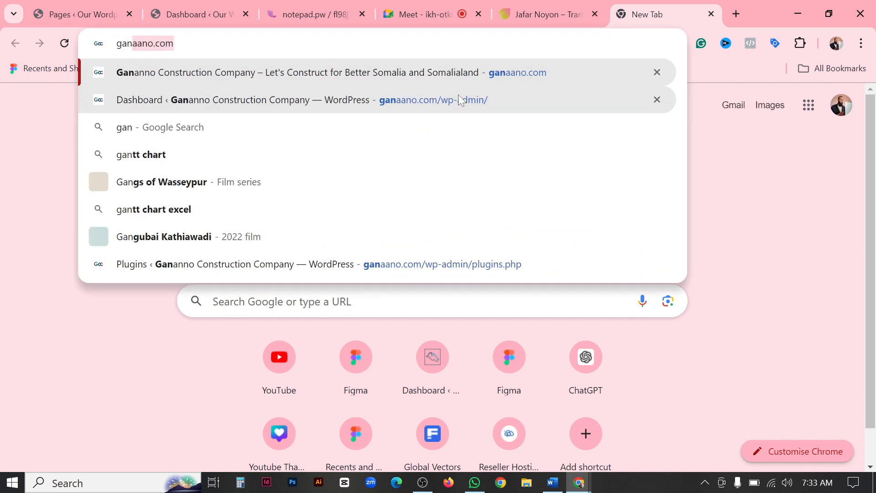
{"action": "key", "text": "Return"}
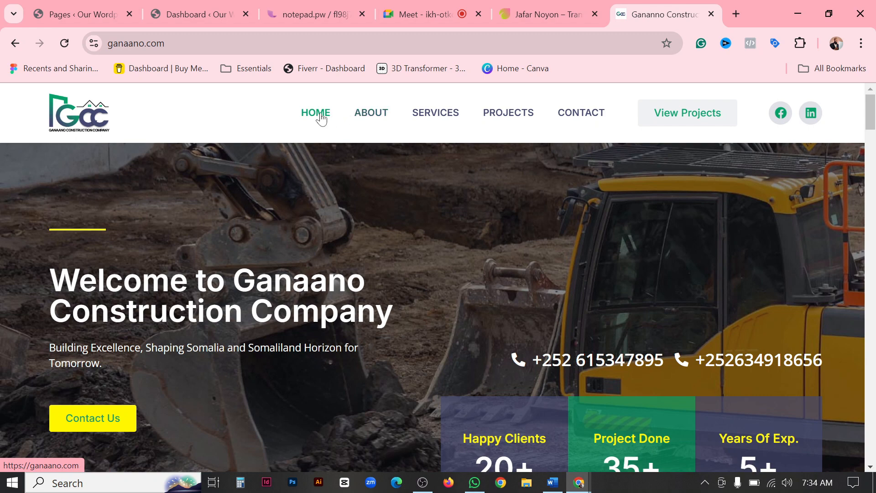
{"action": "scroll", "coordinate": [251, 197], "scroll_direction": "down", "scroll_amount": 10}
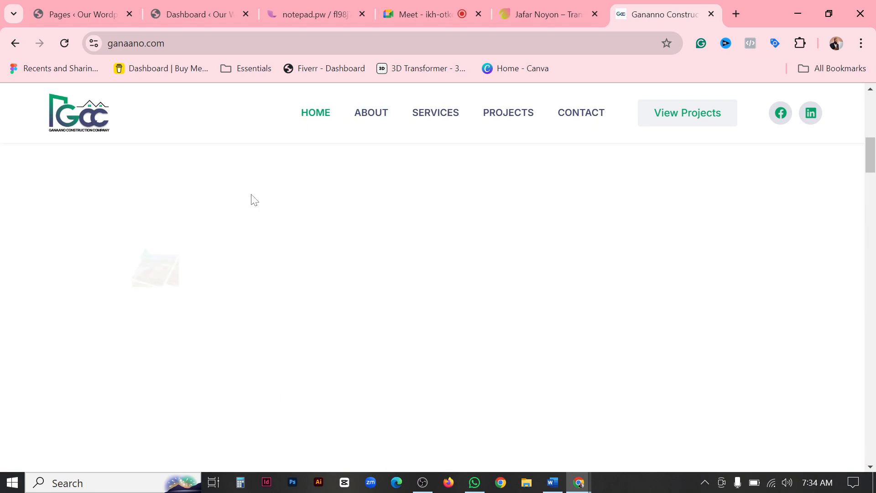
{"action": "scroll", "coordinate": [547, 309], "scroll_direction": "up", "scroll_amount": 10}
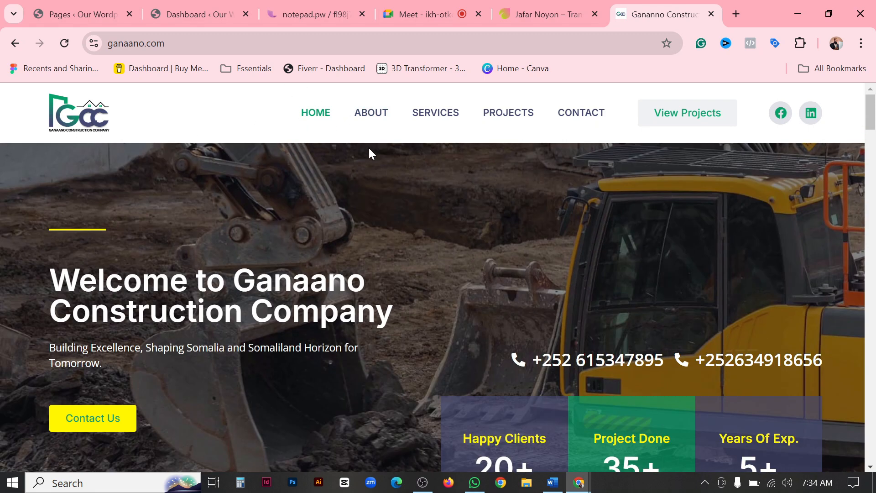
Visit the About and Services pages of the construction site through its header navigation.
{"action": "left_click", "coordinate": [370, 120]}
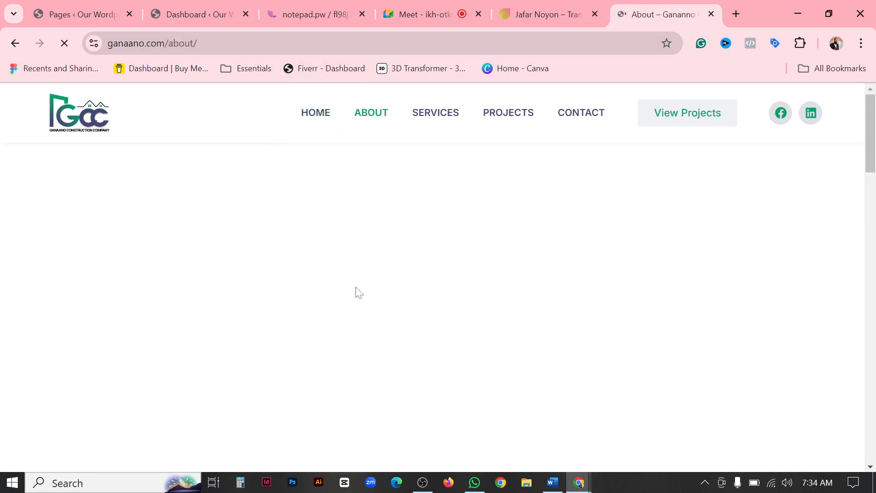
{"action": "left_click", "coordinate": [433, 118]}
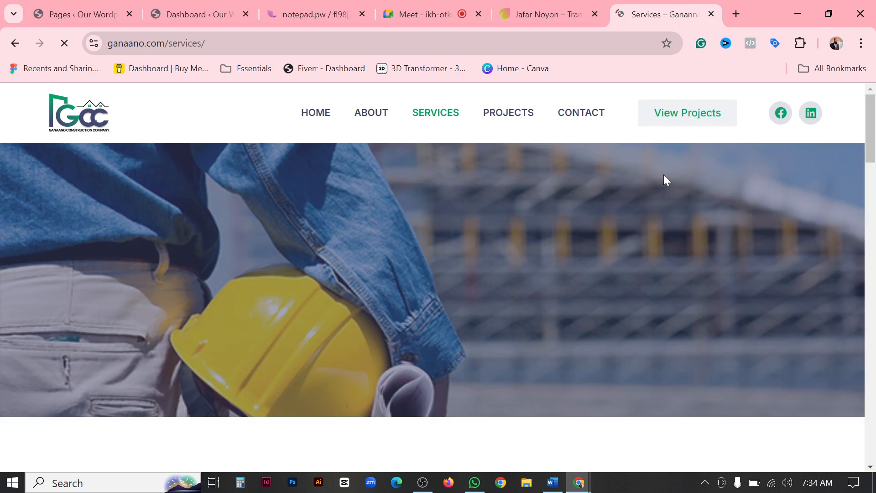
{"action": "scroll", "coordinate": [499, 184], "scroll_direction": "down", "scroll_amount": 4}
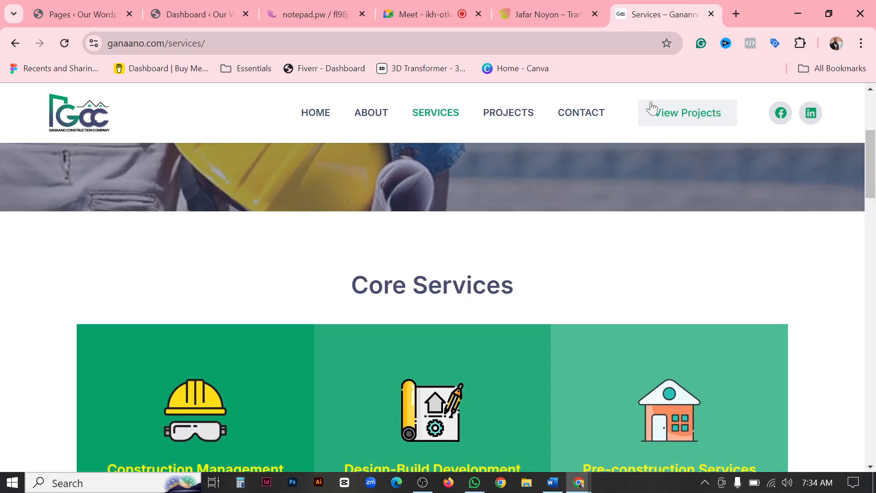
Narrow the browser window to phone width, inspect the Services page's collapsed mobile menu, and restore the full-size window.
{"action": "left_click", "coordinate": [828, 13]}
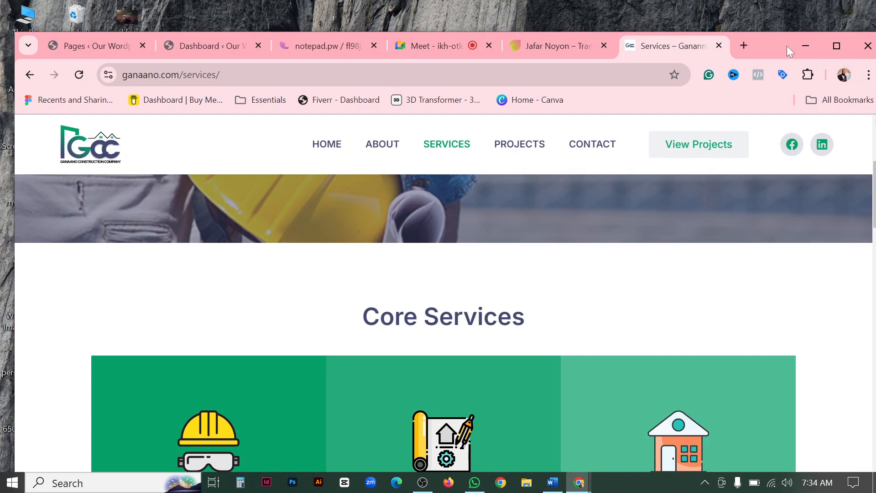
{"action": "left_click_drag", "start_coordinate": [786, 45], "coordinate": [761, 41]}
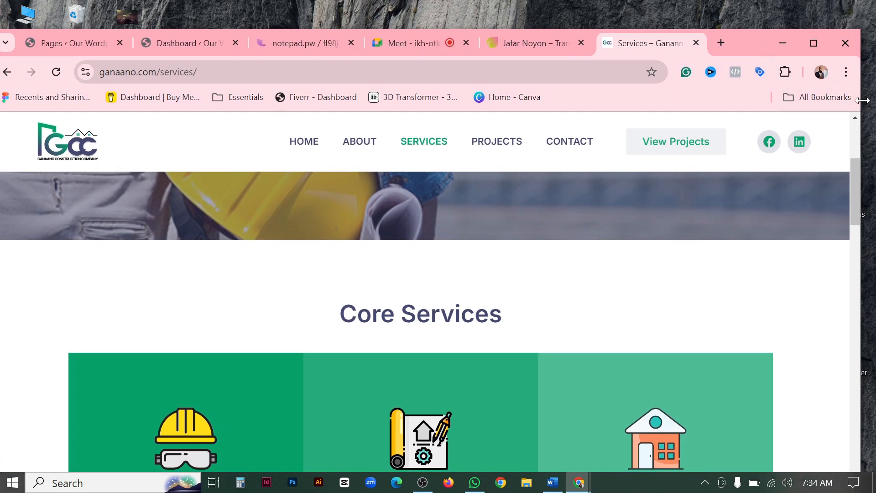
{"action": "left_click_drag", "start_coordinate": [862, 100], "coordinate": [334, 101]}
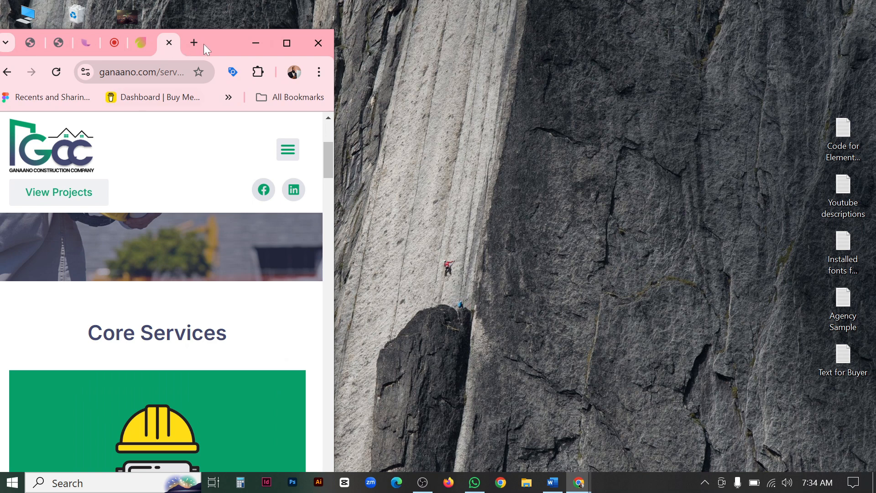
{"action": "left_click_drag", "start_coordinate": [204, 44], "coordinate": [376, 26]}
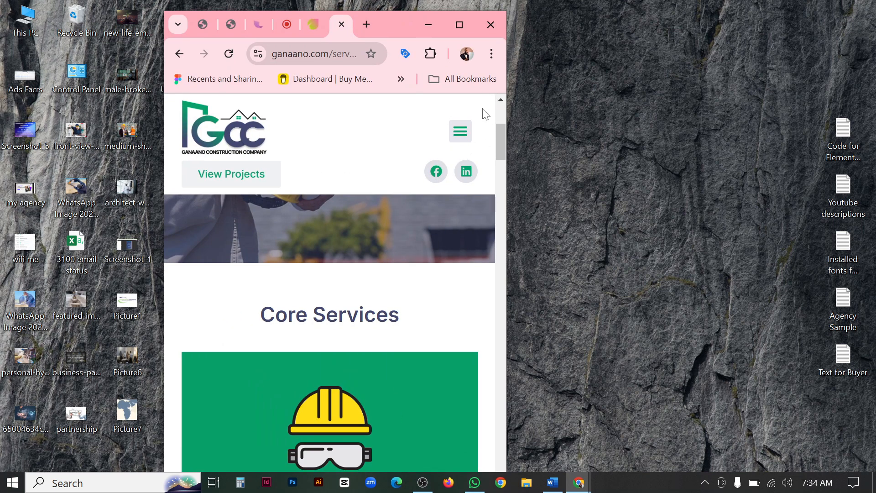
{"action": "left_click", "coordinate": [460, 132]}
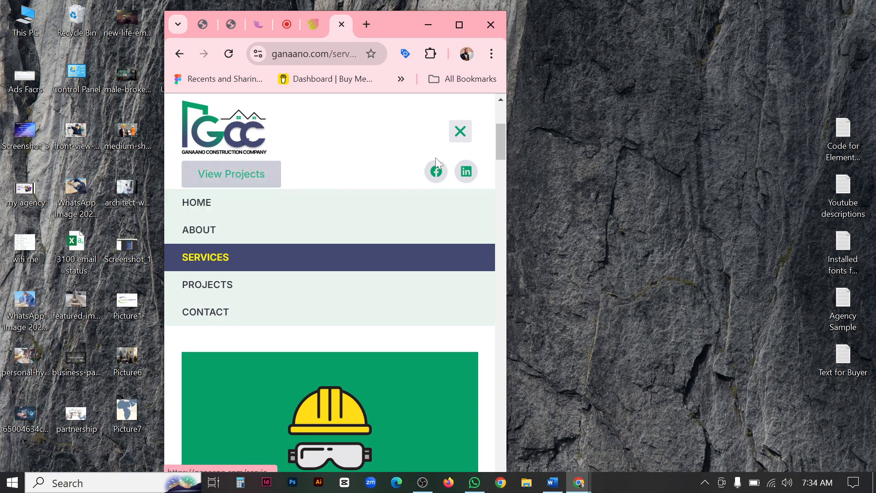
{"action": "left_click", "coordinate": [459, 20]}
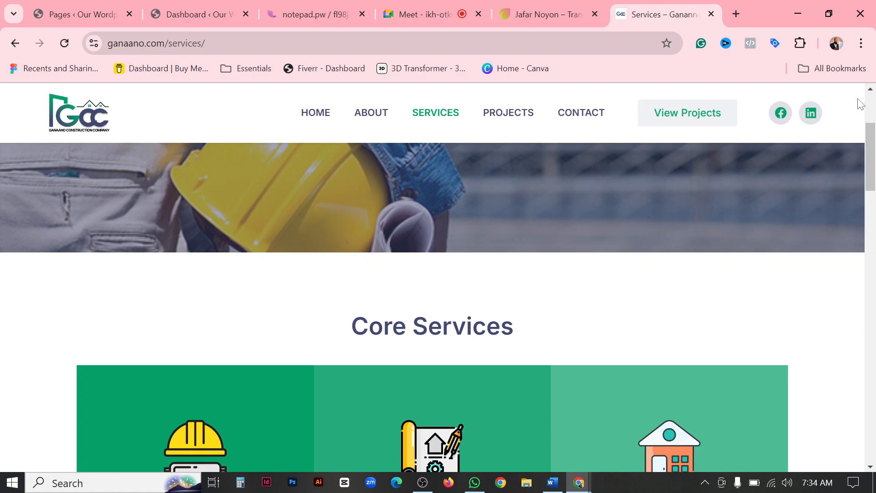
Examine the Services page header while scrolling at full and phone width, and return to the WordPress Dashboard.
{"action": "scroll", "coordinate": [829, 146], "scroll_direction": "down", "scroll_amount": 4}
{"action": "scroll", "coordinate": [475, 157], "scroll_direction": "up", "scroll_amount": 6}
{"action": "scroll", "coordinate": [303, 138], "scroll_direction": "down", "scroll_amount": 4}
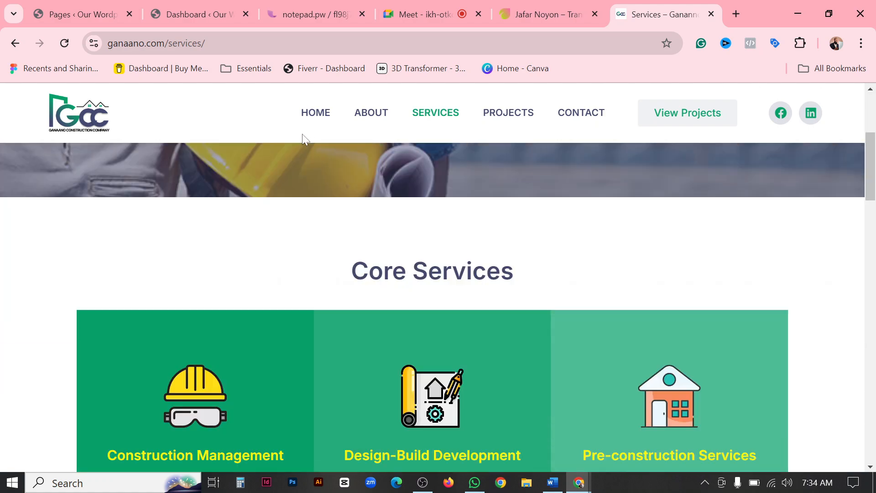
{"action": "scroll", "coordinate": [131, 143], "scroll_direction": "down", "scroll_amount": 10}
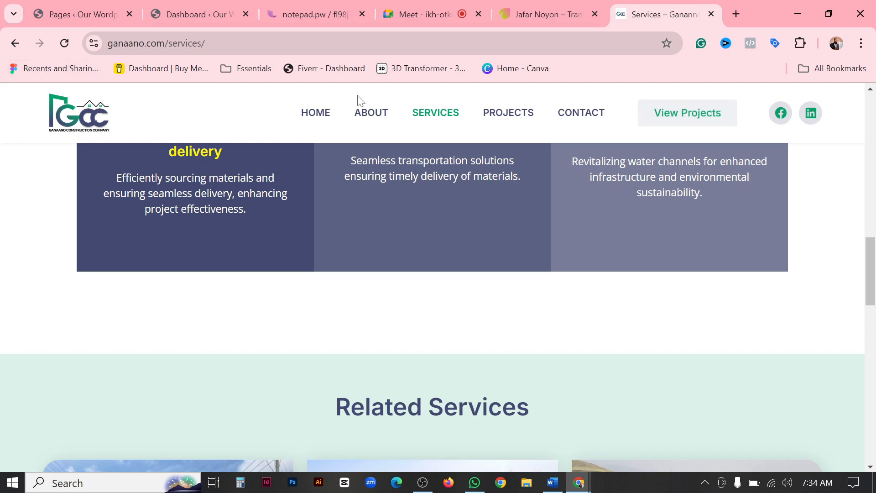
{"action": "left_click", "coordinate": [828, 14]}
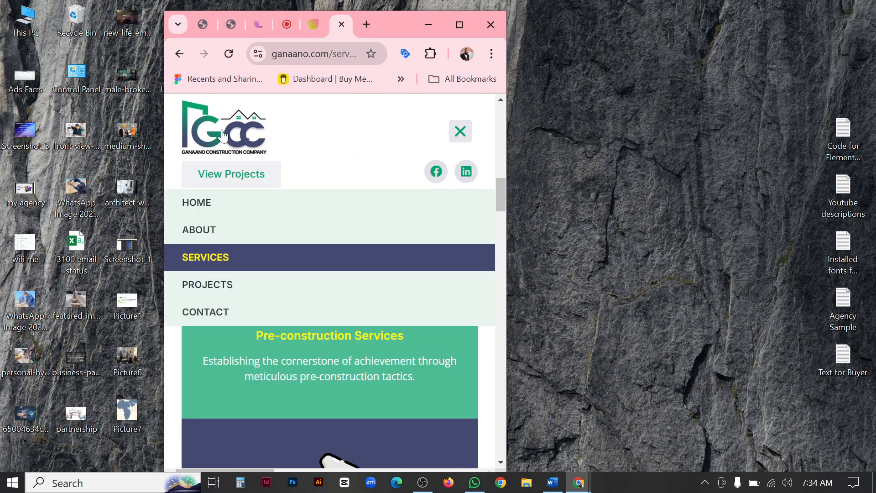
{"action": "scroll", "coordinate": [281, 185], "scroll_direction": "up", "scroll_amount": 5}
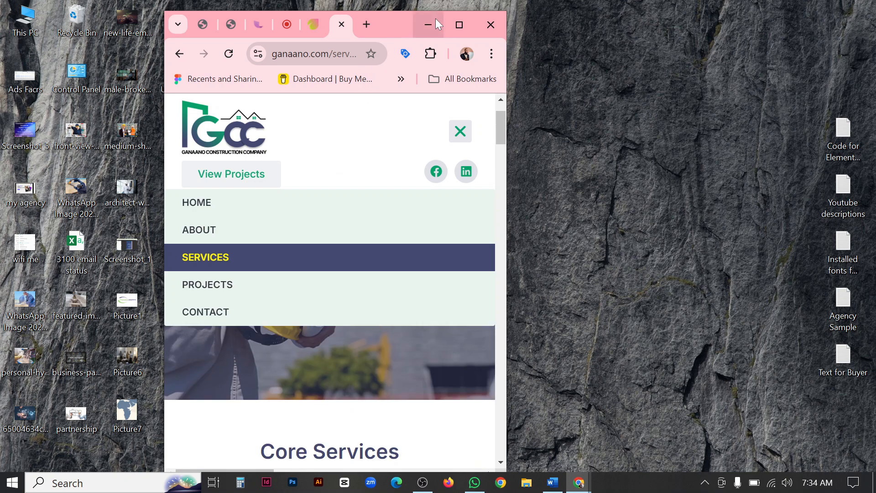
{"action": "left_click", "coordinate": [452, 25]}
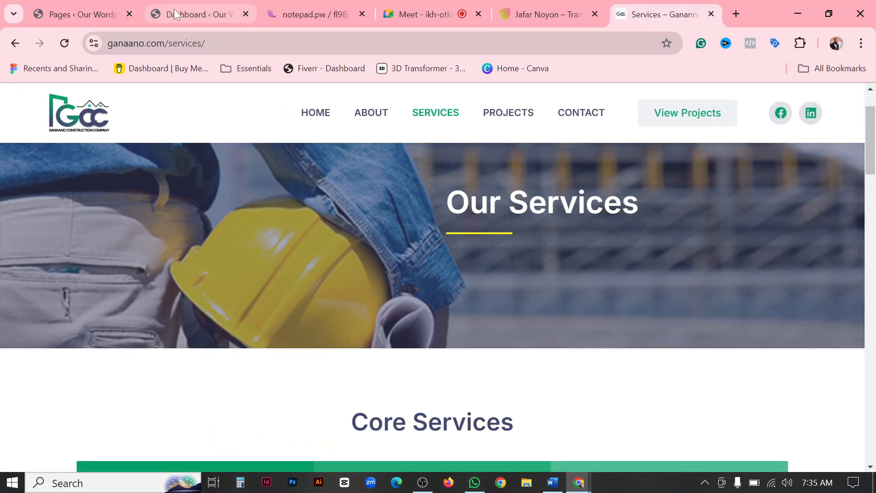
{"action": "left_click", "coordinate": [196, 15]}
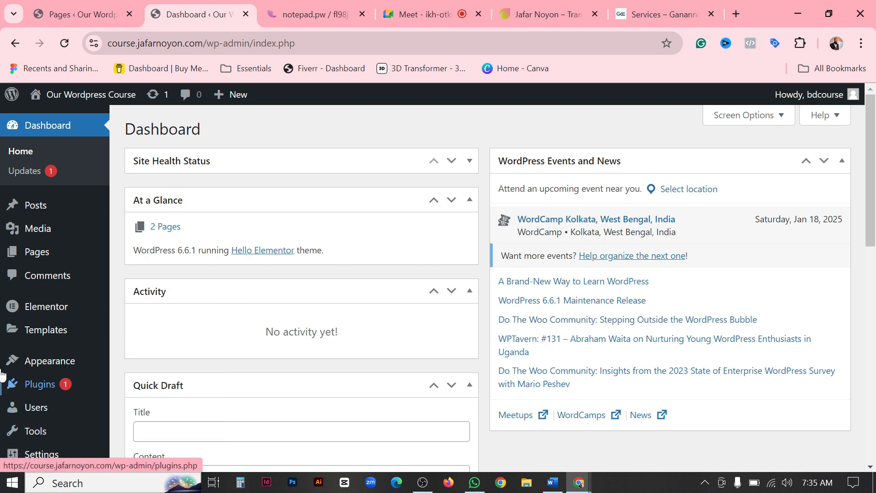
Open the WordPress Pages list and compare it with the page names in the construction site's header menu.
{"action": "mouse_move", "coordinate": [39, 252]}
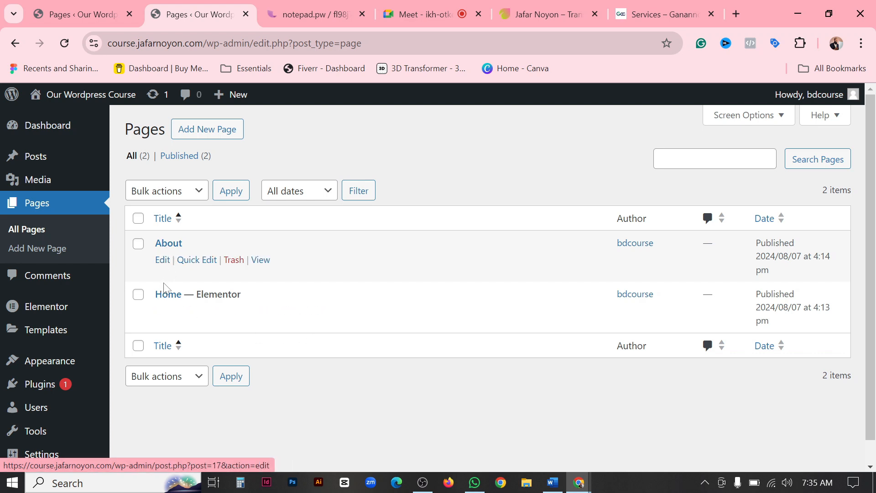
{"action": "left_click", "coordinate": [665, 14]}
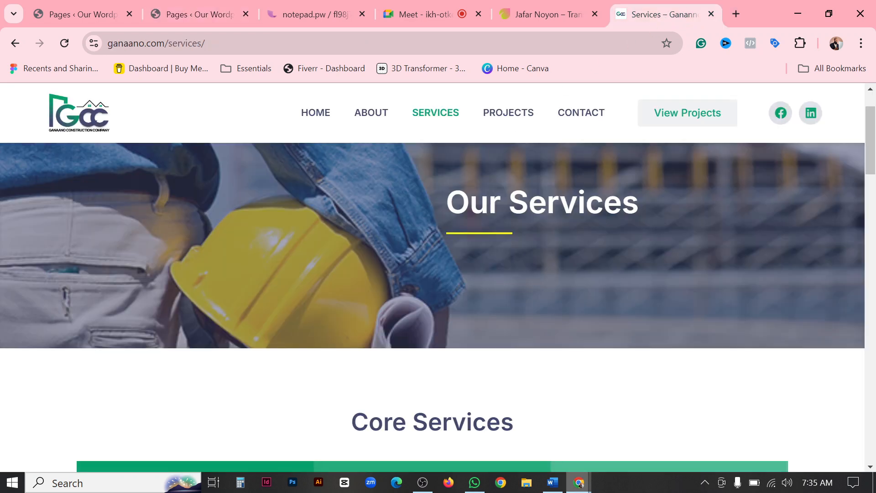
{"action": "left_click", "coordinate": [420, 10]}
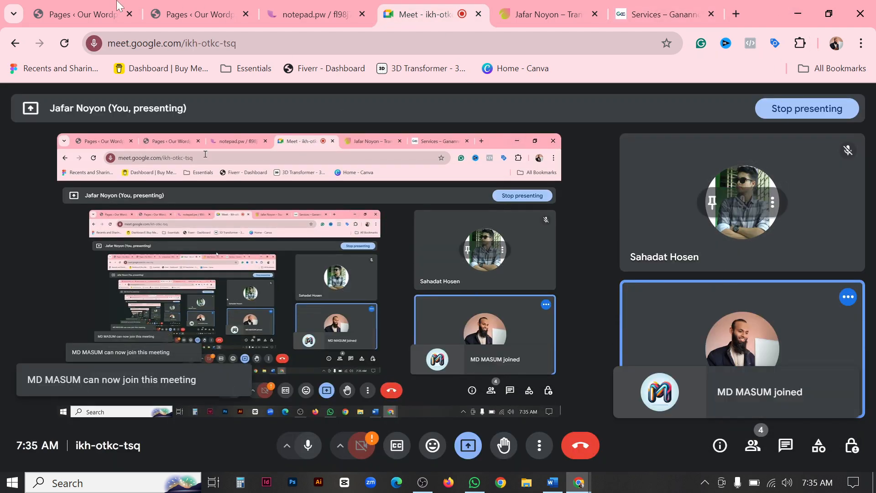
{"action": "left_click", "coordinate": [68, 13]}
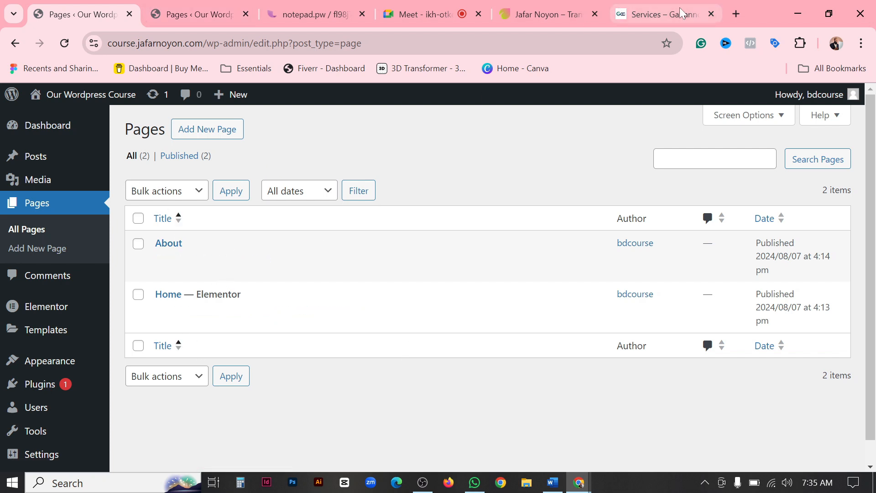
{"action": "left_click", "coordinate": [657, 14]}
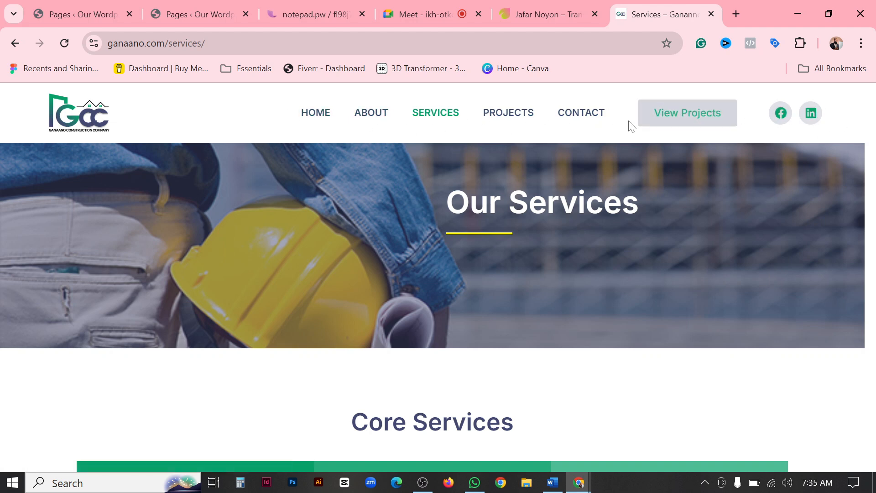
{"action": "left_click", "coordinate": [185, 14]}
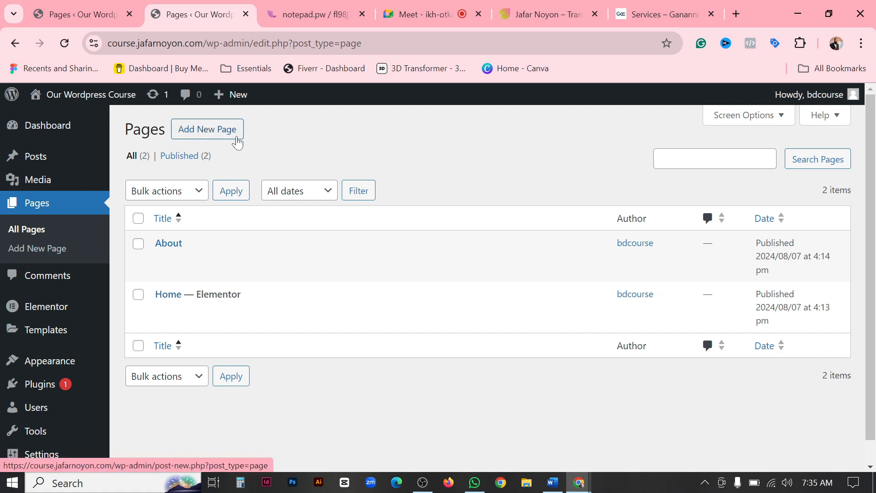
Create a new WordPress page titled Services, matching the construction site's menu.
{"action": "left_click", "coordinate": [211, 135]}
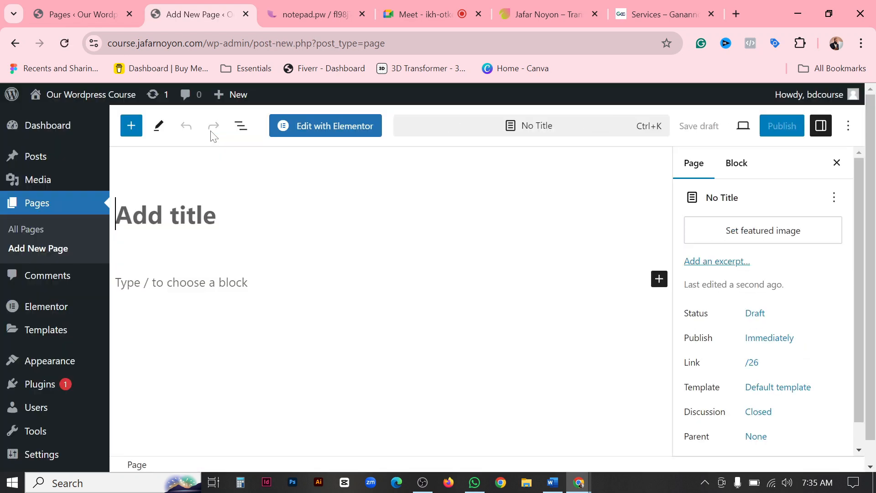
{"action": "left_click", "coordinate": [666, 16]}
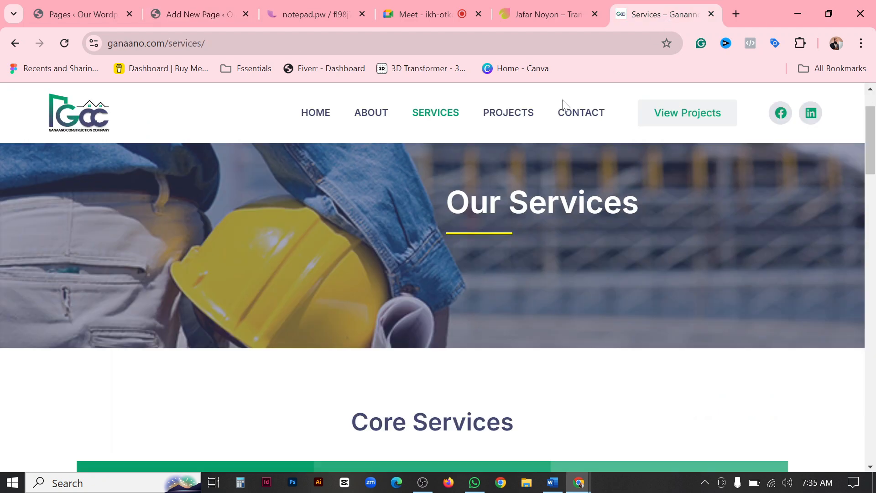
{"action": "left_click", "coordinate": [88, 15]}
{"action": "left_click", "coordinate": [211, 21]}
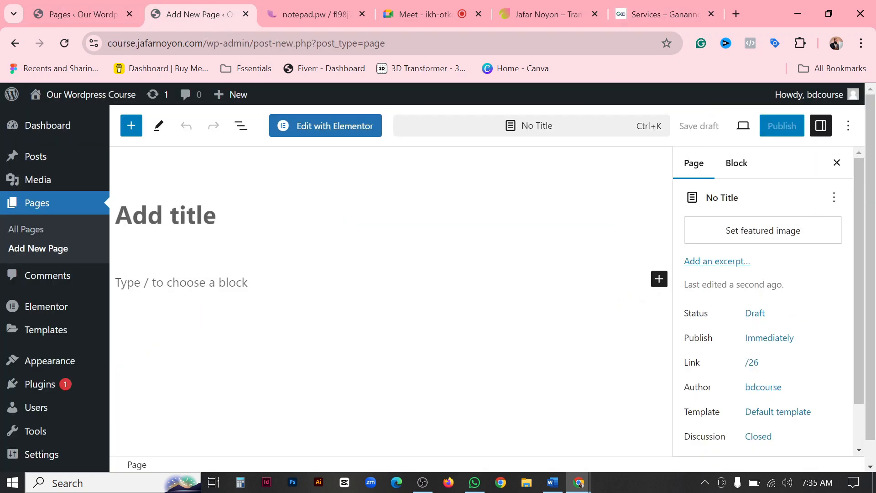
{"action": "type", "text": "Services"}
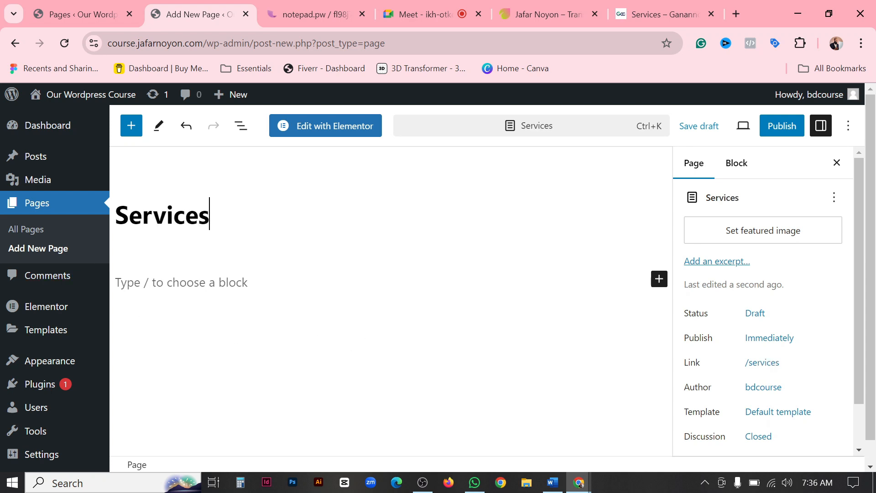
Set the Services page's template to Elementor Full Width and publish the page.
{"action": "left_click", "coordinate": [791, 407]}
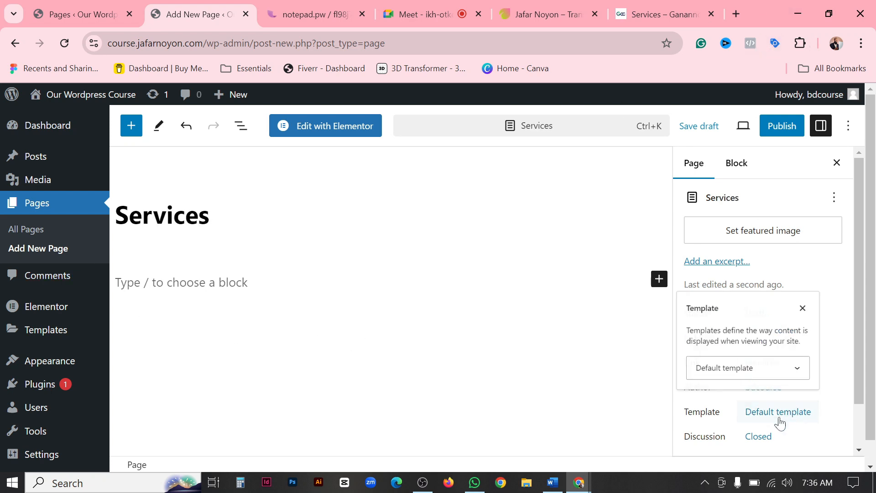
{"action": "left_click", "coordinate": [746, 371]}
{"action": "left_click", "coordinate": [744, 418]}
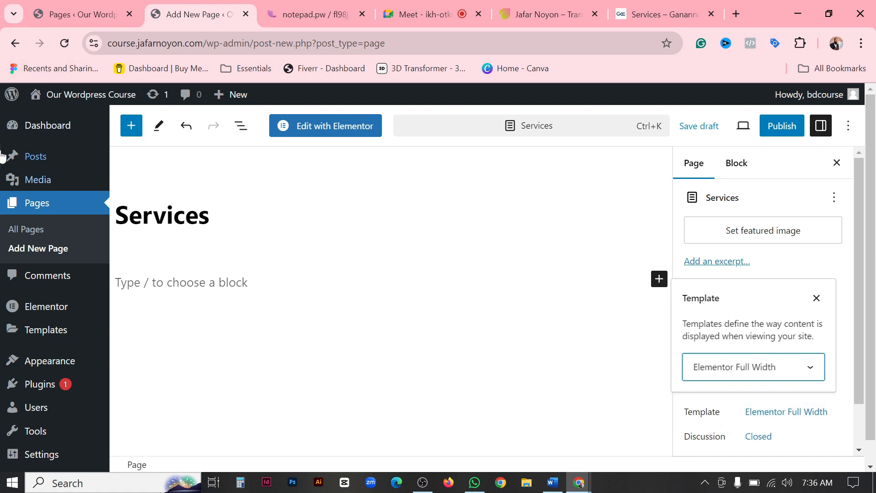
{"action": "left_click", "coordinate": [820, 373]}
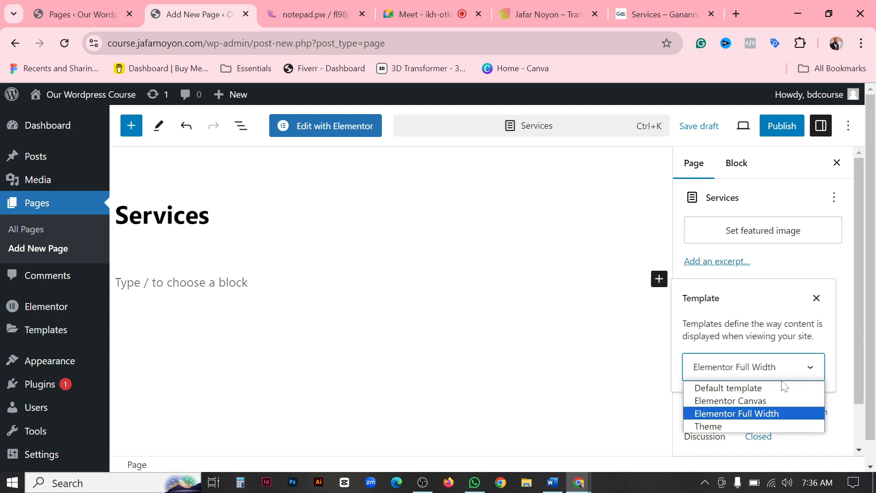
{"action": "left_click", "coordinate": [756, 399]}
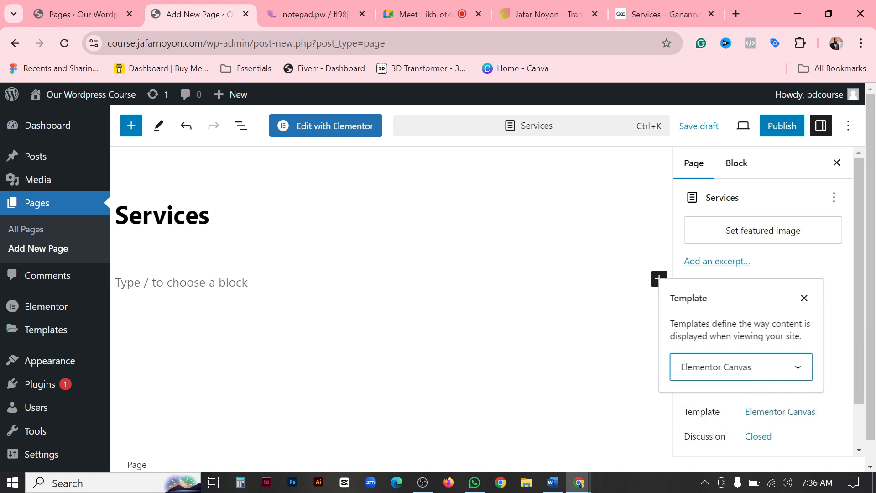
{"action": "key", "text": "Down"}
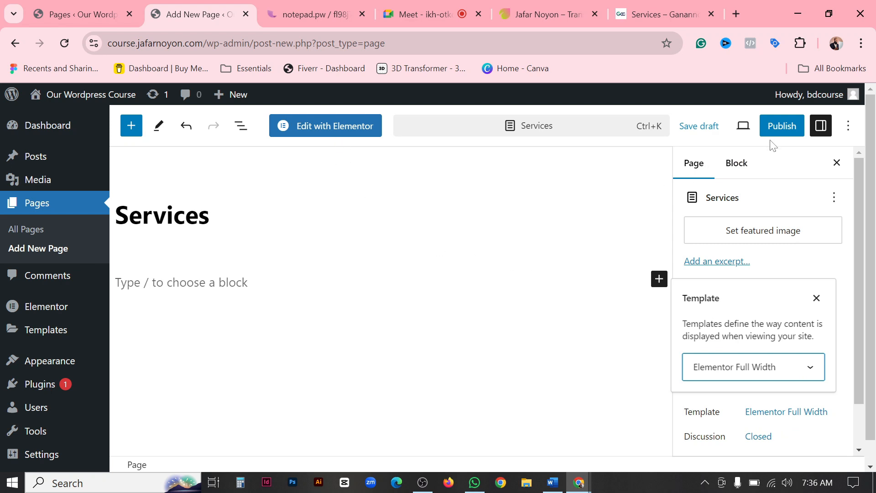
{"action": "left_click", "coordinate": [779, 126]}
{"action": "left_click", "coordinate": [732, 133]}
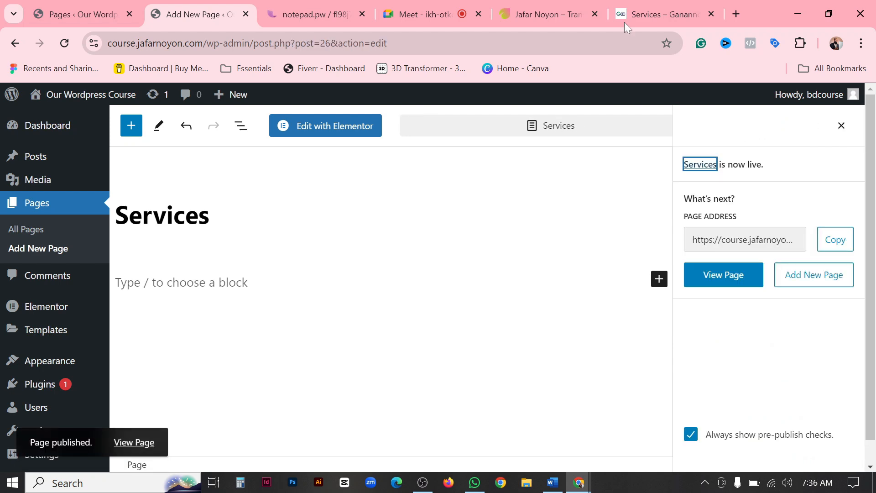
Check the construction site's menu, close the duplicate Pages browser tab, and create a new page titled Projects.
{"action": "left_click", "coordinate": [655, 14]}
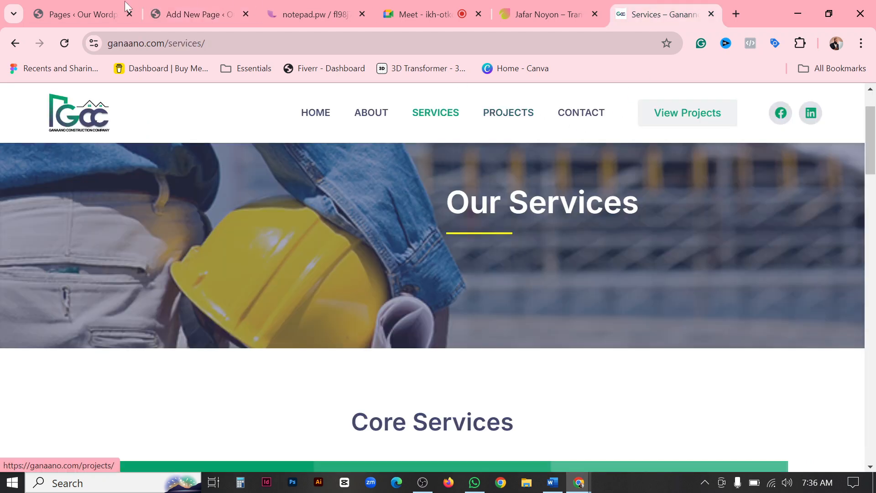
{"action": "left_click", "coordinate": [195, 11]}
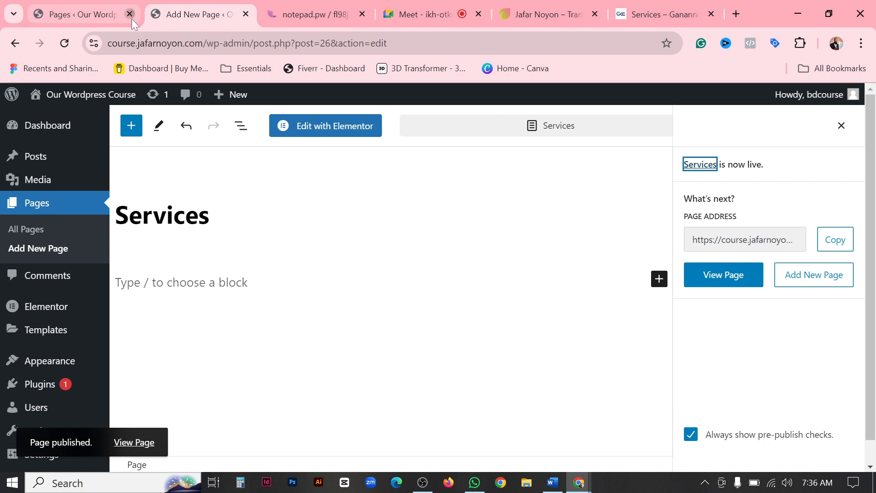
{"action": "left_click", "coordinate": [132, 19]}
{"action": "left_click", "coordinate": [47, 248]}
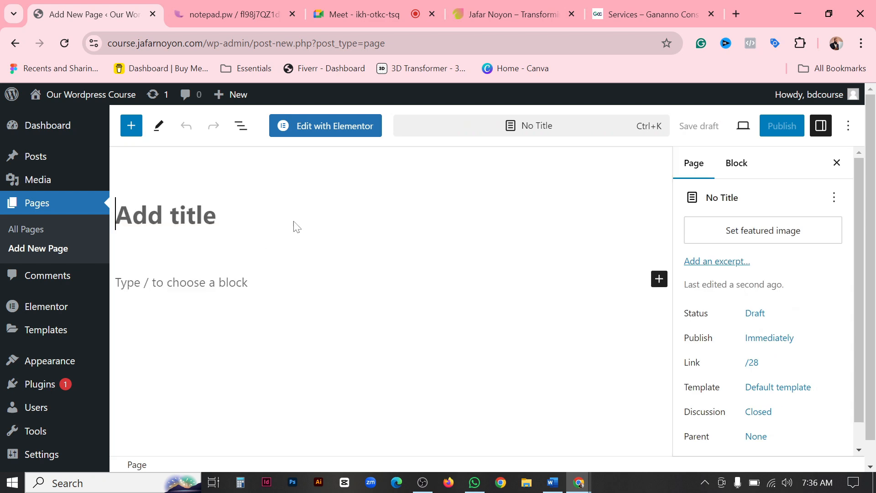
{"action": "type", "text": "Projects"}
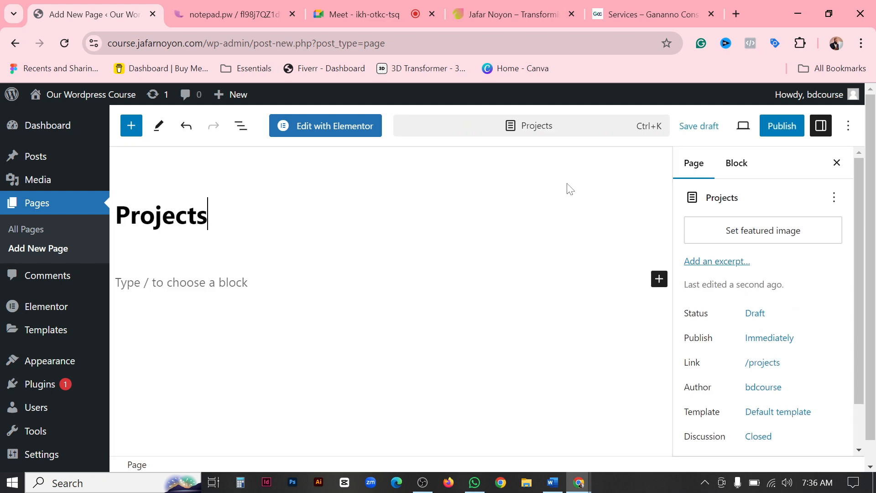
Set the Projects page's template to Elementor Full Width and publish the page.
{"action": "left_click", "coordinate": [770, 413]}
{"action": "left_click", "coordinate": [741, 372]}
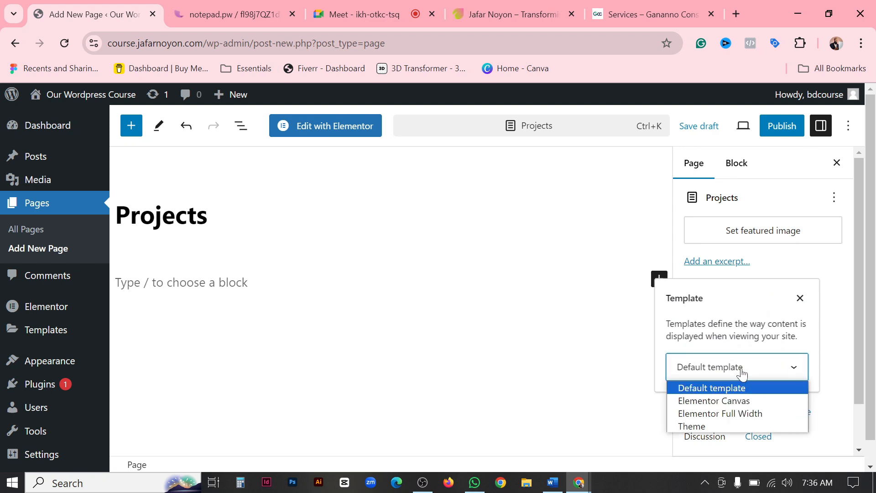
{"action": "left_click", "coordinate": [723, 414]}
{"action": "left_click", "coordinate": [795, 127]}
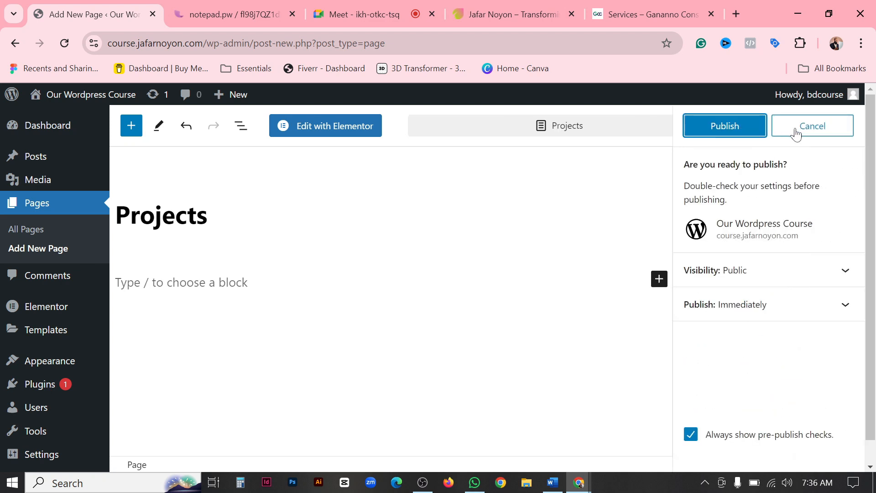
{"action": "left_click", "coordinate": [709, 128]}
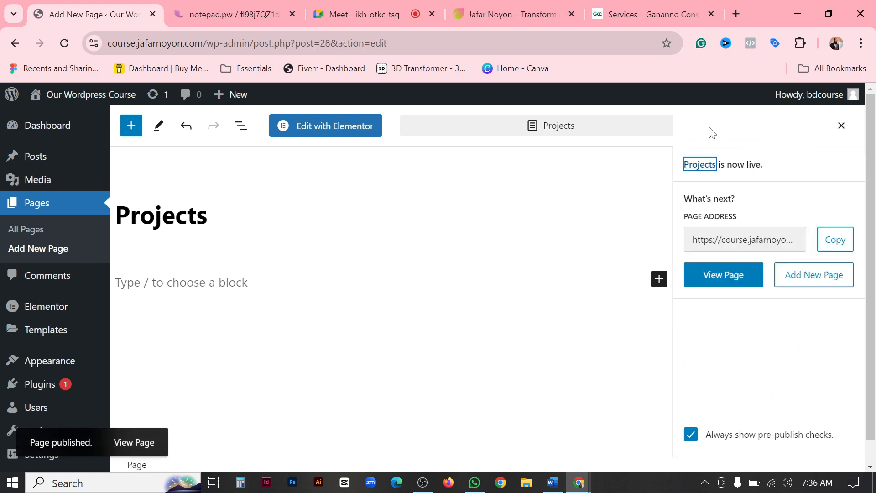
Check the construction site's menu for the remaining page and create a new WordPress page titled Contact.
{"action": "left_click", "coordinate": [658, 10]}
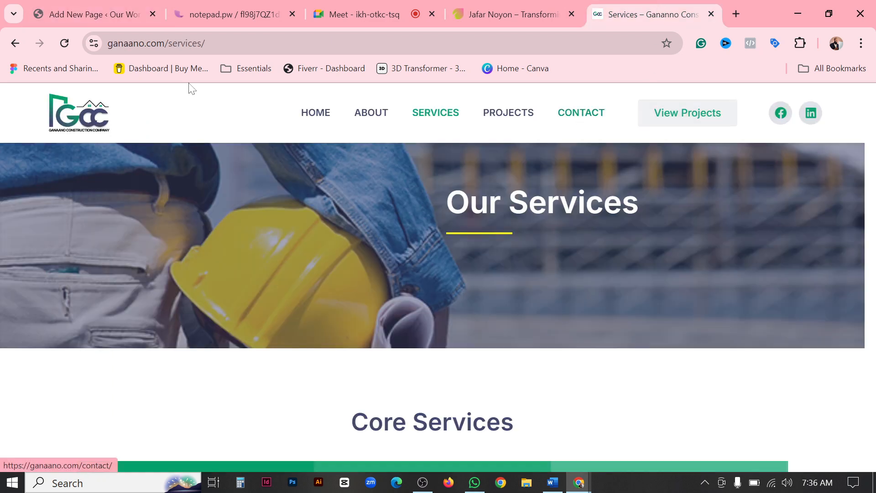
{"action": "left_click", "coordinate": [80, 9]}
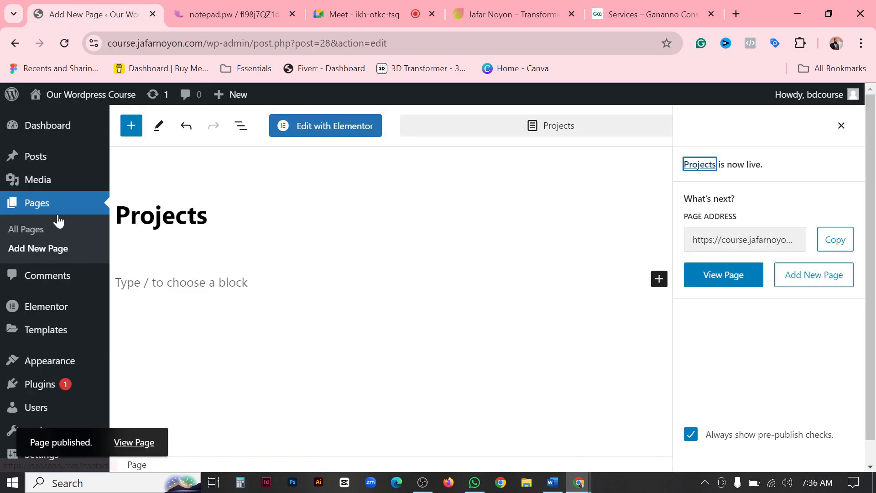
{"action": "left_click", "coordinate": [40, 249]}
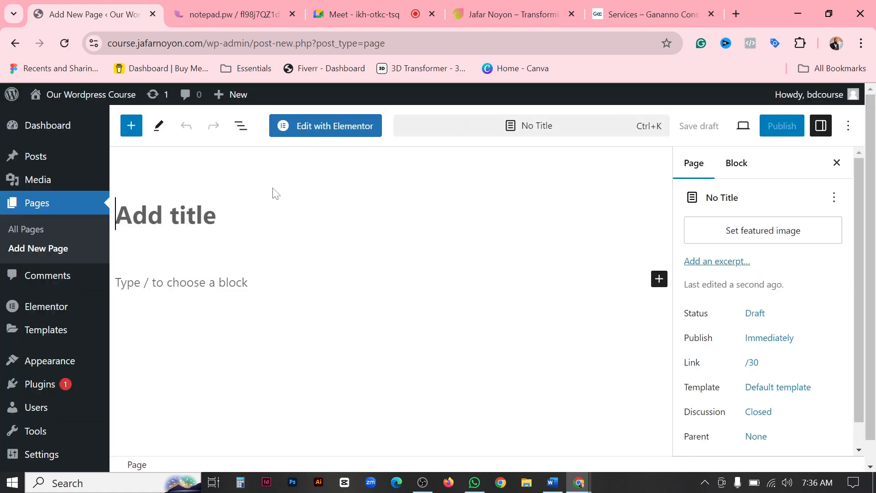
{"action": "type", "text": "Contact"}
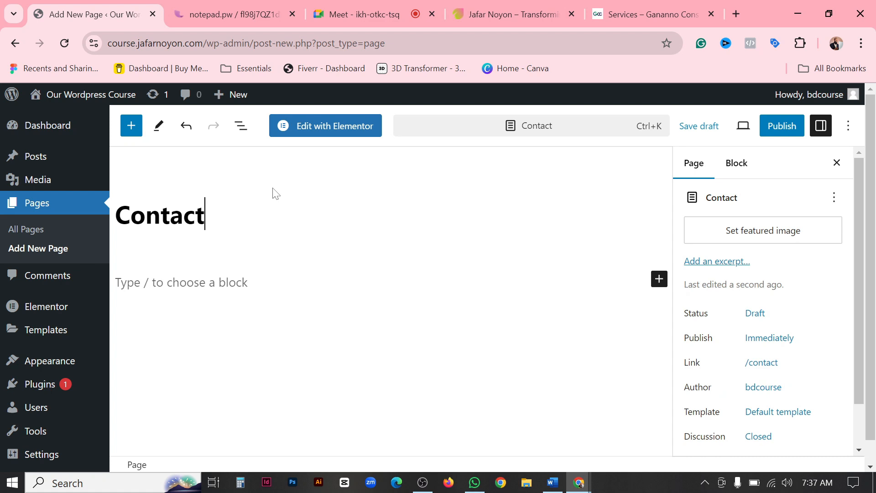
Set the Contact page's template to Elementor Full Width and publish the page.
{"action": "left_click", "coordinate": [766, 411]}
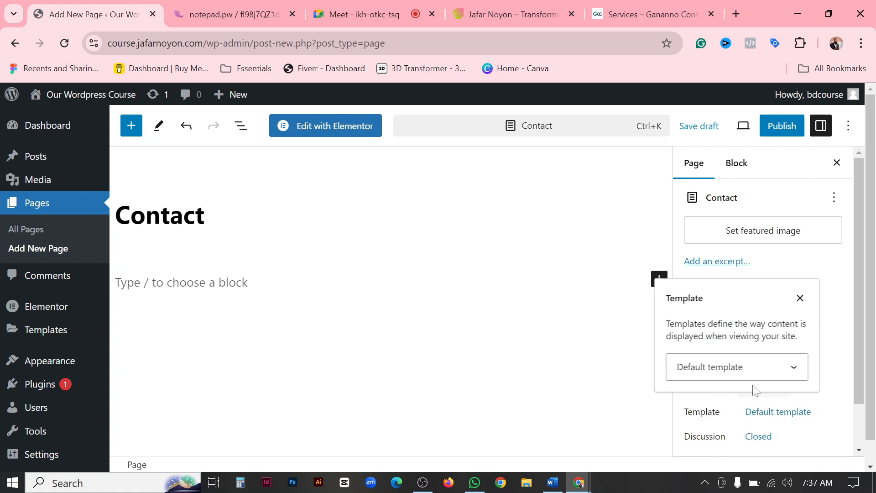
{"action": "left_click", "coordinate": [744, 365]}
{"action": "left_click", "coordinate": [744, 369]}
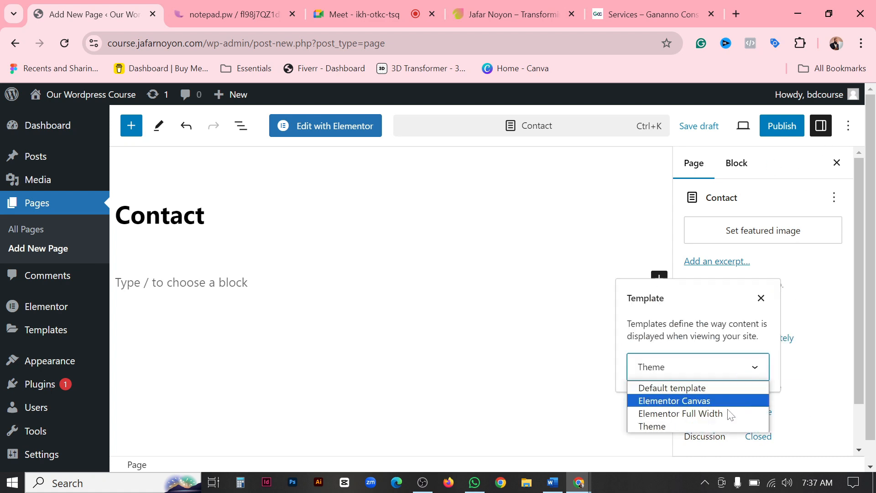
{"action": "left_click", "coordinate": [727, 413]}
{"action": "left_click", "coordinate": [771, 133]}
{"action": "left_click", "coordinate": [739, 127]}
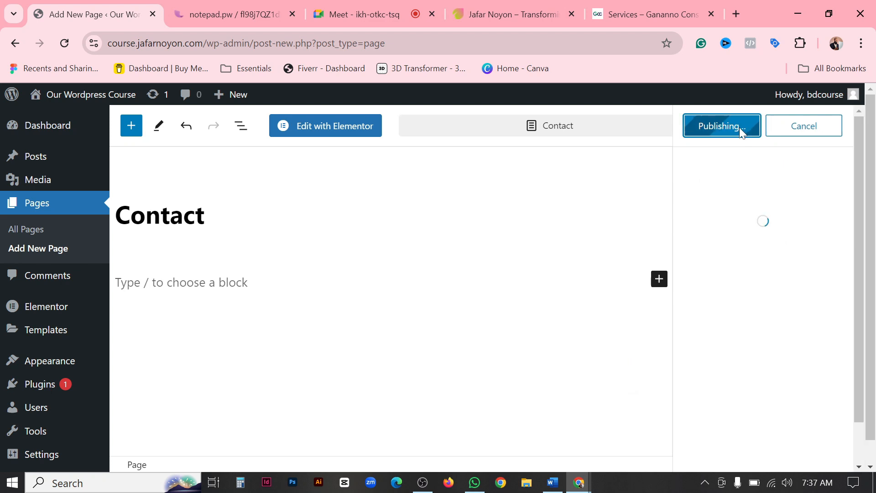
Open the construction site's Projects page in a new browser tab and examine the domain and page slug in its URL.
{"action": "left_click", "coordinate": [643, 8]}
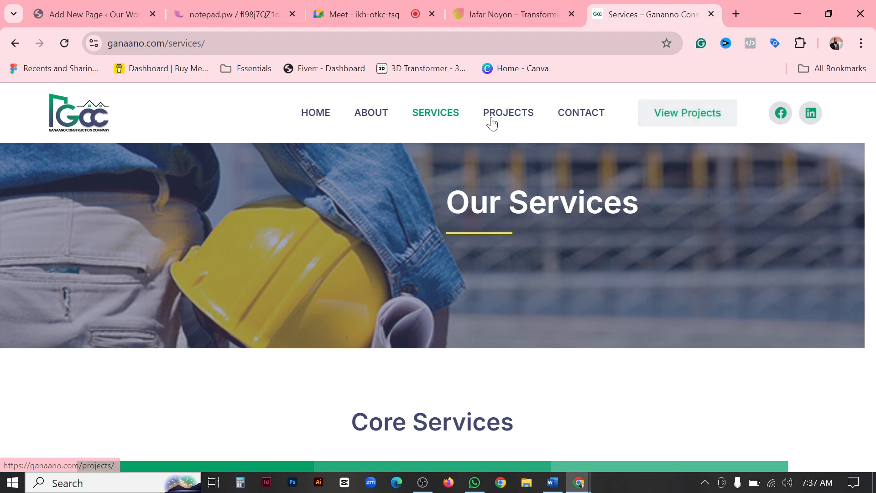
{"action": "right_click", "coordinate": [516, 119]}
{"action": "left_click", "coordinate": [565, 135]}
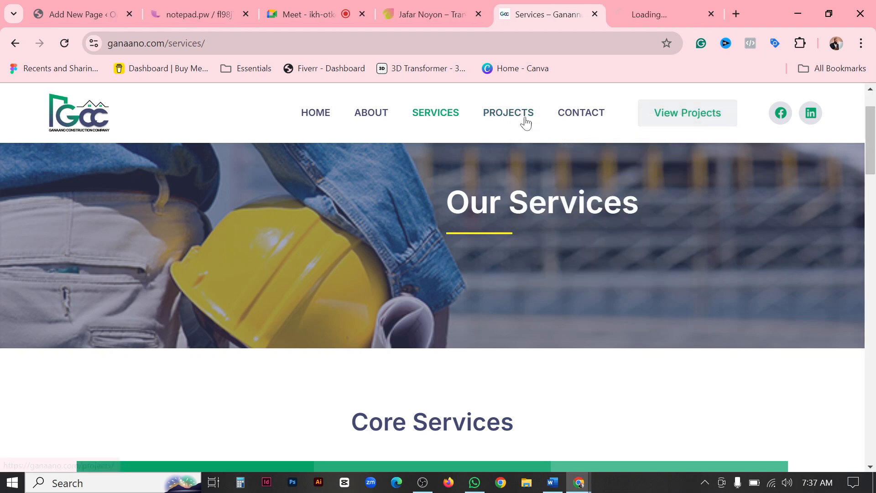
{"action": "left_click", "coordinate": [664, 11]}
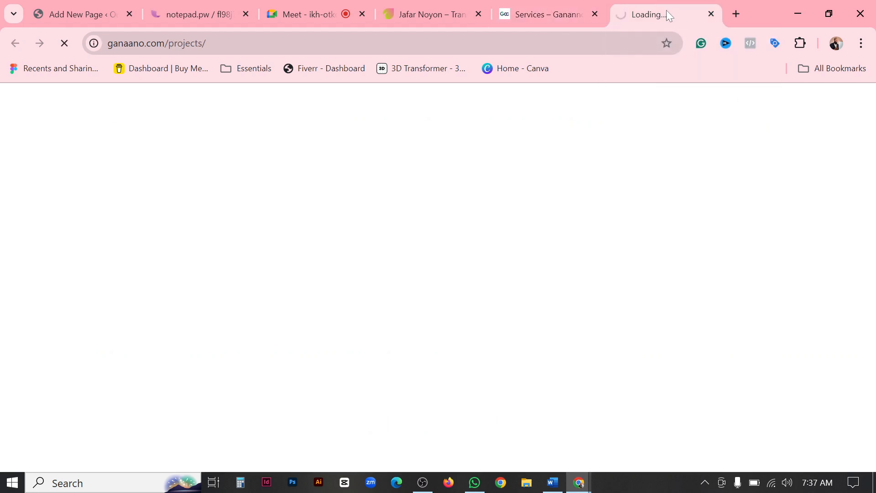
{"action": "left_click_drag", "start_coordinate": [208, 44], "coordinate": [176, 44]}
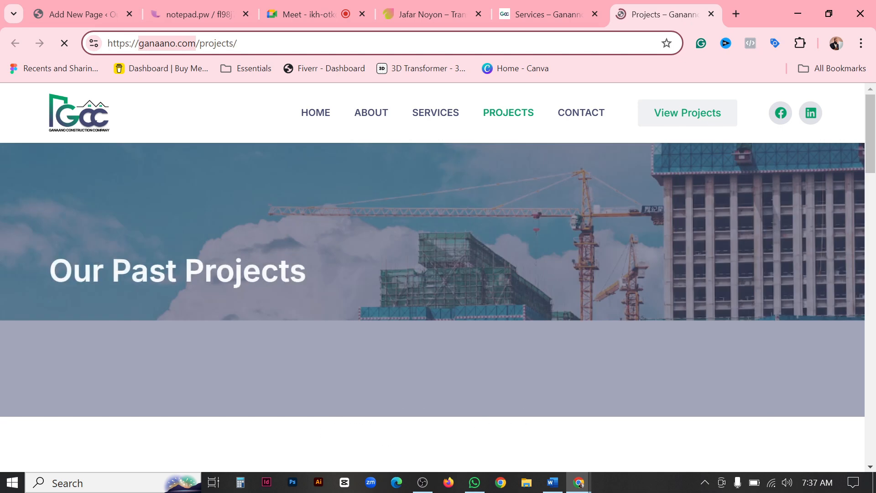
{"action": "mouse_move", "coordinate": [196, 44]}
{"action": "left_mouse_down"}
{"action": "mouse_move", "coordinate": [143, 44]}
{"action": "mouse_move", "coordinate": [238, 43]}
{"action": "mouse_move", "coordinate": [205, 44]}
{"action": "left_mouse_up"}
{"action": "left_click", "coordinate": [196, 44]}
{"action": "left_click", "coordinate": [237, 43]}
{"action": "left_click", "coordinate": [238, 43]}
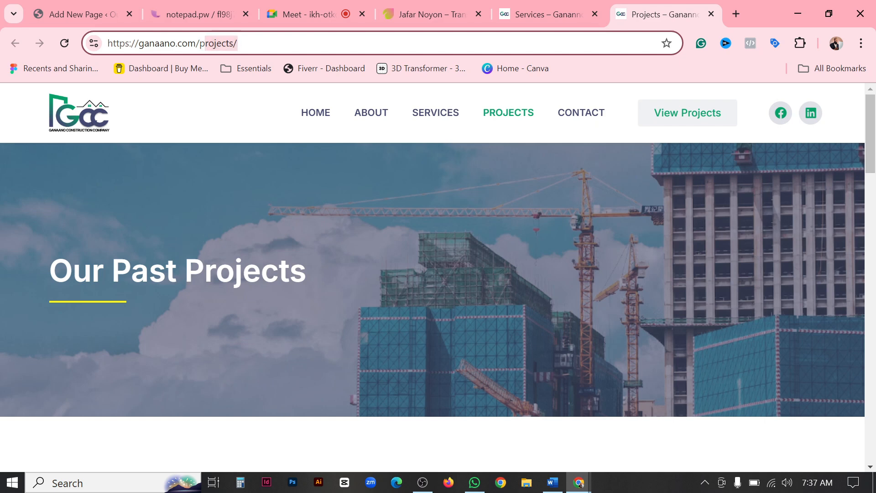
Examine the construction site's Projects page and its View Projects header link, and return to the site's Home page.
{"action": "scroll", "coordinate": [265, 207], "scroll_direction": "down", "scroll_amount": 5}
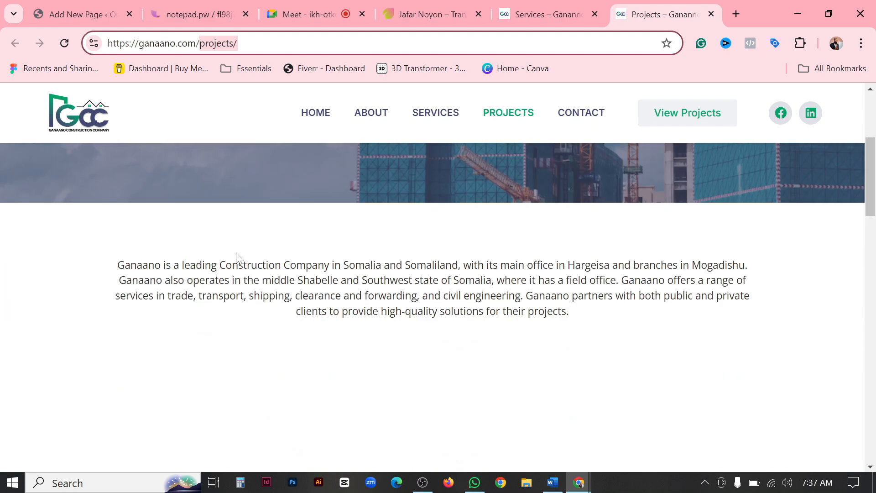
{"action": "scroll", "coordinate": [494, 244], "scroll_direction": "down", "scroll_amount": 1}
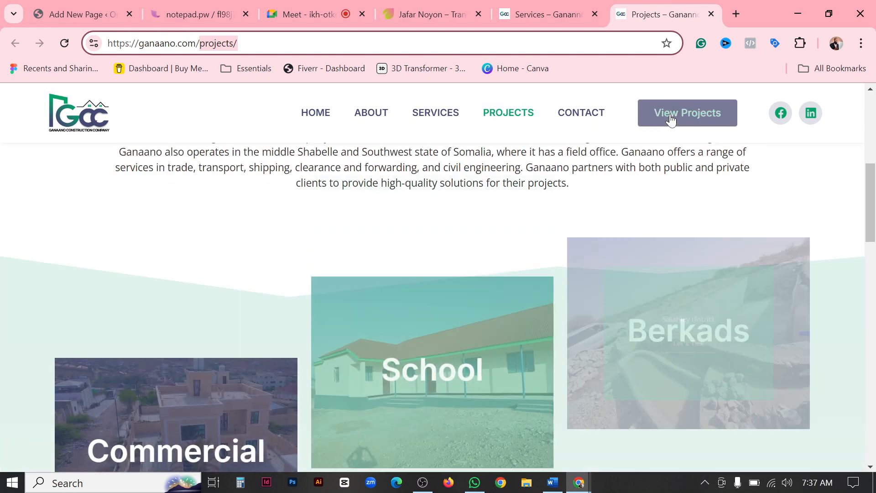
{"action": "left_click", "coordinate": [670, 118]}
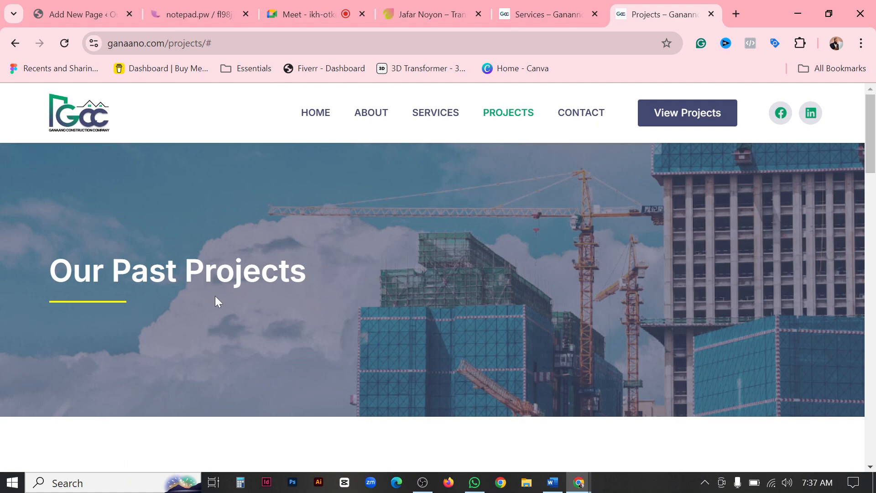
{"action": "scroll", "coordinate": [342, 260], "scroll_direction": "down", "scroll_amount": 8}
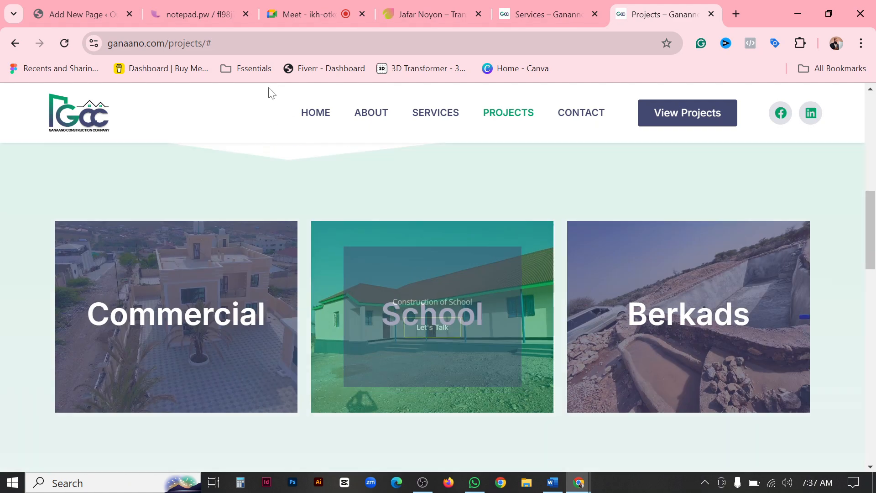
{"action": "left_click", "coordinate": [315, 115]}
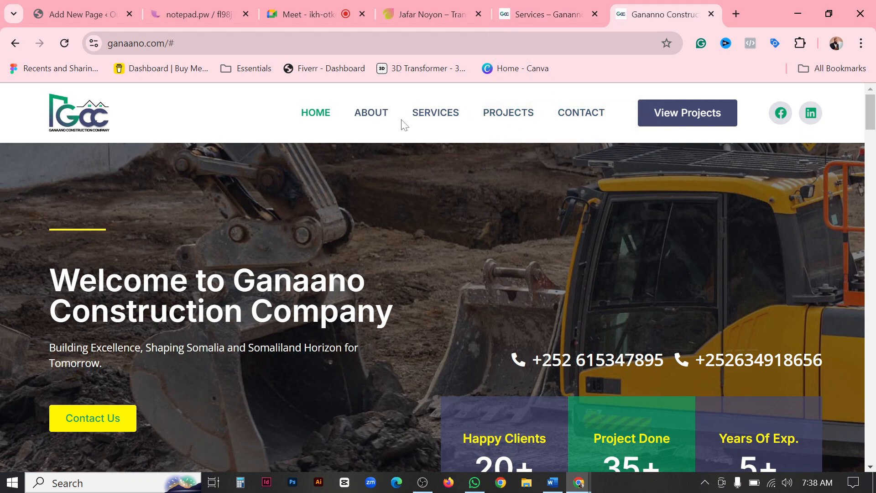
Switch to the WordPress admin and open the Themes page to review the active theme.
{"action": "left_click", "coordinate": [47, 7]}
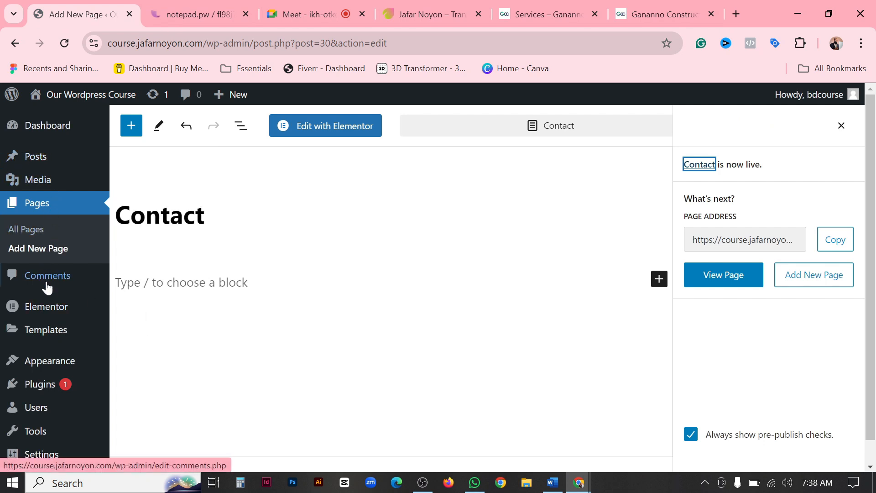
{"action": "mouse_move", "coordinate": [44, 372]}
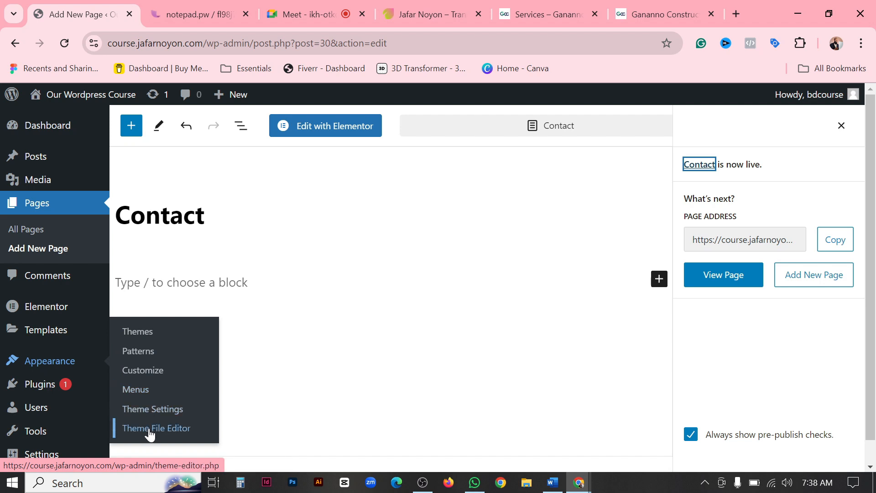
{"action": "left_click", "coordinate": [140, 338]}
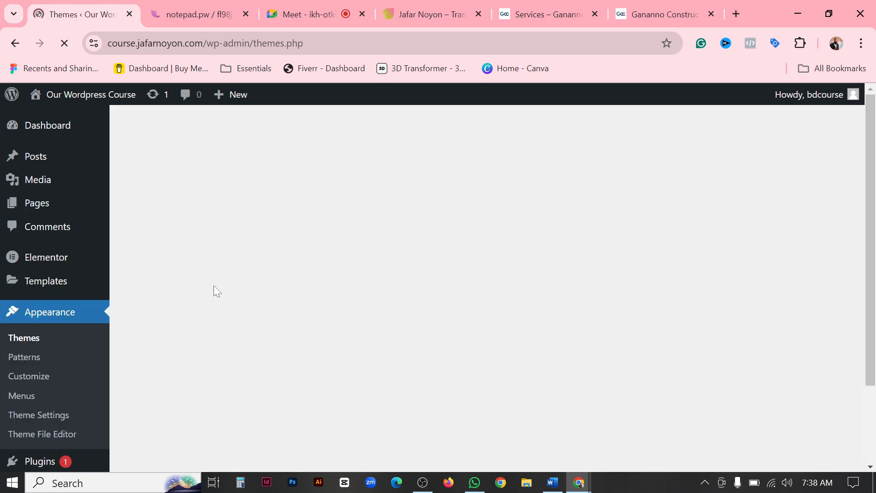
{"action": "scroll", "coordinate": [228, 171], "scroll_direction": "down", "scroll_amount": 3}
{"action": "scroll", "coordinate": [379, 262], "scroll_direction": "up", "scroll_amount": 3}
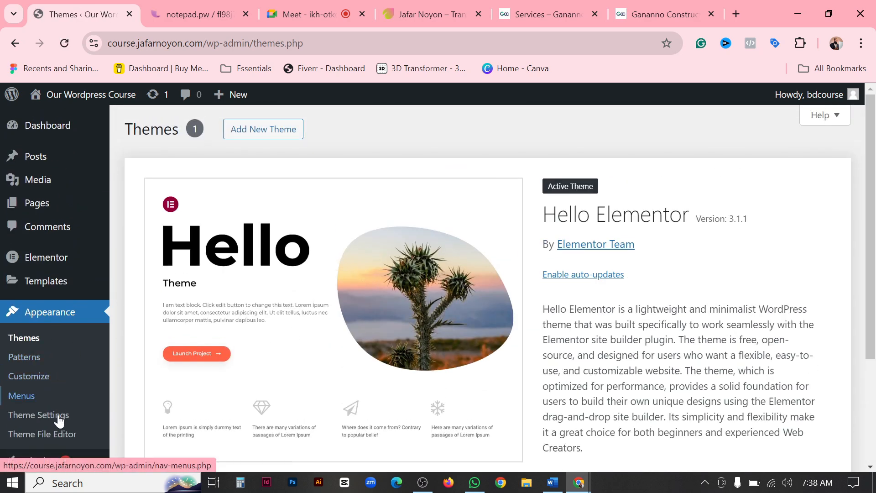
Create a new WordPress navigation menu named Main Menu.
{"action": "left_click", "coordinate": [38, 129]}
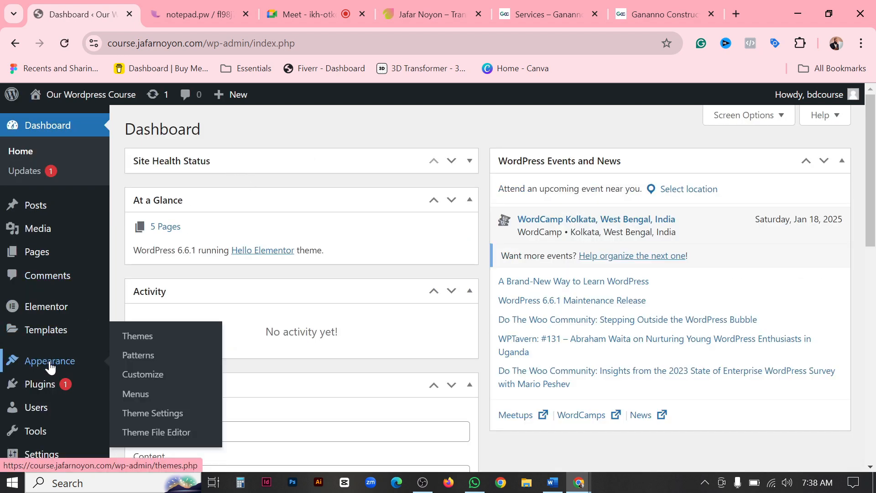
{"action": "left_click", "coordinate": [139, 398]}
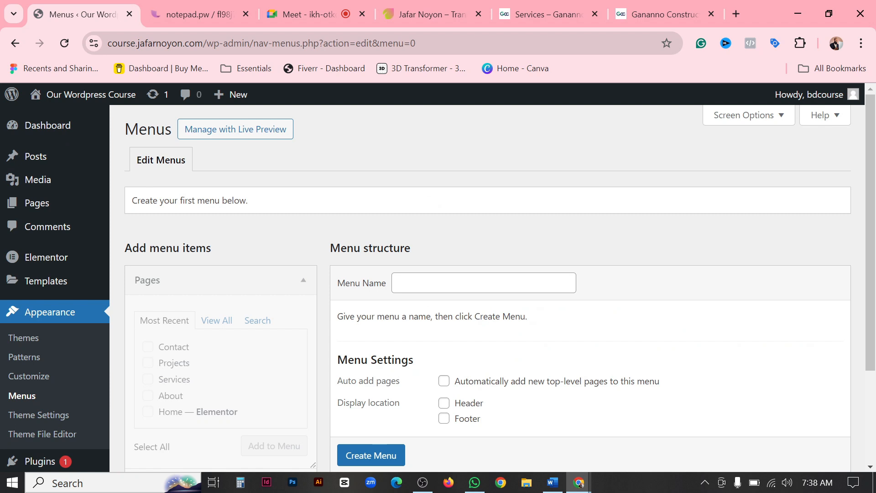
{"action": "scroll", "coordinate": [436, 248], "scroll_direction": "down", "scroll_amount": 3}
{"action": "scroll", "coordinate": [436, 249], "scroll_direction": "up", "scroll_amount": 2}
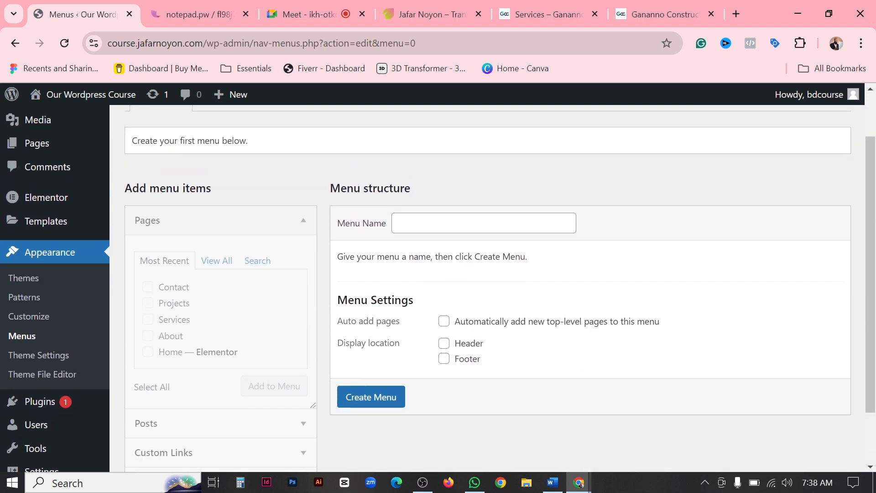
{"action": "left_click", "coordinate": [474, 223]}
{"action": "type", "text": "Main"}
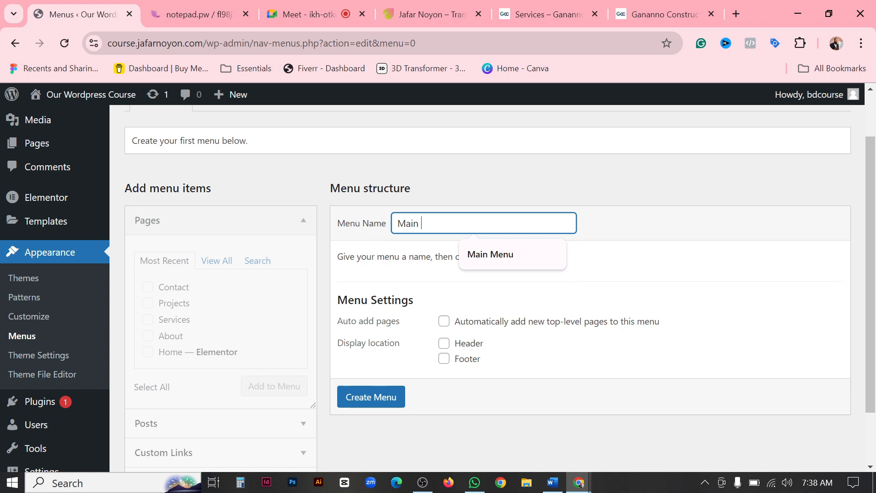
{"action": "type", "text": " Menu"}
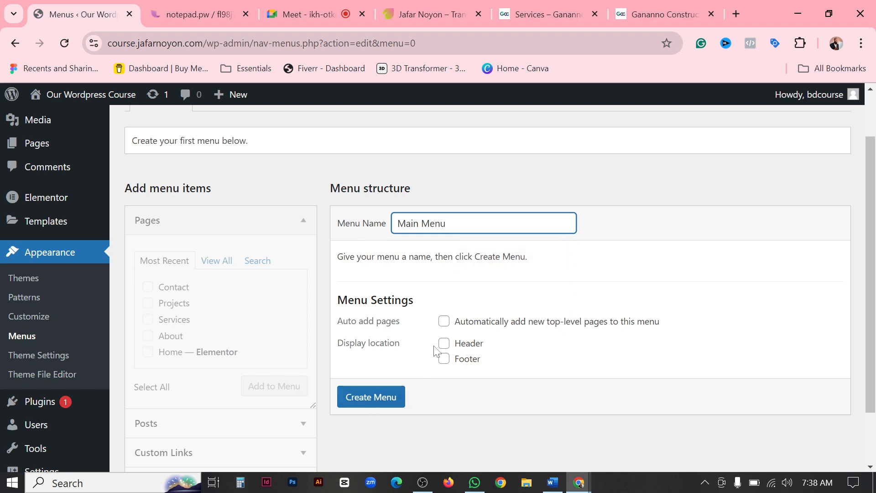
{"action": "left_click", "coordinate": [389, 399]}
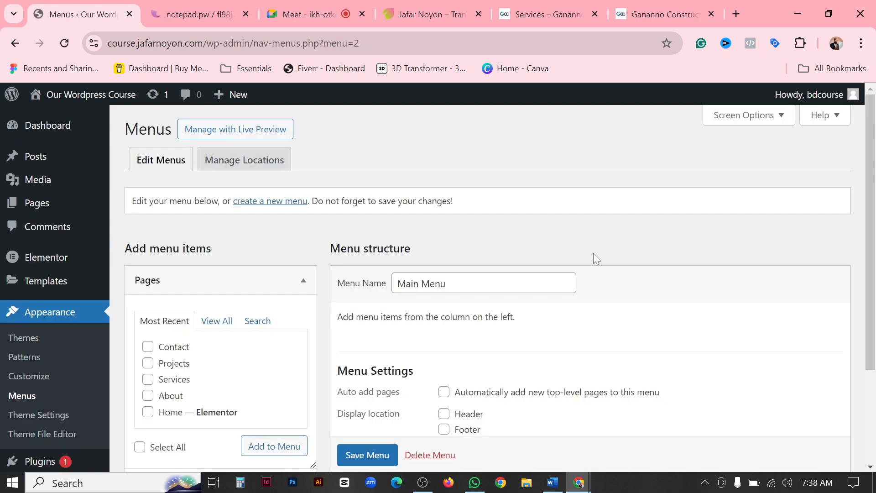
Show all available pages and add every one of them to Main Menu.
{"action": "scroll", "coordinate": [593, 254], "scroll_direction": "down", "scroll_amount": 3}
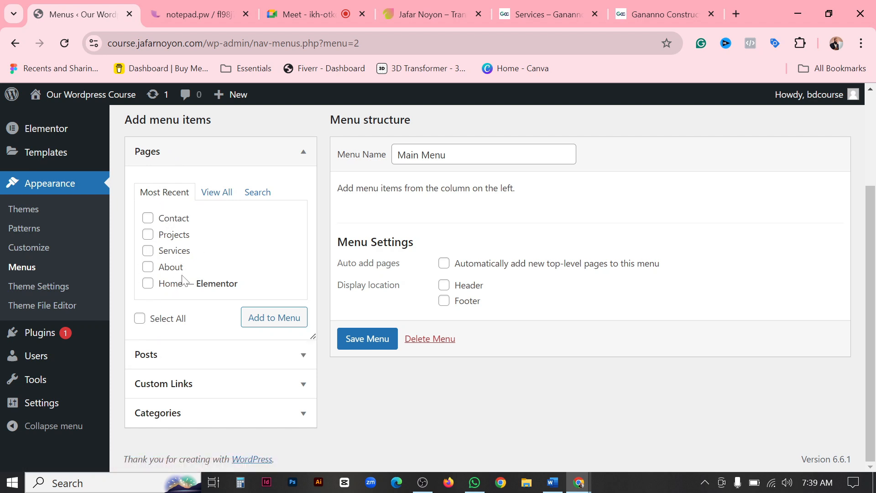
{"action": "left_click", "coordinate": [221, 197]}
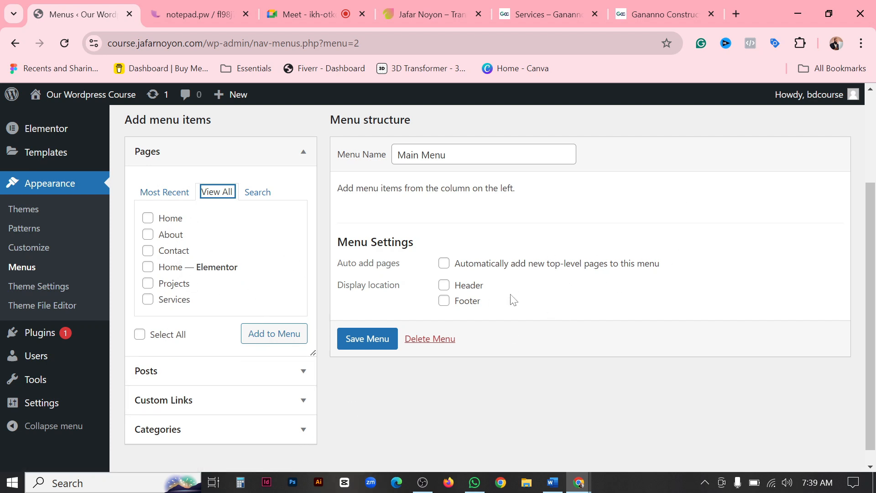
{"action": "left_click", "coordinate": [136, 337]}
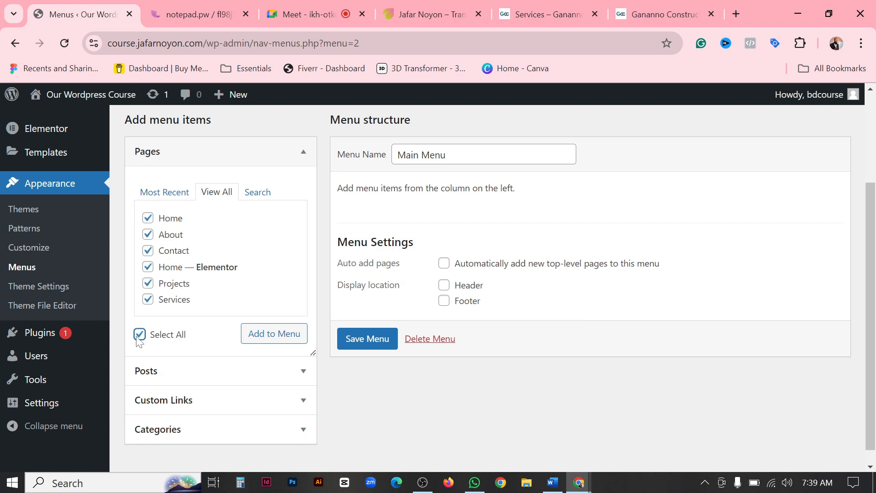
{"action": "right_click", "coordinate": [136, 337]}
{"action": "left_click", "coordinate": [136, 336]}
{"action": "left_click", "coordinate": [137, 337]}
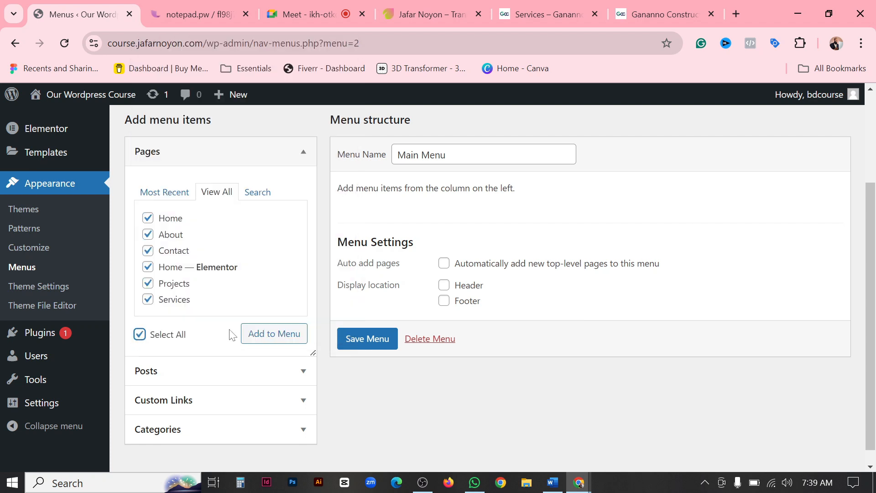
{"action": "left_click", "coordinate": [272, 334]}
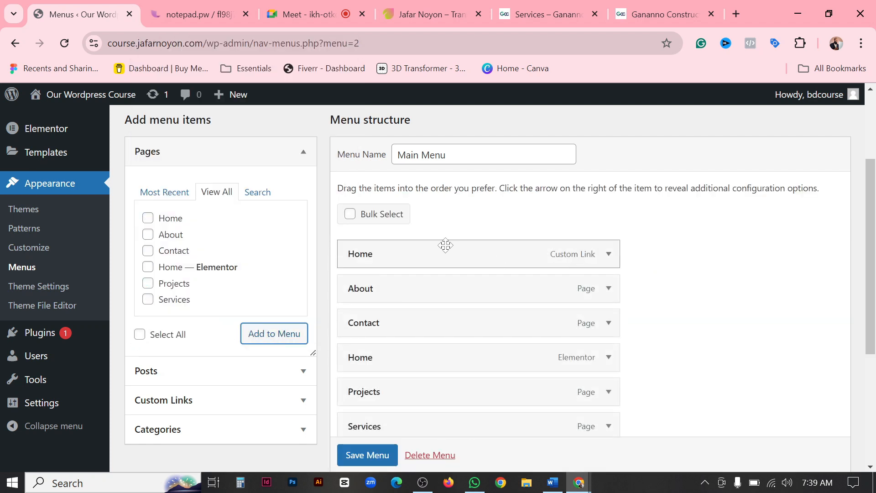
Review the items added to Main Menu and examine the URL and Link Text options for custom links.
{"action": "scroll", "coordinate": [446, 245], "scroll_direction": "down", "scroll_amount": 3}
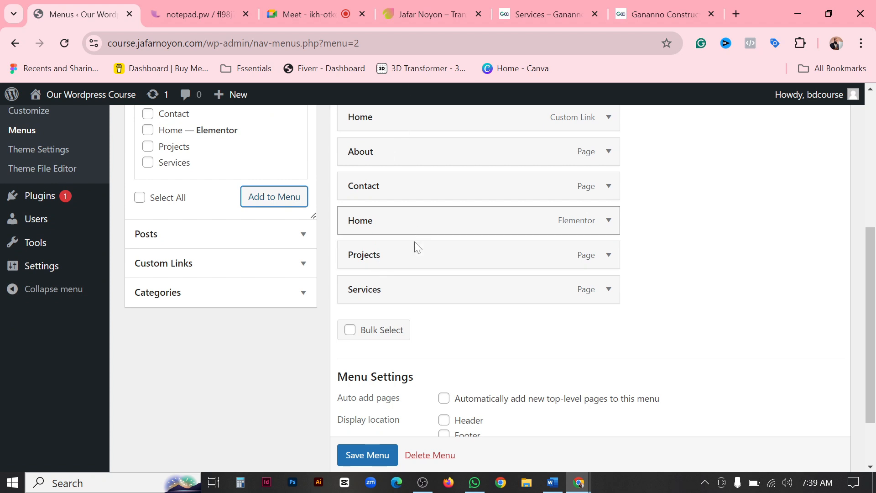
{"action": "scroll", "coordinate": [414, 248], "scroll_direction": "up", "scroll_amount": 3}
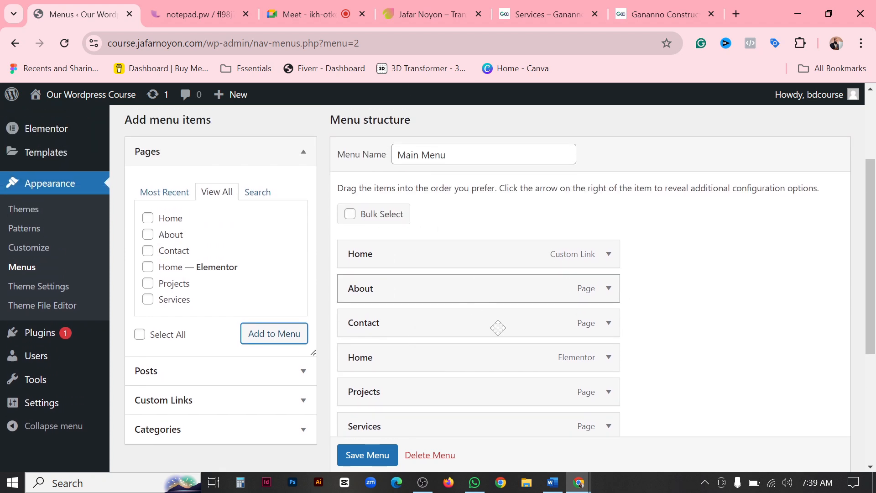
{"action": "scroll", "coordinate": [457, 310], "scroll_direction": "down", "scroll_amount": 1}
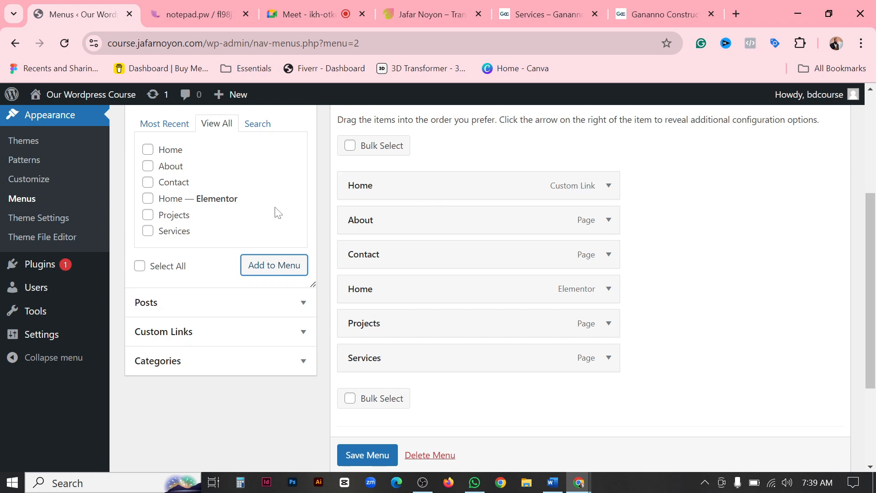
{"action": "left_click", "coordinate": [239, 336]}
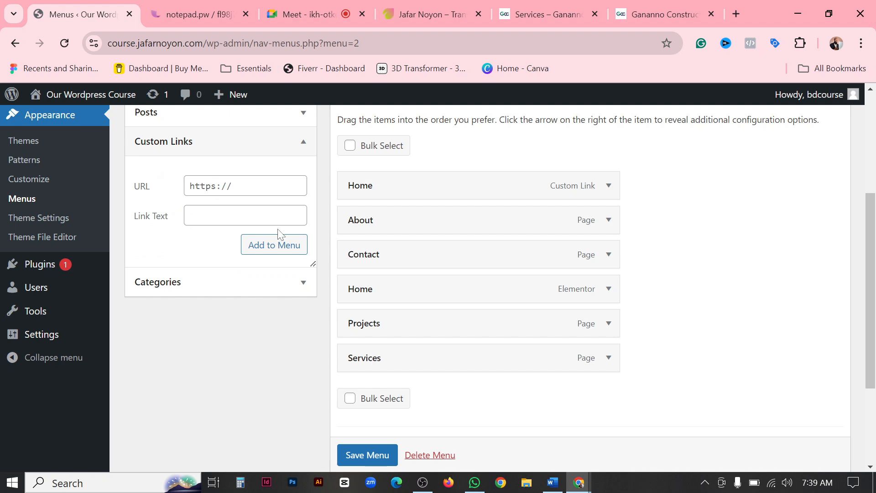
{"action": "scroll", "coordinate": [276, 237], "scroll_direction": "up", "scroll_amount": 2}
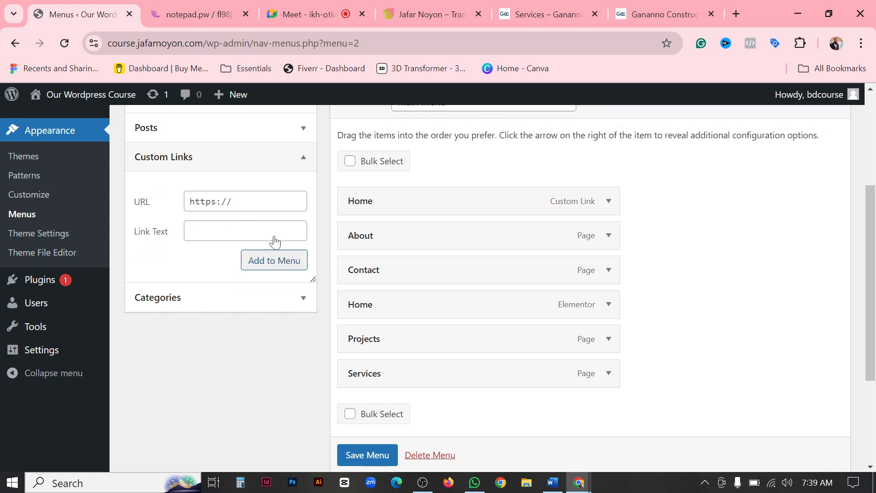
{"action": "left_click", "coordinate": [301, 218]}
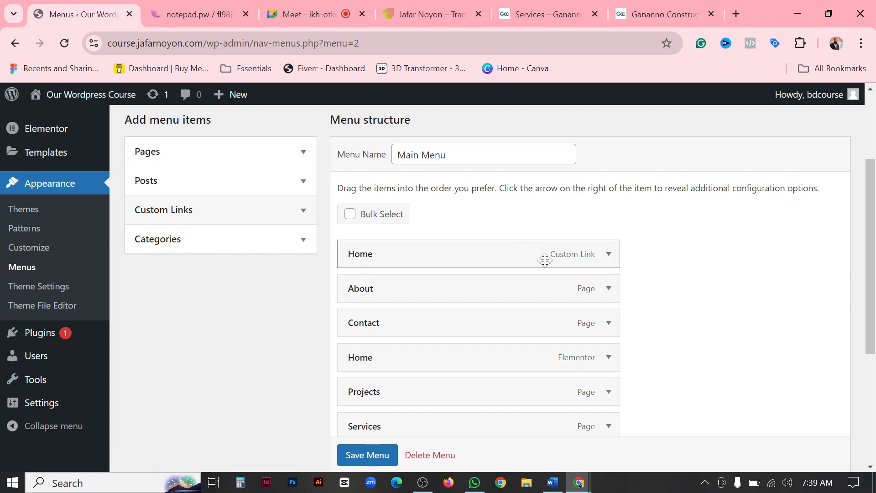
Remove the duplicate Home item of type Custom Link from Main Menu.
{"action": "scroll", "coordinate": [480, 391], "scroll_direction": "down", "scroll_amount": 1}
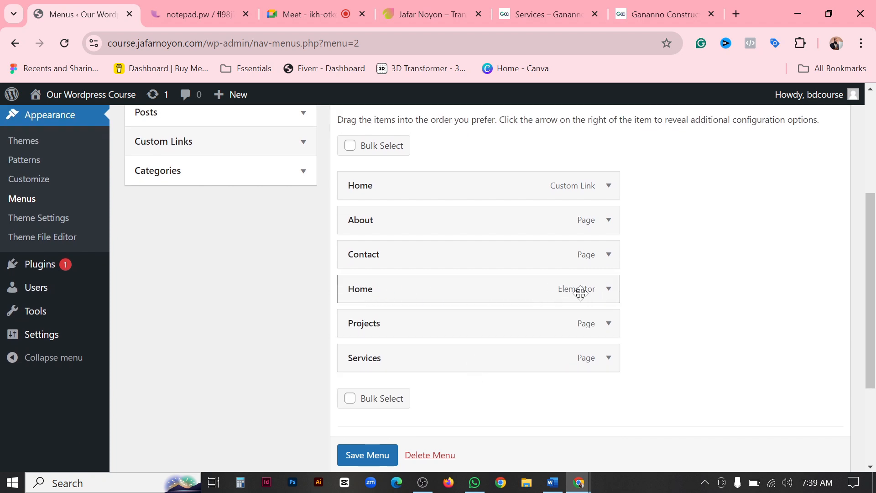
{"action": "scroll", "coordinate": [574, 320], "scroll_direction": "up", "scroll_amount": 1}
{"action": "scroll", "coordinate": [574, 320], "scroll_direction": "down", "scroll_amount": 1}
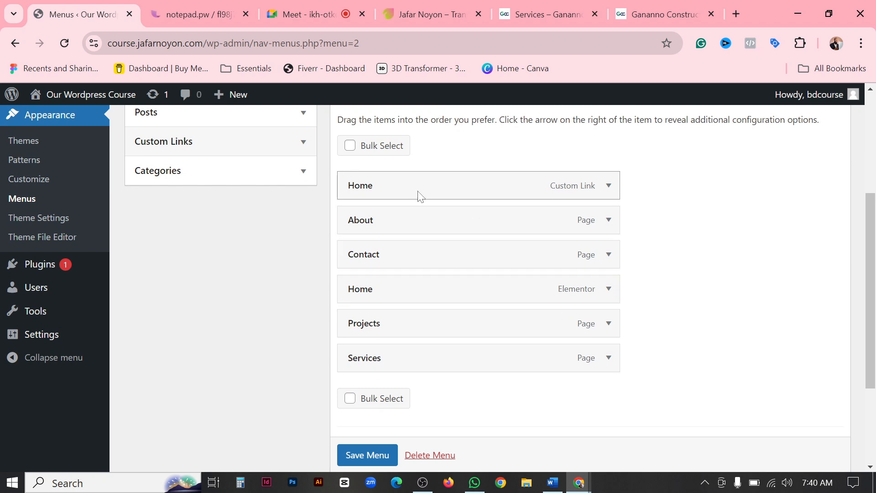
{"action": "left_click", "coordinate": [609, 187]}
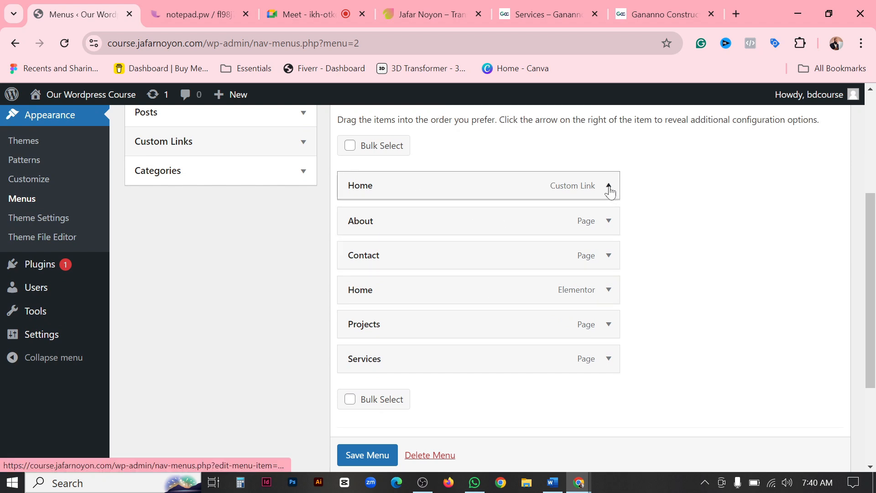
{"action": "left_click", "coordinate": [359, 321]}
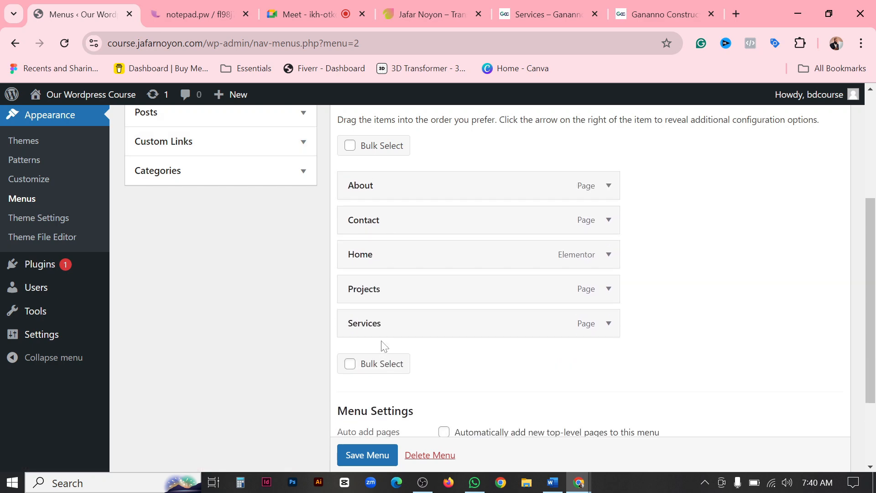
Check the menu order on the construction site and move Home to the first position in Main Menu.
{"action": "left_click", "coordinate": [664, 14]}
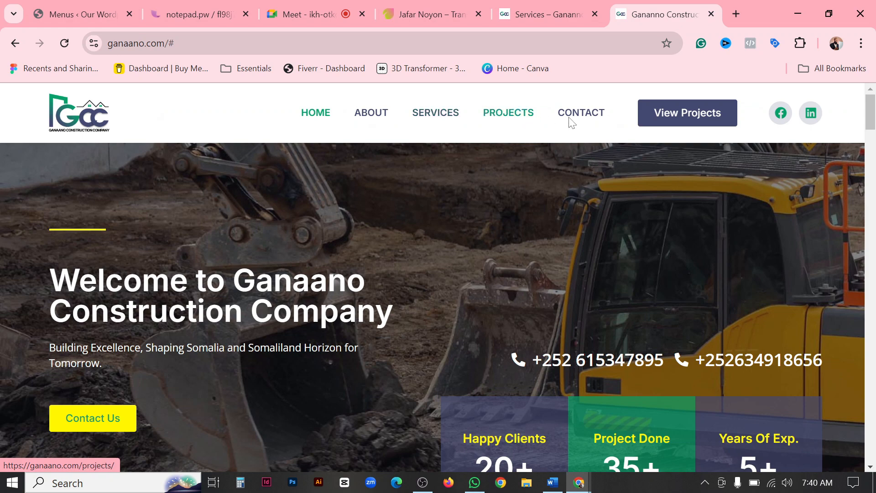
{"action": "left_click", "coordinate": [204, 9]}
{"action": "left_click", "coordinate": [89, 9]}
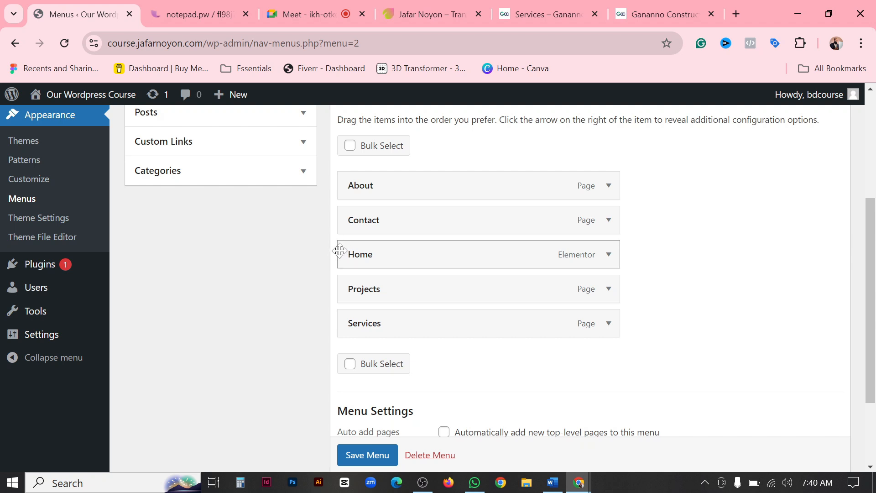
{"action": "left_click_drag", "start_coordinate": [339, 249], "coordinate": [338, 173]}
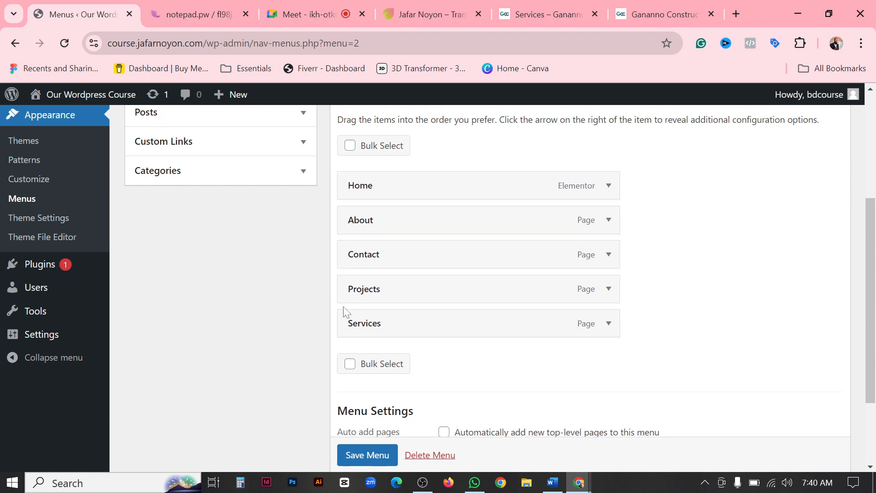
Check the menu order on the construction site and place Services as a top-level item directly after About in Main Menu.
{"action": "left_click_drag", "start_coordinate": [339, 312], "coordinate": [335, 228]}
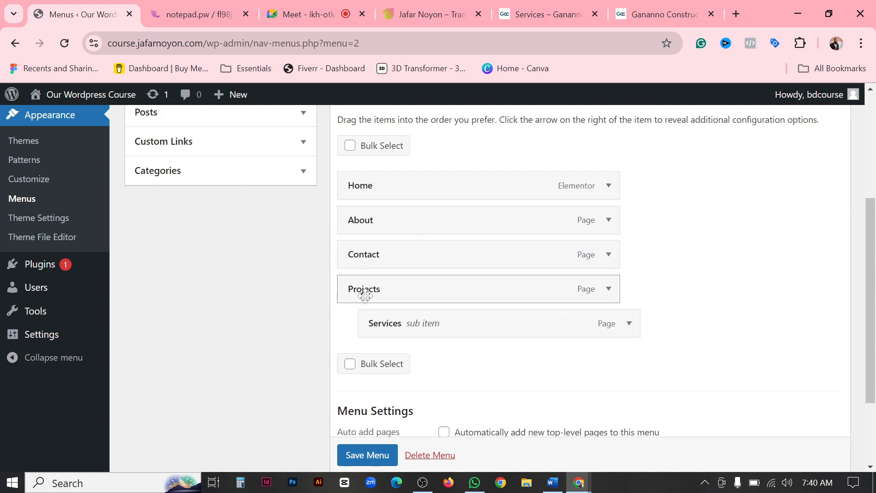
{"action": "left_click_drag", "start_coordinate": [365, 317], "coordinate": [430, 267]}
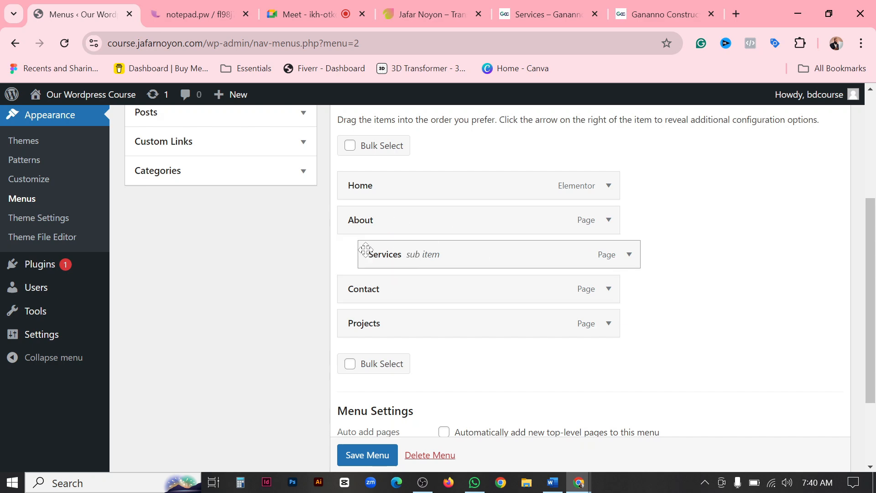
{"action": "left_click", "coordinate": [659, 14]}
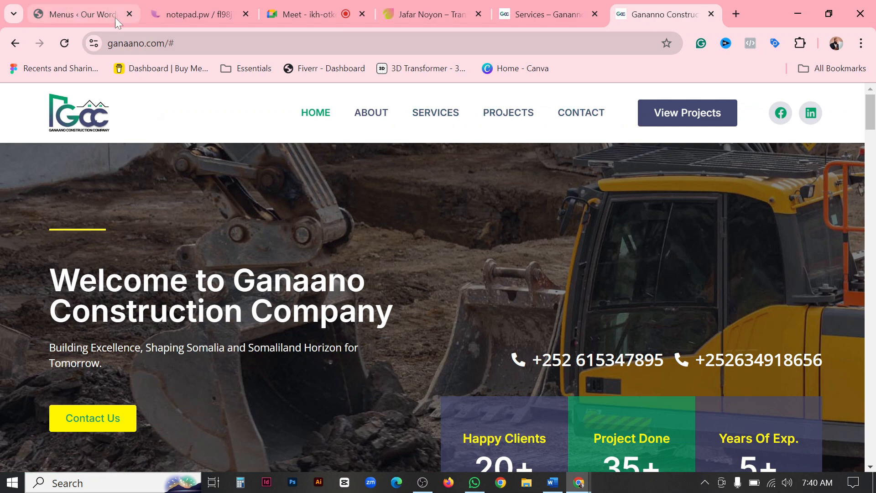
{"action": "left_click", "coordinate": [132, 7]}
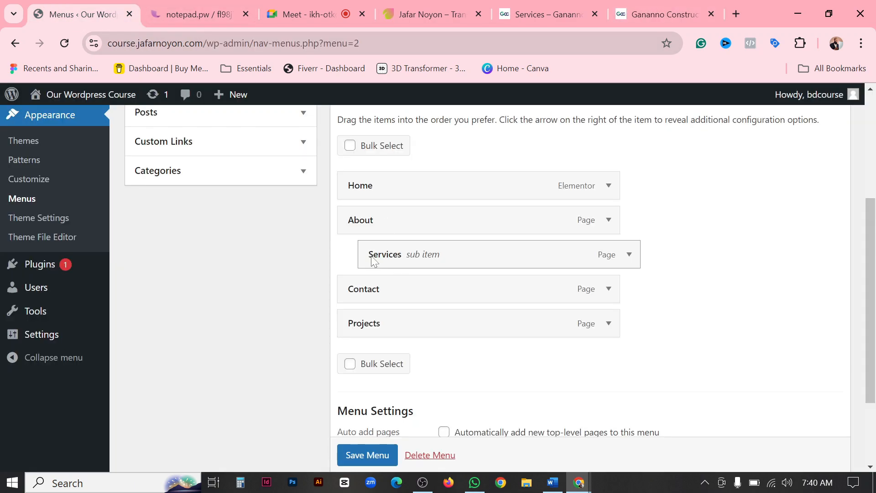
{"action": "left_click_drag", "start_coordinate": [373, 260], "coordinate": [349, 254]}
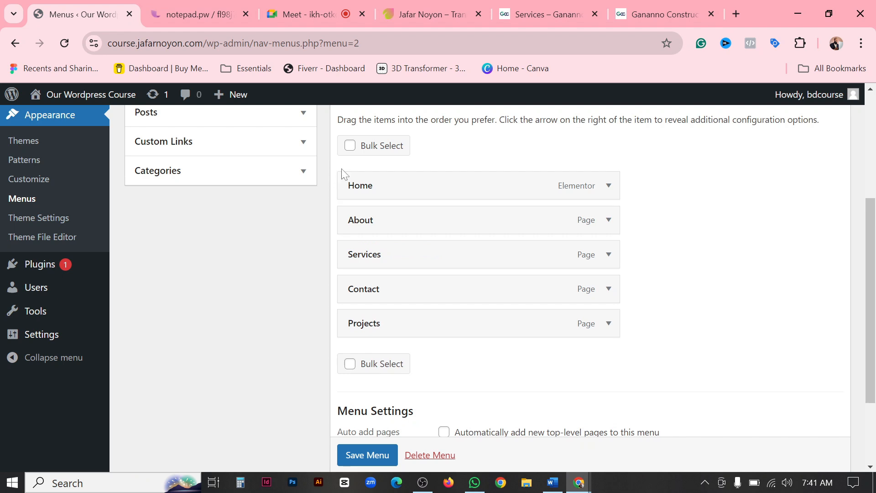
Nest About under Home as a sub item and return it to the top level.
{"action": "left_click_drag", "start_coordinate": [342, 220], "coordinate": [373, 223]}
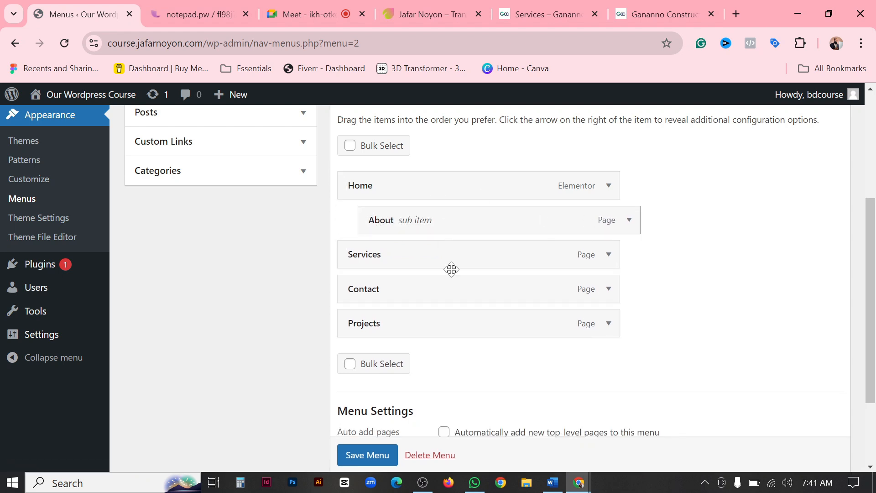
{"action": "left_click_drag", "start_coordinate": [401, 223], "coordinate": [360, 210]}
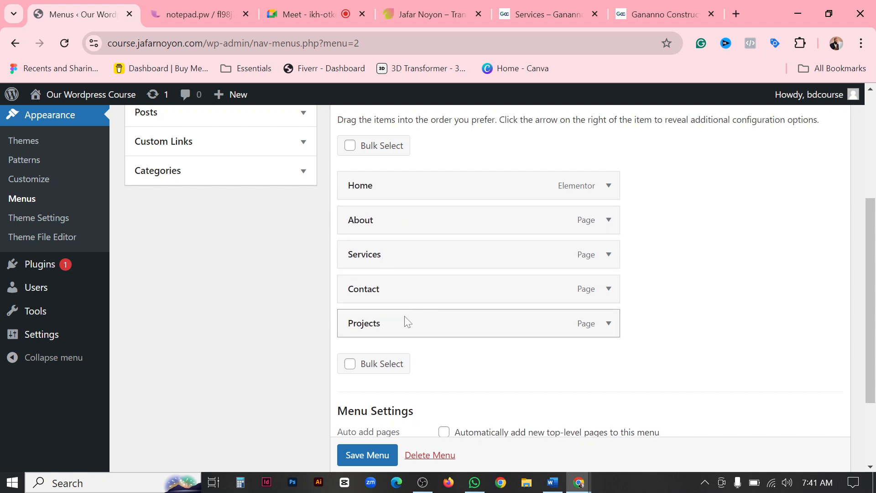
Move Projects ahead of Contact in Main Menu and save the menu.
{"action": "left_click_drag", "start_coordinate": [330, 322], "coordinate": [561, 340]}
{"action": "scroll", "coordinate": [455, 356], "scroll_direction": "down", "scroll_amount": 2}
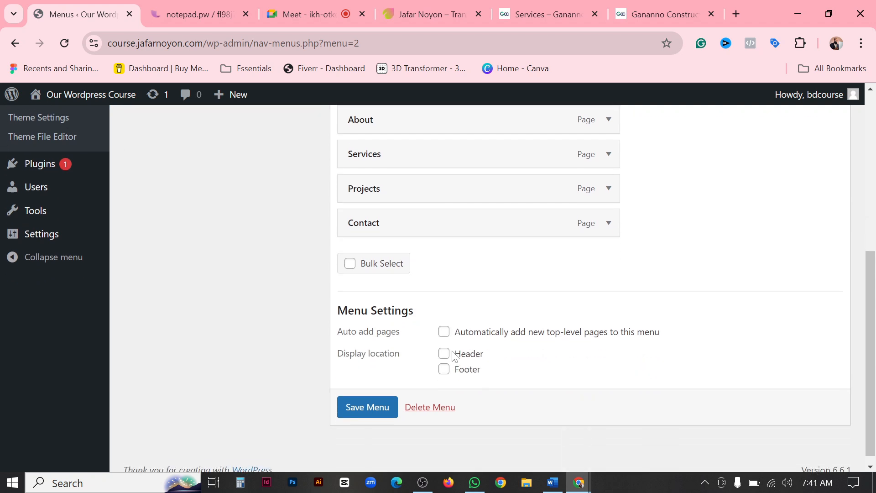
{"action": "left_click", "coordinate": [382, 398]}
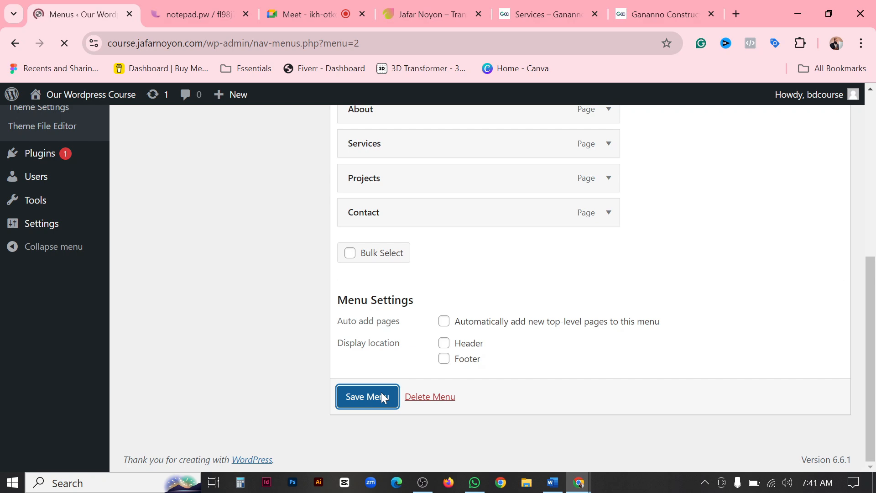
{"action": "scroll", "coordinate": [461, 322], "scroll_direction": "down", "scroll_amount": 3}
{"action": "scroll", "coordinate": [462, 327], "scroll_direction": "down", "scroll_amount": 4}
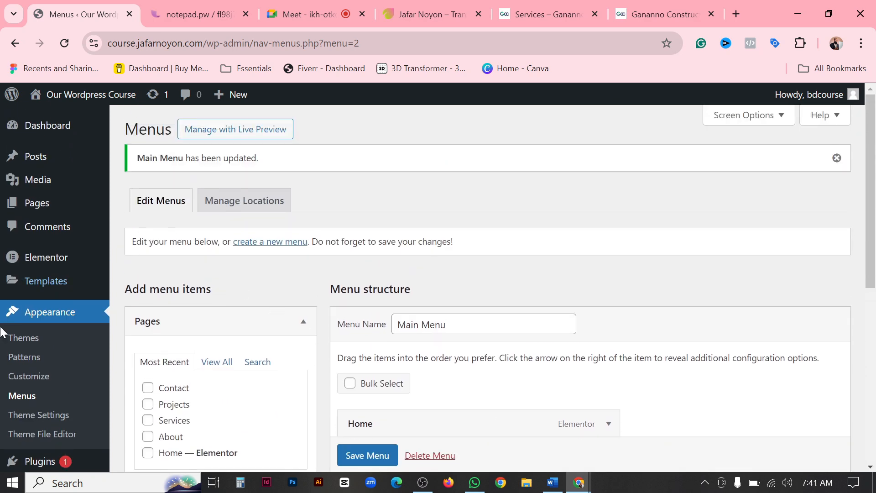
Open Elementor's Theme Builder from the dashboard and examine the site parts it offers, including Header and Footer.
{"action": "left_click", "coordinate": [33, 128]}
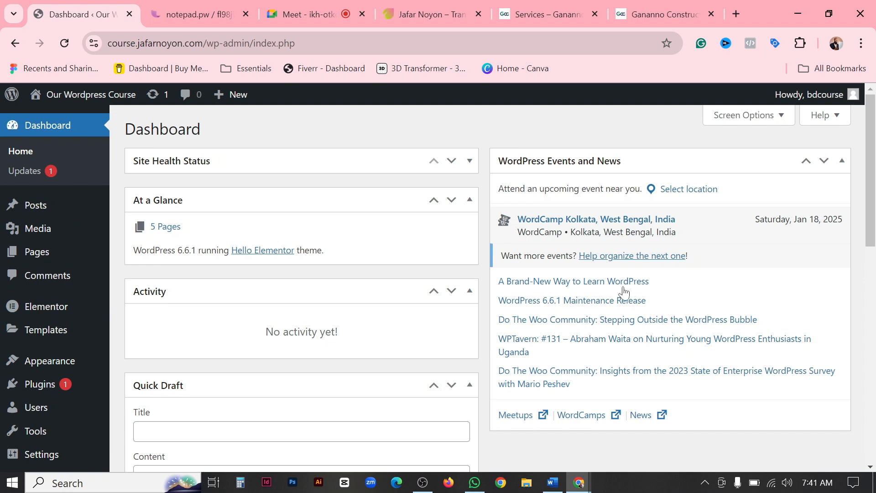
{"action": "scroll", "coordinate": [547, 344], "scroll_direction": "down", "scroll_amount": 3}
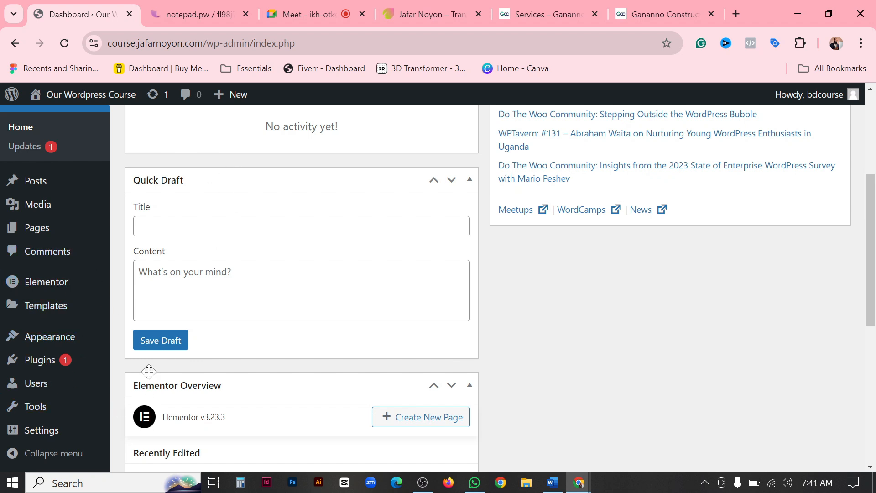
{"action": "mouse_move", "coordinate": [73, 283]}
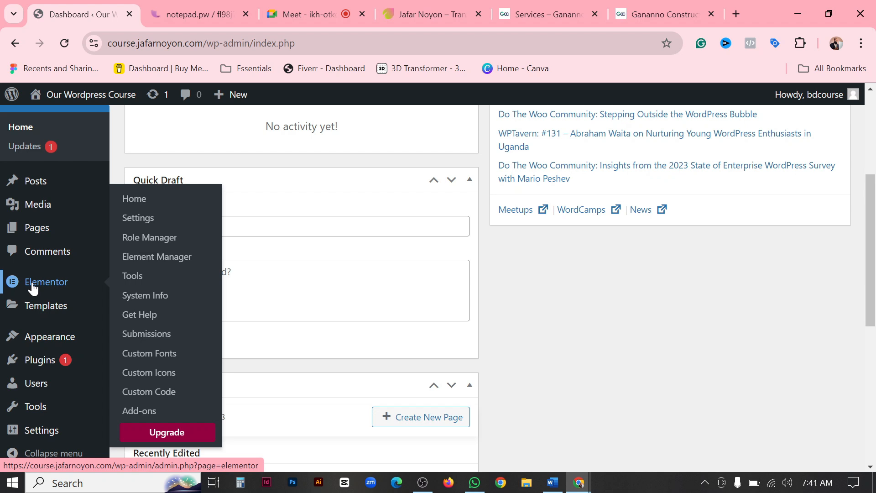
{"action": "mouse_move", "coordinate": [32, 307]}
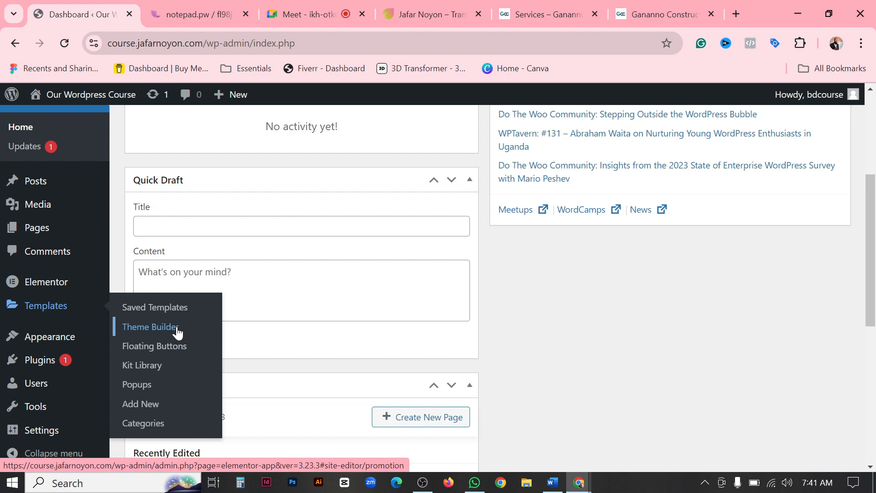
{"action": "left_click", "coordinate": [154, 326]}
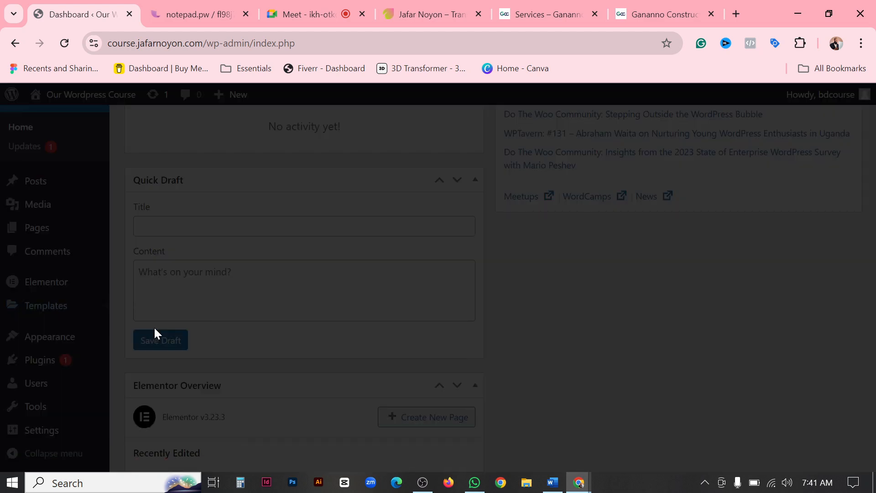
{"action": "scroll", "coordinate": [472, 288], "scroll_direction": "down", "scroll_amount": 5}
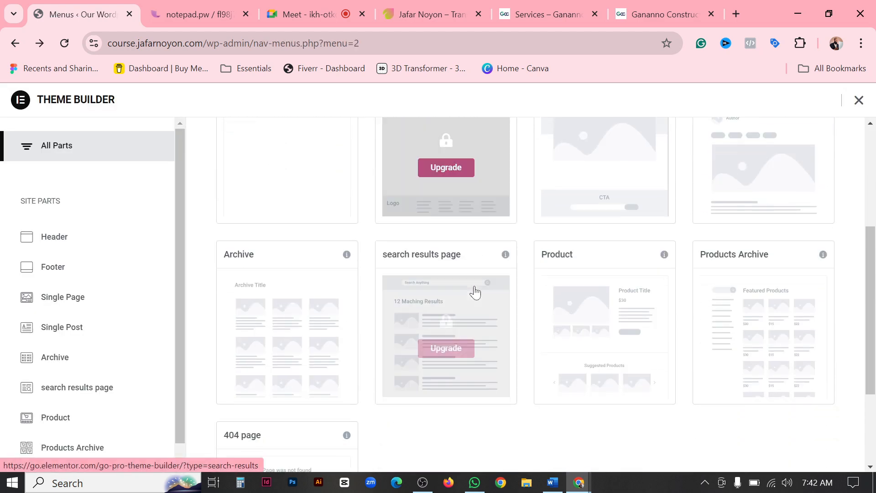
{"action": "scroll", "coordinate": [410, 256], "scroll_direction": "up", "scroll_amount": 3}
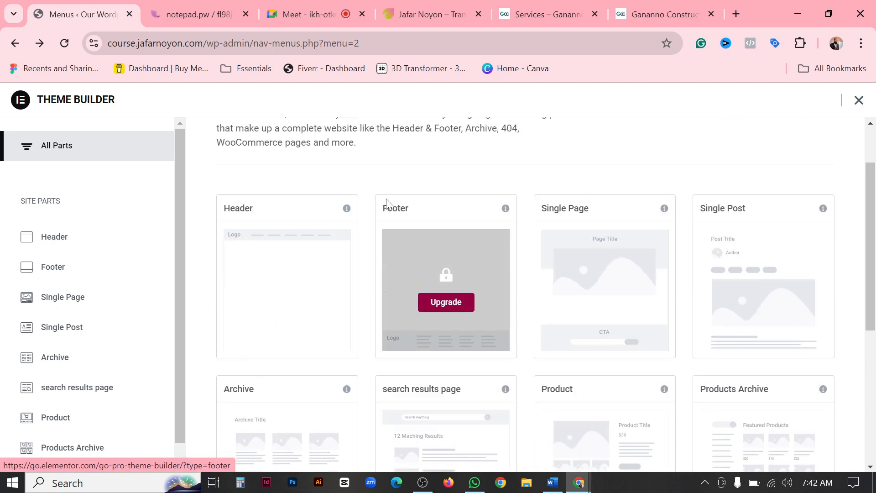
{"action": "scroll", "coordinate": [587, 279], "scroll_direction": "up", "scroll_amount": 2}
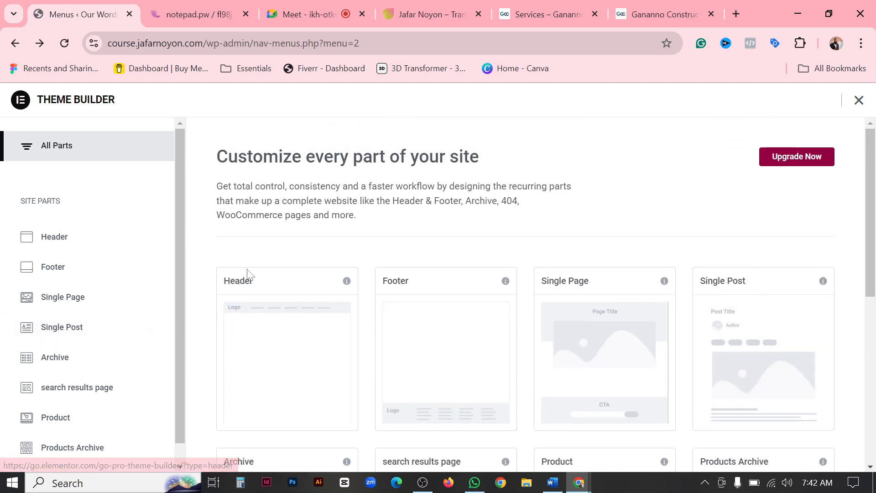
{"action": "scroll", "coordinate": [764, 296], "scroll_direction": "down", "scroll_amount": 3}
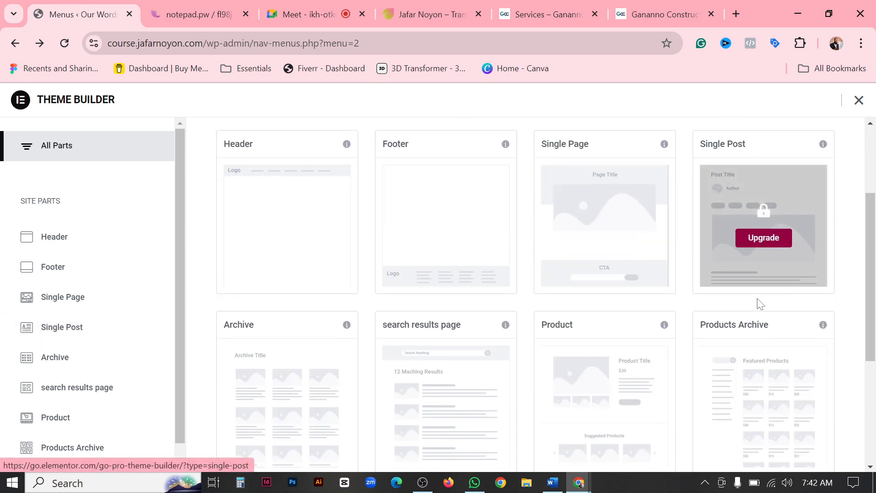
{"action": "scroll", "coordinate": [761, 346], "scroll_direction": "up", "scroll_amount": 3}
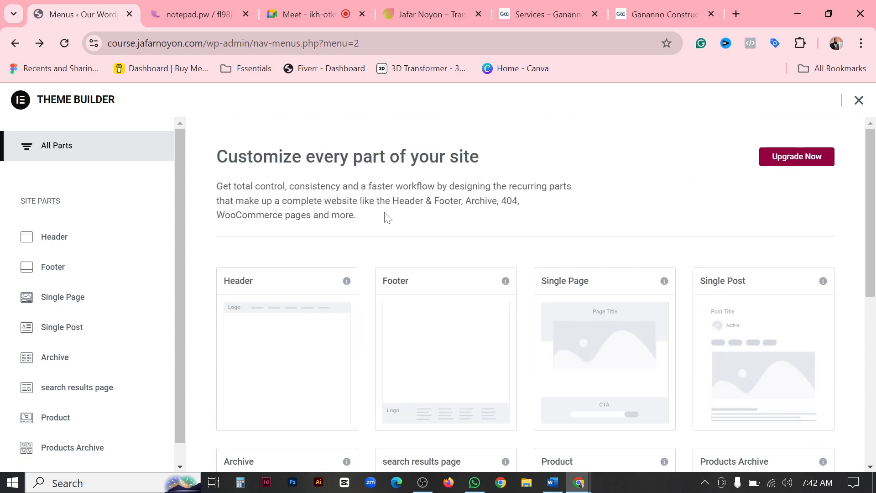
{"action": "left_click_drag", "start_coordinate": [385, 215], "coordinate": [214, 145]}
{"action": "left_click", "coordinate": [597, 152]}
Leave the Theme Builder, look over the Main Menu structure again and check the installed plugins.
{"action": "left_click", "coordinate": [15, 43]}
{"action": "scroll", "coordinate": [192, 261], "scroll_direction": "down", "scroll_amount": 1}
{"action": "scroll", "coordinate": [192, 261], "scroll_direction": "up", "scroll_amount": 3}
{"action": "scroll", "coordinate": [145, 301], "scroll_direction": "down", "scroll_amount": 1}
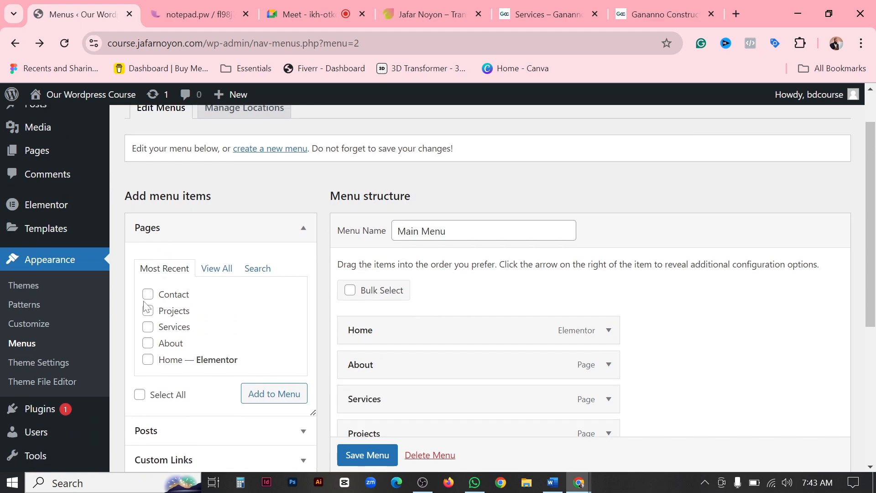
{"action": "scroll", "coordinate": [144, 305], "scroll_direction": "down", "scroll_amount": 3}
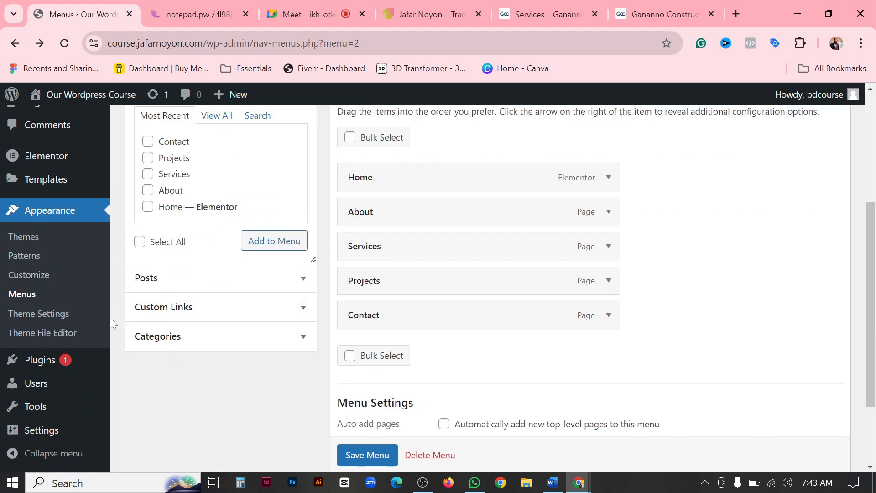
{"action": "left_click", "coordinate": [33, 360]}
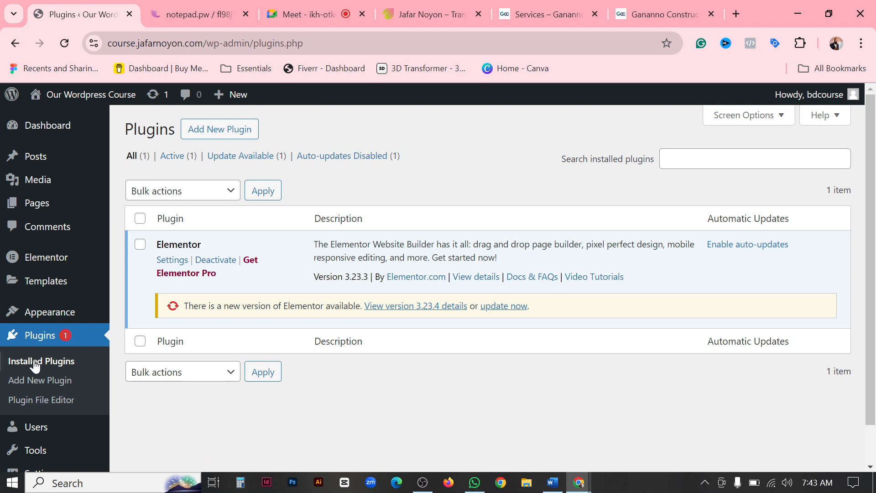
{"action": "left_click_drag", "start_coordinate": [156, 244], "coordinate": [216, 248]}
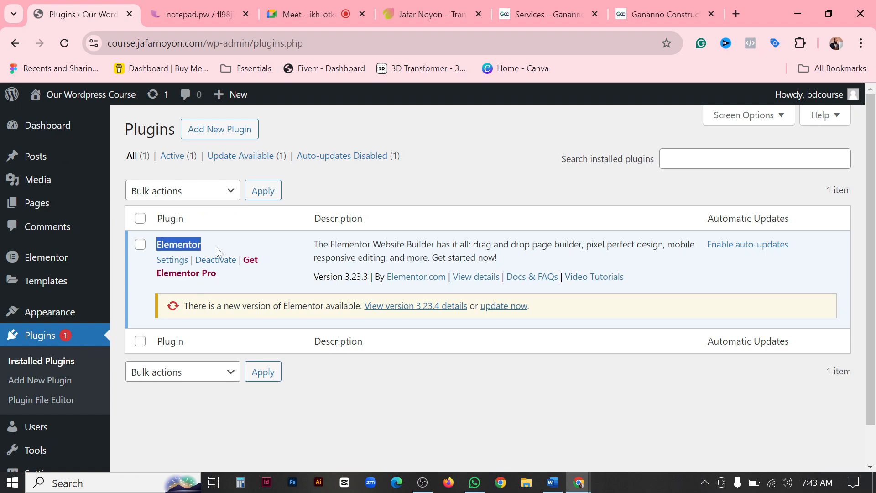
{"action": "left_click", "coordinate": [339, 409]}
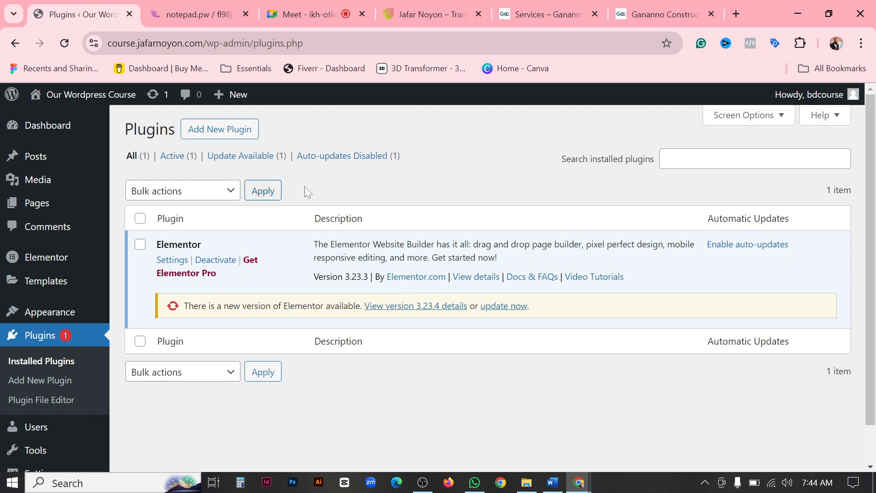
Open the form for adding a new plugin by uploading a .zip file.
{"action": "left_click", "coordinate": [225, 133]}
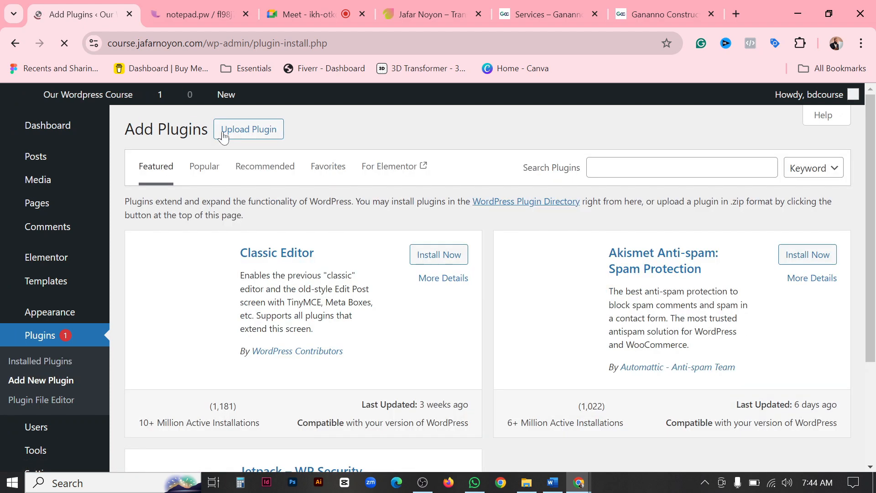
{"action": "left_click", "coordinate": [254, 132]}
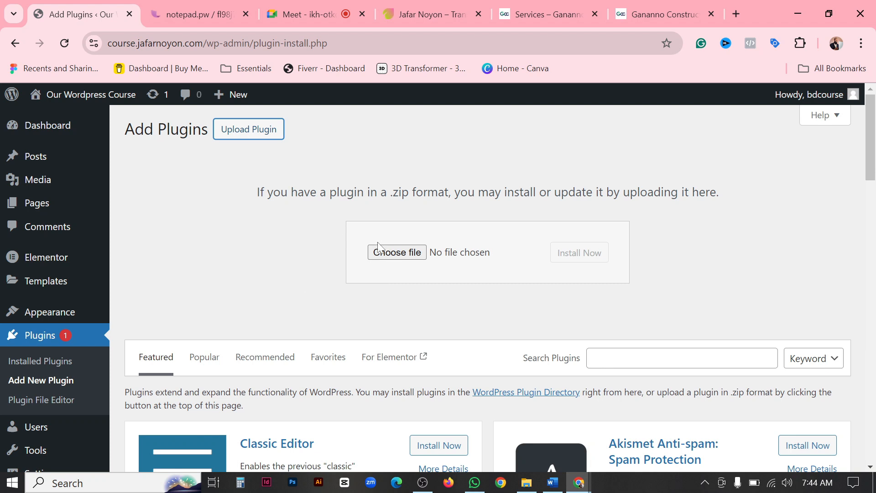
Inspect the contents of the elementor-pro March 2024 archive in the Wordpress Assets folder and close the archive.
{"action": "left_click", "coordinate": [527, 484]}
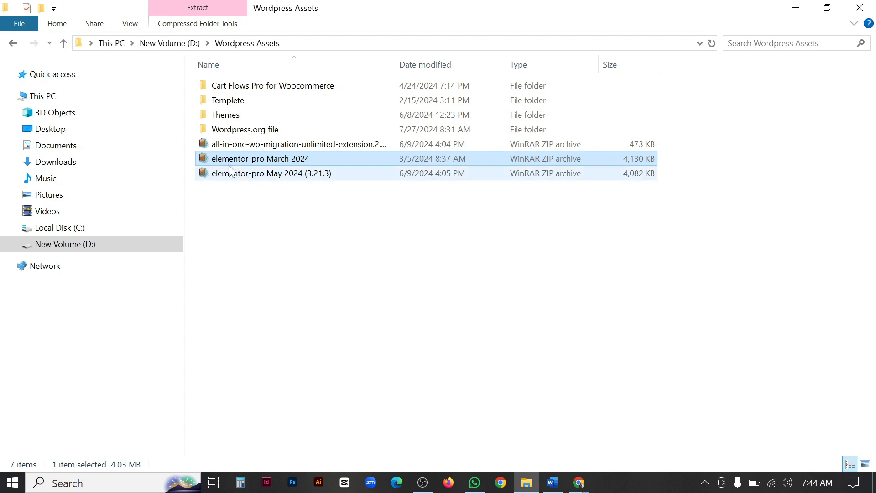
{"action": "double_click", "coordinate": [204, 159]}
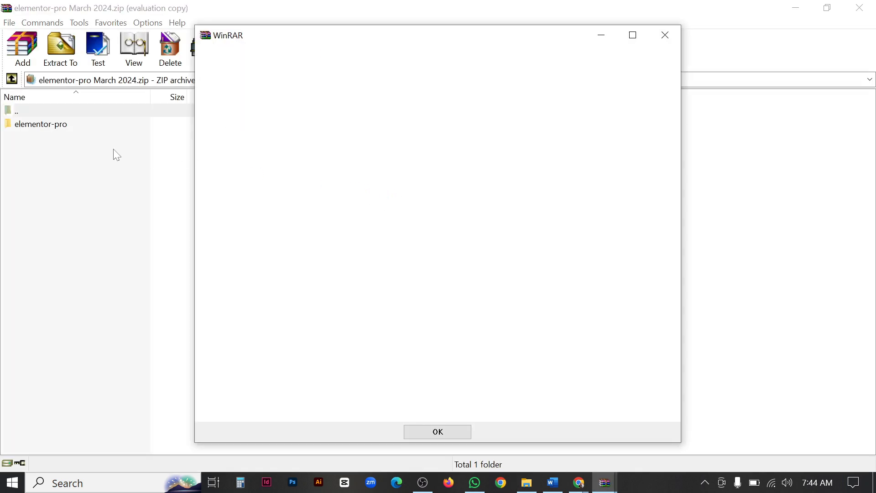
{"action": "left_click", "coordinate": [665, 32]}
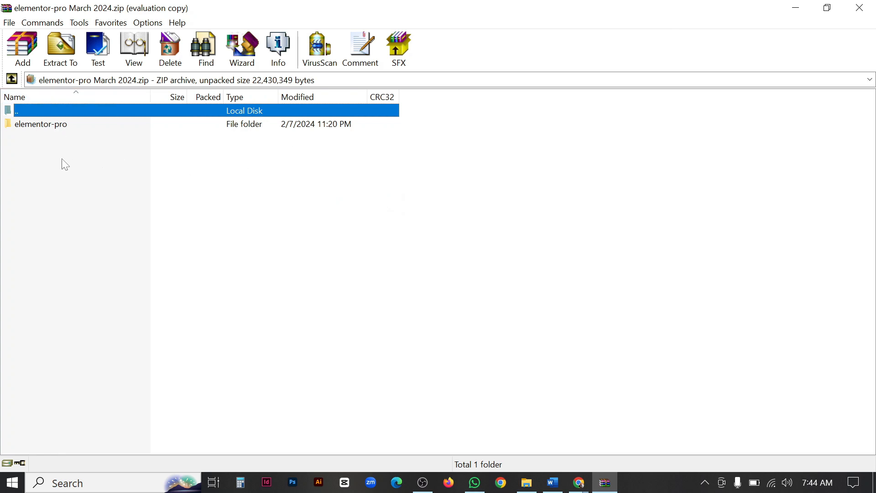
{"action": "double_click", "coordinate": [47, 127]}
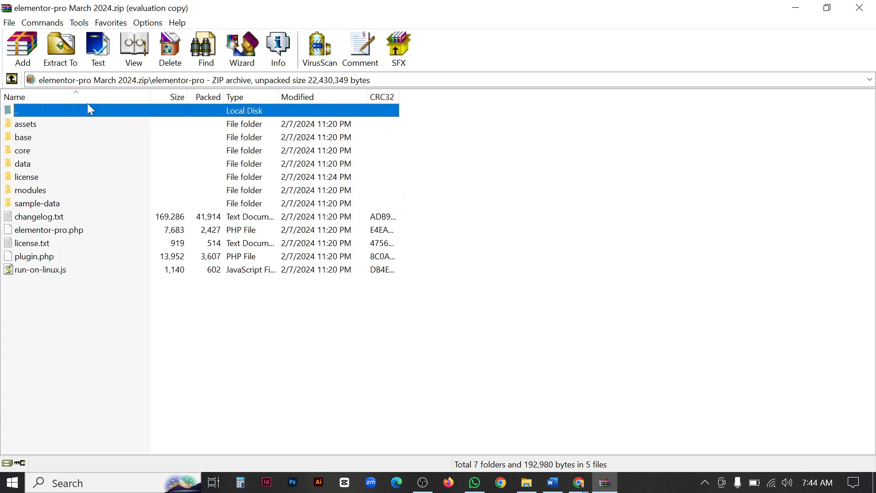
{"action": "left_click", "coordinate": [13, 80]}
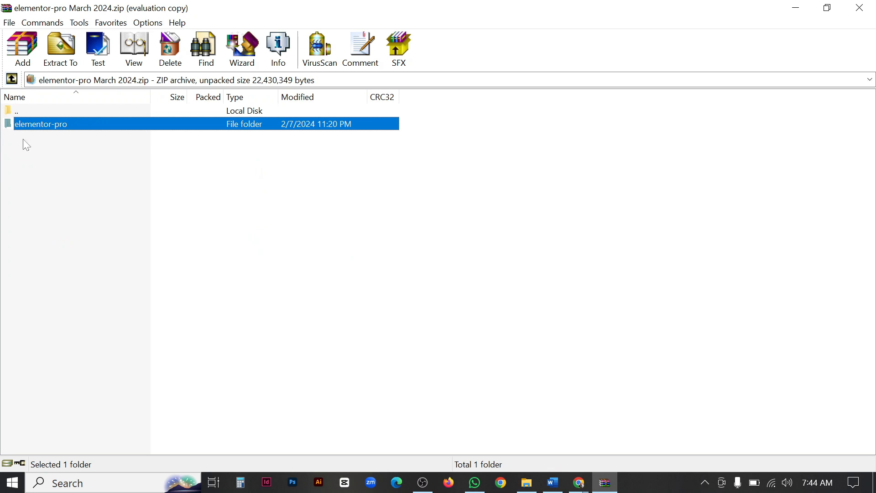
{"action": "left_click", "coordinate": [31, 189]}
{"action": "left_click", "coordinate": [859, 8]}
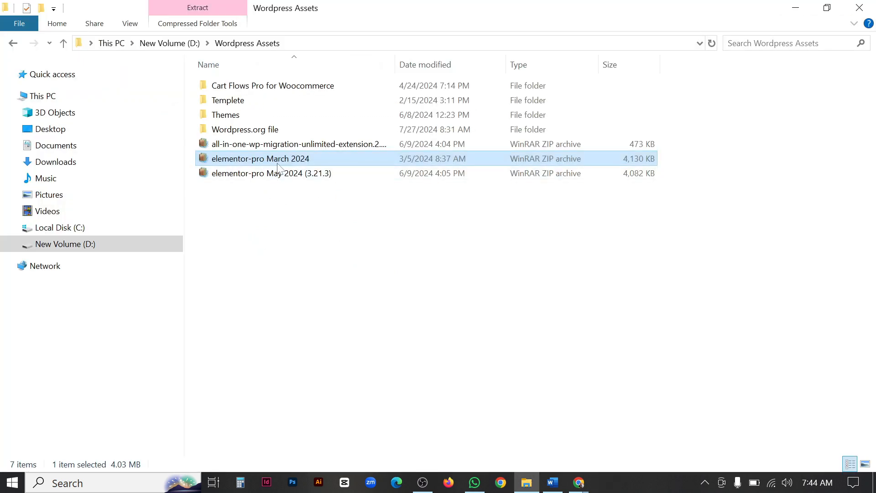
Supply elementor-pro March 2024.zip as the plugin upload file and install it.
{"action": "left_click_drag", "start_coordinate": [276, 160], "coordinate": [580, 488]}
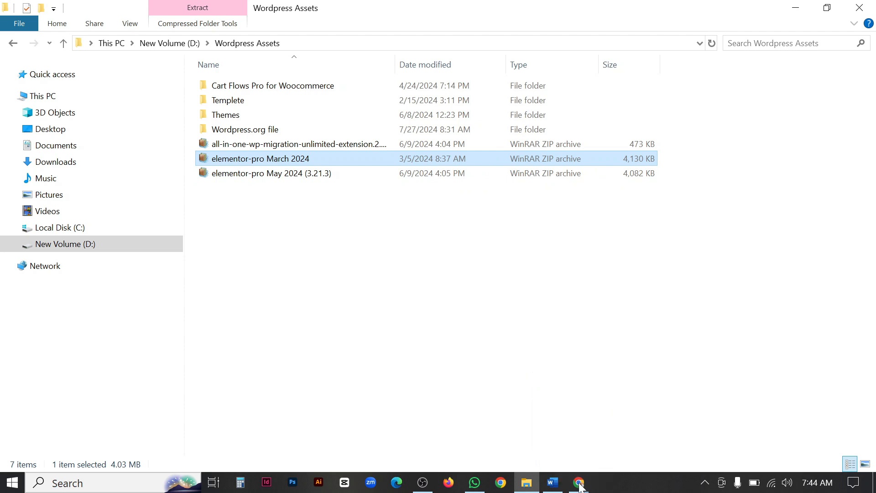
{"action": "left_click", "coordinate": [340, 248]}
{"action": "left_click_drag", "start_coordinate": [299, 159], "coordinate": [416, 256]}
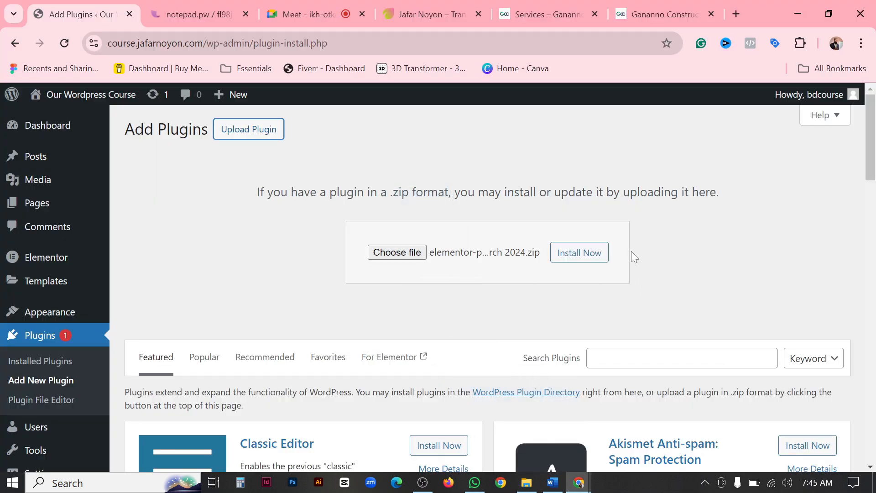
{"action": "left_click", "coordinate": [577, 258]}
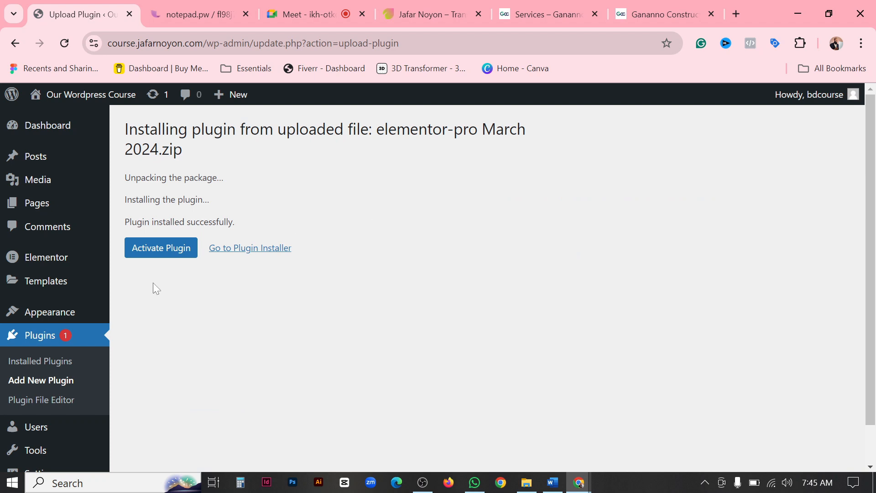
Activate the Elementor Pro plugin and compare its version number with Elementor's in the installed plugins list.
{"action": "left_click", "coordinate": [157, 254]}
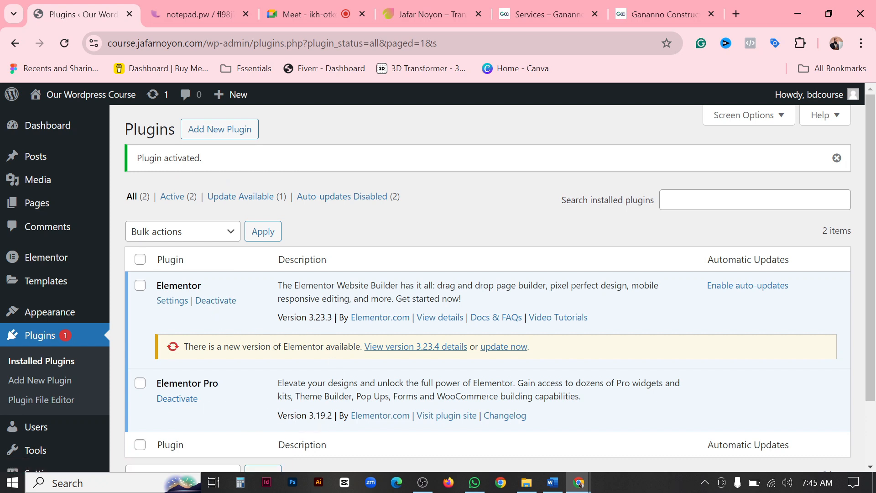
{"action": "left_click_drag", "start_coordinate": [309, 415], "coordinate": [331, 416]}
{"action": "left_click_drag", "start_coordinate": [309, 317], "coordinate": [331, 317]}
{"action": "left_click", "coordinate": [367, 203]}
{"action": "left_click_drag", "start_coordinate": [332, 317], "coordinate": [307, 317]}
{"action": "left_click_drag", "start_coordinate": [335, 415], "coordinate": [309, 415]}
{"action": "left_click", "coordinate": [420, 222]}
{"action": "left_click_drag", "start_coordinate": [223, 385], "coordinate": [156, 384]}
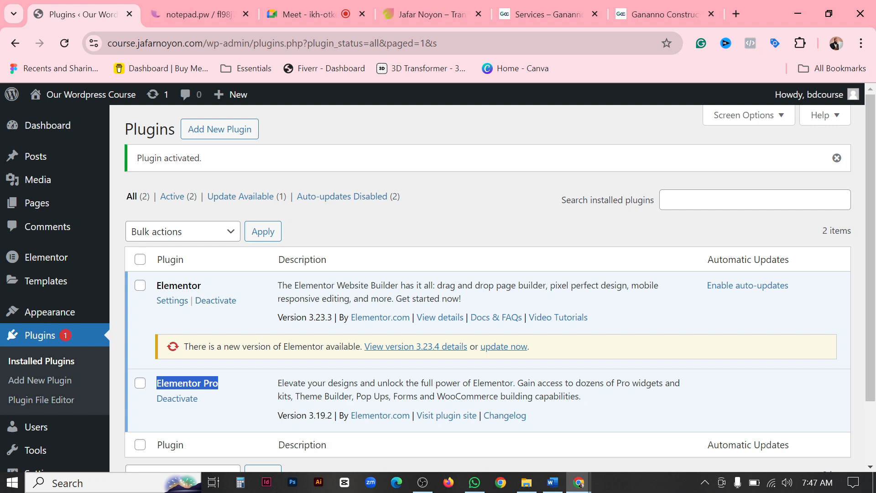
{"action": "left_click", "coordinate": [225, 383]}
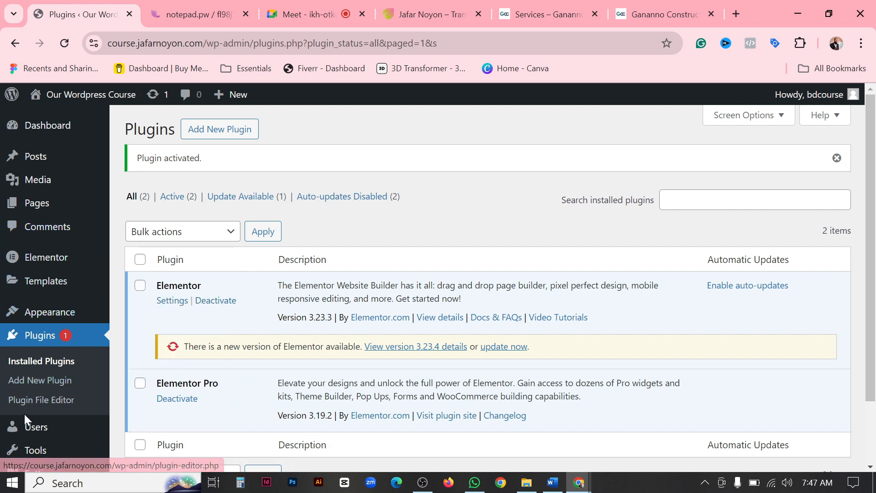
Open the Version Control settings in Elementor's Tools.
{"action": "mouse_move", "coordinate": [55, 261]}
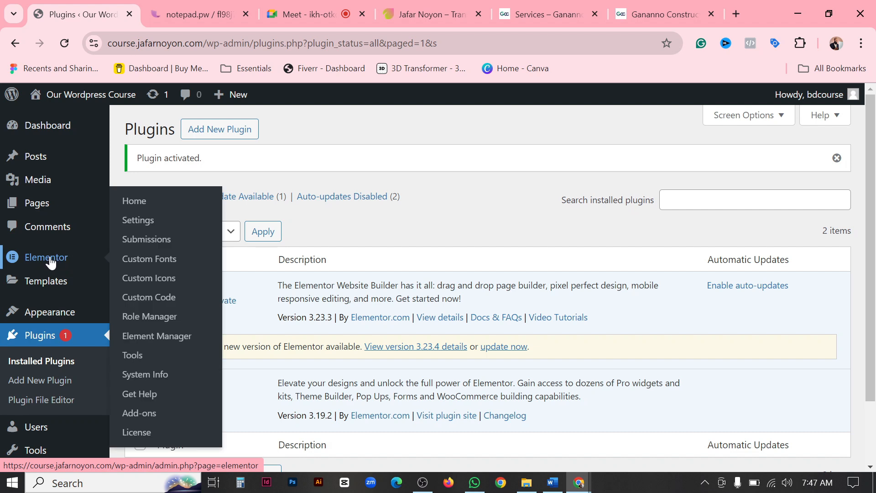
{"action": "left_click", "coordinate": [132, 361]}
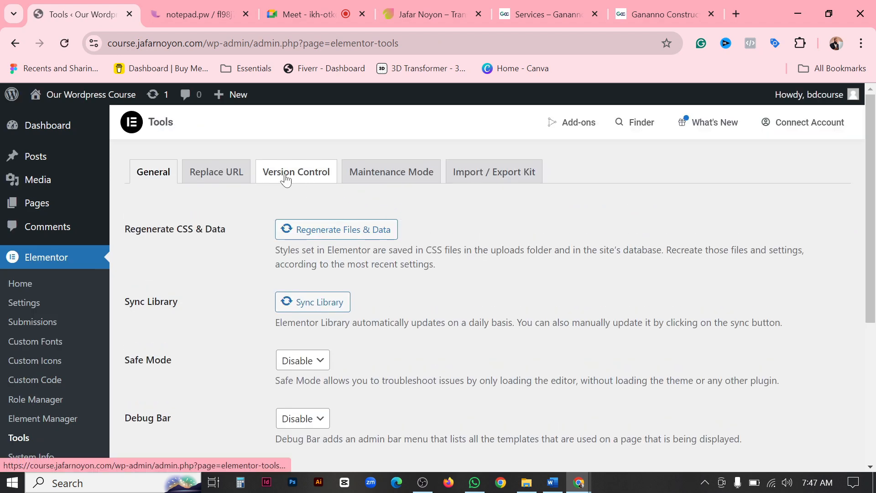
{"action": "left_click", "coordinate": [308, 178]}
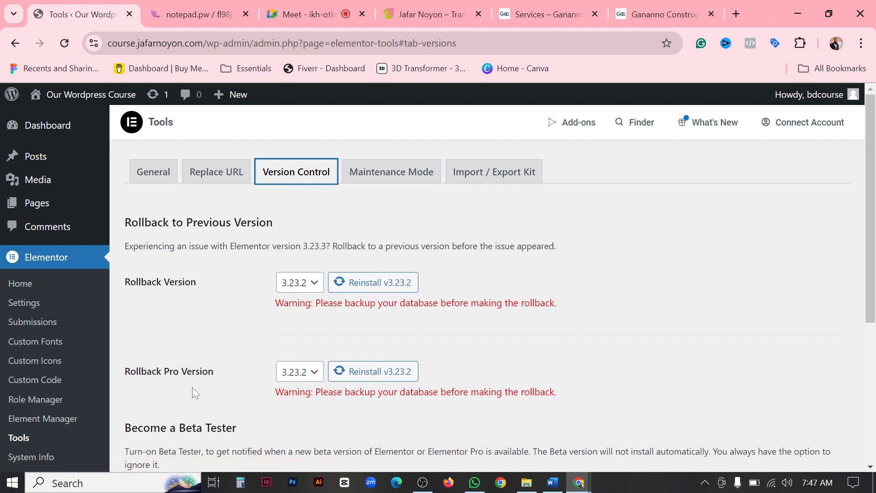
Open the installed plugins list in a separate browser tab and compare the Elementor and Elementor Pro versions again.
{"action": "right_click", "coordinate": [13, 96]}
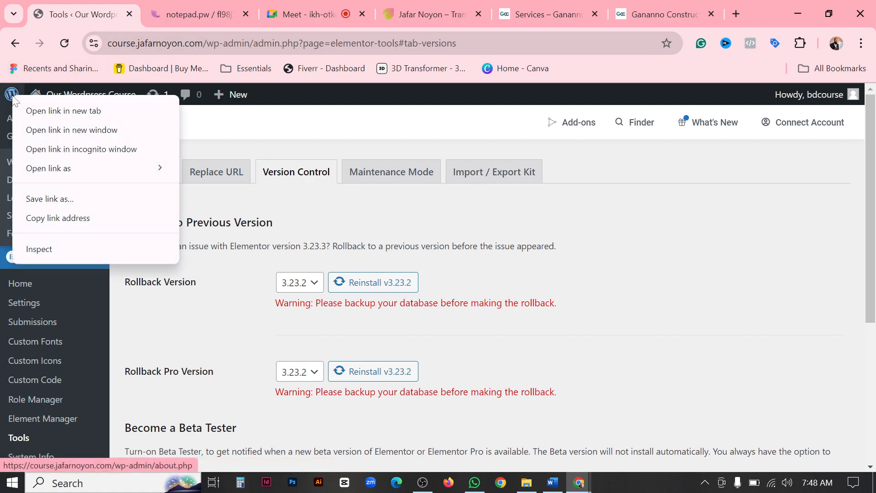
{"action": "left_click", "coordinate": [55, 110]}
{"action": "left_click", "coordinate": [175, 19]}
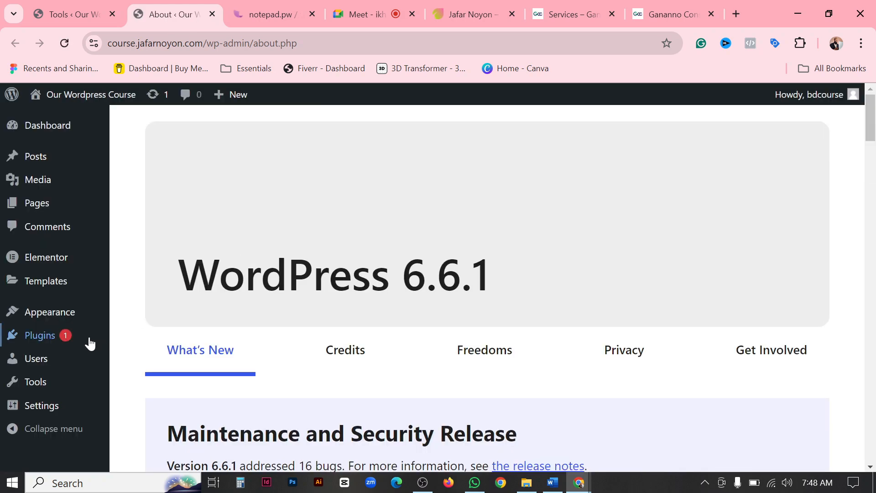
{"action": "left_click", "coordinate": [32, 342]}
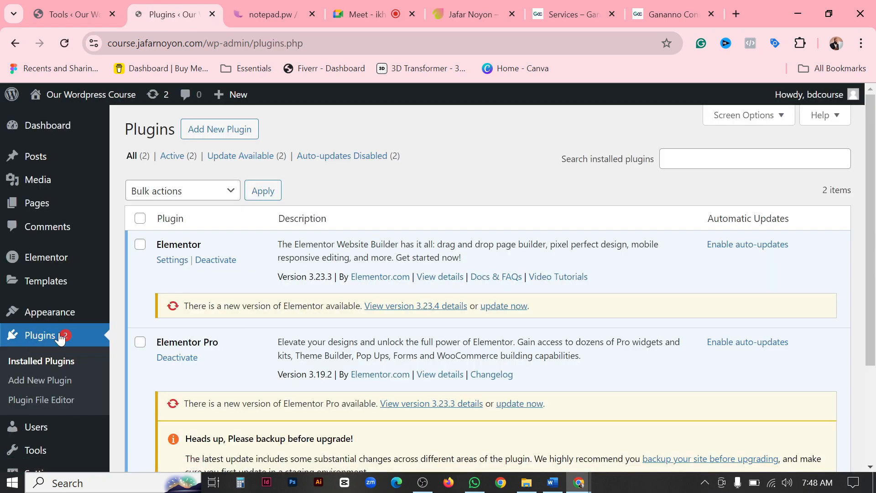
{"action": "scroll", "coordinate": [162, 324], "scroll_direction": "down", "scroll_amount": 2}
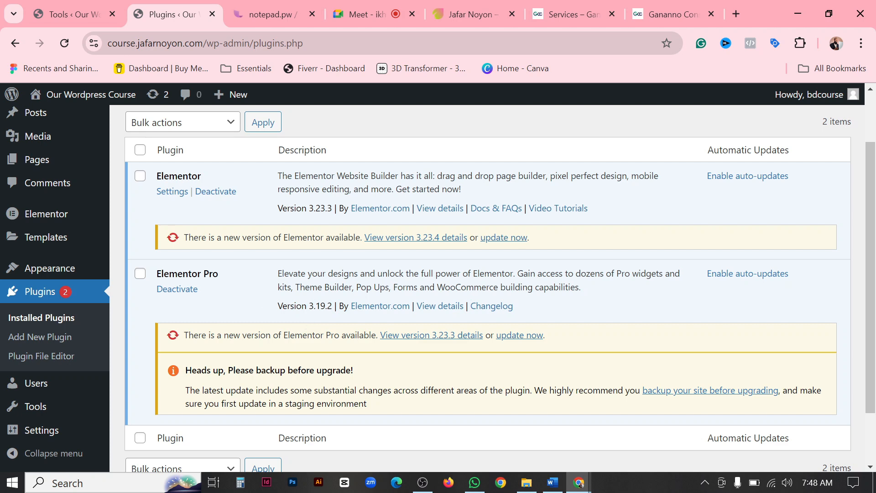
{"action": "left_click_drag", "start_coordinate": [308, 305], "coordinate": [332, 306]}
{"action": "scroll", "coordinate": [337, 322], "scroll_direction": "down", "scroll_amount": 1}
{"action": "scroll", "coordinate": [345, 333], "scroll_direction": "up", "scroll_amount": 3}
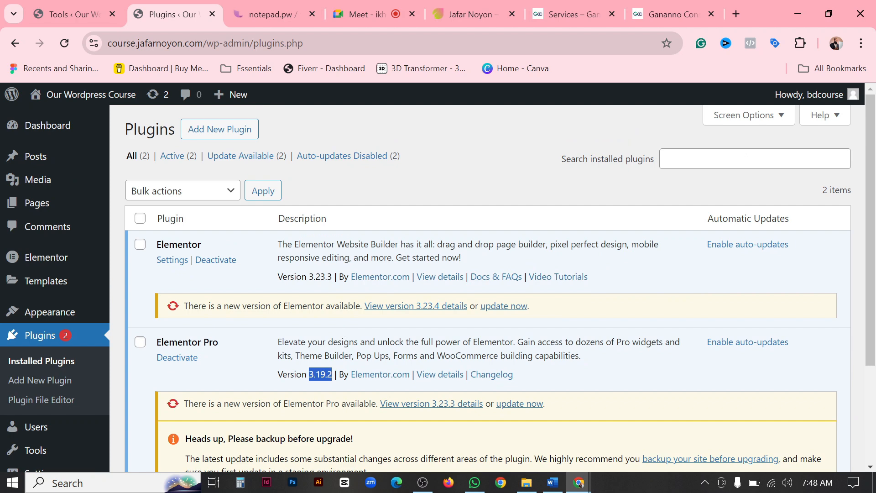
{"action": "left_click_drag", "start_coordinate": [309, 276], "coordinate": [335, 277]}
{"action": "left_click", "coordinate": [335, 276]}
{"action": "left_click_drag", "start_coordinate": [306, 374], "coordinate": [332, 374]}
{"action": "left_click", "coordinate": [332, 375]}
Roll back the Elementor plugin to version 3.19.2 from Version Control and confirm the reinstall.
{"action": "left_click", "coordinate": [92, 23]}
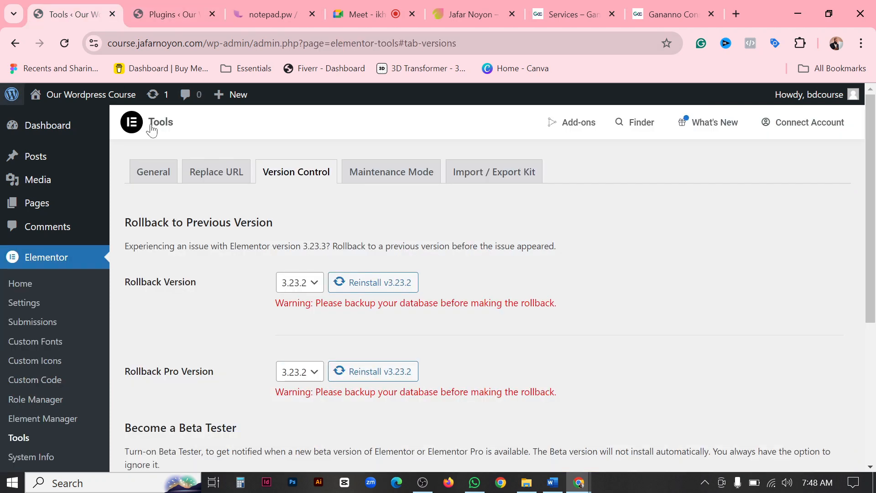
{"action": "left_click", "coordinate": [313, 286]}
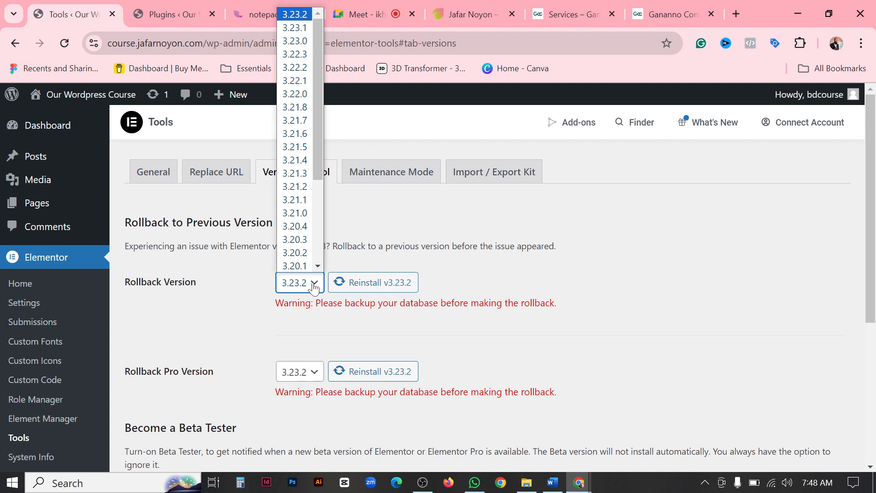
{"action": "scroll", "coordinate": [306, 219], "scroll_direction": "down", "scroll_amount": 3}
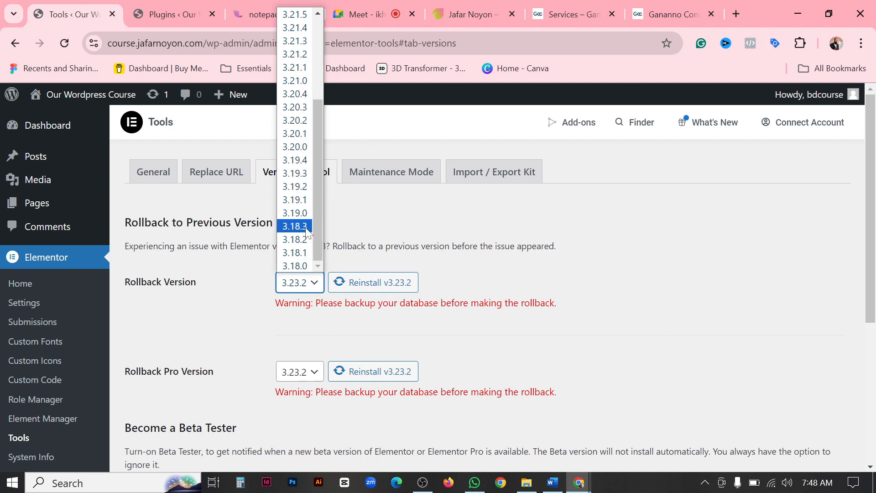
{"action": "left_click", "coordinate": [298, 187]}
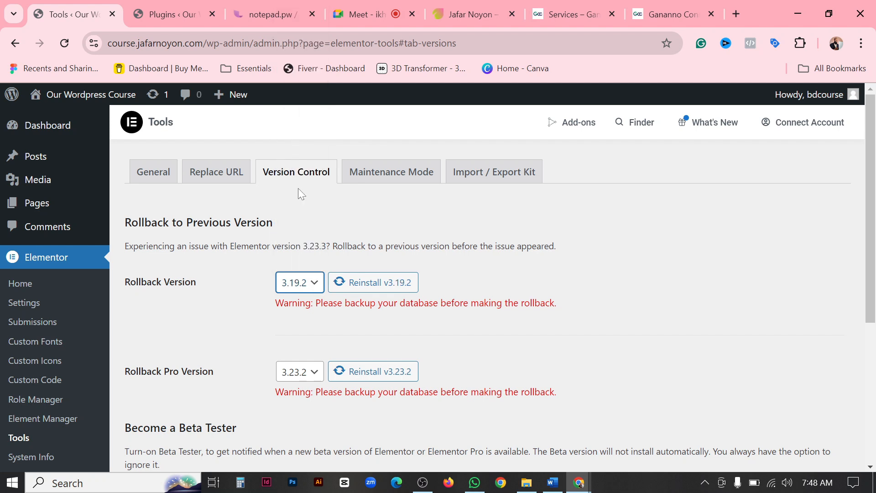
{"action": "left_click", "coordinate": [382, 281]}
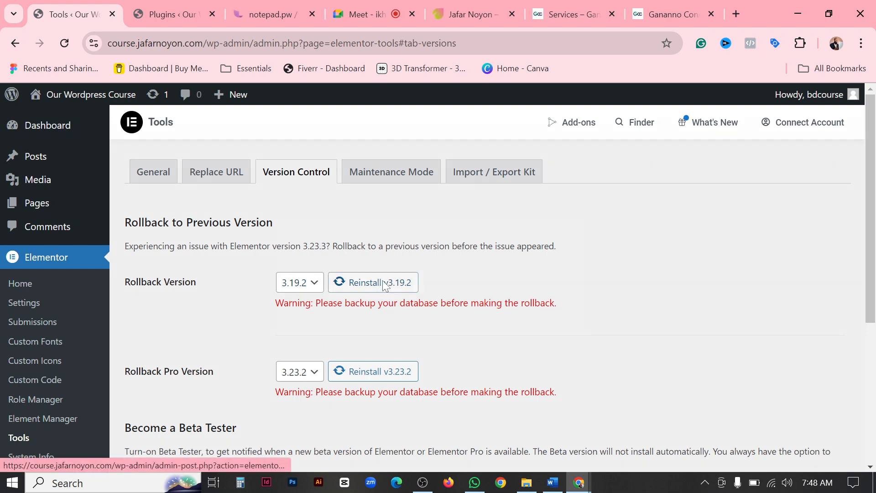
{"action": "left_click", "coordinate": [547, 313]}
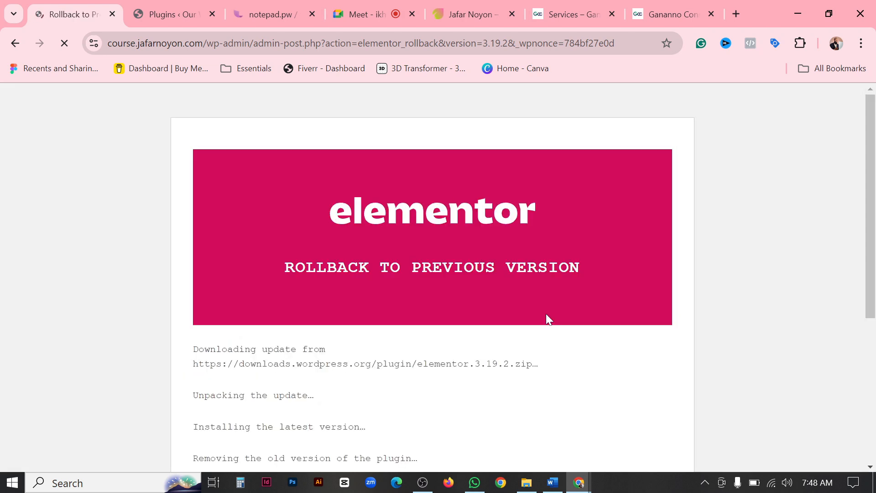
Return to the plugins page from the rollback report and check that the Elementor and Elementor Pro versions match.
{"action": "scroll", "coordinate": [546, 314], "scroll_direction": "down", "scroll_amount": 5}
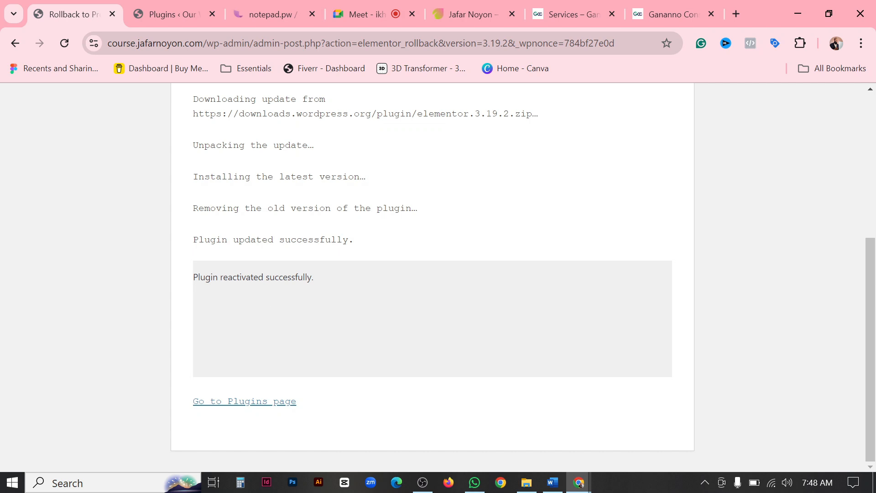
{"action": "left_click", "coordinate": [259, 403]}
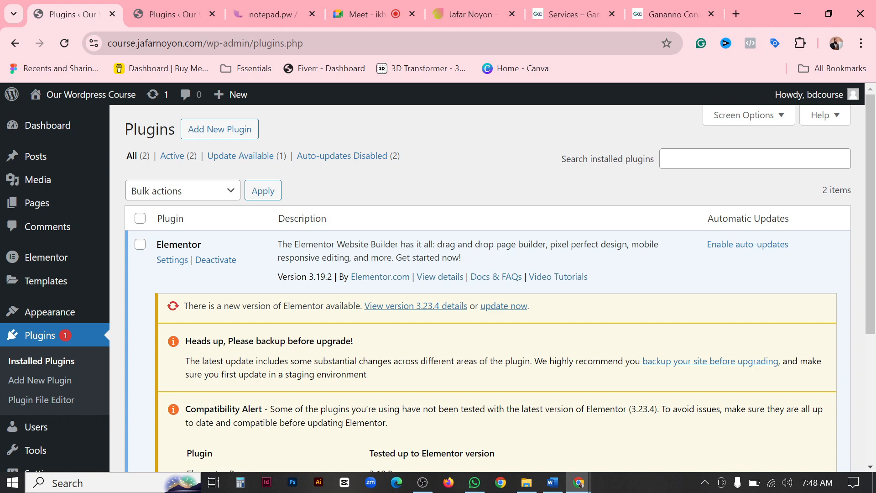
{"action": "left_click_drag", "start_coordinate": [307, 277], "coordinate": [321, 277]}
{"action": "scroll", "coordinate": [349, 338], "scroll_direction": "down", "scroll_amount": 3}
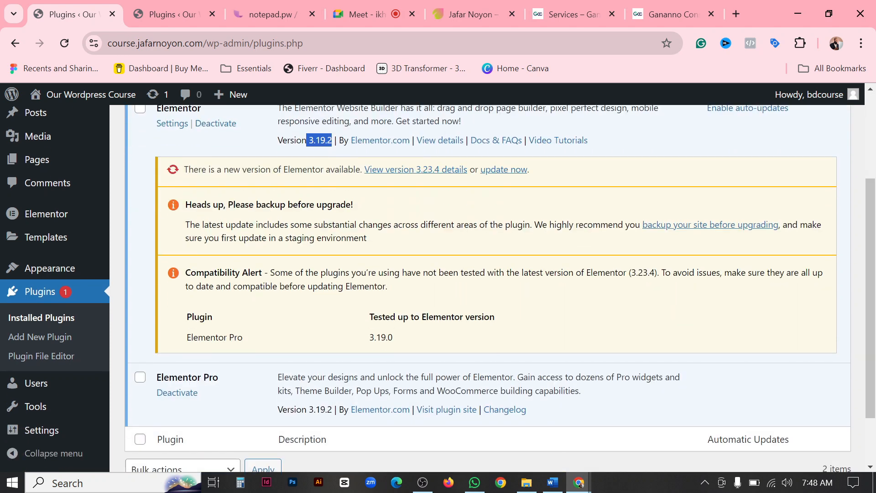
{"action": "left_click_drag", "start_coordinate": [296, 409], "coordinate": [332, 409]}
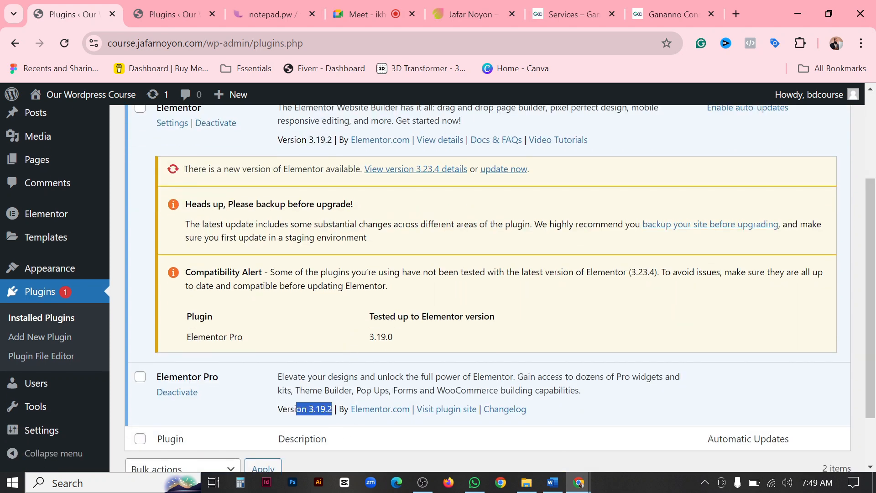
{"action": "left_click", "coordinate": [332, 408]}
{"action": "scroll", "coordinate": [336, 323], "scroll_direction": "up", "scroll_amount": 6}
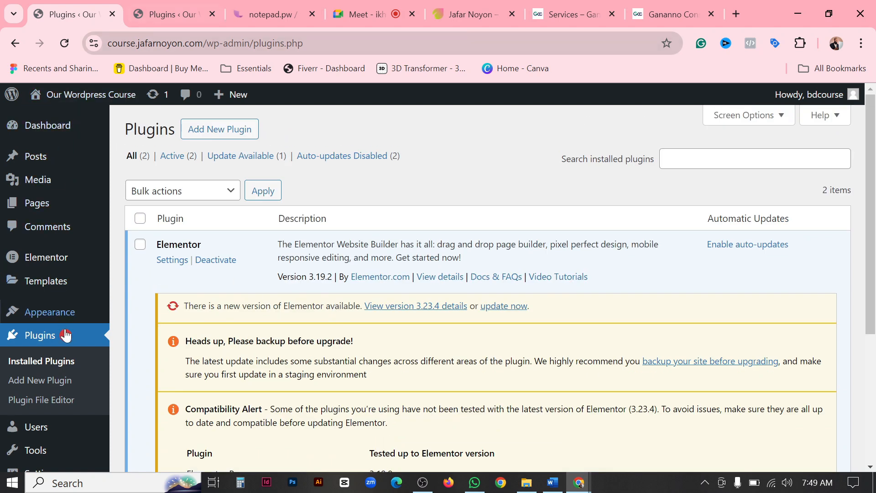
Open the Theme Builder from Templates and place its browser tab after the Plugins tab.
{"action": "scroll", "coordinate": [220, 322], "scroll_direction": "down", "scroll_amount": 5}
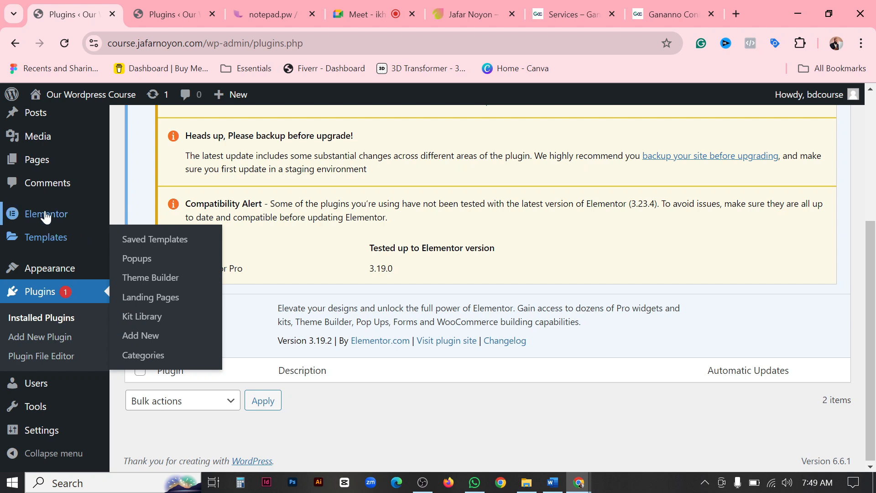
{"action": "mouse_move", "coordinate": [46, 217]}
{"action": "mouse_move", "coordinate": [51, 239]}
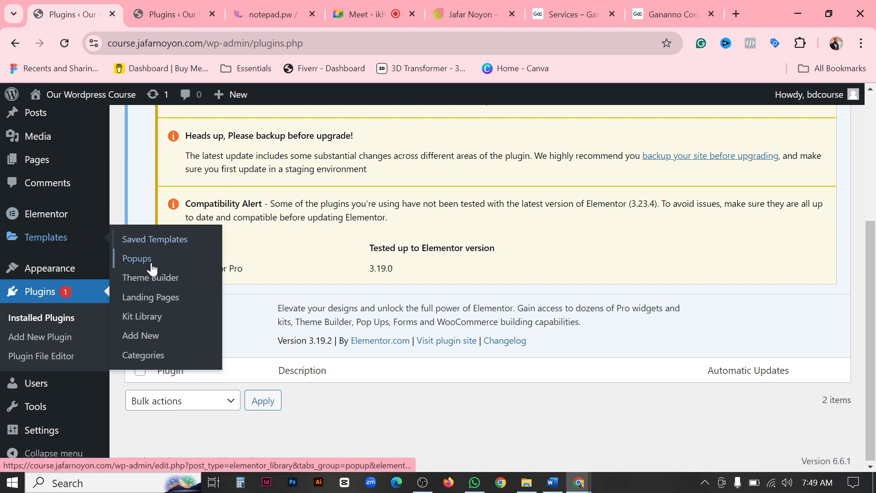
{"action": "left_click", "coordinate": [155, 283]}
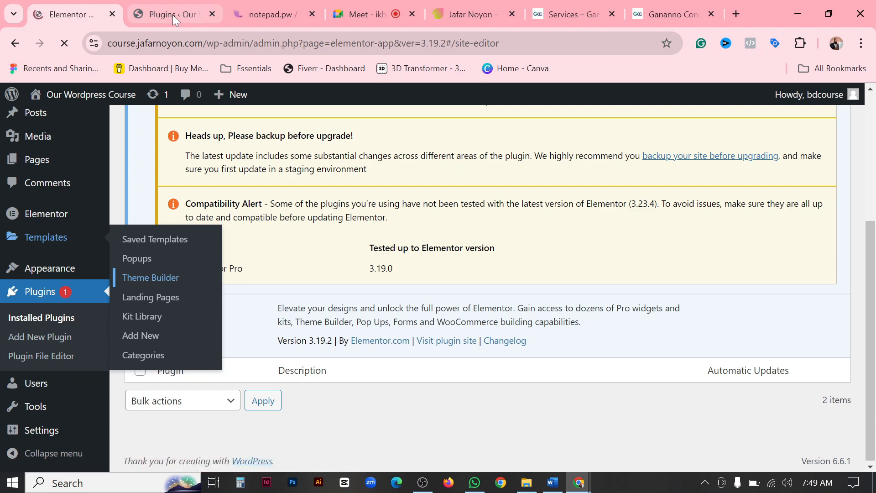
{"action": "left_click_drag", "start_coordinate": [172, 15], "coordinate": [73, 13]}
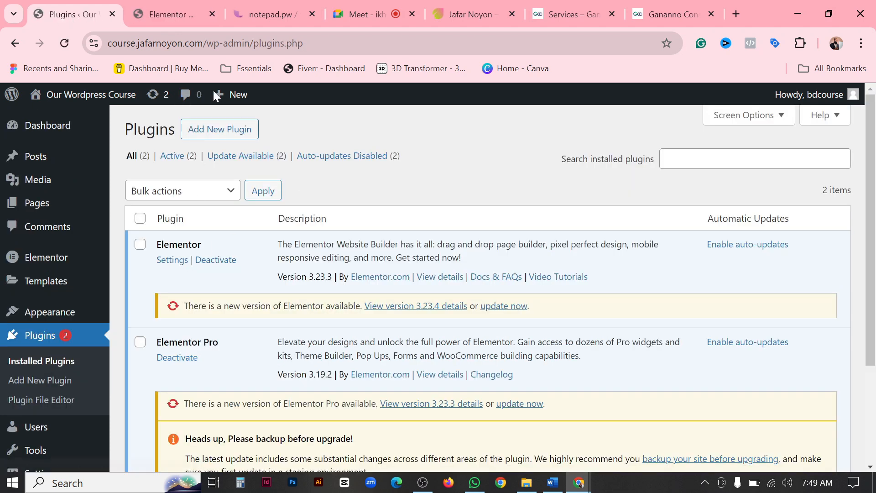
{"action": "left_click", "coordinate": [161, 12]}
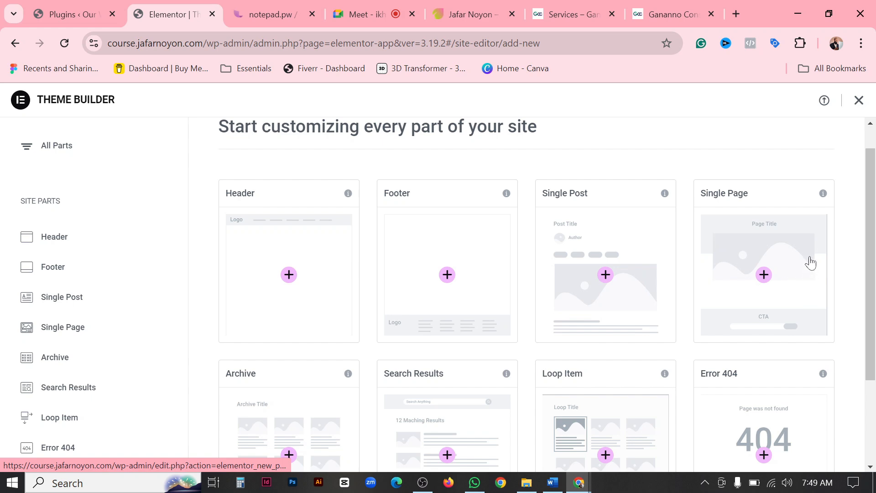
Check the "Create a header" item in the notepad.pw task list and return to the Theme Builder.
{"action": "left_click", "coordinate": [257, 10]}
{"action": "left_click_drag", "start_coordinate": [109, 148], "coordinate": [71, 148]}
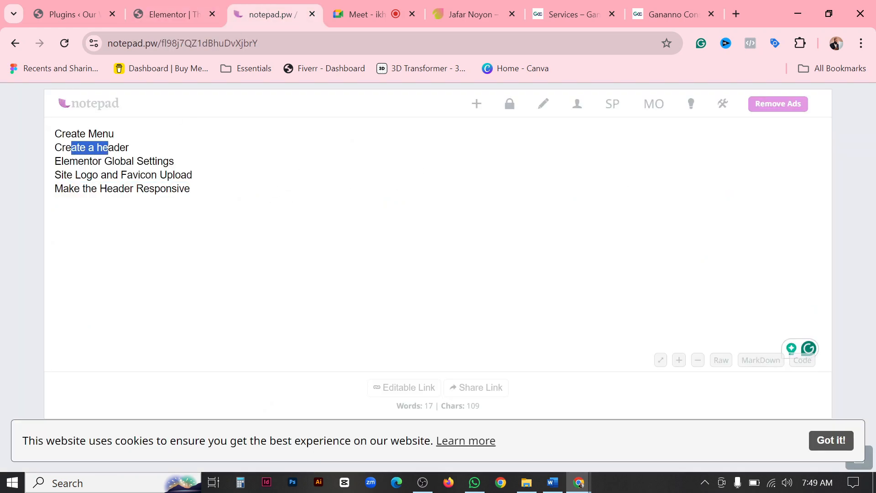
{"action": "left_click", "coordinate": [63, 13]}
{"action": "left_click", "coordinate": [146, 9]}
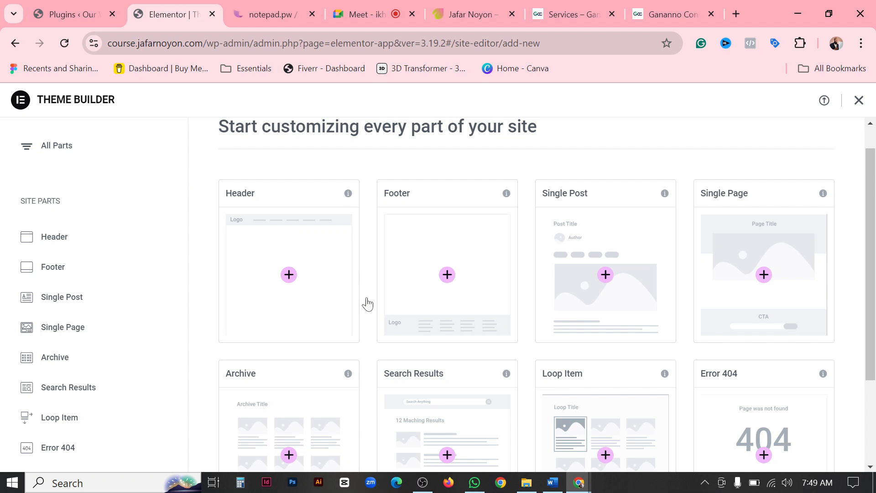
Add a new Header template in the Theme Builder, browse the template library and close it without inserting anything.
{"action": "left_click", "coordinate": [288, 275]}
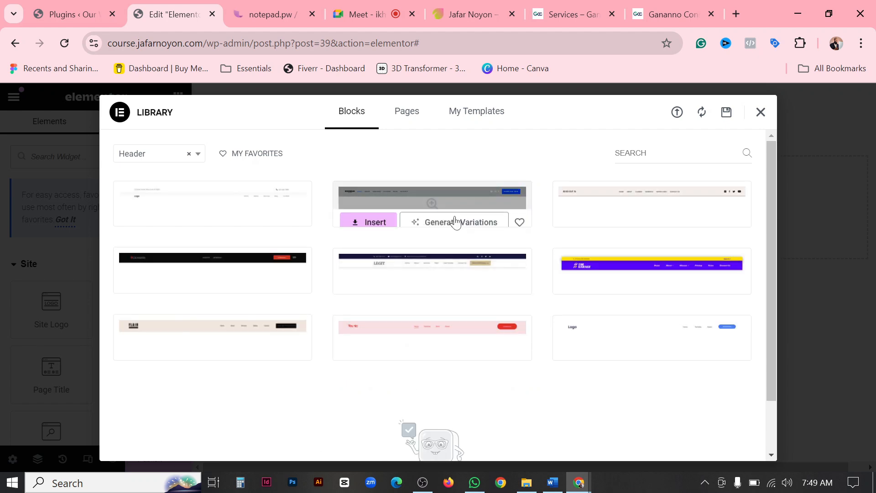
{"action": "left_click", "coordinate": [406, 112]}
{"action": "left_click", "coordinate": [485, 115]}
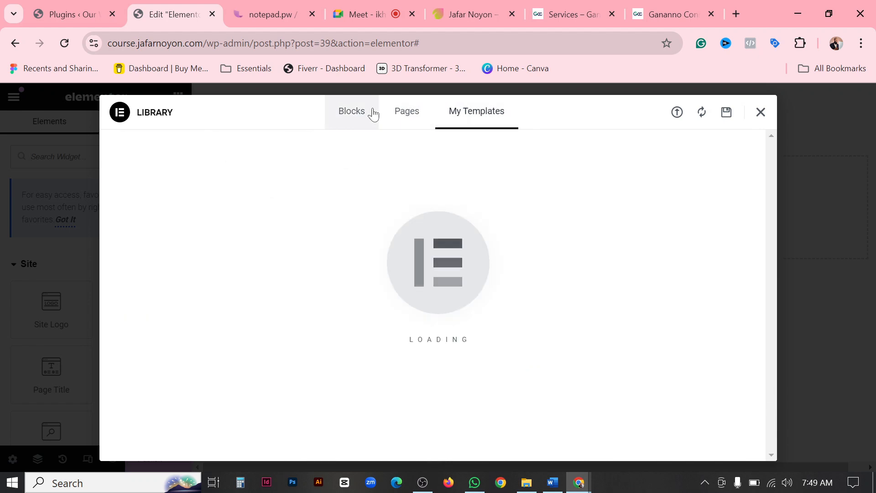
{"action": "left_click", "coordinate": [760, 114]}
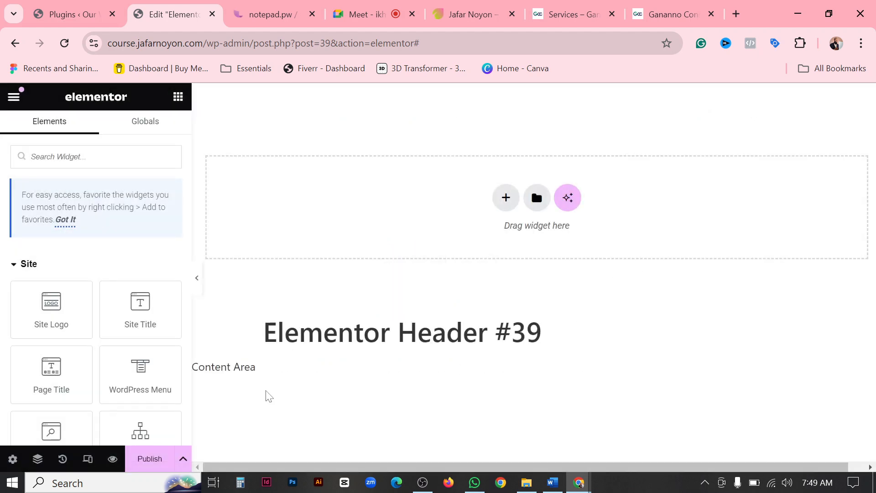
Look over the empty header canvas, examine the Ganaano Construction site's header as a reference and return to the editor.
{"action": "left_click_drag", "start_coordinate": [264, 332], "coordinate": [247, 338]}
{"action": "left_click", "coordinate": [444, 345]}
{"action": "left_click", "coordinate": [488, 338]}
{"action": "scroll", "coordinate": [420, 270], "scroll_direction": "down", "scroll_amount": 4}
{"action": "scroll", "coordinate": [422, 271], "scroll_direction": "up", "scroll_amount": 4}
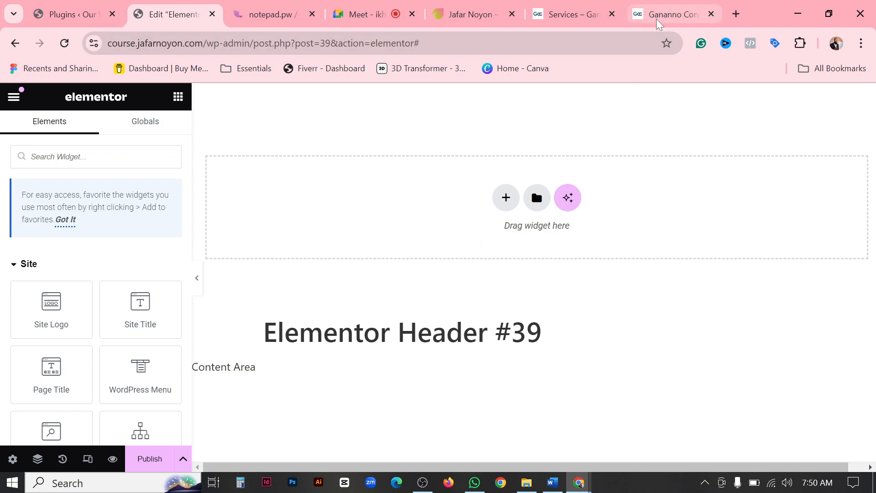
{"action": "left_click", "coordinate": [671, 14]}
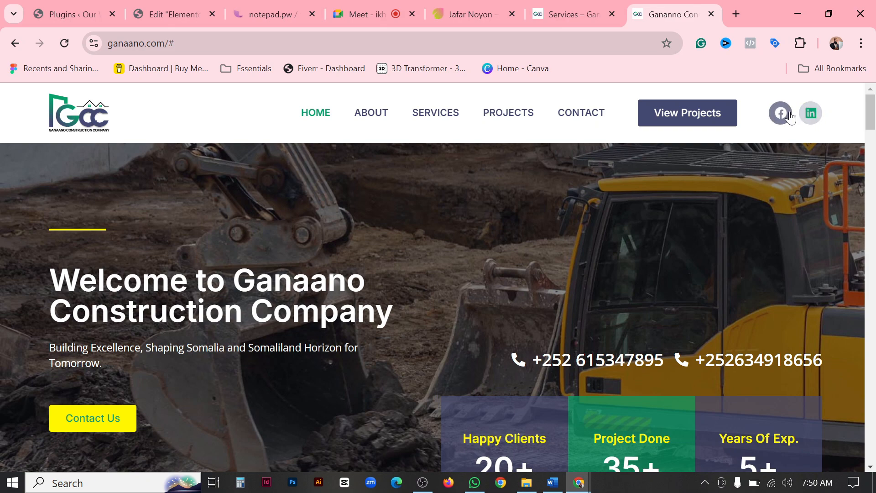
{"action": "left_click", "coordinate": [160, 17]}
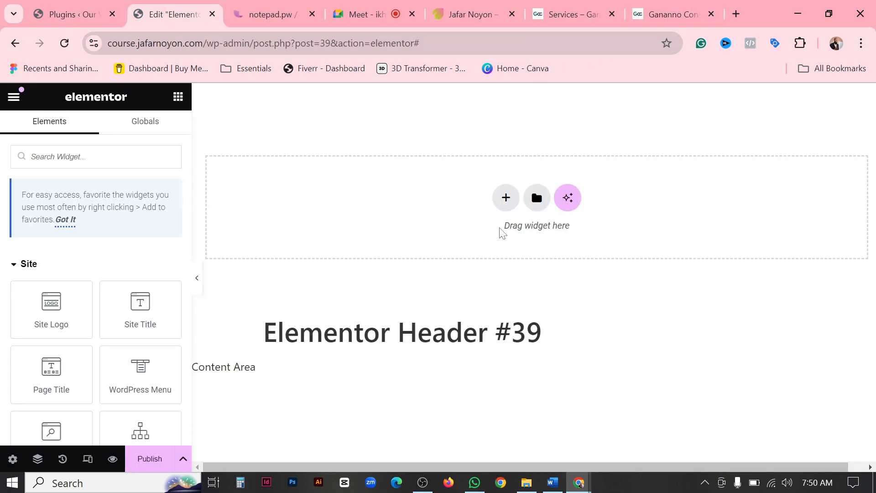
Add a container to the empty header using the three-column structure with a wide middle column between two narrow ones.
{"action": "scroll", "coordinate": [139, 227], "scroll_direction": "down", "scroll_amount": 5}
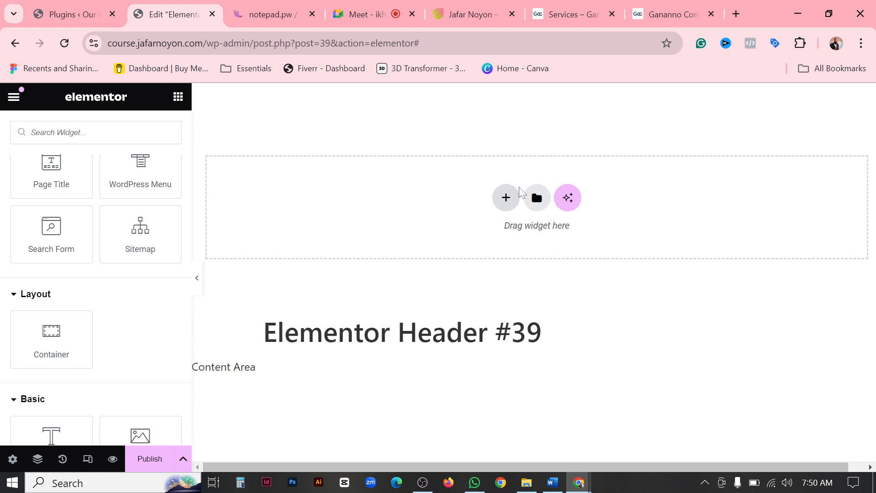
{"action": "left_click", "coordinate": [506, 198]}
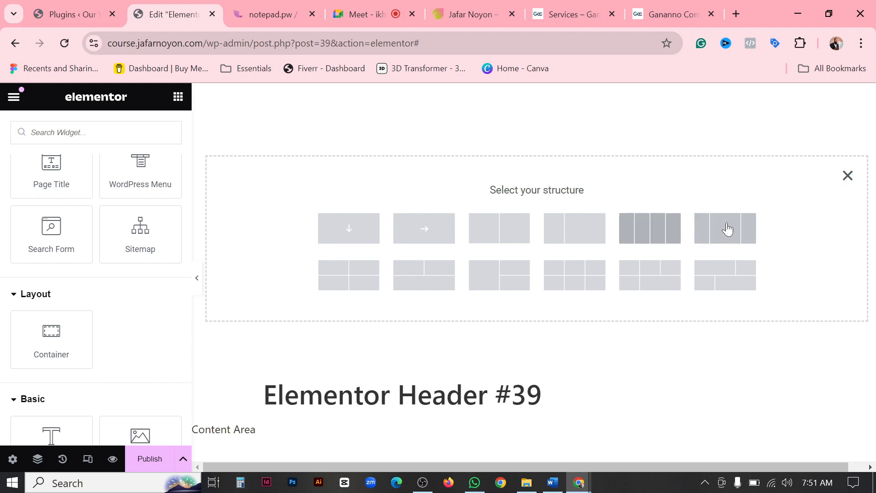
{"action": "right_click", "coordinate": [712, 226]}
{"action": "left_click", "coordinate": [770, 186]}
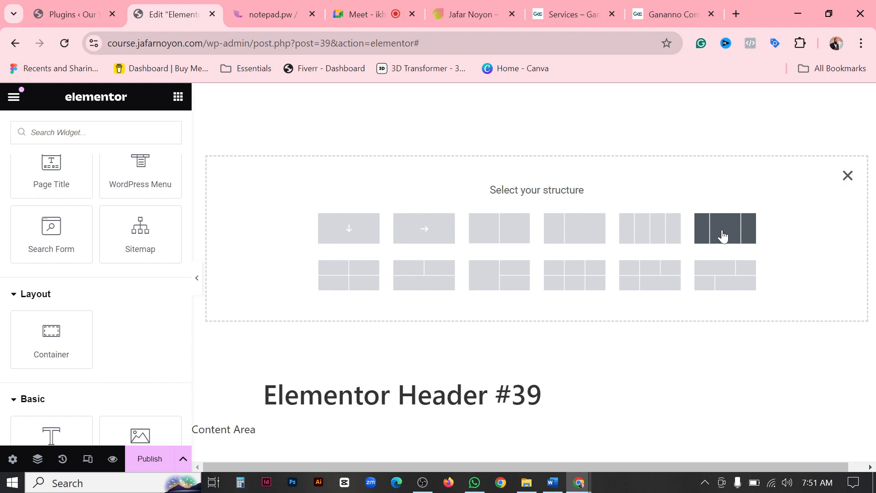
{"action": "left_click", "coordinate": [740, 234]}
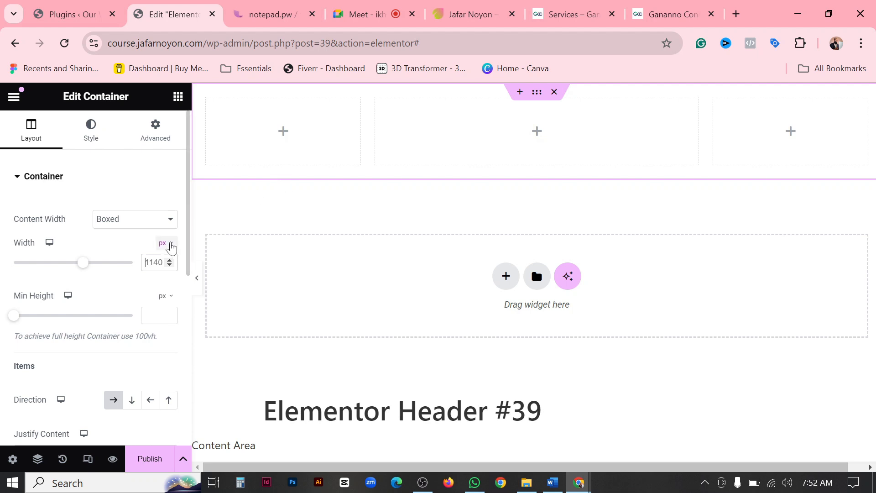
Switch the container's width unit to % and set its Content Width to Full Width.
{"action": "left_click", "coordinate": [174, 249]}
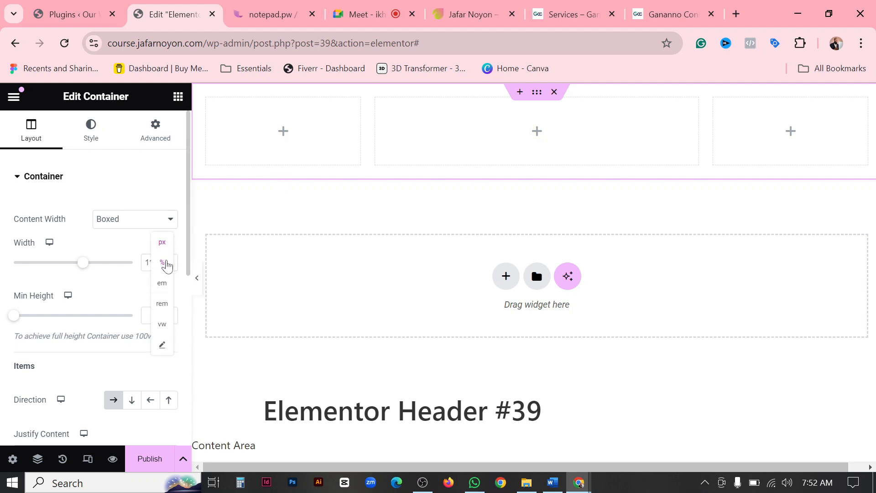
{"action": "left_click", "coordinate": [162, 261]}
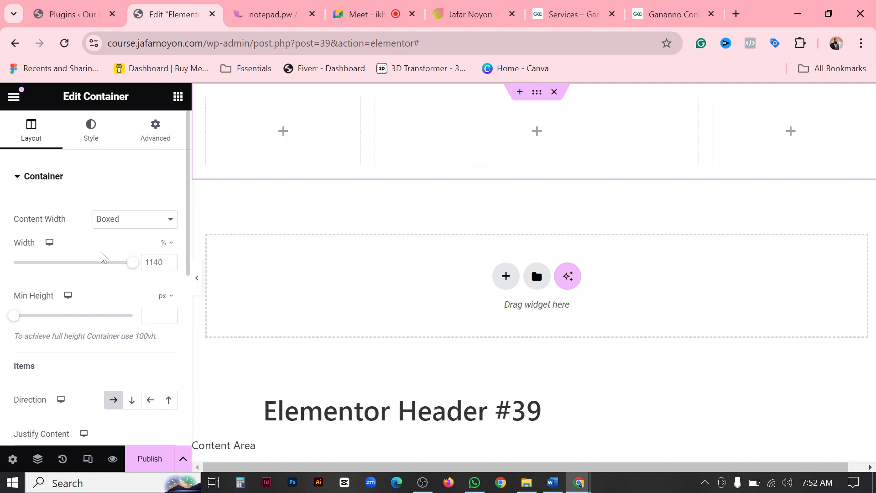
{"action": "left_click", "coordinate": [160, 221]}
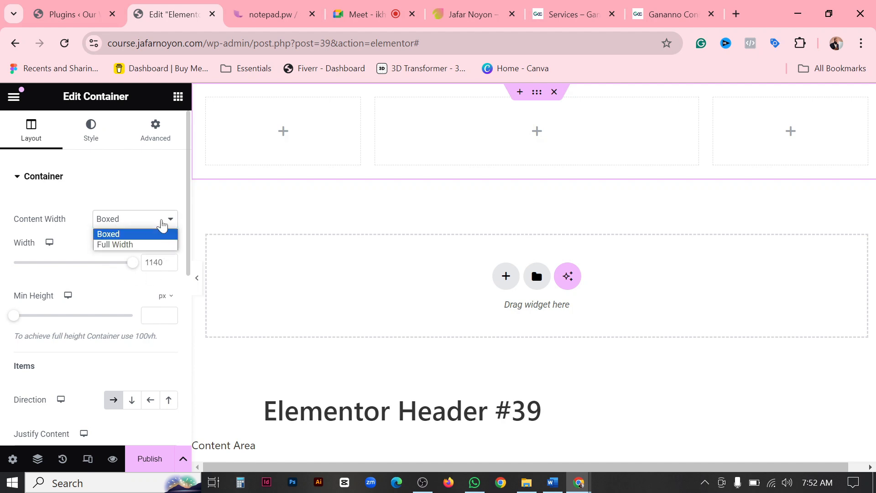
{"action": "left_click", "coordinate": [134, 245]}
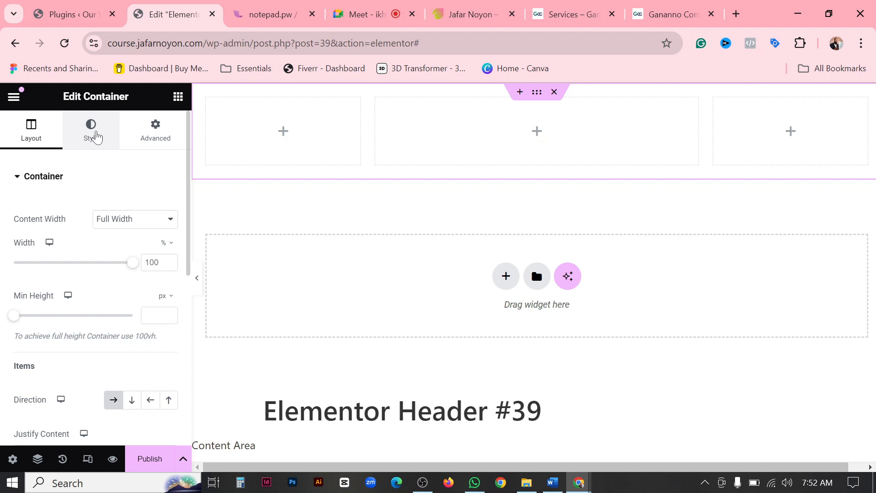
Give the header container a Classic background in the global Accent color.
{"action": "left_click", "coordinate": [97, 136]}
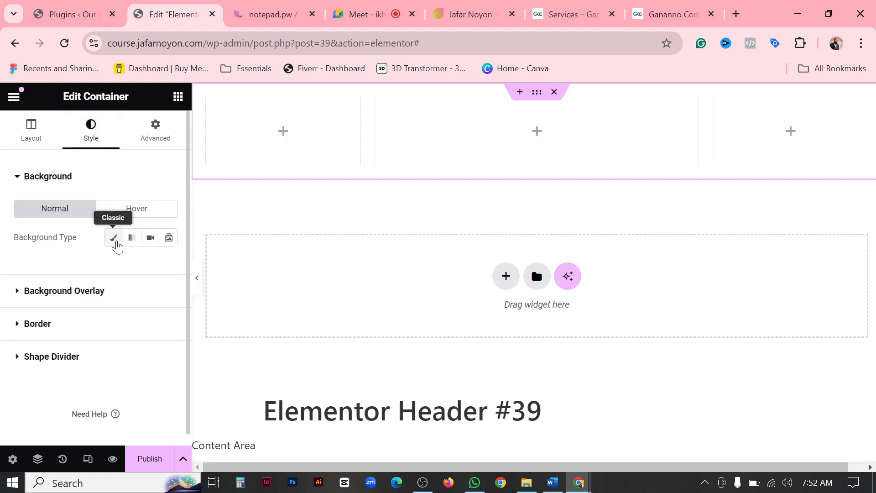
{"action": "left_click", "coordinate": [113, 237]}
{"action": "left_click", "coordinate": [150, 266]}
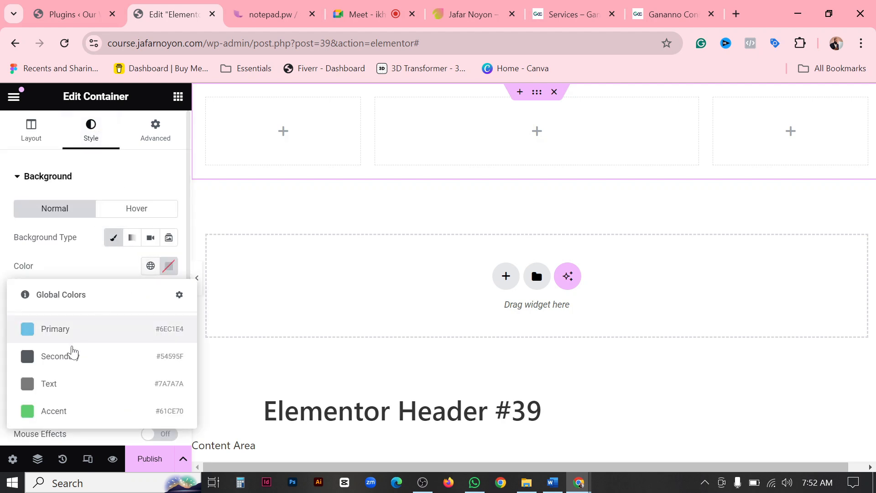
{"action": "left_click", "coordinate": [48, 411]}
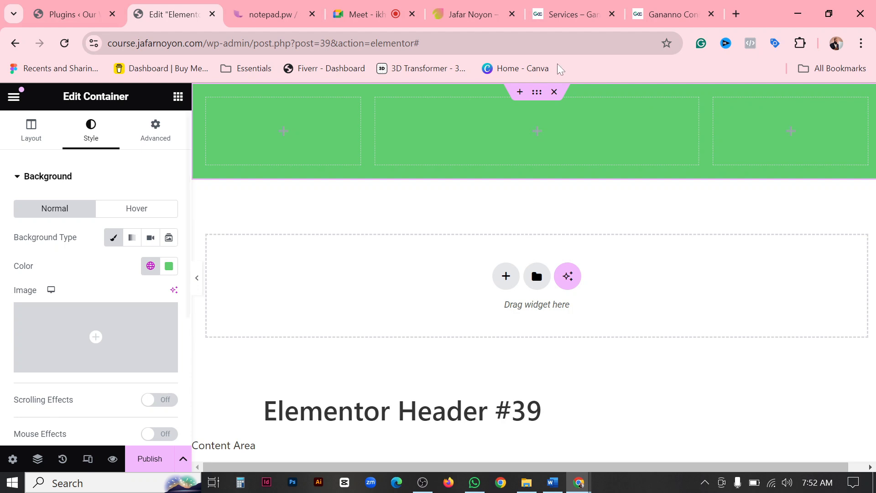
View the global color list and Elementor settings menu, check "Elementor Global Settings" in the notepad.pw task list, and return to the header editor.
{"action": "left_click", "coordinate": [151, 266]}
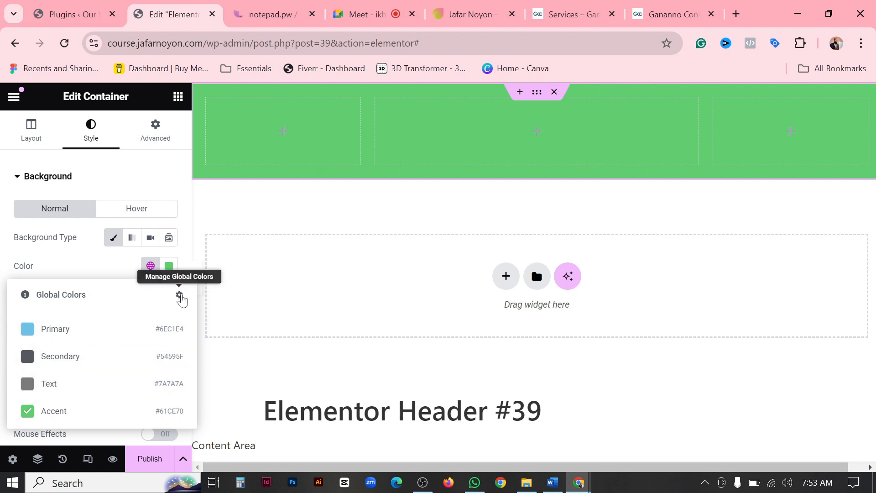
{"action": "left_click", "coordinate": [16, 98]}
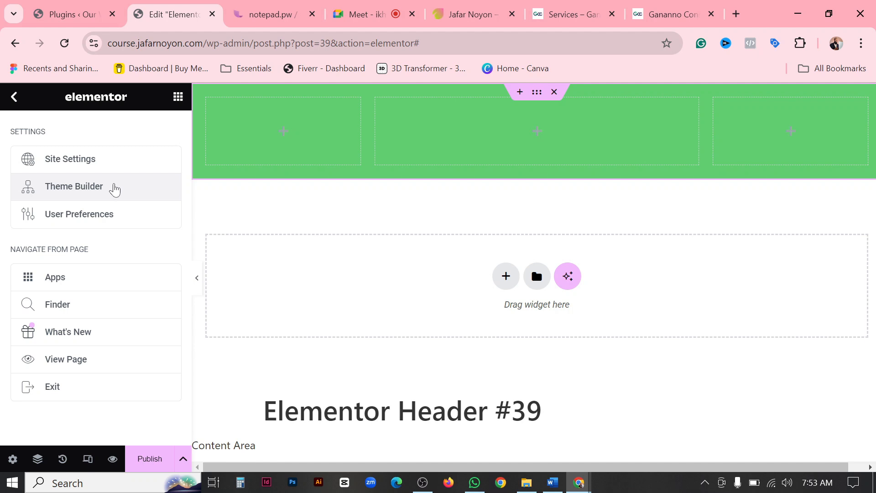
{"action": "left_click", "coordinate": [269, 14]}
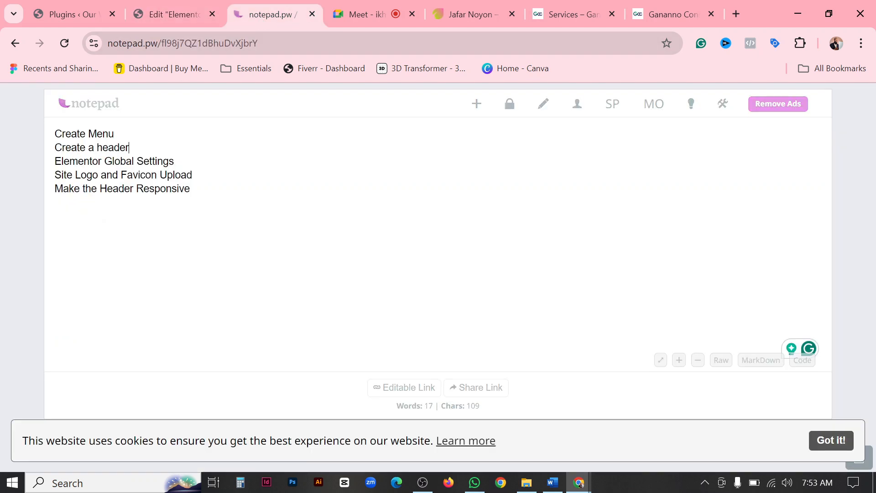
{"action": "left_click_drag", "start_coordinate": [69, 161], "coordinate": [175, 162]}
{"action": "left_click", "coordinate": [171, 133]}
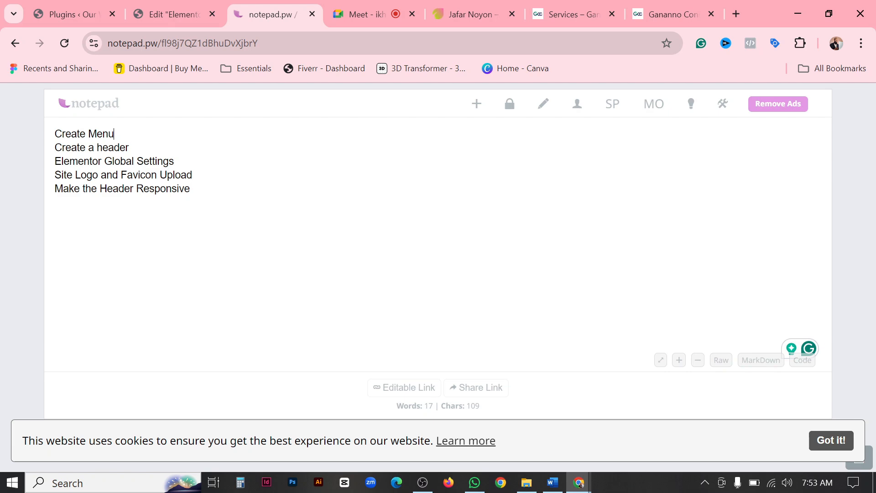
{"action": "left_click", "coordinate": [152, 18]}
{"action": "left_click", "coordinate": [88, 14]}
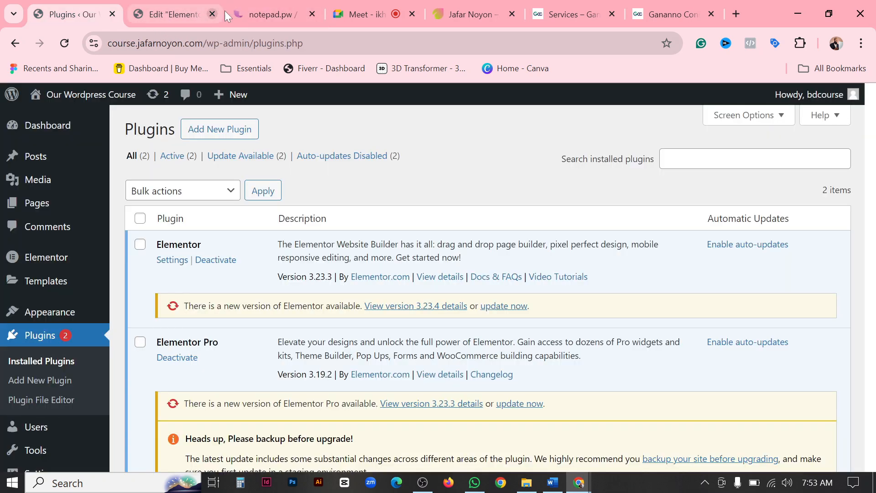
{"action": "left_click", "coordinate": [142, 15]}
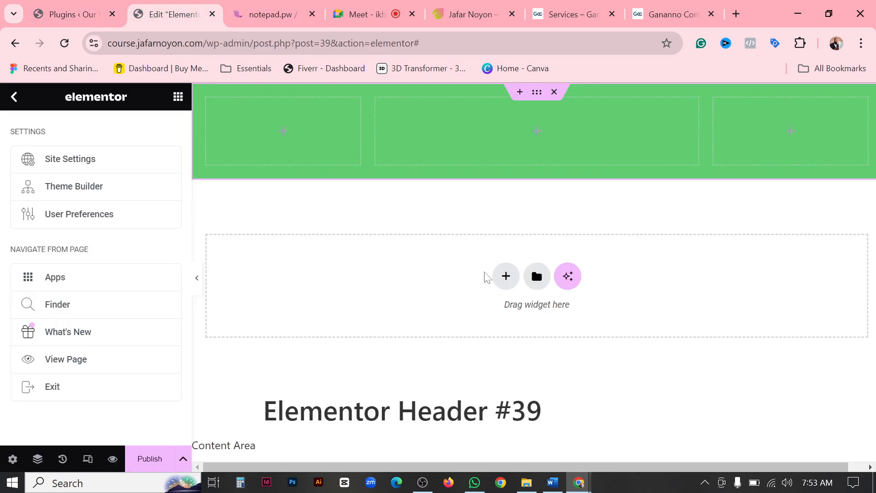
Open Elementor's Site Settings and show the Global Colors page.
{"action": "left_click", "coordinate": [14, 97]}
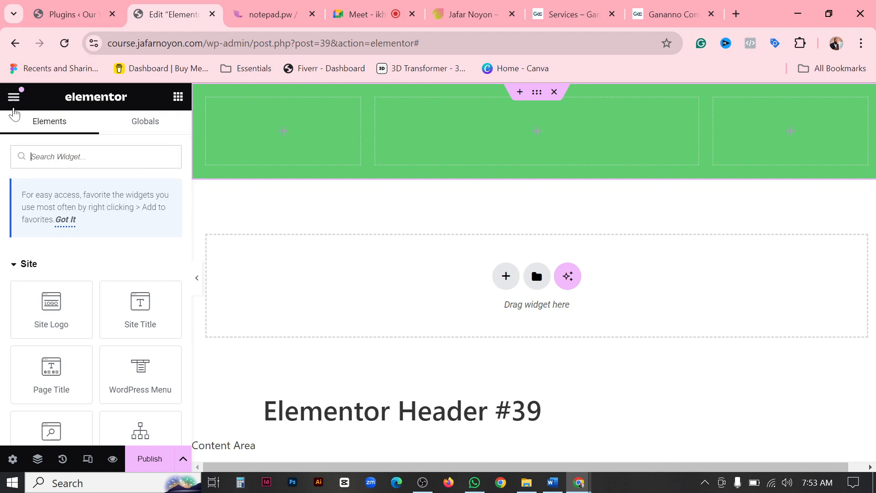
{"action": "scroll", "coordinate": [75, 301], "scroll_direction": "down", "scroll_amount": 15}
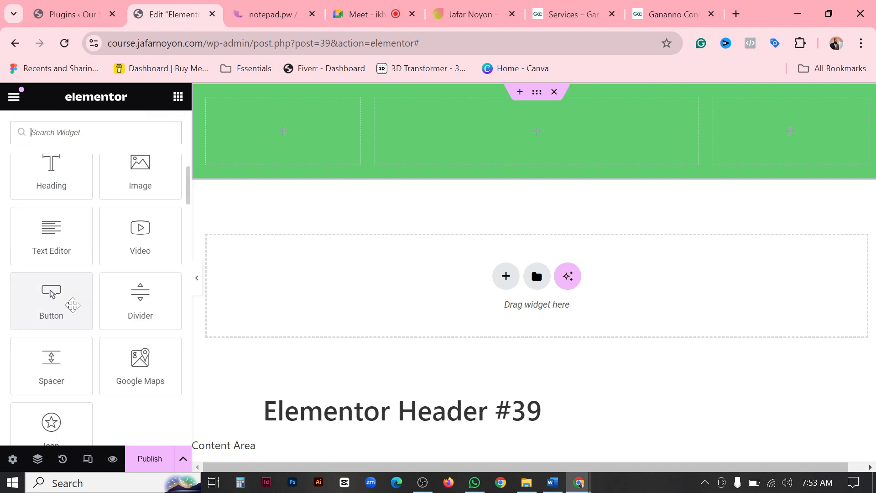
{"action": "scroll", "coordinate": [74, 291], "scroll_direction": "up", "scroll_amount": 15}
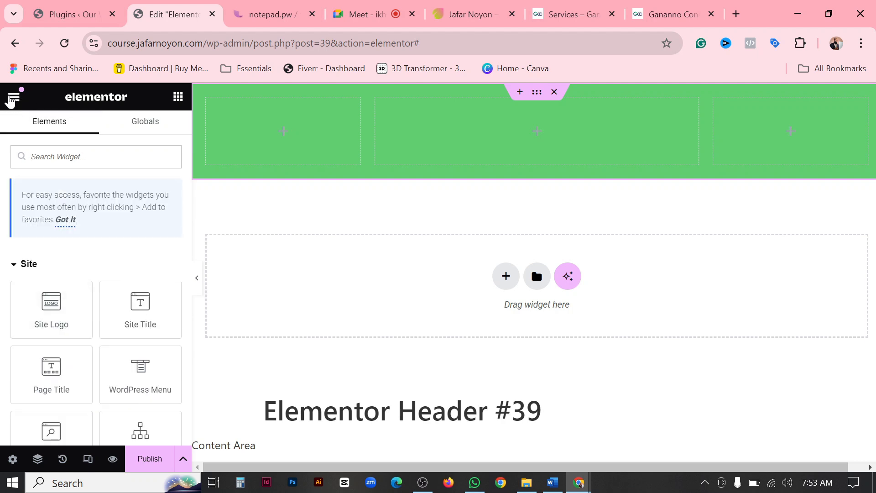
{"action": "left_click", "coordinate": [15, 97]}
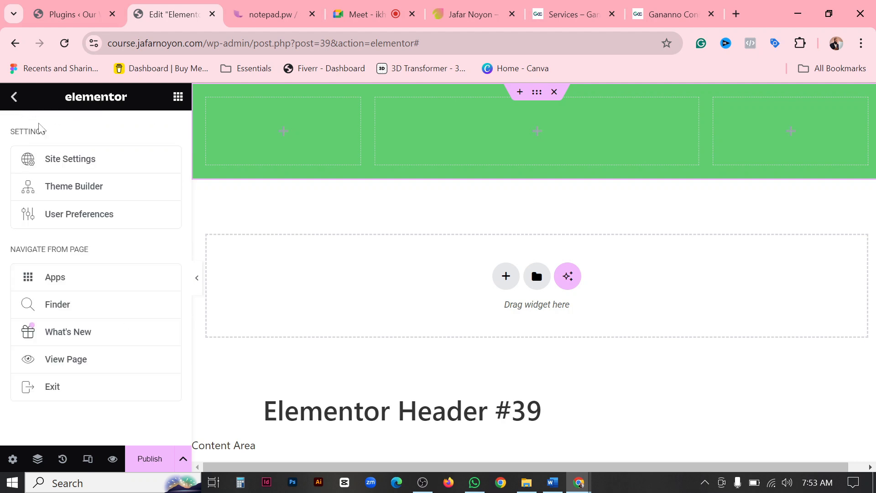
{"action": "left_click", "coordinate": [78, 161]}
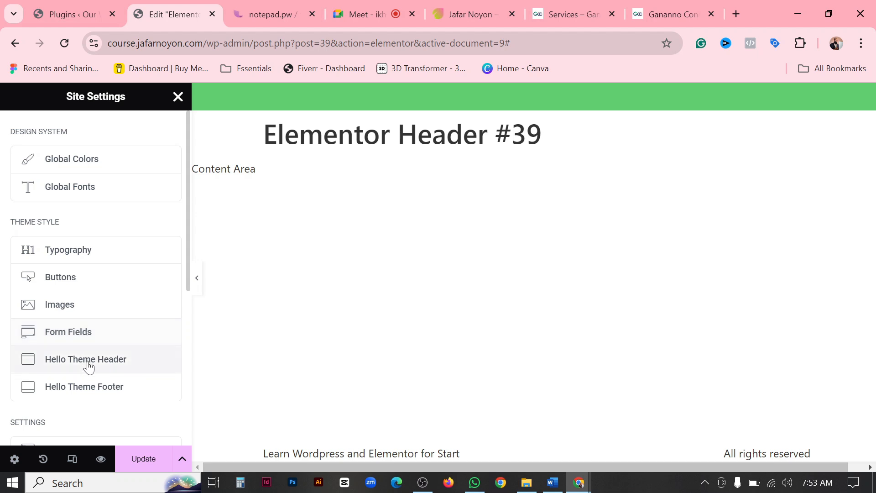
{"action": "scroll", "coordinate": [87, 379], "scroll_direction": "down", "scroll_amount": 3}
{"action": "scroll", "coordinate": [102, 402], "scroll_direction": "up", "scroll_amount": 3}
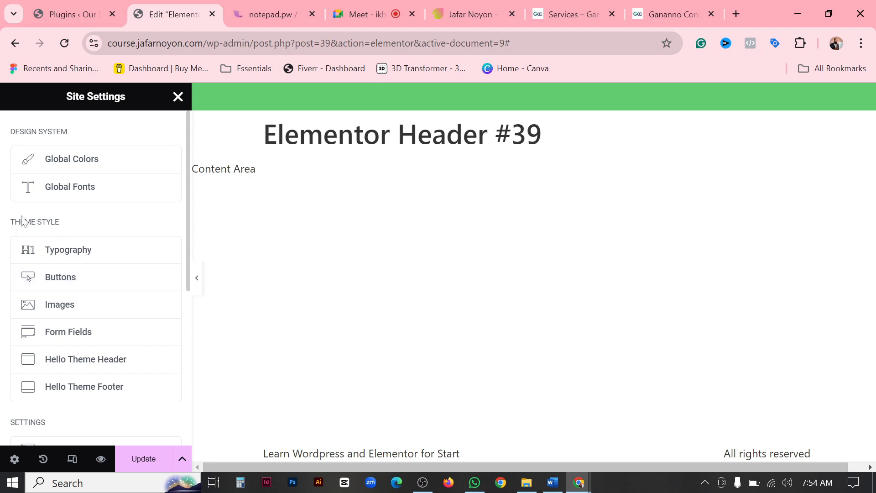
{"action": "left_click", "coordinate": [75, 166]}
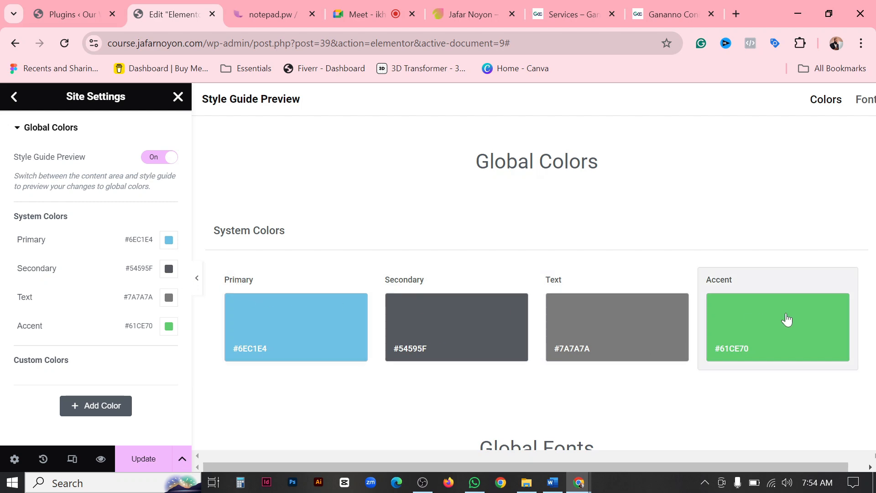
View the Ganaano reference site, search for "color picker extension" in a new browser tab and open ColorZilla's Chrome Web Store page.
{"action": "left_click", "coordinate": [657, 14]}
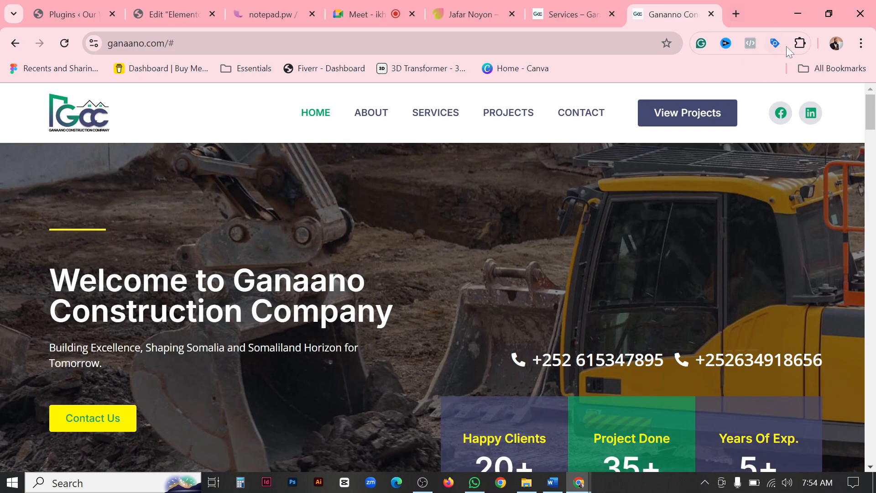
{"action": "left_click", "coordinate": [738, 13]}
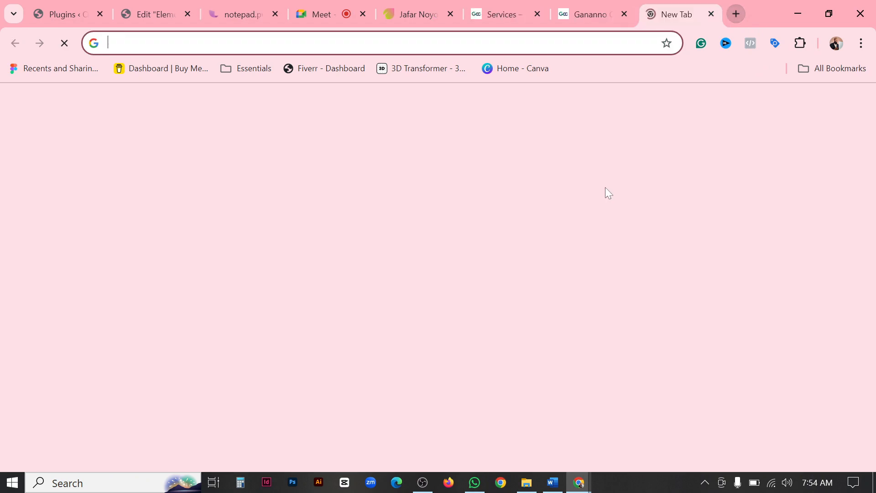
{"action": "type", "text": "in"}
{"action": "key", "text": "BackSpace"}
{"action": "key", "text": "BackSpace"}
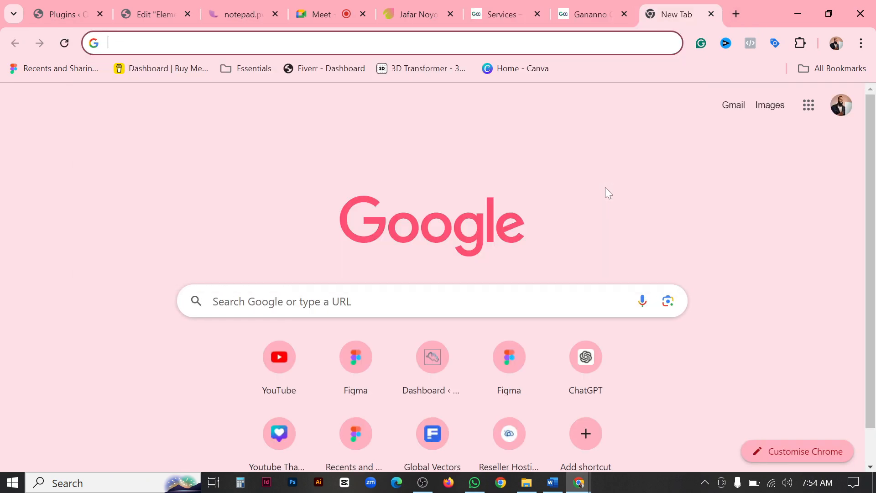
{"action": "type", "text": "color"}
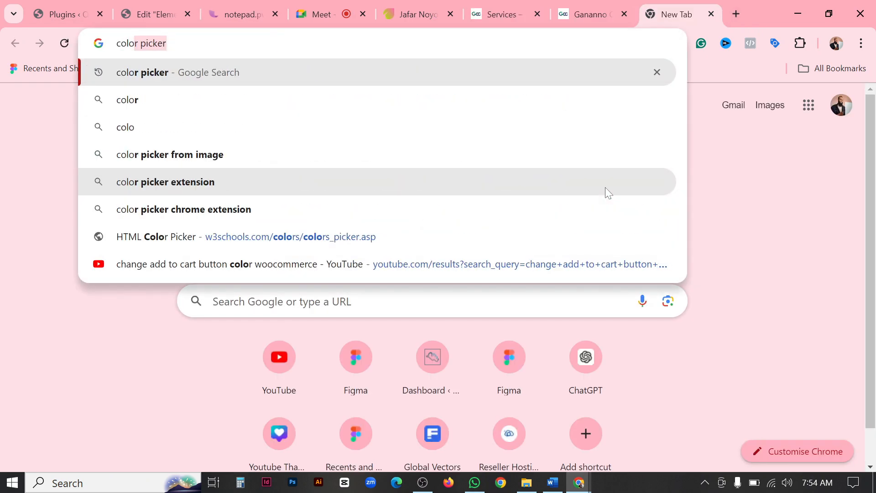
{"action": "type", "text": " picker"}
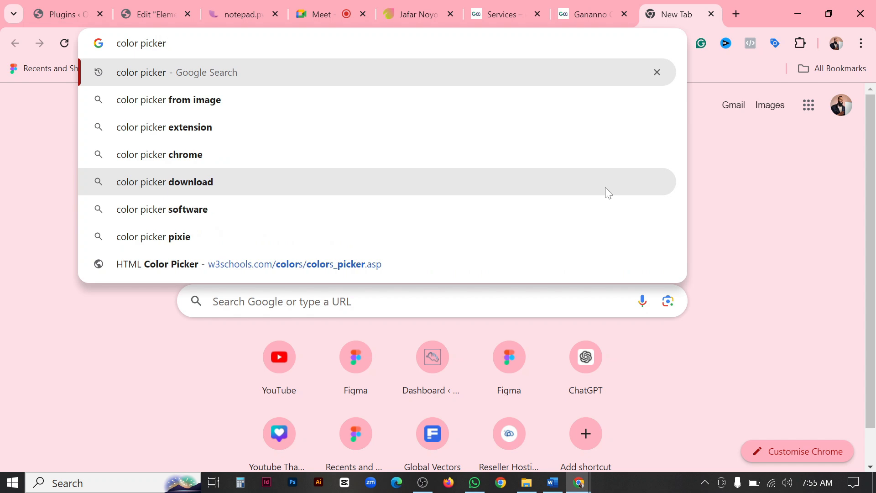
{"action": "left_click", "coordinate": [186, 120]}
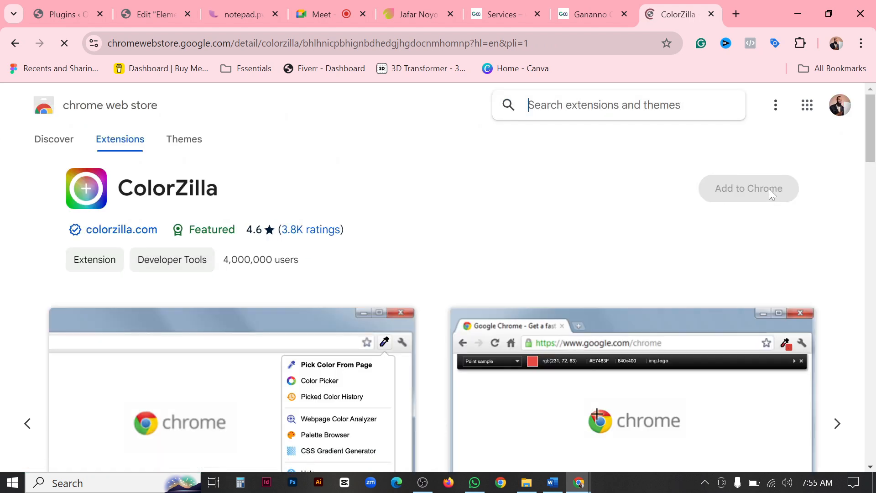
Add the ColorZilla extension to Chrome and pin it to the browser toolbar.
{"action": "left_click", "coordinate": [738, 199]}
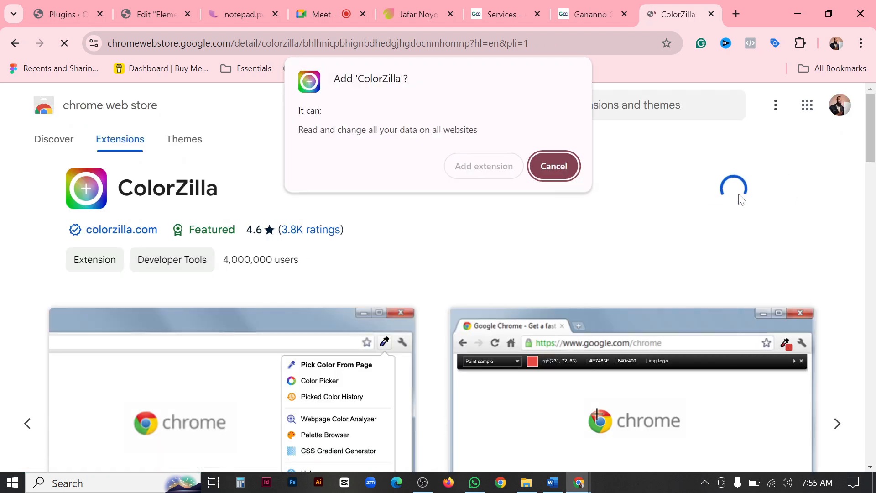
{"action": "left_click", "coordinate": [501, 167]}
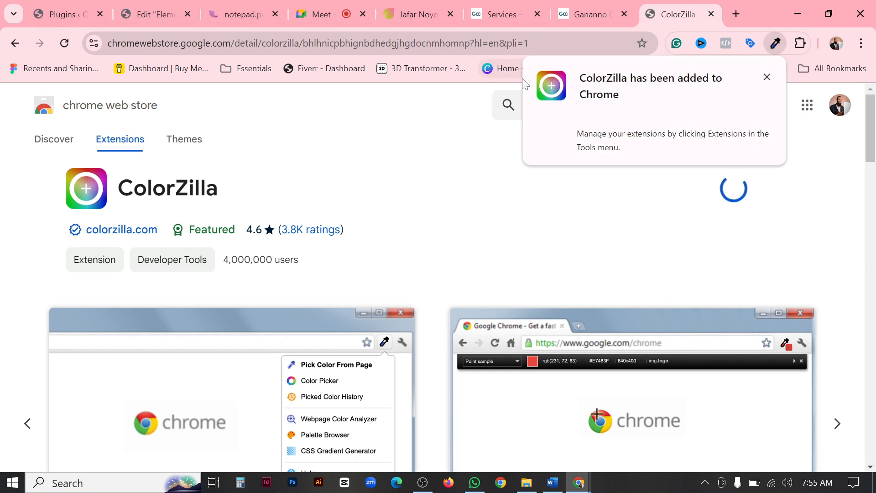
{"action": "left_click", "coordinate": [767, 78]}
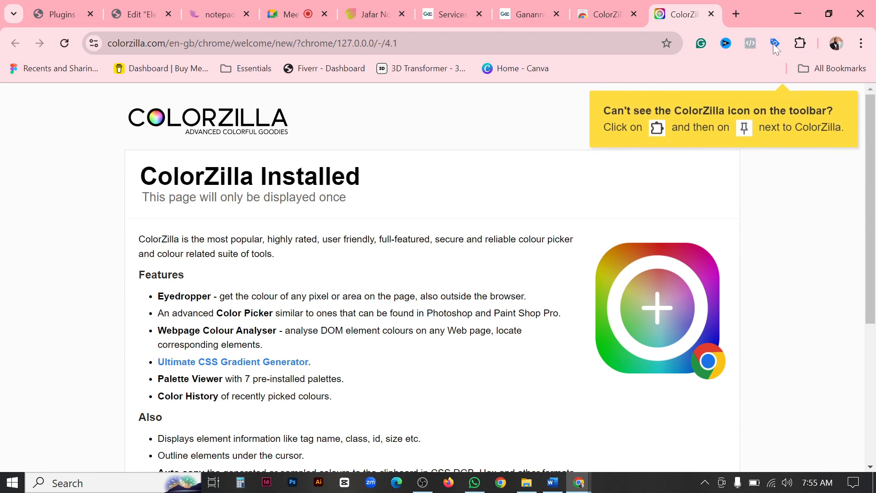
{"action": "left_click", "coordinate": [711, 14]}
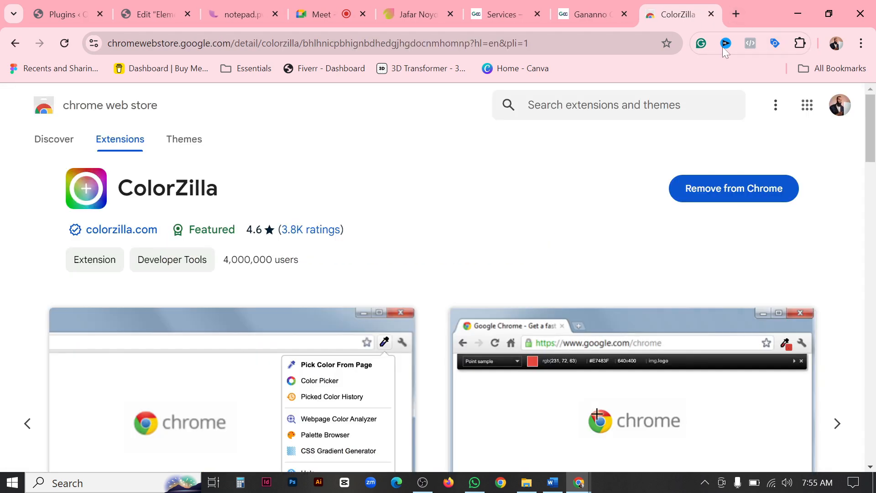
{"action": "left_click", "coordinate": [801, 43]}
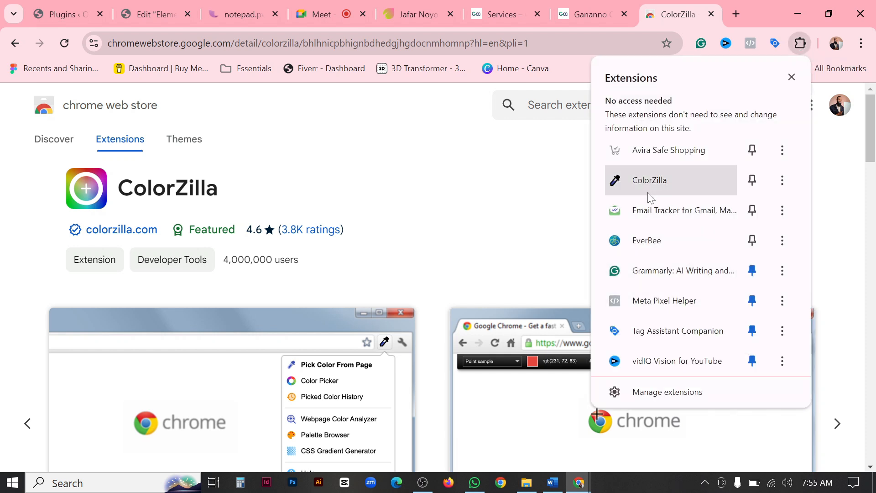
{"action": "left_click", "coordinate": [752, 180]}
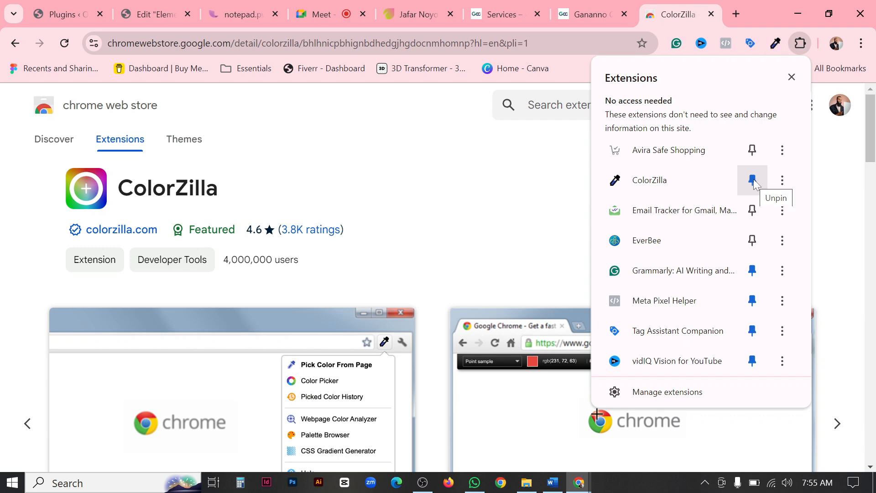
Return to the Ganaano reference site and sample the logo's green #06A069 with ColorZilla.
{"action": "left_click", "coordinate": [792, 77]}
{"action": "left_click", "coordinate": [579, 12]}
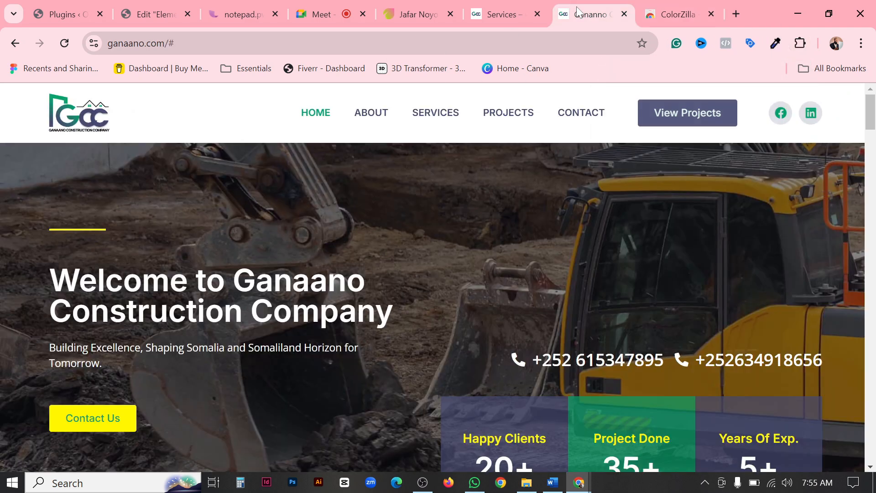
{"action": "left_click", "coordinate": [775, 43]}
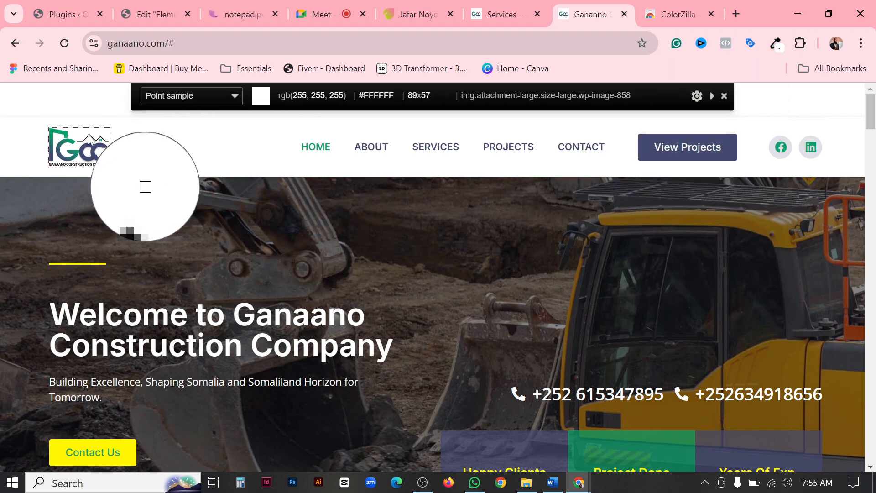
{"action": "left_click", "coordinate": [51, 130]}
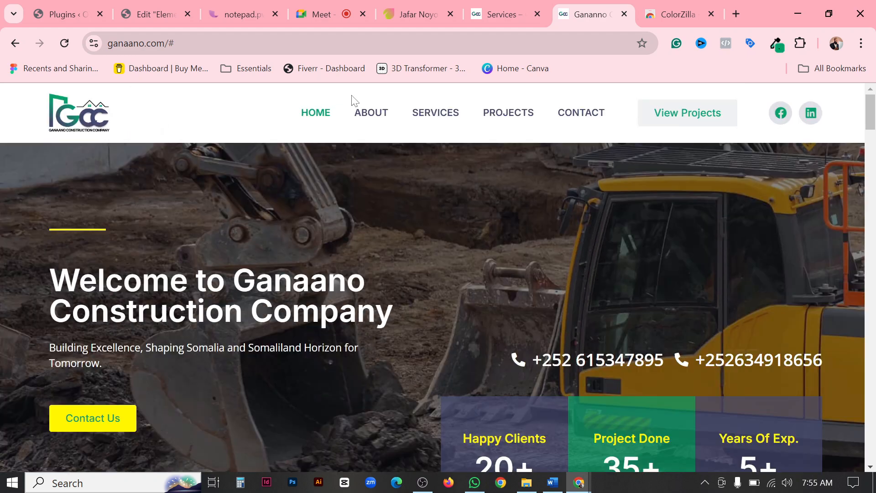
Examine ColorZilla's picking options, its Colour Picker Panel and the extension's context options.
{"action": "left_click", "coordinate": [779, 50]}
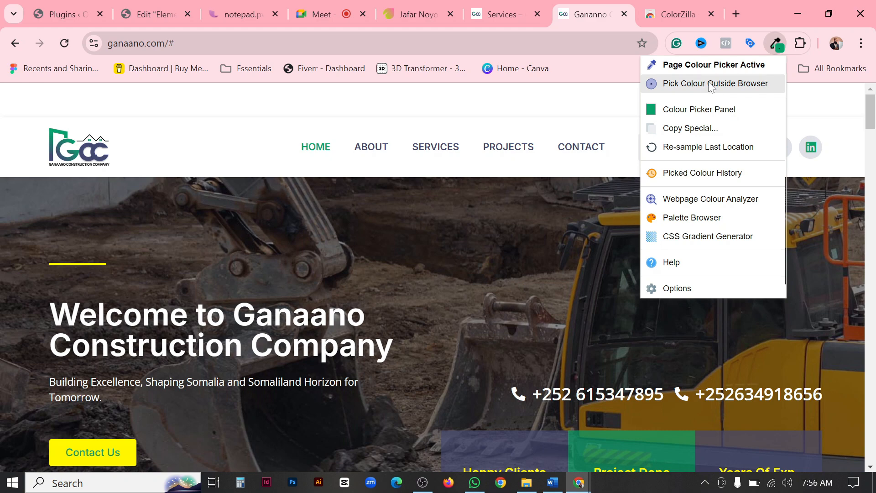
{"action": "left_click", "coordinate": [708, 114]}
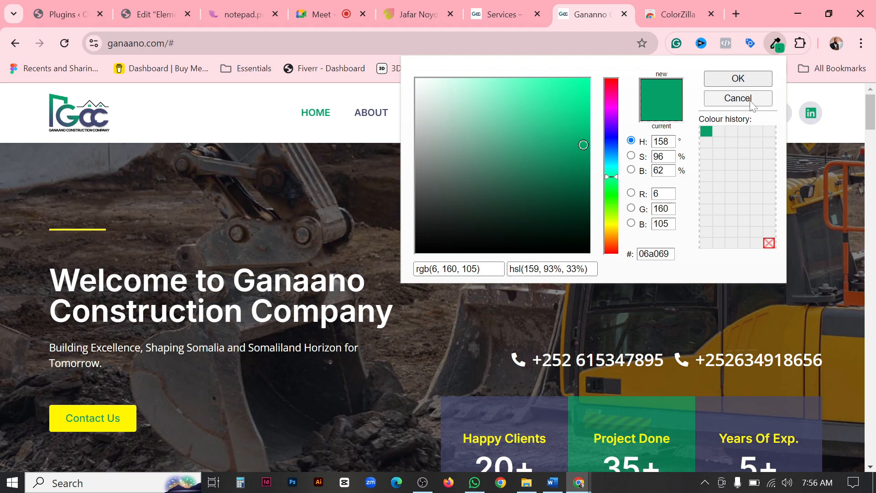
{"action": "left_click", "coordinate": [776, 44]}
{"action": "right_click", "coordinate": [776, 43]}
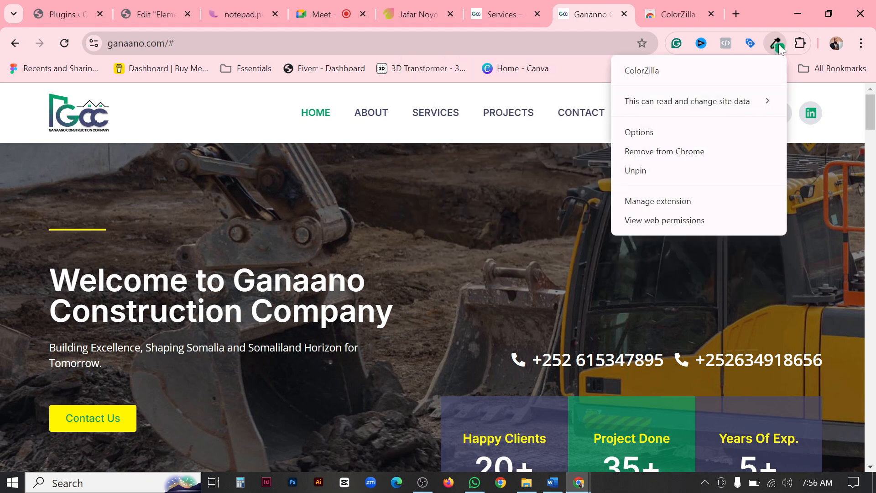
{"action": "left_click", "coordinate": [776, 44]}
{"action": "left_click", "coordinate": [778, 44]}
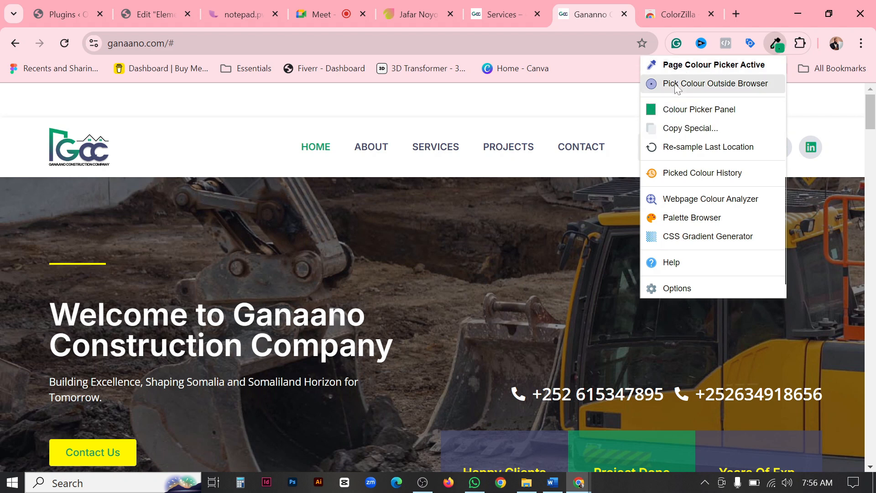
{"action": "left_click", "coordinate": [780, 47]}
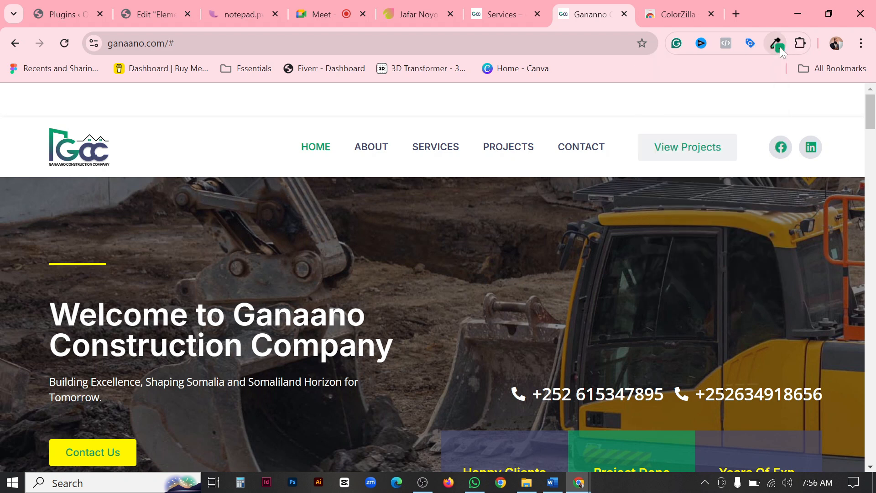
{"action": "left_click", "coordinate": [777, 45]}
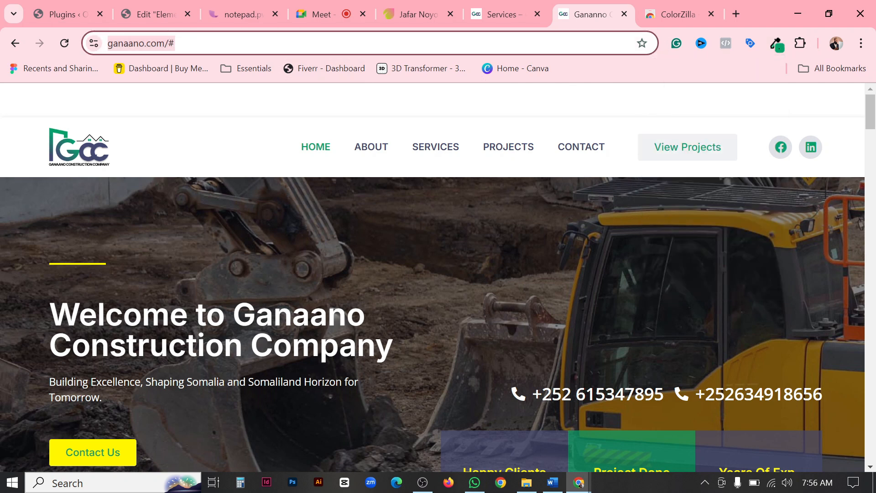
Paste the copied color code into the browser's address bar to check it, and clear it again.
{"action": "key", "text": "ctrl+v"}
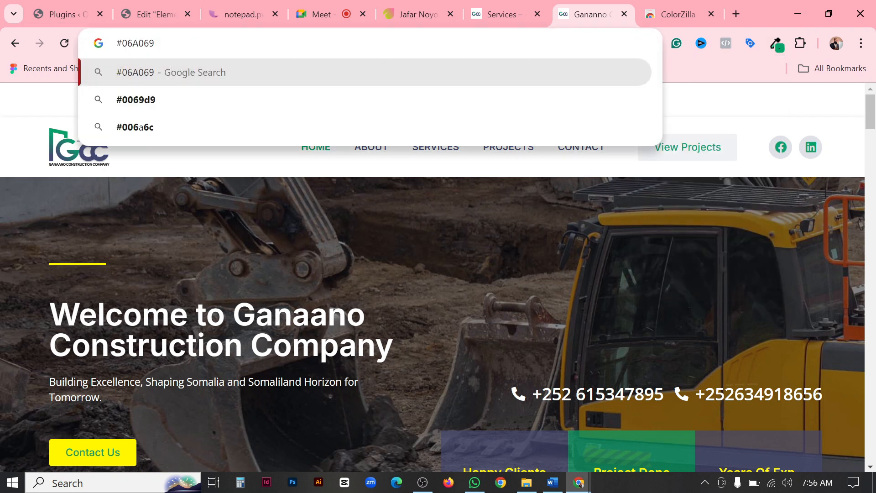
{"action": "key", "text": "ctrl+a"}
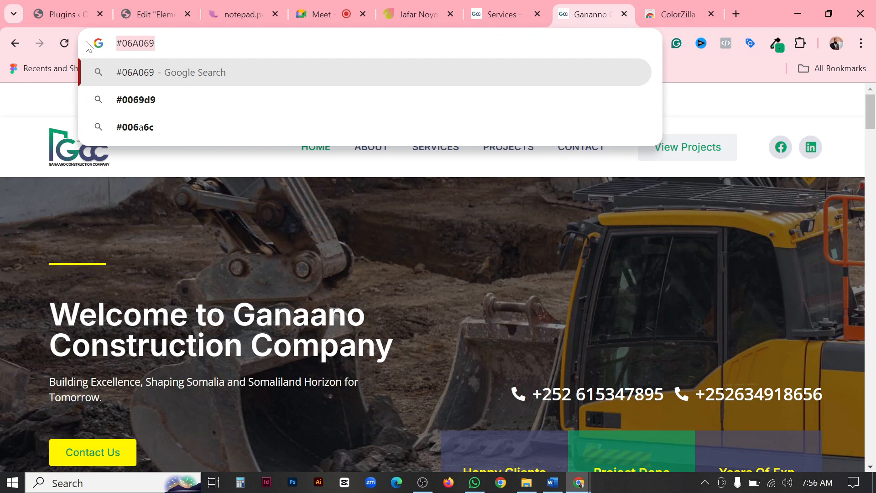
{"action": "key", "text": "ctrl+v"}
{"action": "key", "text": "ctrl+a"}
{"action": "key", "text": "BackSpace"}
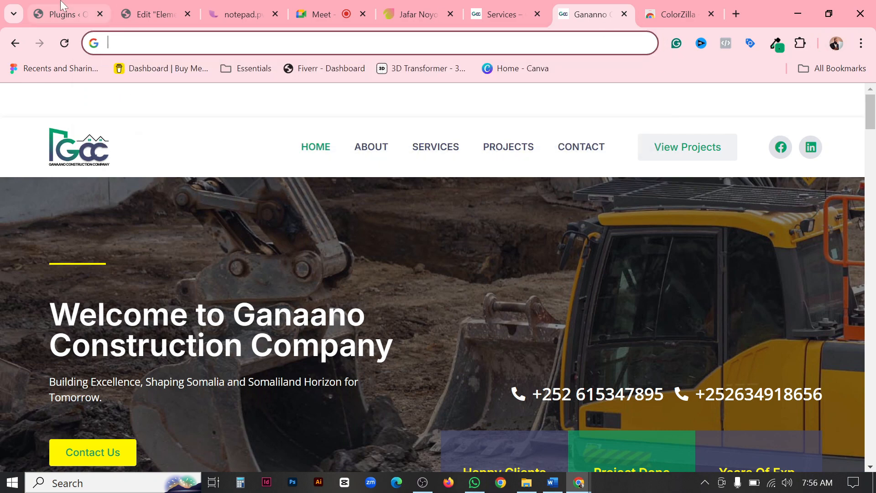
Return to Elementor's Global Colors and set the Primary system color to #06A069.
{"action": "left_click", "coordinate": [141, 10]}
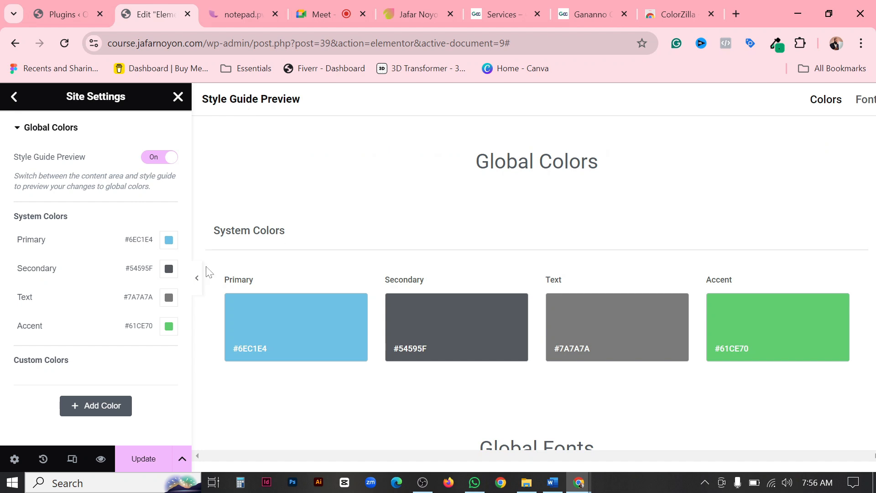
{"action": "left_click", "coordinate": [169, 240]}
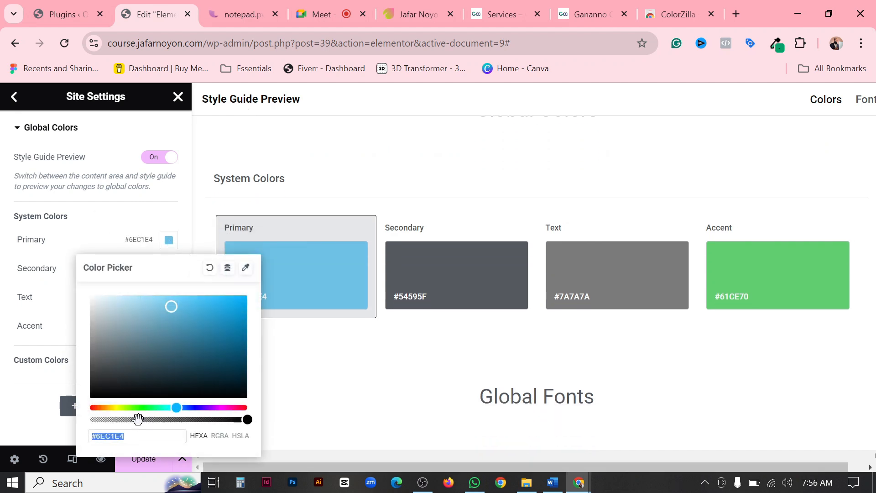
{"action": "key", "text": "ctrl+v"}
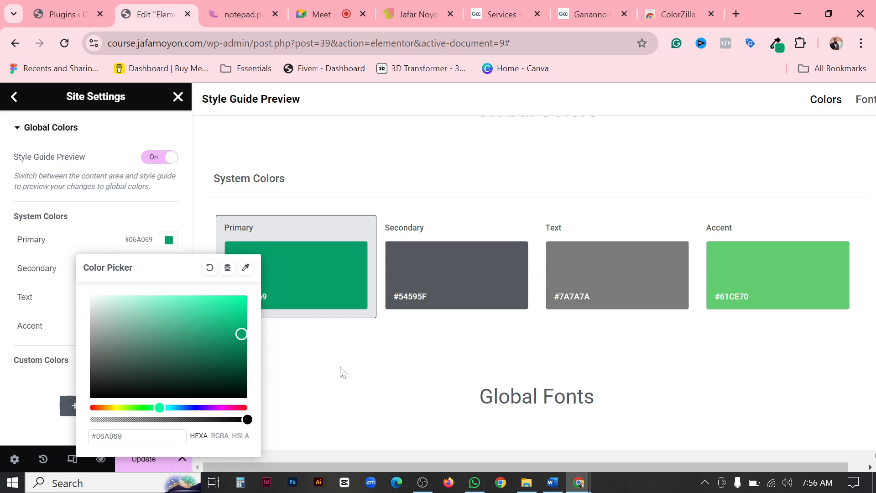
{"action": "left_click", "coordinate": [343, 377]}
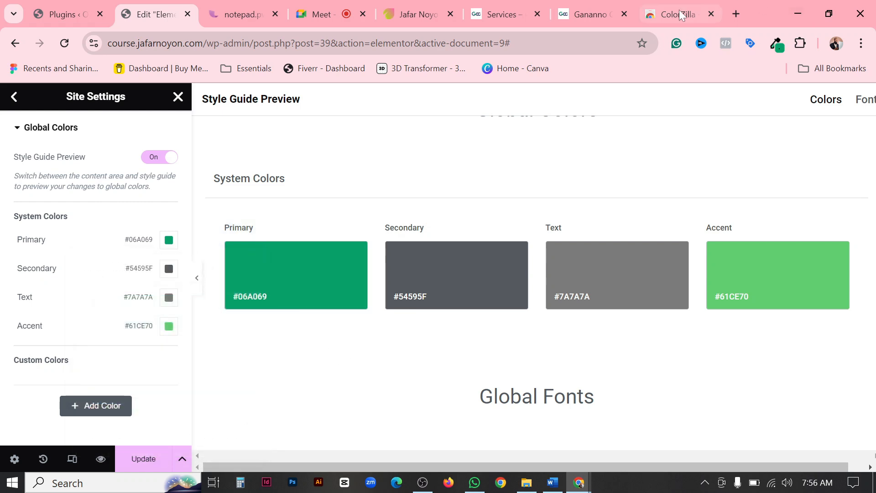
Switch to the Ganaano site and sample the navy blue of the logo's lettering with ColorZilla.
{"action": "left_click", "coordinate": [590, 14]}
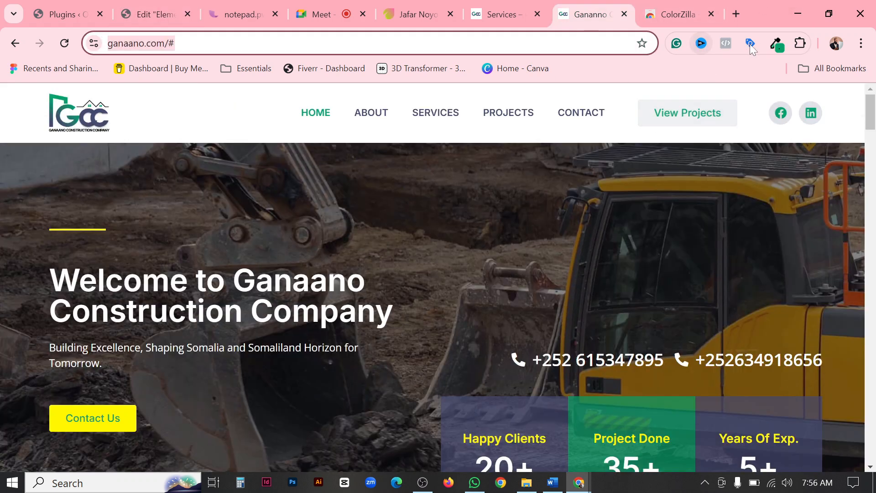
{"action": "left_click", "coordinate": [776, 43]}
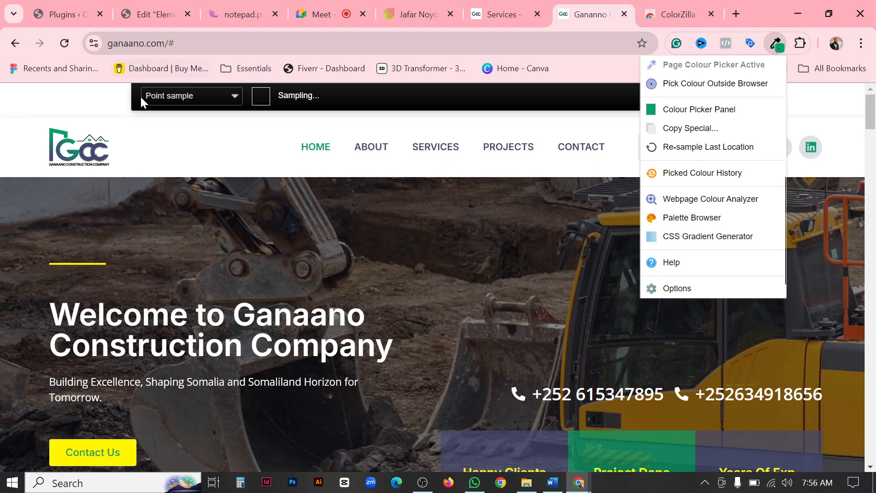
{"action": "left_click", "coordinate": [98, 145]}
{"action": "left_click", "coordinate": [97, 146]}
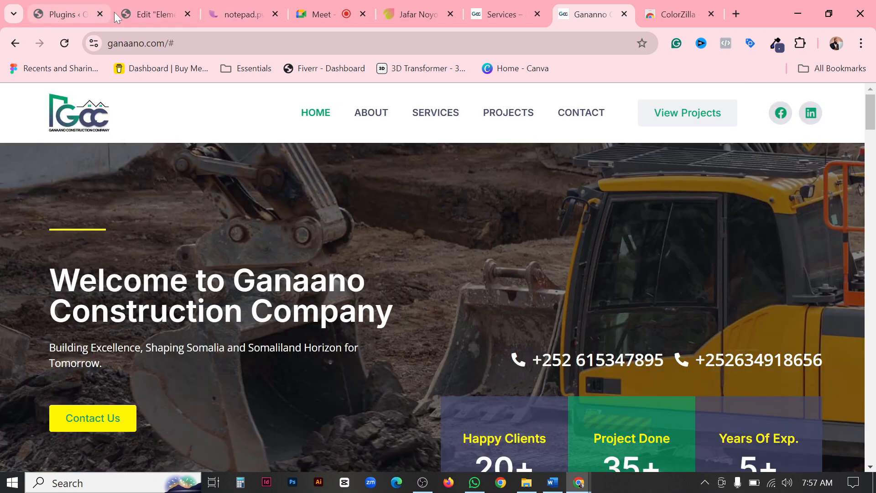
Return to Elementor's Global Colors and set the Secondary system color to #444971.
{"action": "left_click", "coordinate": [150, 14]}
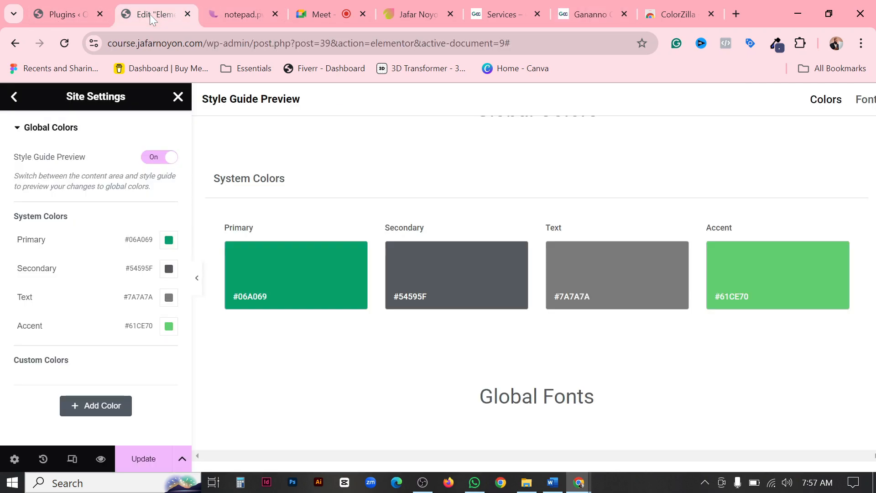
{"action": "left_click", "coordinate": [454, 265]}
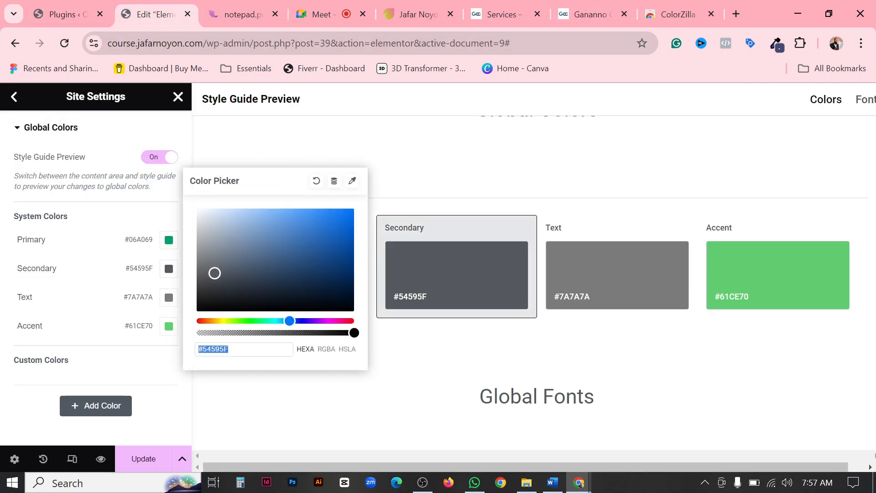
{"action": "key", "text": "ctrl+v"}
{"action": "left_click", "coordinate": [331, 413]}
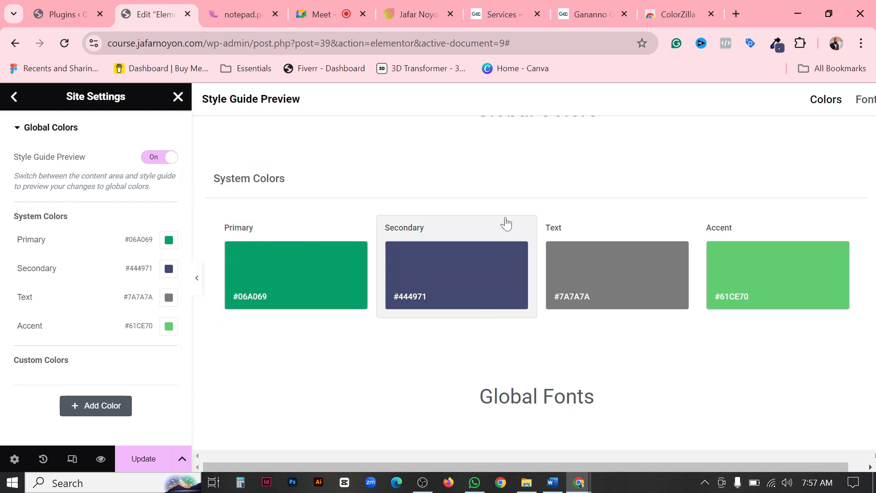
Sample the yellow #FFF600 from the divider line above the Ganaano site's hero heading with ColorZilla.
{"action": "left_click", "coordinate": [590, 9]}
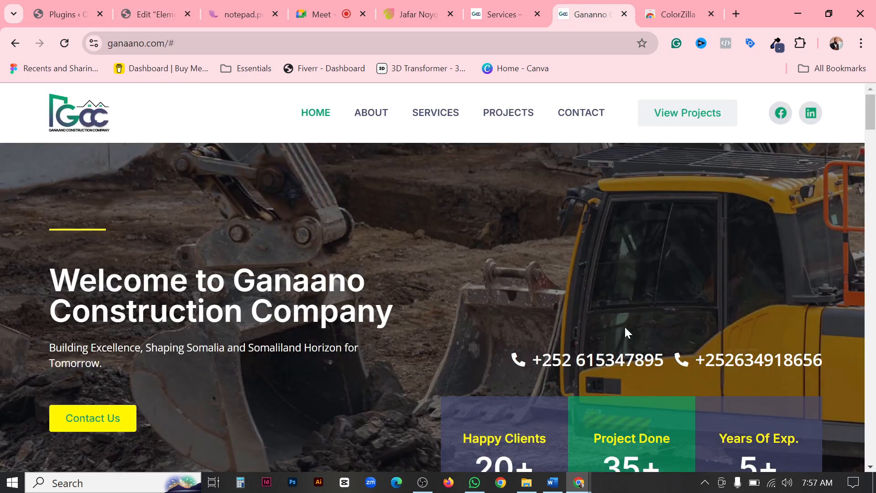
{"action": "left_click", "coordinate": [775, 45]}
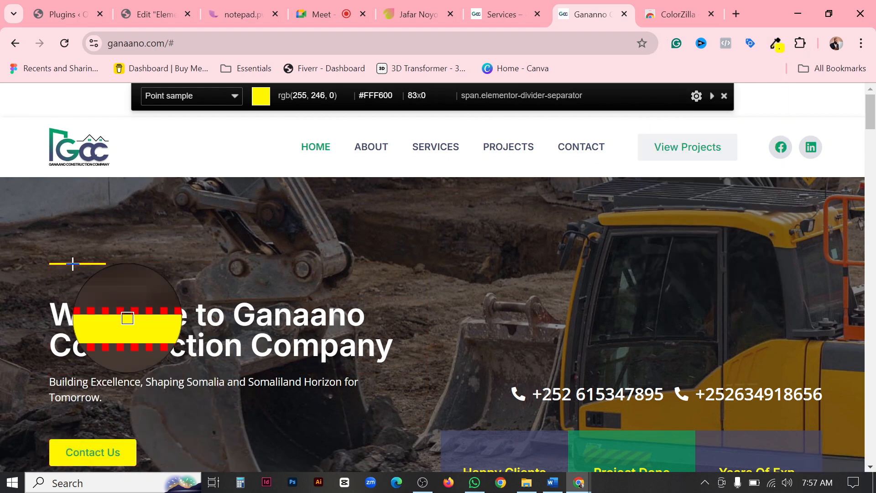
{"action": "left_click", "coordinate": [72, 263]}
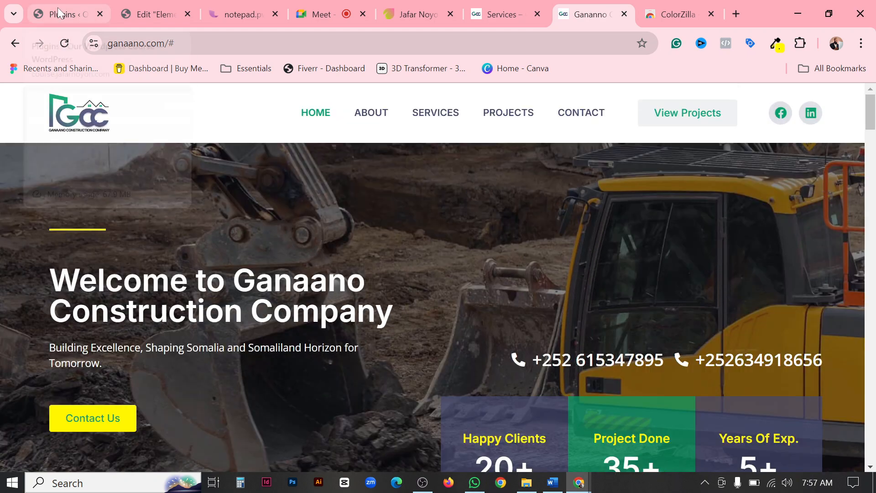
Return to Elementor's Global Colors and set the Accent system color to #FFF600.
{"action": "left_click", "coordinate": [57, 8]}
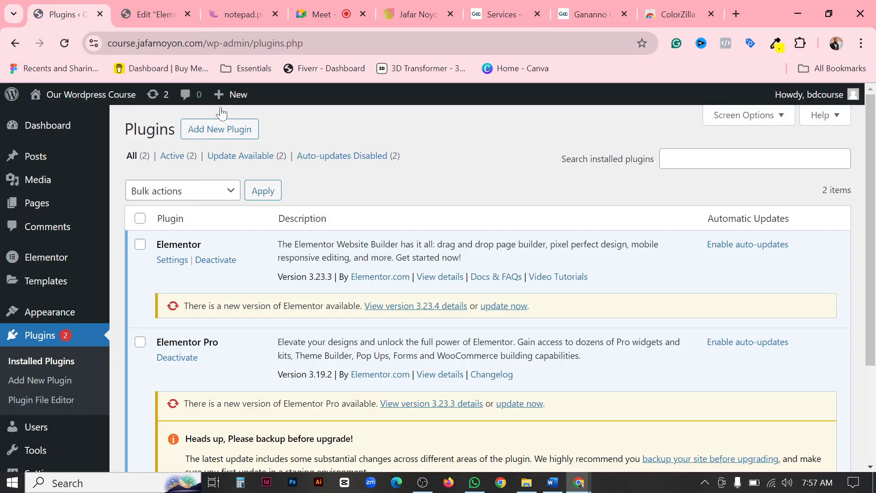
{"action": "left_click", "coordinate": [164, 17]}
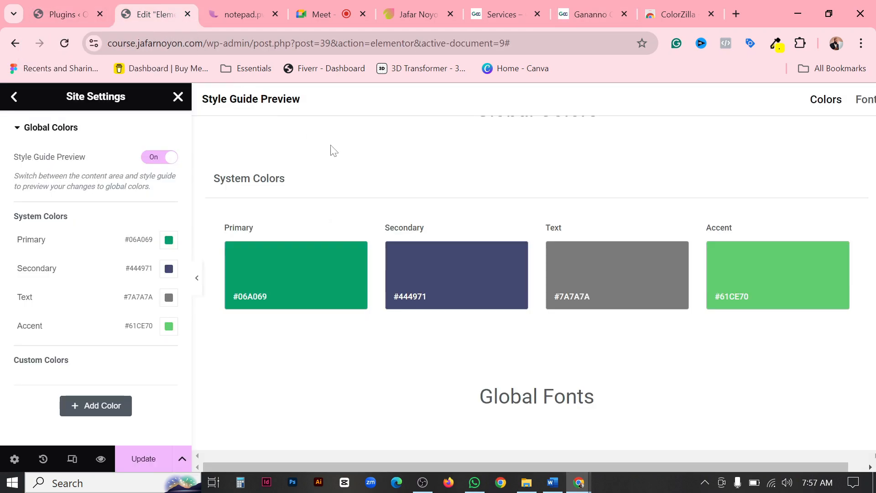
{"action": "left_click", "coordinate": [758, 276]}
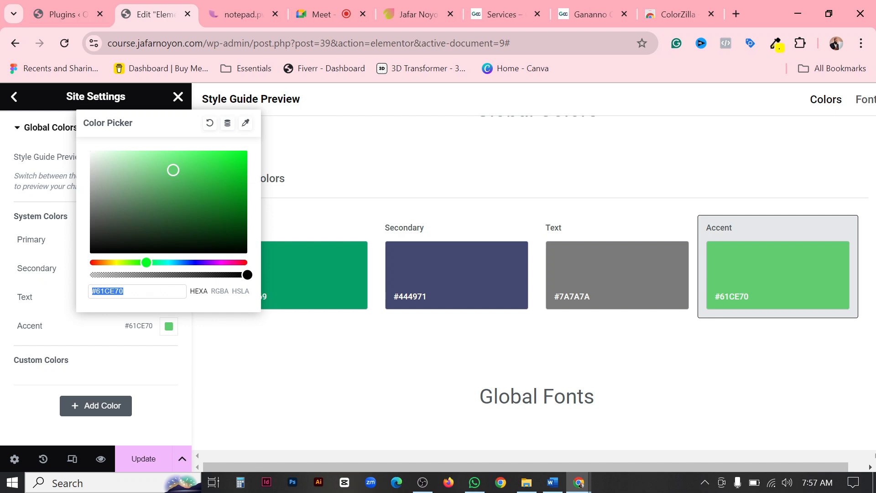
{"action": "key", "text": "ctrl+v"}
{"action": "left_click", "coordinate": [203, 335]}
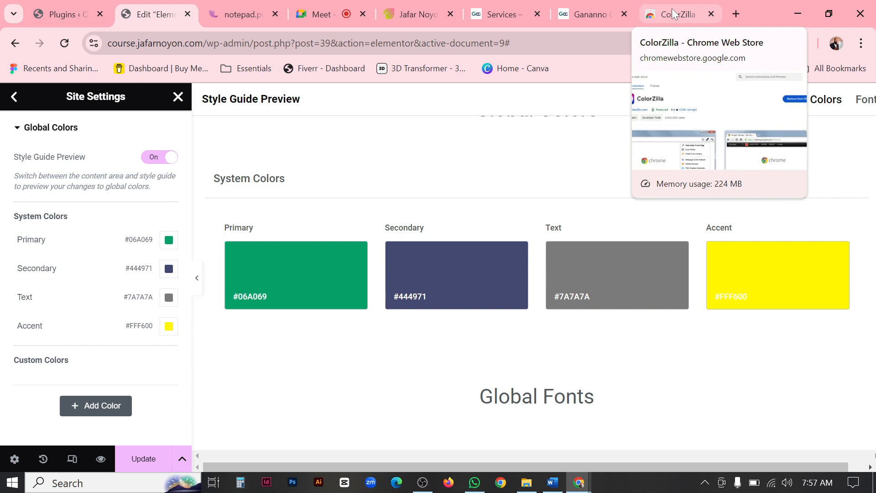
Darken the Text system color to the near-black #221F1F.
{"action": "left_click", "coordinate": [613, 265]}
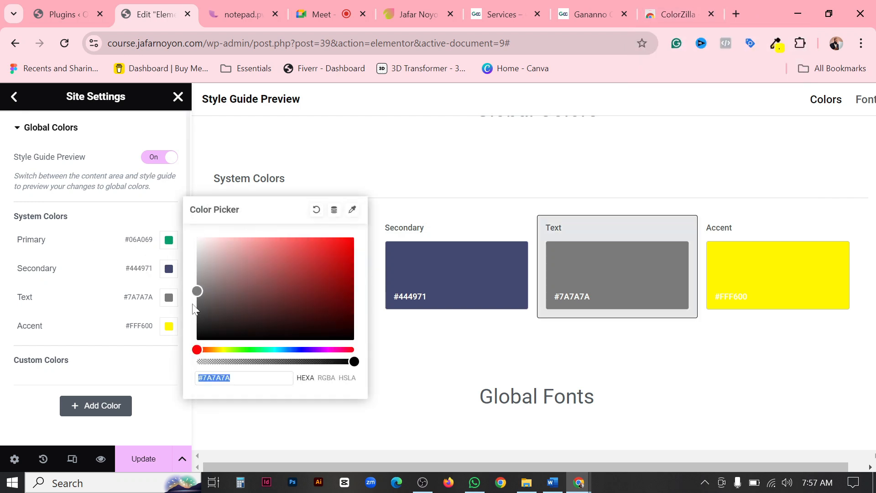
{"action": "left_click_drag", "start_coordinate": [196, 290], "coordinate": [211, 326]}
{"action": "left_click", "coordinate": [36, 393]}
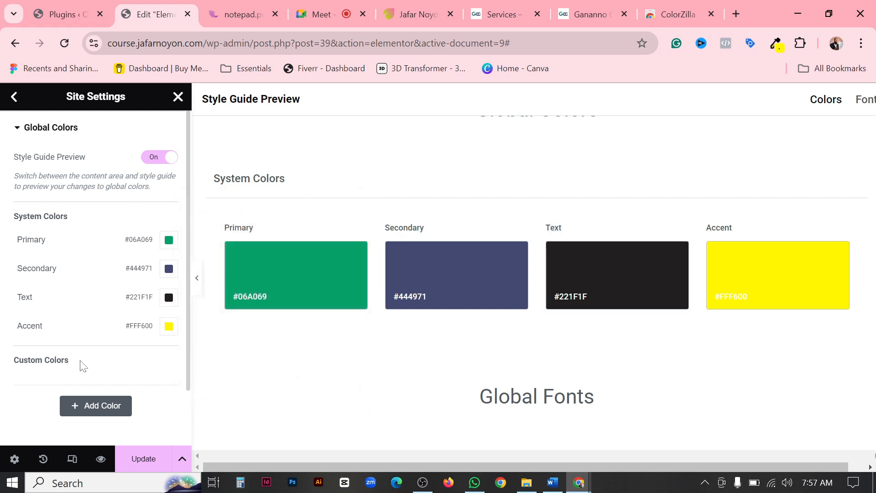
Add a custom global color and set it to white #FFFFFF.
{"action": "left_click", "coordinate": [97, 410]}
{"action": "scroll", "coordinate": [51, 284], "scroll_direction": "down", "scroll_amount": 3}
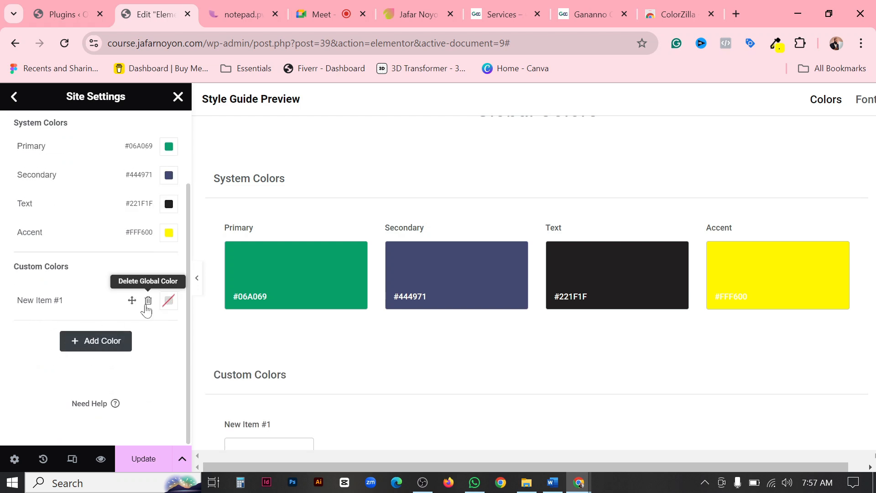
{"action": "left_click", "coordinate": [169, 302]}
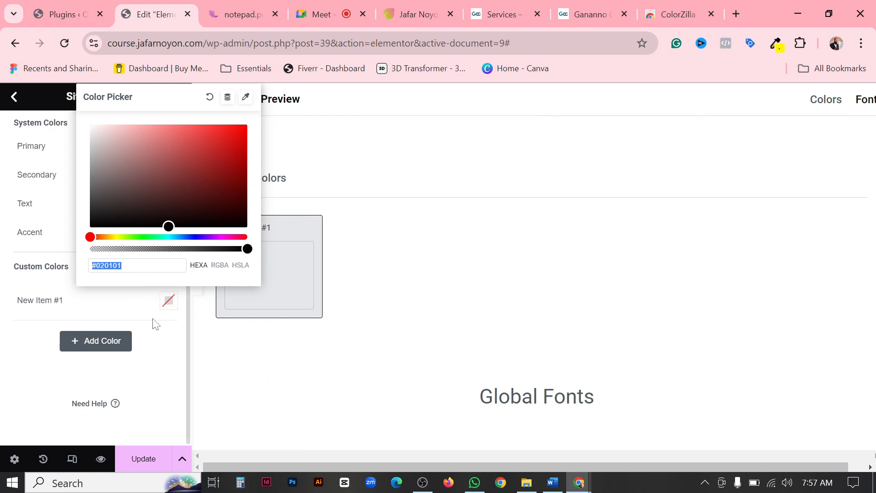
{"action": "left_click", "coordinate": [164, 226]}
{"action": "left_click_drag", "start_coordinate": [123, 188], "coordinate": [62, 108]}
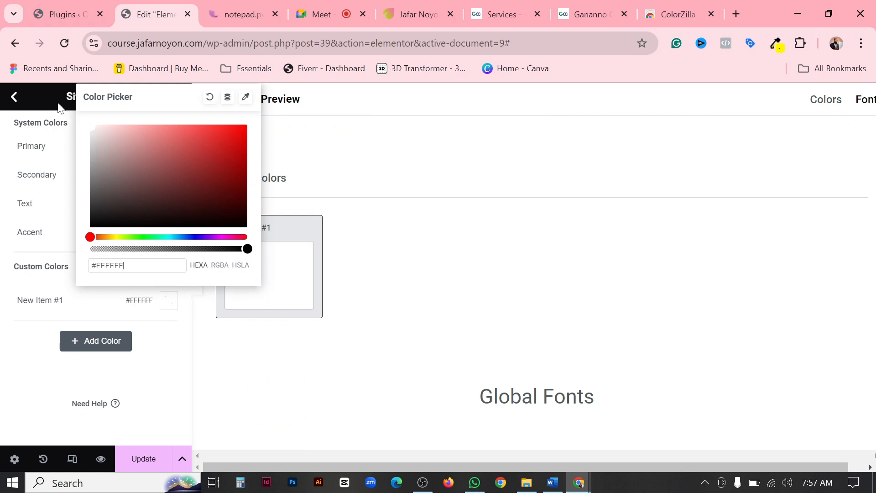
{"action": "left_click_drag", "start_coordinate": [123, 265], "coordinate": [90, 266]}
{"action": "left_click", "coordinate": [25, 357]}
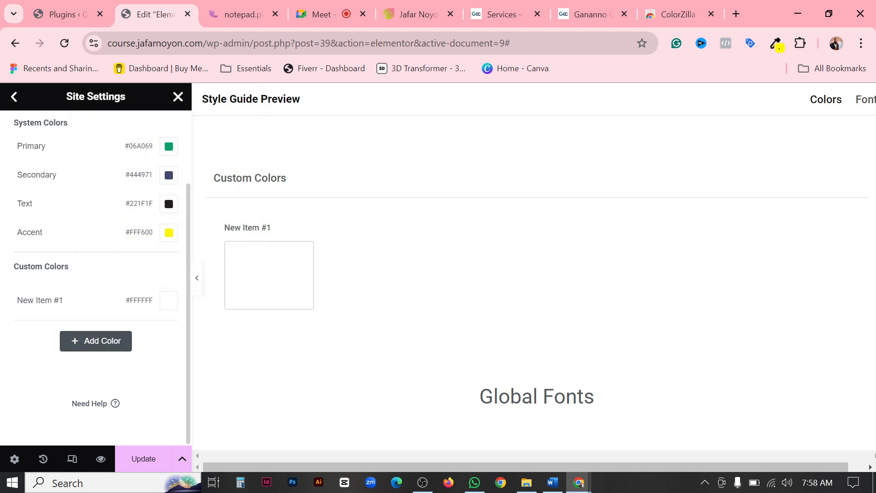
Rename the custom #FFFFFF global color as White.
{"action": "triple_click", "coordinate": [43, 301]}
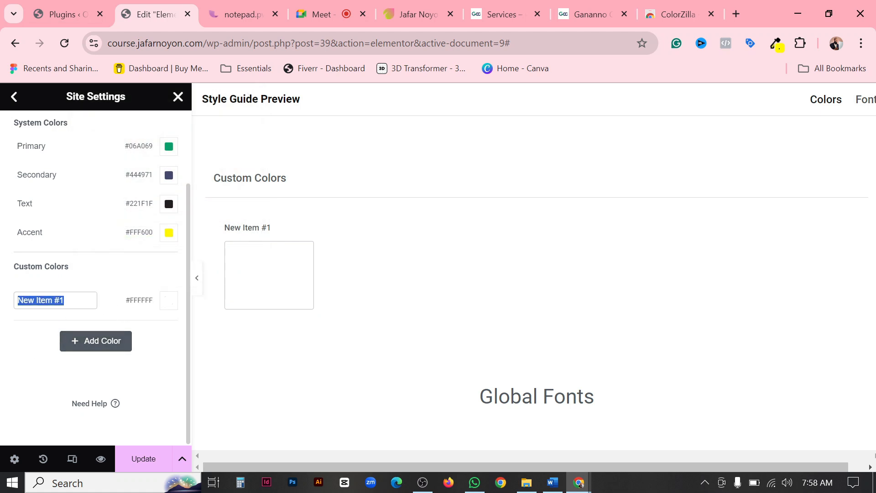
{"action": "type", "text": "White"}
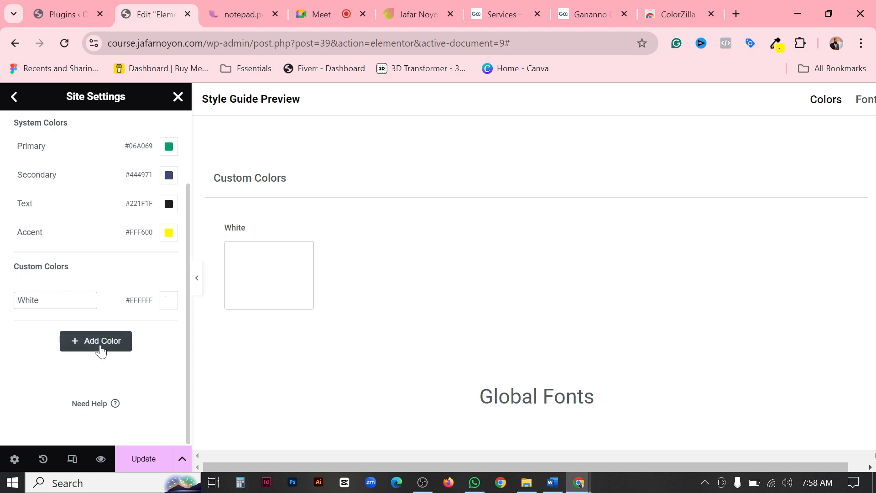
{"action": "left_click", "coordinate": [101, 350]}
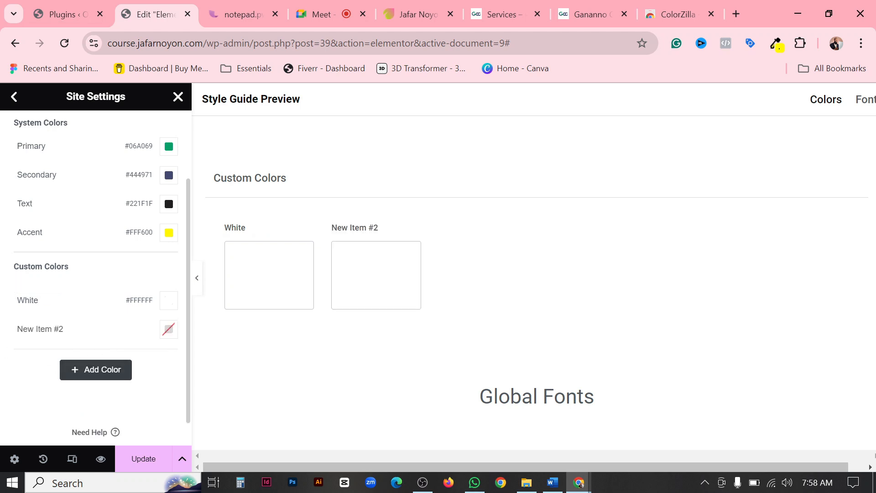
{"action": "left_click", "coordinate": [148, 331]}
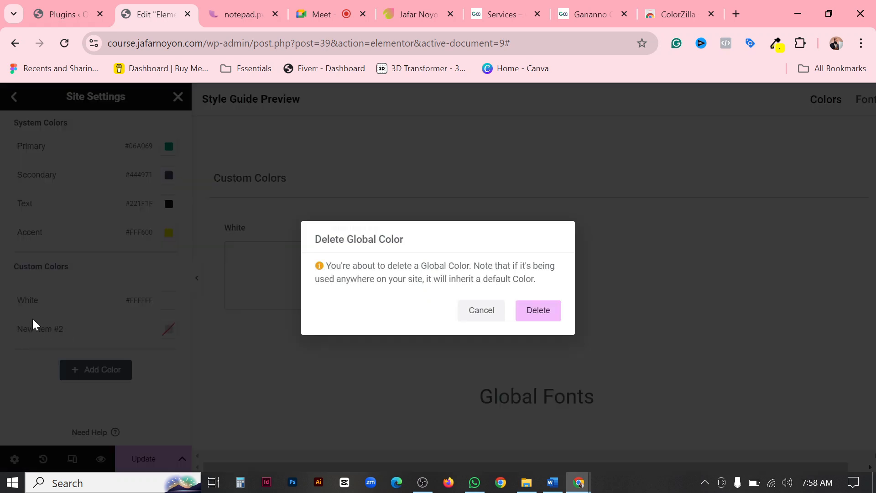
{"action": "left_click", "coordinate": [519, 314]}
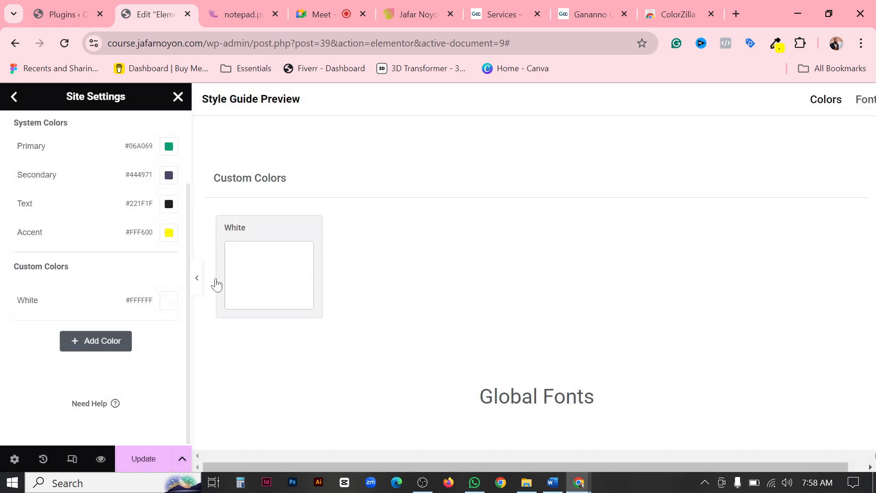
Save the updated global colors in Site Settings.
{"action": "scroll", "coordinate": [130, 346], "scroll_direction": "up", "scroll_amount": 2}
{"action": "scroll", "coordinate": [129, 346], "scroll_direction": "down", "scroll_amount": 2}
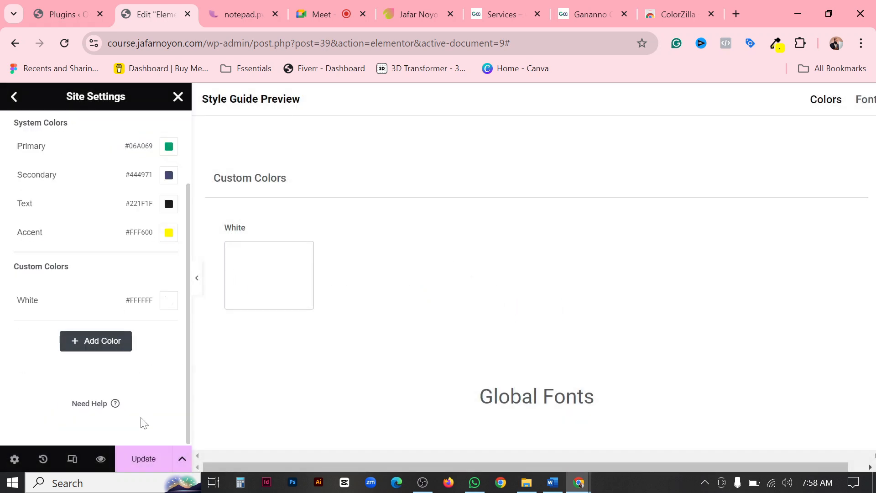
{"action": "left_click", "coordinate": [142, 467]}
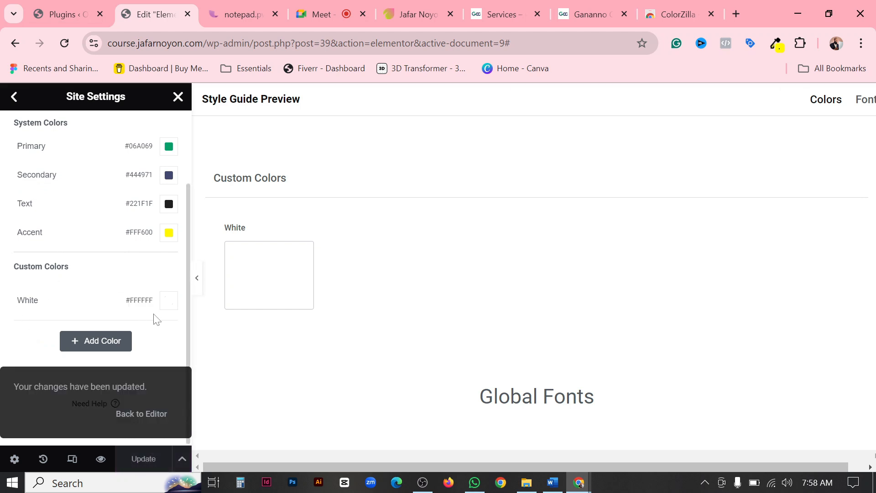
Leave the Global Colors settings and open Global Fonts in Site Settings.
{"action": "scroll", "coordinate": [66, 190], "scroll_direction": "up", "scroll_amount": 5}
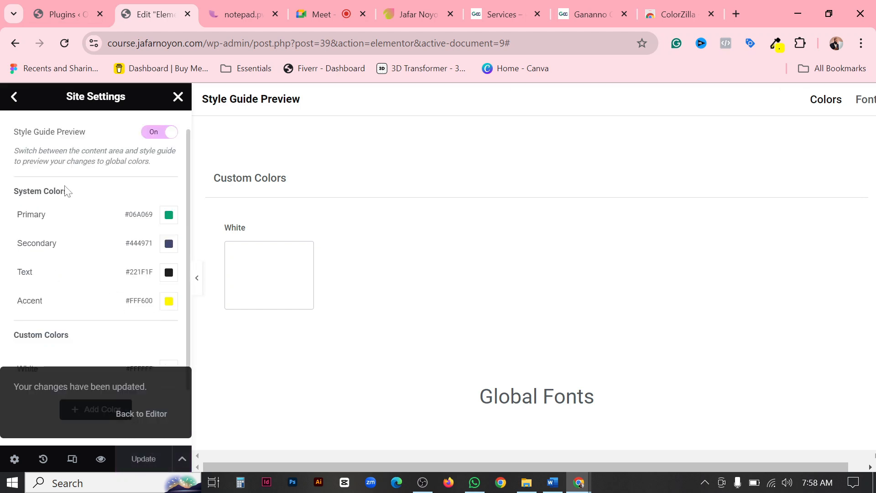
{"action": "left_click", "coordinate": [13, 97]}
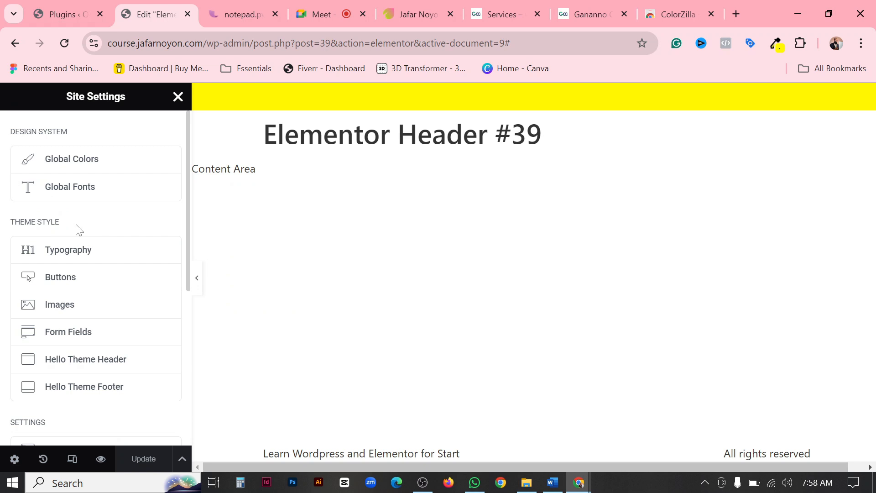
{"action": "left_click", "coordinate": [89, 199]}
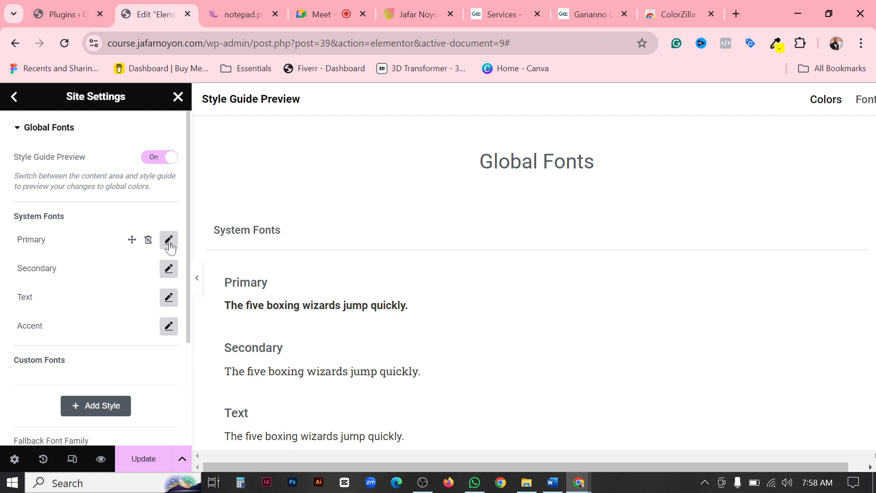
Open the Primary system font's typography, search the font families for Poppins, and browse the available families.
{"action": "left_click", "coordinate": [168, 240]}
{"action": "left_click", "coordinate": [143, 309]}
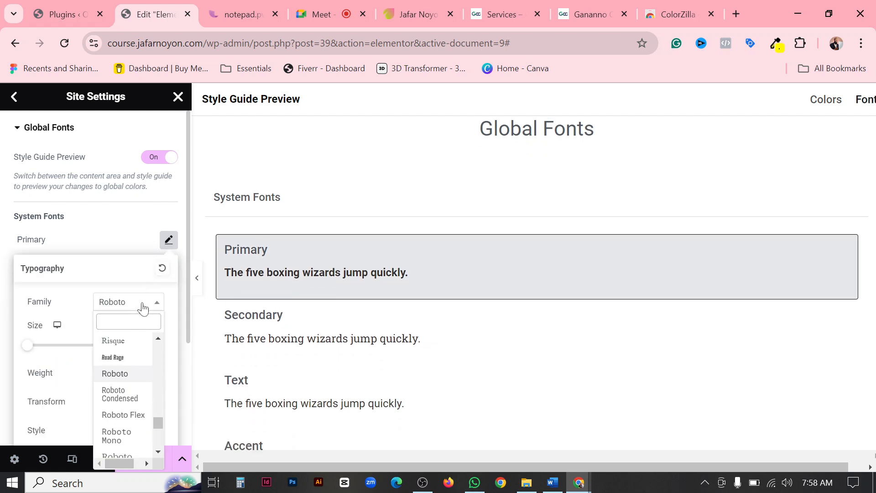
{"action": "type", "text": "Poppins"}
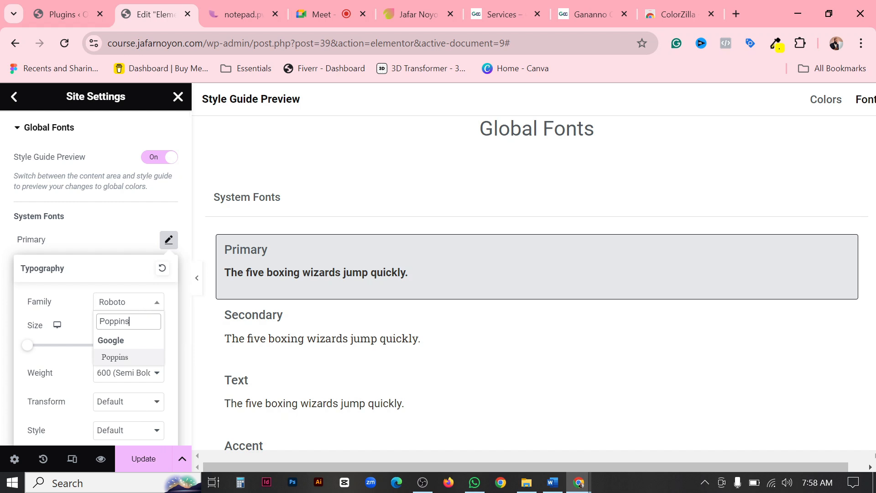
{"action": "left_click", "coordinate": [157, 308]}
{"action": "left_click", "coordinate": [157, 312]}
{"action": "scroll", "coordinate": [114, 363], "scroll_direction": "down", "scroll_amount": 10}
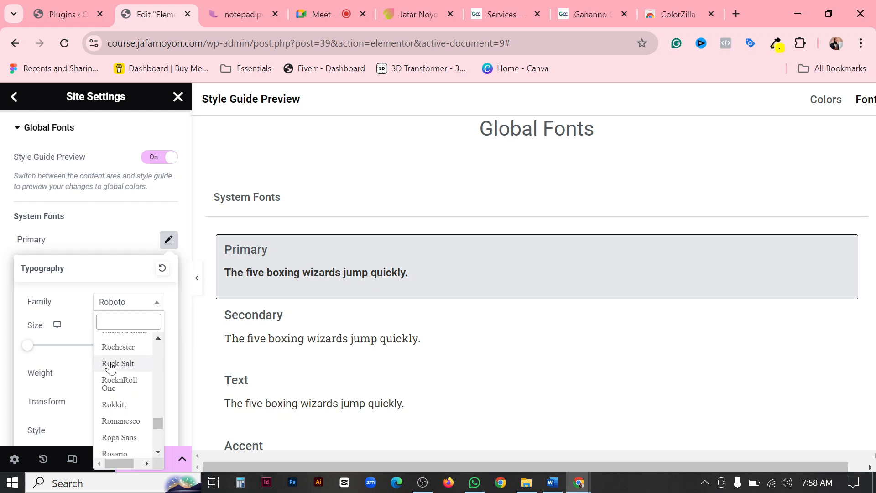
{"action": "scroll", "coordinate": [123, 401], "scroll_direction": "down", "scroll_amount": 10}
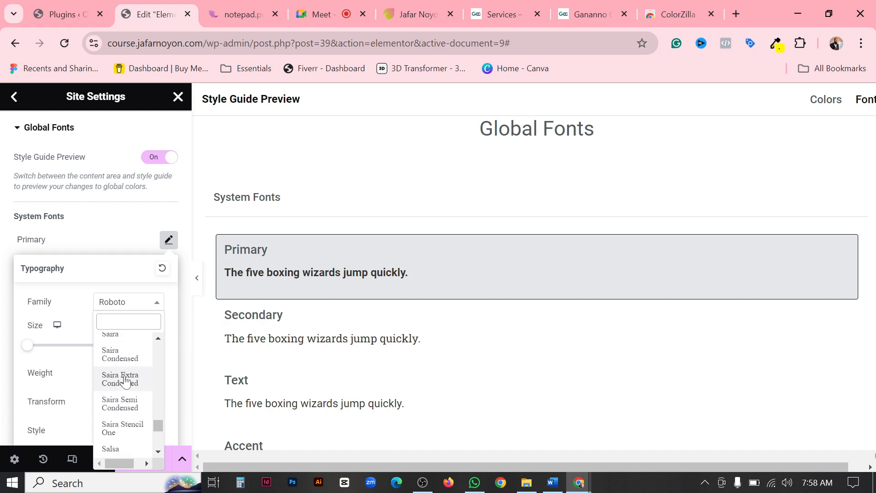
{"action": "scroll", "coordinate": [124, 380], "scroll_direction": "down", "scroll_amount": 10}
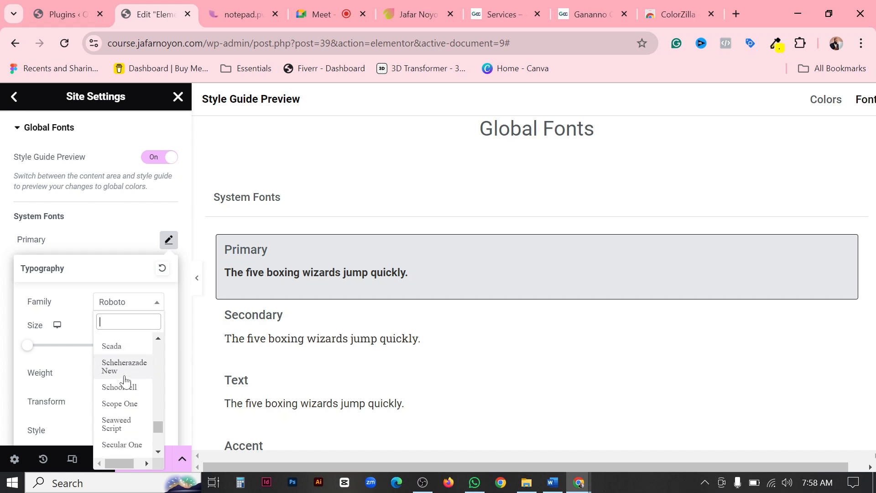
{"action": "scroll", "coordinate": [125, 381], "scroll_direction": "down", "scroll_amount": 5}
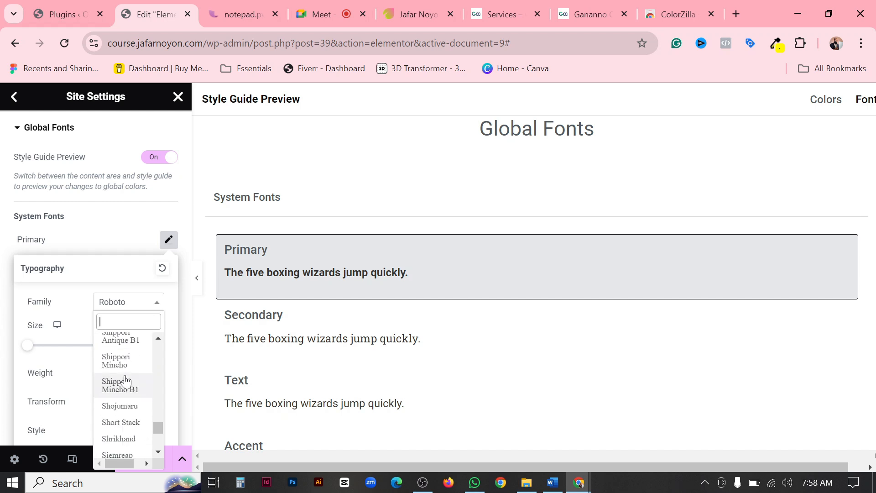
{"action": "scroll", "coordinate": [124, 381], "scroll_direction": "down", "scroll_amount": 10}
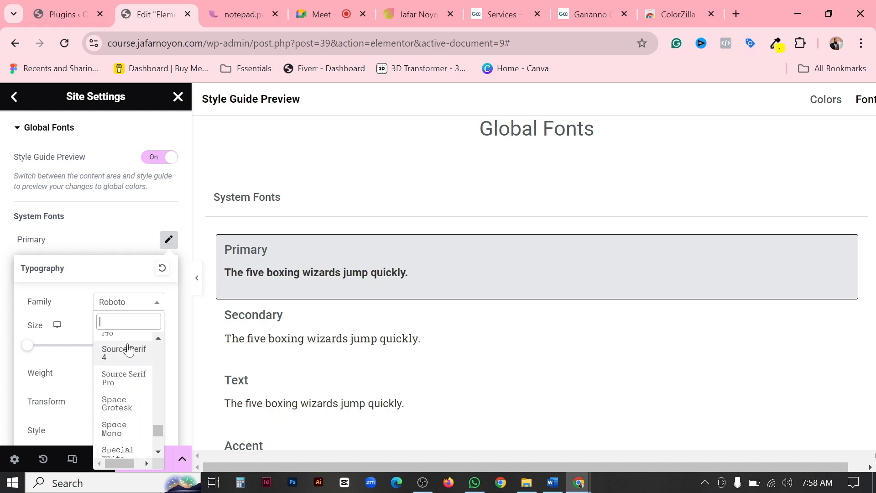
Find the Syne family with the search text "syn" and set it as the Primary system font.
{"action": "type", "text": "spi"}
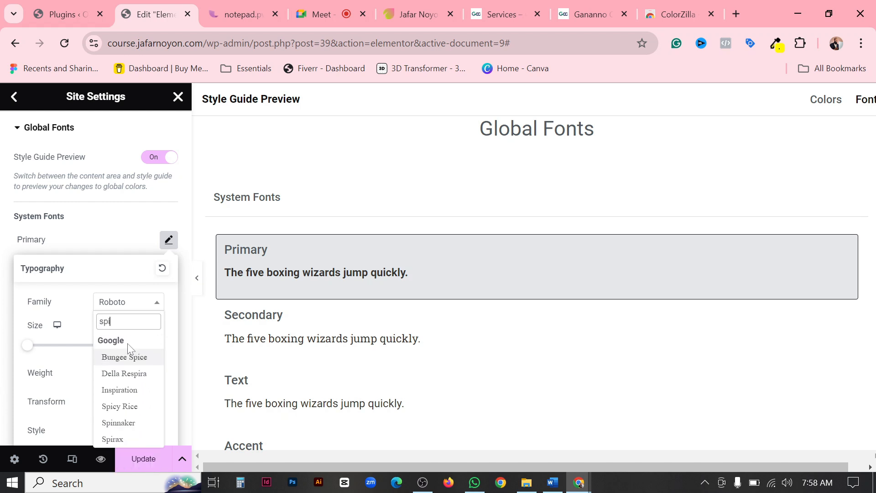
{"action": "key", "text": "BackSpace"}
{"action": "key", "text": "BackSpace"}
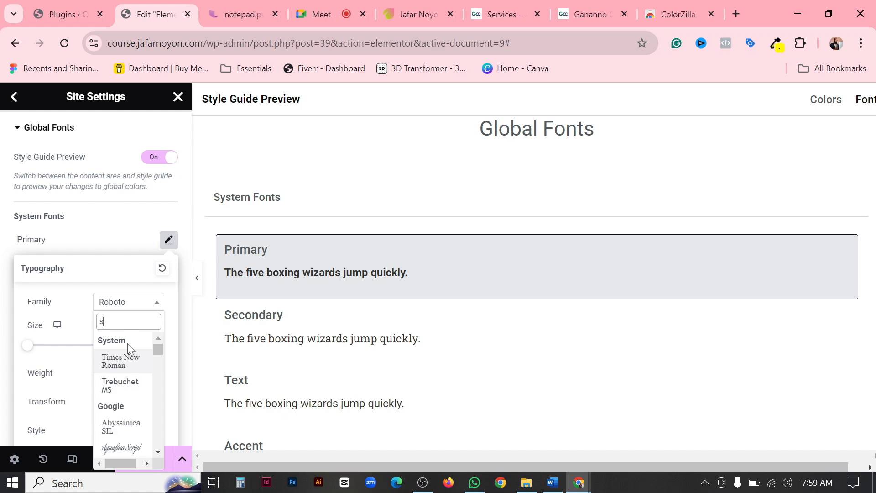
{"action": "type", "text": "yn"}
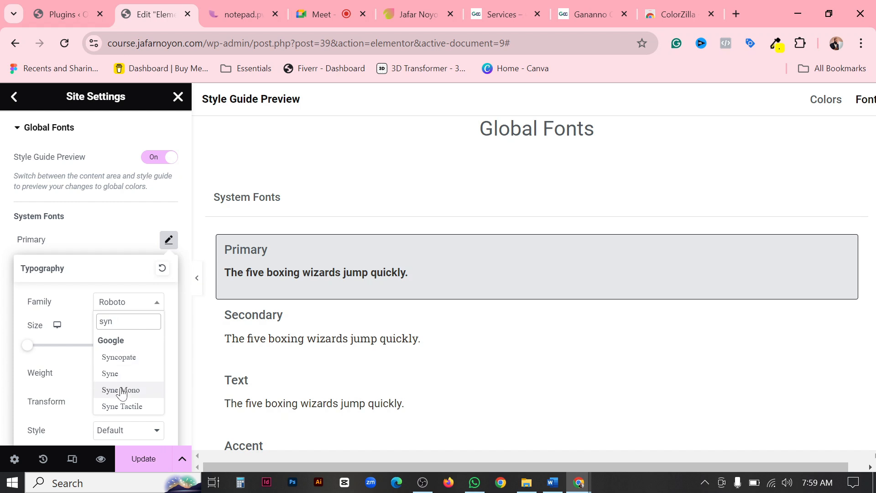
{"action": "left_click", "coordinate": [110, 373]}
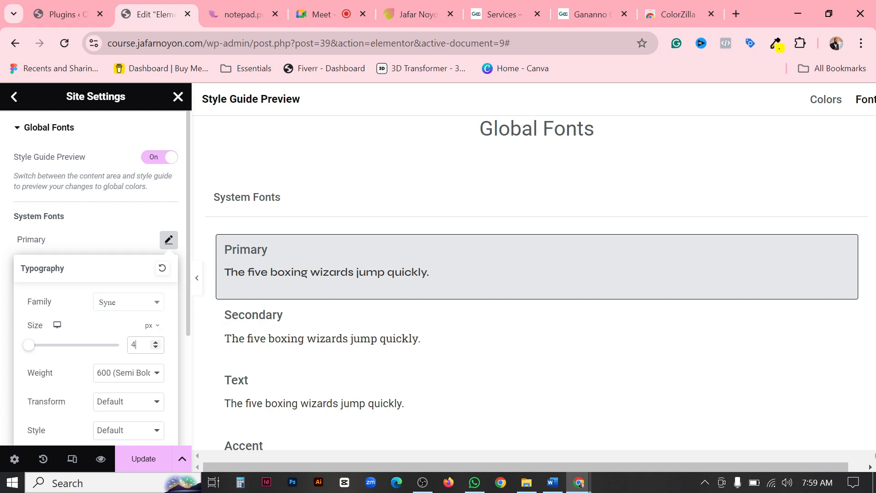
Set the Primary font's size to 46 px and its weight to 700 (Bold).
{"action": "type", "text": "6"}
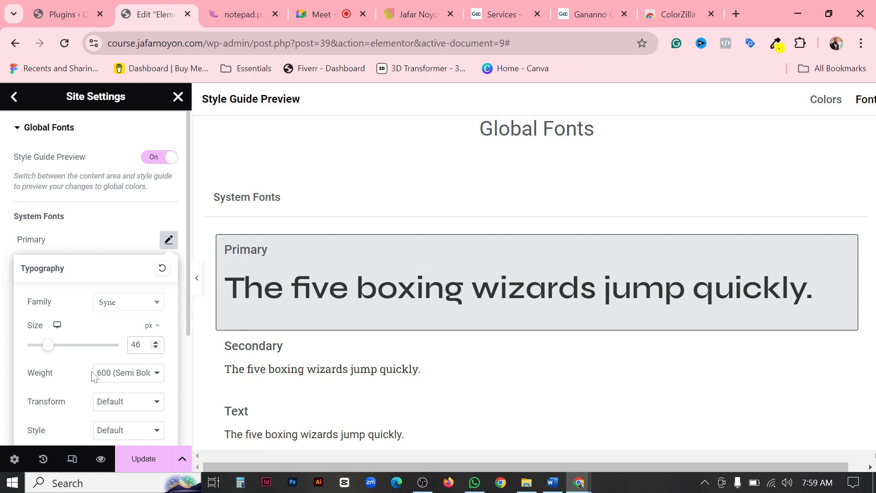
{"action": "scroll", "coordinate": [93, 377], "scroll_direction": "down", "scroll_amount": 2}
{"action": "left_click", "coordinate": [136, 304]}
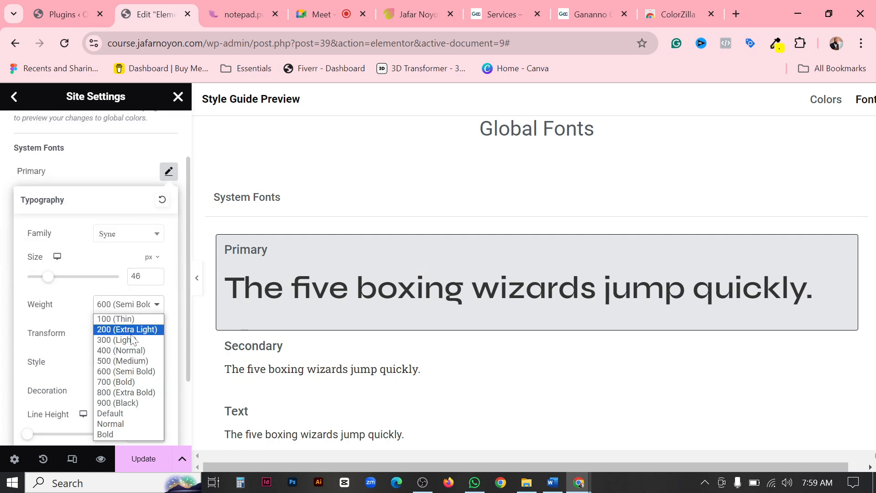
{"action": "left_click", "coordinate": [119, 383]}
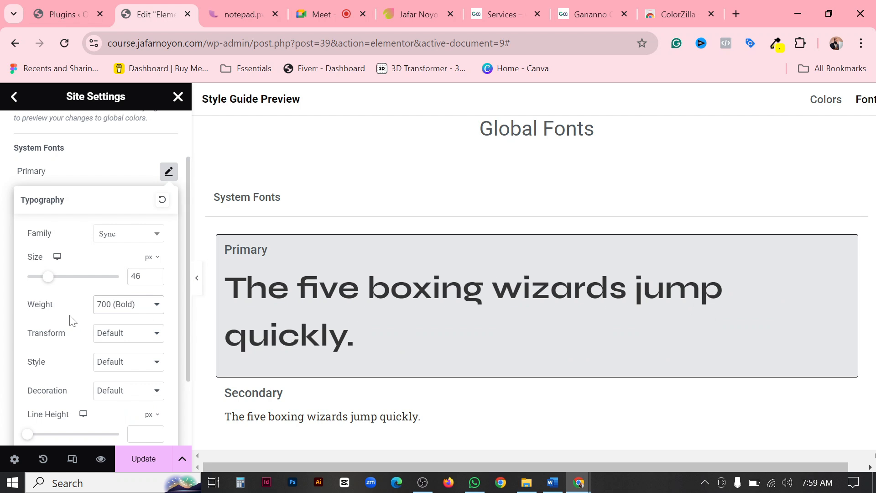
Try the Uppercase, Lowercase and Capitalize transforms on the Primary font, and return the transform to Default.
{"action": "left_click", "coordinate": [132, 337]}
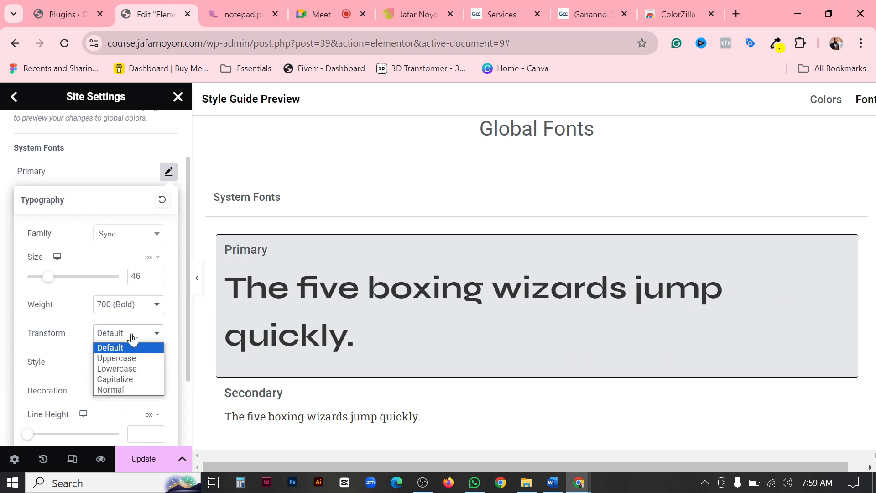
{"action": "left_click", "coordinate": [127, 359]}
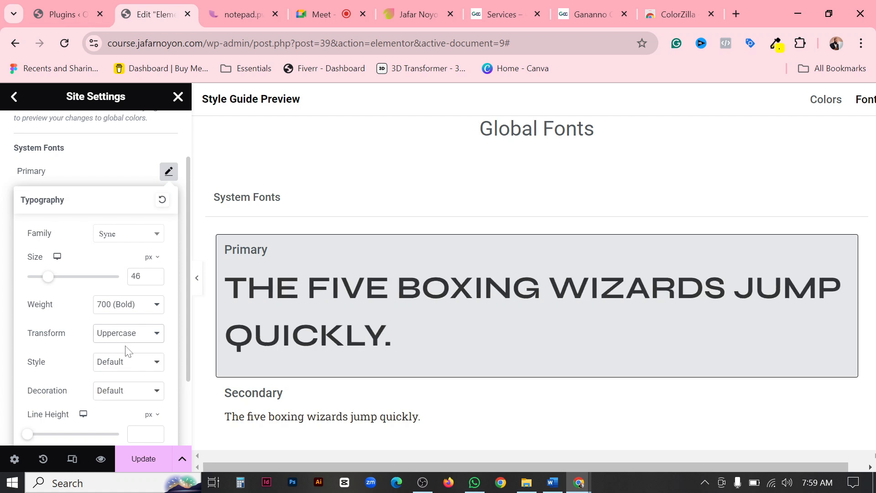
{"action": "left_click", "coordinate": [129, 334]}
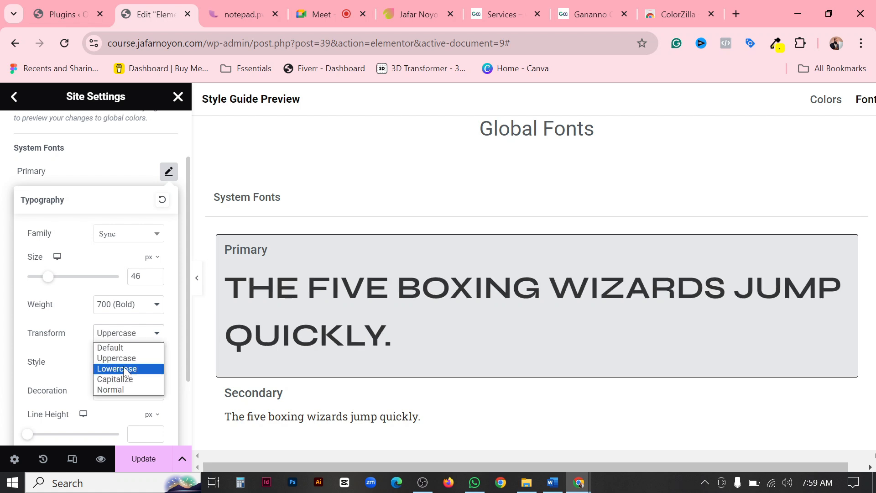
{"action": "left_click", "coordinate": [123, 367]}
{"action": "left_click", "coordinate": [130, 338]}
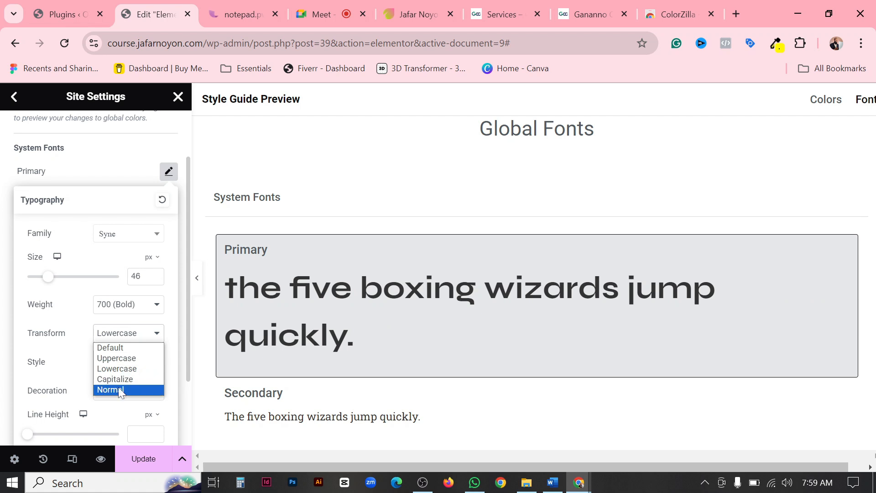
{"action": "left_click", "coordinate": [121, 378]}
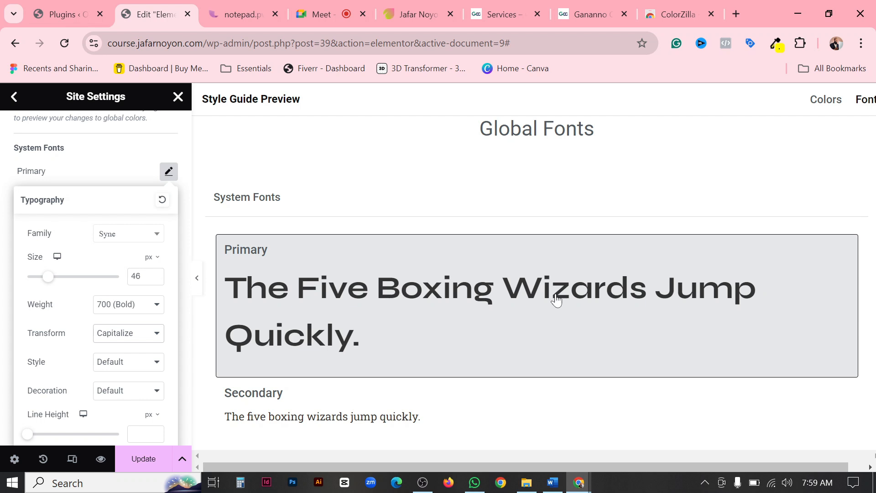
{"action": "left_click", "coordinate": [126, 340]}
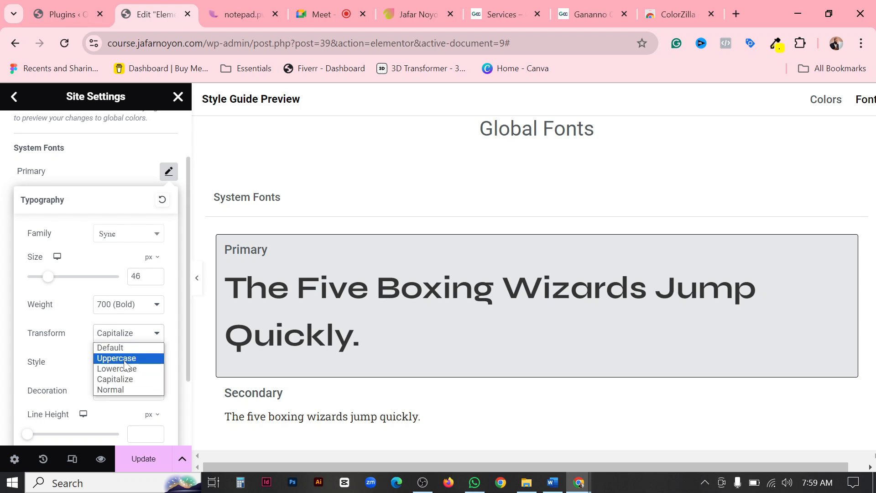
{"action": "left_click", "coordinate": [123, 347]}
Try the Oblique style on the Primary font and return the style to Default.
{"action": "scroll", "coordinate": [130, 347], "scroll_direction": "down", "scroll_amount": 2}
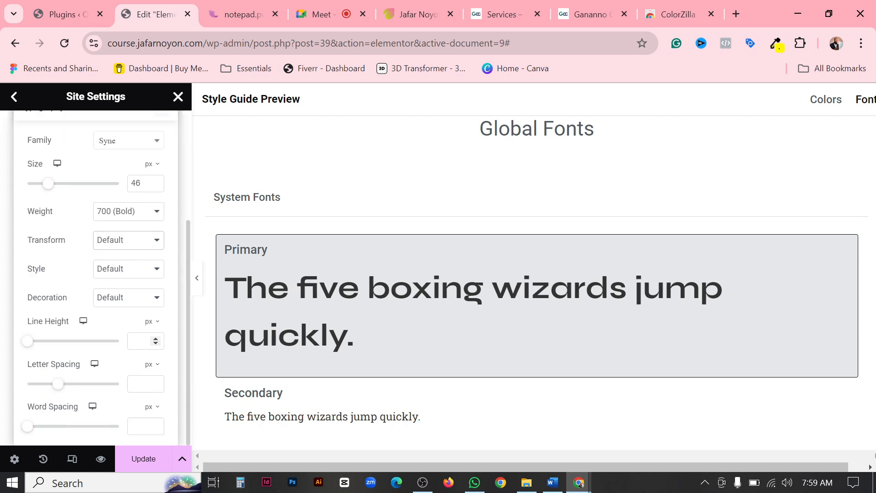
{"action": "left_click", "coordinate": [141, 270]}
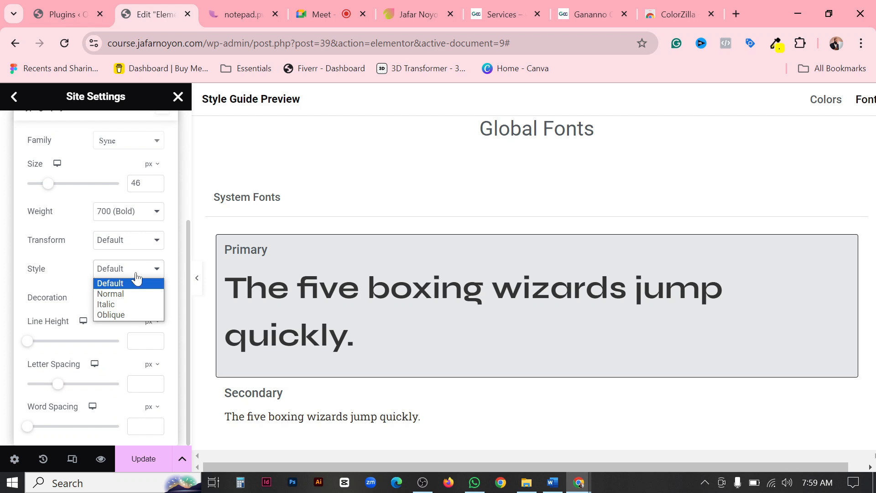
{"action": "left_click", "coordinate": [111, 314]}
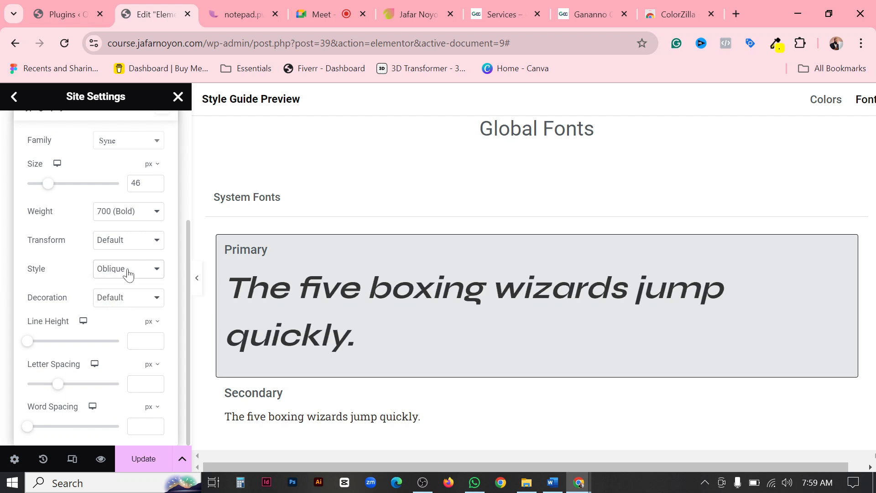
{"action": "left_click", "coordinate": [128, 272]}
{"action": "left_click", "coordinate": [128, 273]}
{"action": "left_click", "coordinate": [124, 308]}
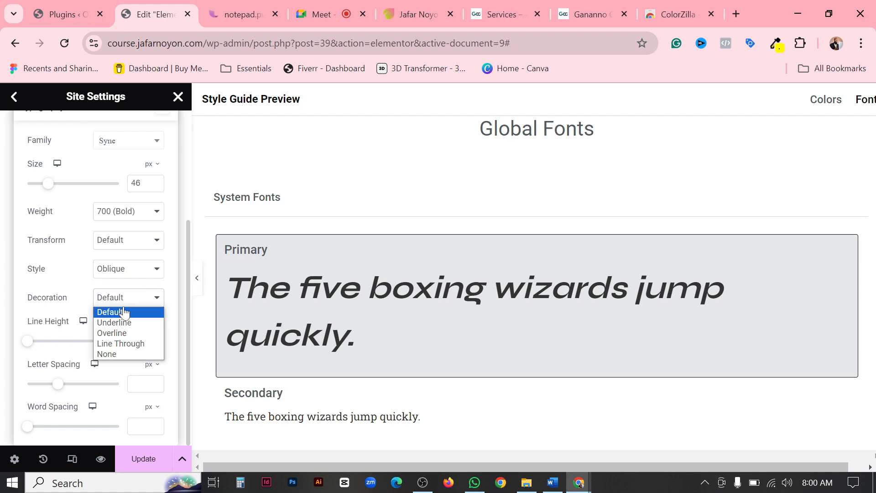
{"action": "left_click", "coordinate": [125, 274]}
{"action": "left_click", "coordinate": [122, 286]}
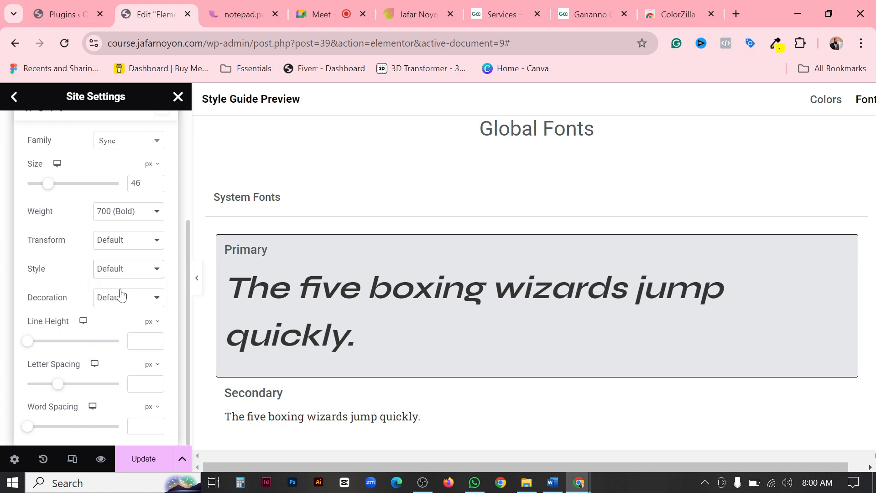
Try the Line Through and Underline decorations on the Primary font, and return the decoration to Default.
{"action": "left_click", "coordinate": [127, 300]}
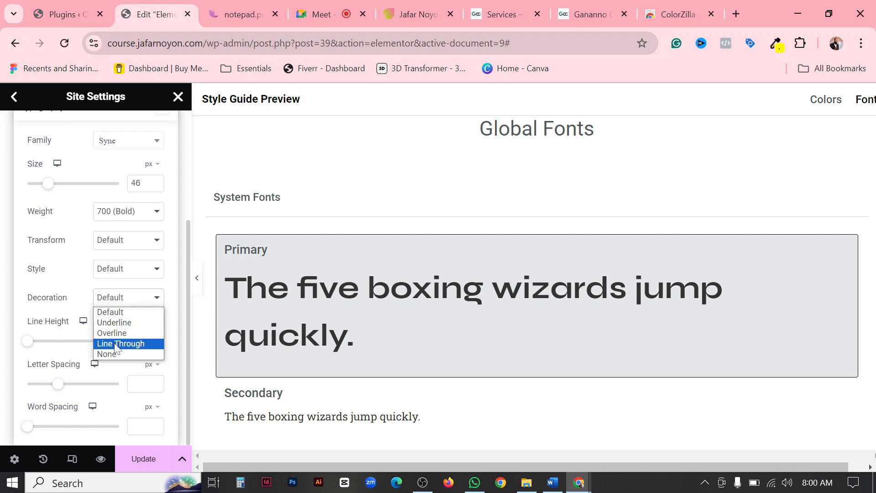
{"action": "left_click", "coordinate": [118, 344]}
{"action": "left_click", "coordinate": [127, 300]}
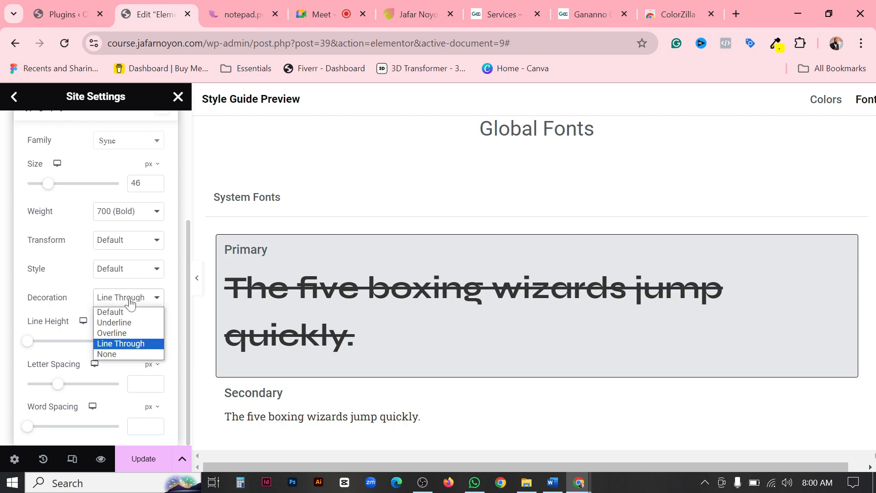
{"action": "left_click", "coordinate": [122, 323]}
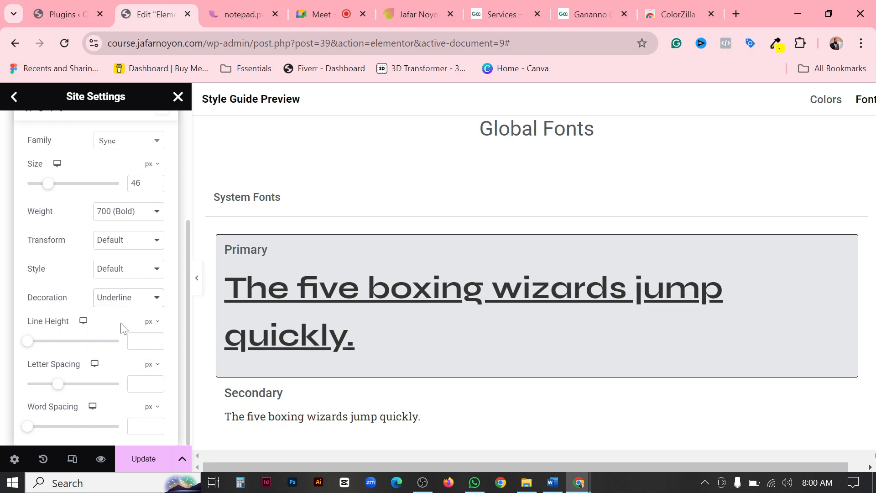
{"action": "left_click", "coordinate": [134, 302]}
{"action": "left_click", "coordinate": [128, 311]}
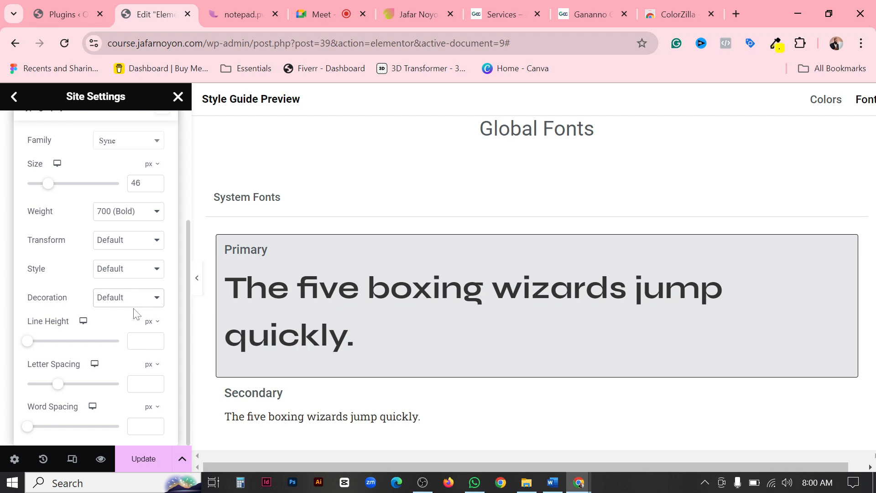
Switch the Primary font's line height unit to em and set the line height to 1.4.
{"action": "left_click", "coordinate": [152, 322]}
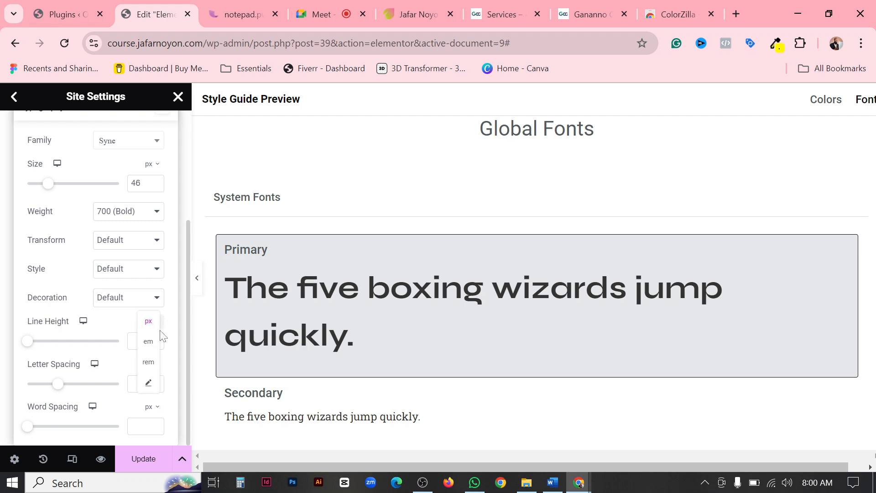
{"action": "left_click", "coordinate": [149, 341]}
{"action": "type", "text": "1"}
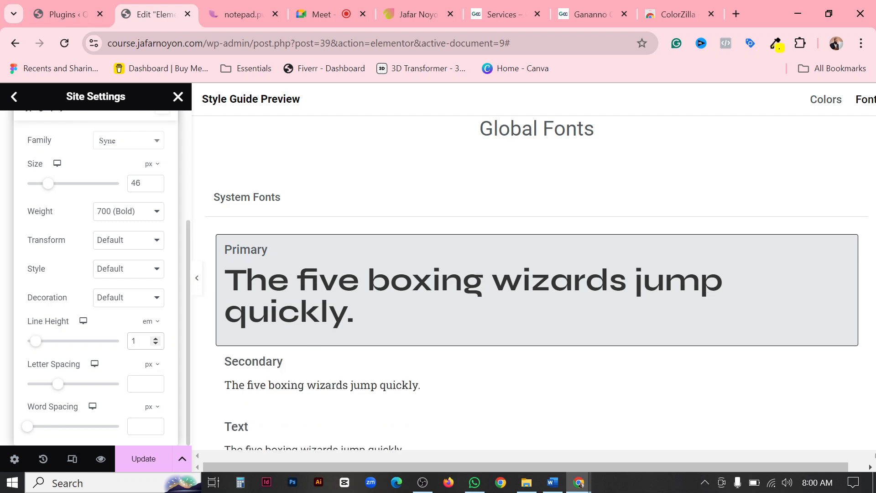
{"action": "left_click", "coordinate": [155, 339]}
{"action": "left_click", "coordinate": [155, 338]}
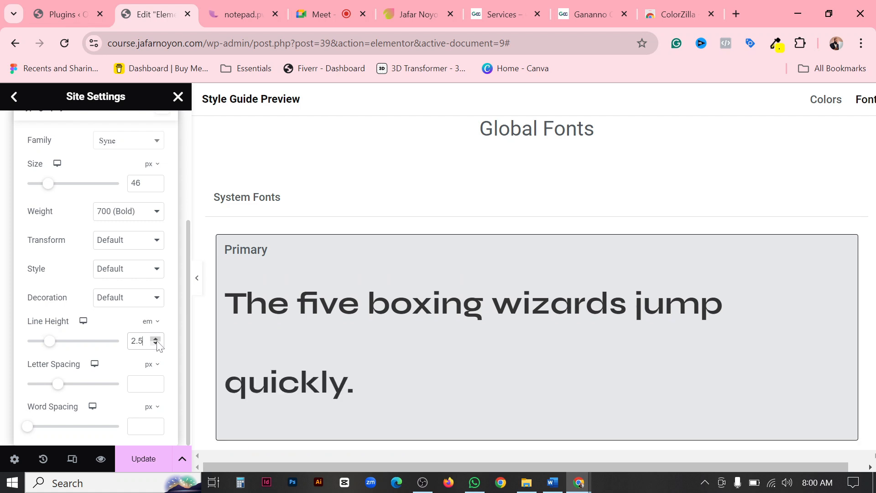
{"action": "double_click", "coordinate": [128, 343]}
{"action": "type", "text": "1.2"}
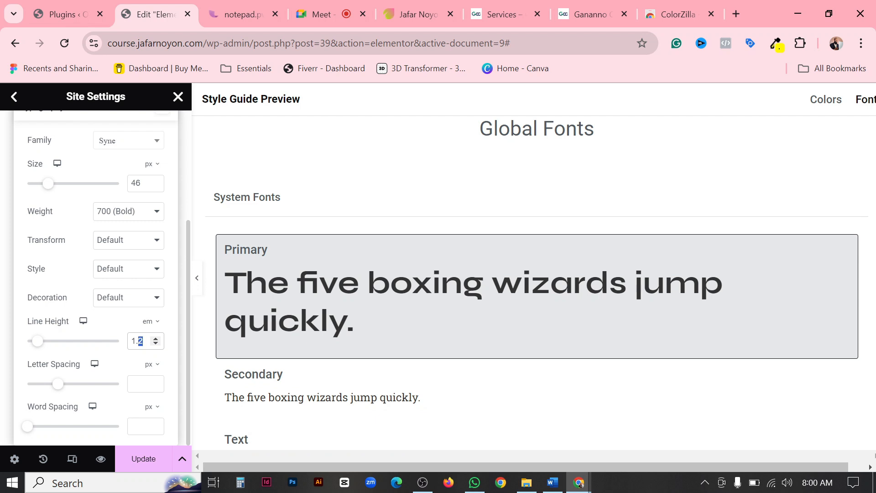
{"action": "type", "text": "4"}
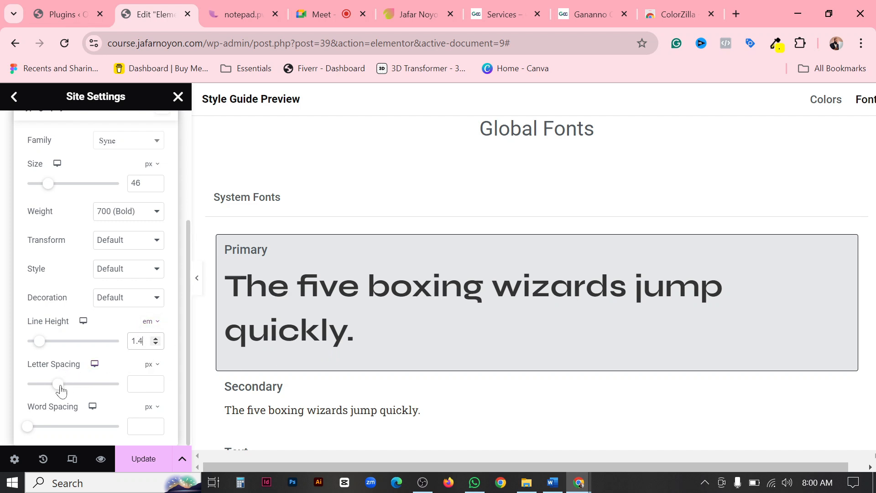
Try a letter spacing of 8.5 px and a word spacing of 45 px on the Primary font, clearing each value.
{"action": "left_click_drag", "start_coordinate": [57, 384], "coordinate": [125, 383]}
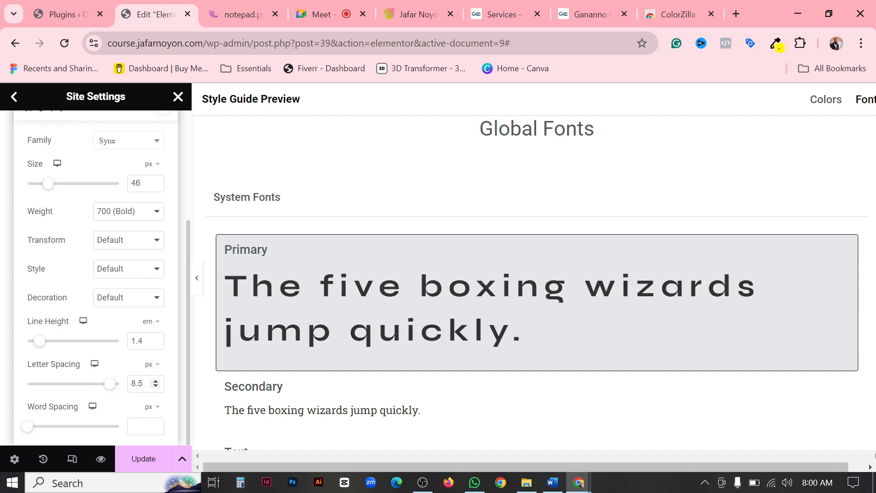
{"action": "left_click_drag", "start_coordinate": [145, 384], "coordinate": [122, 387]}
{"action": "key", "text": "BackSpace"}
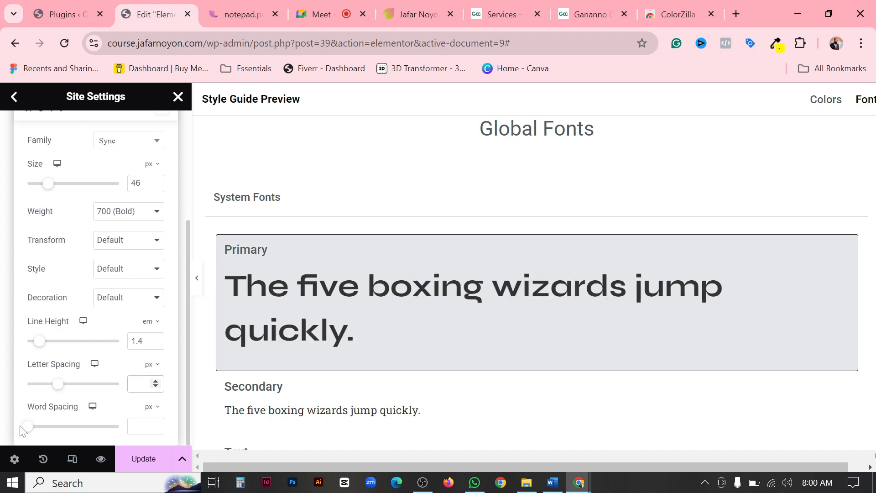
{"action": "left_click_drag", "start_coordinate": [23, 428], "coordinate": [110, 426]}
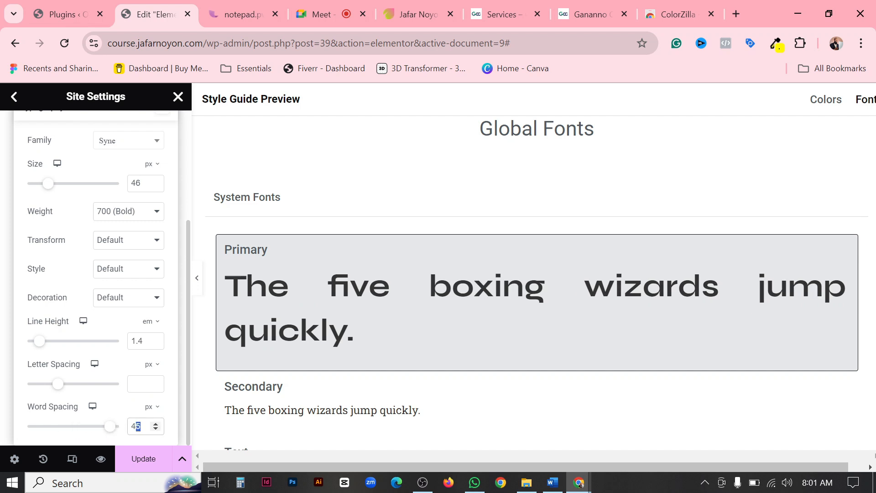
{"action": "key", "text": "BackSpace"}
{"action": "key", "text": "BackSpace"}
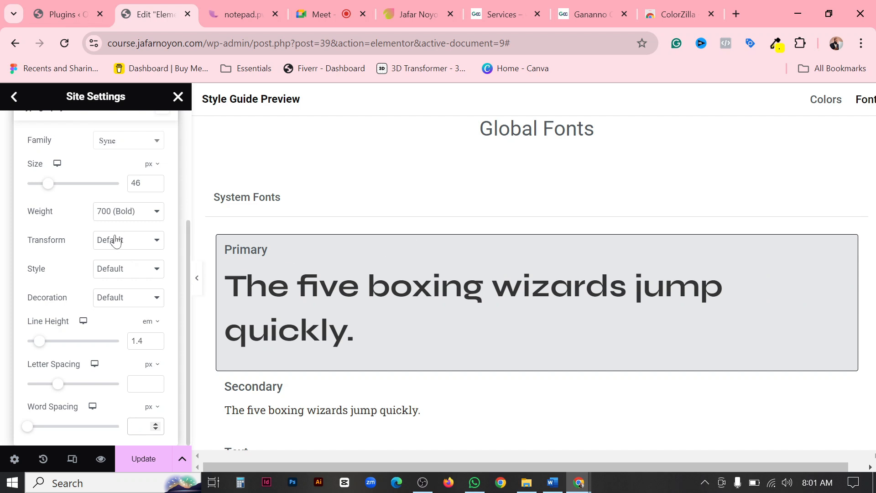
Save the Primary font's typography changes and rename the Primary system font as Heading.
{"action": "scroll", "coordinate": [114, 239], "scroll_direction": "up", "scroll_amount": 2}
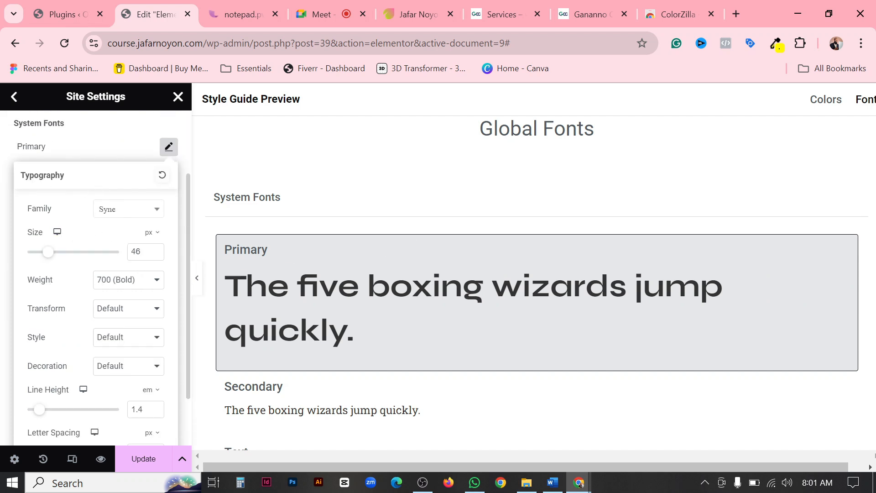
{"action": "left_click", "coordinate": [150, 464]}
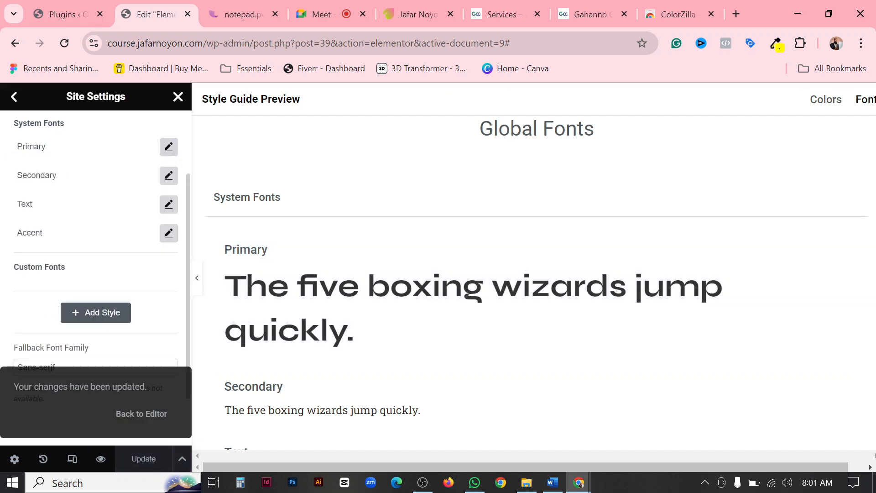
{"action": "scroll", "coordinate": [28, 239], "scroll_direction": "up", "scroll_amount": 2}
{"action": "left_click", "coordinate": [27, 240]}
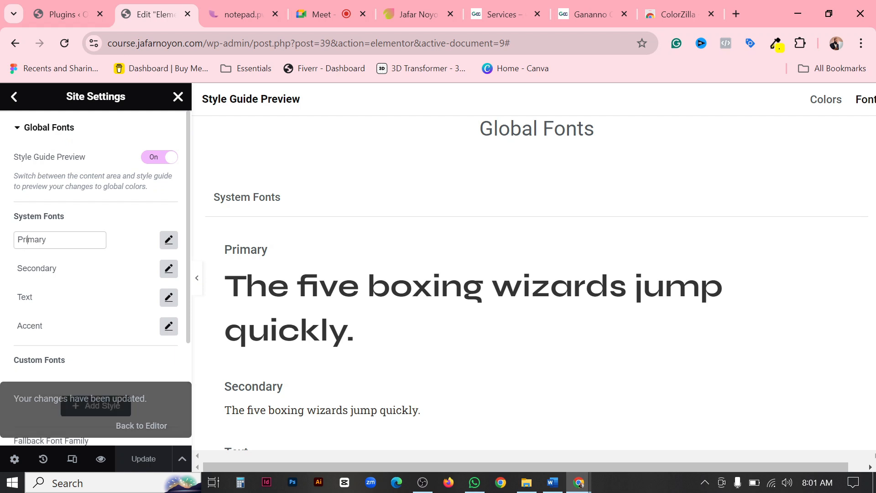
{"action": "double_click", "coordinate": [28, 240]}
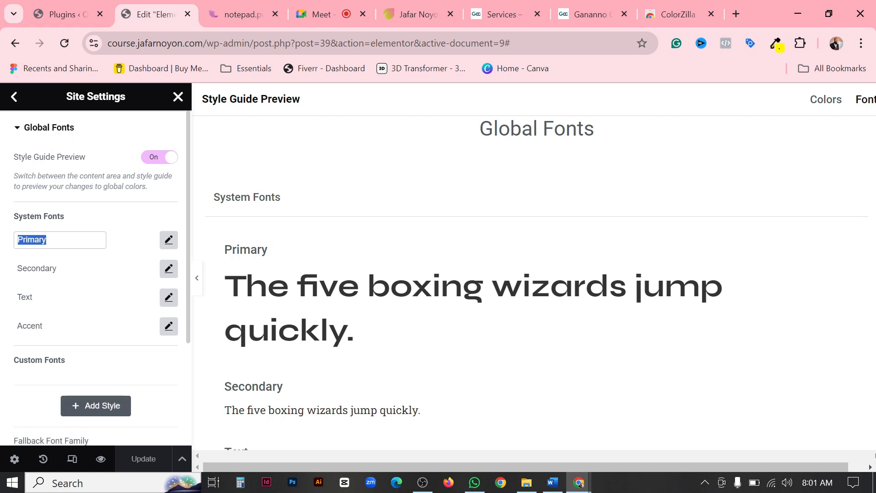
{"action": "type", "text": "Heading"}
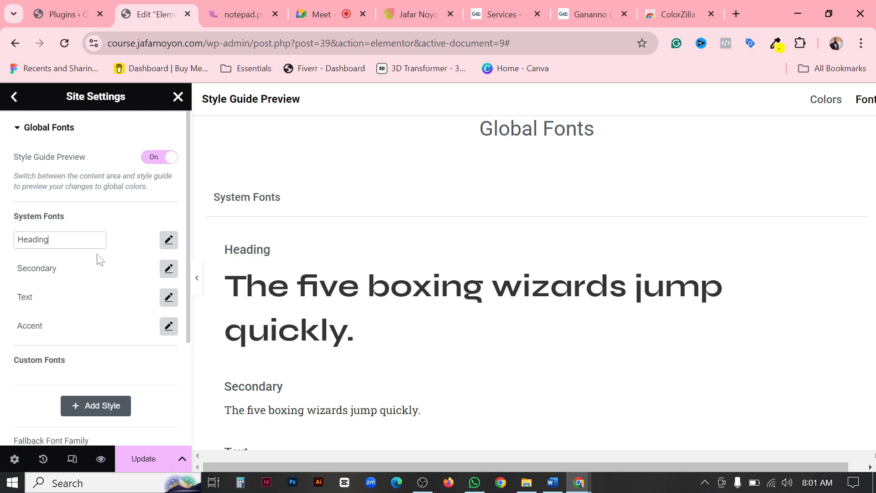
{"action": "left_click", "coordinate": [113, 219]}
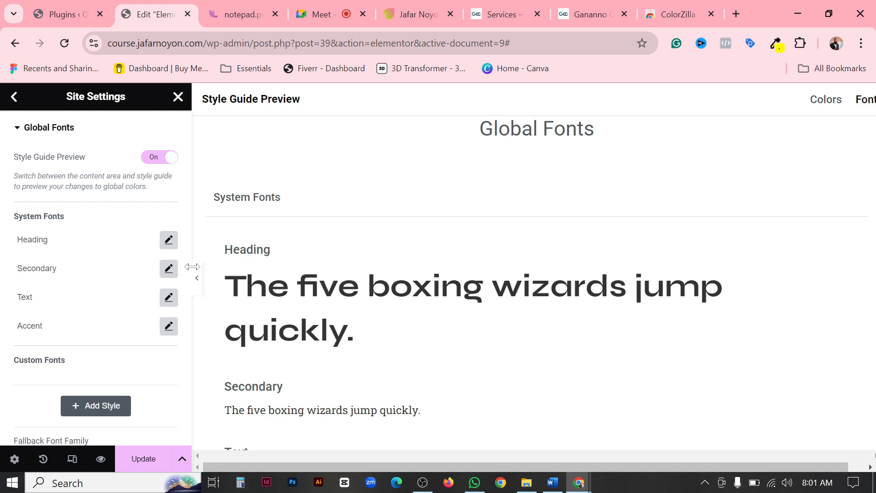
Change the Secondary system font's family to Poppins.
{"action": "left_click", "coordinate": [168, 268]}
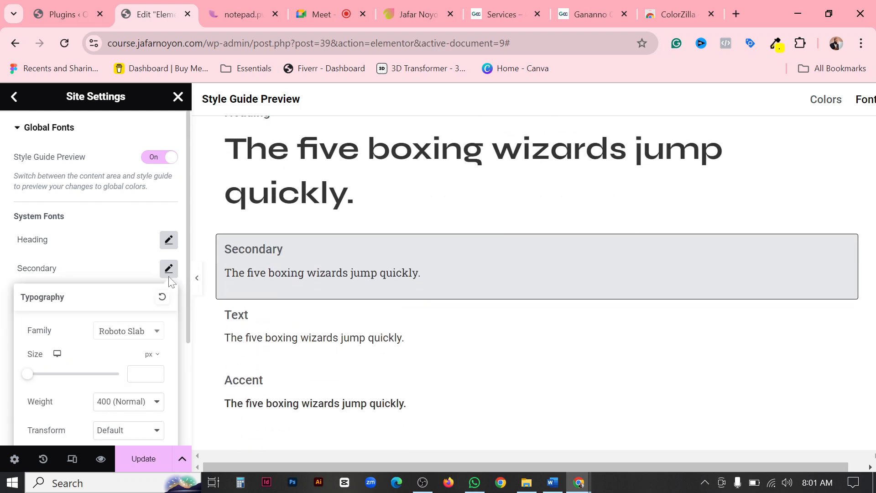
{"action": "left_click", "coordinate": [135, 338]}
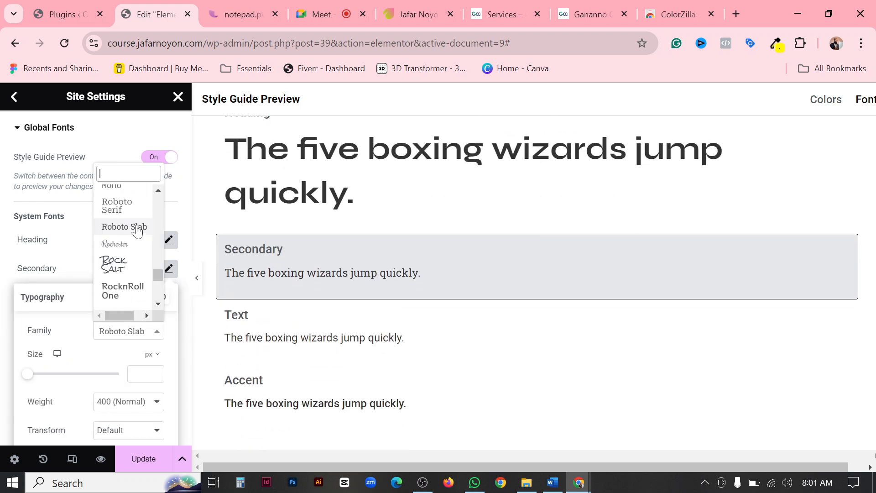
{"action": "type", "text": "poppi"}
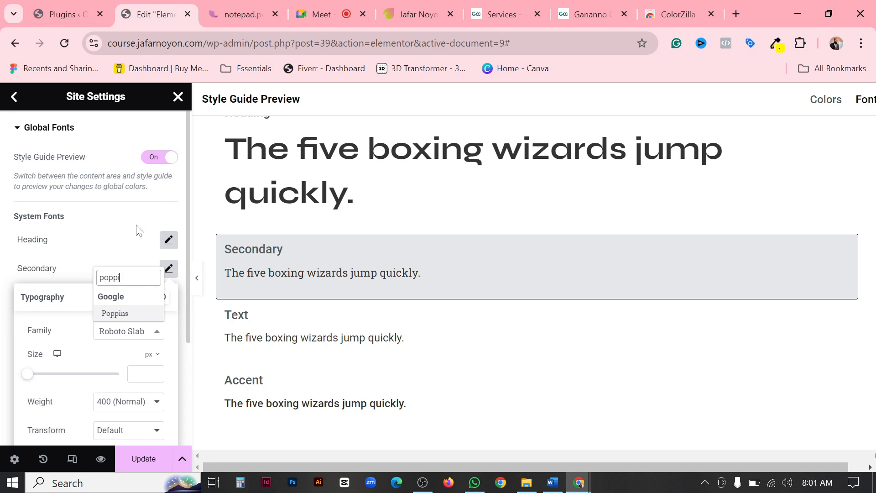
{"action": "type", "text": "ns"}
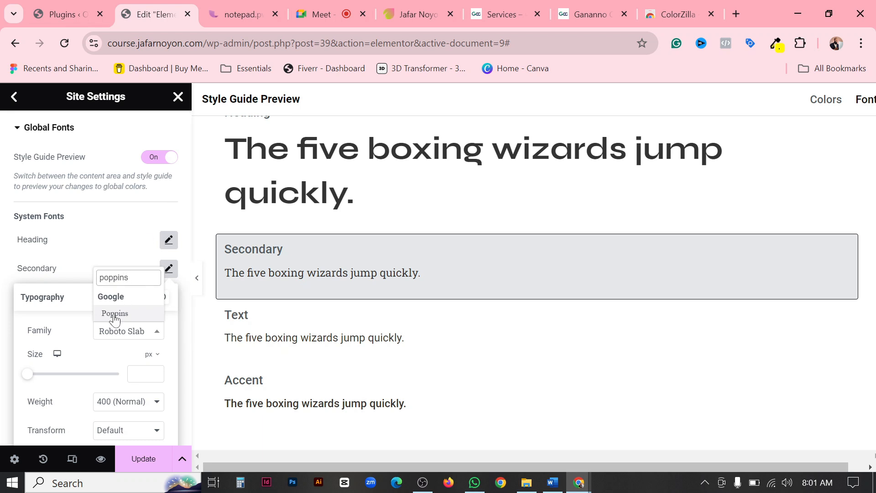
{"action": "left_click", "coordinate": [115, 315]}
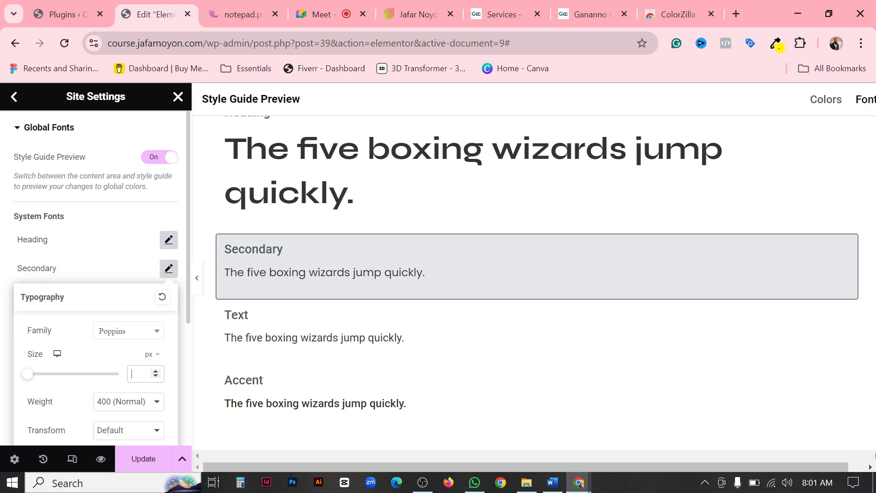
Set the Secondary font's size to 30 px and its weight to 600 (Semi Bold).
{"action": "type", "text": "30"}
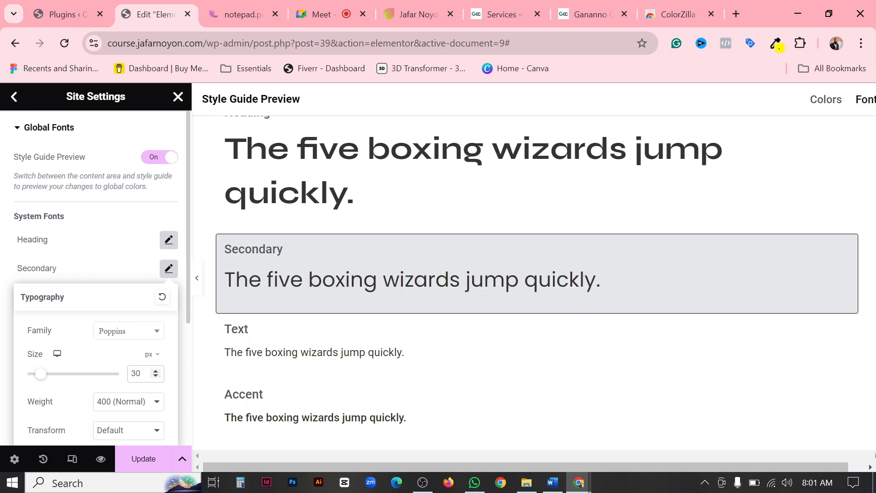
{"action": "scroll", "coordinate": [155, 377], "scroll_direction": "down", "scroll_amount": 3}
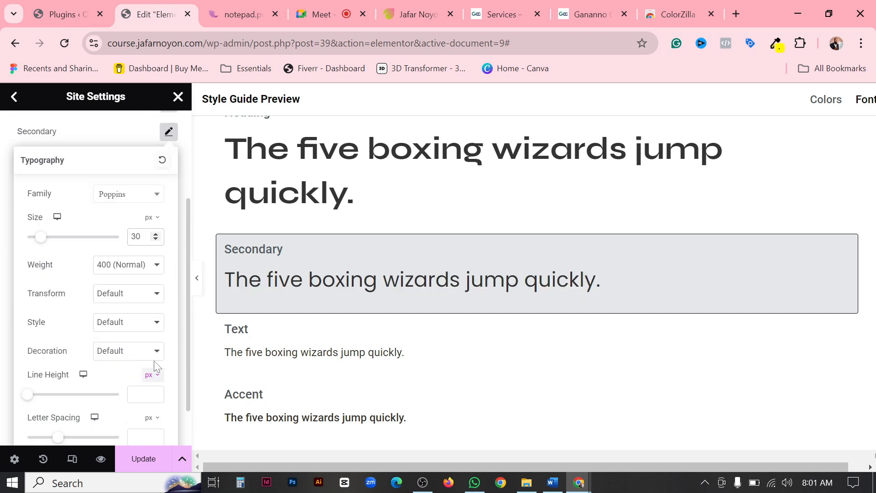
{"action": "left_click", "coordinate": [140, 266]}
{"action": "left_click", "coordinate": [125, 331]}
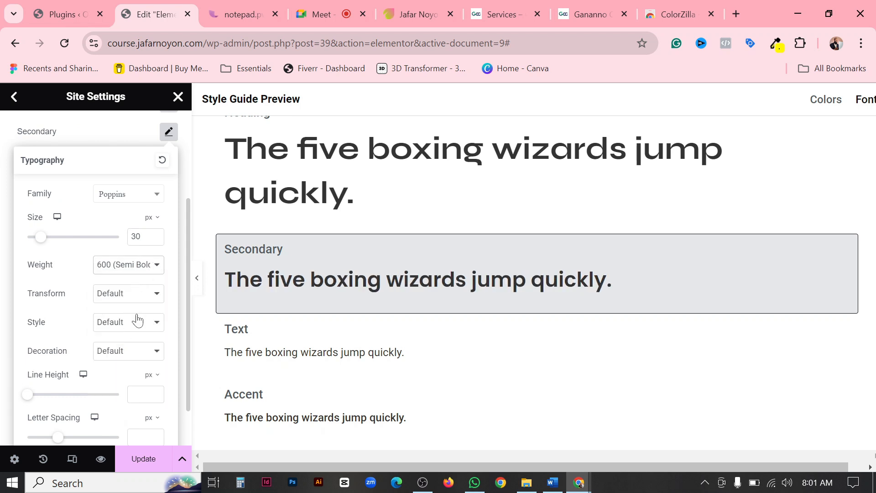
Reduce the Secondary font's size to 25 px and save the global font changes.
{"action": "left_click_drag", "start_coordinate": [141, 237], "coordinate": [126, 247]}
{"action": "type", "text": "25"}
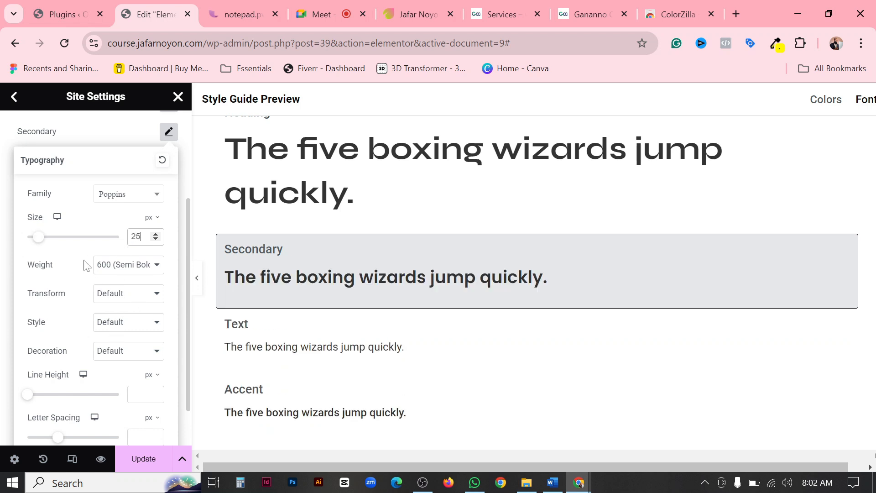
{"action": "scroll", "coordinate": [139, 351], "scroll_direction": "down", "scroll_amount": 1}
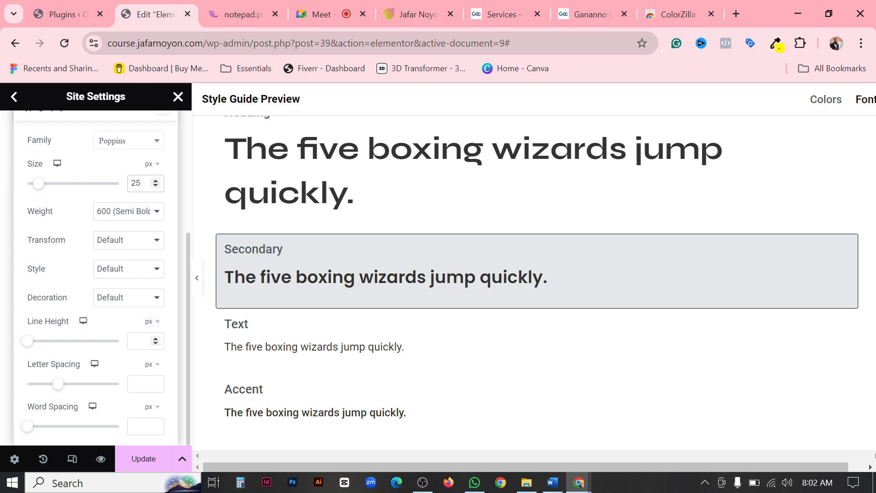
{"action": "left_click", "coordinate": [145, 459]}
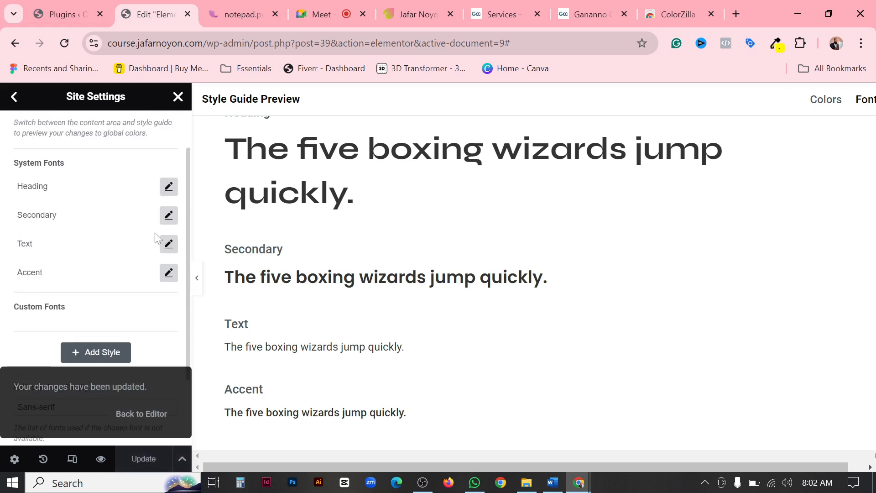
Change the Text system font's family to Open Sans and set its size to 14 px.
{"action": "left_click", "coordinate": [169, 243]}
{"action": "left_click", "coordinate": [137, 306]}
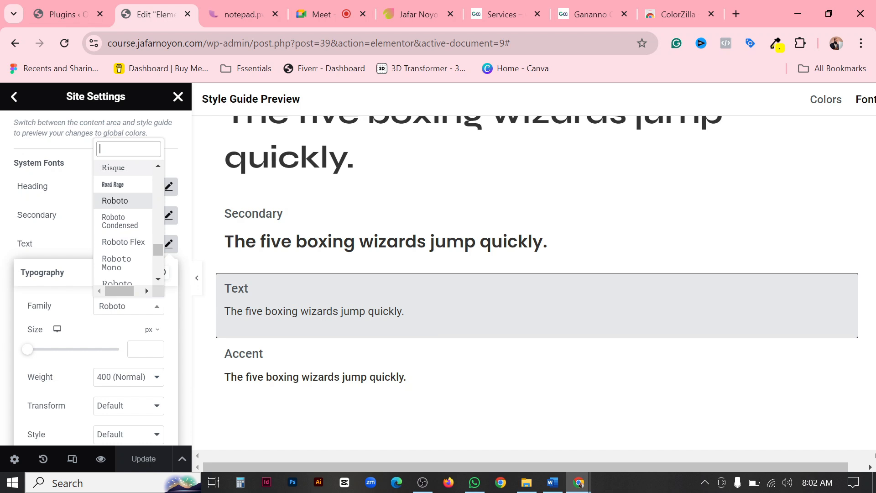
{"action": "type", "text": "open"}
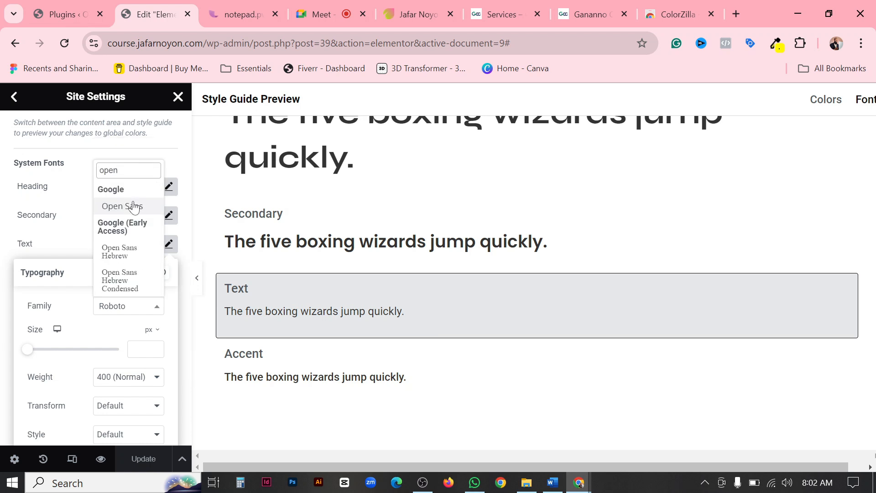
{"action": "left_click", "coordinate": [132, 205]}
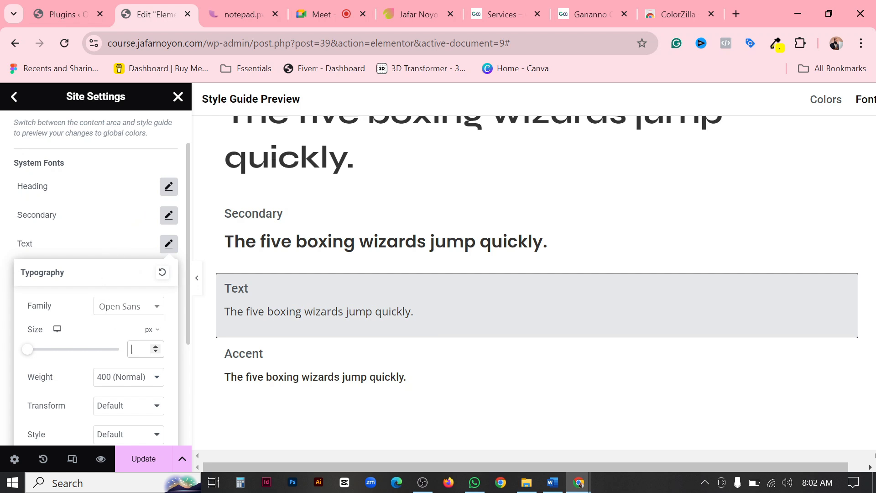
{"action": "type", "text": "14"}
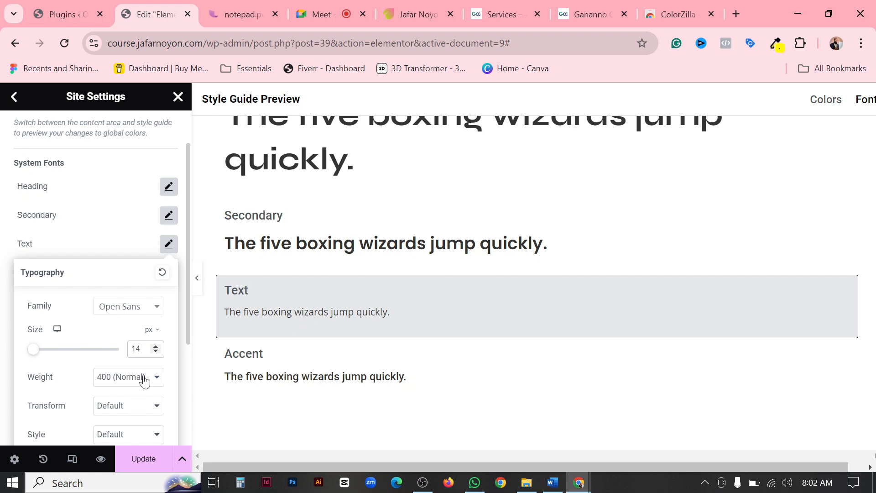
Set the Text font's line height to 1.4 em and save the change.
{"action": "scroll", "coordinate": [144, 380], "scroll_direction": "down", "scroll_amount": 4}
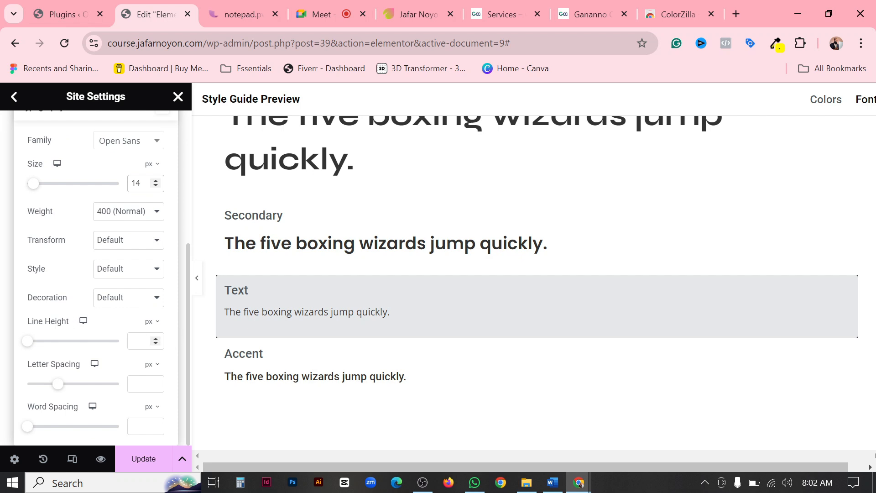
{"action": "left_click", "coordinate": [139, 341]}
{"action": "type", "text": "1.4"}
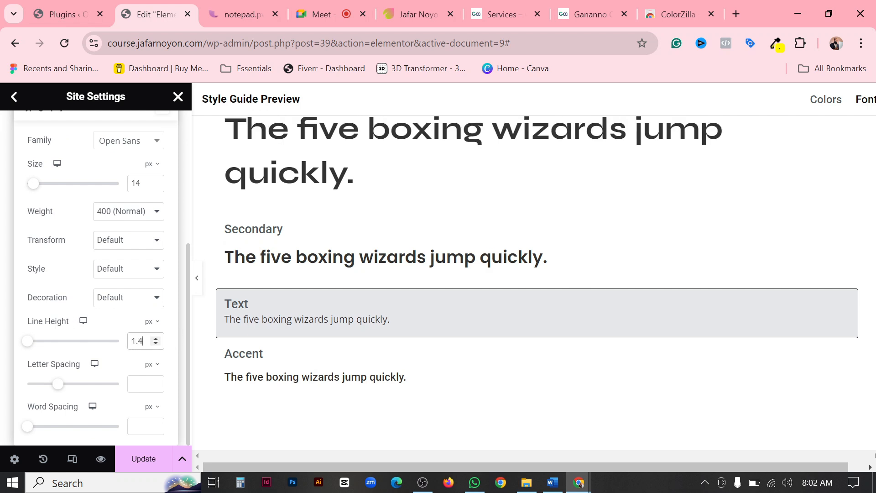
{"action": "left_click", "coordinate": [157, 327]}
{"action": "left_click", "coordinate": [155, 347]}
{"action": "left_click_drag", "start_coordinate": [150, 345], "coordinate": [100, 350]}
{"action": "type", "text": "1.4"}
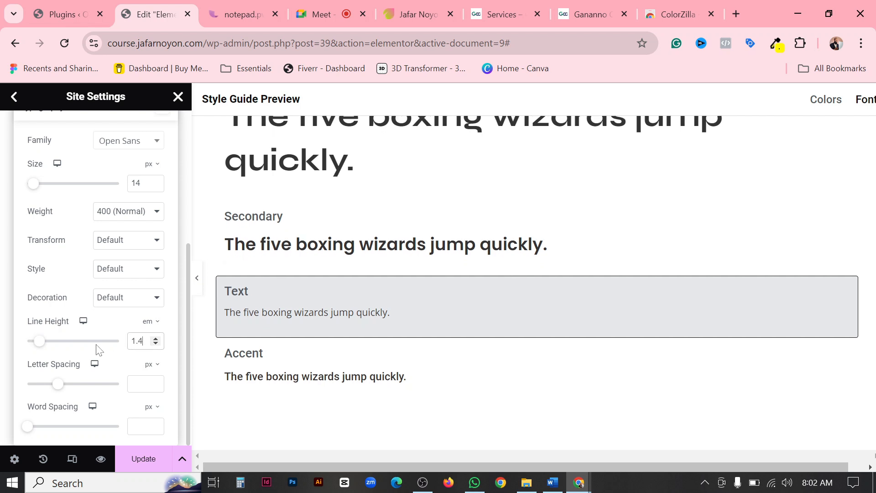
{"action": "left_click", "coordinate": [142, 460]}
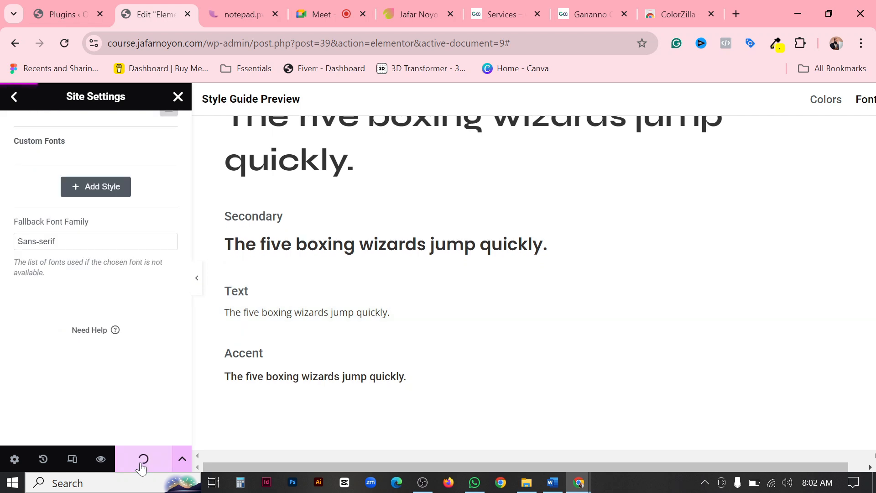
Change the Accent system font's family to Syne and set its size to 14 px.
{"action": "scroll", "coordinate": [78, 258], "scroll_direction": "up", "scroll_amount": 3}
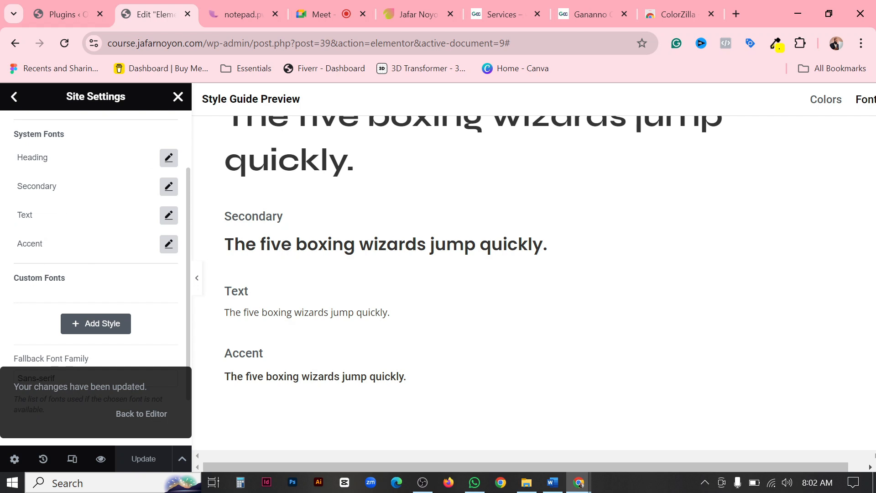
{"action": "left_click", "coordinate": [169, 245]}
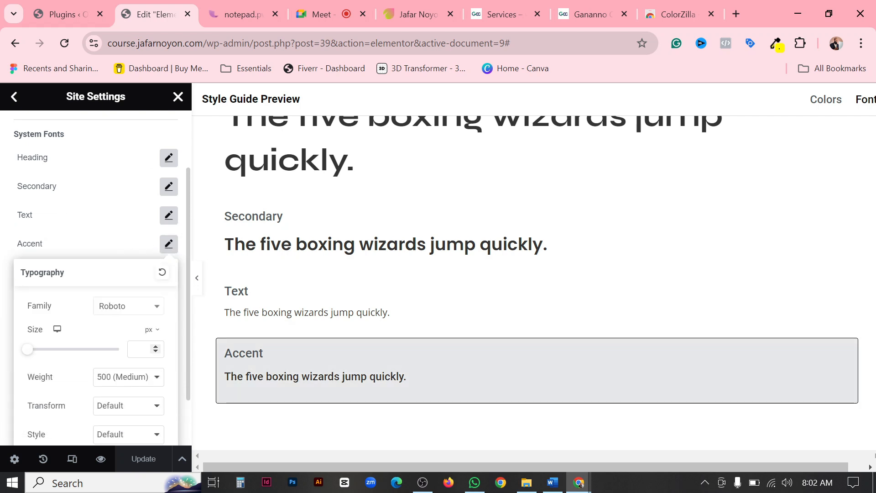
{"action": "left_click", "coordinate": [143, 309]}
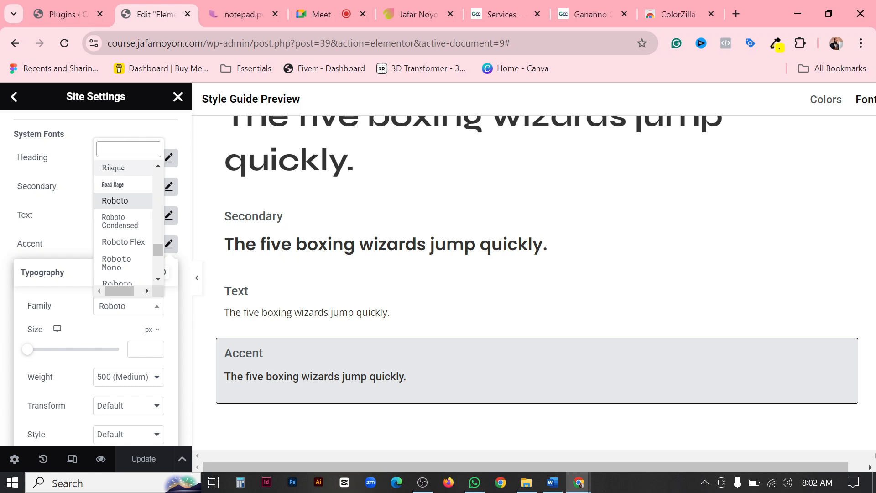
{"action": "type", "text": "sy"}
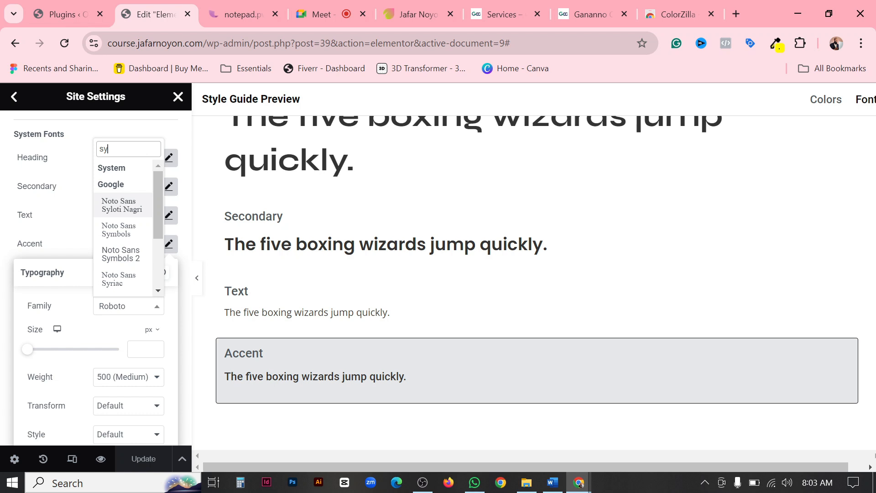
{"action": "type", "text": "n"}
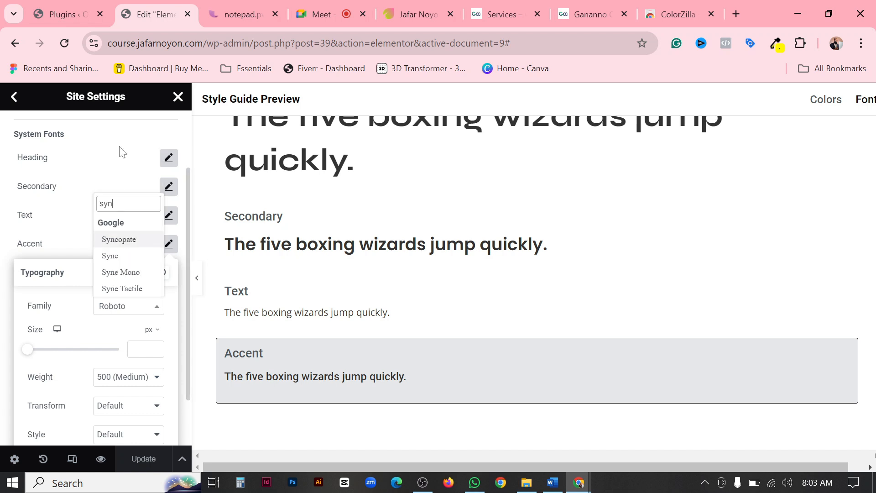
{"action": "left_click", "coordinate": [112, 255]}
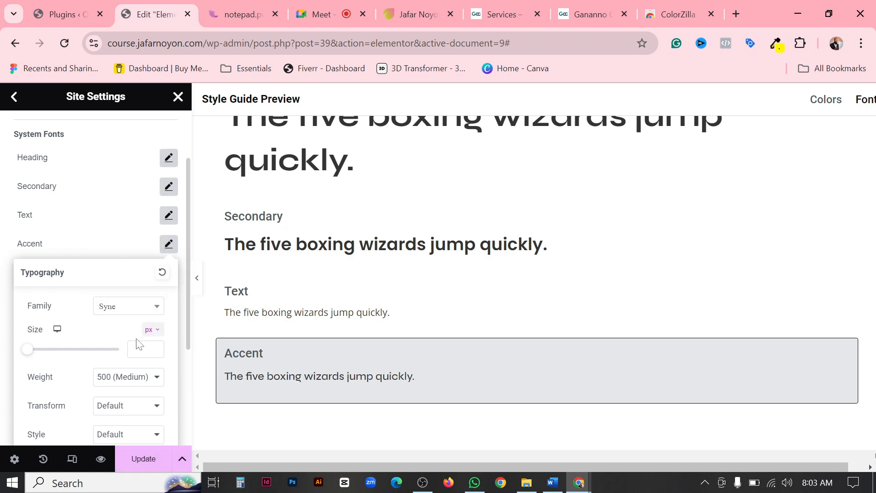
{"action": "type", "text": "14"}
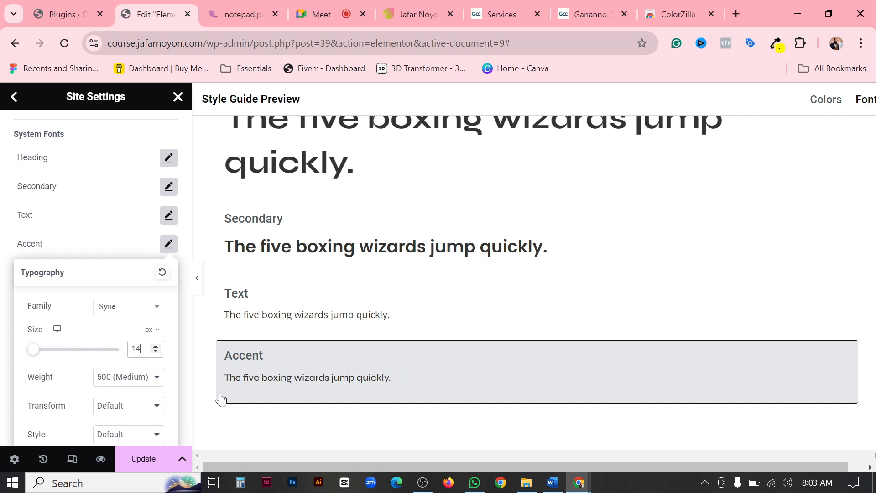
Set the Accent font's weight to 700 (Bold) and save the global font changes.
{"action": "left_click", "coordinate": [141, 376]}
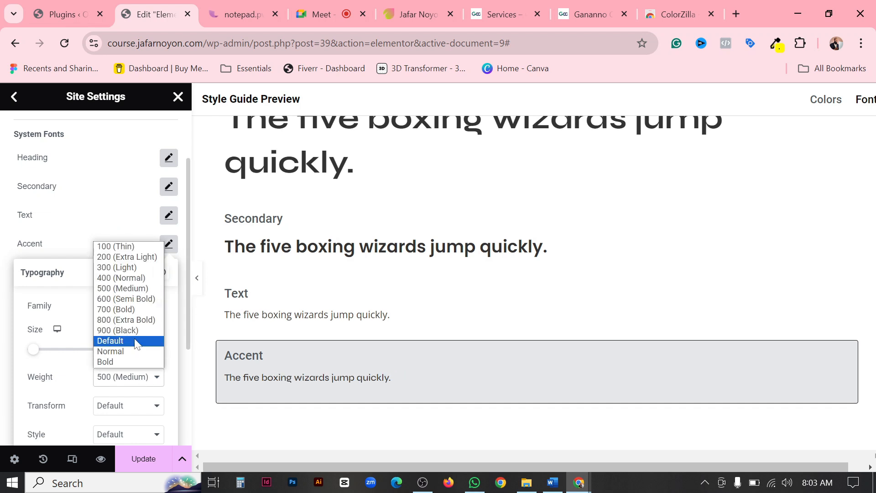
{"action": "left_click", "coordinate": [124, 309]}
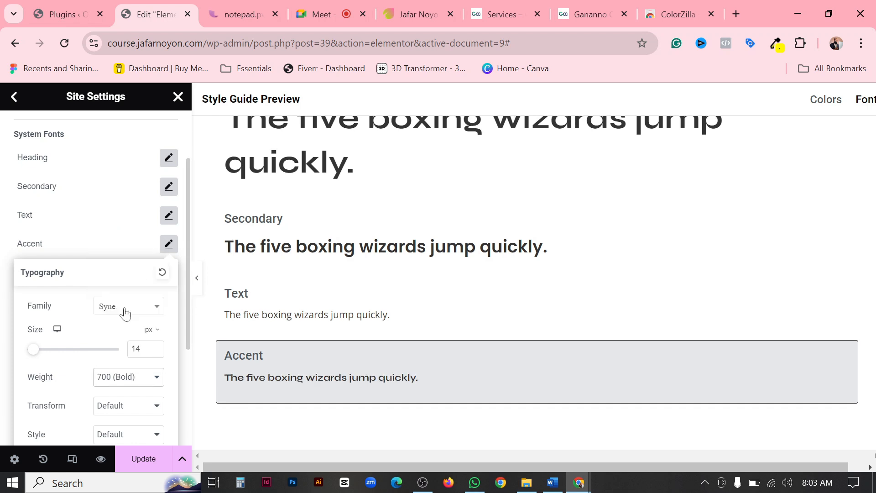
{"action": "scroll", "coordinate": [167, 425], "scroll_direction": "down", "scroll_amount": 10}
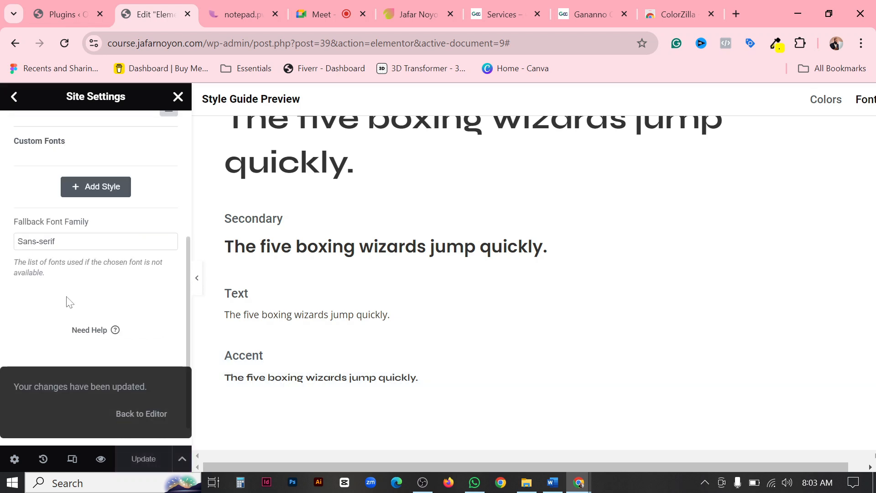
{"action": "scroll", "coordinate": [154, 274], "scroll_direction": "up", "scroll_amount": 5}
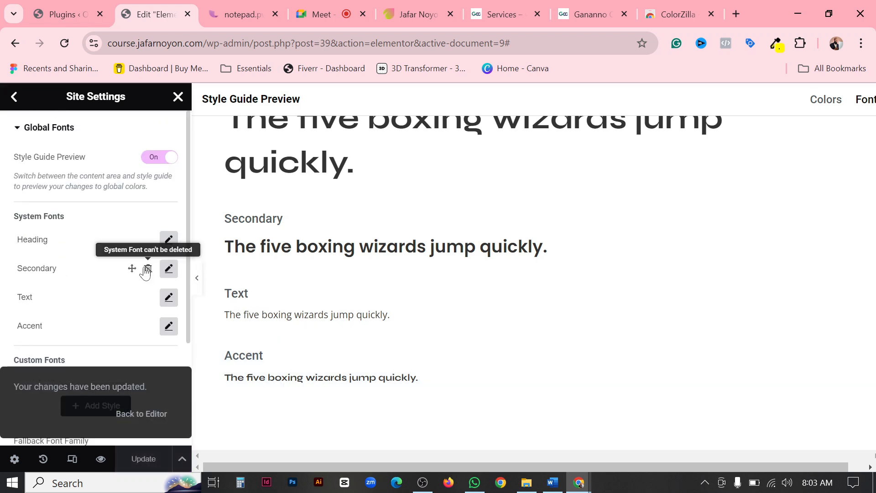
{"action": "scroll", "coordinate": [152, 260], "scroll_direction": "down", "scroll_amount": 2}
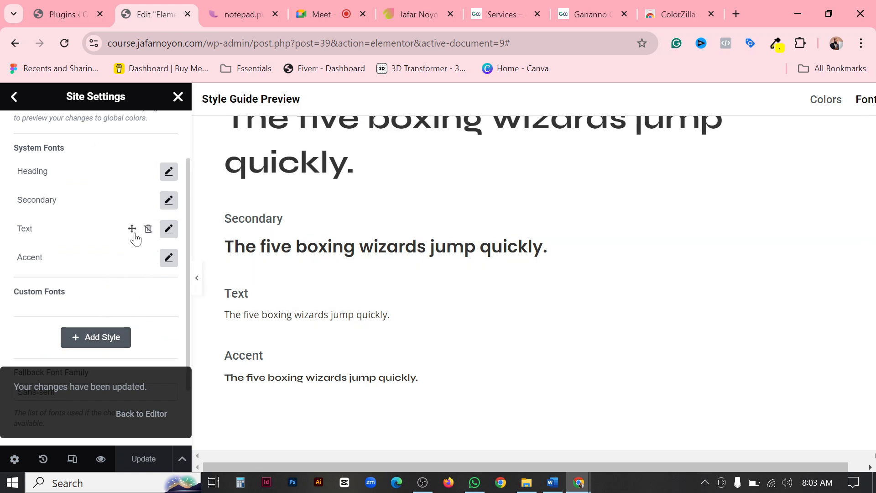
Leave Global Fonts for the Site Settings overview, look through its categories, and switch to the online notepad to check the task list.
{"action": "left_click", "coordinate": [15, 96]}
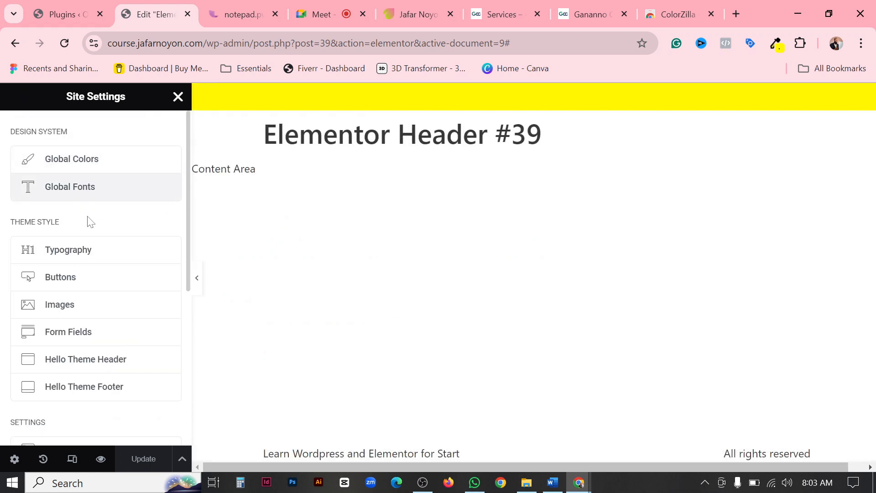
{"action": "scroll", "coordinate": [109, 347], "scroll_direction": "down", "scroll_amount": 2}
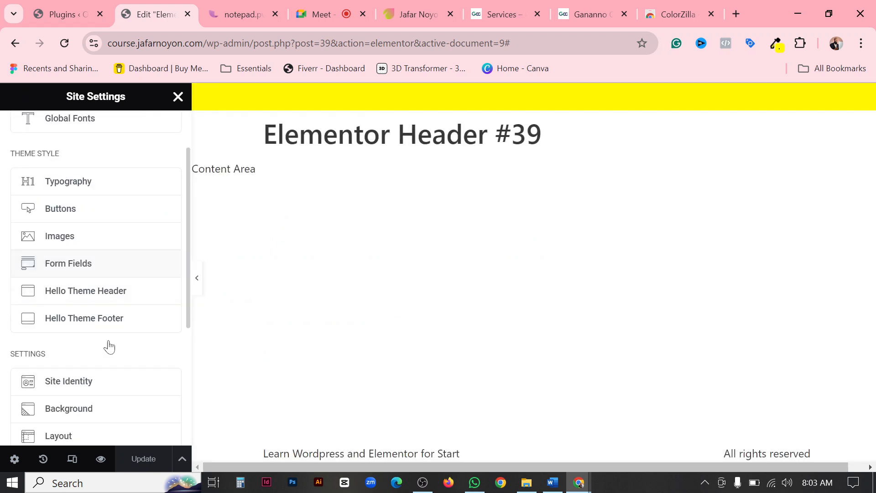
{"action": "scroll", "coordinate": [109, 346], "scroll_direction": "down", "scroll_amount": 2}
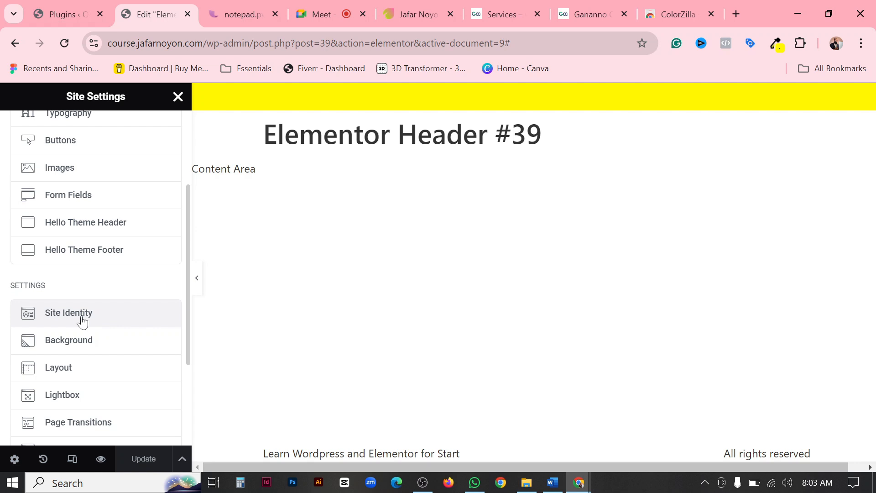
{"action": "left_click", "coordinate": [234, 16]}
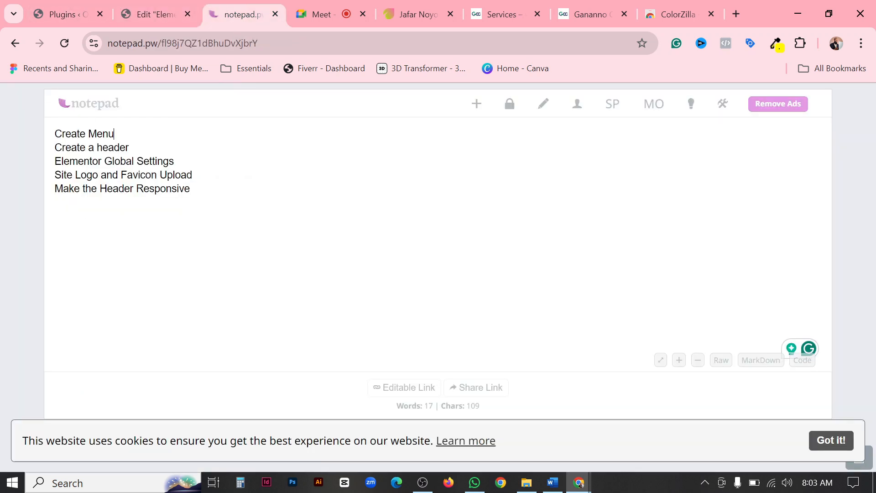
Review the Site Logo and Favicon Upload task in the notepad and look through the Site Settings categories in the Elementor editor.
{"action": "left_click_drag", "start_coordinate": [54, 175], "coordinate": [193, 176]}
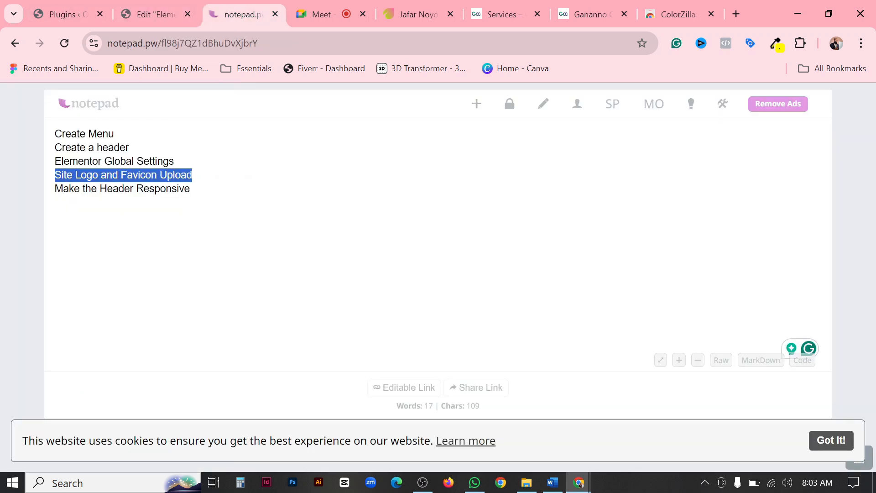
{"action": "left_click", "coordinate": [194, 175]}
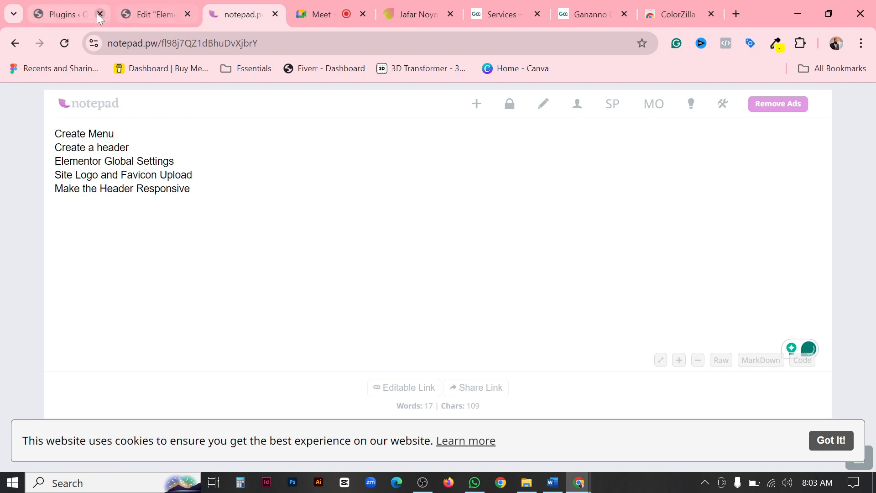
{"action": "left_click", "coordinate": [143, 15]}
{"action": "left_click", "coordinate": [61, 13]}
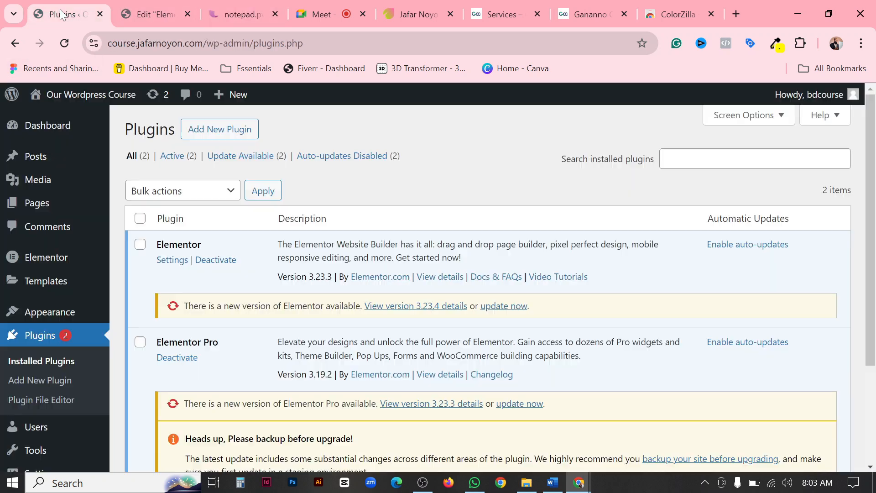
{"action": "left_click", "coordinate": [161, 6]}
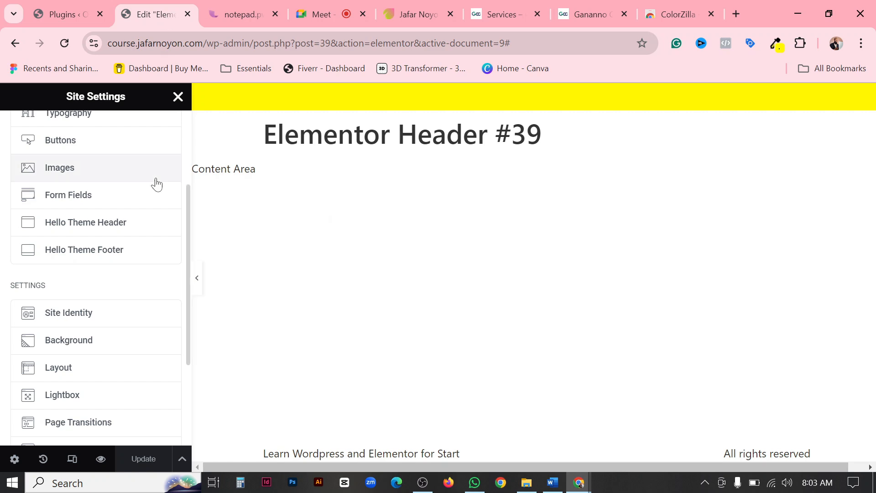
{"action": "scroll", "coordinate": [108, 286], "scroll_direction": "down", "scroll_amount": 2}
{"action": "scroll", "coordinate": [119, 283], "scroll_direction": "up", "scroll_amount": 5}
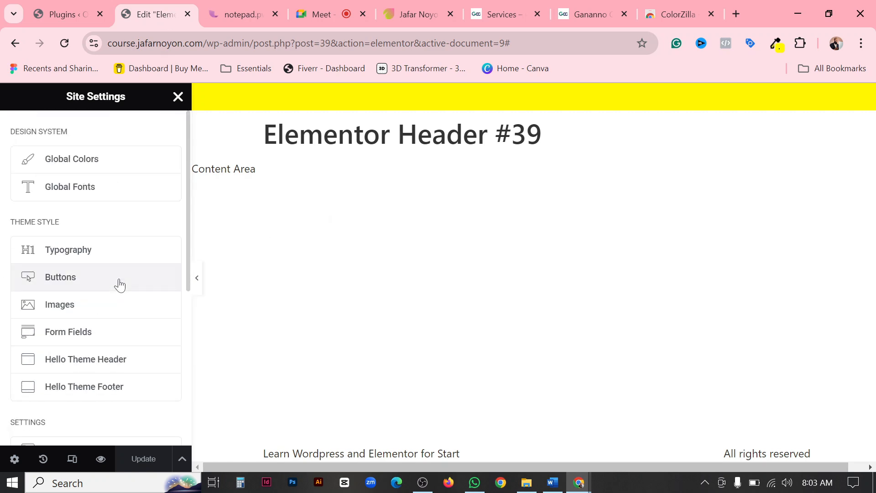
Compare the favicons of the open Ganaano, portfolio, Google Meet and notepad pages, closing the portfolio site's side menu.
{"action": "left_click", "coordinate": [579, 13]}
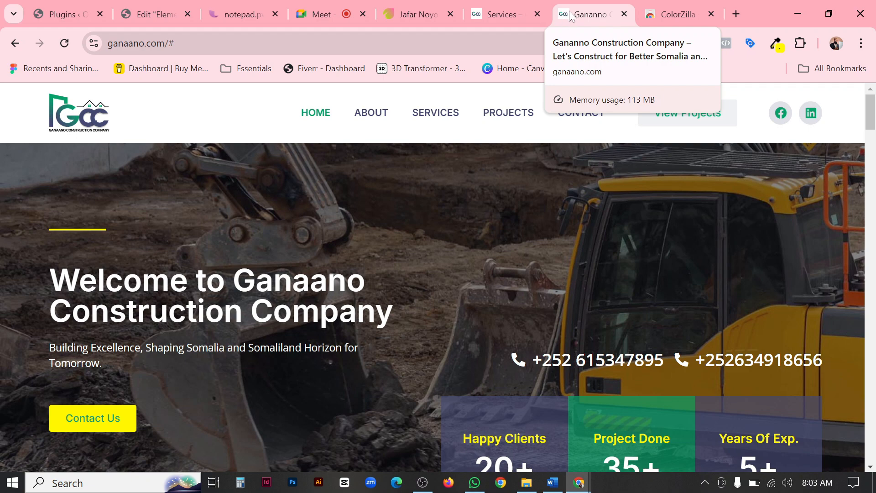
{"action": "left_click", "coordinate": [426, 14]}
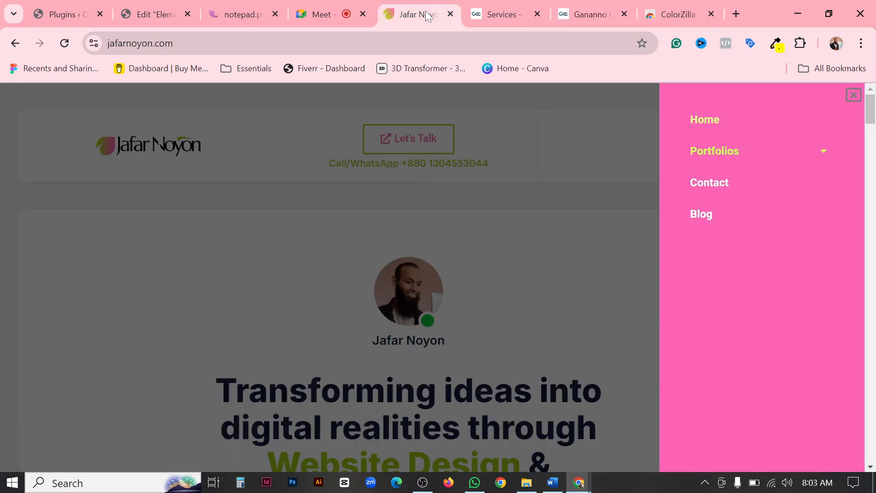
{"action": "left_click", "coordinate": [853, 93]}
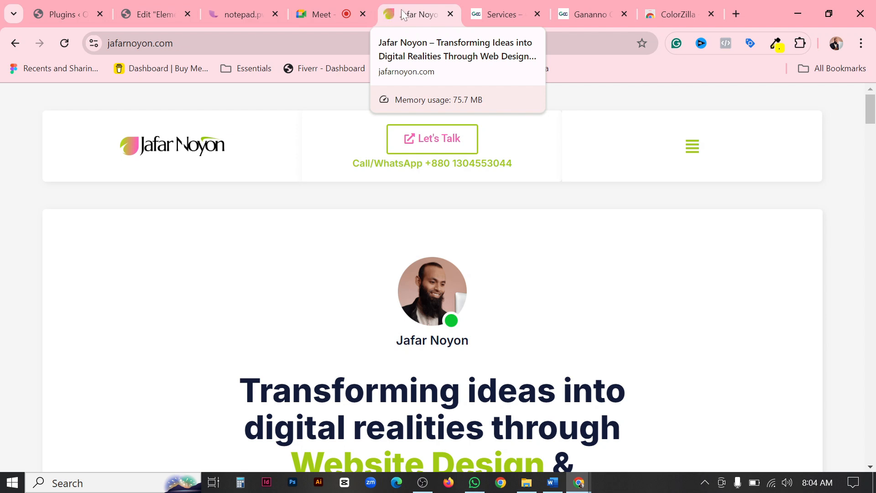
{"action": "left_click", "coordinate": [328, 15]}
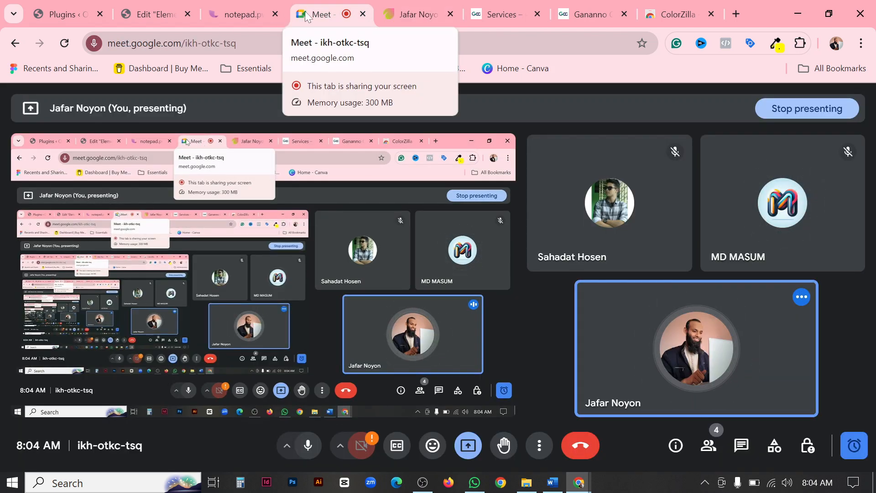
{"action": "left_click", "coordinate": [227, 17]}
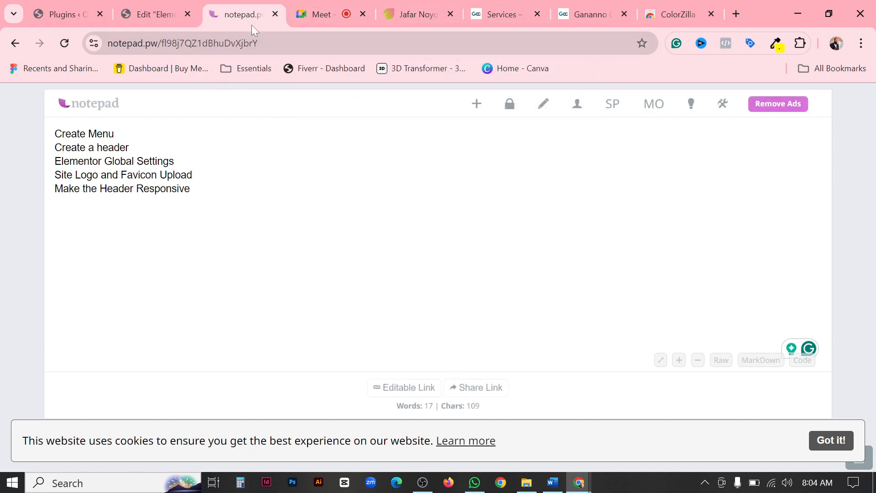
Search Google for "favicon size" in a new browser tab.
{"action": "left_click", "coordinate": [744, 17]}
{"action": "type", "text": "f"}
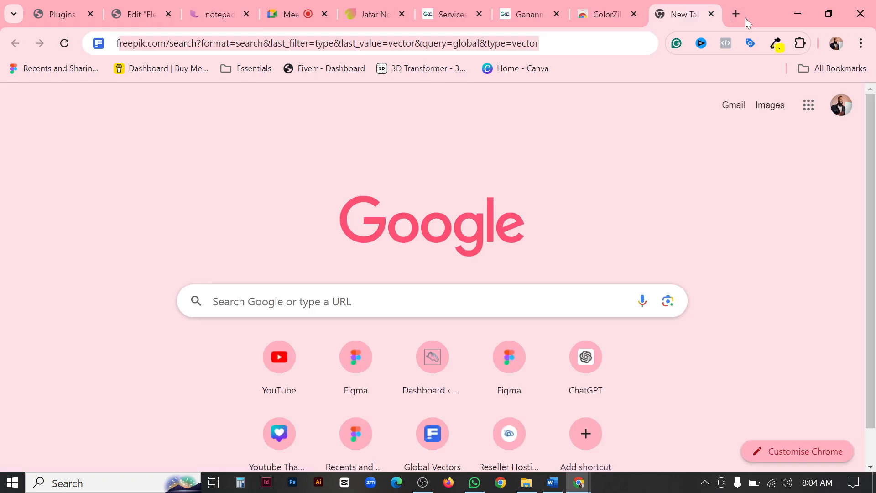
{"action": "type", "text": "avicon "}
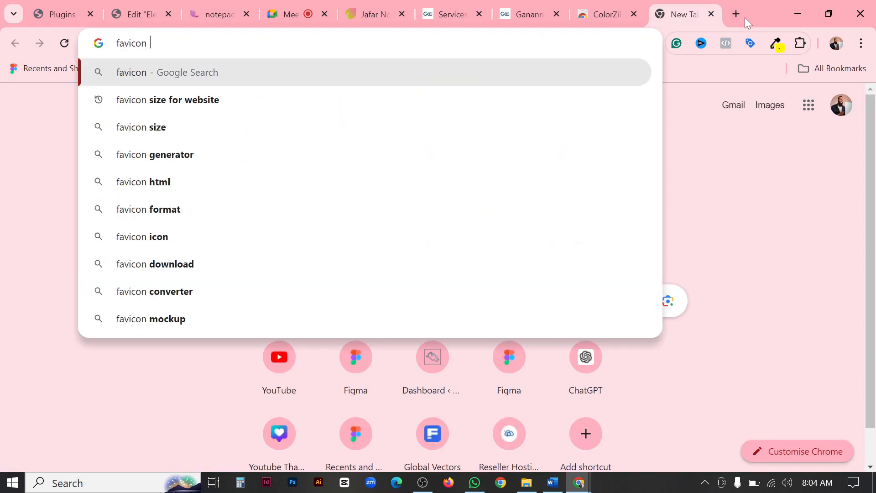
{"action": "type", "text": "size"}
{"action": "key", "text": "Return"}
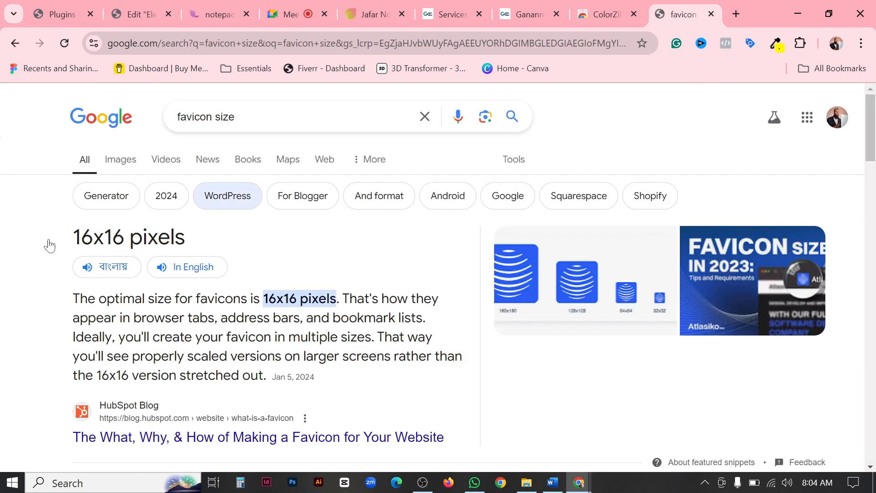
Examine the recommended favicon dimensions and the related questions in the Google results for favicon size.
{"action": "left_click_drag", "start_coordinate": [64, 242], "coordinate": [130, 238]}
{"action": "left_click", "coordinate": [227, 240]}
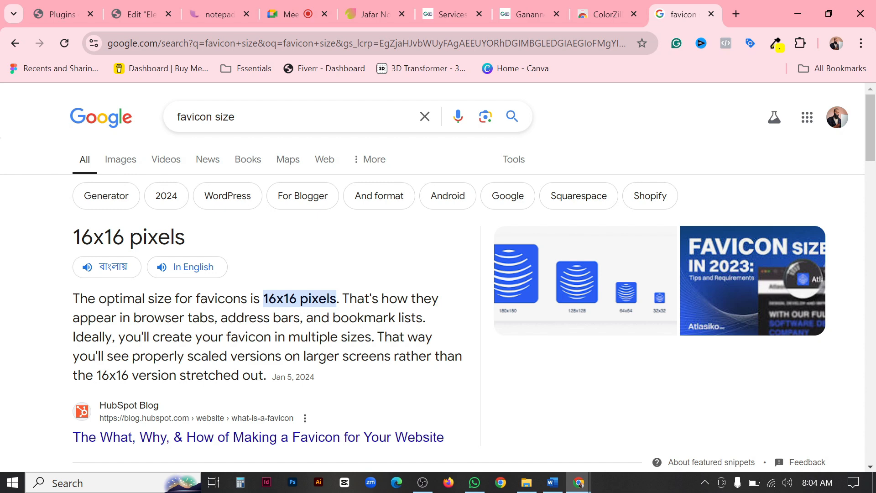
{"action": "scroll", "coordinate": [297, 301], "scroll_direction": "down", "scroll_amount": 5}
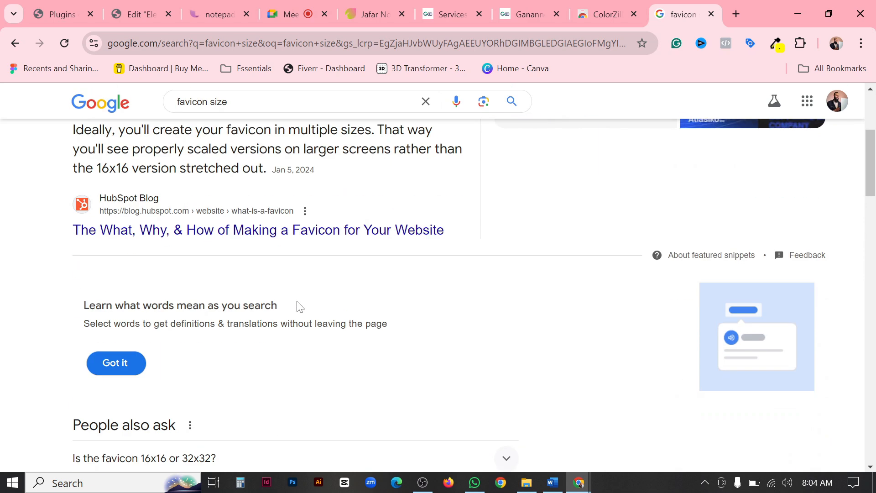
{"action": "scroll", "coordinate": [297, 306], "scroll_direction": "down", "scroll_amount": 3}
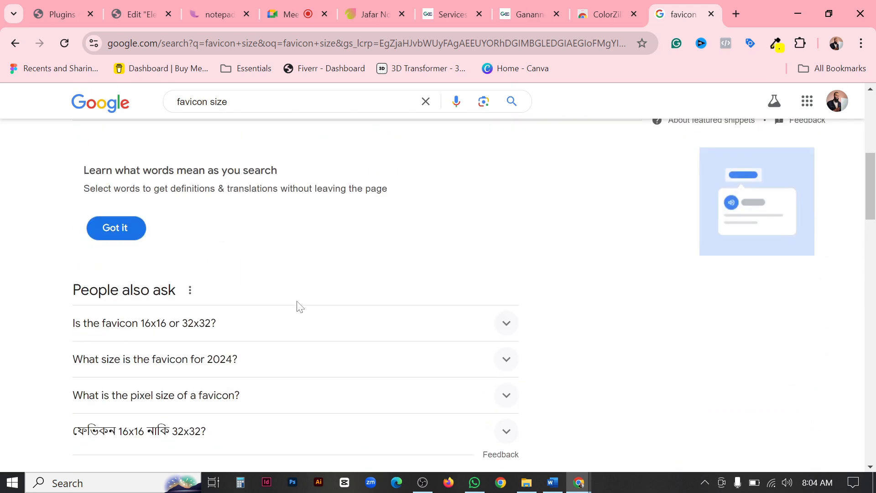
{"action": "scroll", "coordinate": [205, 326], "scroll_direction": "down", "scroll_amount": 1}
{"action": "right_click", "coordinate": [204, 325]}
{"action": "left_click", "coordinate": [533, 306]}
{"action": "scroll", "coordinate": [554, 306], "scroll_direction": "up", "scroll_amount": 6}
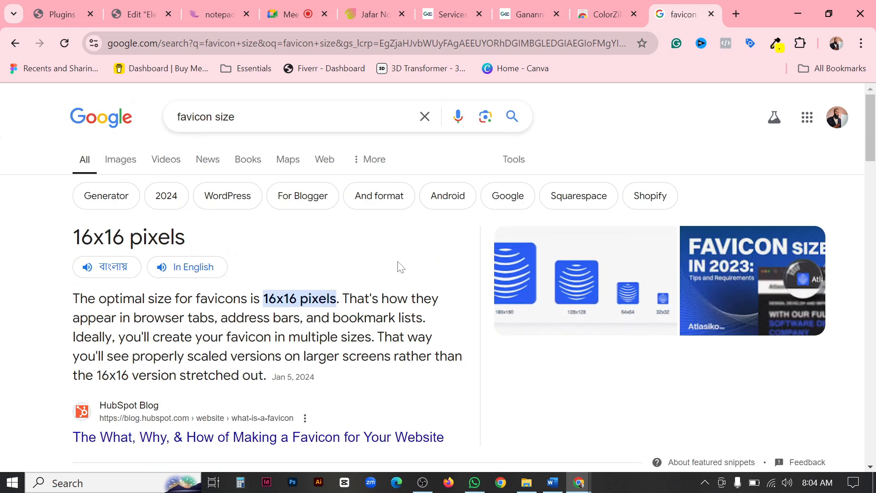
Switch to the Ganaano site and look through the browser extensions already installed in Chrome.
{"action": "left_click", "coordinate": [49, 16]}
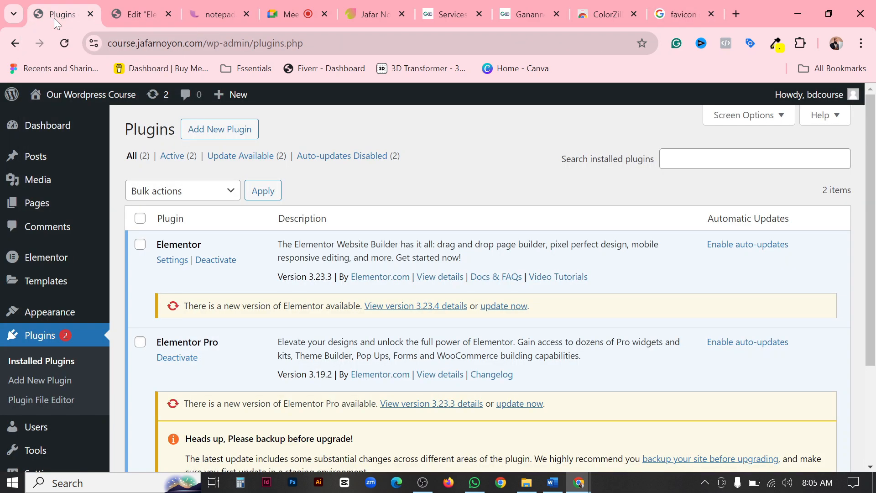
{"action": "left_click", "coordinate": [130, 5]}
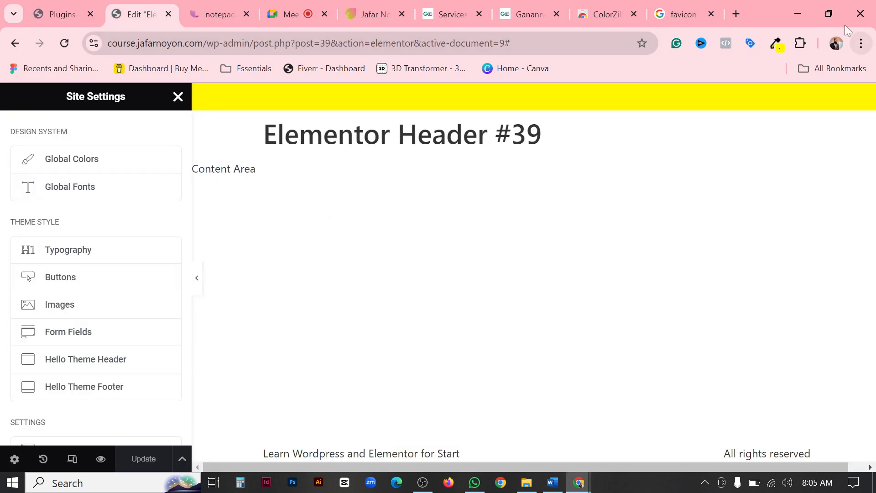
{"action": "left_click", "coordinate": [682, 14]}
{"action": "left_click", "coordinate": [521, 13]}
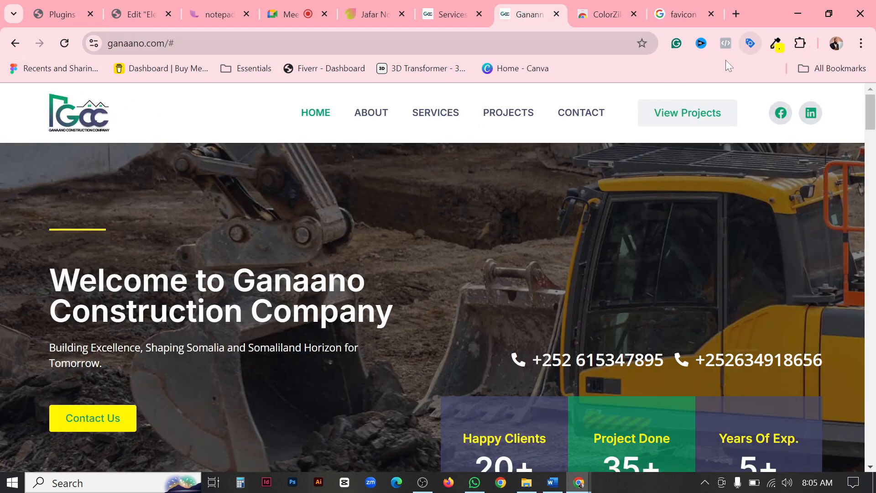
{"action": "left_click", "coordinate": [800, 44]}
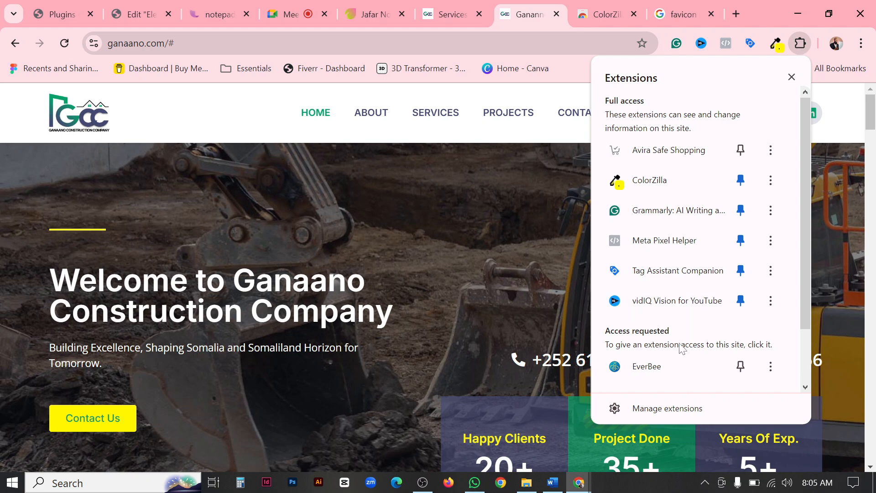
{"action": "scroll", "coordinate": [683, 242], "scroll_direction": "down", "scroll_amount": 3}
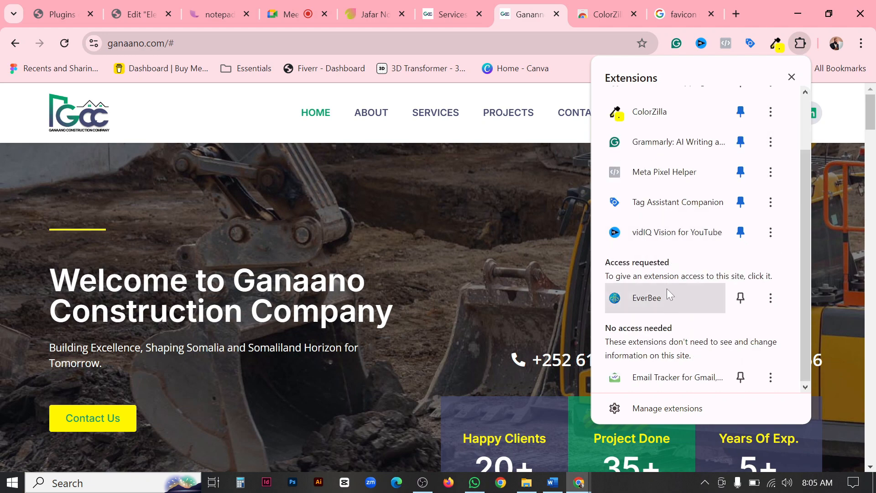
{"action": "scroll", "coordinate": [710, 172], "scroll_direction": "up", "scroll_amount": 3}
{"action": "left_click", "coordinate": [798, 45]}
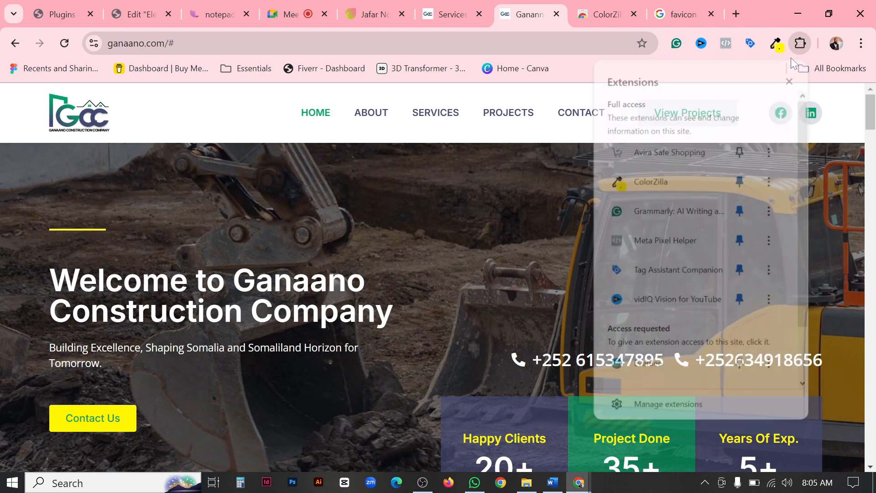
Go to the Chrome Web Store through Chrome's extension management page and search it for "css piper".
{"action": "left_click", "coordinate": [797, 46]}
{"action": "scroll", "coordinate": [671, 364], "scroll_direction": "down", "scroll_amount": 3}
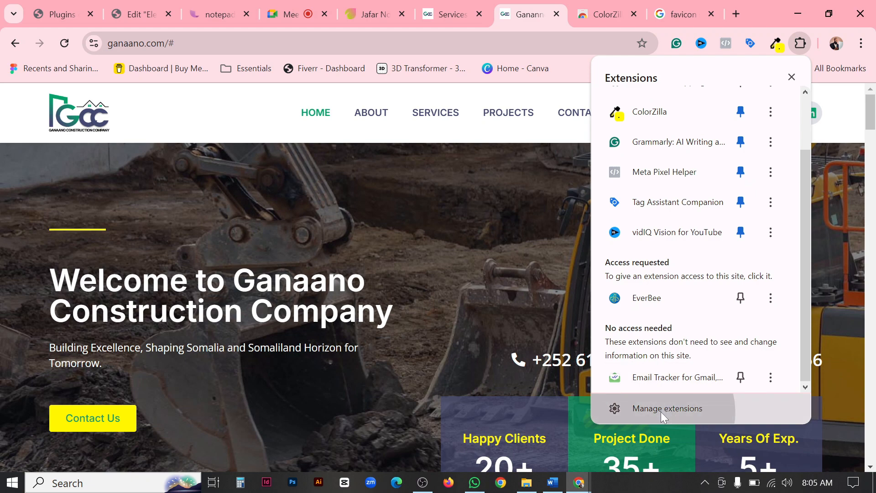
{"action": "left_click", "coordinate": [661, 411]}
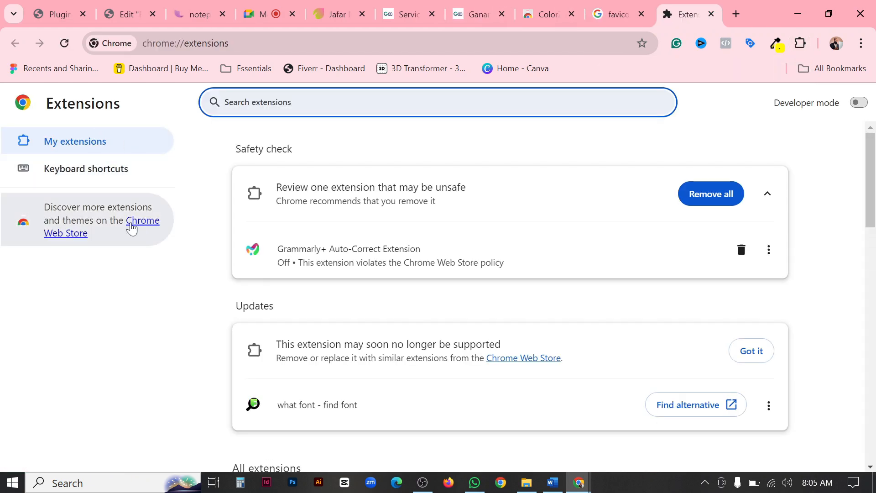
{"action": "left_click", "coordinate": [133, 223]}
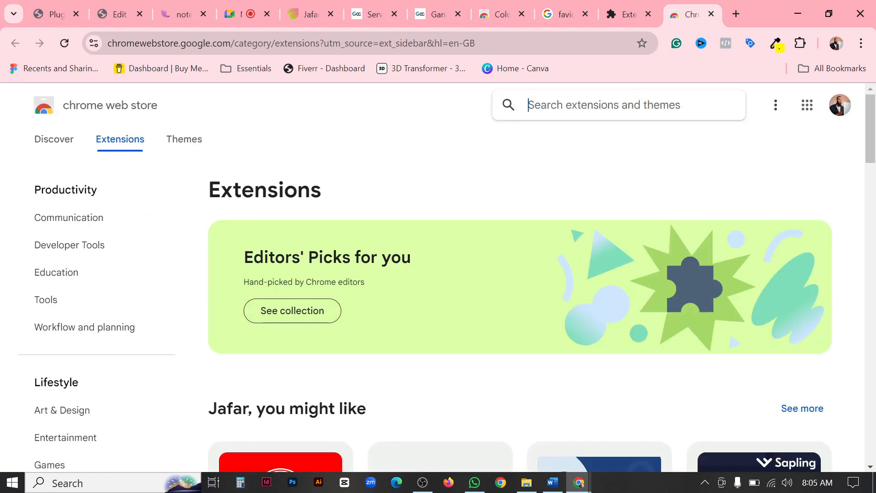
{"action": "type", "text": "css"}
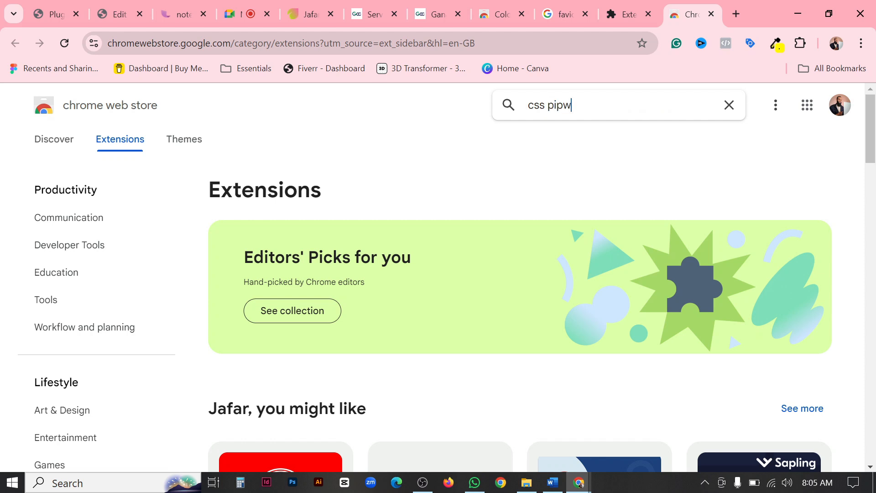
{"action": "type", "text": "piper"}
{"action": "key", "text": "Return"}
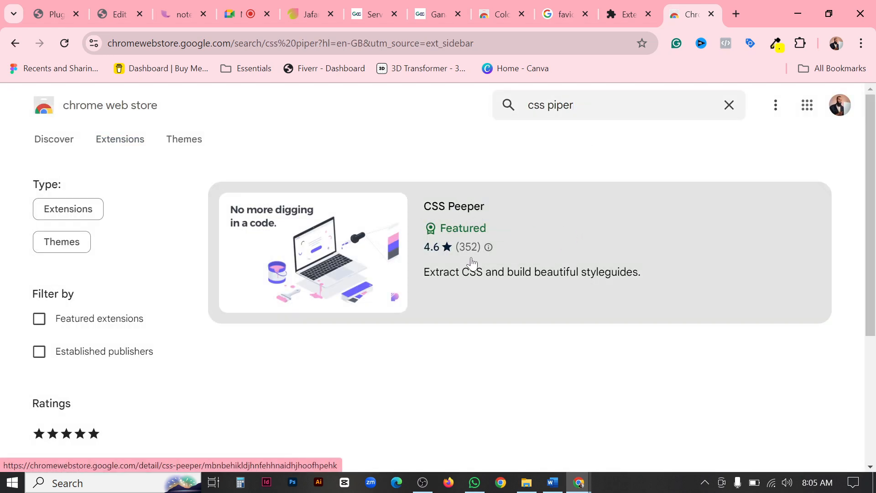
Add the CSS Peeper extension to Chrome and dismiss the installation notice.
{"action": "left_click", "coordinate": [338, 258]}
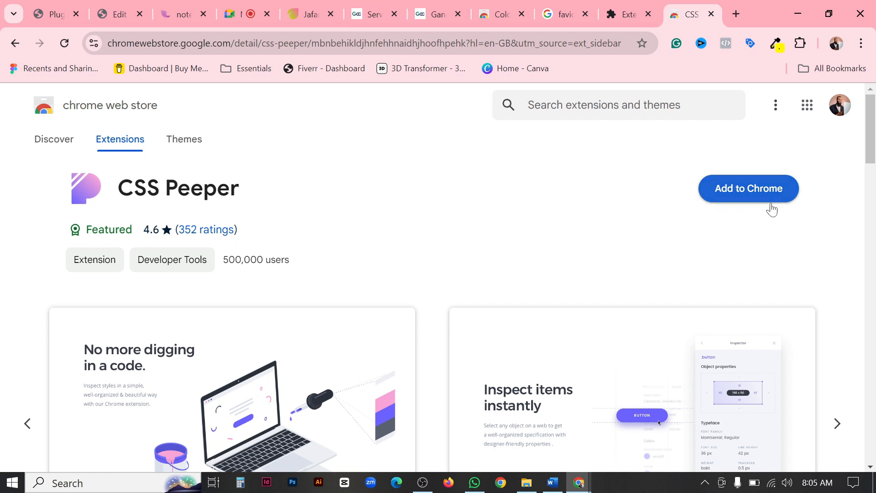
{"action": "left_click", "coordinate": [767, 191]}
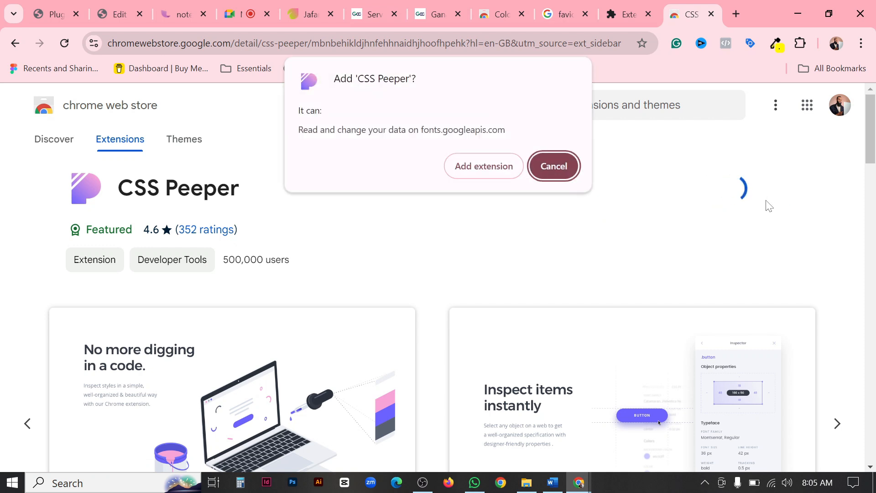
{"action": "left_click", "coordinate": [497, 169]}
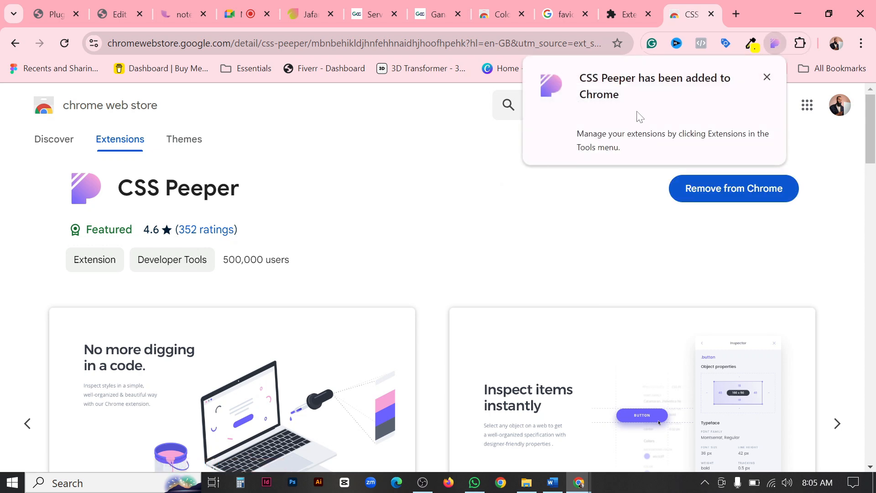
{"action": "left_click", "coordinate": [767, 77]}
Pin the CSS Peeper extension in Chrome and reopen the list of installed extensions.
{"action": "left_click", "coordinate": [801, 43]}
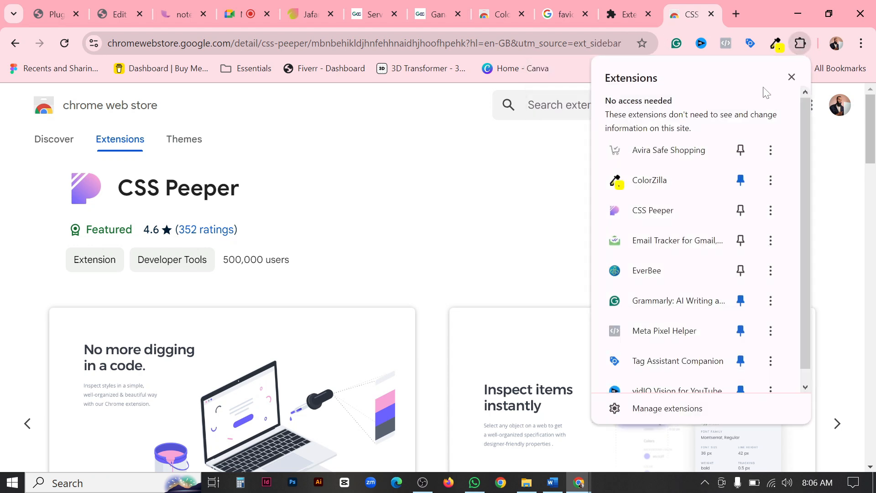
{"action": "left_click", "coordinate": [741, 210]}
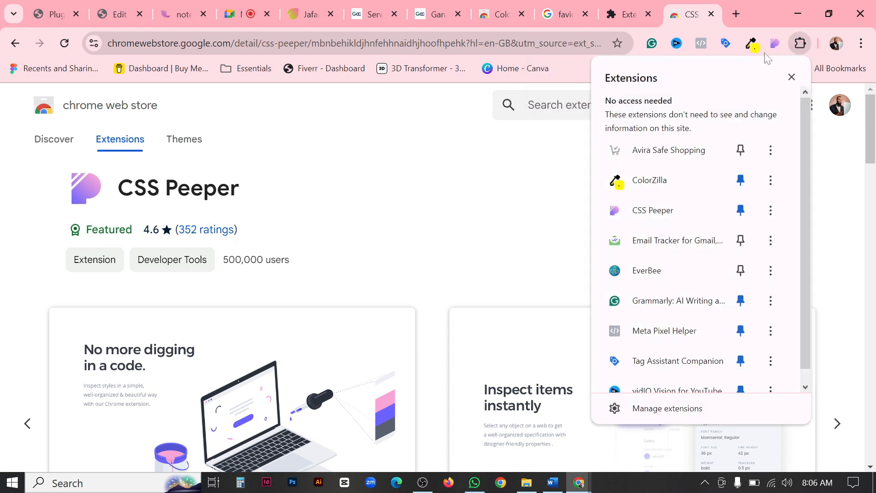
{"action": "left_click", "coordinate": [497, 186]}
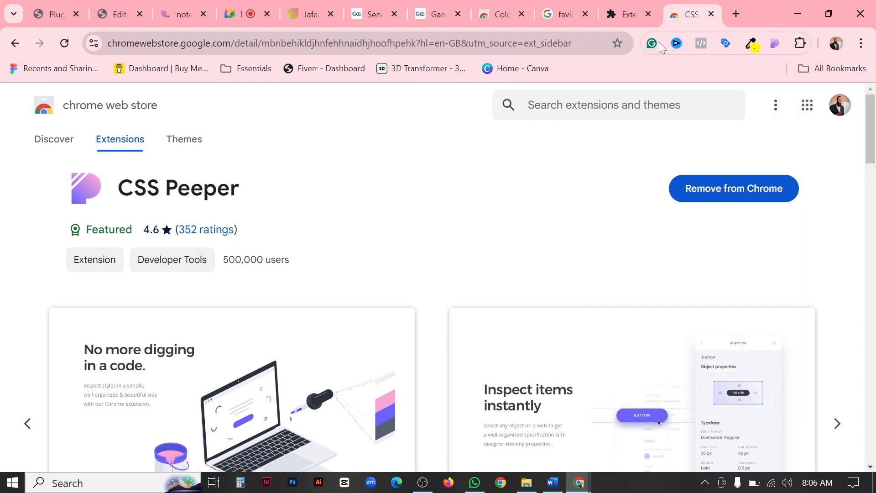
{"action": "left_click", "coordinate": [801, 45]}
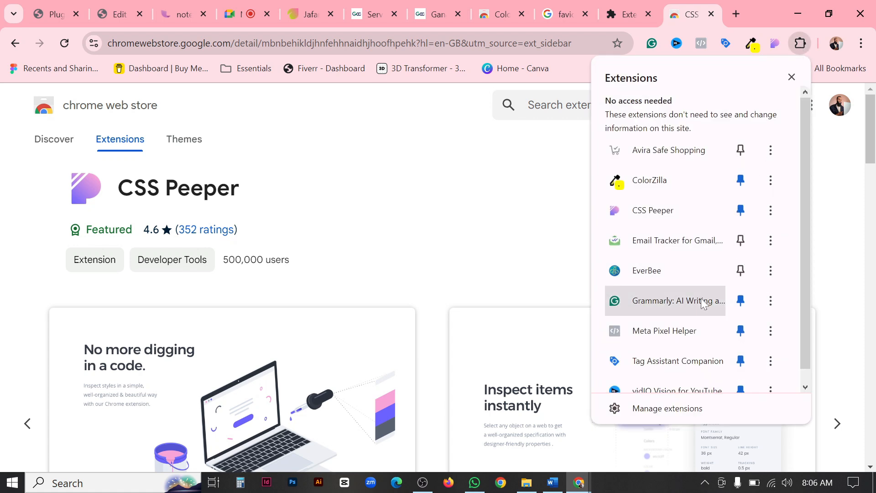
Go to Chrome's extension management page and turn off the Avira Safe Shopping extension.
{"action": "scroll", "coordinate": [702, 299], "scroll_direction": "down", "scroll_amount": 1}
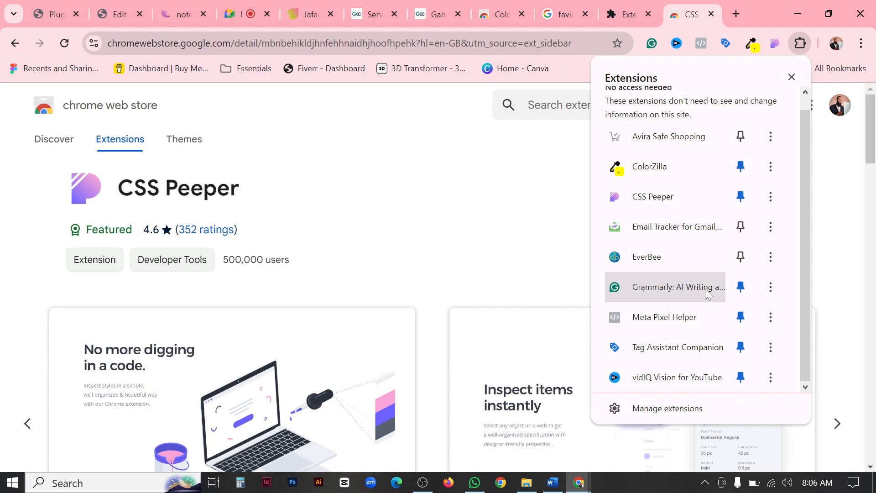
{"action": "left_click", "coordinate": [666, 408]}
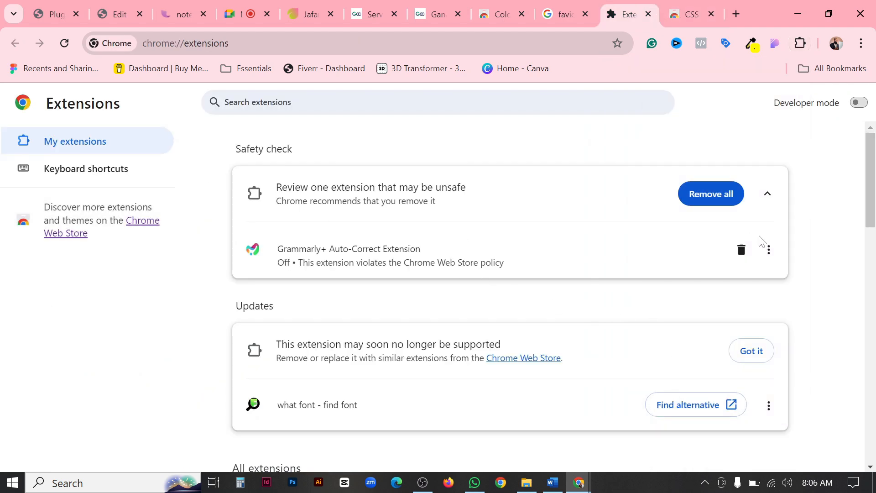
{"action": "scroll", "coordinate": [699, 246], "scroll_direction": "down", "scroll_amount": 8}
{"action": "scroll", "coordinate": [615, 252], "scroll_direction": "up", "scroll_amount": 2}
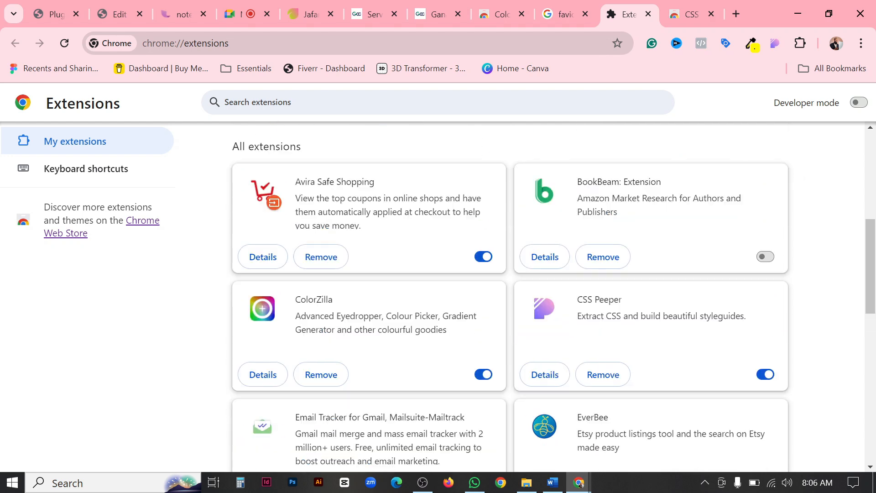
{"action": "scroll", "coordinate": [322, 240], "scroll_direction": "up", "scroll_amount": 1}
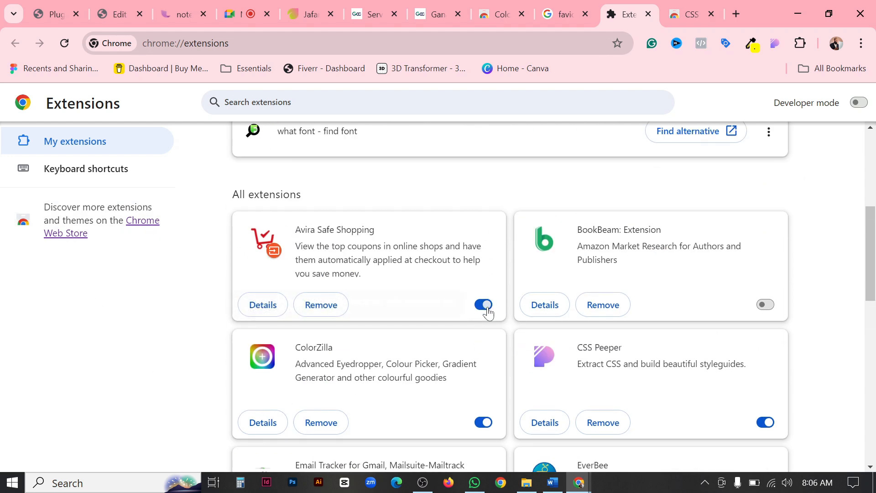
{"action": "left_click", "coordinate": [488, 310]}
Turn off the Grammarly: AI Writing and Grammar Checker extension in the list of all extensions.
{"action": "scroll", "coordinate": [730, 320], "scroll_direction": "down", "scroll_amount": 3}
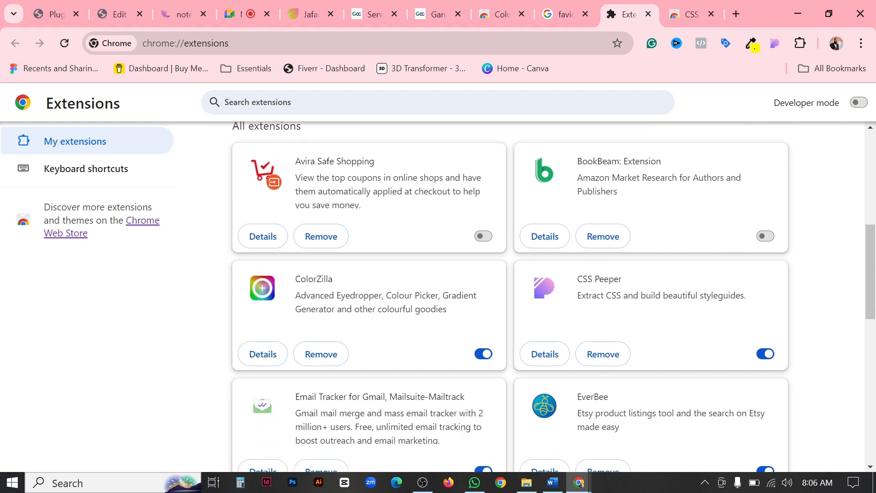
{"action": "scroll", "coordinate": [783, 287], "scroll_direction": "down", "scroll_amount": 2}
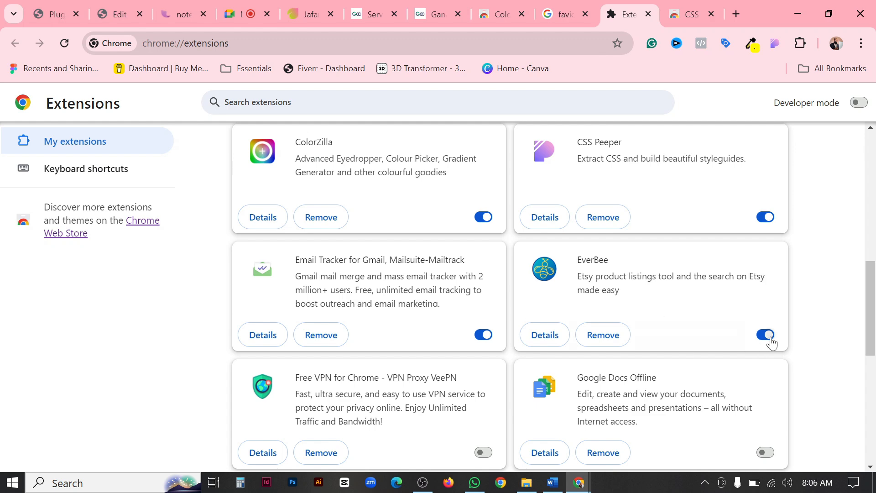
{"action": "scroll", "coordinate": [777, 282], "scroll_direction": "down", "scroll_amount": 3}
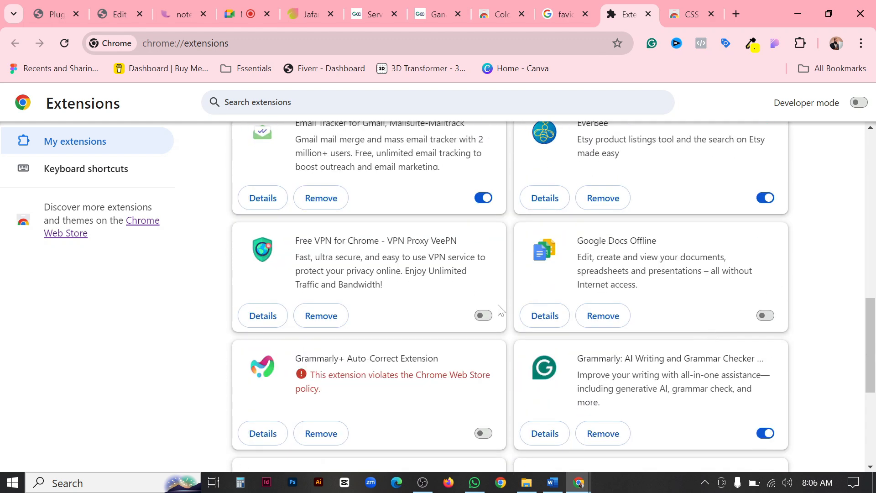
{"action": "scroll", "coordinate": [520, 324], "scroll_direction": "down", "scroll_amount": 1}
{"action": "scroll", "coordinate": [700, 363], "scroll_direction": "down", "scroll_amount": 1}
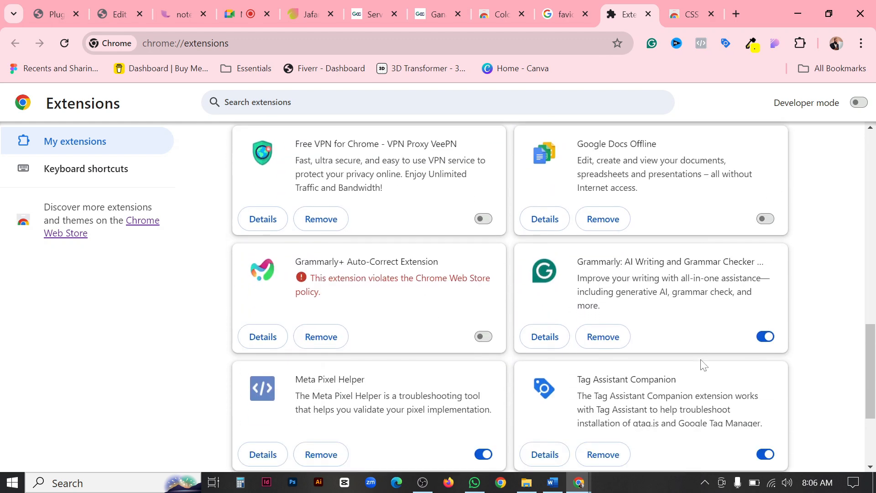
{"action": "left_click", "coordinate": [766, 297]}
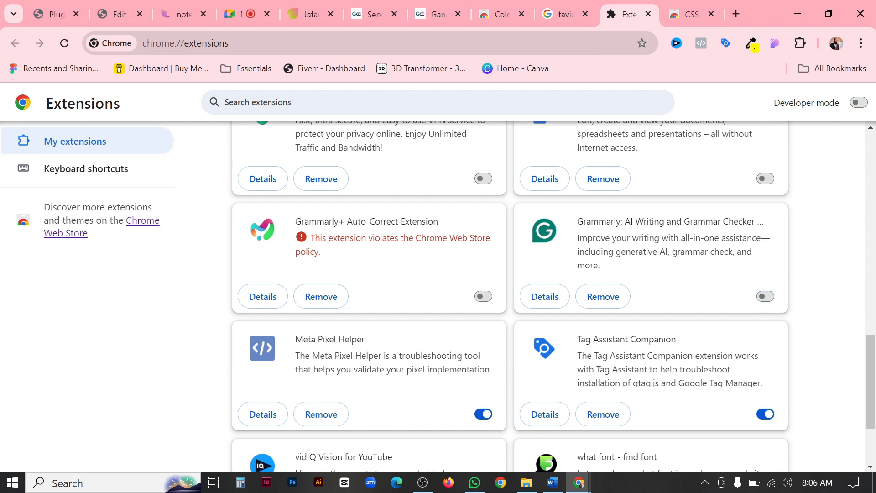
Turn off the Meta Pixel Helper, Tag Assistant Companion and vidIQ Vision for YouTube extensions.
{"action": "scroll", "coordinate": [769, 301], "scroll_direction": "down", "scroll_amount": 1}
{"action": "left_click", "coordinate": [486, 346]}
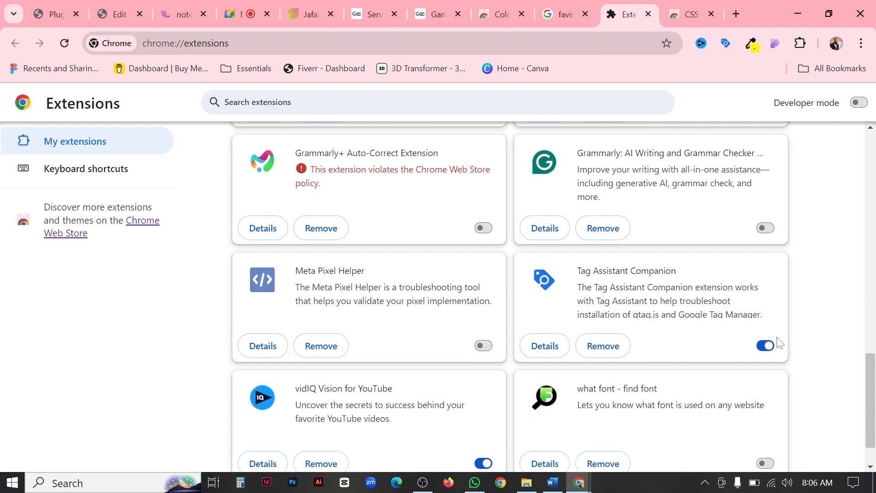
{"action": "left_click", "coordinate": [766, 346]}
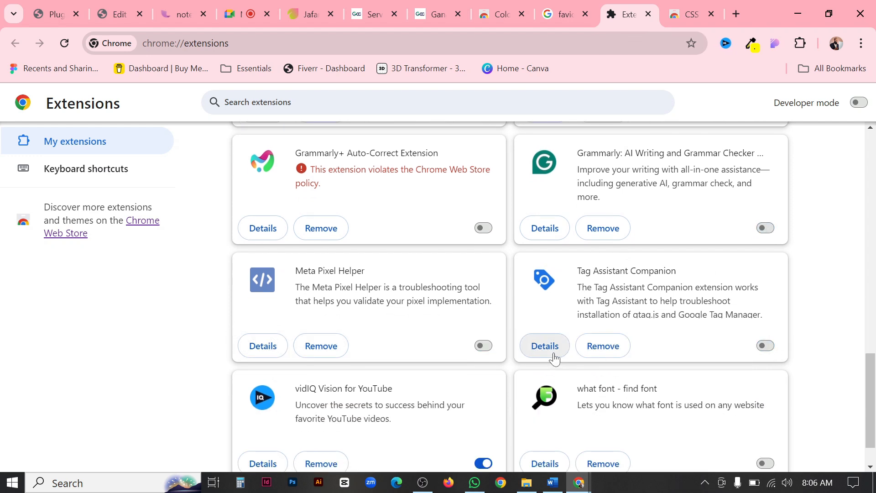
{"action": "scroll", "coordinate": [552, 356], "scroll_direction": "down", "scroll_amount": 1}
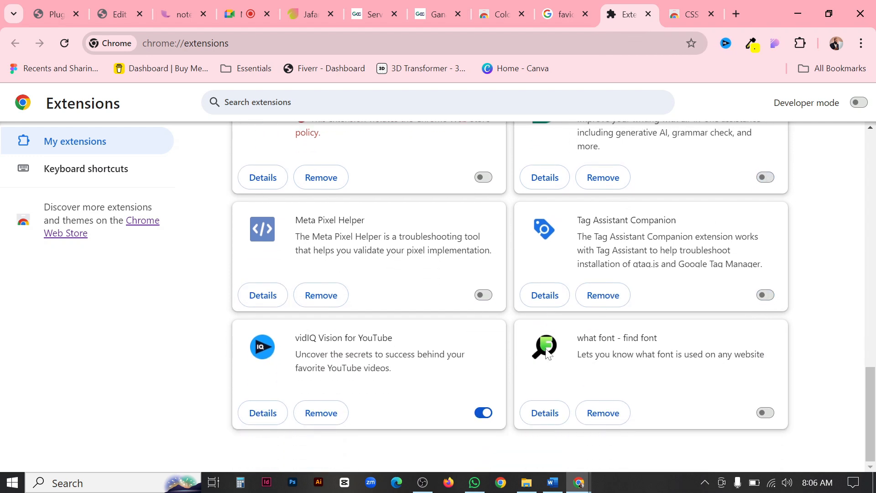
{"action": "left_click", "coordinate": [483, 412]}
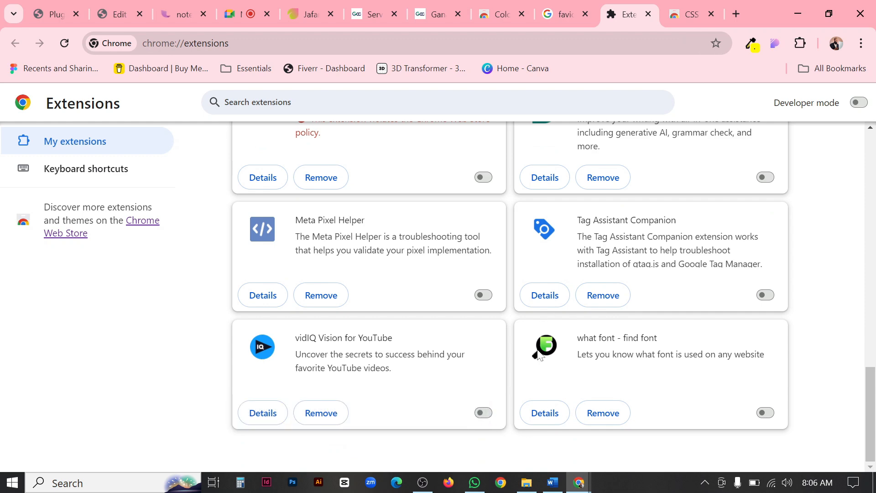
{"action": "scroll", "coordinate": [538, 353], "scroll_direction": "up", "scroll_amount": 20}
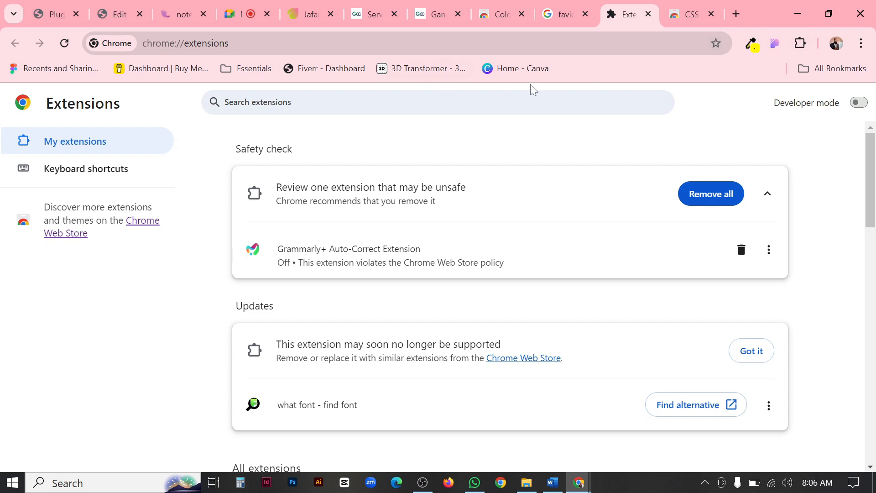
{"action": "left_click", "coordinate": [800, 43]}
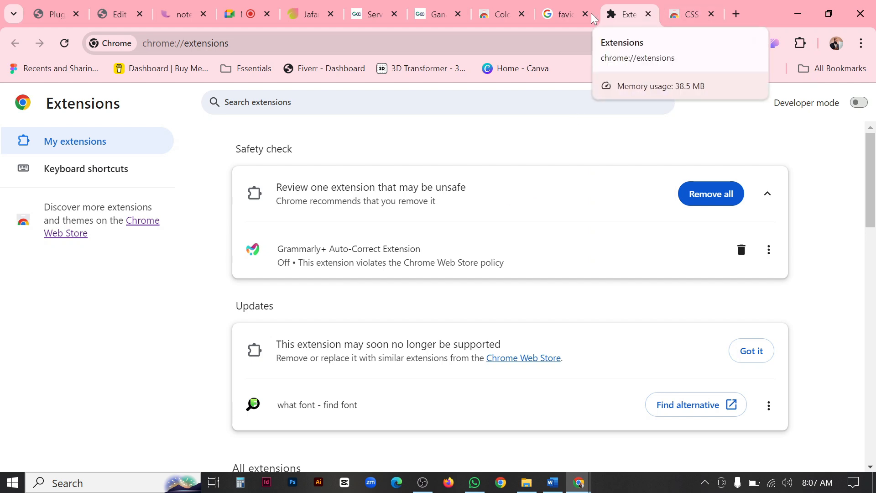
Switch to the Ganaano home page and open CSS Peeper on it.
{"action": "left_click", "coordinate": [435, 14]}
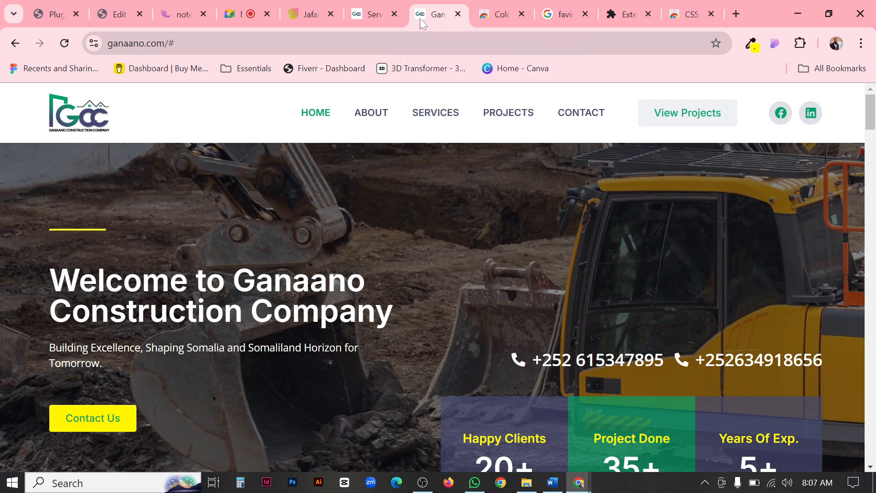
{"action": "left_click_drag", "start_coordinate": [421, 18], "coordinate": [468, 23]}
{"action": "left_click", "coordinate": [773, 42]}
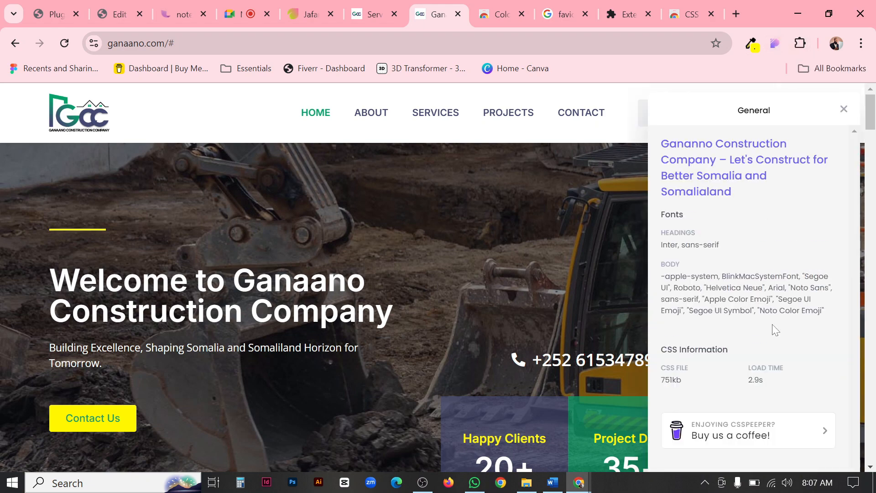
{"action": "scroll", "coordinate": [775, 329], "scroll_direction": "down", "scroll_amount": 5}
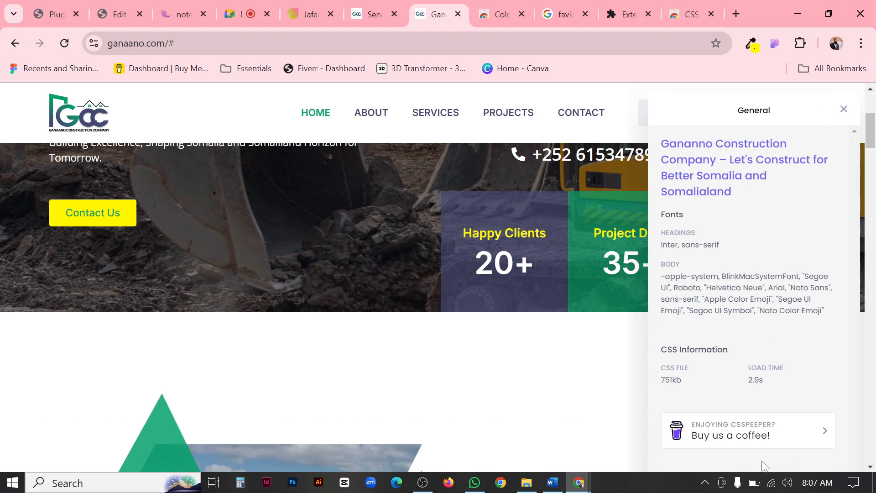
Reduce the Ganaano page zoom to 80% and reopen CSS Peeper so its whole window fits.
{"action": "left_click", "coordinate": [861, 44]}
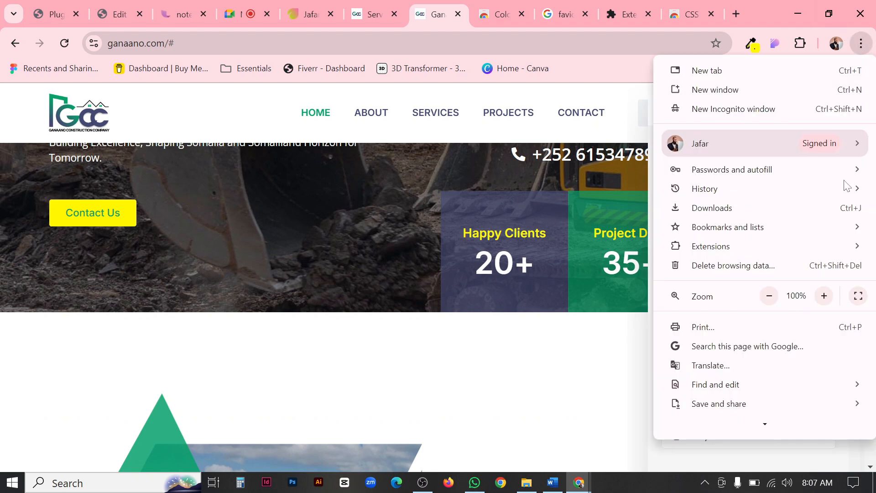
{"action": "left_click", "coordinate": [770, 296]}
{"action": "left_click", "coordinate": [769, 297]}
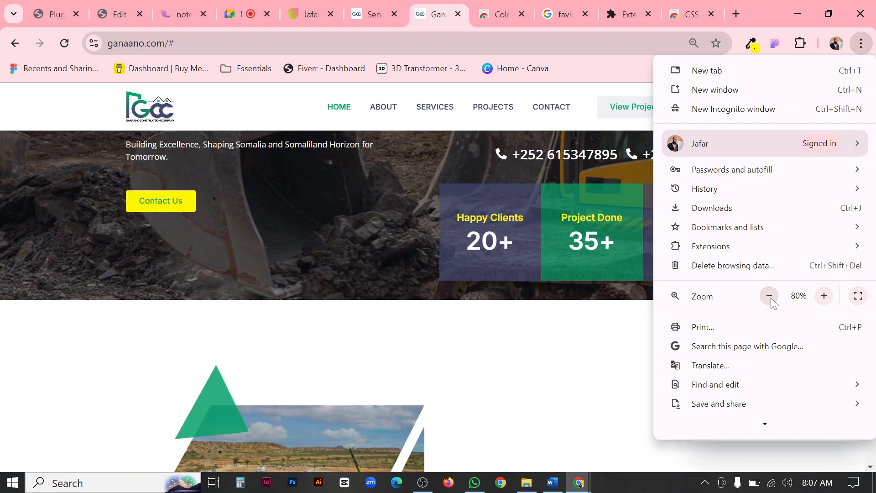
{"action": "left_click", "coordinate": [615, 347]}
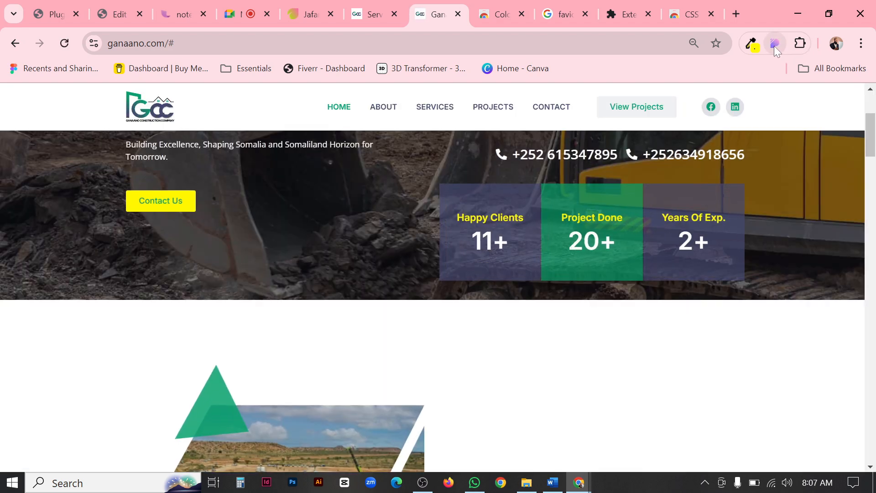
{"action": "left_click", "coordinate": [773, 46]}
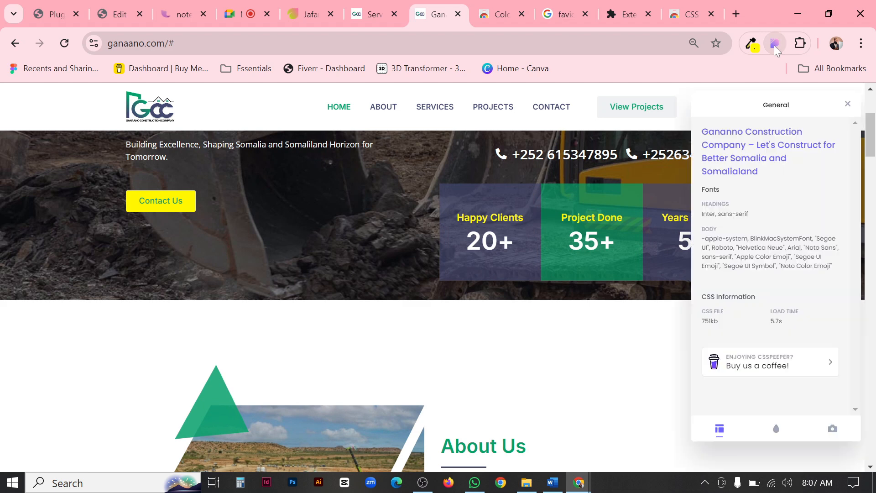
Show the site's assets in CSS Peeper and look through the logo, icons and photos available for export.
{"action": "left_click", "coordinate": [834, 431]}
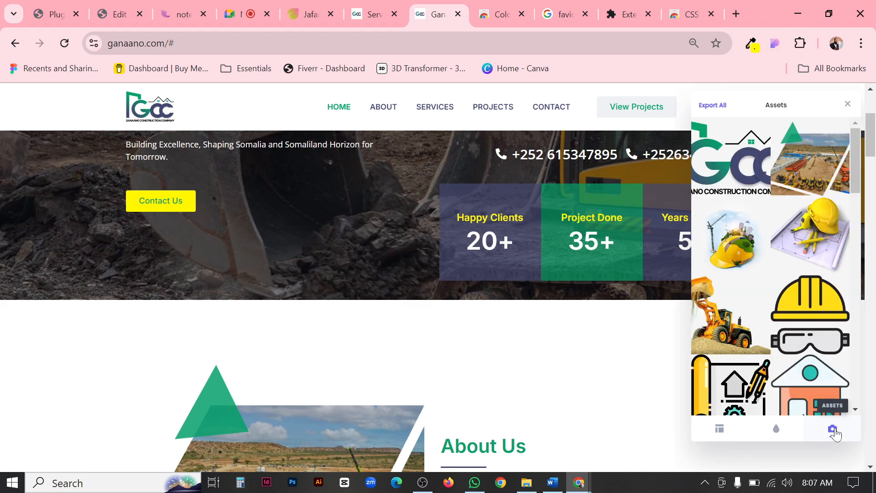
{"action": "scroll", "coordinate": [780, 159], "scroll_direction": "down", "scroll_amount": 2}
{"action": "scroll", "coordinate": [778, 169], "scroll_direction": "down", "scroll_amount": 10}
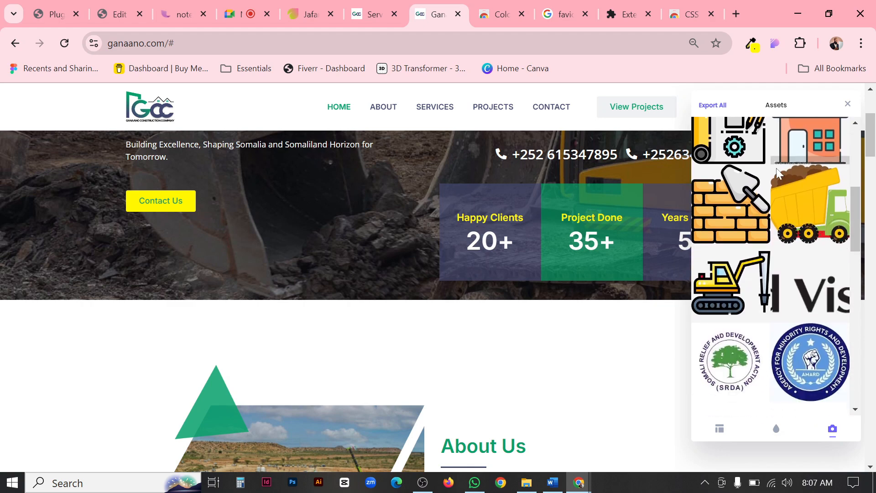
{"action": "scroll", "coordinate": [772, 180], "scroll_direction": "down", "scroll_amount": 5}
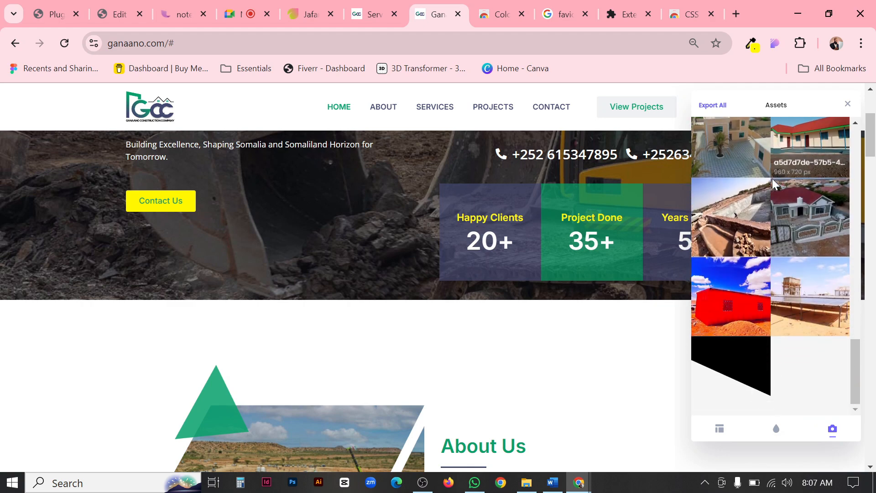
{"action": "scroll", "coordinate": [773, 303], "scroll_direction": "up", "scroll_amount": 8}
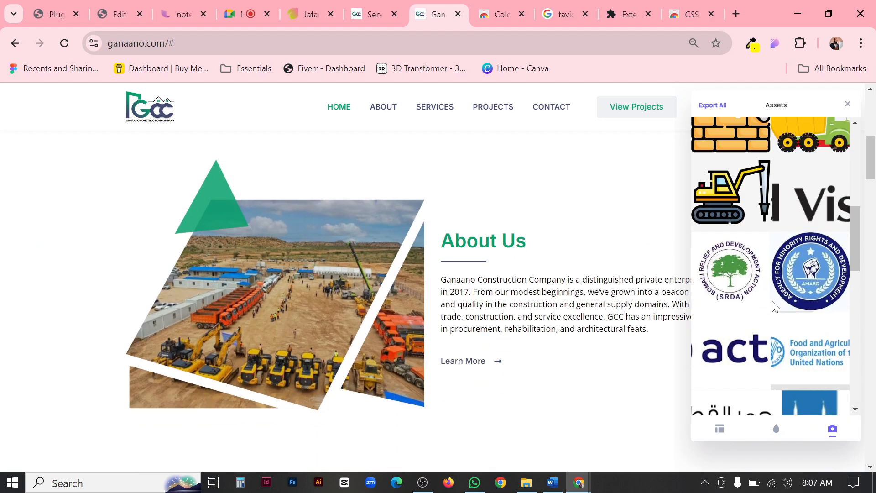
{"action": "scroll", "coordinate": [774, 277], "scroll_direction": "up", "scroll_amount": 5}
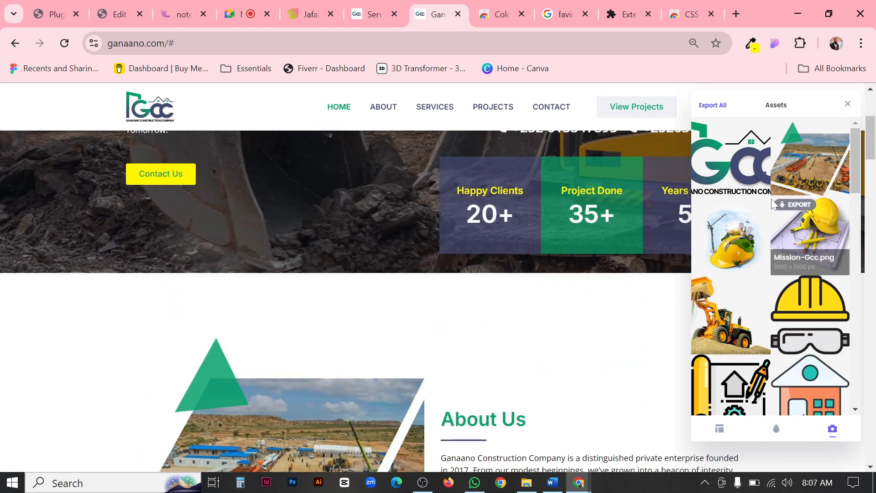
{"action": "scroll", "coordinate": [794, 285], "scroll_direction": "down", "scroll_amount": 3}
{"action": "scroll", "coordinate": [795, 283], "scroll_direction": "down", "scroll_amount": 10}
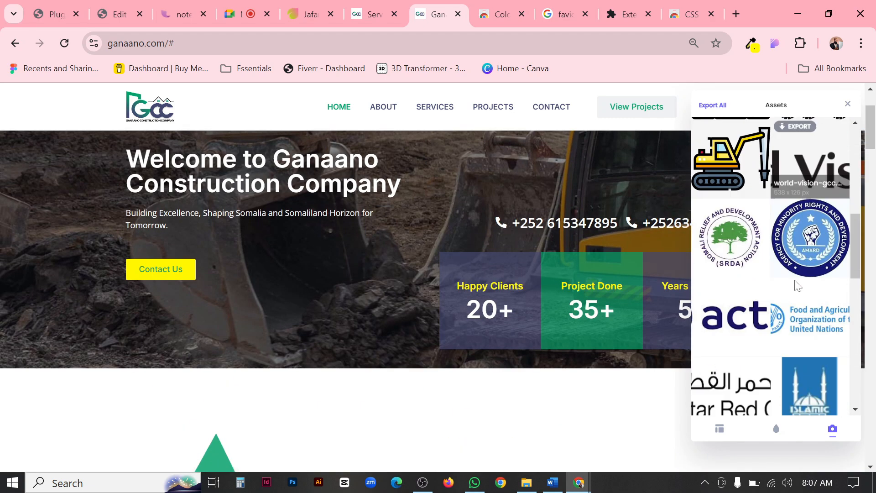
{"action": "scroll", "coordinate": [795, 280], "scroll_direction": "up", "scroll_amount": 5}
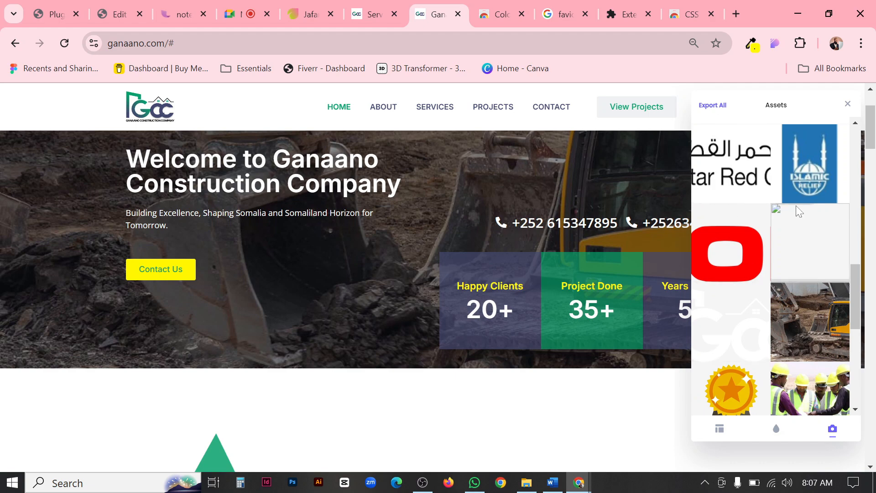
{"action": "scroll", "coordinate": [769, 290], "scroll_direction": "up", "scroll_amount": 4}
{"action": "scroll", "coordinate": [770, 291], "scroll_direction": "up", "scroll_amount": 8}
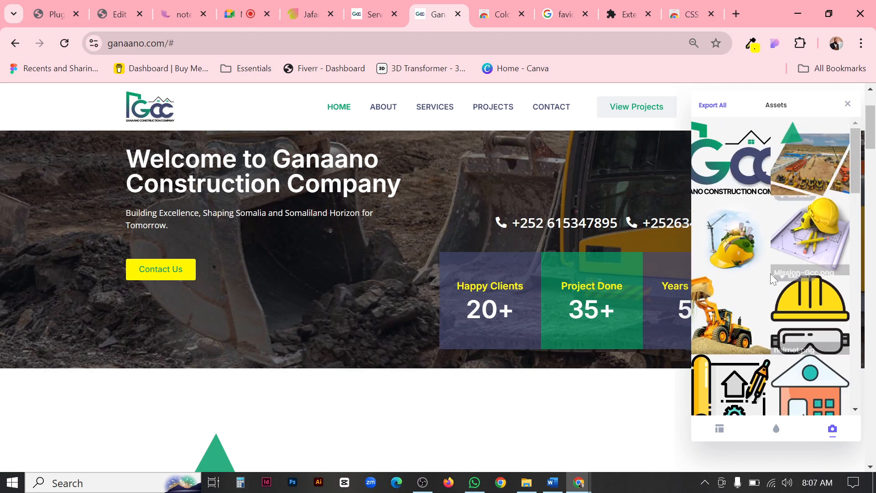
{"action": "mouse_move", "coordinate": [761, 225]}
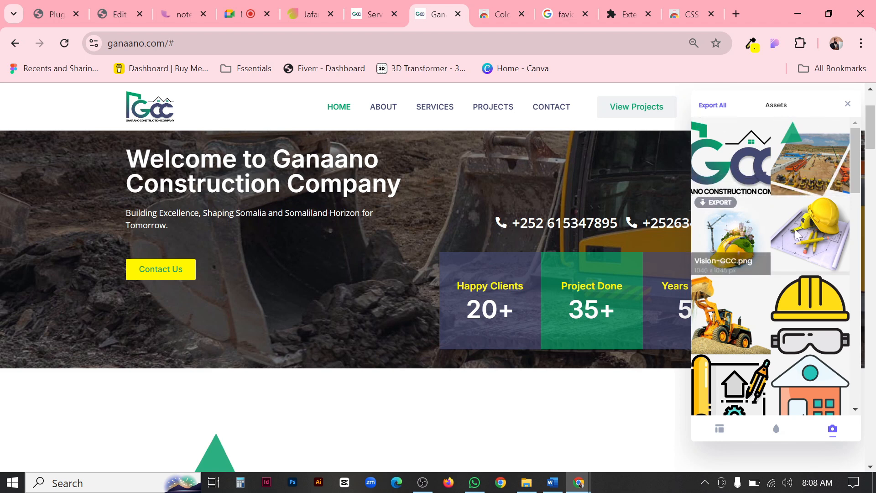
{"action": "mouse_move", "coordinate": [732, 143]}
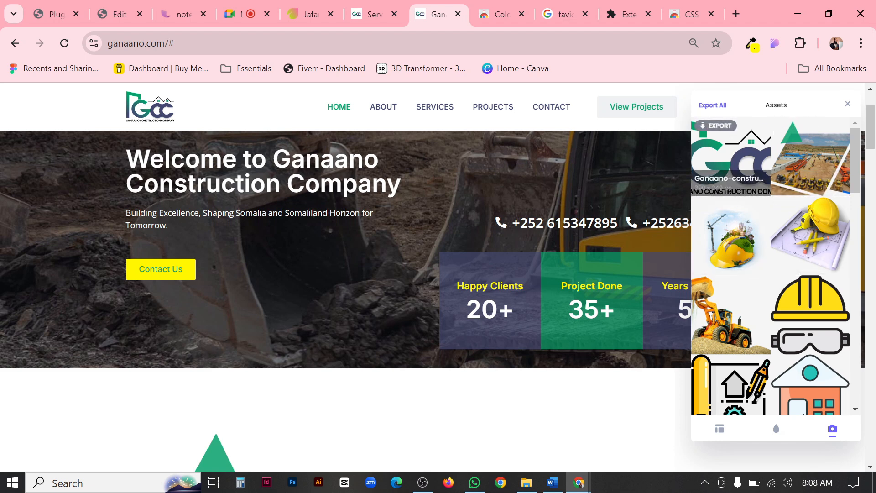
Export all of the site's assets from CSS Peeper, extract assets.zip in the Downloads folder and look through the extracted images.
{"action": "left_click", "coordinate": [722, 111]}
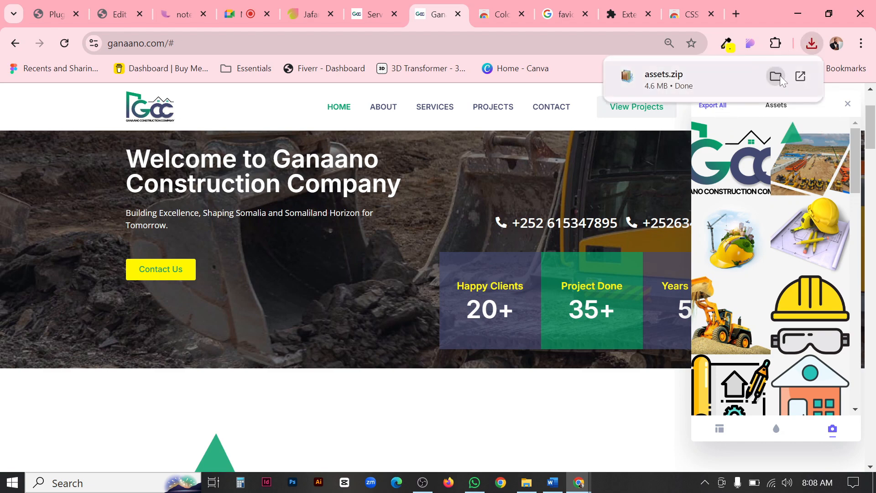
{"action": "left_click", "coordinate": [779, 76]}
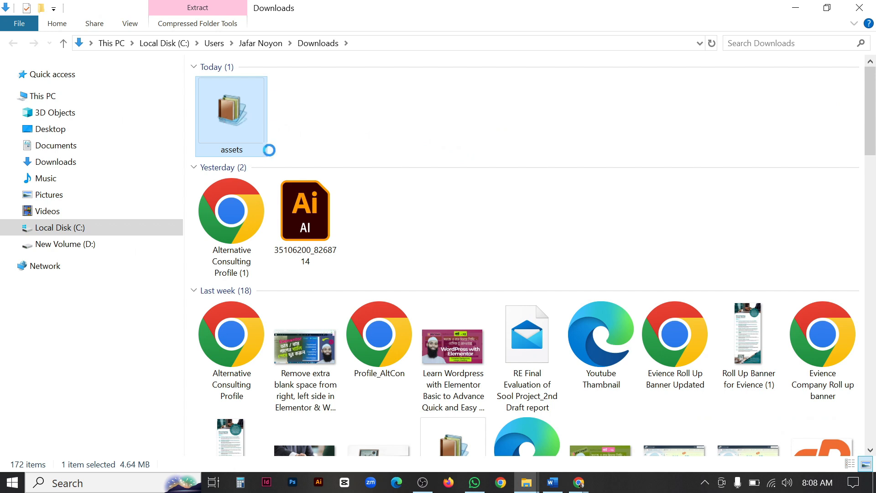
{"action": "key", "text": "shift+F10"}
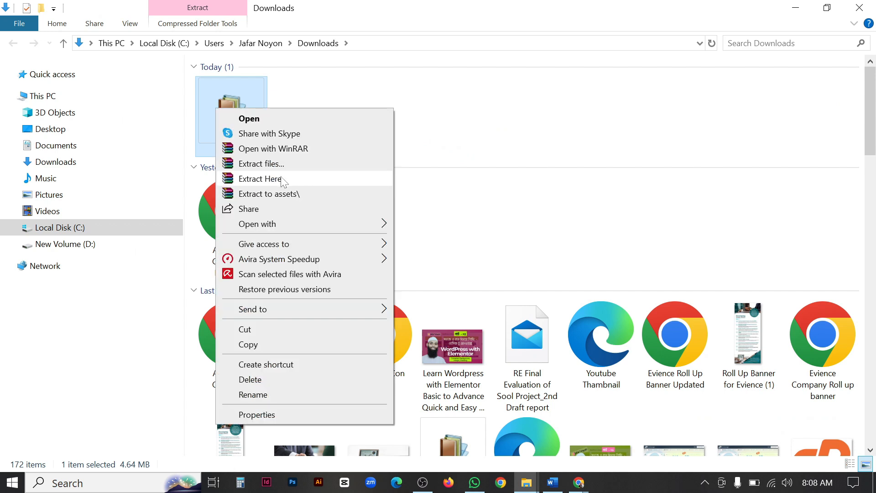
{"action": "left_click", "coordinate": [283, 179]}
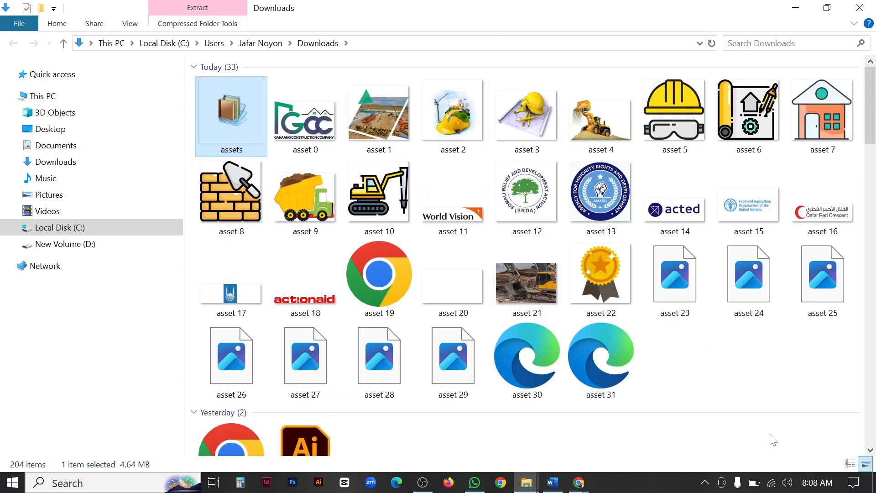
{"action": "left_click", "coordinate": [756, 375]}
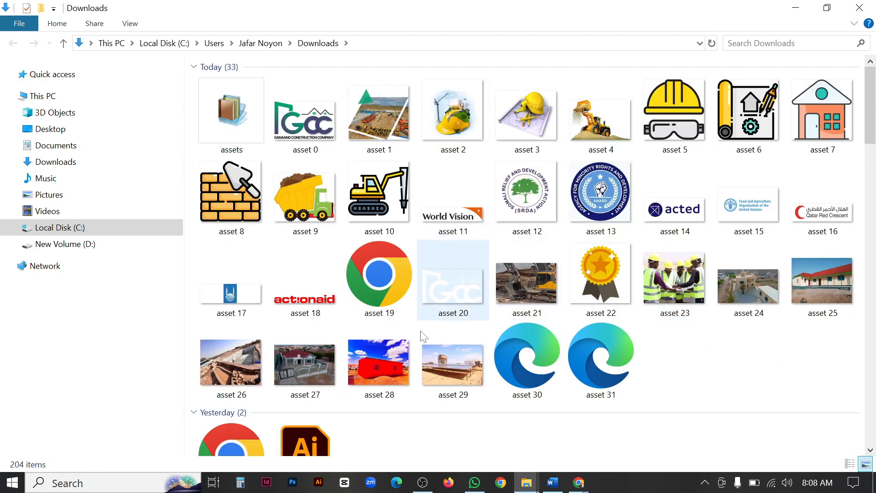
{"action": "scroll", "coordinate": [588, 356], "scroll_direction": "down", "scroll_amount": 10}
{"action": "scroll", "coordinate": [590, 358], "scroll_direction": "up", "scroll_amount": 10}
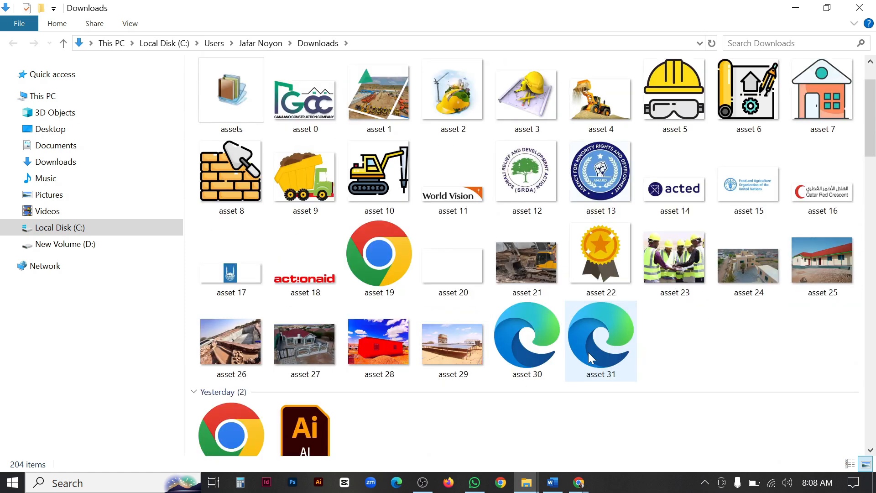
{"action": "scroll", "coordinate": [587, 353], "scroll_direction": "up", "scroll_amount": 1}
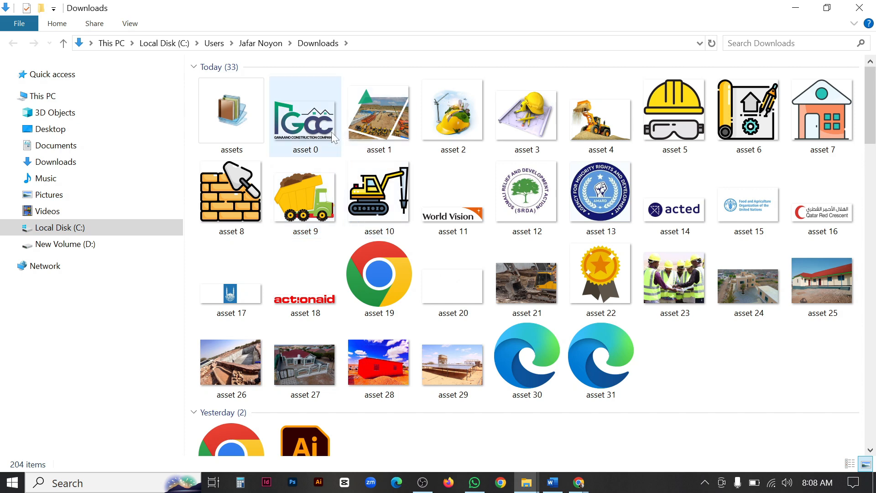
Return from File Explorer to Chrome and close the Extensions and CSS Peeper store tabs.
{"action": "left_click", "coordinate": [307, 130]}
{"action": "left_click_drag", "start_coordinate": [307, 130], "coordinate": [524, 445]}
{"action": "left_click", "coordinate": [525, 441]}
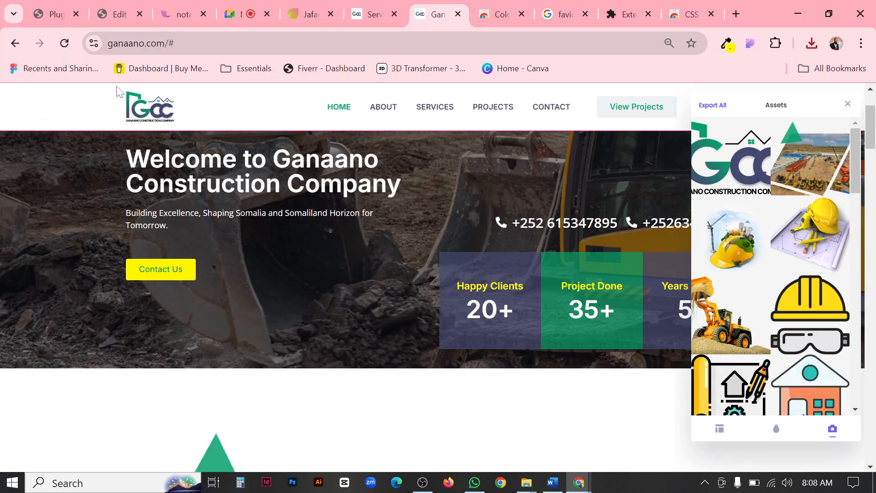
{"action": "left_click", "coordinate": [648, 14]}
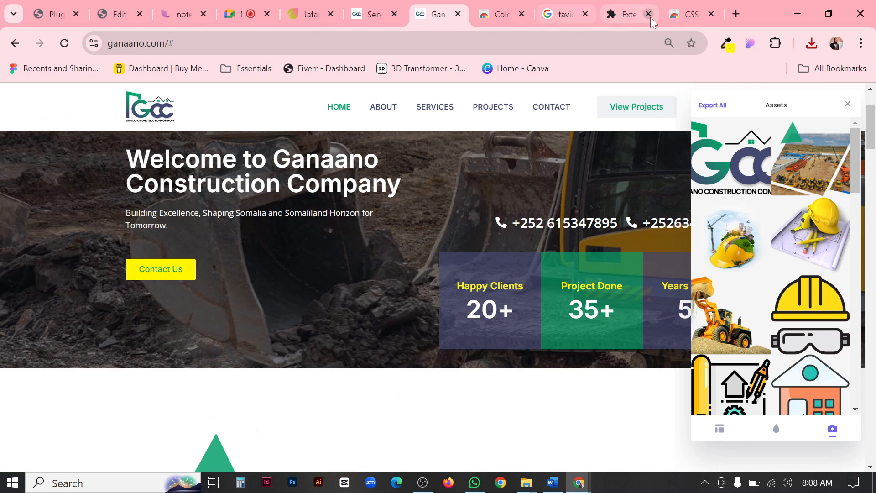
{"action": "left_click", "coordinate": [648, 14]}
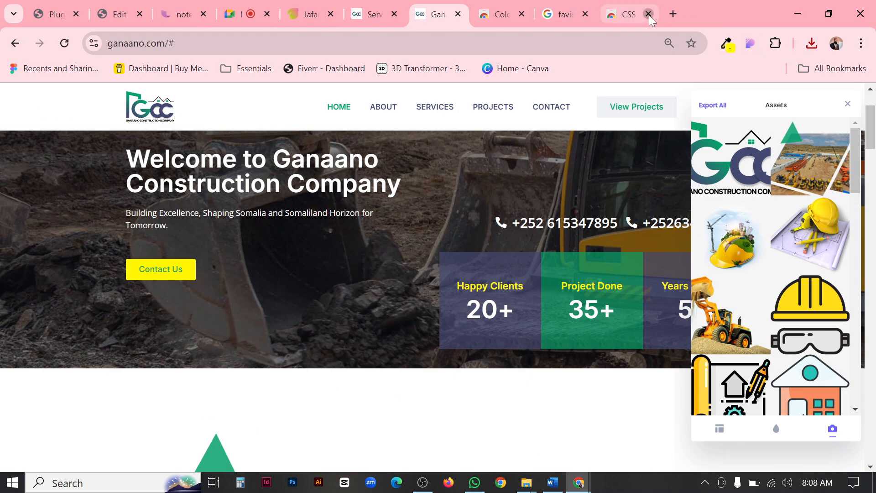
Switch to the Elementor header editor and open the Site Identity section of the site settings.
{"action": "left_click", "coordinate": [114, 15]}
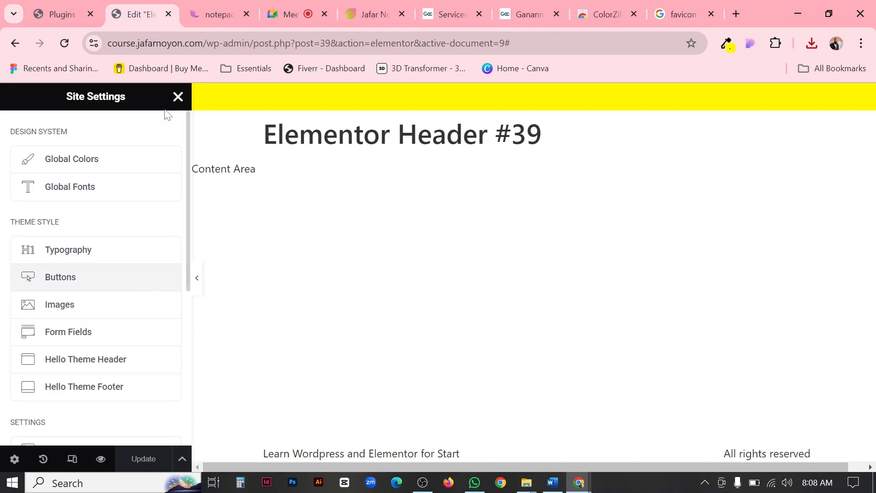
{"action": "left_click", "coordinate": [78, 17]}
{"action": "left_click", "coordinate": [130, 14]}
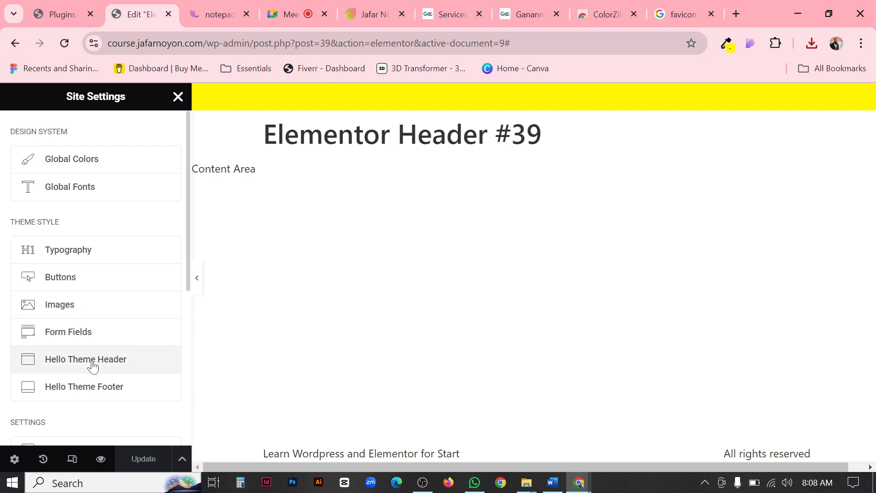
{"action": "scroll", "coordinate": [89, 233], "scroll_direction": "down", "scroll_amount": 2}
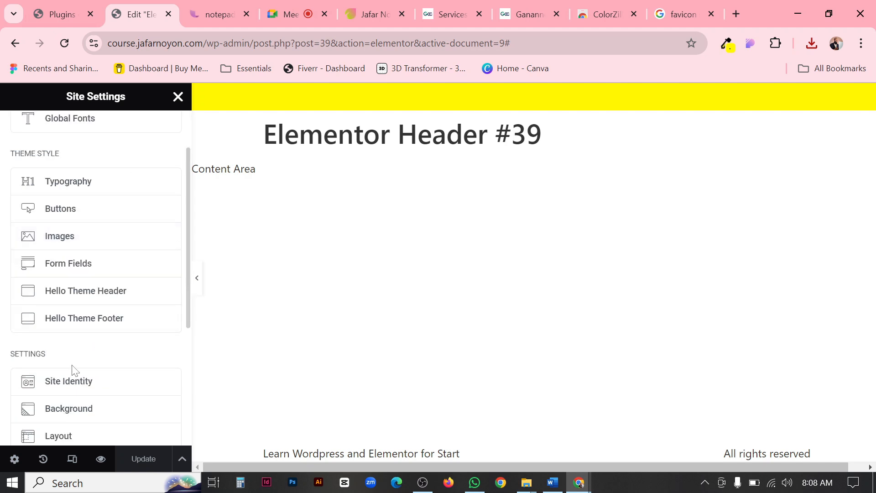
{"action": "left_click", "coordinate": [79, 387]}
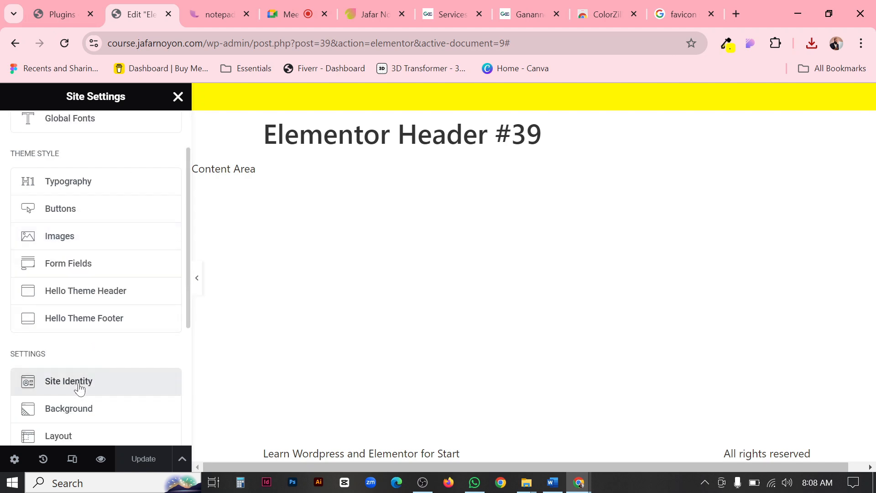
{"action": "mouse_move", "coordinate": [82, 377]}
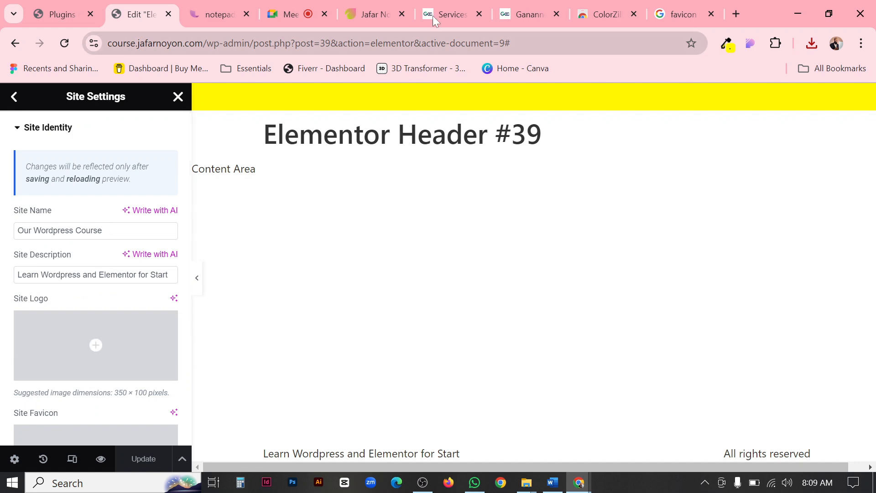
Check the logo on the Ganaano page, then open the media upload dialog for the site logo.
{"action": "left_click", "coordinate": [518, 15]}
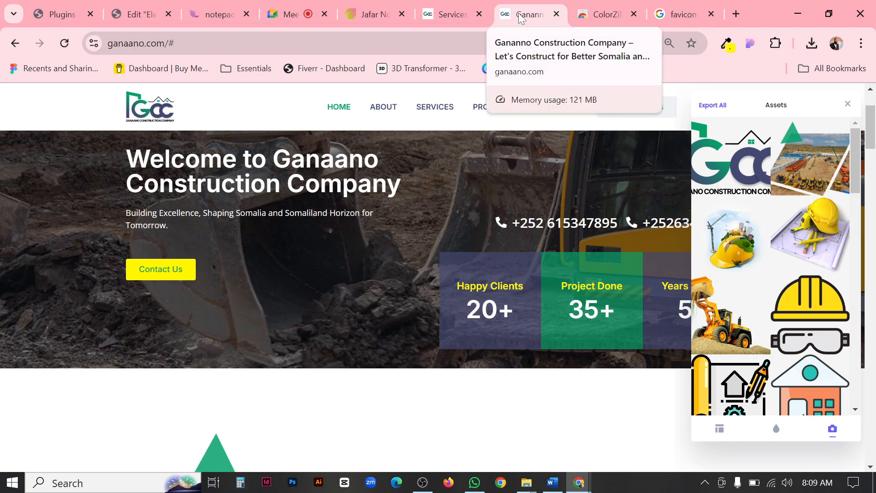
{"action": "left_click", "coordinate": [137, 14]}
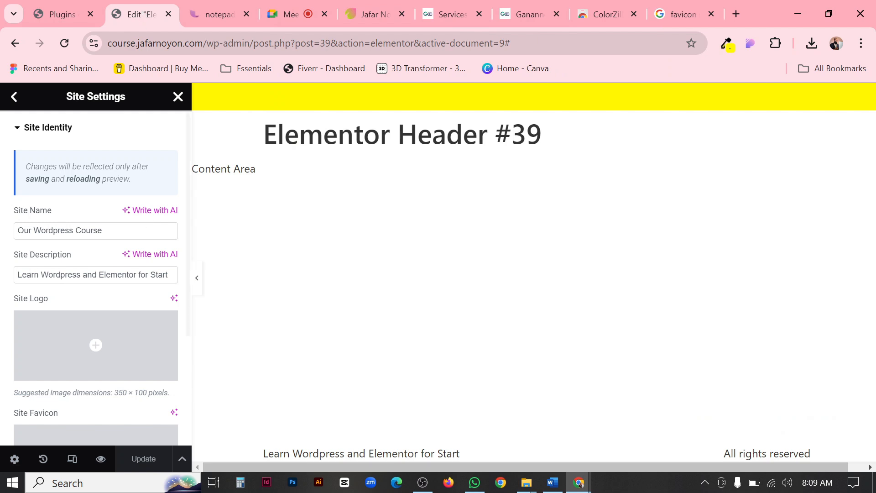
{"action": "scroll", "coordinate": [90, 234], "scroll_direction": "down", "scroll_amount": 2}
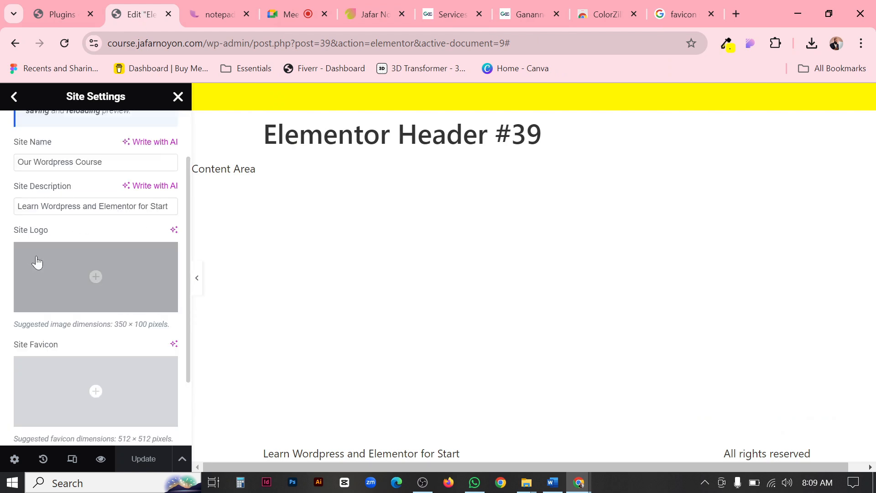
{"action": "mouse_move", "coordinate": [91, 264]}
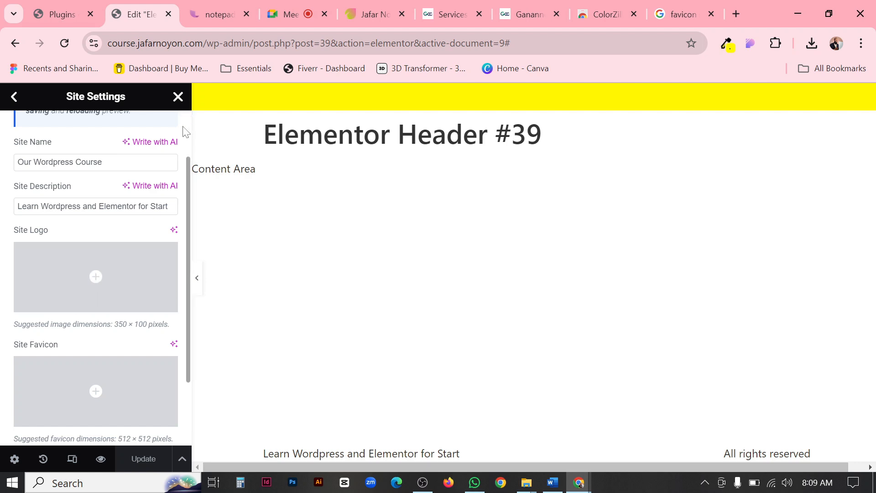
{"action": "left_click", "coordinate": [96, 276]}
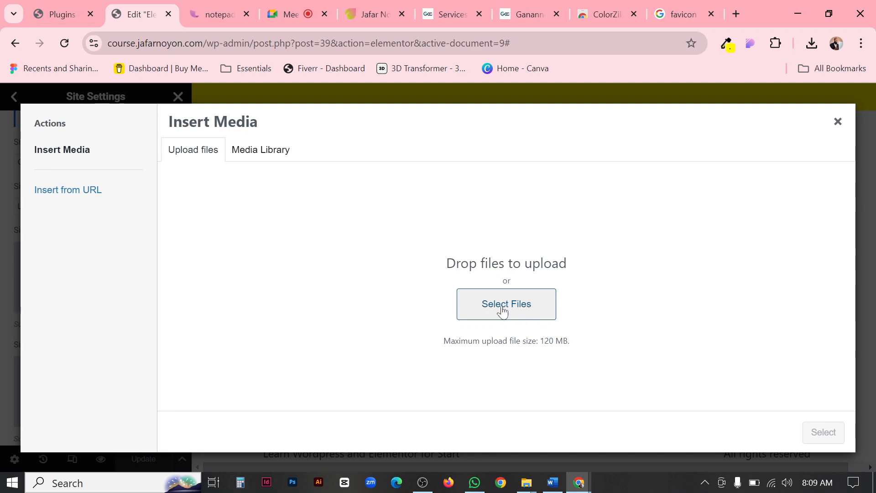
Try to upload the asset 0 logo image from the Downloads folder for the site logo.
{"action": "mouse_move", "coordinate": [526, 483]}
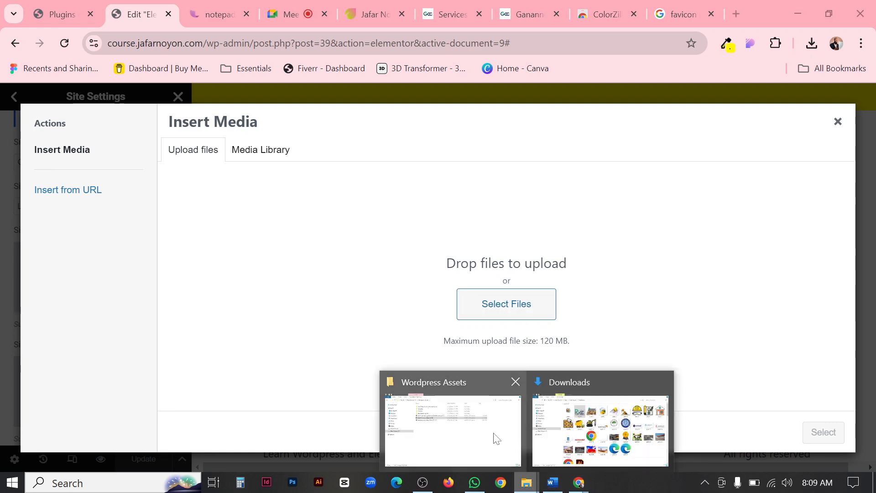
{"action": "left_click", "coordinate": [570, 433]}
{"action": "left_click", "coordinate": [300, 132]}
{"action": "left_click_drag", "start_coordinate": [300, 127], "coordinate": [458, 296]}
{"action": "left_click_drag", "start_coordinate": [485, 424], "coordinate": [524, 285]}
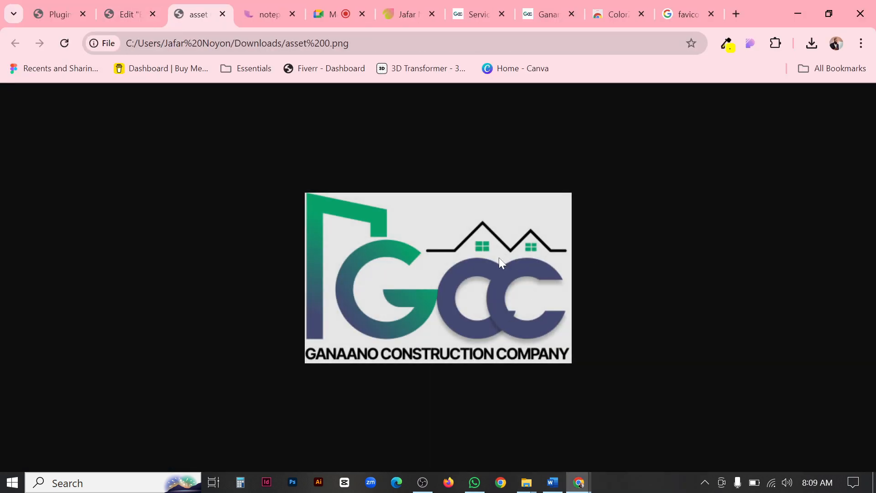
{"action": "left_click", "coordinate": [223, 14]}
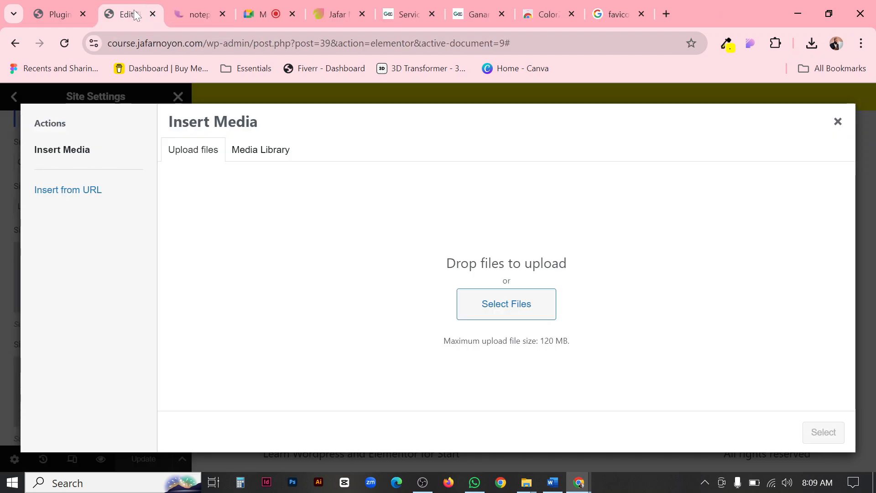
Upload asset 0 from the Downloads folder to the media library and set it as the site logo.
{"action": "mouse_move", "coordinate": [528, 487]}
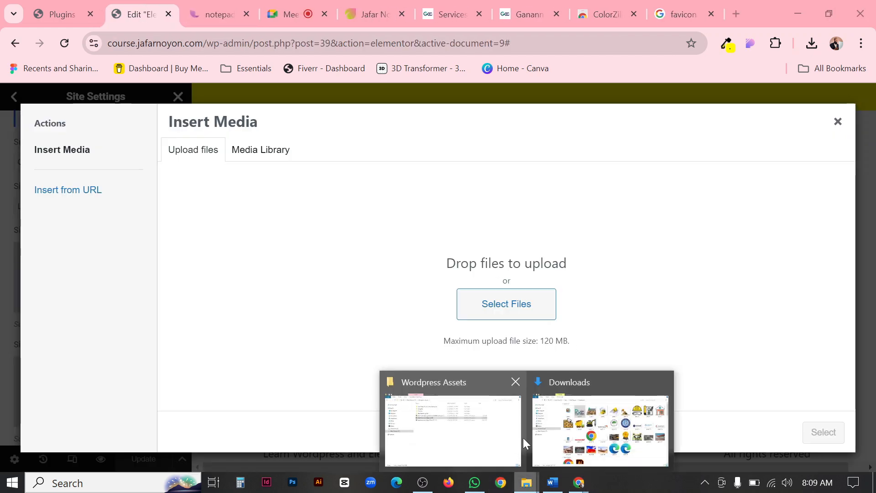
{"action": "left_click", "coordinate": [589, 432]}
{"action": "left_click_drag", "start_coordinate": [293, 124], "coordinate": [507, 304]}
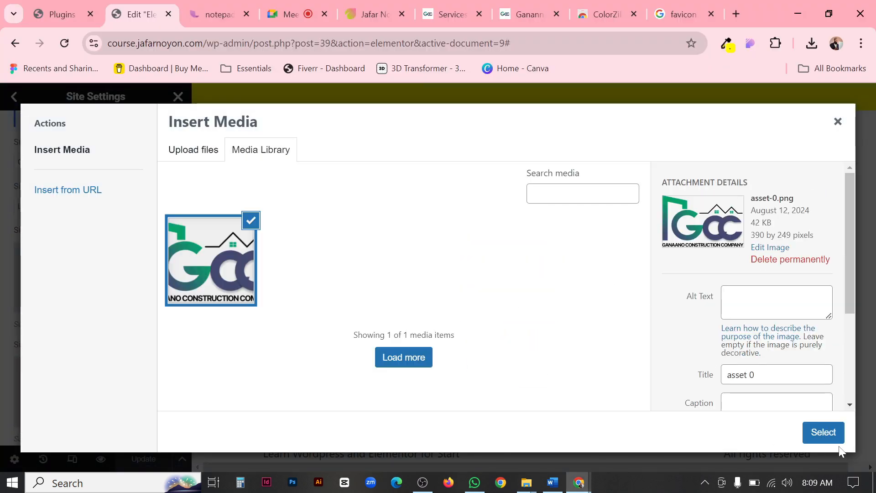
{"action": "left_click", "coordinate": [823, 432]}
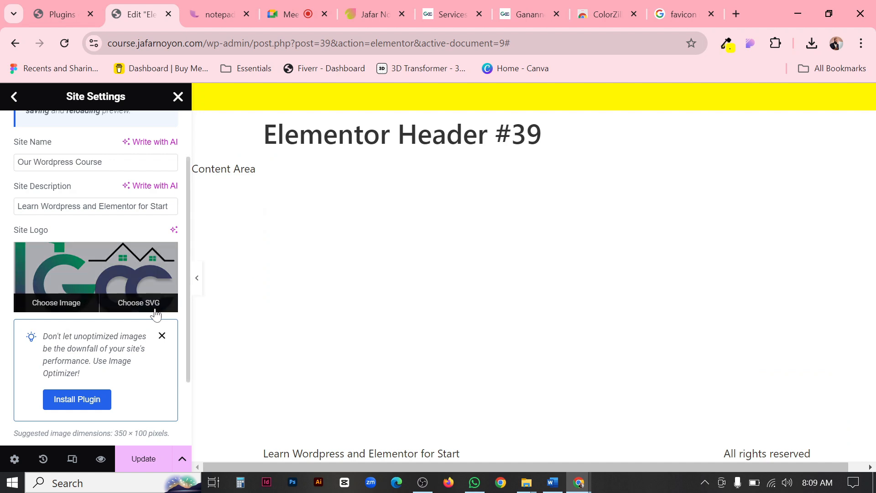
Set the uploaded Ganaano logo from the media library as the site favicon.
{"action": "scroll", "coordinate": [117, 293], "scroll_direction": "down", "scroll_amount": 4}
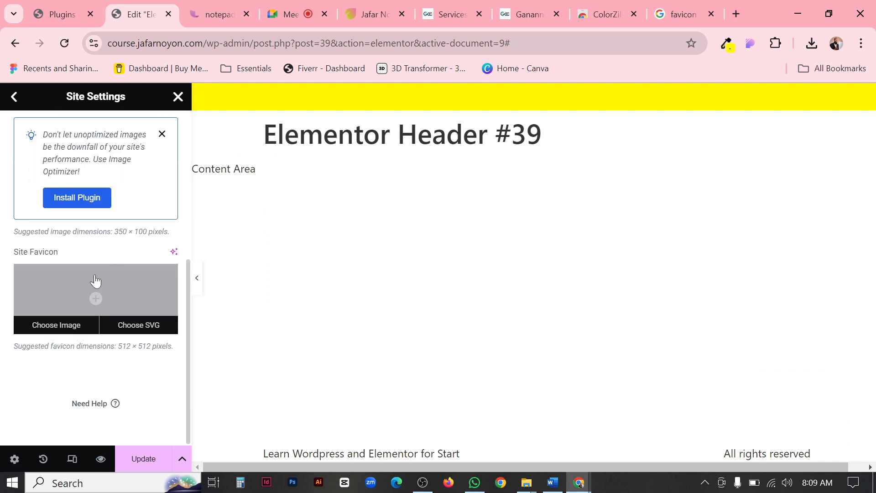
{"action": "left_click", "coordinate": [90, 293]}
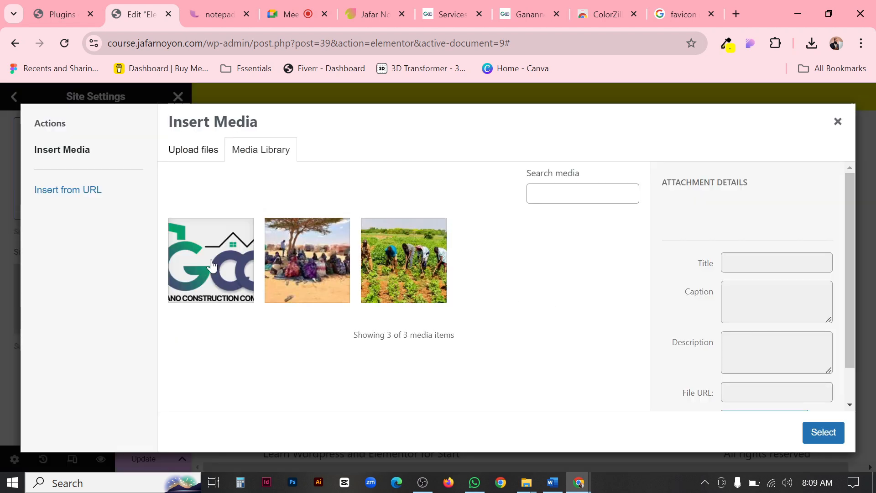
{"action": "left_click", "coordinate": [197, 255]}
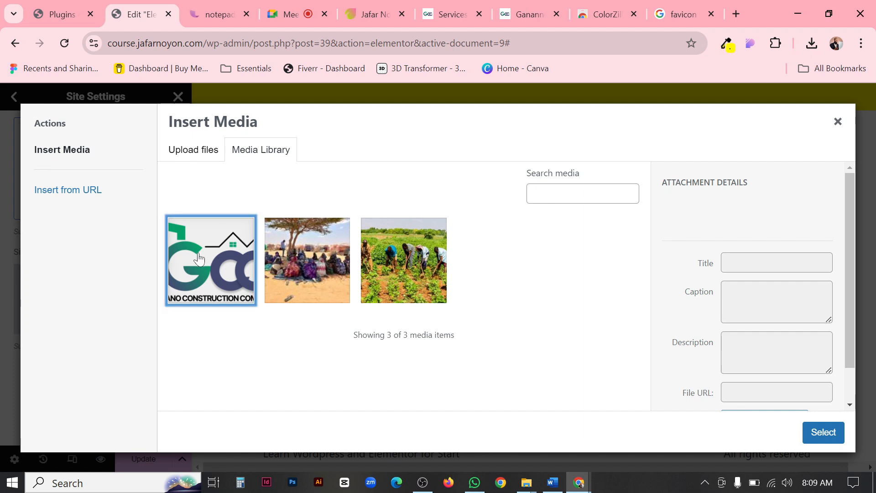
{"action": "left_click", "coordinate": [823, 434]}
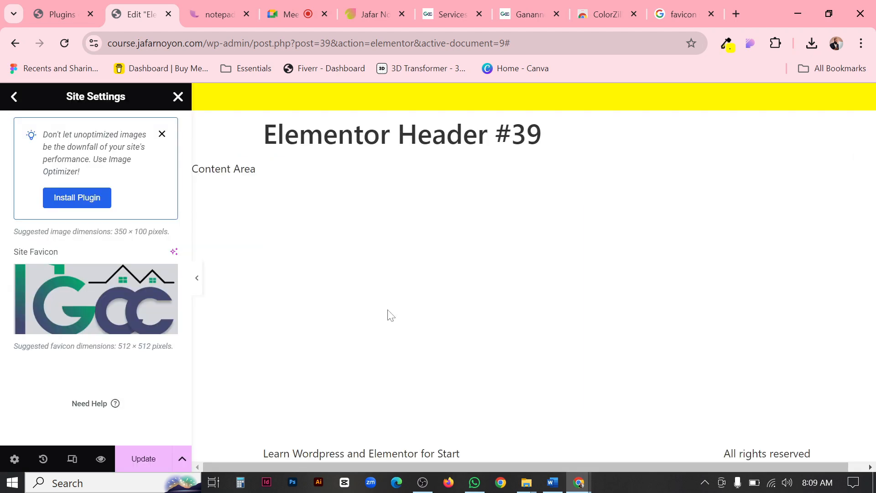
Review the logo and favicon, save the site identity changes and return to the main Site Settings list.
{"action": "scroll", "coordinate": [169, 272], "scroll_direction": "down", "scroll_amount": 2}
{"action": "scroll", "coordinate": [146, 283], "scroll_direction": "up", "scroll_amount": 5}
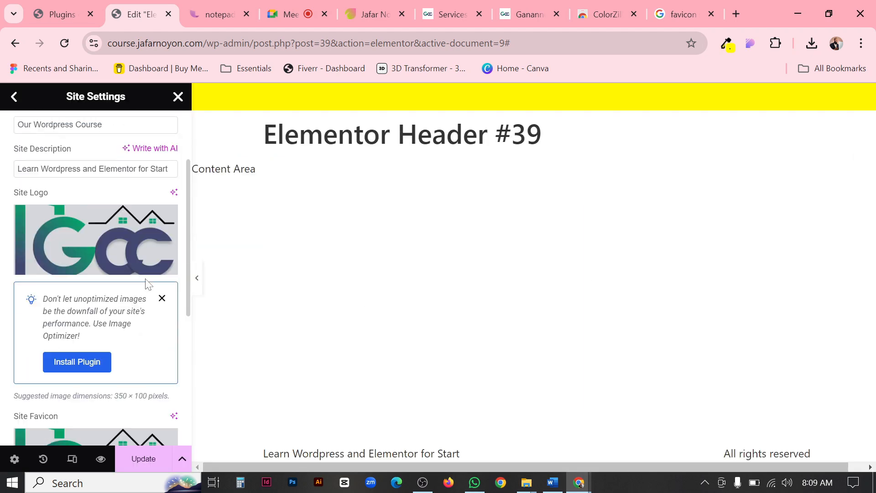
{"action": "scroll", "coordinate": [150, 282], "scroll_direction": "down", "scroll_amount": 5}
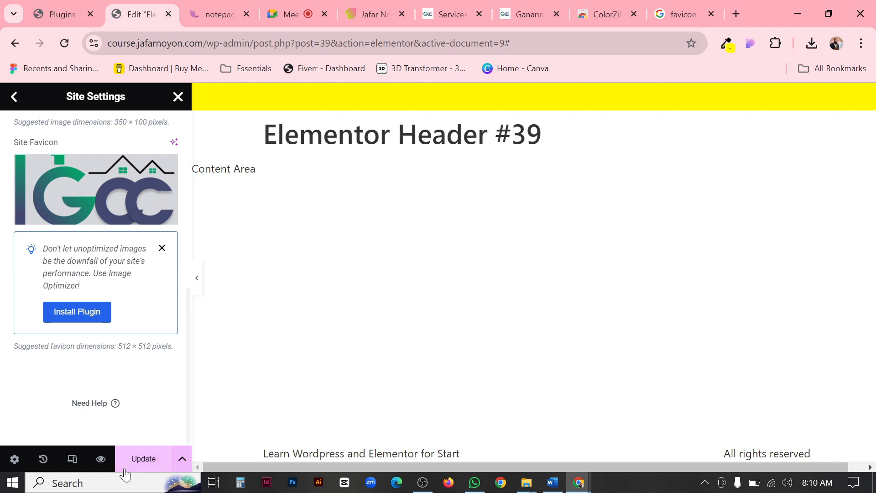
{"action": "left_click", "coordinate": [157, 464]}
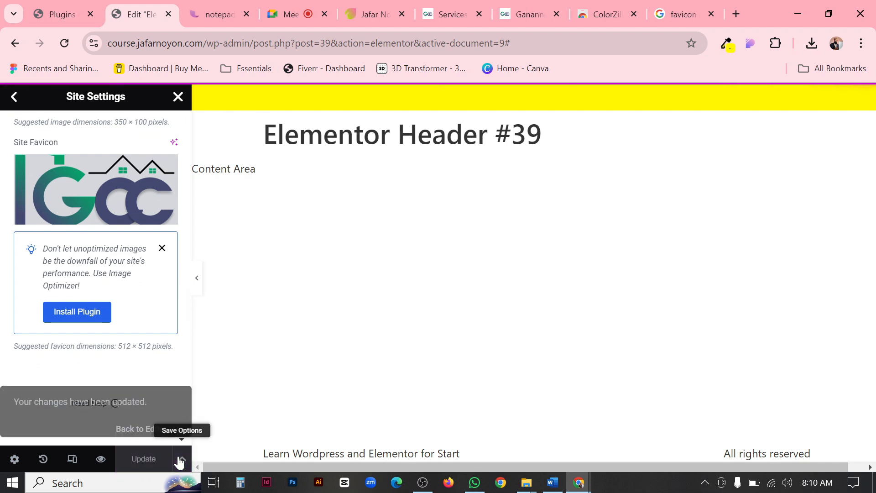
{"action": "scroll", "coordinate": [152, 308], "scroll_direction": "up", "scroll_amount": 3}
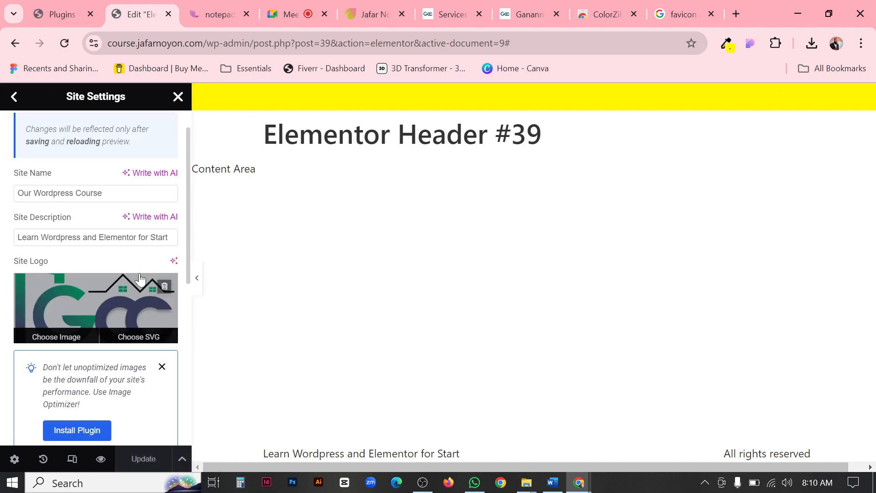
{"action": "left_click", "coordinate": [14, 97]}
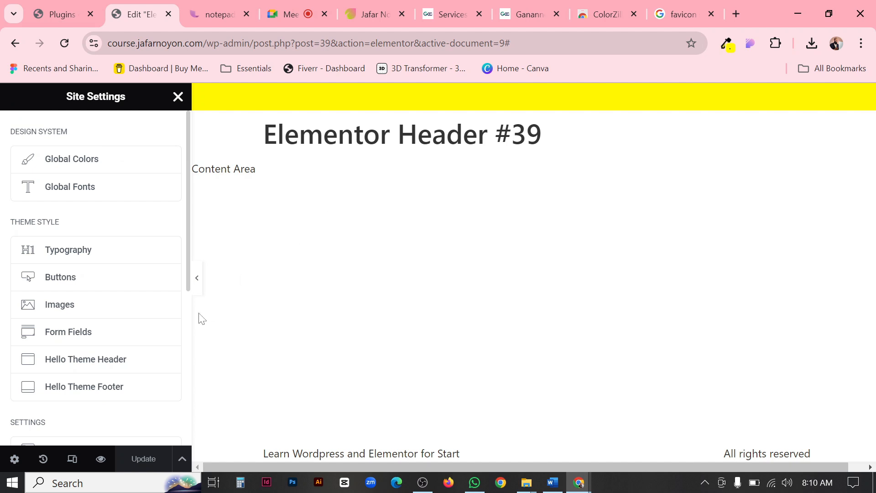
Exit Site Settings, try the global Secondary color as the header container's background, and settle on the global Primary color.
{"action": "scroll", "coordinate": [135, 352], "scroll_direction": "down", "scroll_amount": 5}
{"action": "scroll", "coordinate": [126, 355], "scroll_direction": "up", "scroll_amount": 5}
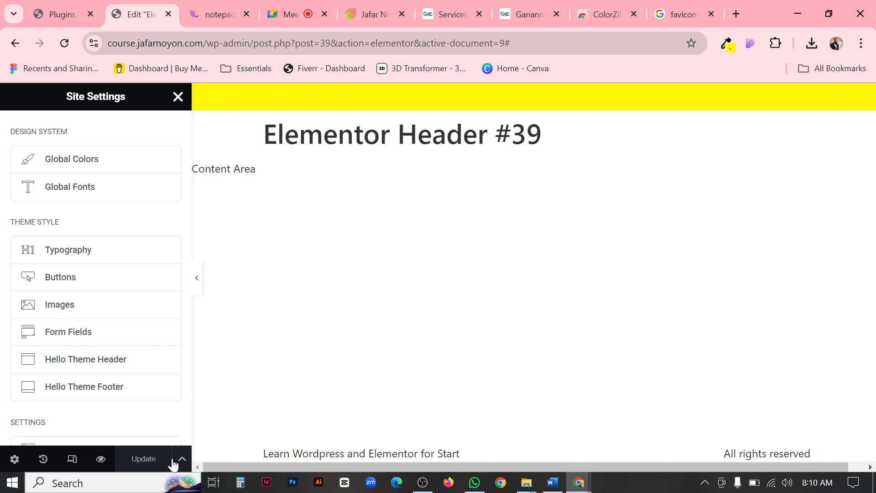
{"action": "left_click", "coordinate": [178, 96]}
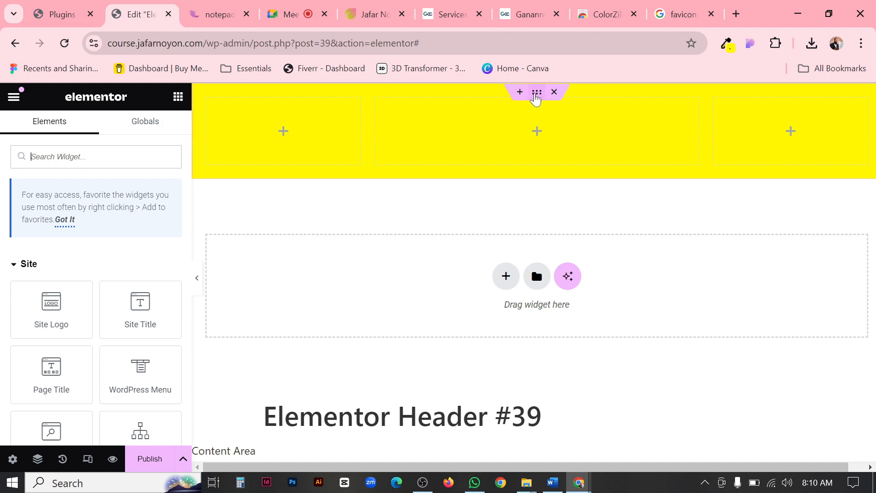
{"action": "left_click", "coordinate": [532, 95]}
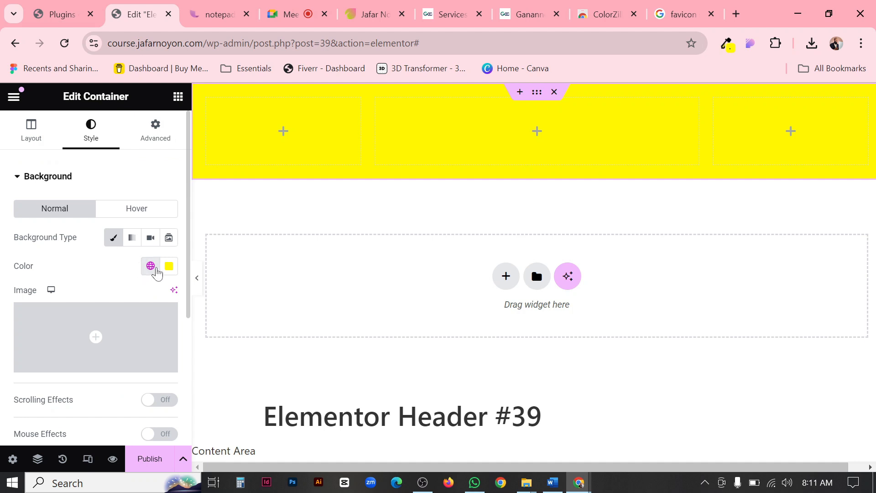
{"action": "left_click", "coordinate": [150, 266]}
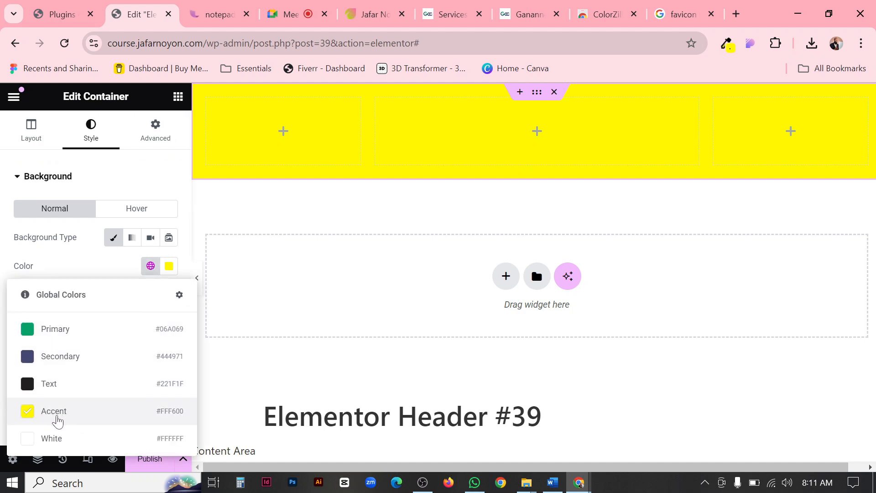
{"action": "left_click", "coordinate": [78, 356]}
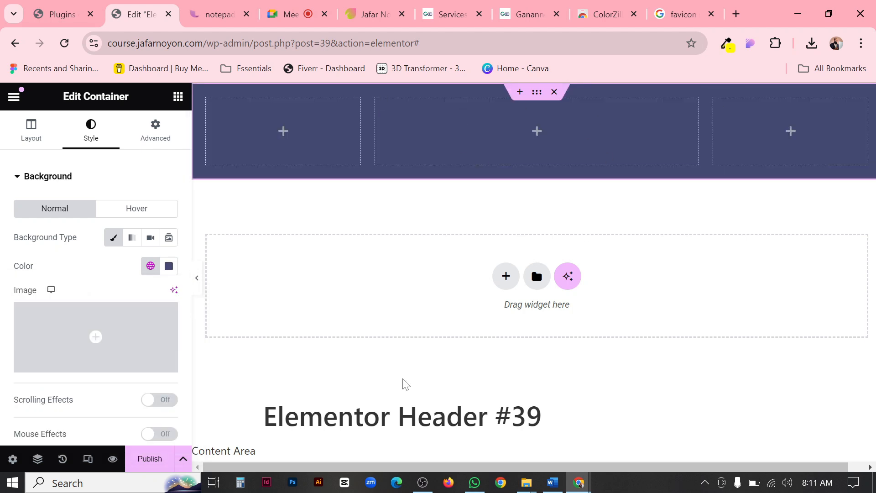
{"action": "left_click", "coordinate": [152, 264]}
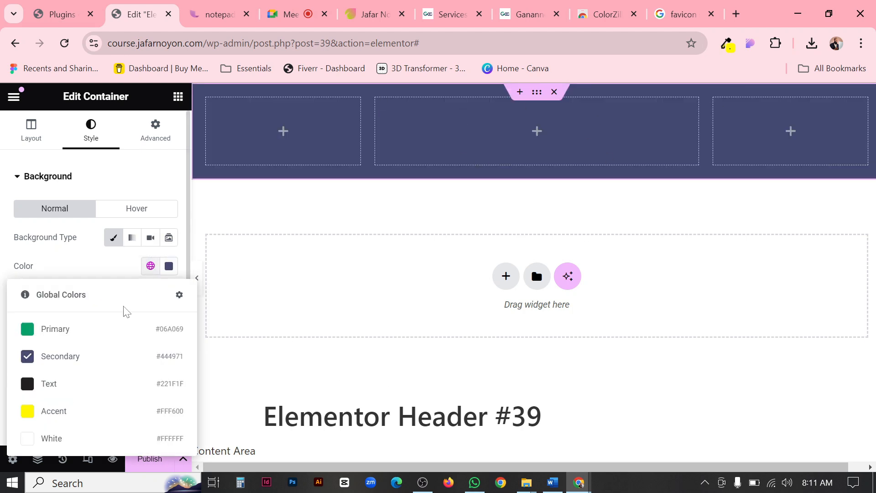
{"action": "left_click", "coordinate": [59, 332]}
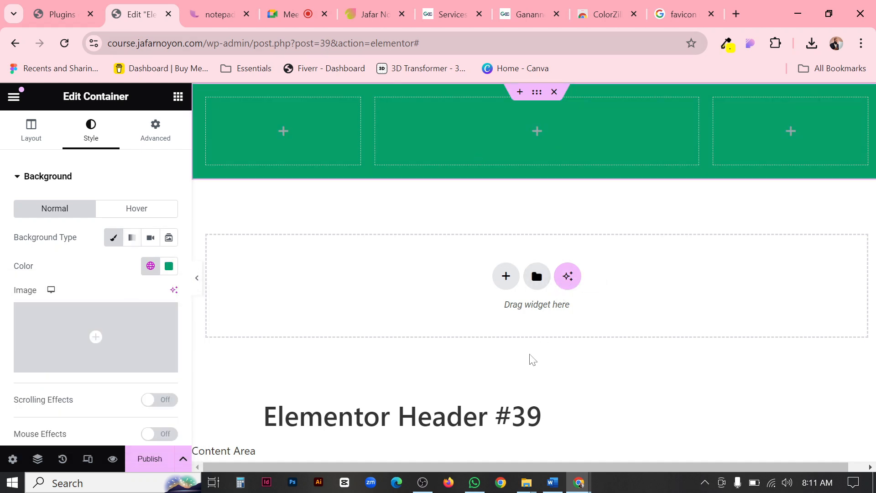
Switch to the Ganaano reference site and set its page zoom to 100%.
{"action": "left_click", "coordinate": [527, 14]}
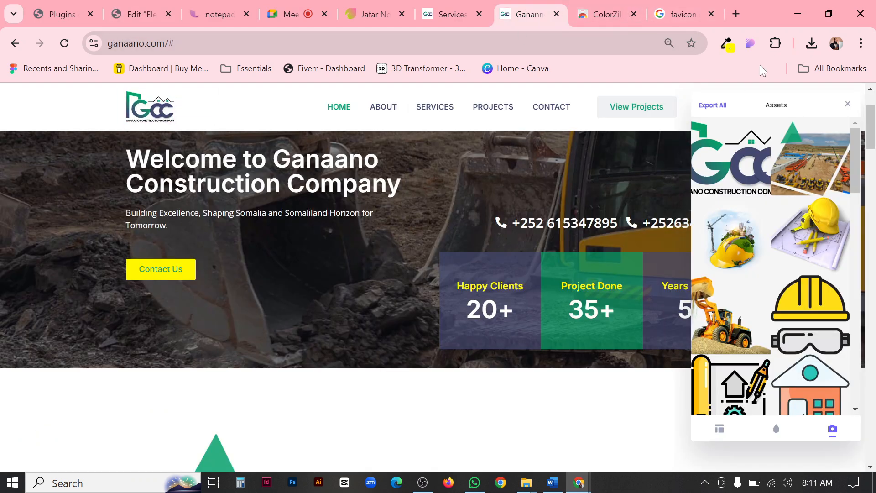
{"action": "left_click", "coordinate": [861, 42]}
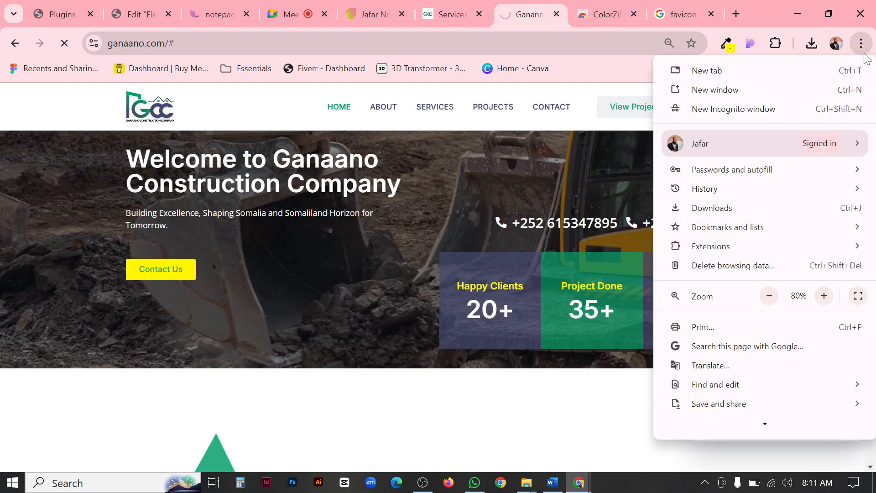
{"action": "left_click", "coordinate": [823, 296]}
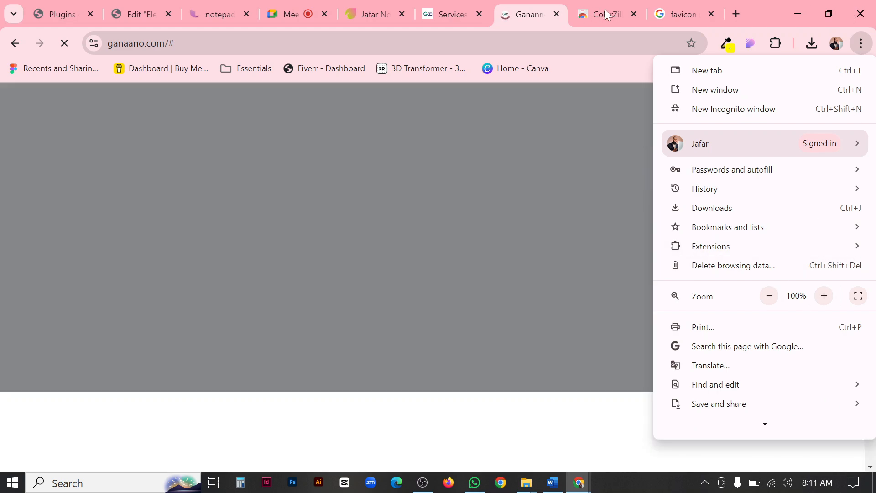
Close the ColorZilla, favicon search and duplicate Ganaano tabs, and open the reference site's Home page from its Services page.
{"action": "left_click", "coordinate": [631, 13]}
{"action": "left_click", "coordinate": [643, 14]}
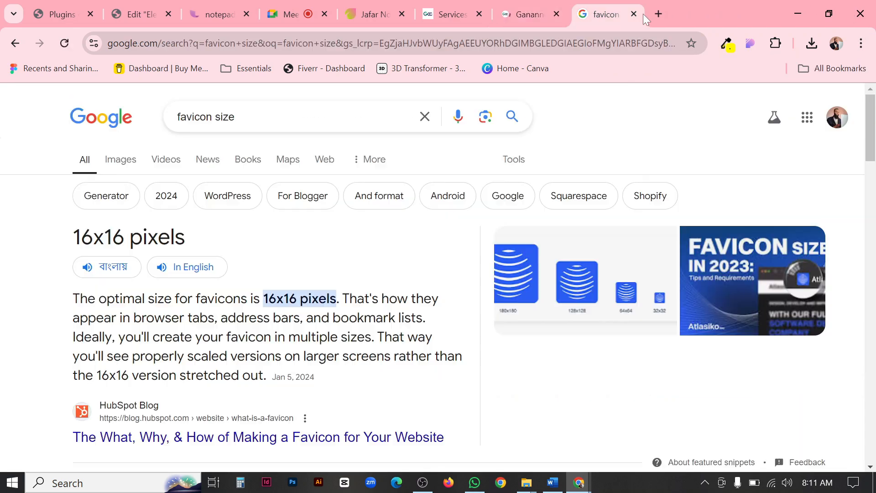
{"action": "left_click", "coordinate": [633, 15]}
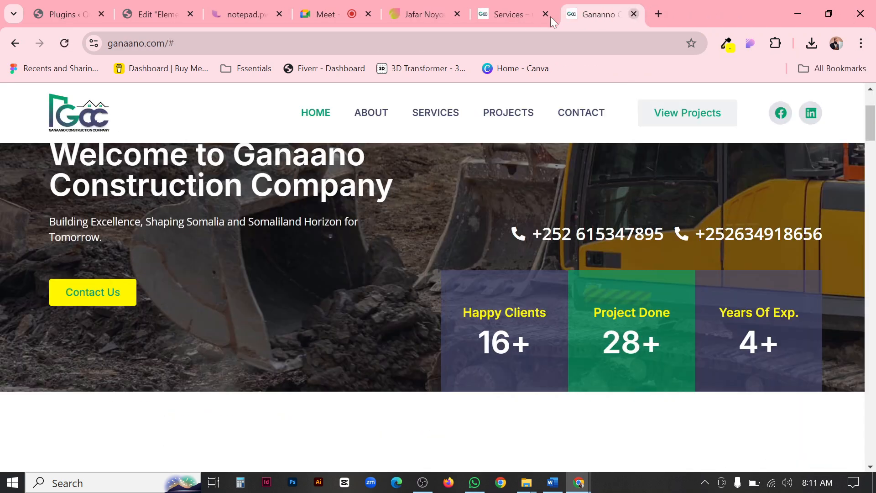
{"action": "left_click", "coordinate": [634, 15]}
{"action": "left_click", "coordinate": [517, 13]}
{"action": "left_click", "coordinate": [596, 9]}
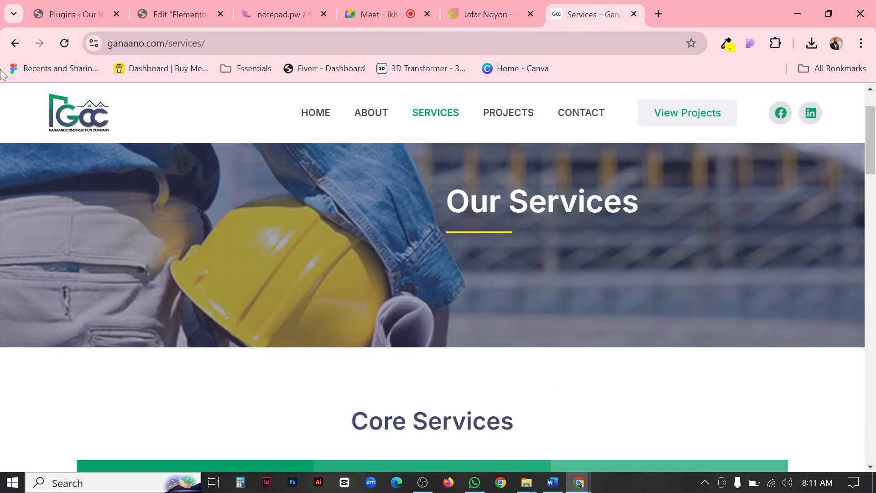
{"action": "left_click", "coordinate": [327, 115]}
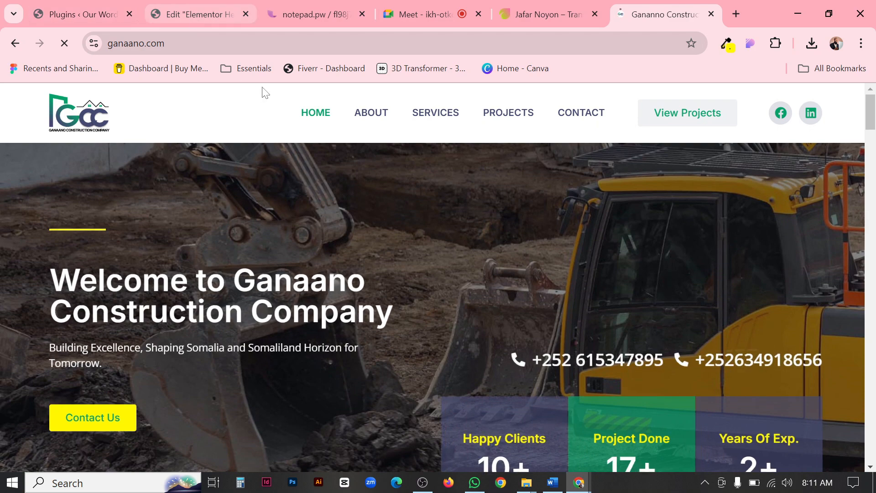
Return to Elementor's widget list, and examine the logo in the Ganaano header and the header of the portfolio site.
{"action": "left_click", "coordinate": [191, 15]}
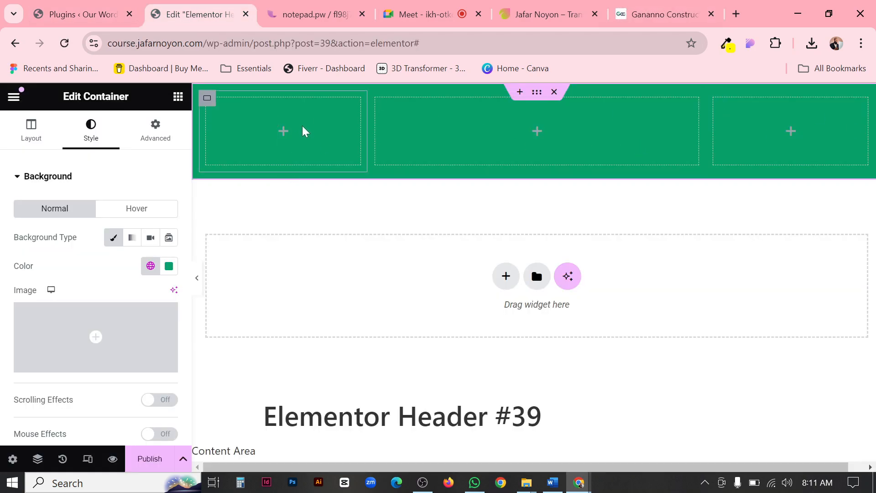
{"action": "left_click", "coordinate": [178, 96]}
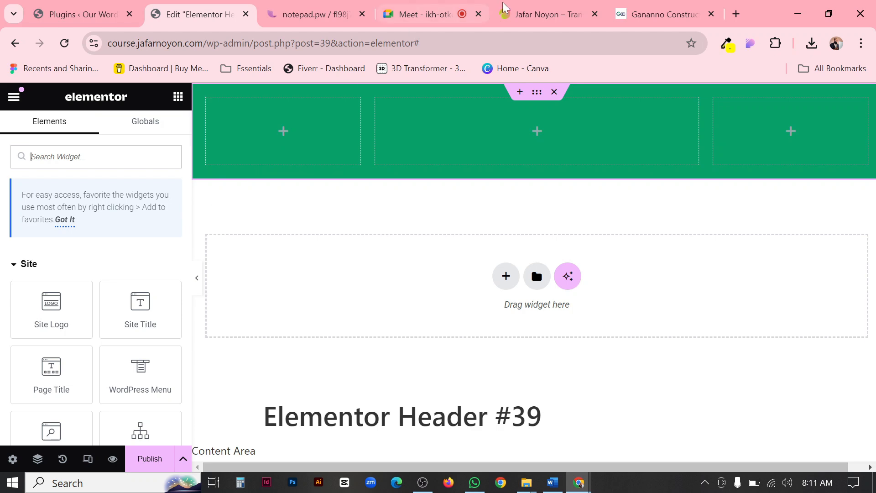
{"action": "left_click", "coordinate": [661, 14]}
{"action": "left_click_drag", "start_coordinate": [71, 112], "coordinate": [168, 125]}
{"action": "left_click_drag", "start_coordinate": [86, 114], "coordinate": [189, 113]}
{"action": "left_click_drag", "start_coordinate": [48, 120], "coordinate": [153, 113]}
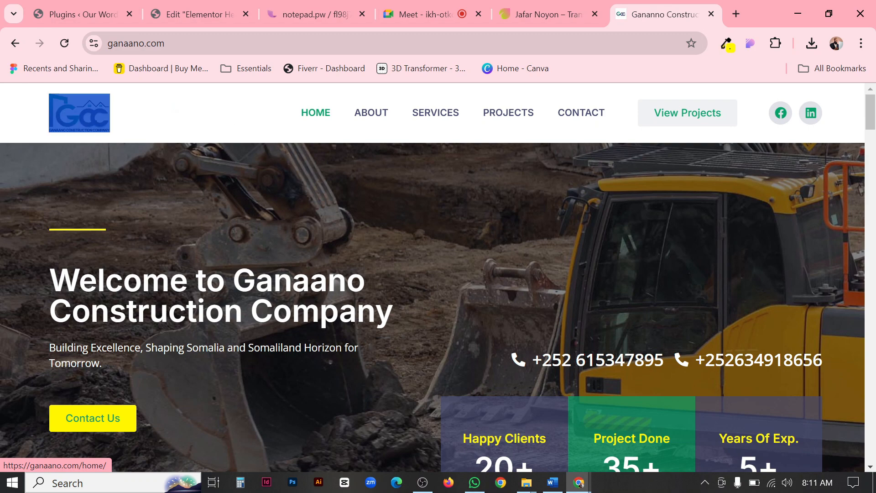
{"action": "left_click", "coordinate": [151, 113]}
{"action": "left_click_drag", "start_coordinate": [94, 108], "coordinate": [218, 112]}
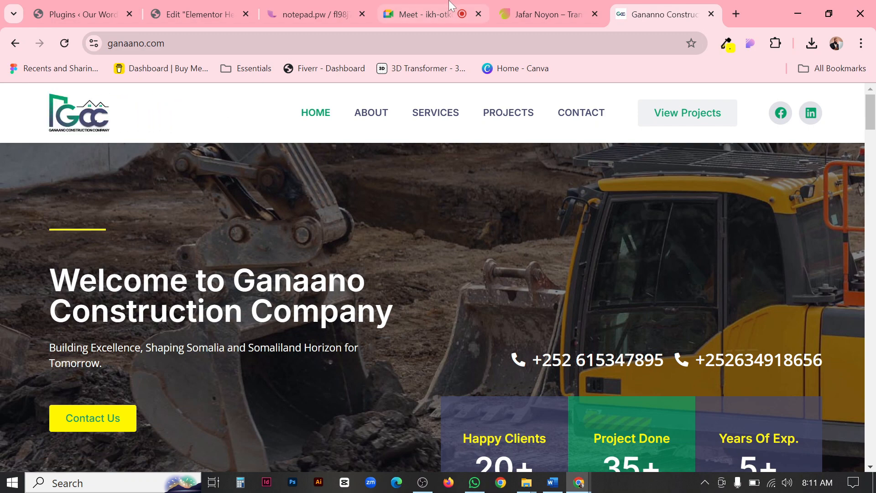
{"action": "left_click", "coordinate": [540, 11]}
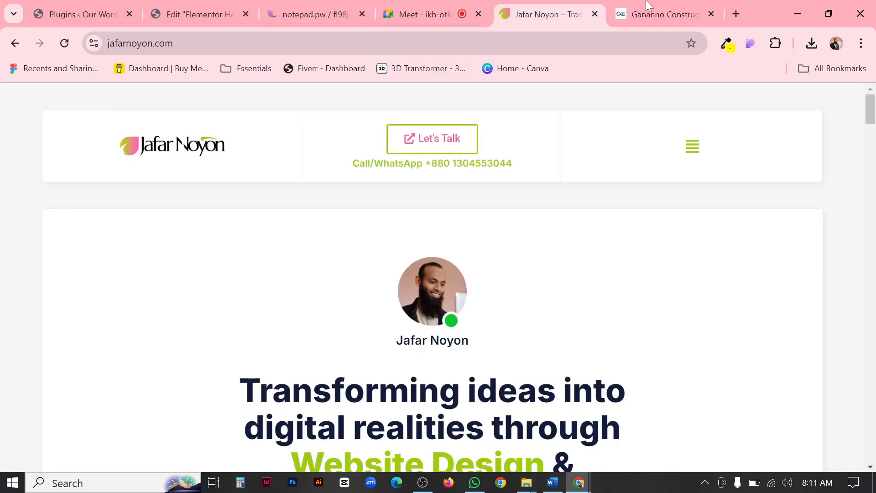
Switch back to the Elementor editor and look through the available widgets in the Site, Layout, Basic, Pro and General categories.
{"action": "left_click", "coordinate": [195, 15]}
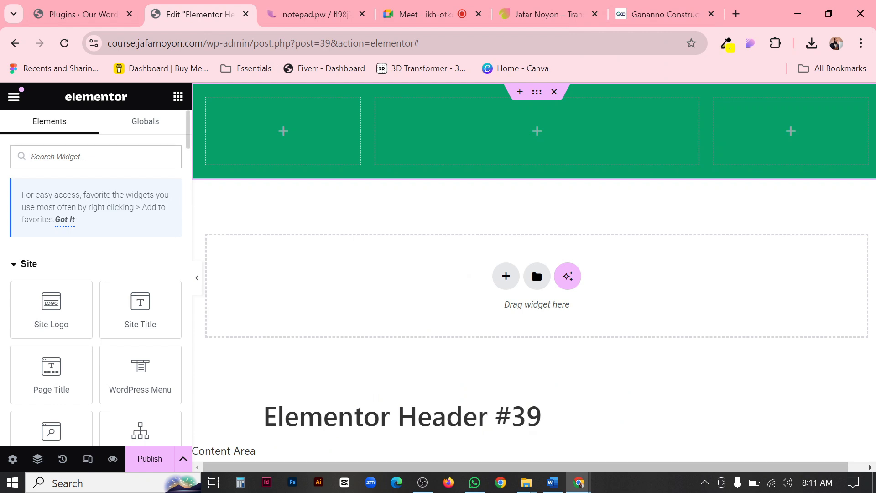
{"action": "scroll", "coordinate": [64, 383], "scroll_direction": "down", "scroll_amount": 5}
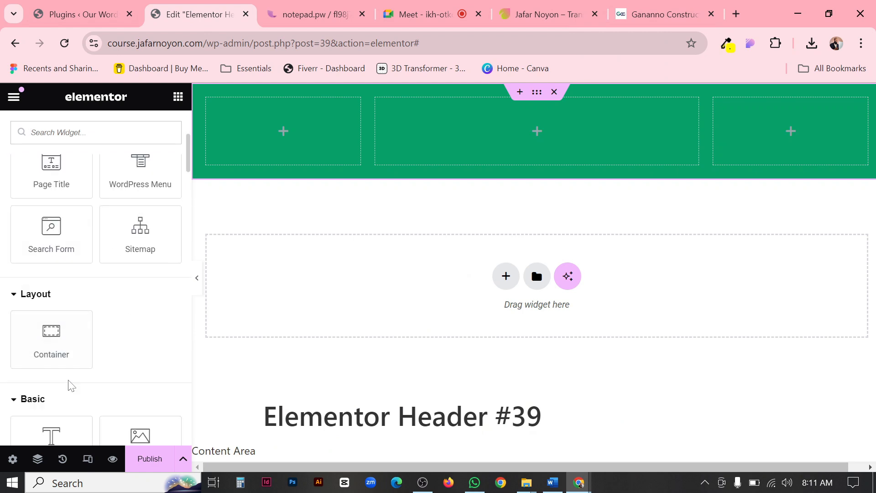
{"action": "scroll", "coordinate": [106, 340], "scroll_direction": "down", "scroll_amount": 2}
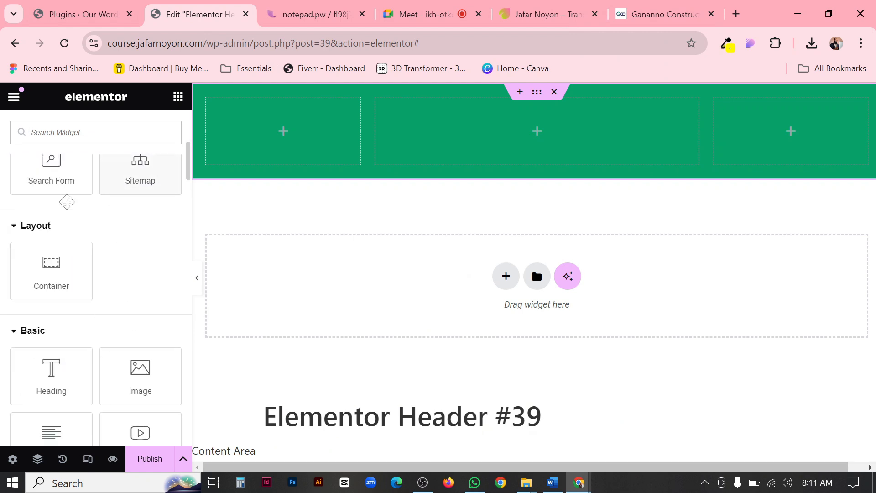
{"action": "scroll", "coordinate": [60, 376], "scroll_direction": "down", "scroll_amount": 6}
{"action": "scroll", "coordinate": [62, 381], "scroll_direction": "up", "scroll_amount": 12}
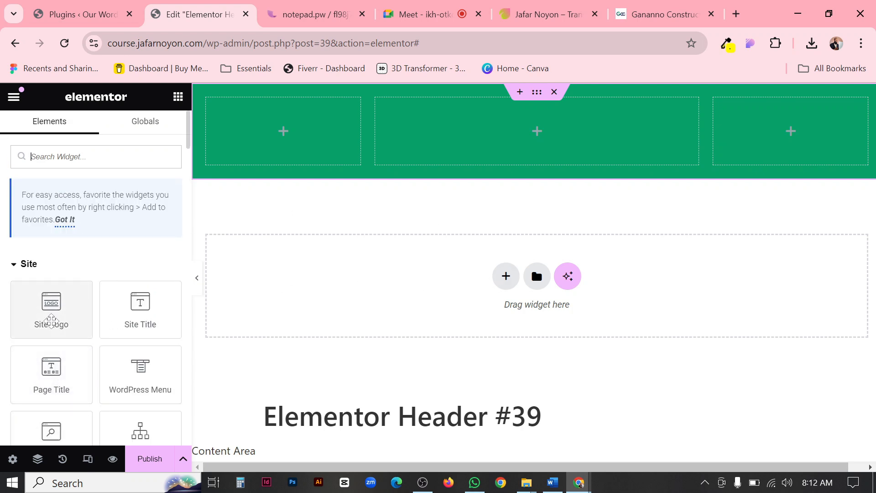
{"action": "scroll", "coordinate": [117, 350], "scroll_direction": "down", "scroll_amount": 20}
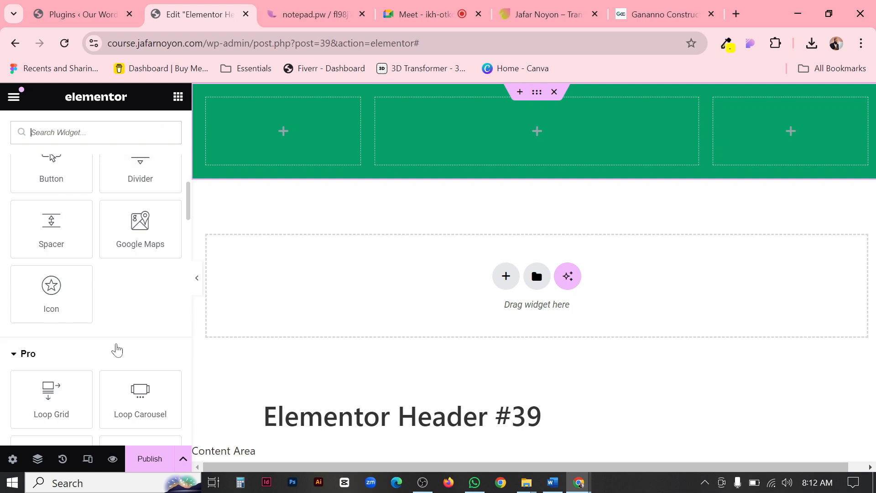
{"action": "scroll", "coordinate": [115, 343], "scroll_direction": "down", "scroll_amount": 5}
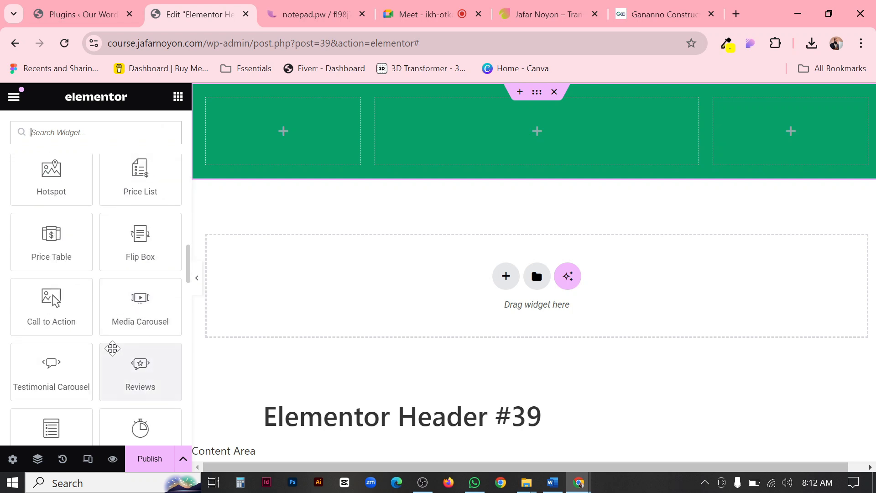
{"action": "scroll", "coordinate": [113, 348], "scroll_direction": "down", "scroll_amount": 10}
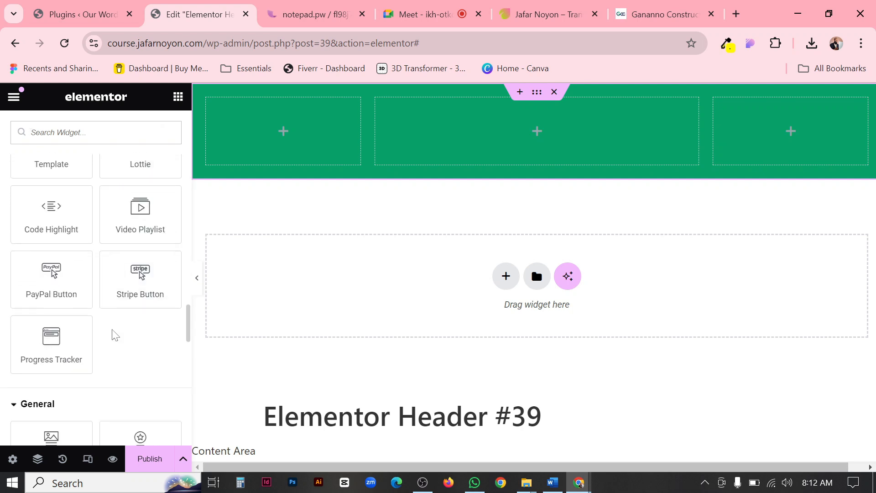
{"action": "scroll", "coordinate": [111, 329], "scroll_direction": "down", "scroll_amount": 5}
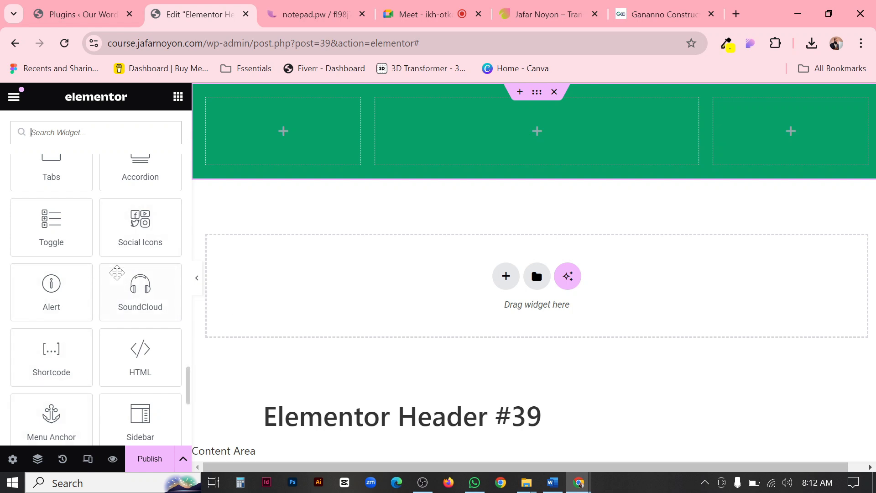
{"action": "scroll", "coordinate": [94, 351], "scroll_direction": "down", "scroll_amount": 3}
{"action": "scroll", "coordinate": [101, 354], "scroll_direction": "up", "scroll_amount": 20}
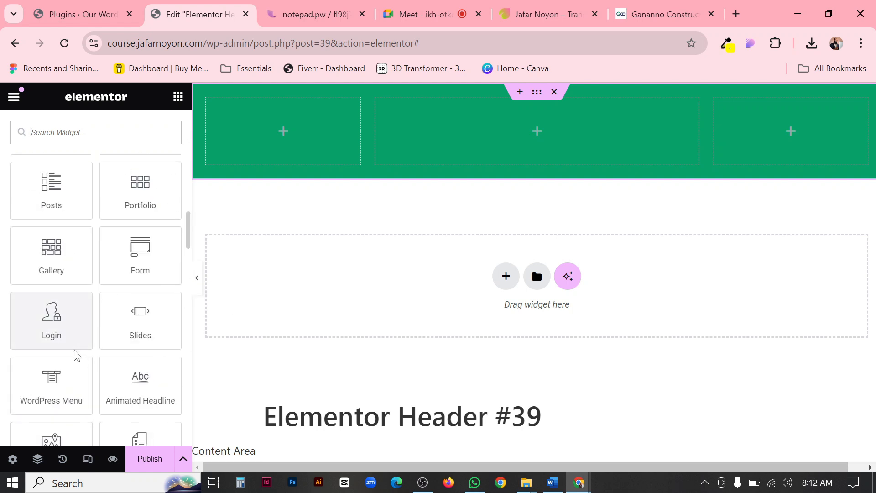
{"action": "scroll", "coordinate": [135, 323], "scroll_direction": "down", "scroll_amount": 5}
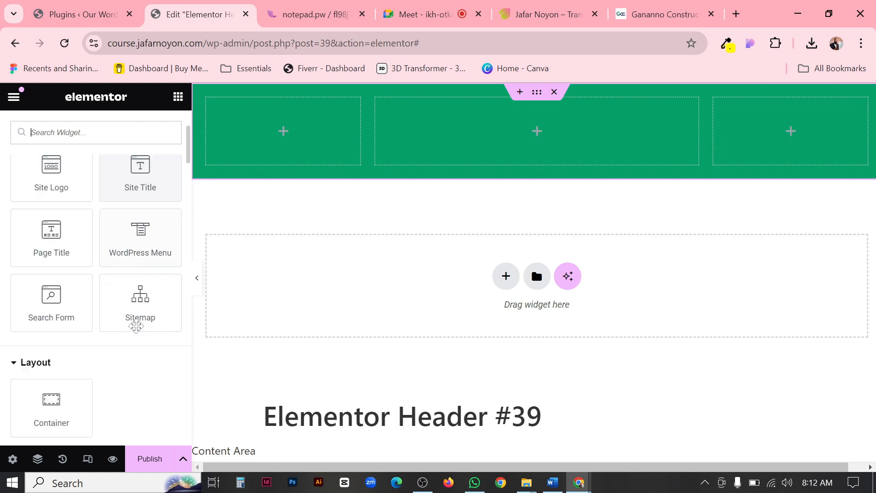
Delete the Image widget added beside the header's three columns and place an Image widget inside the first column instead.
{"action": "left_click", "coordinate": [140, 376]}
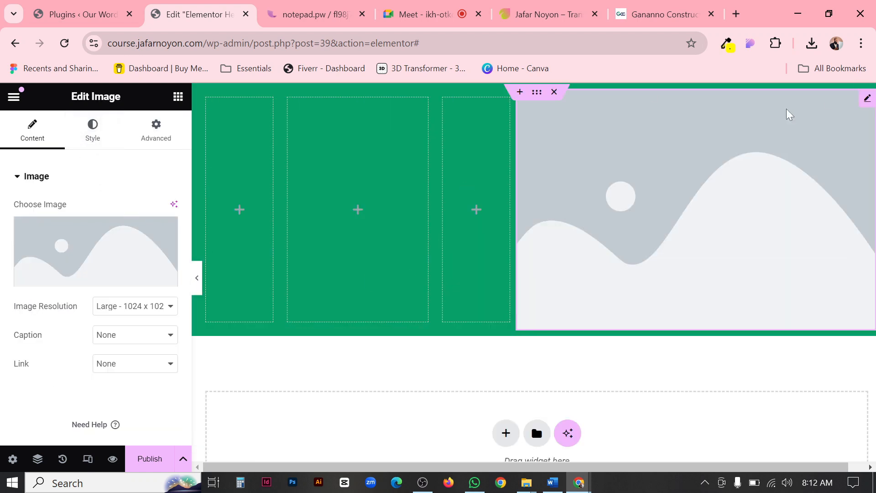
{"action": "key", "text": "Delete"}
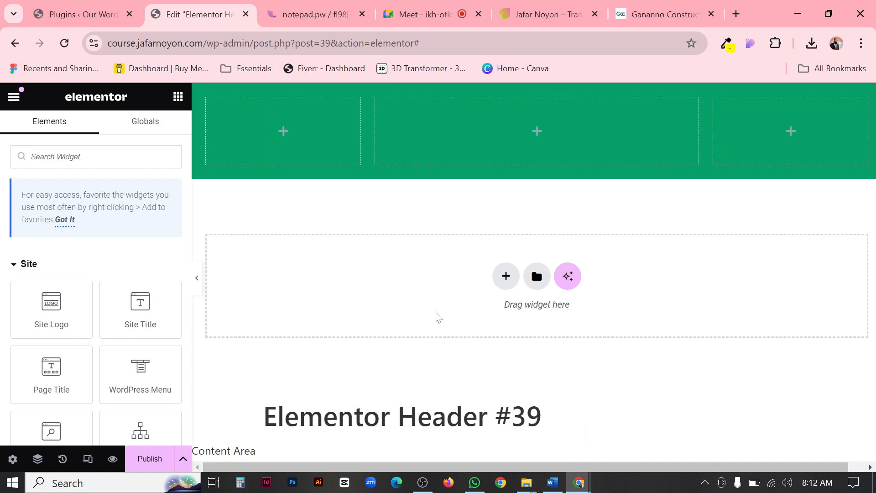
{"action": "scroll", "coordinate": [23, 292], "scroll_direction": "down", "scroll_amount": 5}
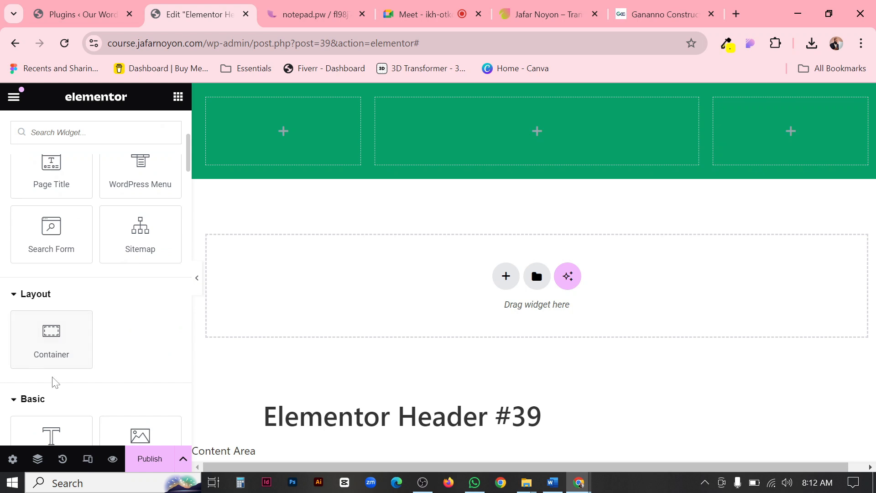
{"action": "scroll", "coordinate": [55, 382], "scroll_direction": "down", "scroll_amount": 3}
{"action": "left_click_drag", "start_coordinate": [138, 304], "coordinate": [262, 147]}
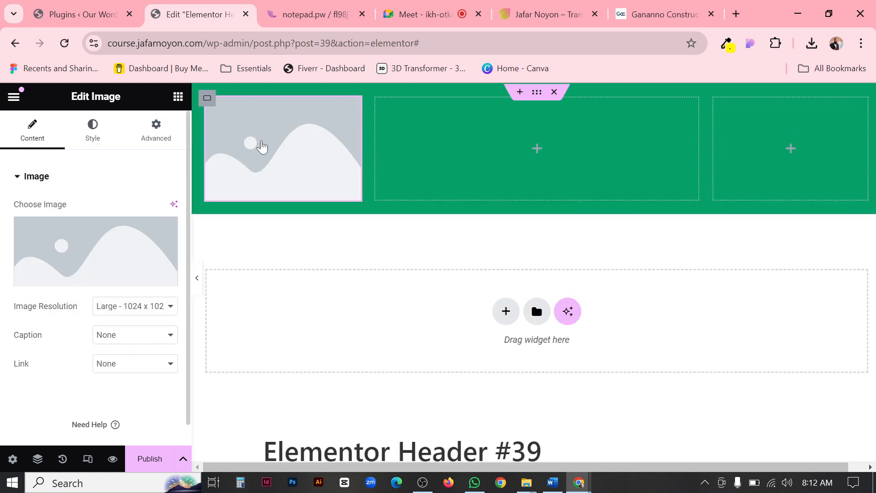
Set the first column's Image widget to the Ganaano logo asset-0.png from the media library.
{"action": "left_click", "coordinate": [111, 241]}
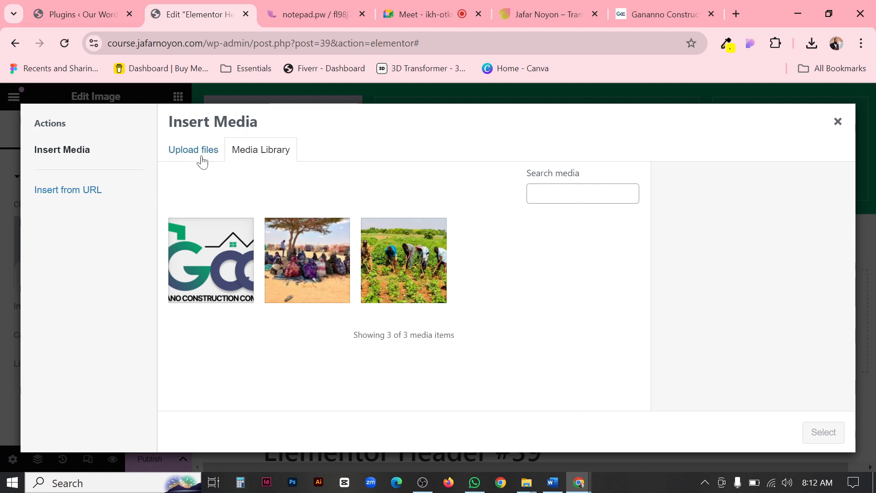
{"action": "left_click", "coordinate": [196, 162]}
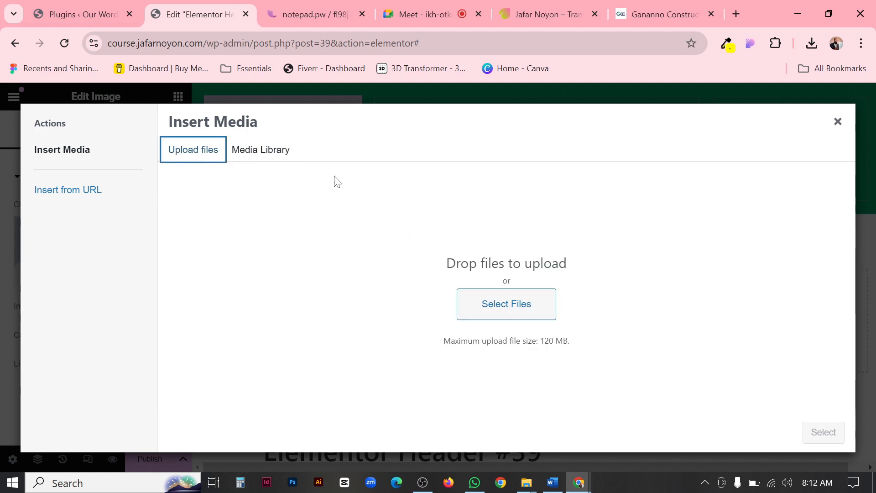
{"action": "left_click", "coordinate": [244, 147]}
{"action": "left_click", "coordinate": [208, 238]}
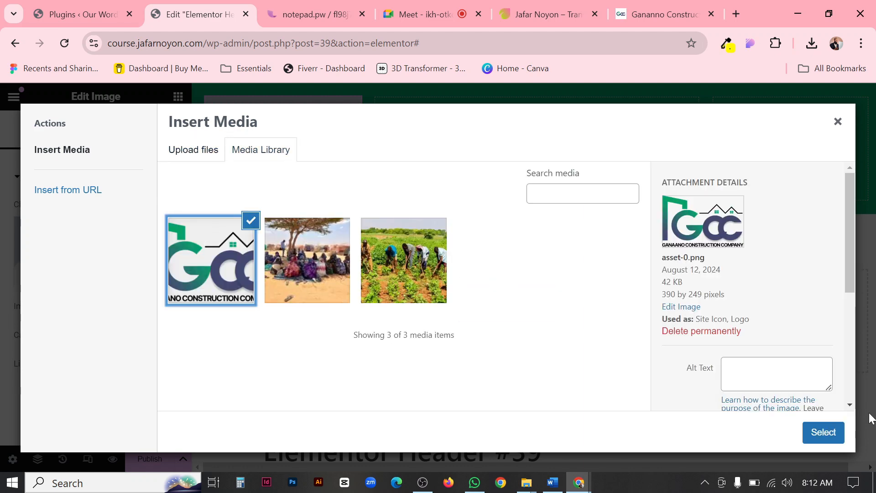
{"action": "left_click", "coordinate": [823, 431]}
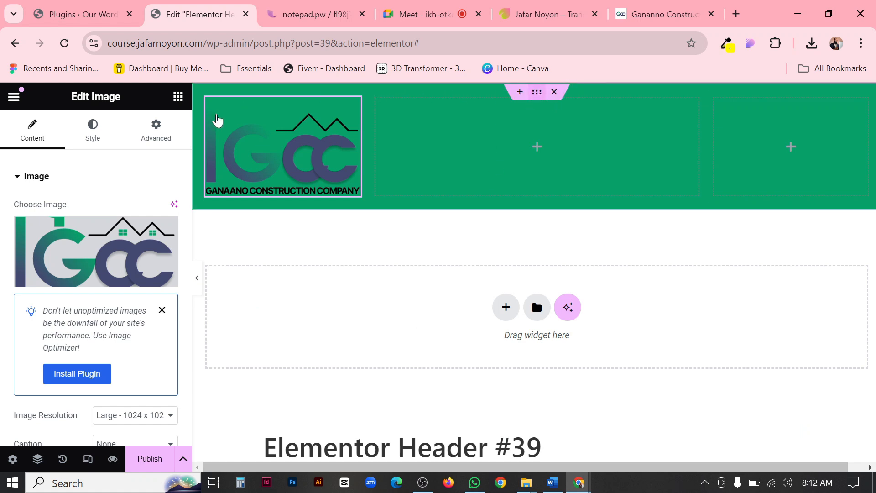
Change the outer header container's background color to the global White color.
{"action": "left_click", "coordinate": [97, 135]}
{"action": "left_click", "coordinate": [149, 271]}
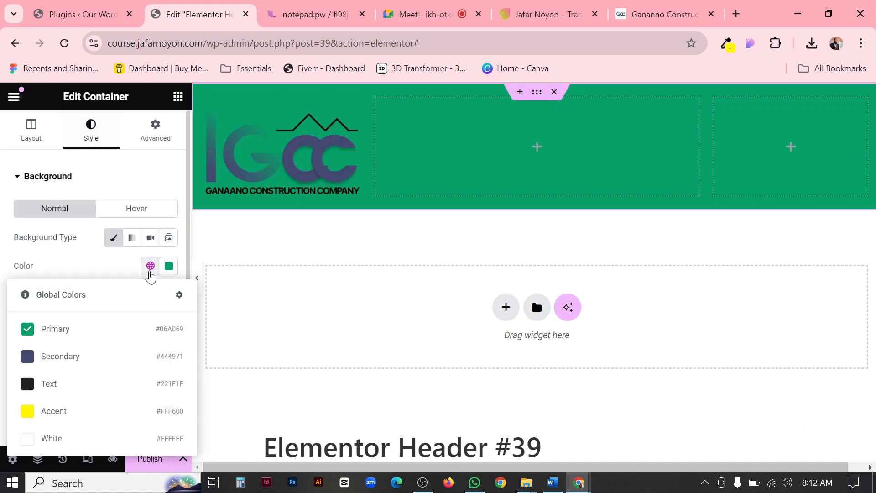
{"action": "left_click", "coordinate": [35, 438]}
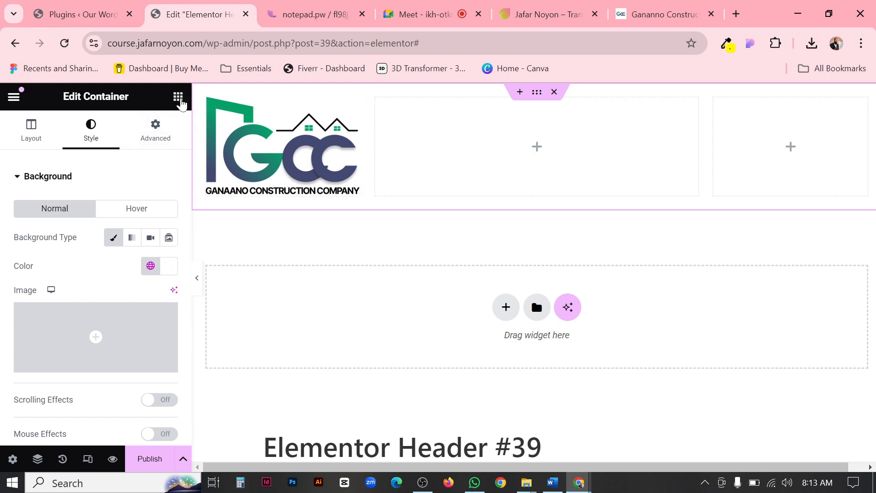
Place a WordPress Menu widget in the header's second column, and check the button and social icons in the Ganaano reference header.
{"action": "left_click", "coordinate": [178, 97]}
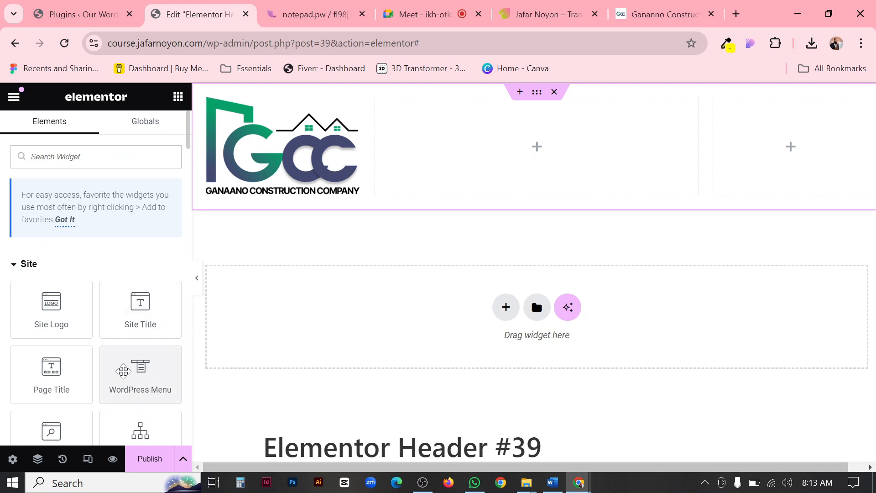
{"action": "left_click_drag", "start_coordinate": [141, 365], "coordinate": [499, 167]}
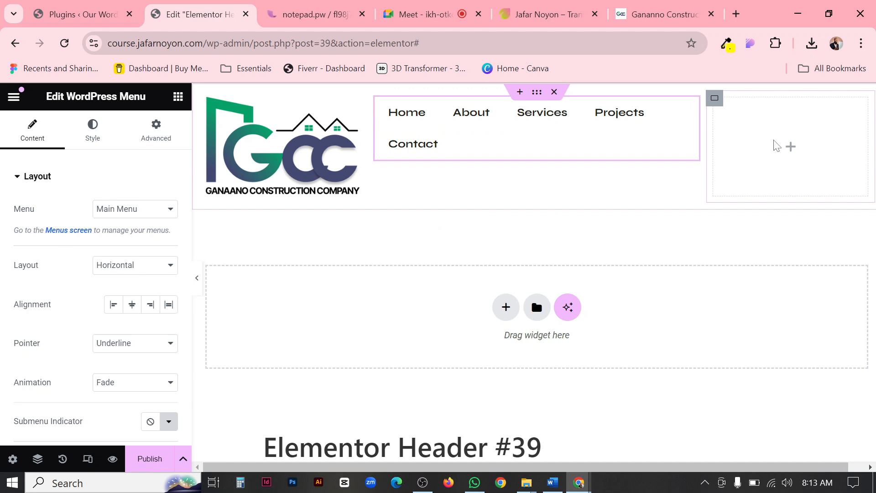
{"action": "left_click", "coordinate": [665, 14]}
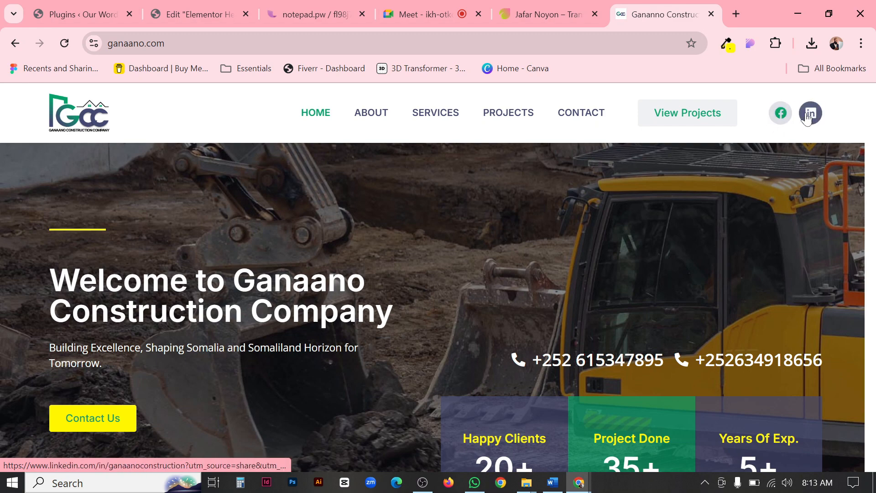
{"action": "left_click", "coordinate": [194, 14]}
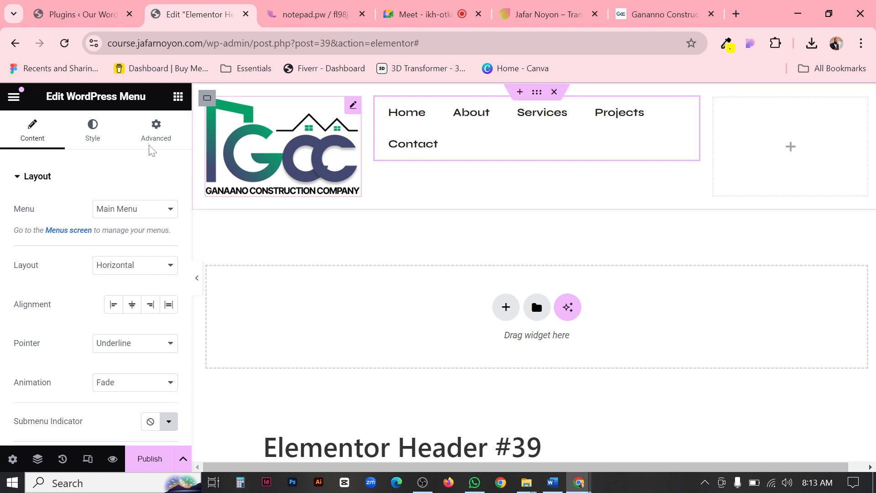
Search the widgets for "button" and place a Button widget in the header's third column.
{"action": "left_click", "coordinate": [179, 98]}
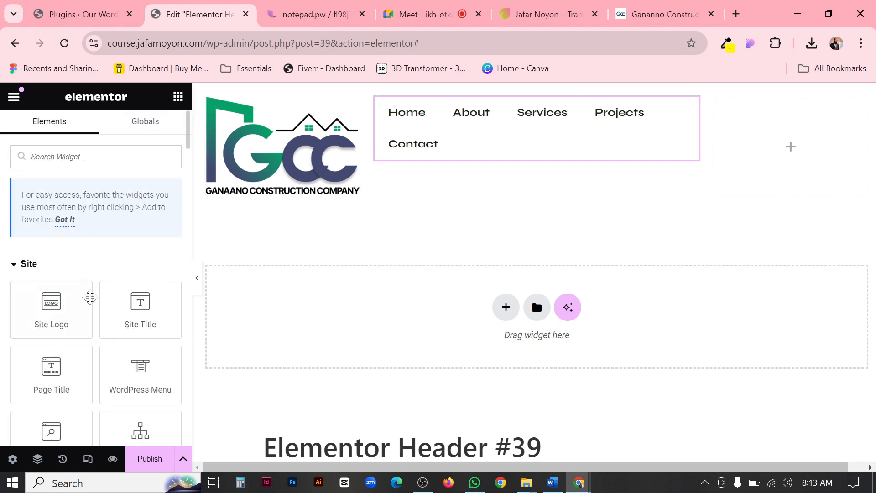
{"action": "scroll", "coordinate": [88, 297], "scroll_direction": "down", "scroll_amount": 2}
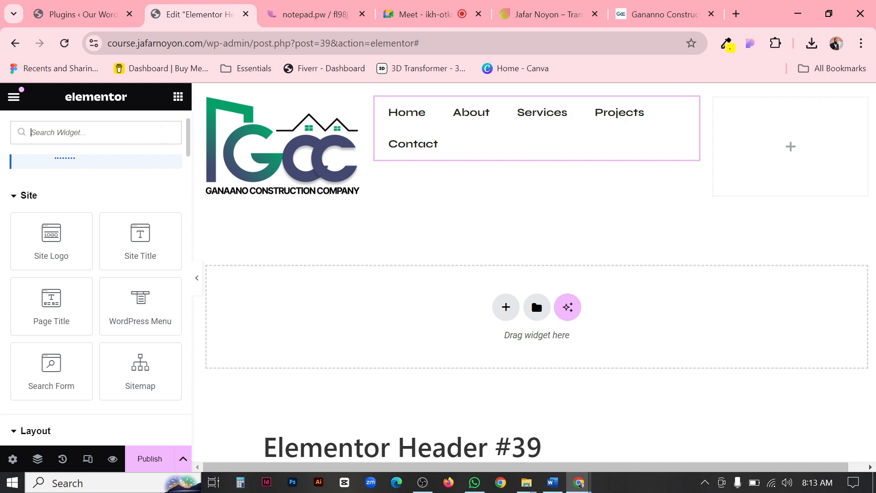
{"action": "type", "text": "button"}
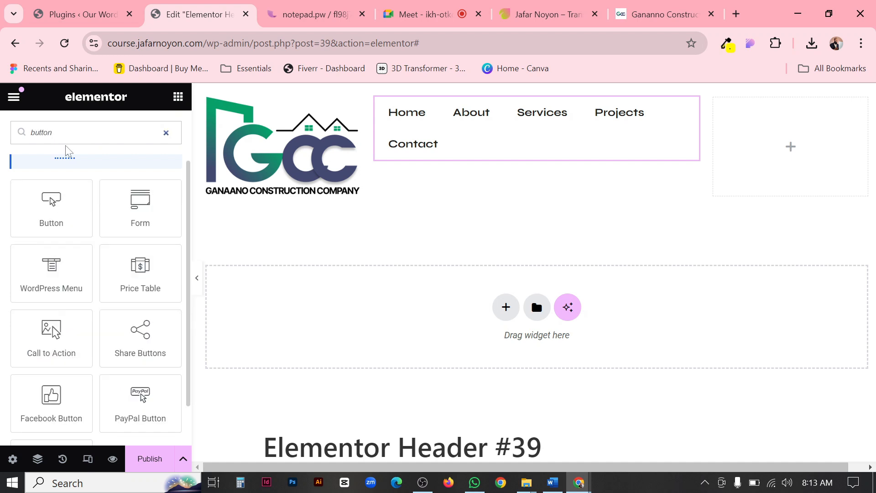
{"action": "left_click_drag", "start_coordinate": [50, 207], "coordinate": [760, 125]}
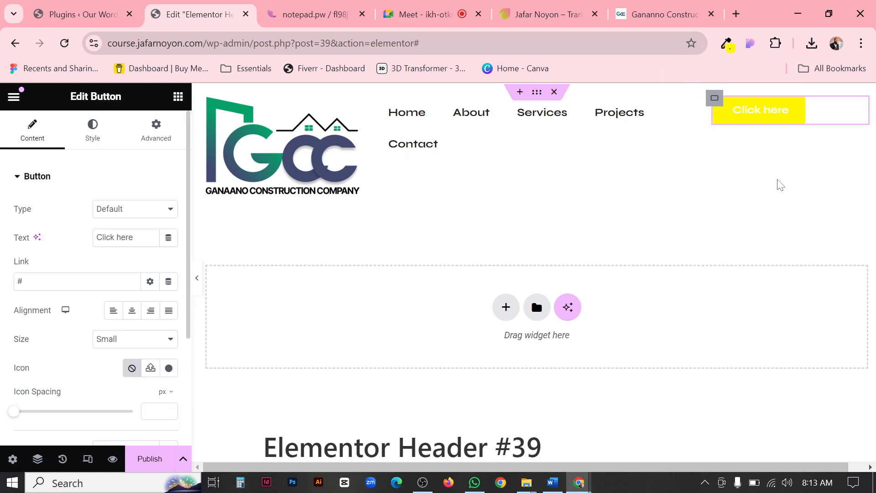
Search the widgets for "socia" and place a Social Icons widget below the button in the third column.
{"action": "left_click", "coordinate": [177, 101]}
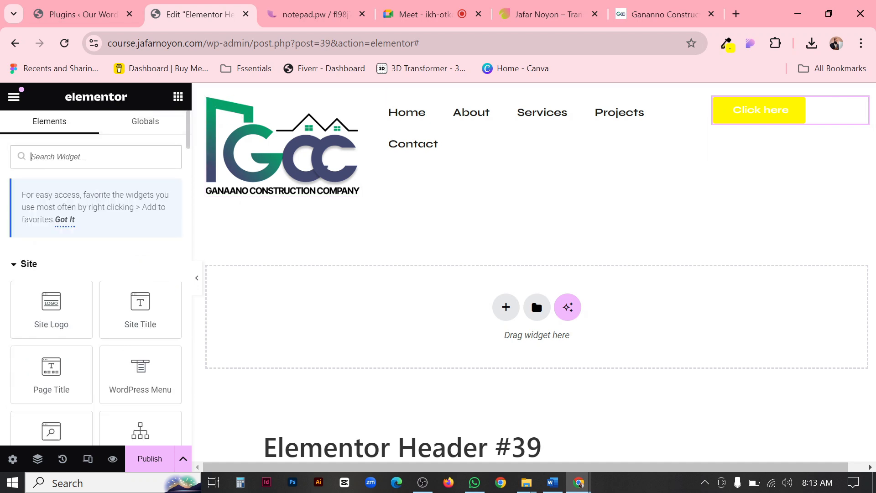
{"action": "type", "text": "socia"}
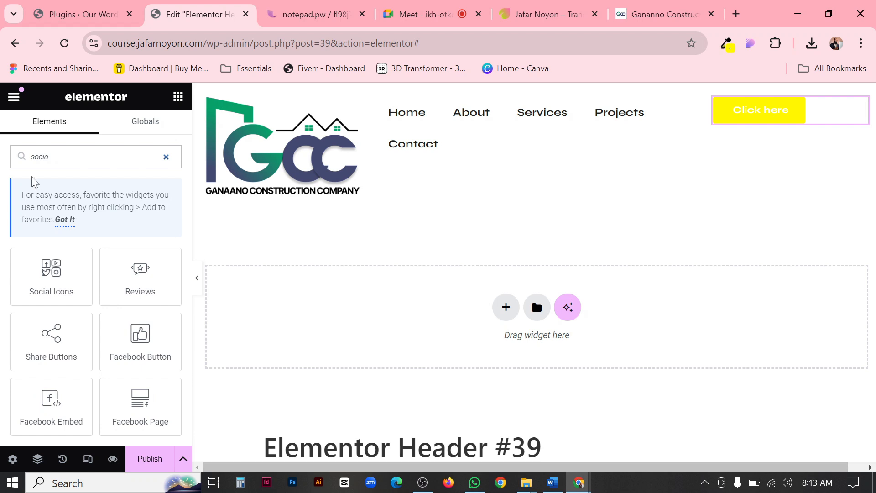
{"action": "left_click_drag", "start_coordinate": [41, 277], "coordinate": [781, 122]}
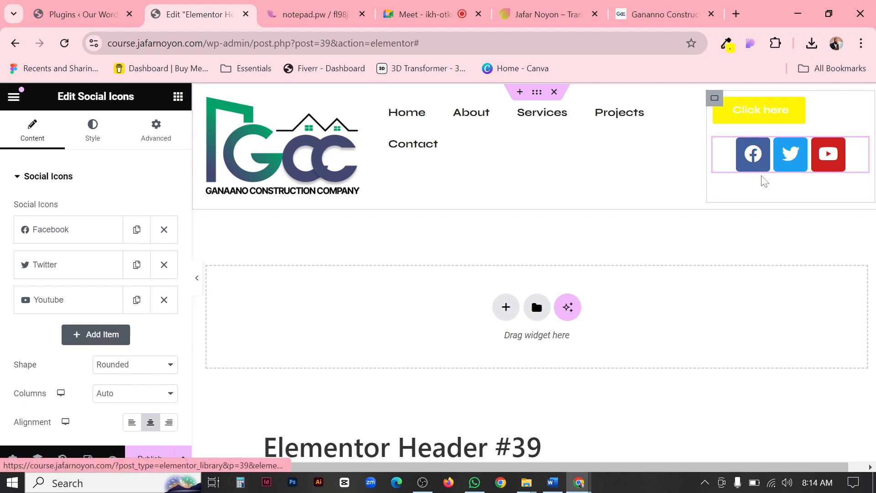
Compare with the Ganaano reference header, and set the third column container's direction to horizontal row.
{"action": "left_click", "coordinate": [678, 7]}
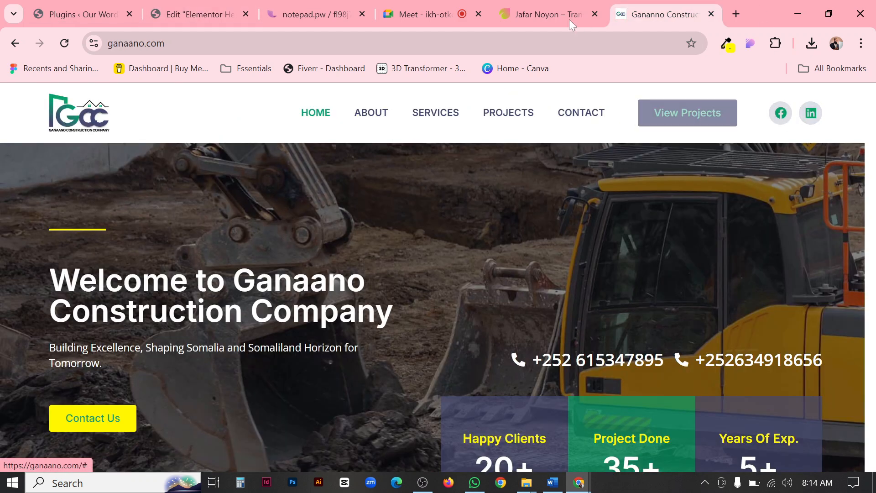
{"action": "left_click", "coordinate": [182, 17]}
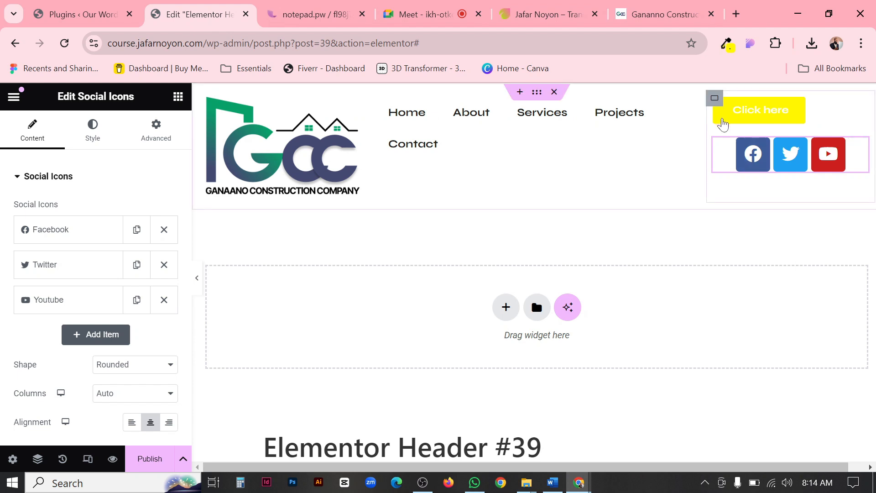
{"action": "left_click", "coordinate": [714, 99]}
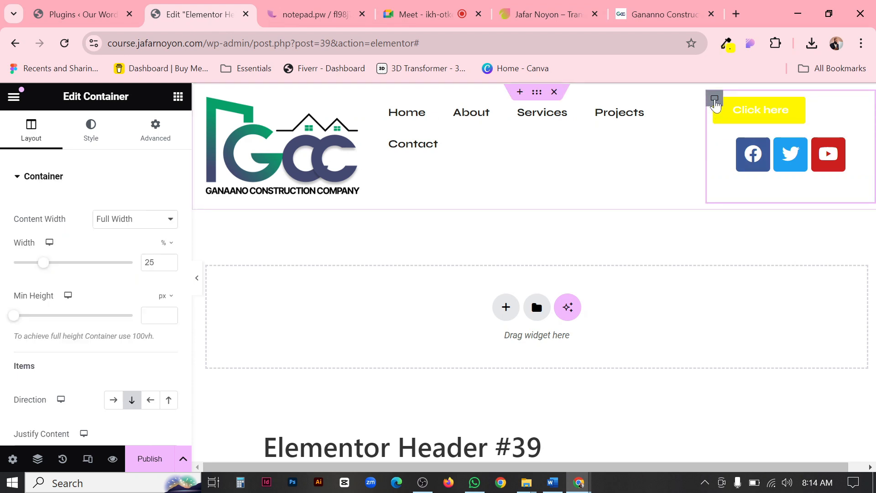
{"action": "scroll", "coordinate": [116, 387], "scroll_direction": "down", "scroll_amount": 1}
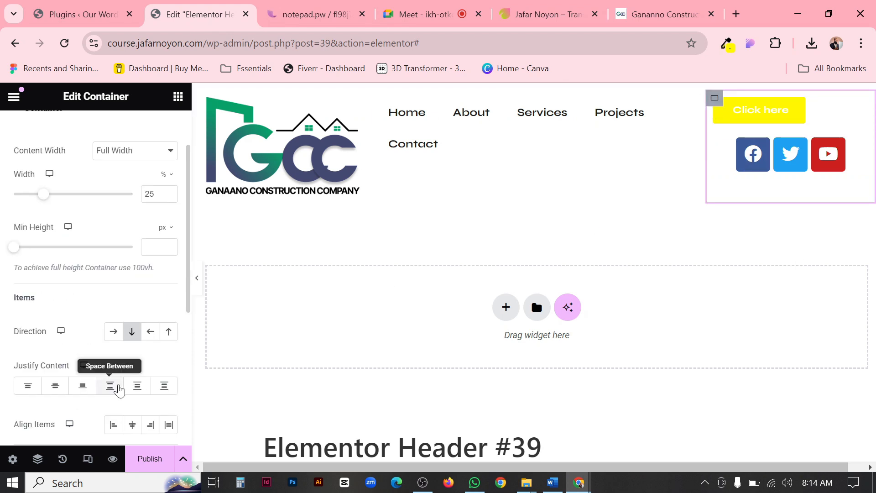
{"action": "left_click", "coordinate": [114, 332]}
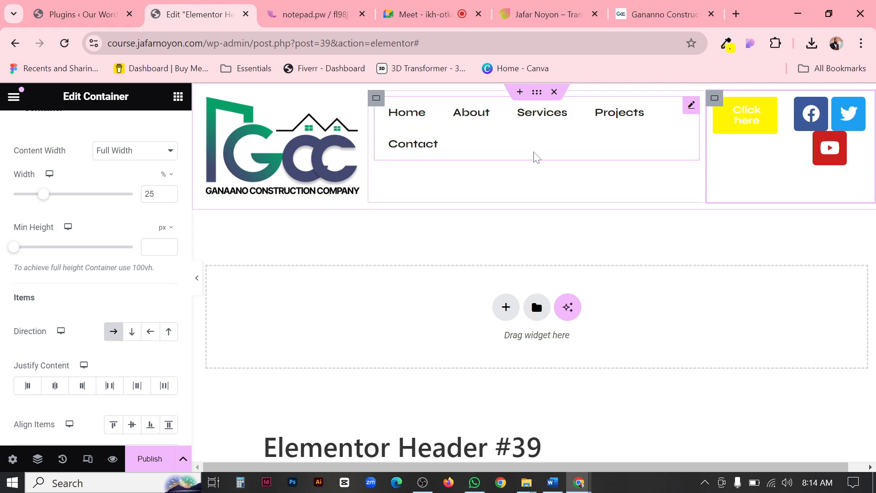
Review the layout width of the outer header container and of each of its three column containers.
{"action": "left_click", "coordinate": [537, 95]}
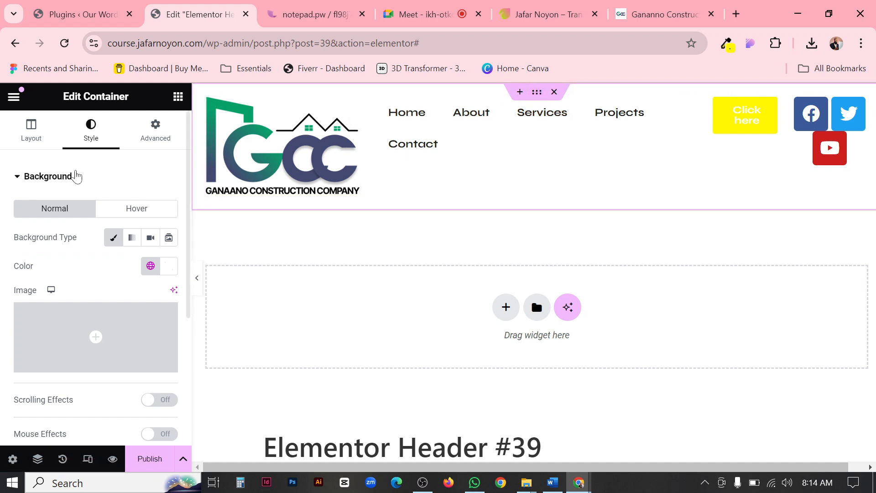
{"action": "left_click", "coordinate": [30, 132]}
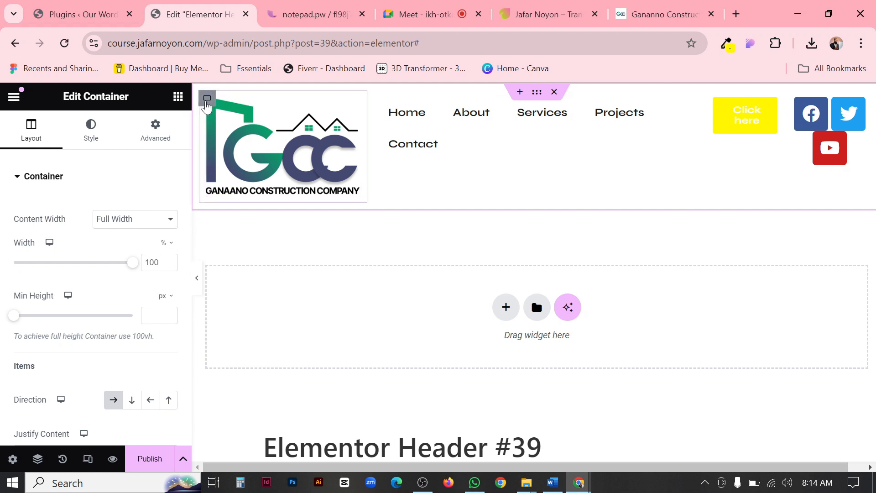
{"action": "left_click", "coordinate": [206, 100]}
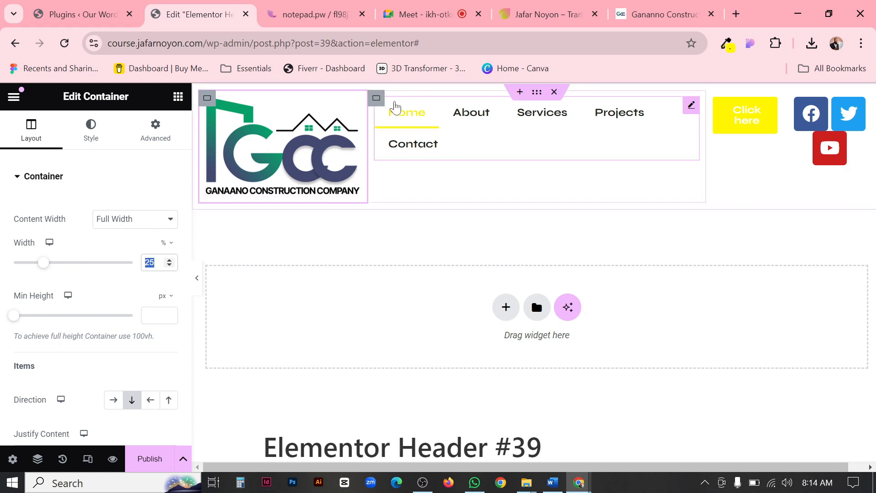
{"action": "type", "text": "50"}
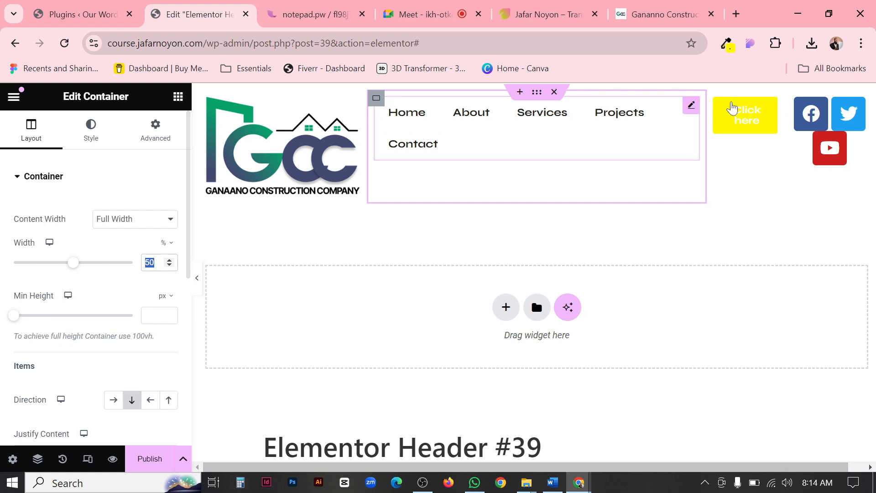
{"action": "left_click", "coordinate": [715, 99]}
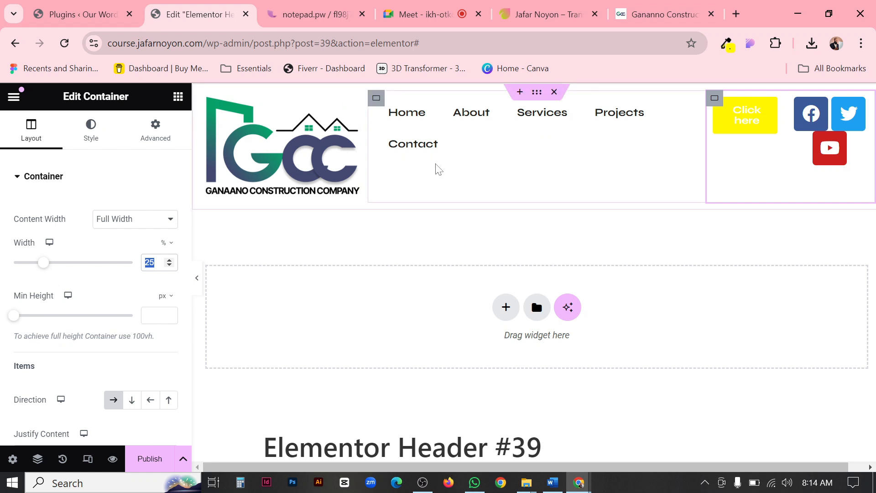
Open the Navigator, collapse and select the outer header container in it, and move the Navigator window clear of the header.
{"action": "right_click", "coordinate": [532, 174]}
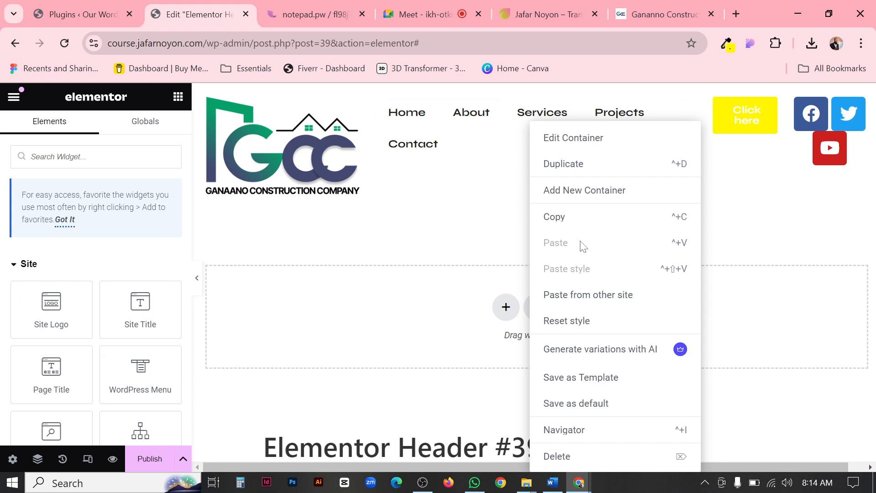
{"action": "left_click", "coordinate": [576, 438]}
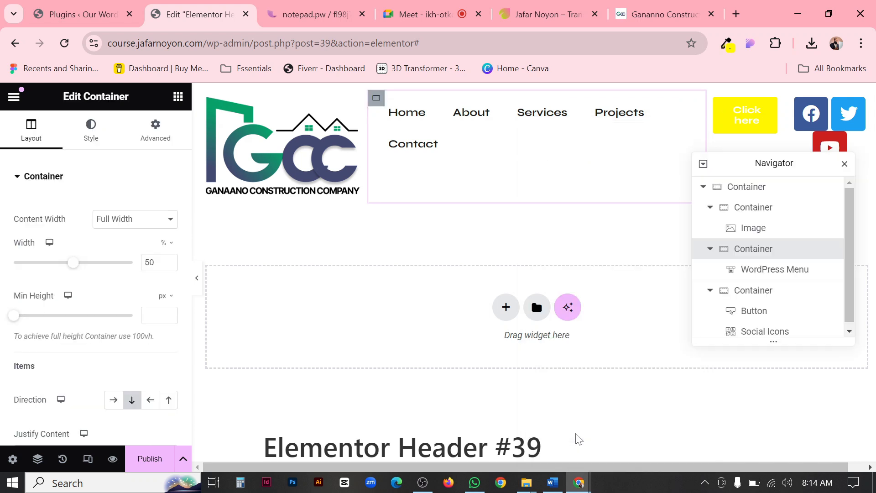
{"action": "left_click", "coordinate": [703, 187]}
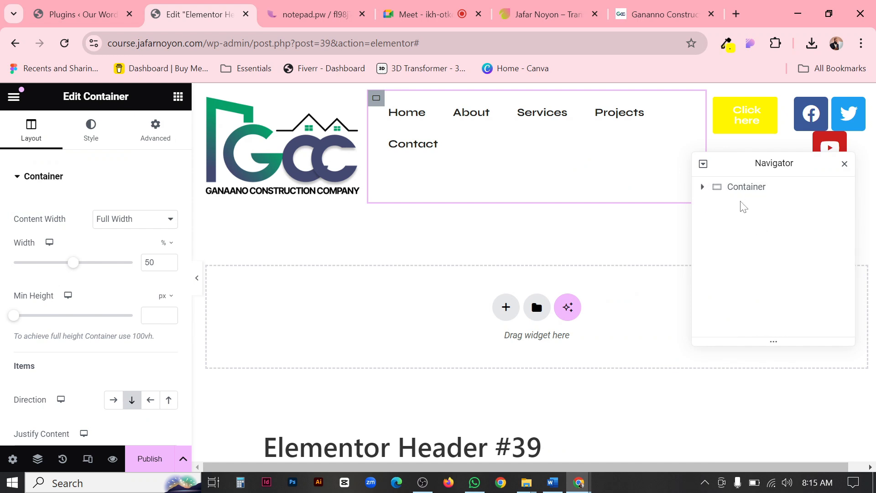
{"action": "left_click", "coordinate": [763, 190]}
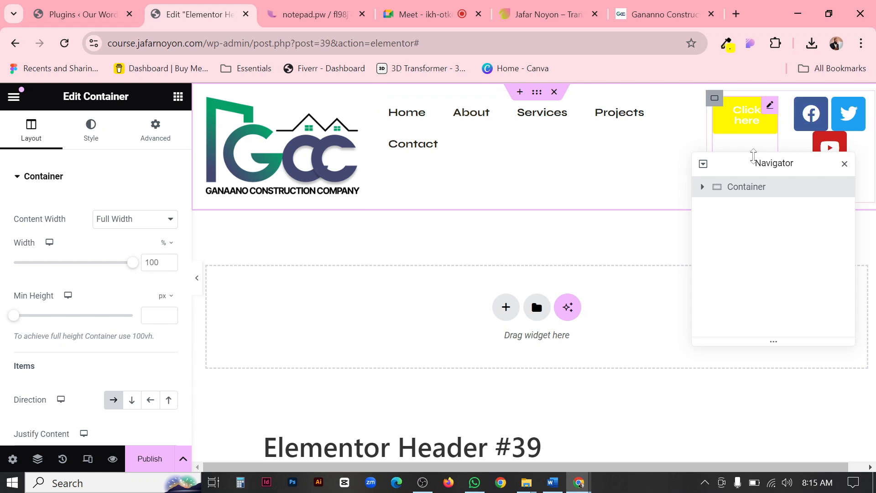
{"action": "left_click_drag", "start_coordinate": [739, 164], "coordinate": [745, 224]}
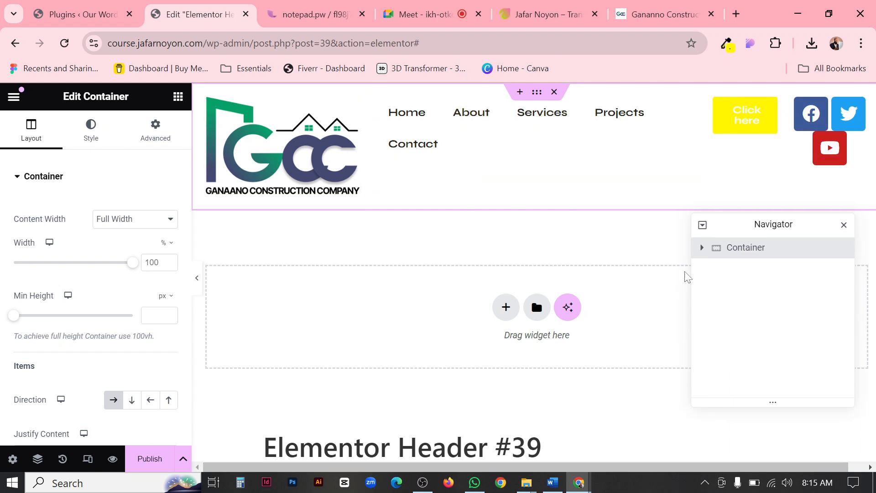
Expand the outer container in the Navigator and collapse its three inner column containers to review the header's structure.
{"action": "left_click", "coordinate": [702, 247]}
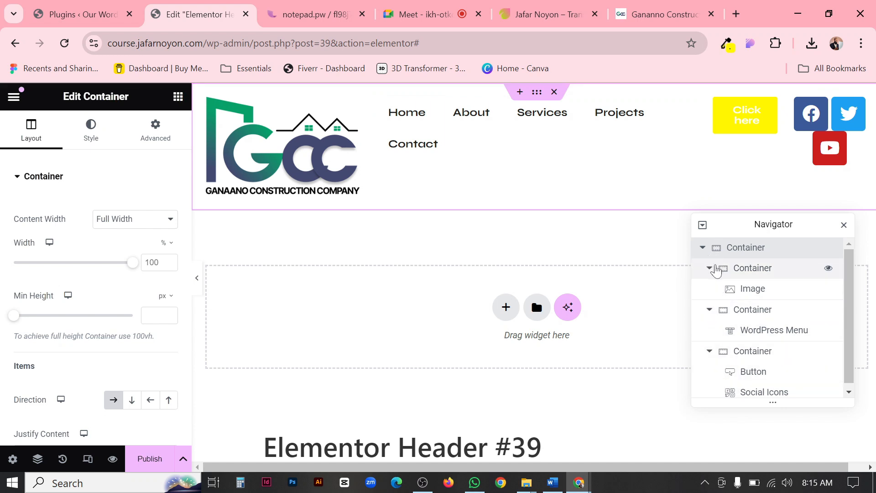
{"action": "left_click", "coordinate": [709, 269]}
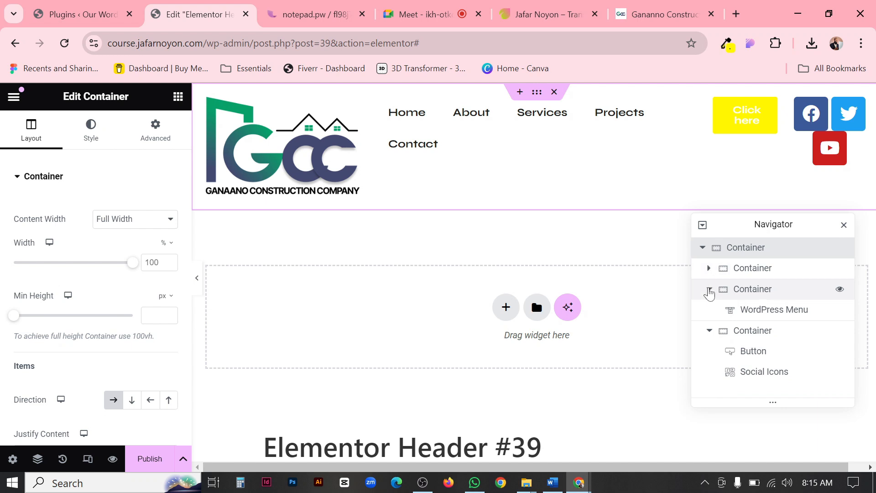
{"action": "left_click", "coordinate": [708, 288]}
{"action": "left_click", "coordinate": [709, 310]}
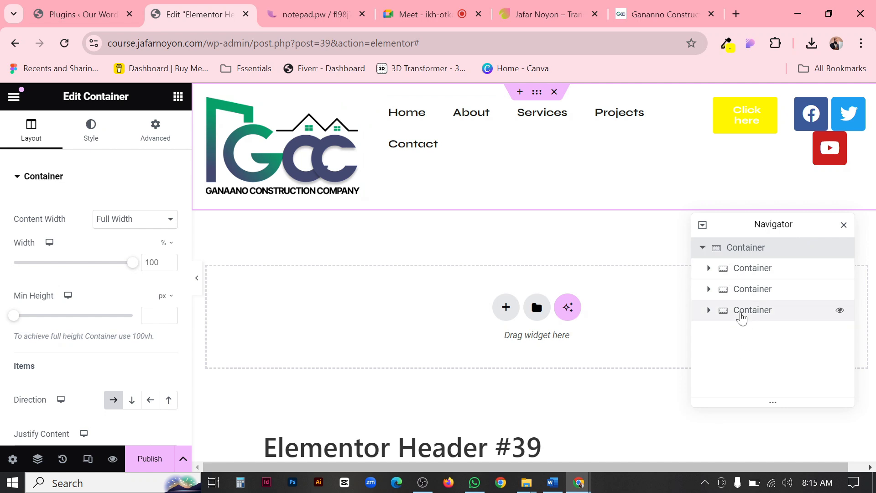
Rename the outer header container as main and its three column containers as 1, 2 and 3 in the Navigator.
{"action": "double_click", "coordinate": [745, 249]}
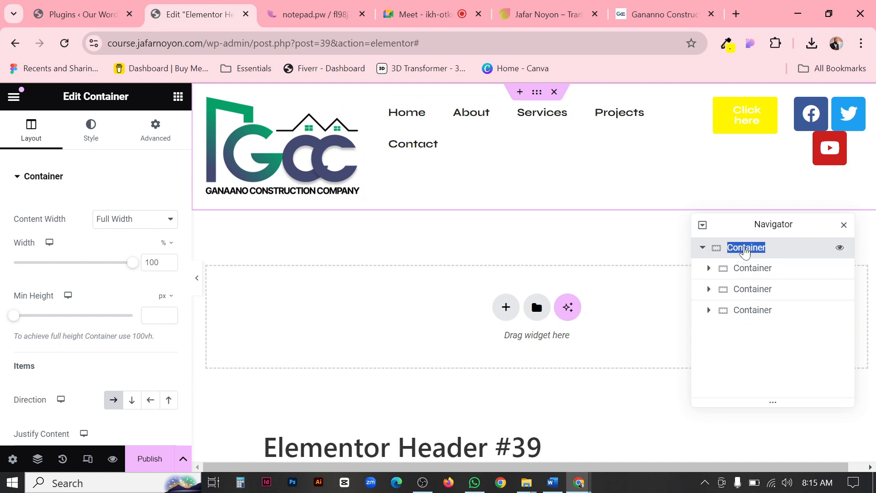
{"action": "type", "text": "H"}
{"action": "double_click", "coordinate": [748, 269]}
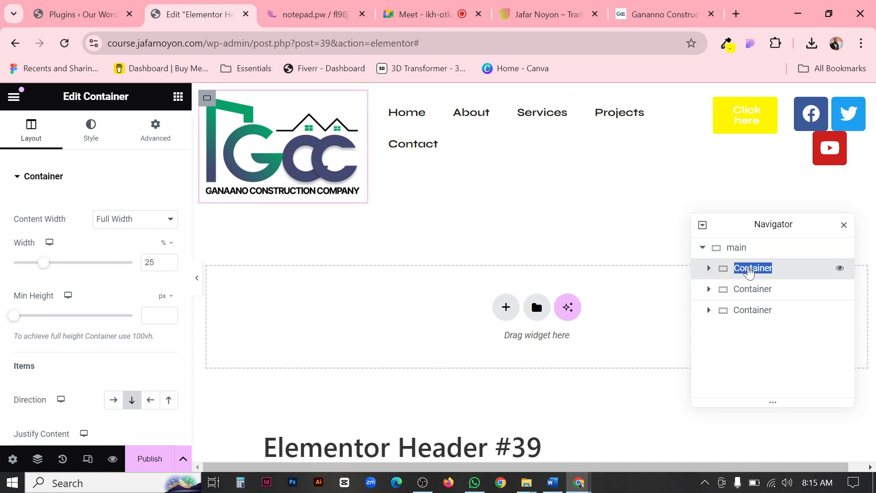
{"action": "type", "text": "1"}
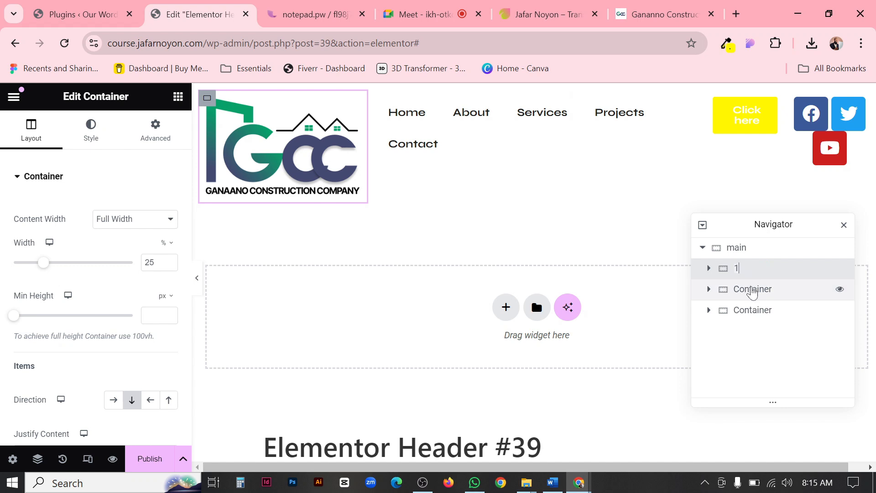
{"action": "double_click", "coordinate": [749, 289]}
{"action": "type", "text": "2"}
{"action": "double_click", "coordinate": [754, 315]}
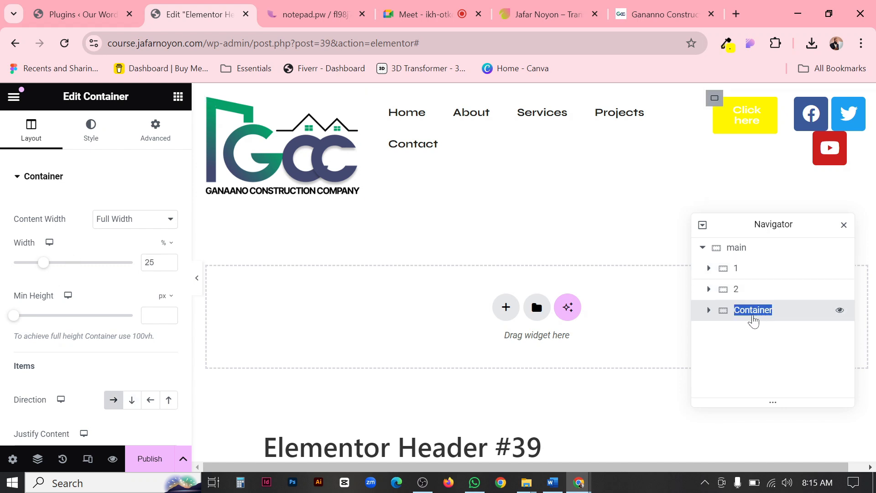
{"action": "type", "text": "2"}
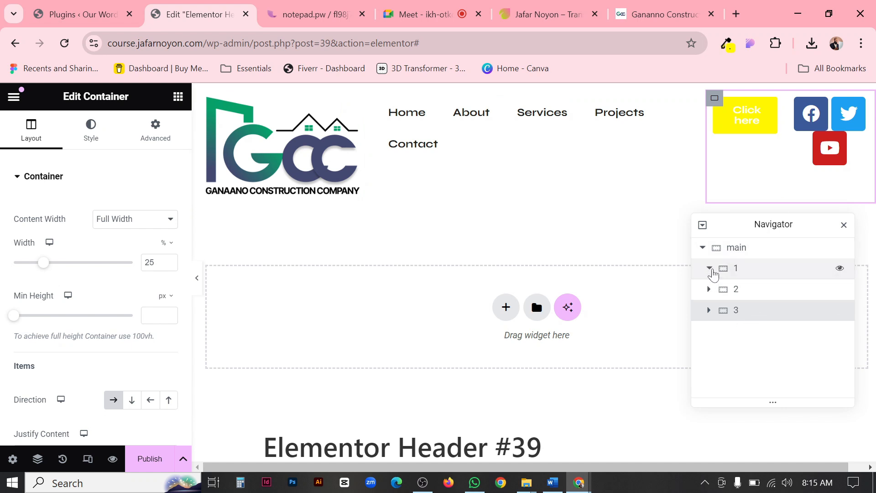
Inspect the widgets inside containers 1 and 2 in the Navigator, collapse both containers, and select container 1.
{"action": "left_click", "coordinate": [709, 268]}
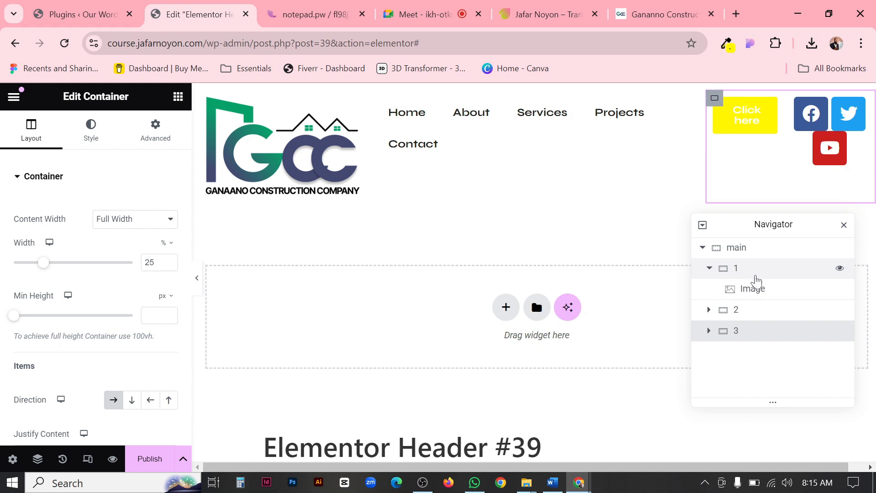
{"action": "left_click", "coordinate": [756, 292]}
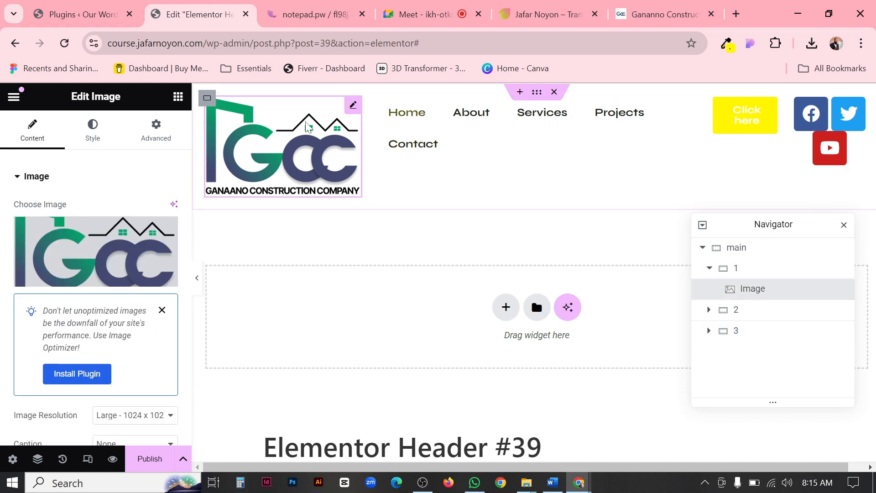
{"action": "left_click", "coordinate": [709, 269]}
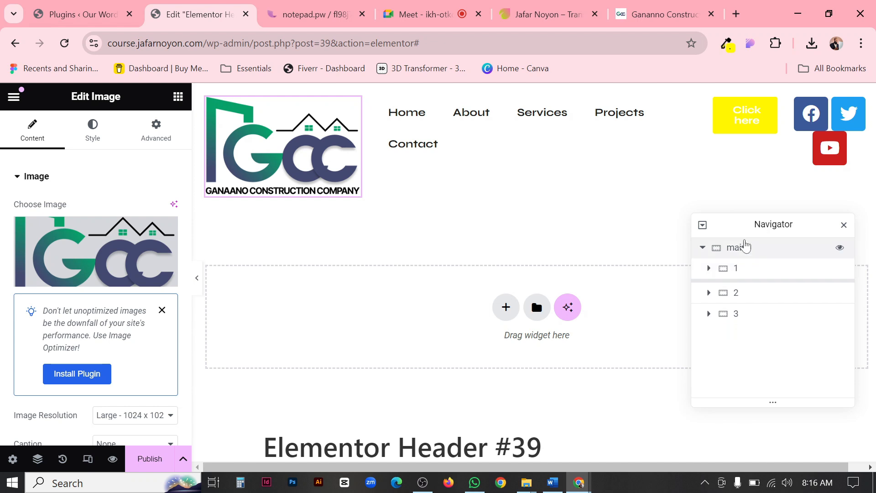
{"action": "left_click", "coordinate": [709, 290]}
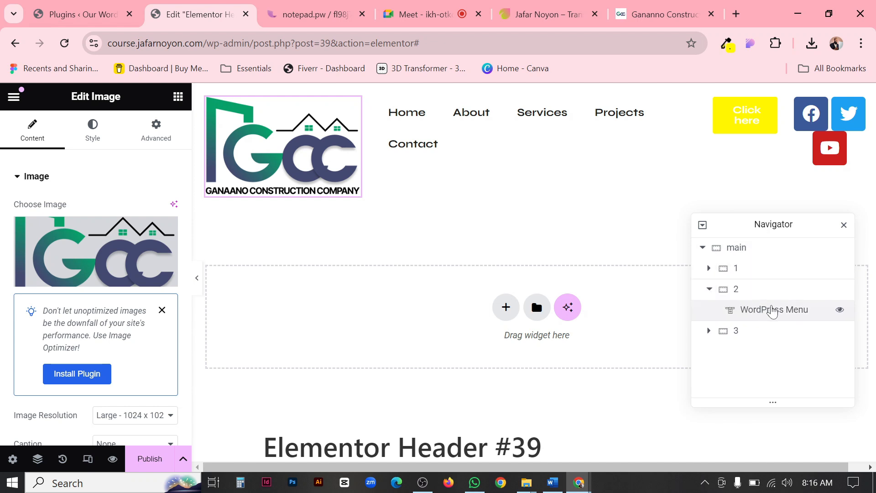
{"action": "left_click", "coordinate": [771, 311]}
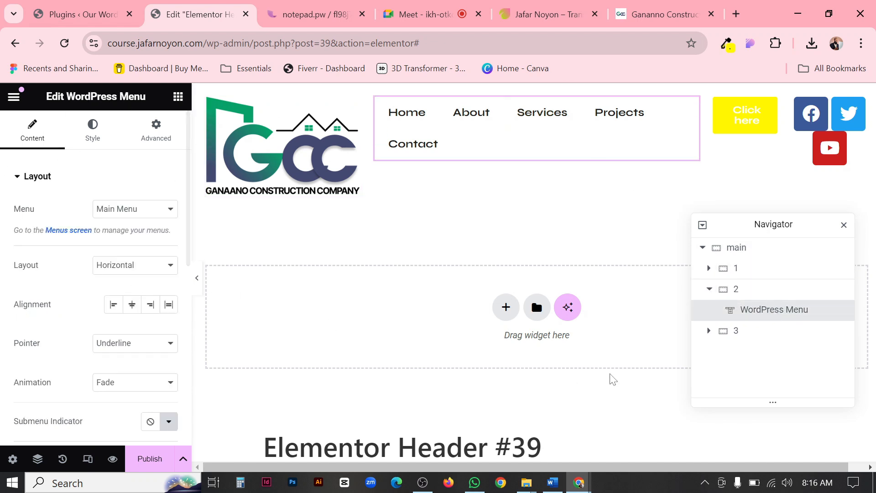
{"action": "left_click", "coordinate": [710, 289]}
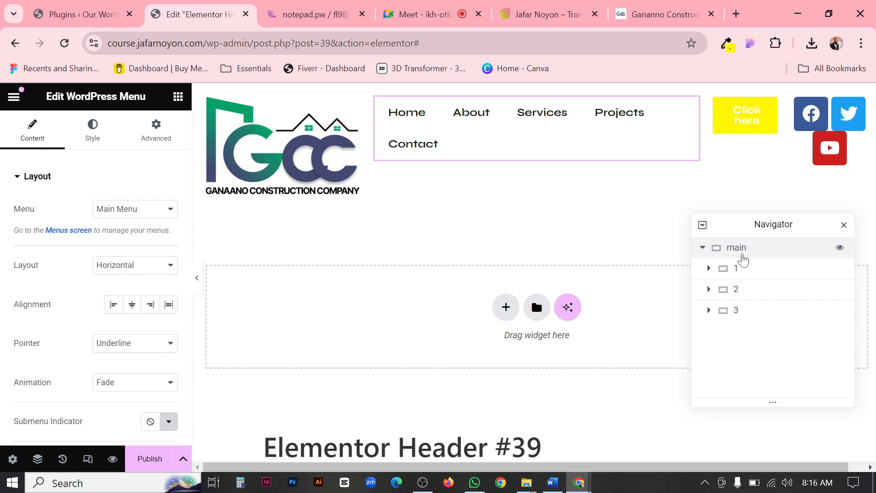
{"action": "left_click", "coordinate": [729, 270]}
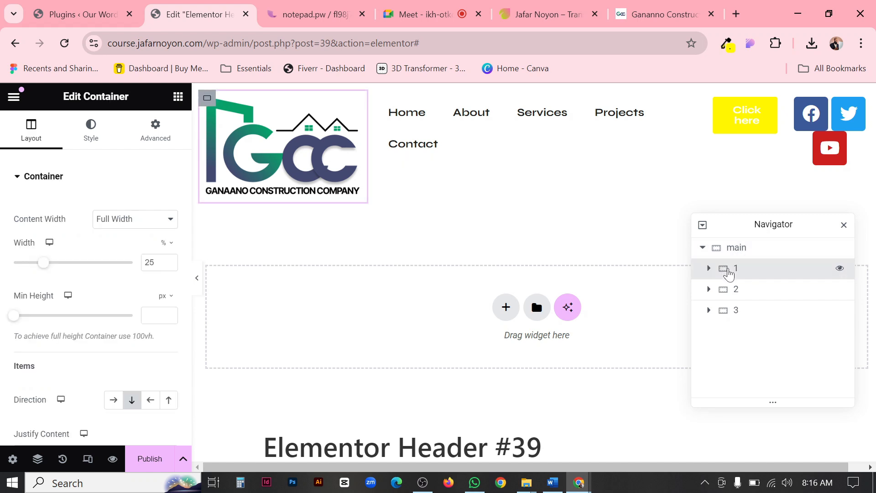
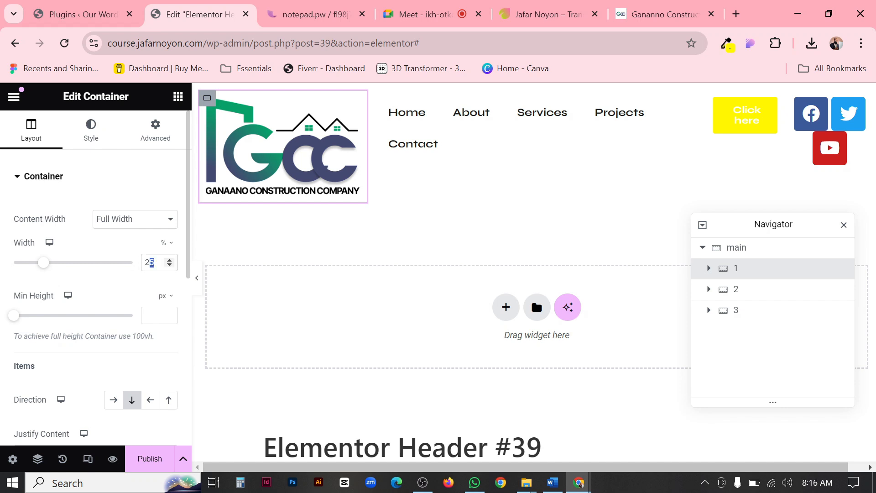
Set the widths of header containers 1, 2 and 3 to 15%, 65% and 20%.
{"action": "type", "text": "15"}
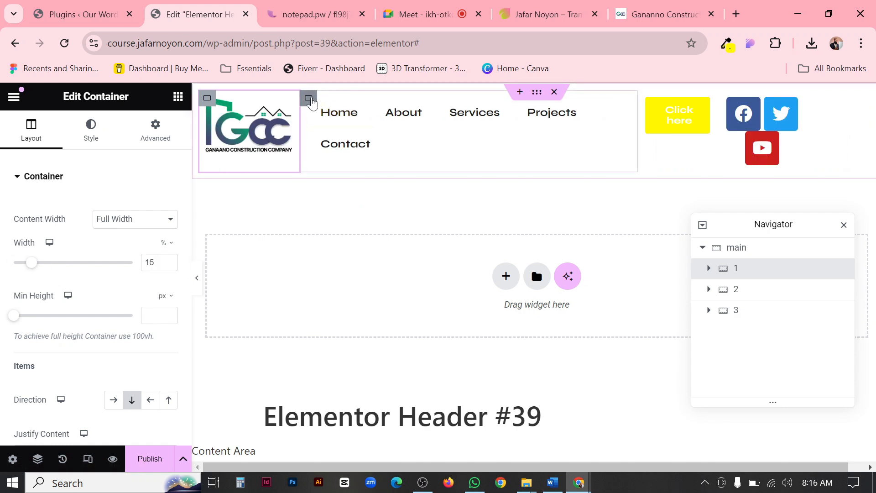
{"action": "left_click", "coordinate": [307, 97]}
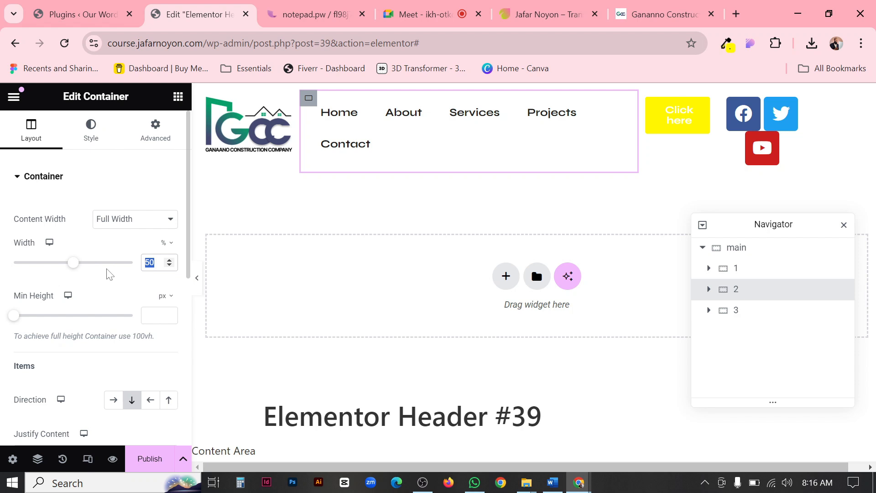
{"action": "type", "text": "652"}
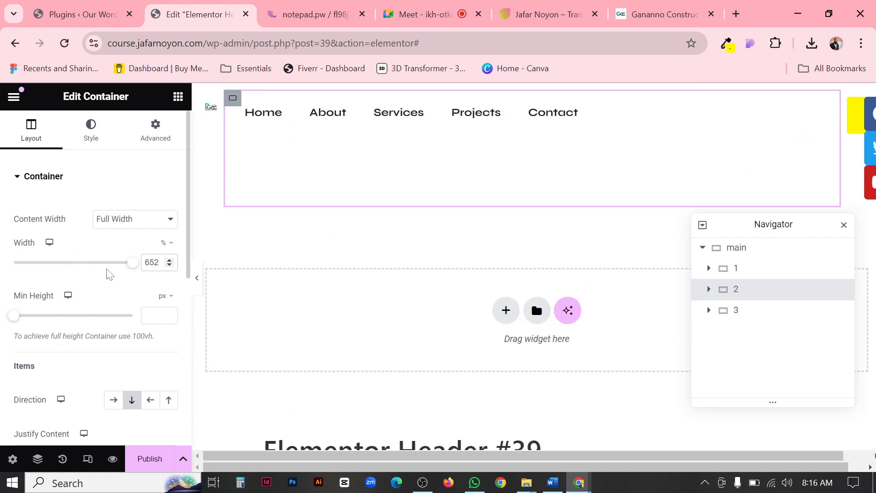
{"action": "key", "text": "BackSpace"}
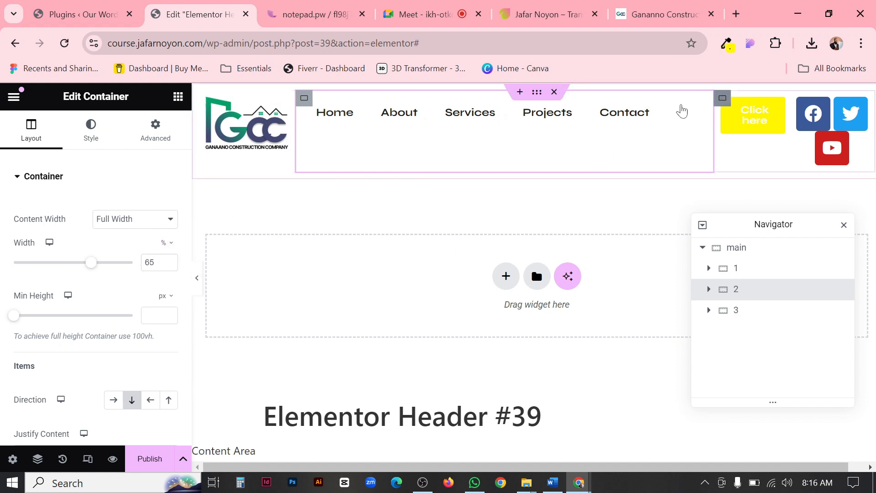
{"action": "left_click", "coordinate": [722, 97]}
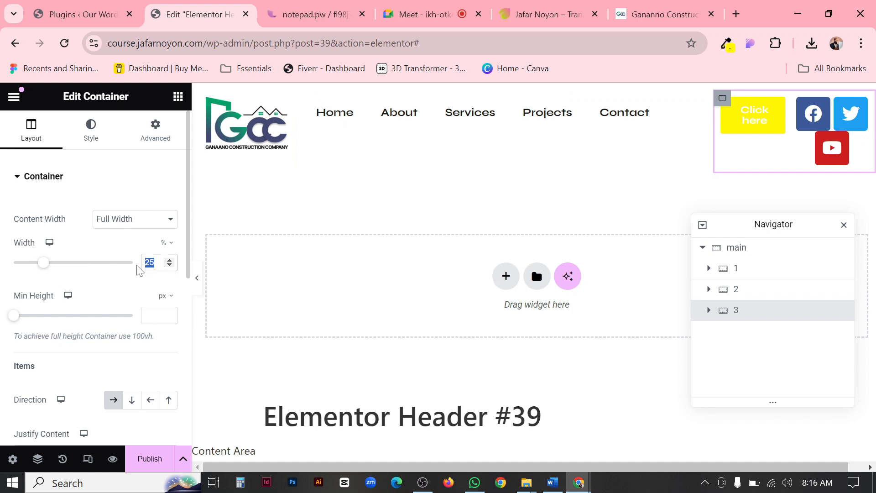
{"action": "type", "text": "20"}
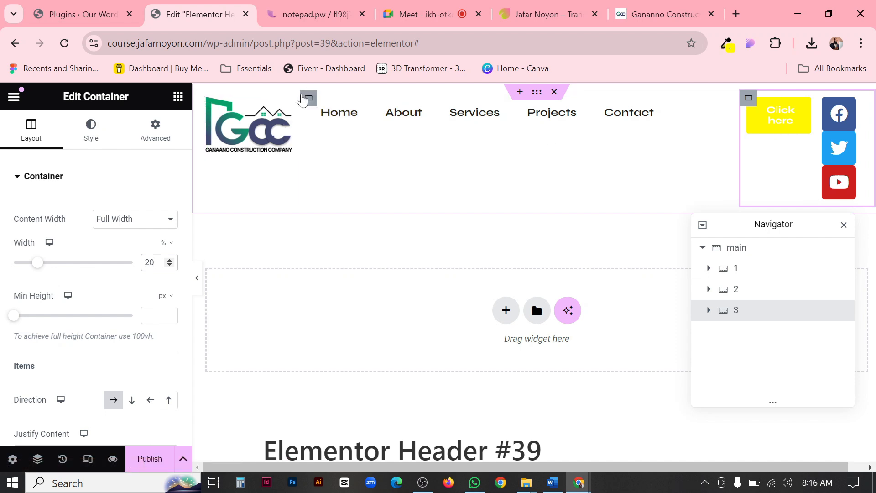
Compare the settings of the logo image, container 1 and the main container, and collapse container 1 in the Navigator.
{"action": "left_click", "coordinate": [285, 112]}
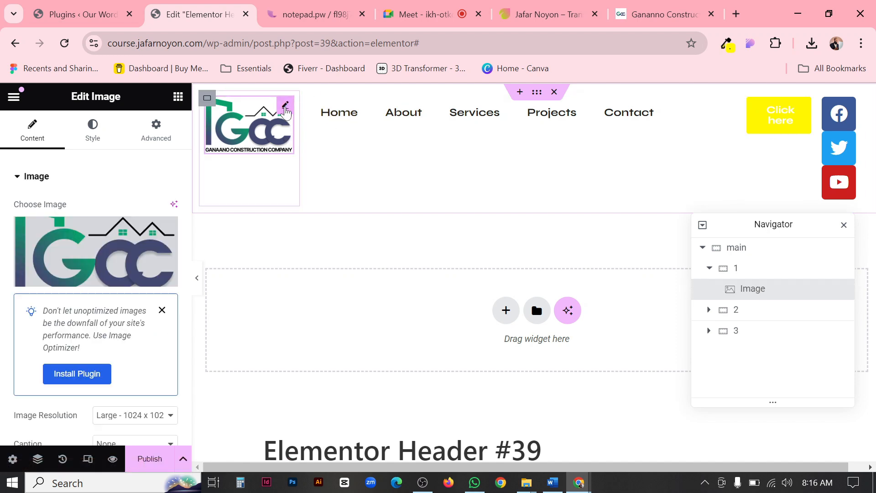
{"action": "left_click", "coordinate": [91, 139]}
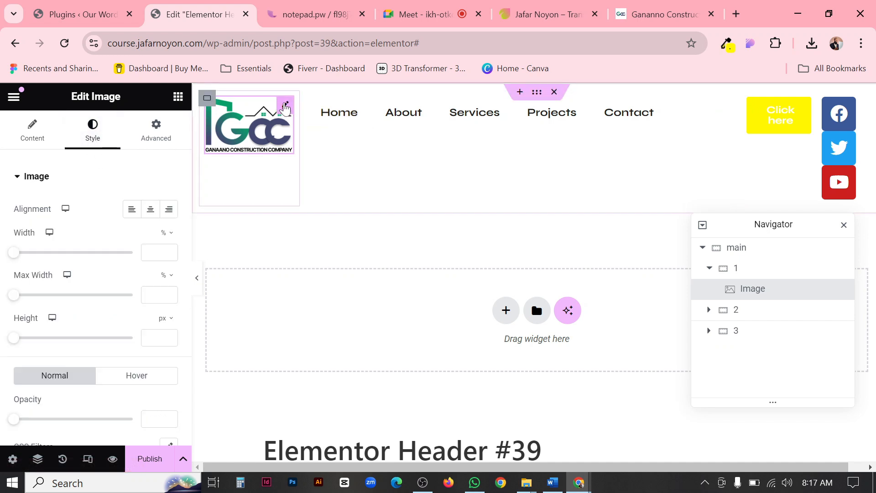
{"action": "left_click", "coordinate": [205, 103]}
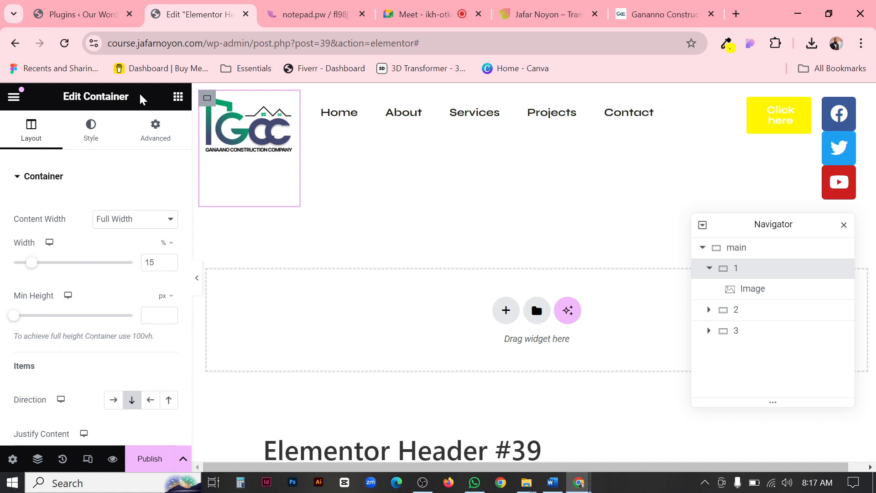
{"action": "left_click_drag", "start_coordinate": [87, 108], "coordinate": [64, 103]}
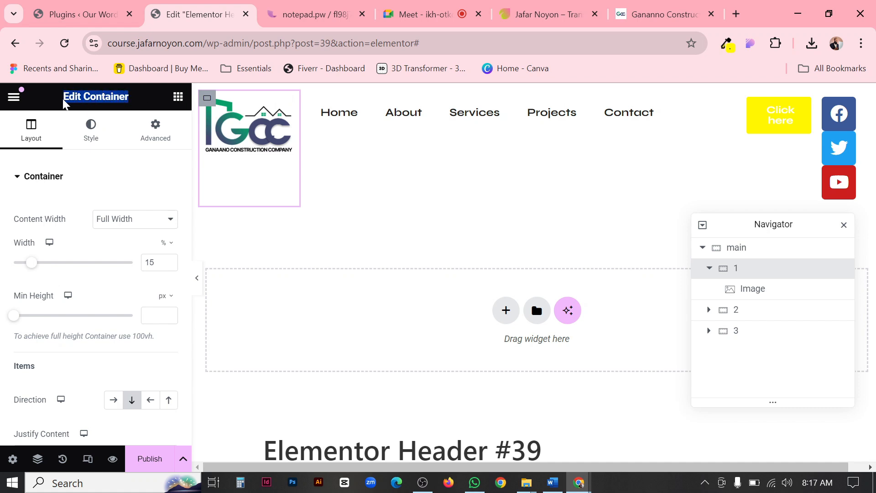
{"action": "left_click_drag", "start_coordinate": [133, 98], "coordinate": [77, 98]}
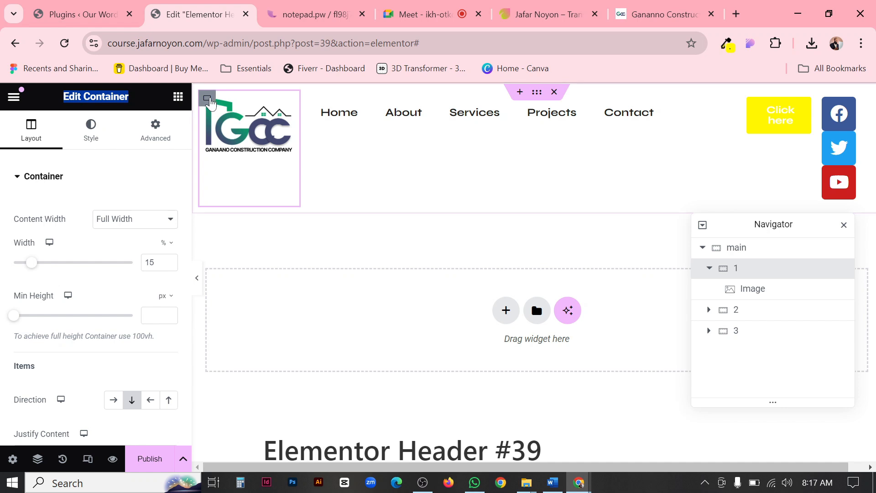
{"action": "left_click", "coordinate": [542, 96]}
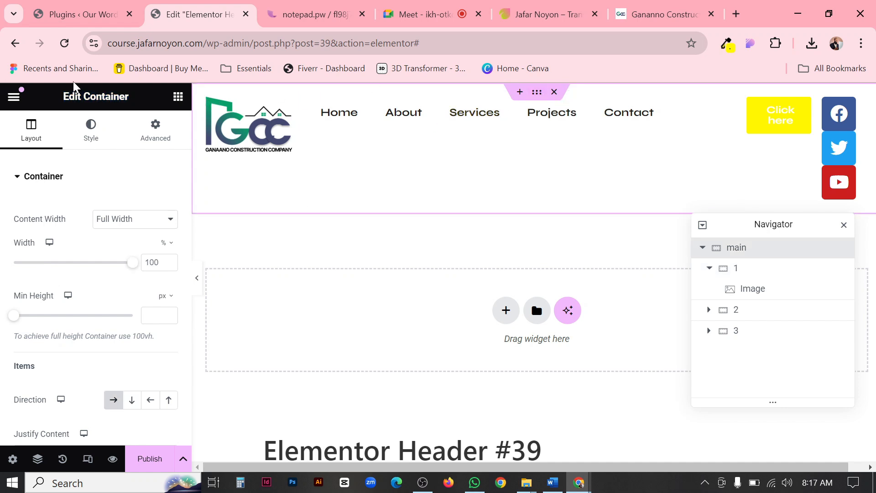
{"action": "left_click_drag", "start_coordinate": [137, 100], "coordinate": [38, 103]}
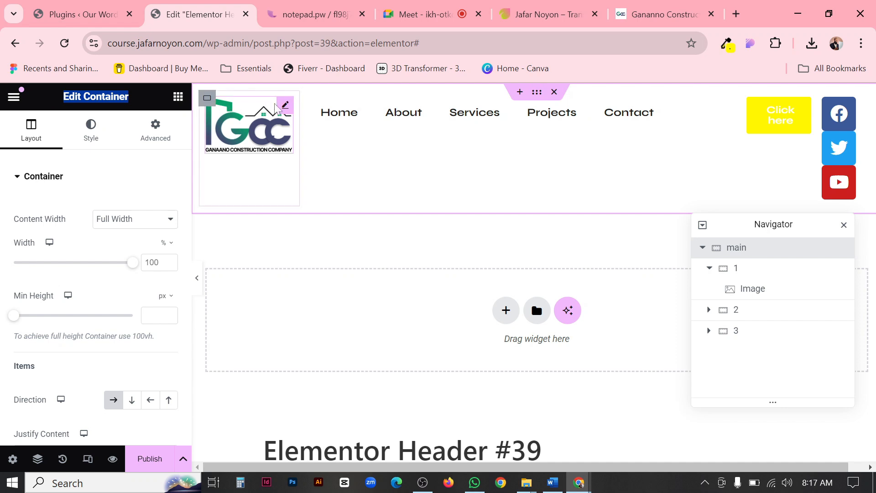
{"action": "left_click", "coordinate": [207, 99]}
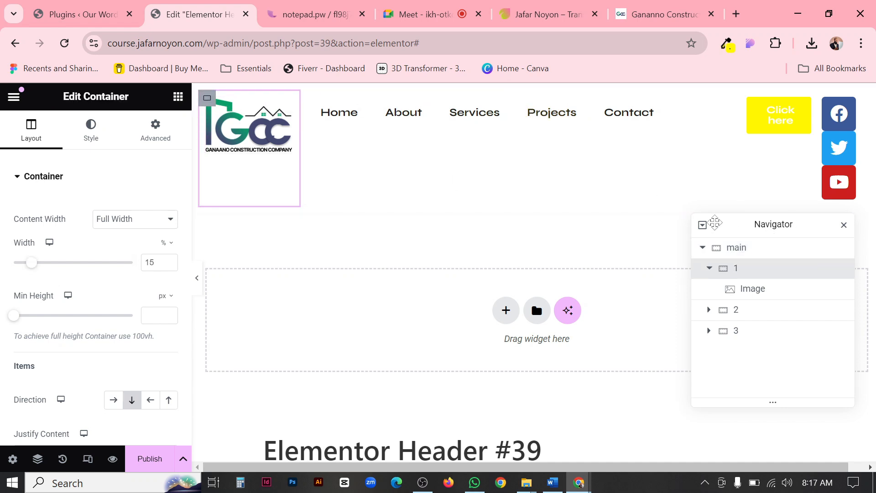
{"action": "left_click", "coordinate": [737, 248]}
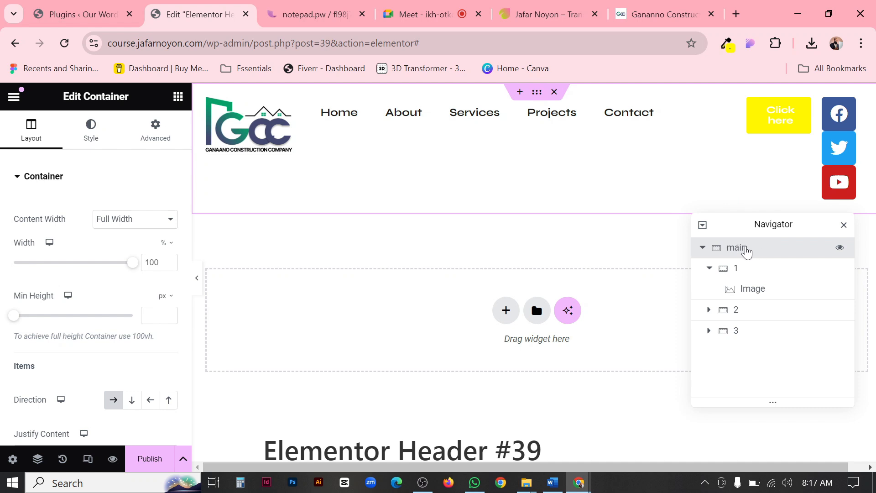
{"action": "left_click", "coordinate": [208, 98]}
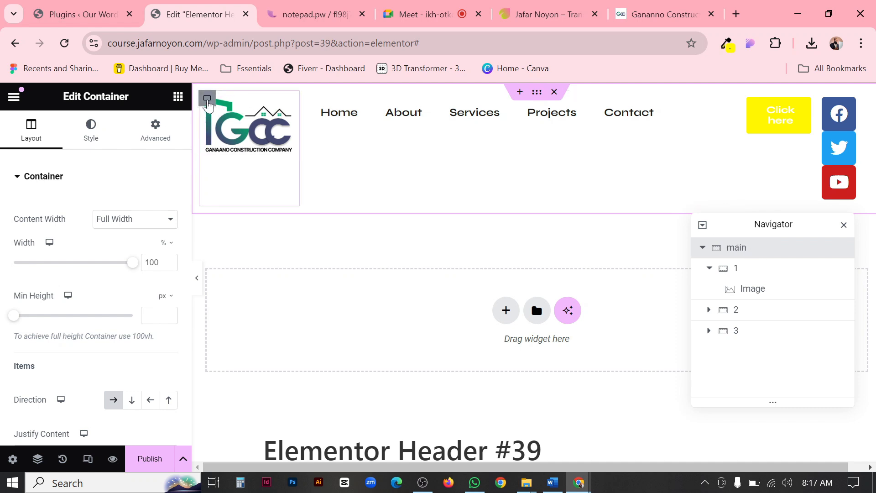
{"action": "left_click", "coordinate": [707, 270]}
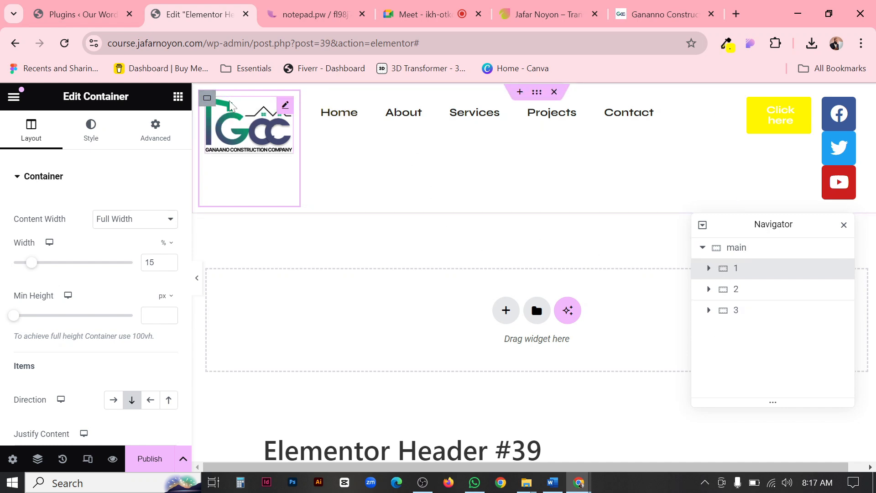
Open the logo image's style settings and set its width to 50%.
{"action": "left_click", "coordinate": [285, 108]}
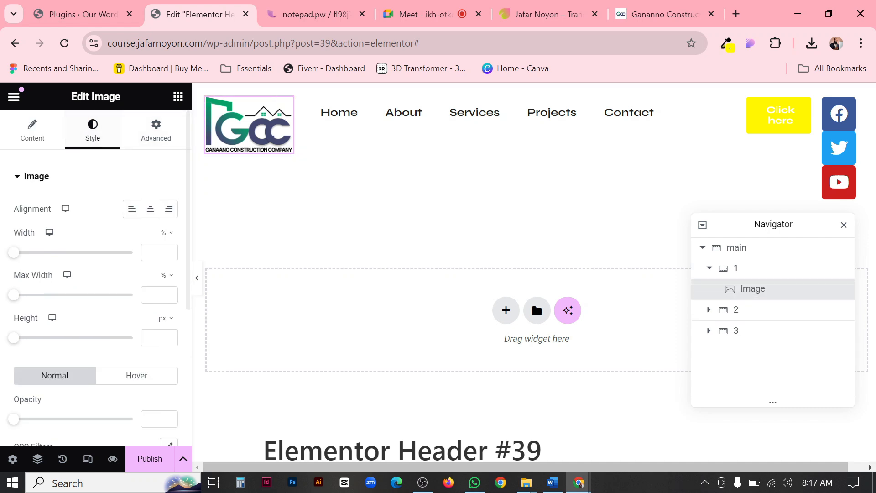
{"action": "left_click_drag", "start_coordinate": [71, 101], "coordinate": [129, 101]}
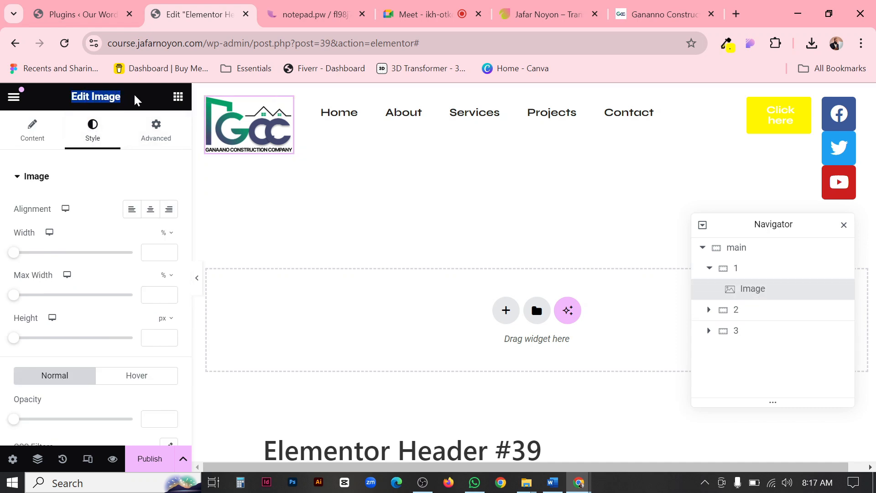
{"action": "left_click", "coordinate": [135, 100]}
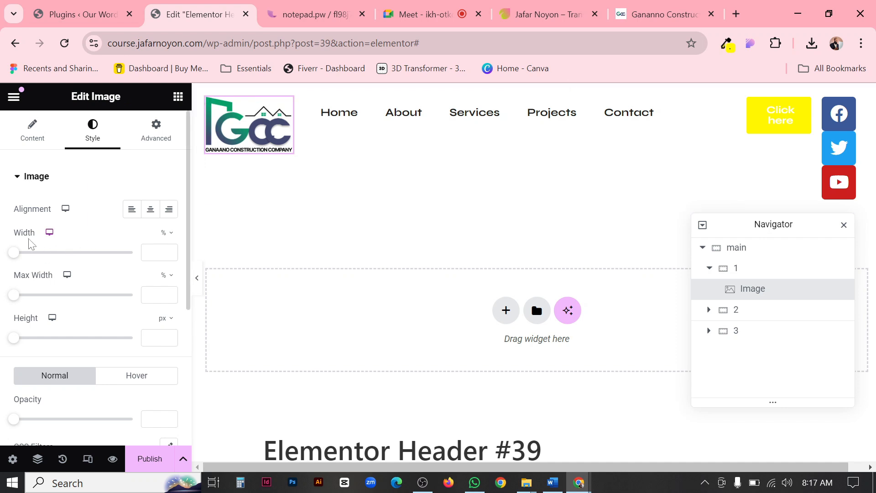
{"action": "left_click", "coordinate": [15, 252]}
{"action": "left_click_drag", "start_coordinate": [21, 257], "coordinate": [63, 268]}
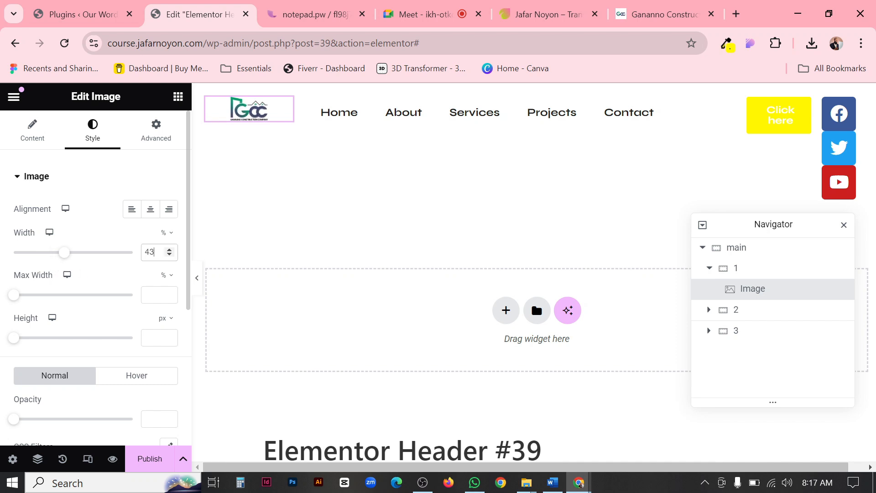
{"action": "type", "text": "50"}
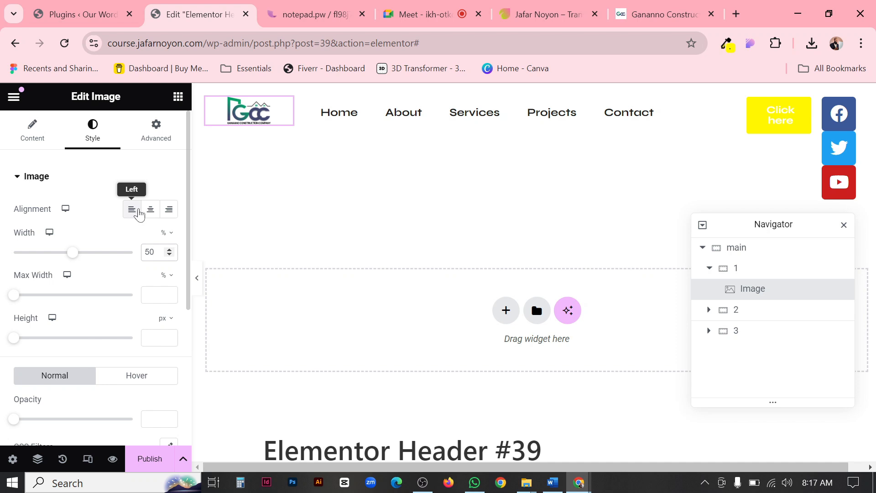
Try centre and right alignment on the logo image, and settle on left alignment.
{"action": "double_click", "coordinate": [26, 214]}
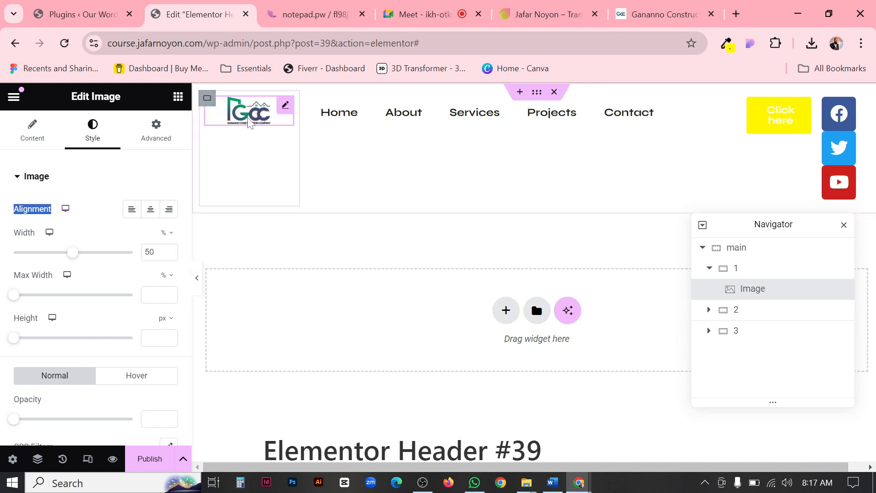
{"action": "left_click", "coordinate": [151, 211]}
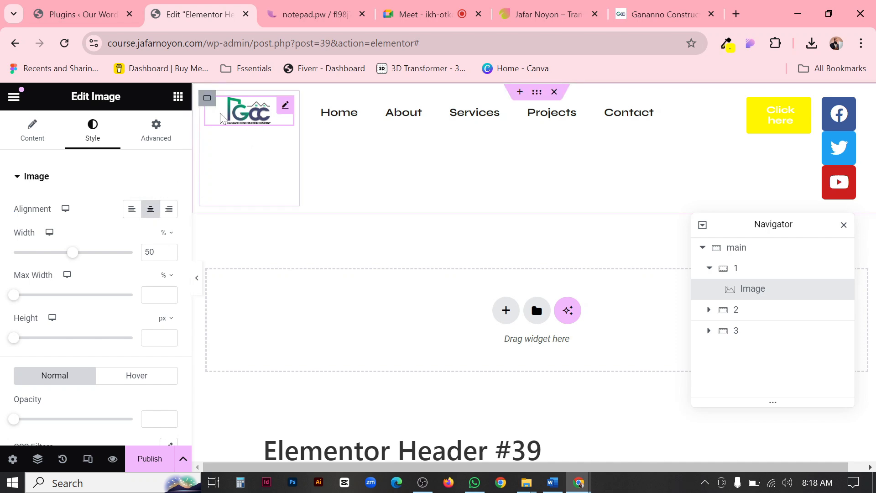
{"action": "left_click", "coordinate": [131, 209]}
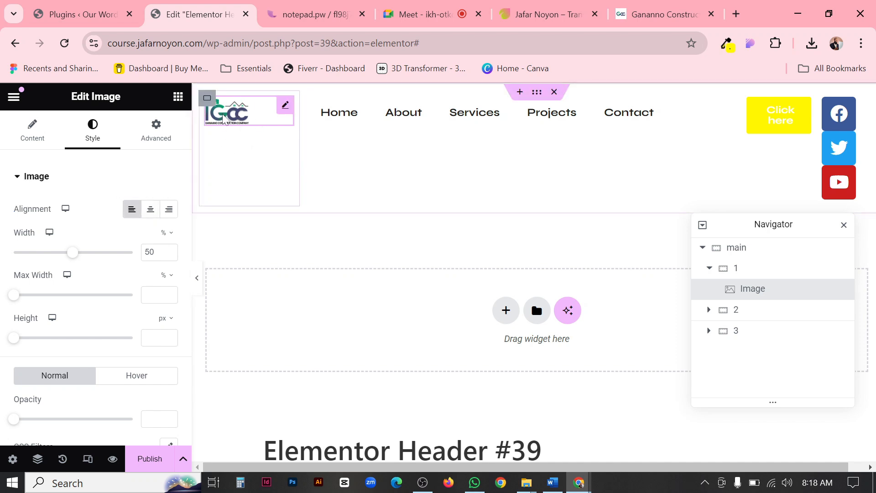
{"action": "left_click", "coordinate": [169, 209]}
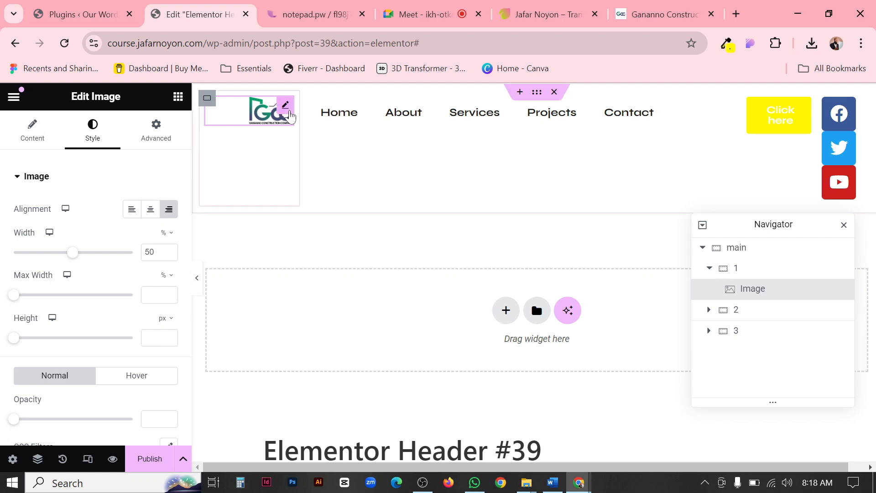
{"action": "left_click", "coordinate": [131, 209]}
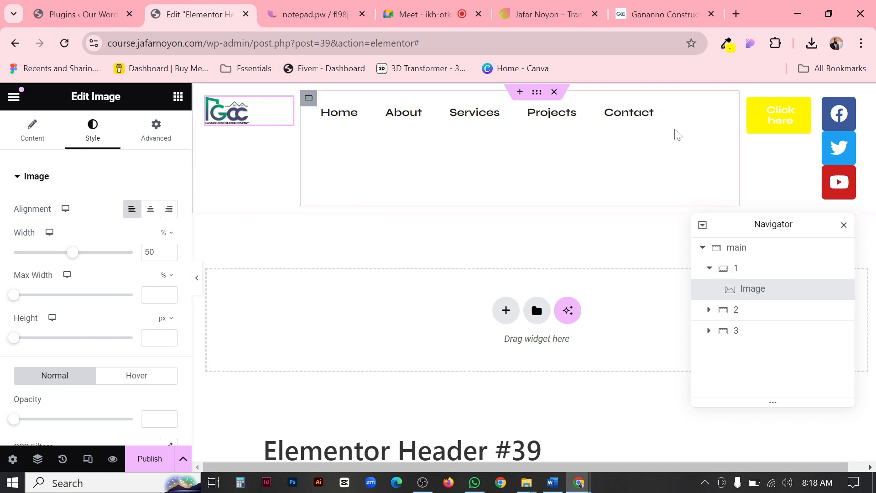
Compare the WordPress Menu widget's settings with the logo image's content and style settings.
{"action": "left_click", "coordinate": [727, 108]}
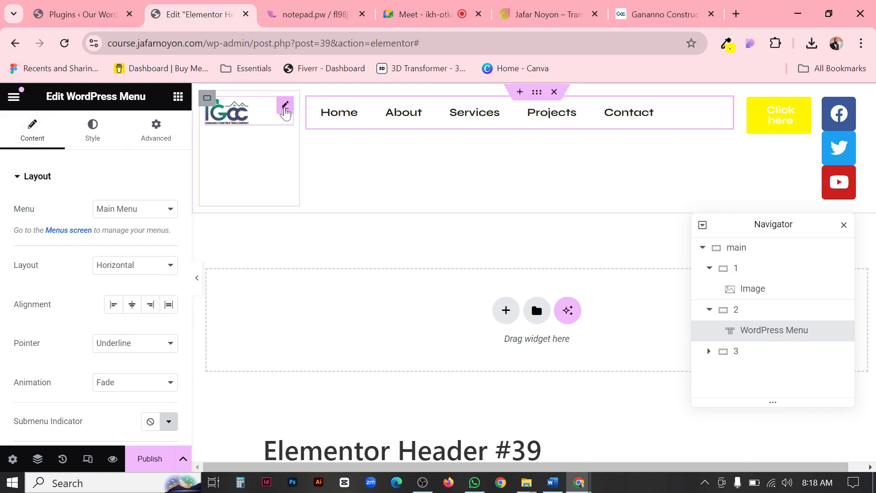
{"action": "left_click", "coordinate": [285, 107]}
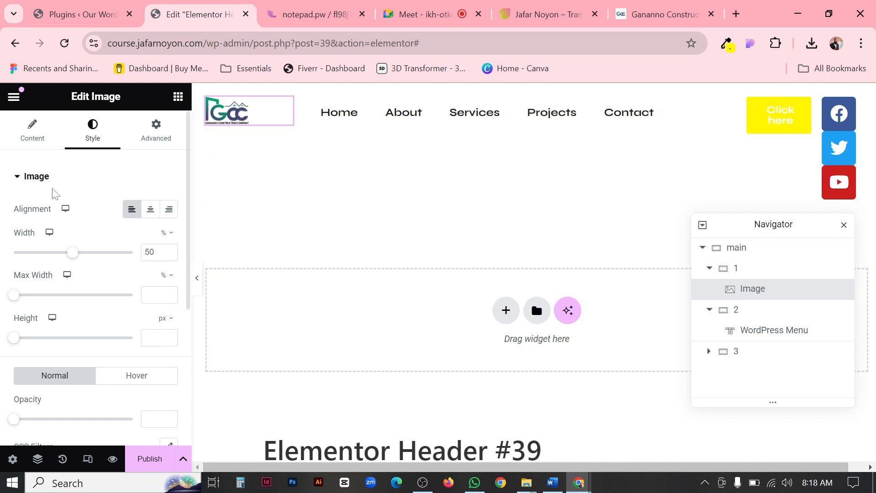
{"action": "left_click", "coordinate": [12, 146]}
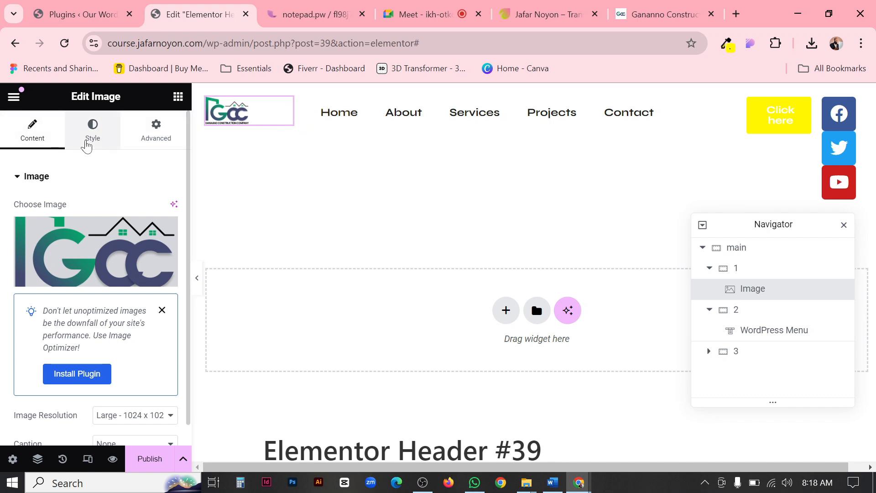
{"action": "left_click", "coordinate": [88, 139]}
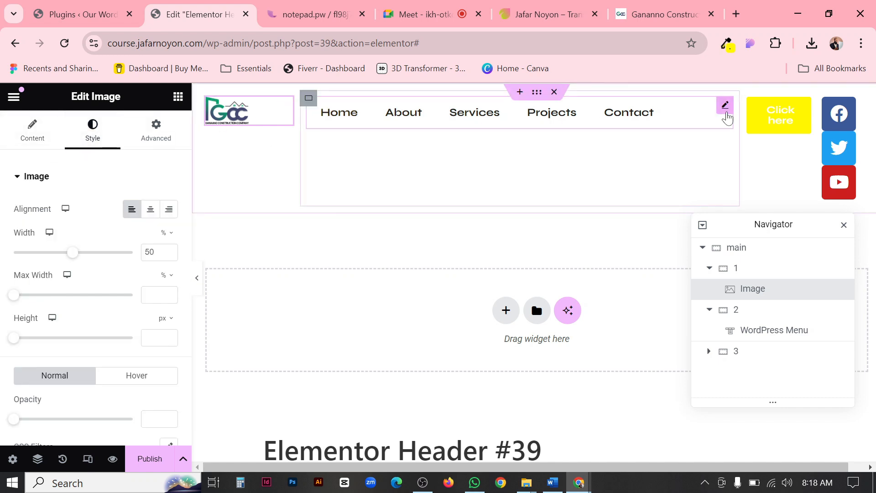
Try centre and end alignment on the WordPress Menu, and settle on spreading its items across the full width.
{"action": "left_click", "coordinate": [725, 105]}
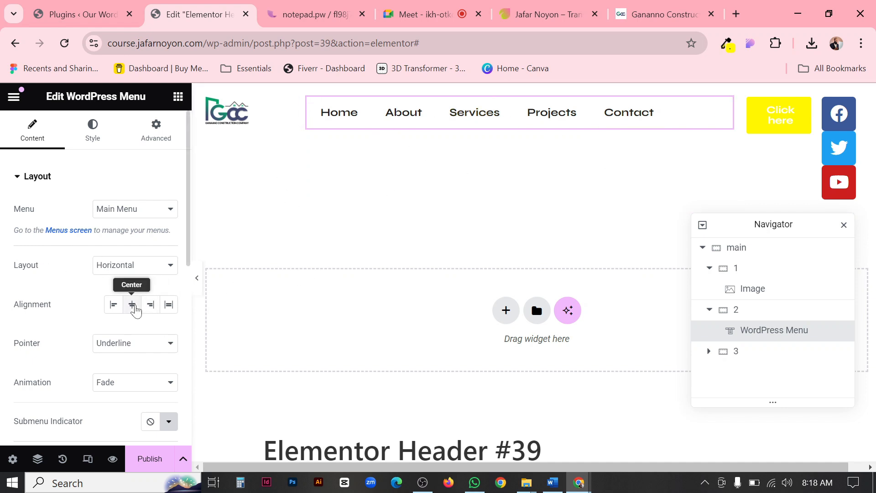
{"action": "left_click", "coordinate": [135, 309]}
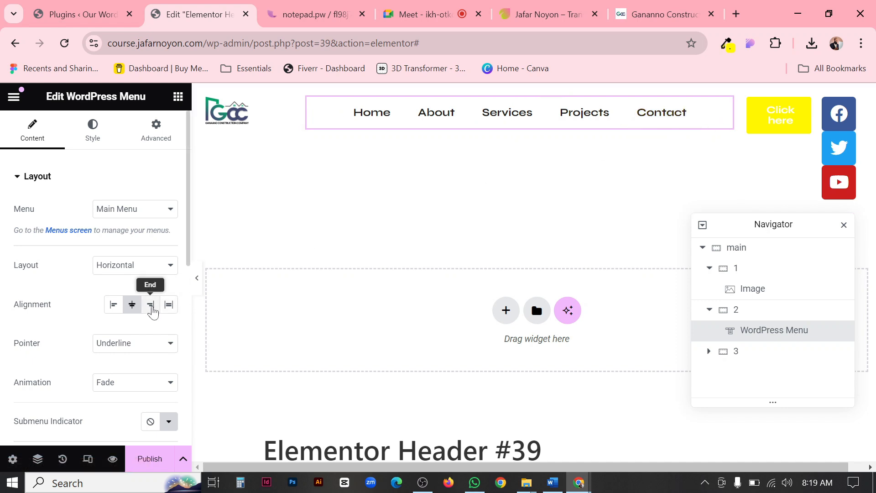
{"action": "left_click", "coordinate": [151, 308]}
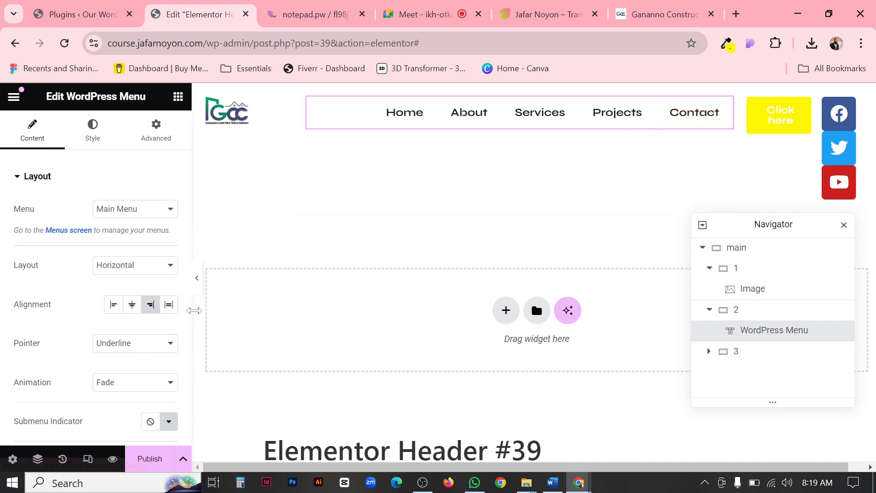
{"action": "left_click", "coordinate": [168, 304]}
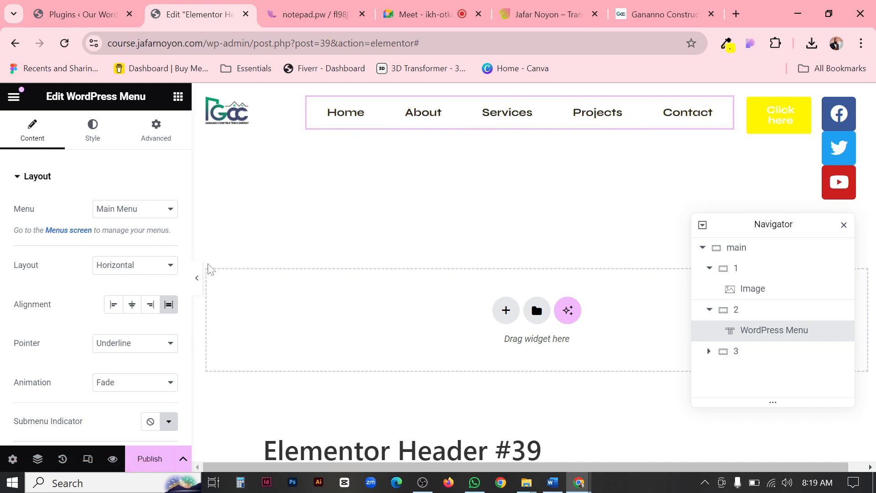
Preview the header at full width, and align the WordPress Menu items to the end.
{"action": "left_click", "coordinate": [197, 278]}
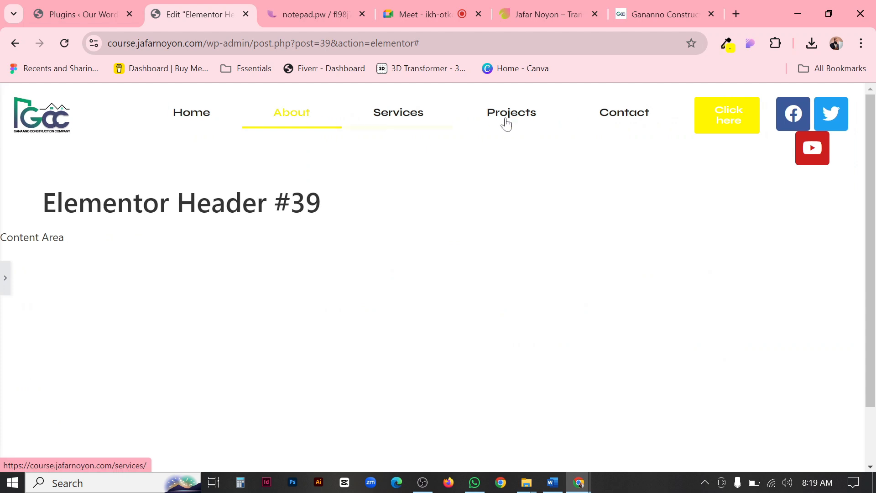
{"action": "left_click", "coordinate": [4, 273]}
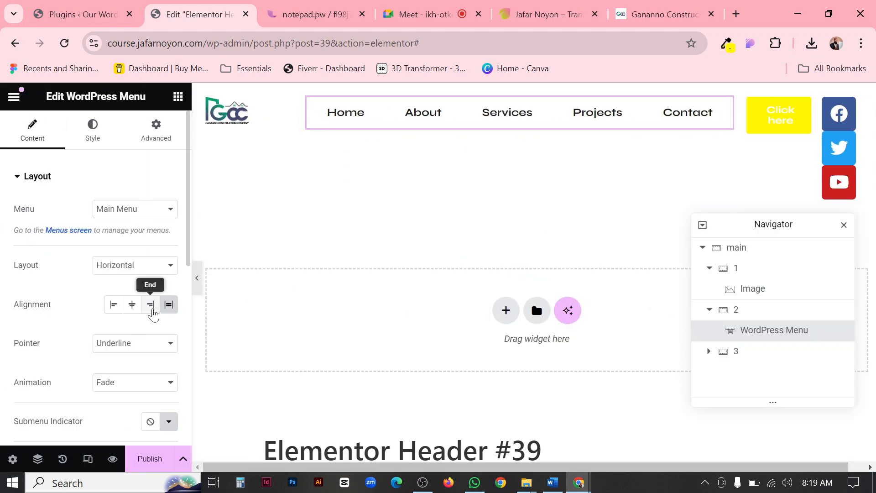
{"action": "left_click", "coordinate": [151, 307]}
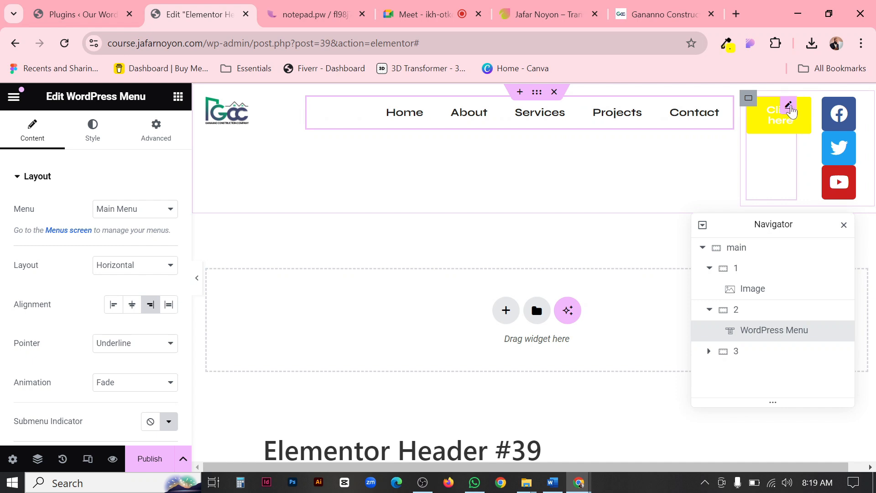
Open the header button in the third container for editing and change its text to "Contact".
{"action": "left_click", "coordinate": [788, 107]}
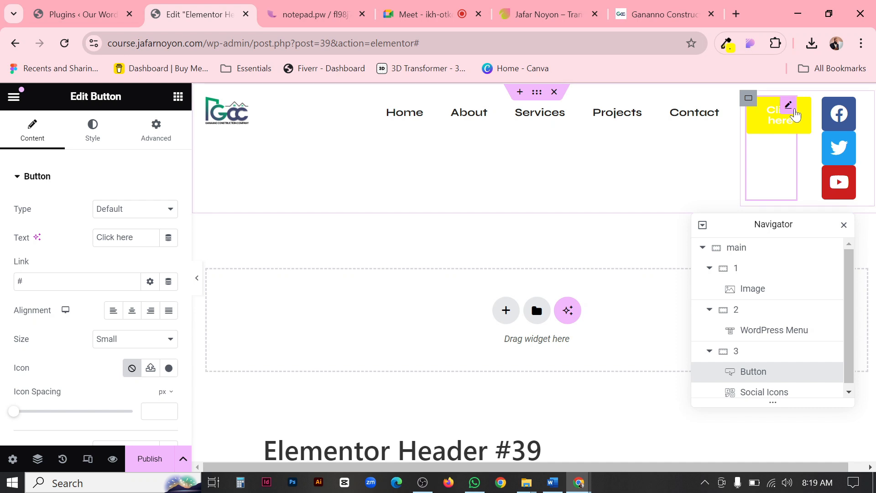
{"action": "left_click", "coordinate": [136, 213]}
{"action": "left_click", "coordinate": [132, 219]}
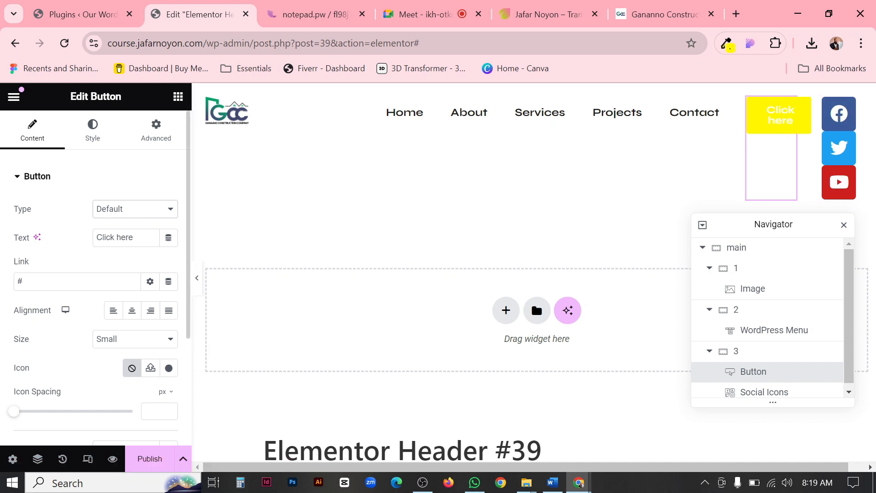
{"action": "key", "text": "ctrl+a"}
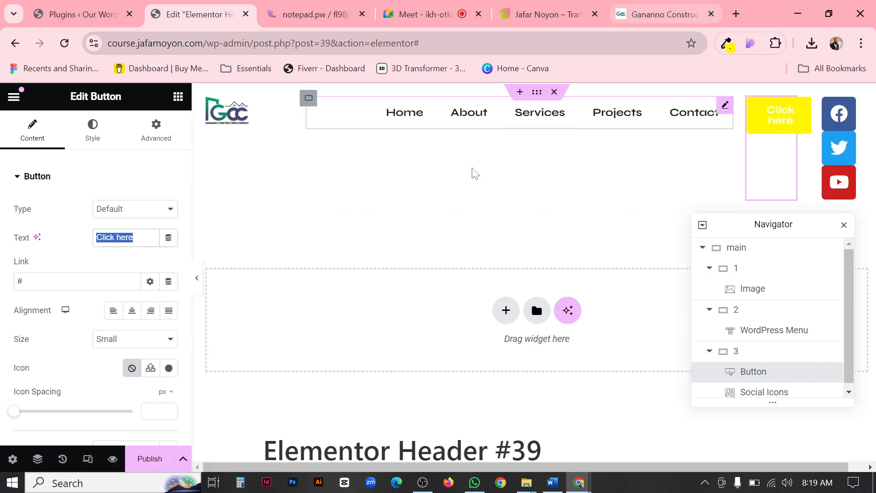
{"action": "type", "text": "Contact"}
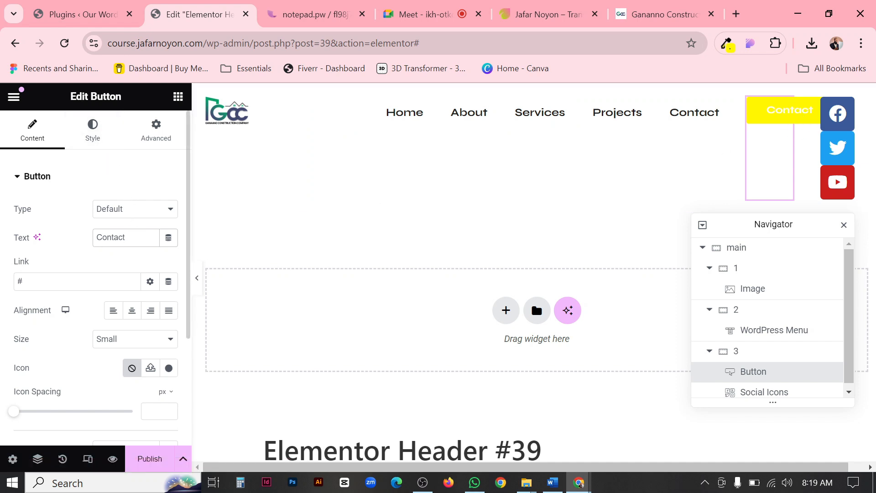
Replace the button's placeholder link with the site's Contact page.
{"action": "left_click", "coordinate": [69, 281]}
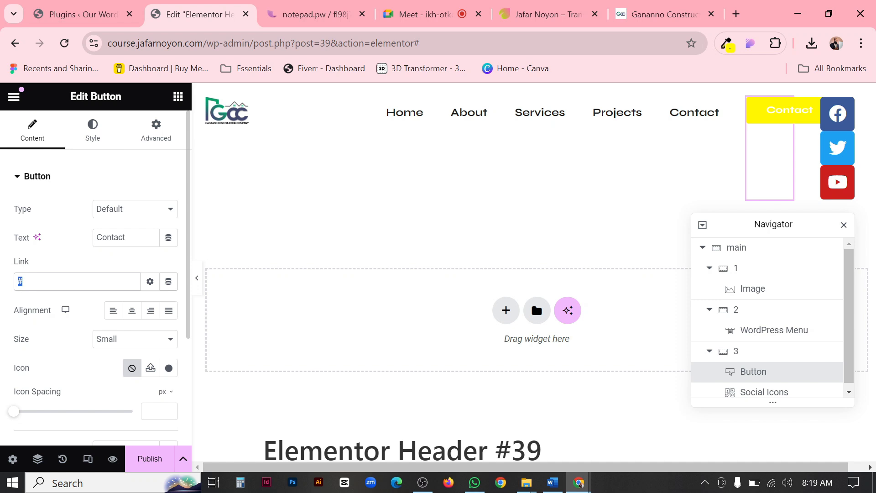
{"action": "key", "text": "BackSpace"}
{"action": "type", "text": "contact"}
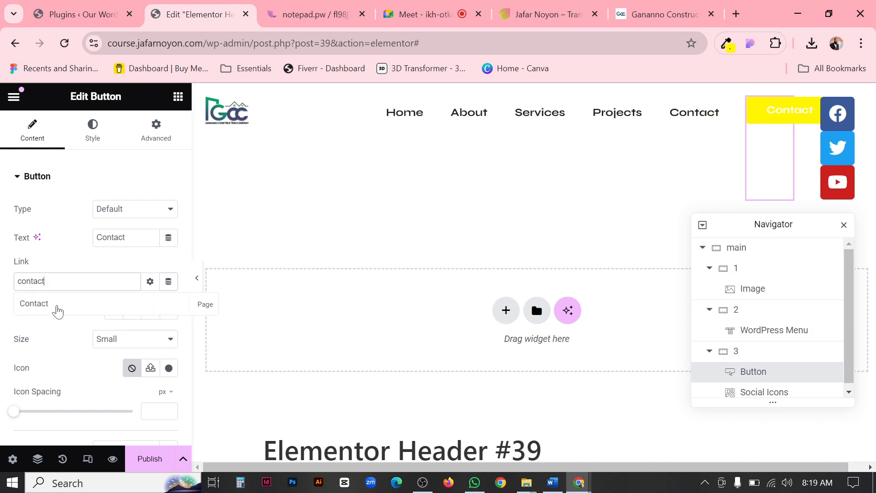
{"action": "left_click", "coordinate": [42, 310]}
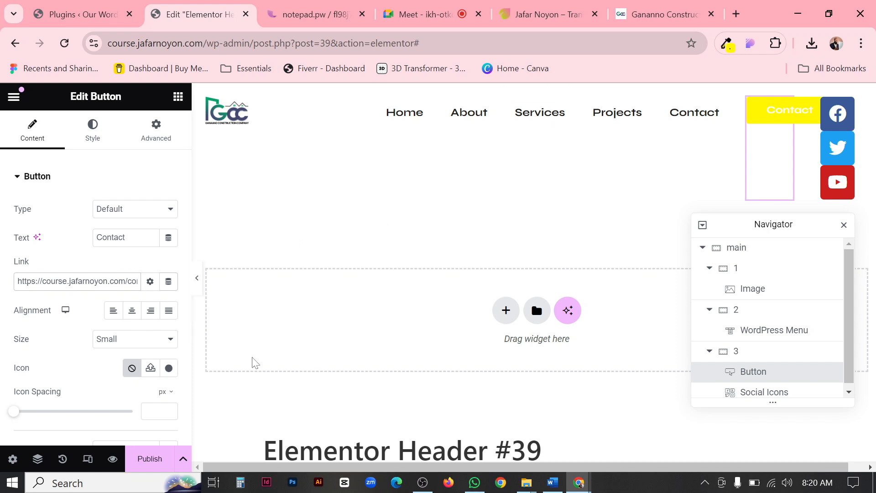
Copy the address of the portfolio website open in another tab and set it as the Contact button's link.
{"action": "left_click", "coordinate": [549, 14]}
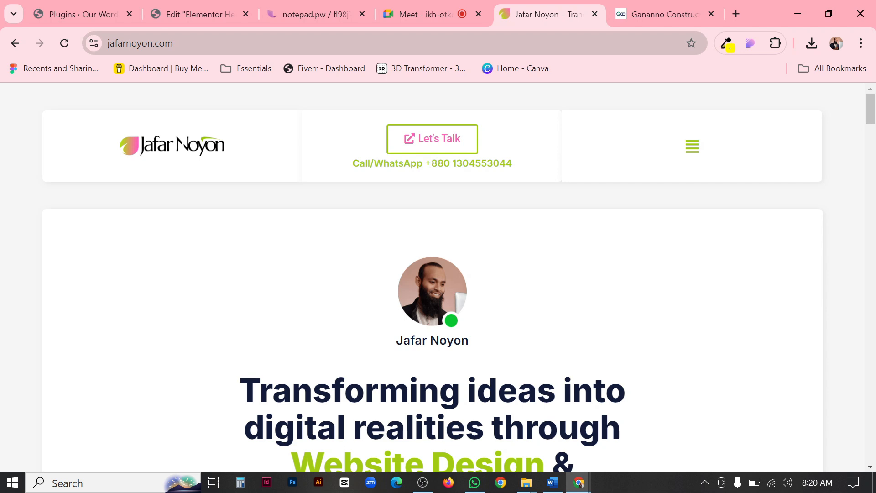
{"action": "left_click", "coordinate": [518, 54]}
{"action": "key", "text": "ctrl+c"}
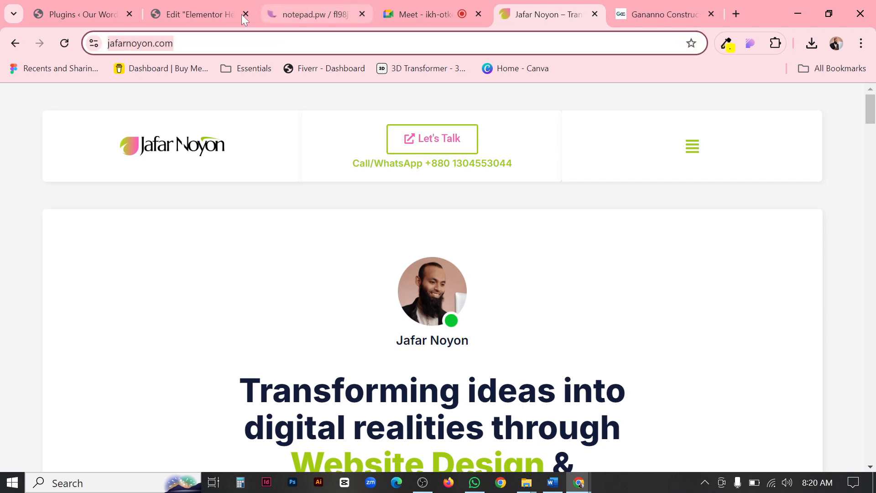
{"action": "left_click", "coordinate": [202, 15]}
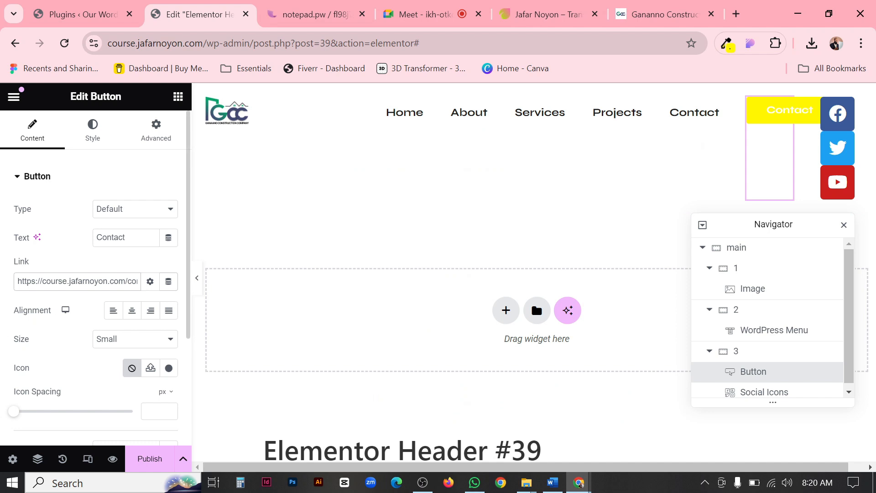
{"action": "key", "text": "ctrl+a"}
{"action": "key", "text": "BackSpace"}
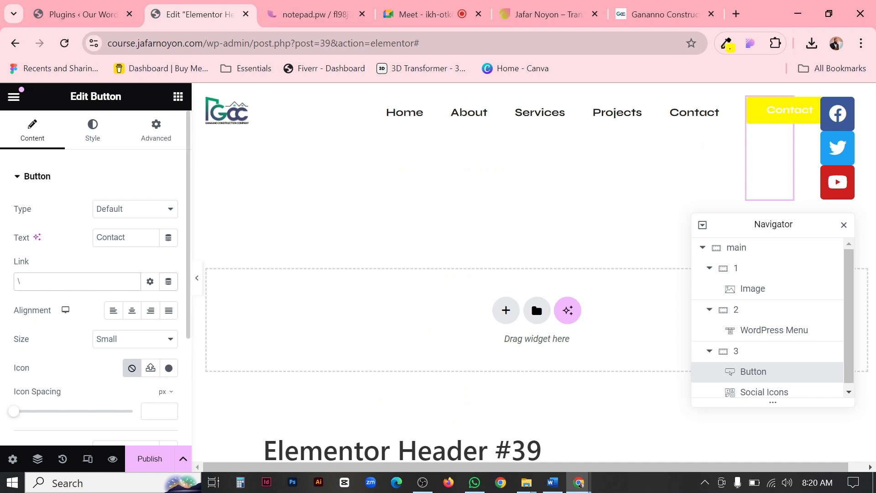
{"action": "key", "text": "ctrl+v"}
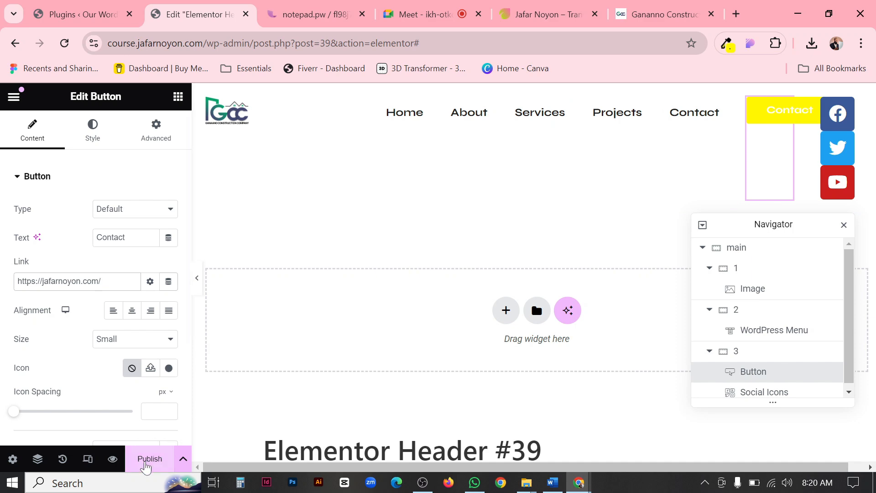
Start publishing the header template and add a display condition that includes the Entire Site.
{"action": "left_click", "coordinate": [146, 461]}
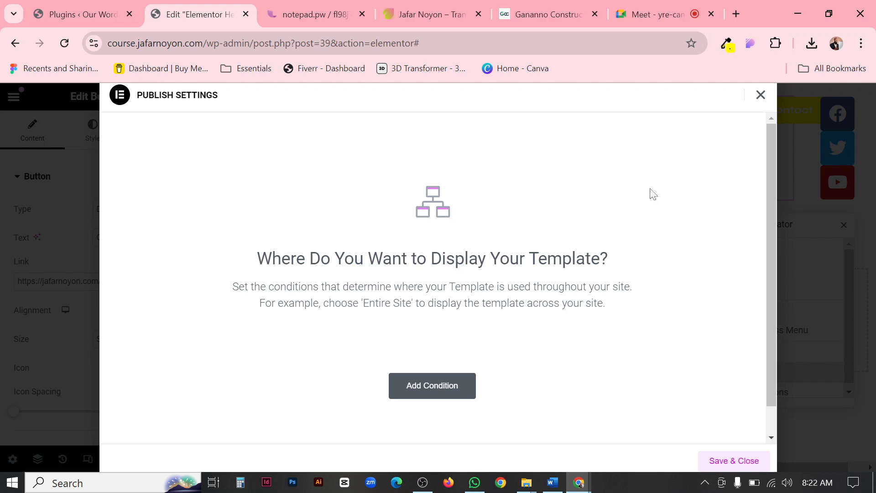
{"action": "scroll", "coordinate": [649, 195], "scroll_direction": "down", "scroll_amount": 1}
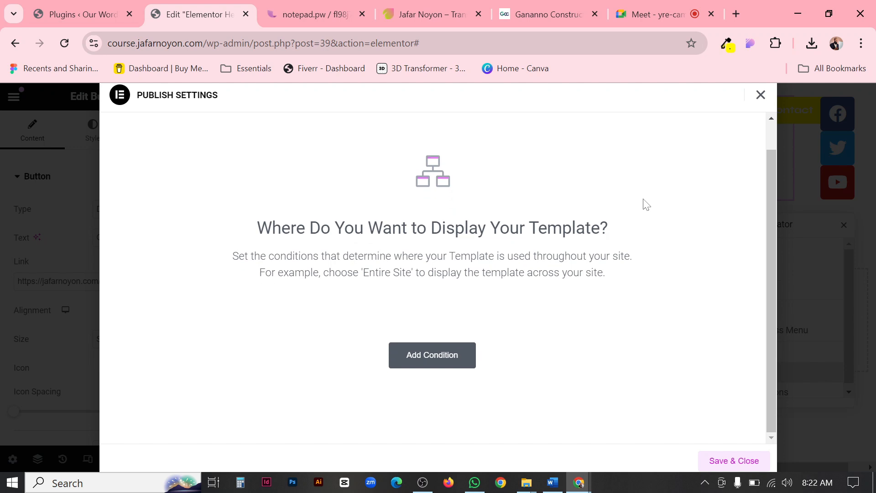
{"action": "left_click", "coordinate": [452, 358]}
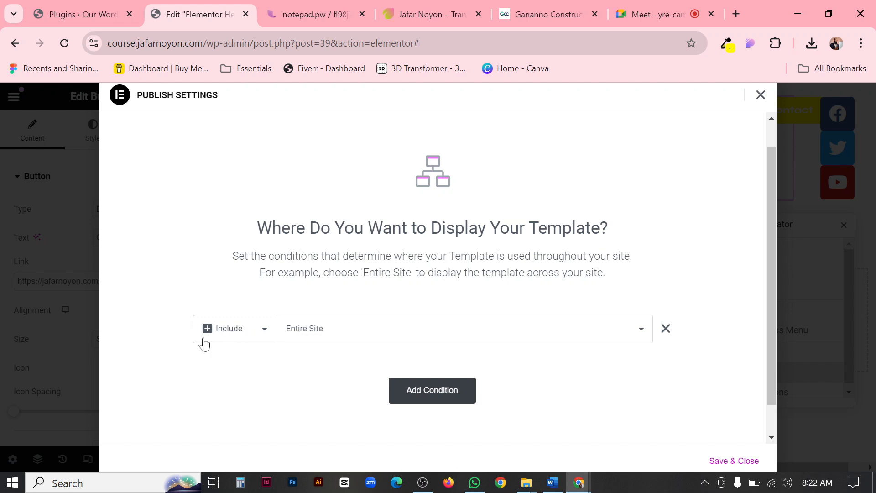
Try both Exclude and Include on the display condition, and settle on Exclude.
{"action": "left_click", "coordinate": [255, 334]}
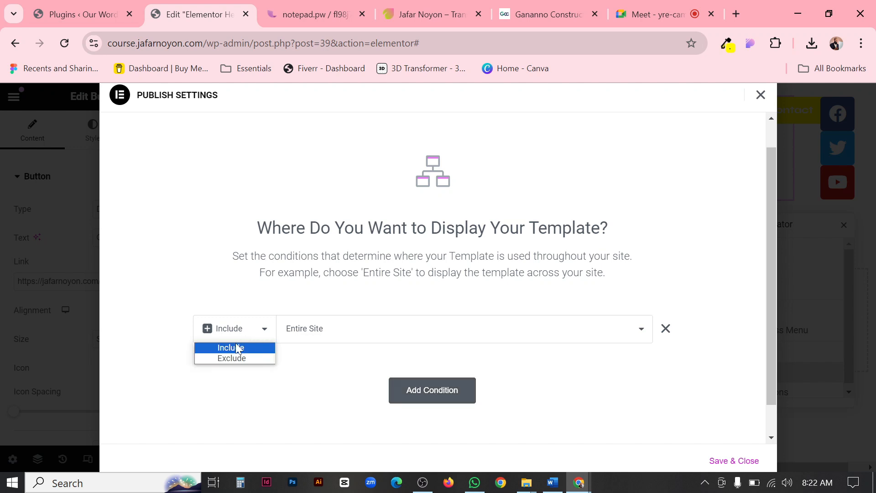
{"action": "left_click", "coordinate": [230, 360]}
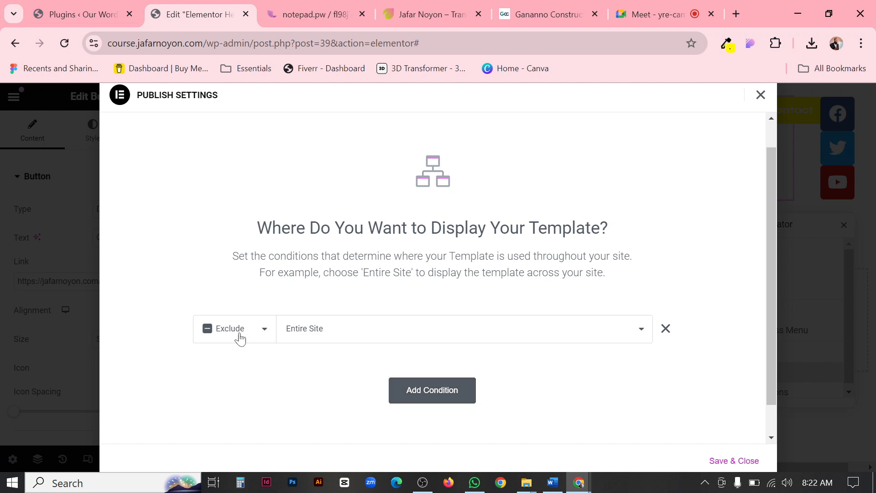
{"action": "left_click", "coordinate": [238, 336]}
{"action": "left_click", "coordinate": [230, 347]}
{"action": "left_click", "coordinate": [265, 332]}
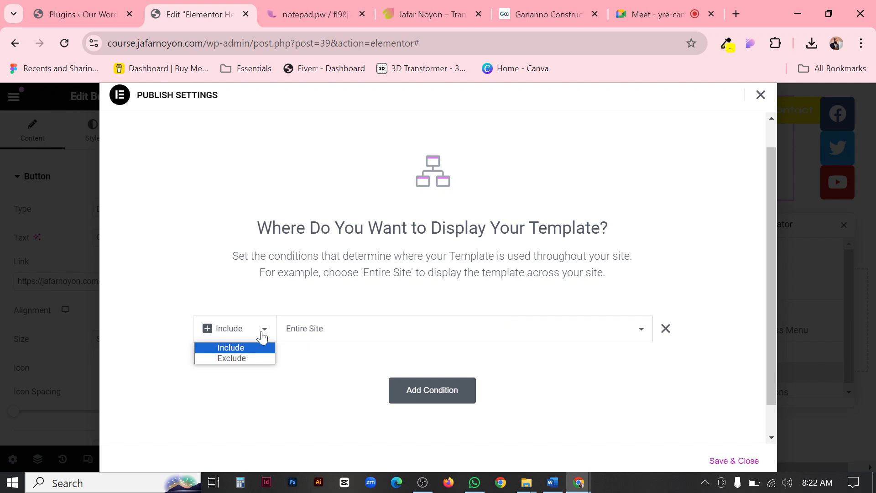
{"action": "left_click", "coordinate": [245, 362]}
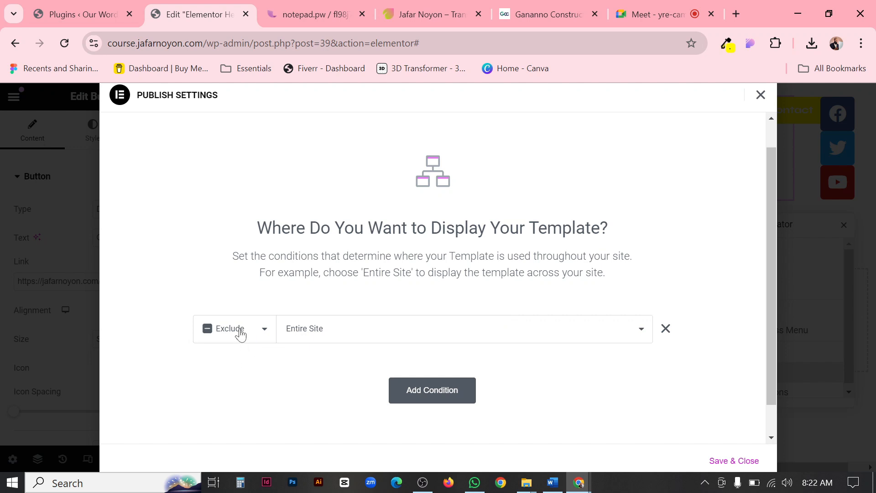
Narrow the Exclude condition to Singular, Pages, and the About page.
{"action": "left_click", "coordinate": [341, 337]}
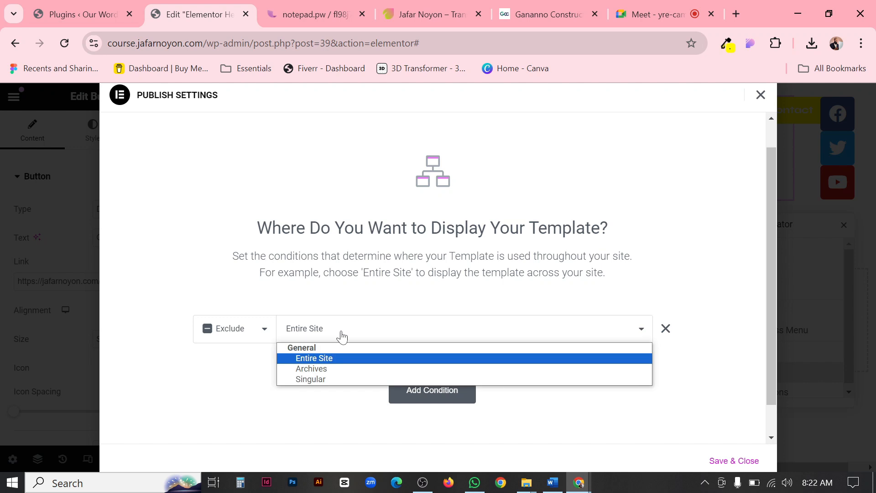
{"action": "left_click", "coordinate": [315, 379]}
{"action": "left_click", "coordinate": [489, 334]}
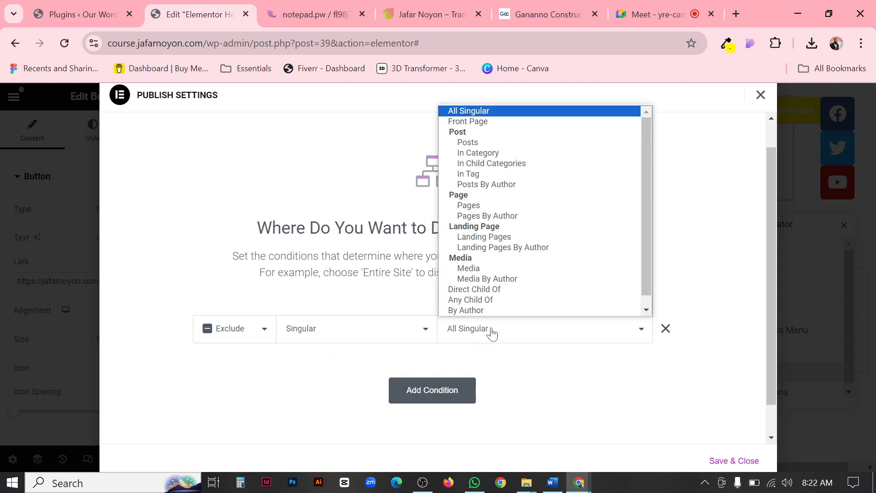
{"action": "left_click", "coordinate": [472, 205]}
{"action": "left_click", "coordinate": [591, 332]}
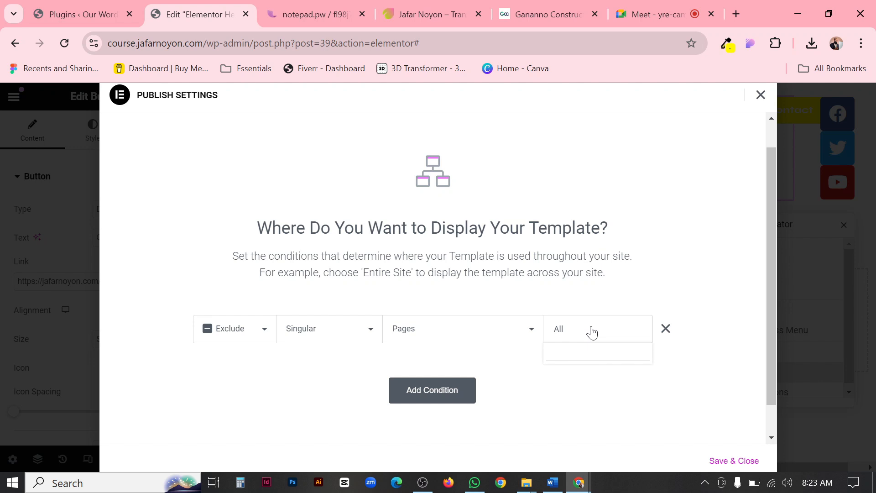
{"action": "type", "text": "About"}
{"action": "left_click", "coordinate": [570, 373]}
Add a second display condition that excludes the Services page under Singular, Pages.
{"action": "left_click", "coordinate": [447, 391]}
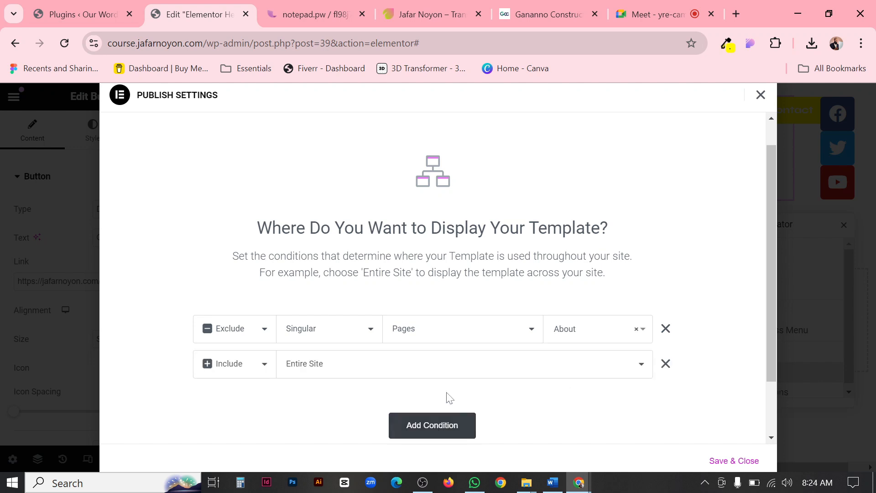
{"action": "left_click", "coordinate": [233, 365]}
{"action": "left_click", "coordinate": [233, 393]}
{"action": "left_click", "coordinate": [335, 370]}
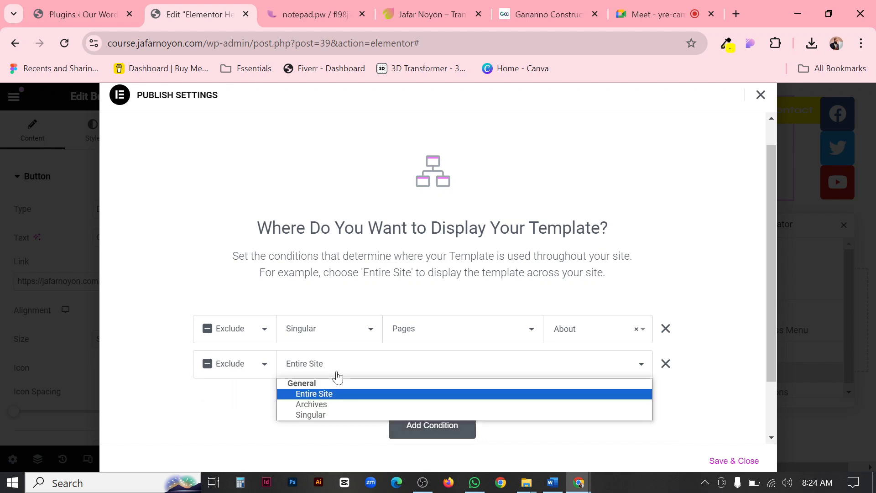
{"action": "left_click", "coordinate": [317, 414]}
{"action": "left_click", "coordinate": [494, 360]}
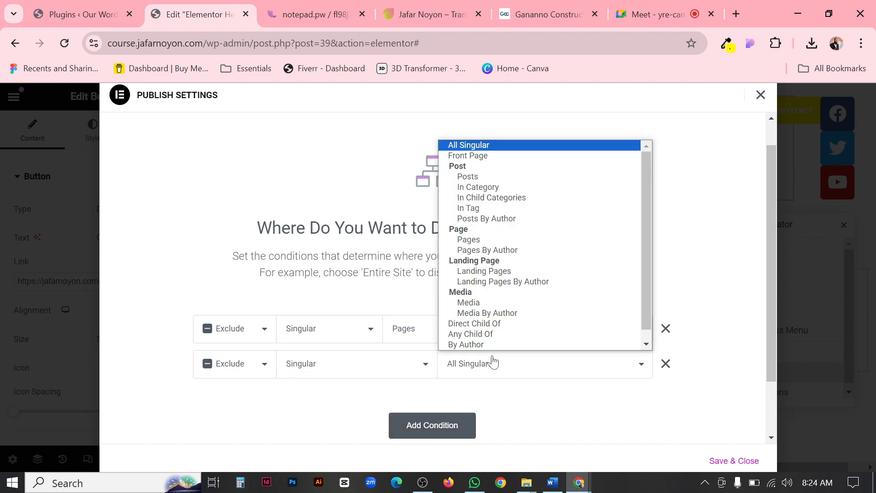
{"action": "left_click", "coordinate": [490, 248]}
{"action": "left_click", "coordinate": [597, 368]}
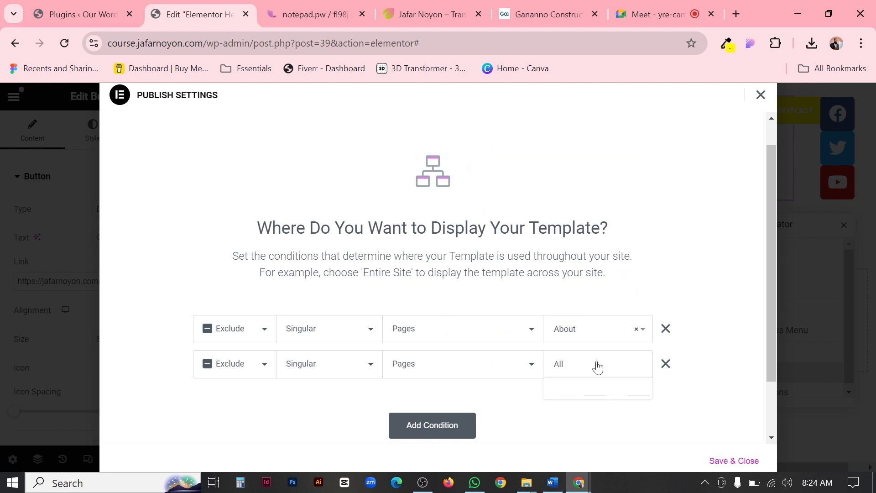
{"action": "type", "text": "serv"}
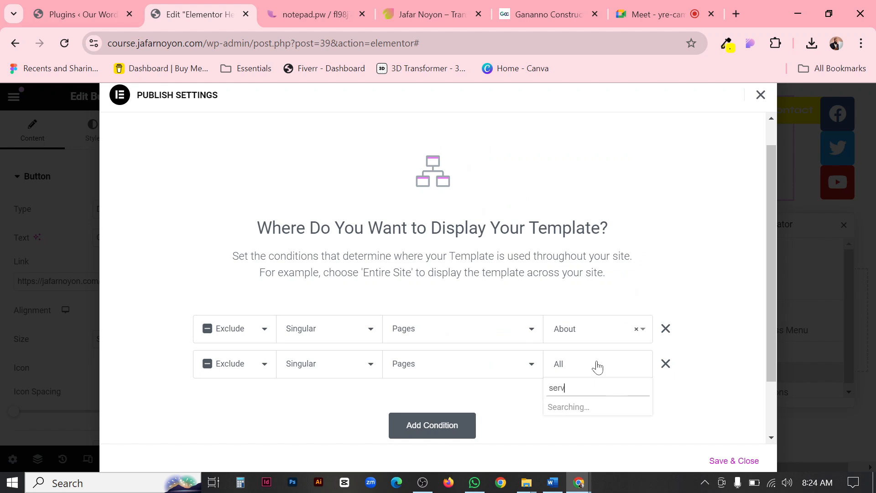
{"action": "type", "text": "ice"}
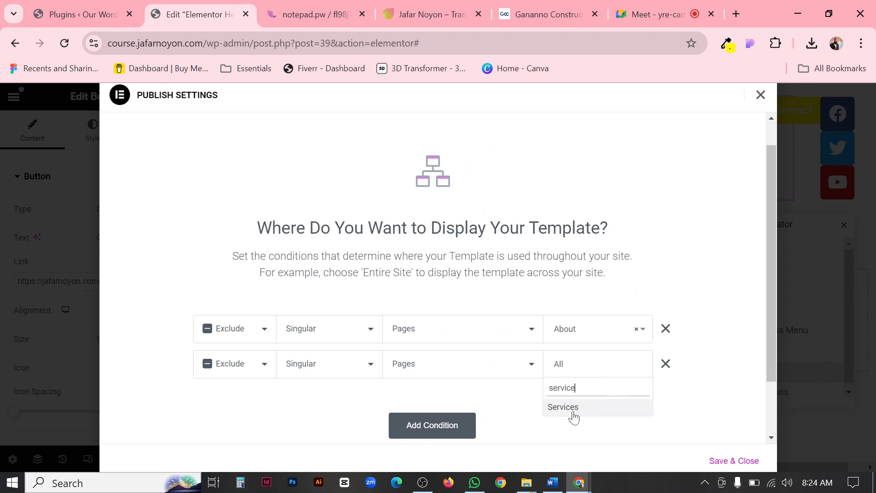
{"action": "left_click", "coordinate": [572, 419]}
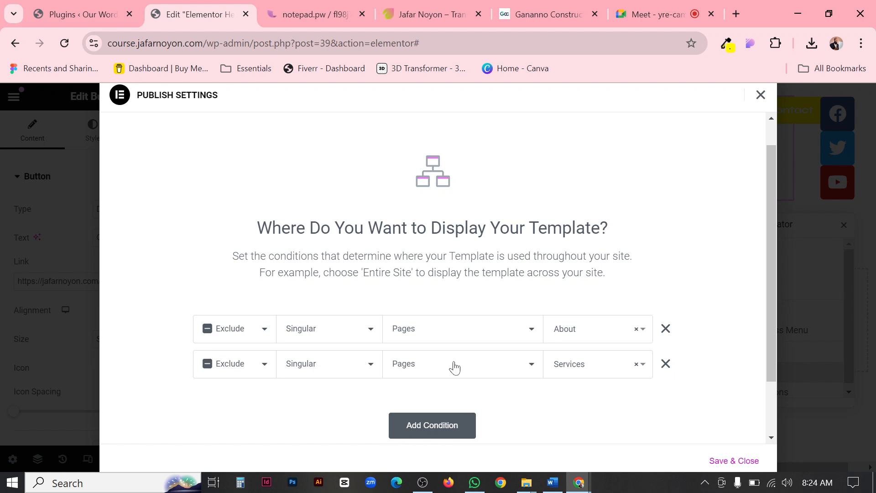
Remove both exclusion conditions and add a single display condition that includes the Entire Site.
{"action": "left_click", "coordinate": [665, 364]}
{"action": "left_click", "coordinate": [666, 332]}
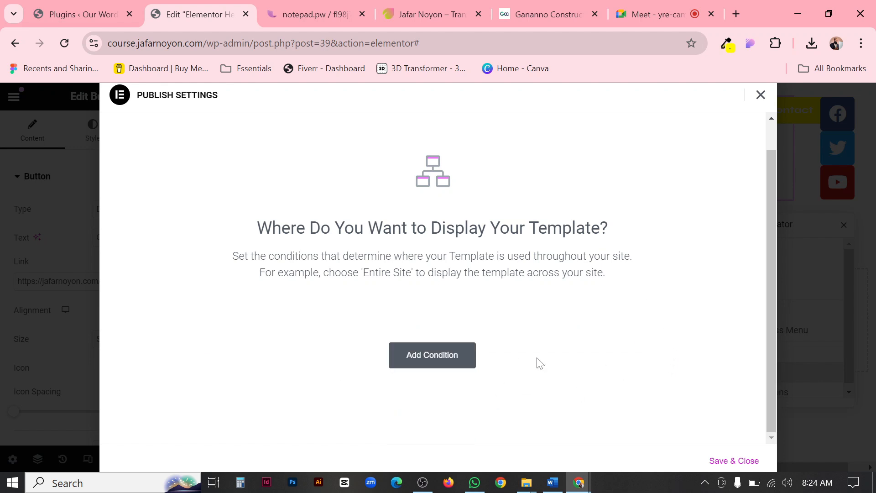
{"action": "left_click", "coordinate": [447, 360]}
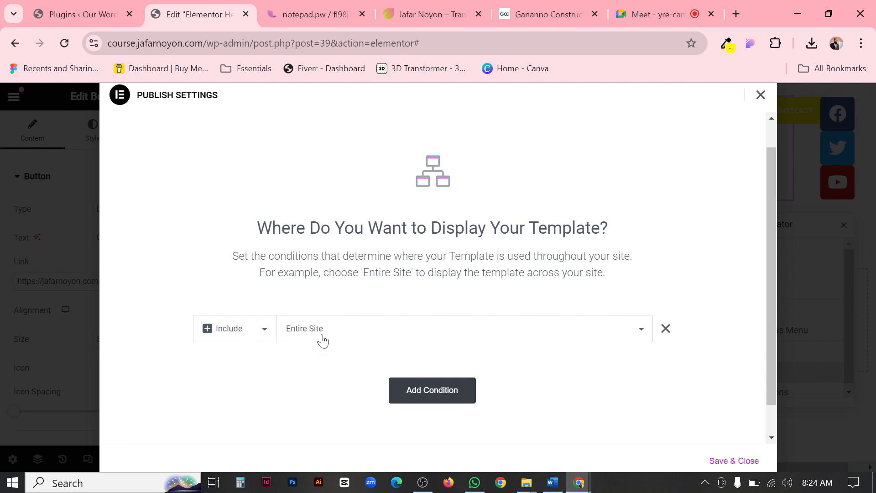
{"action": "left_click", "coordinate": [342, 337]}
{"action": "left_click", "coordinate": [343, 339]}
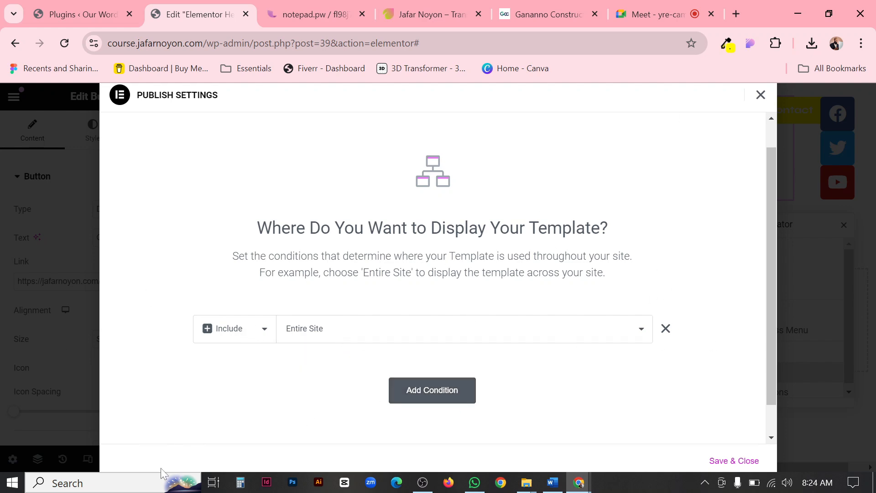
Save the header template's Entire Site display condition and close the Navigator.
{"action": "left_click", "coordinate": [725, 460]}
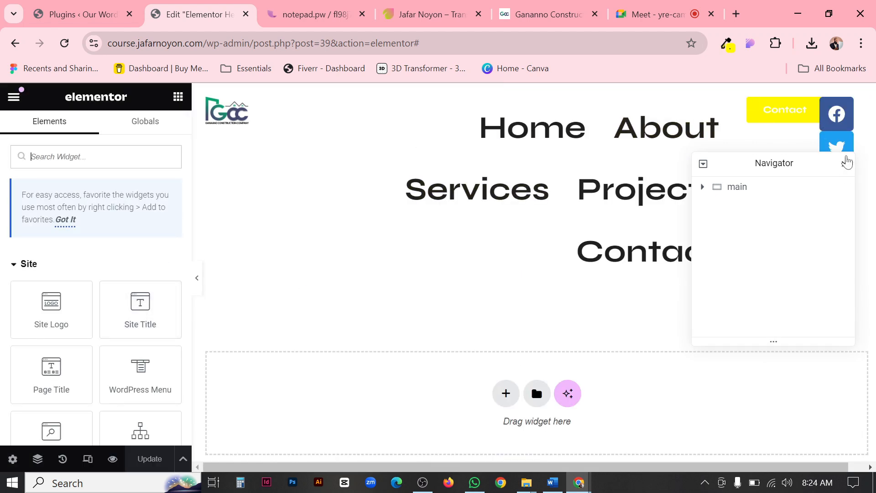
{"action": "left_click", "coordinate": [844, 163]}
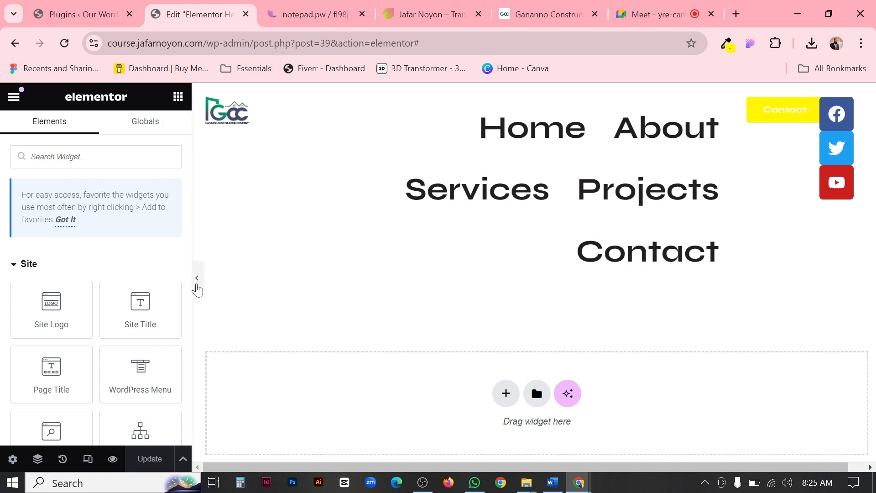
Examine the header at full width with the editing panel hidden, and on its preview page in the browser.
{"action": "left_click", "coordinate": [198, 289]}
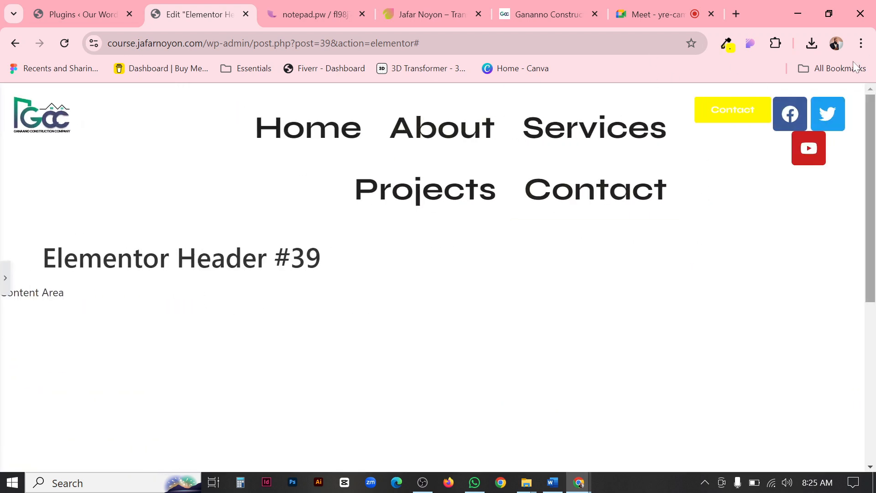
{"action": "left_click", "coordinate": [4, 282]}
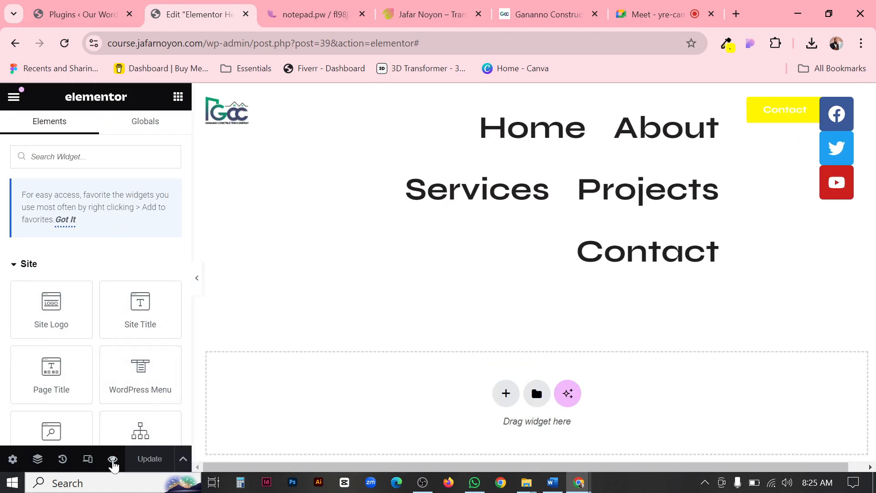
{"action": "mouse_move", "coordinate": [113, 462]}
{"action": "left_click", "coordinate": [145, 429]}
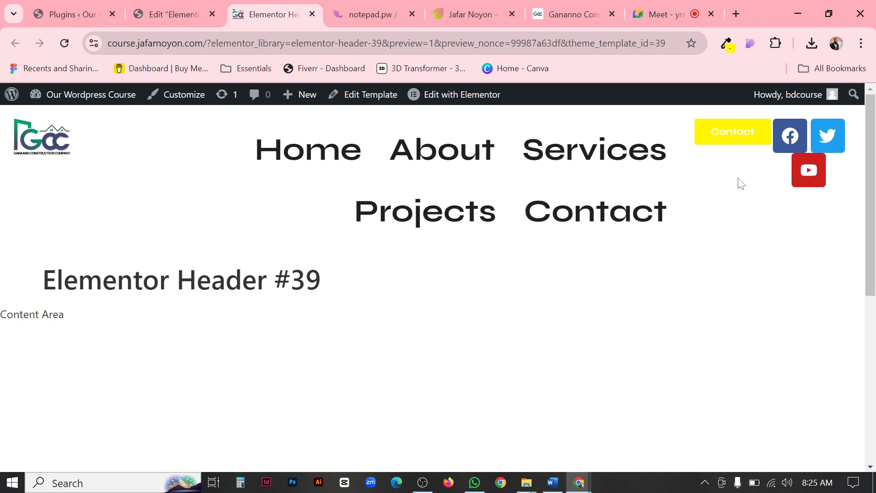
{"action": "scroll", "coordinate": [739, 182], "scroll_direction": "down", "scroll_amount": 1}
{"action": "scroll", "coordinate": [739, 183], "scroll_direction": "up", "scroll_amount": 1}
{"action": "left_click", "coordinate": [176, 14]}
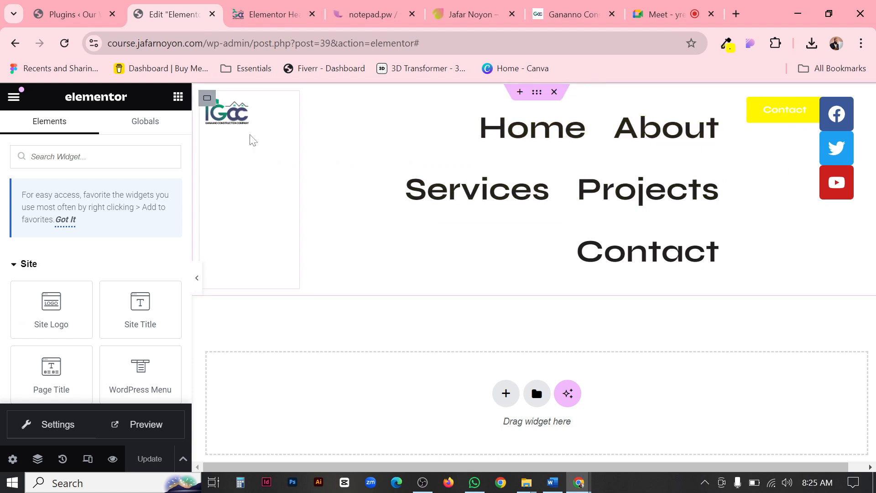
Set the header menu's typography to the Accent global font, update the template and check its preview page.
{"action": "left_click", "coordinate": [285, 105]}
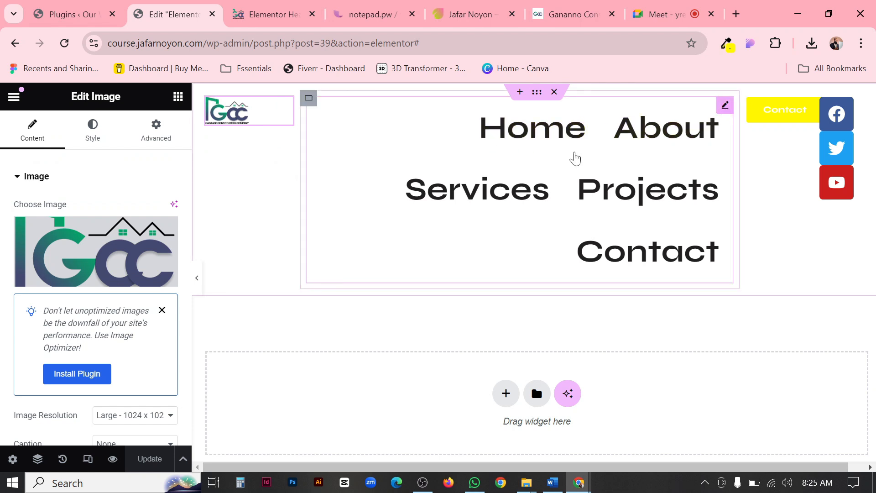
{"action": "left_click", "coordinate": [725, 106]}
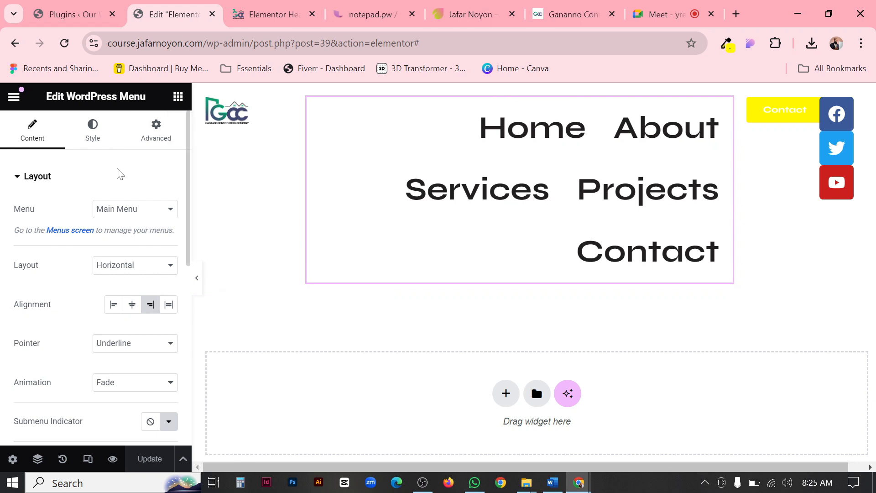
{"action": "left_click", "coordinate": [91, 139]}
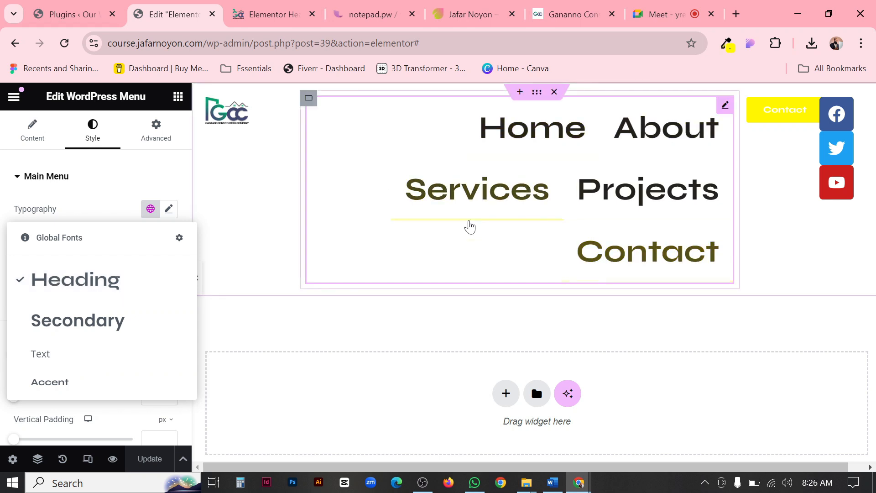
{"action": "left_click", "coordinate": [65, 355]}
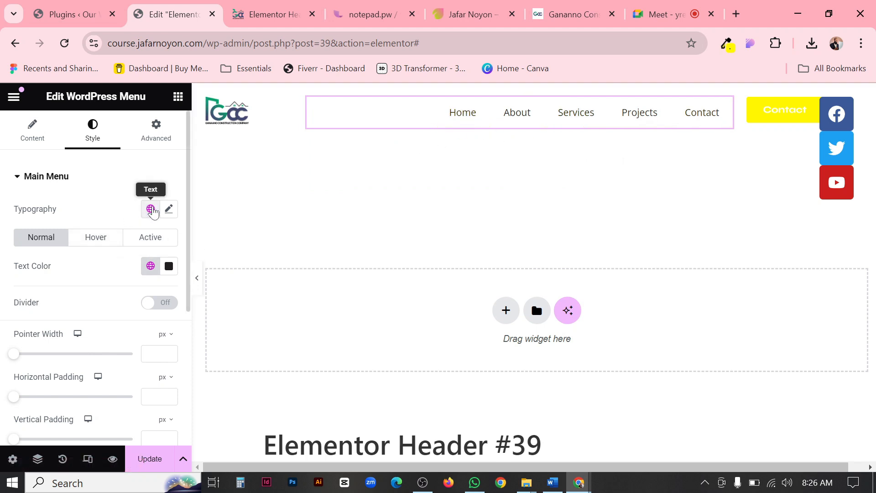
{"action": "left_click", "coordinate": [150, 208]}
{"action": "left_click", "coordinate": [41, 383]}
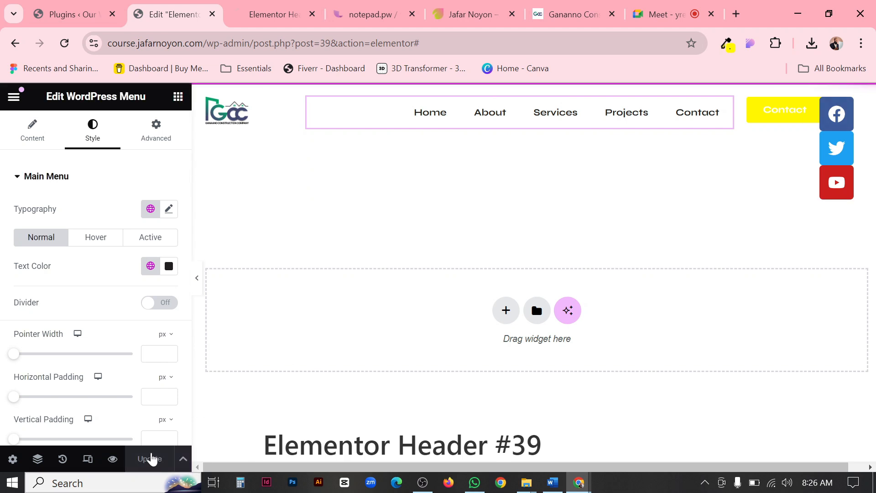
{"action": "left_click", "coordinate": [263, 15]}
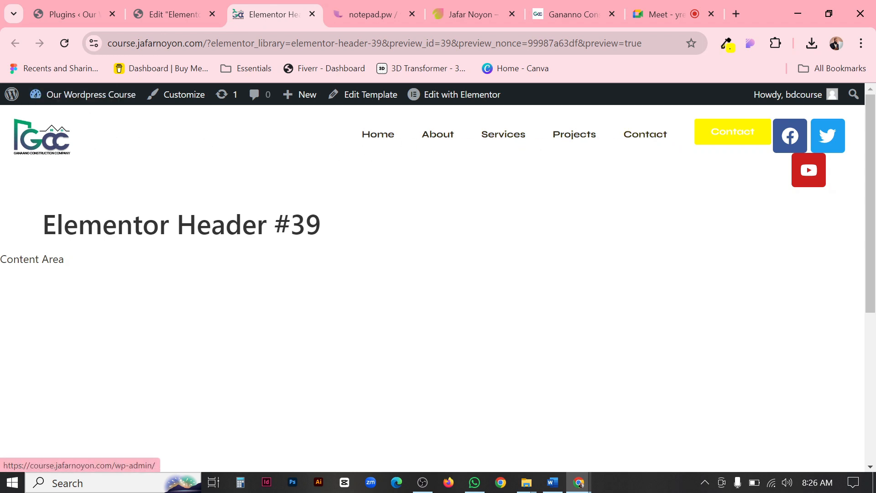
{"action": "left_click", "coordinate": [168, 16]}
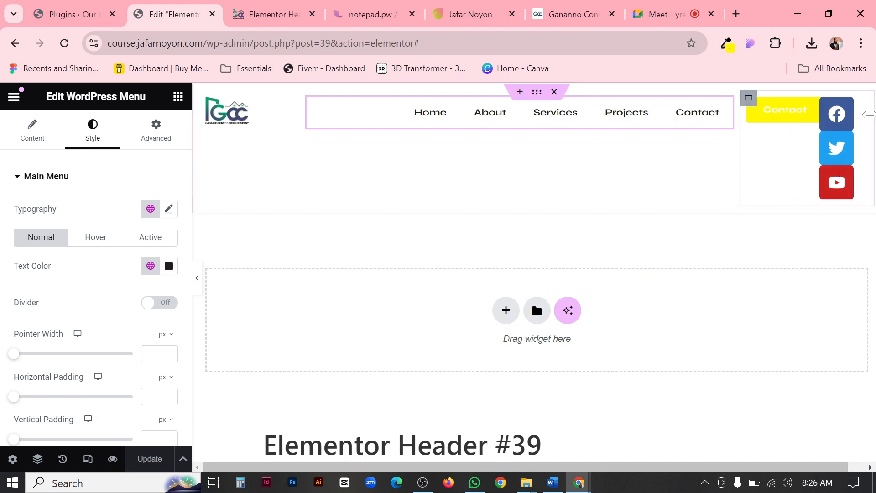
Remove the Twitter item from the header's Social Icons widget.
{"action": "left_click", "coordinate": [780, 109]}
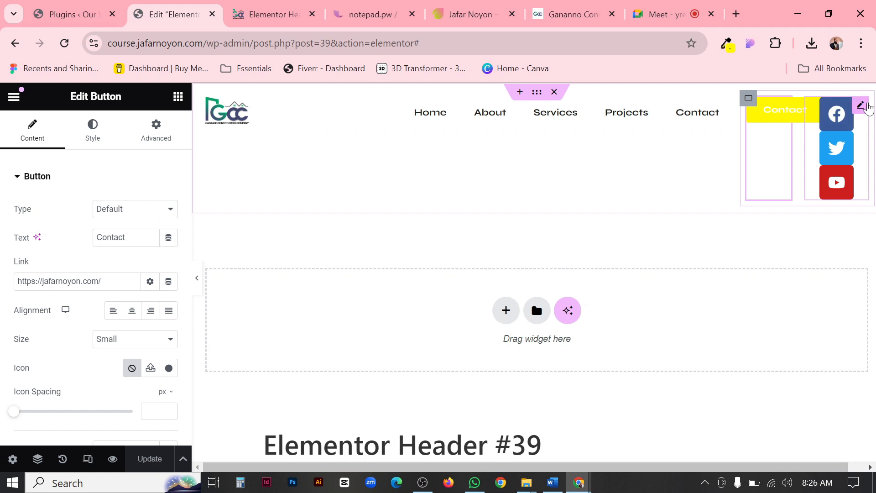
{"action": "left_click", "coordinate": [866, 106]}
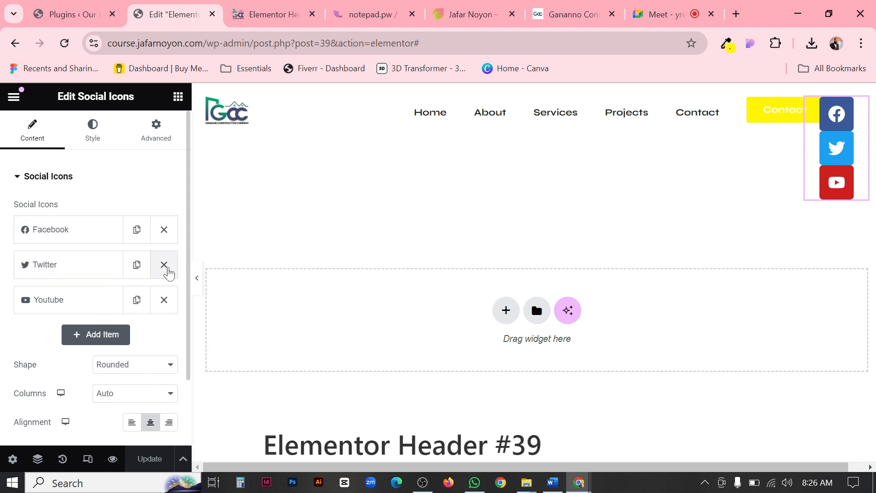
{"action": "left_click", "coordinate": [164, 267]}
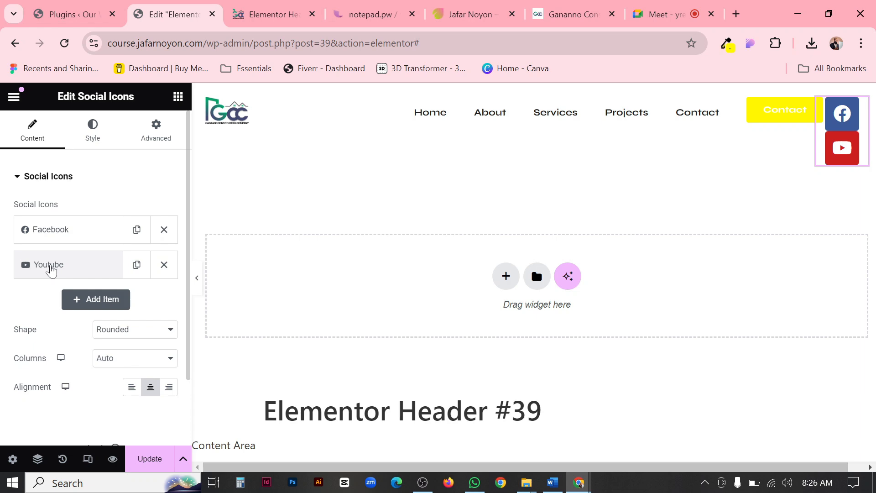
Replace the Youtube social icon with the Linkedin icon from the icon library, matching the Ganaano reference header.
{"action": "left_click", "coordinate": [51, 269]}
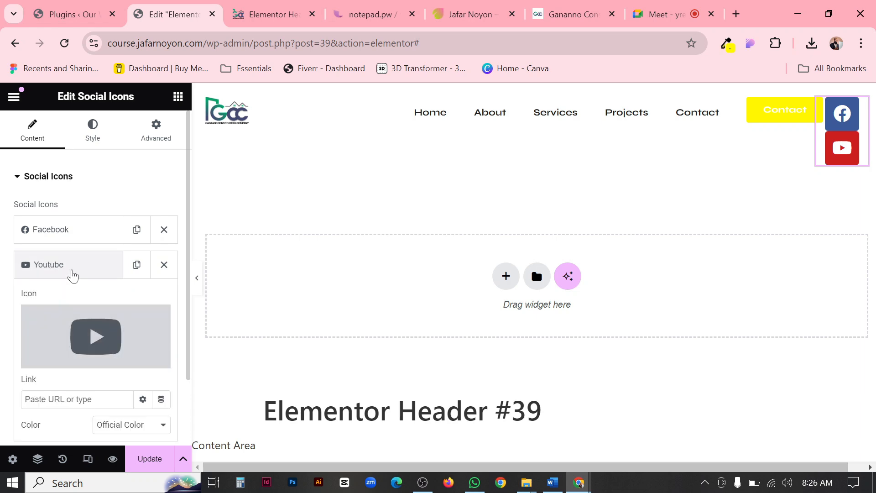
{"action": "left_click", "coordinate": [571, 16]}
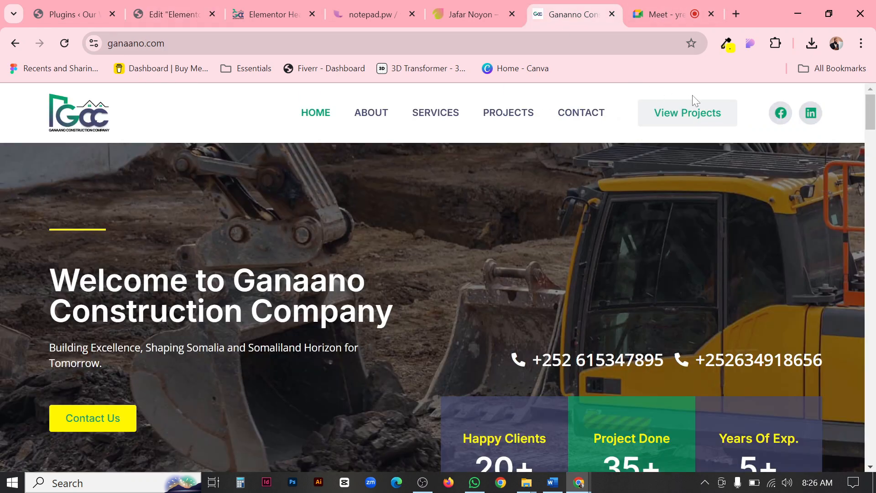
{"action": "left_click", "coordinate": [205, 13]}
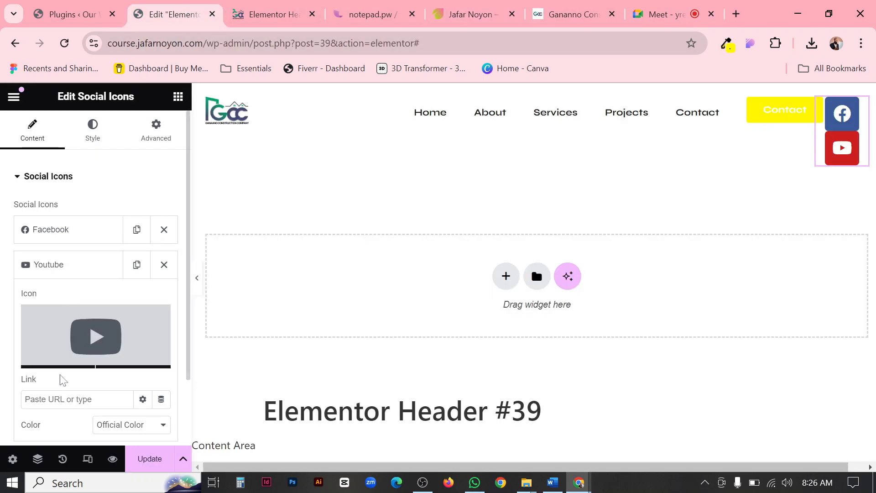
{"action": "mouse_move", "coordinate": [78, 347]}
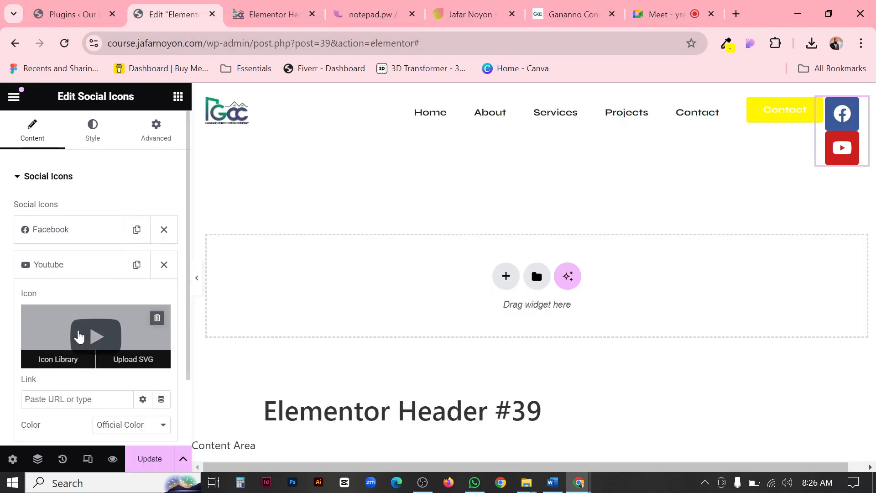
{"action": "left_click", "coordinate": [64, 359]}
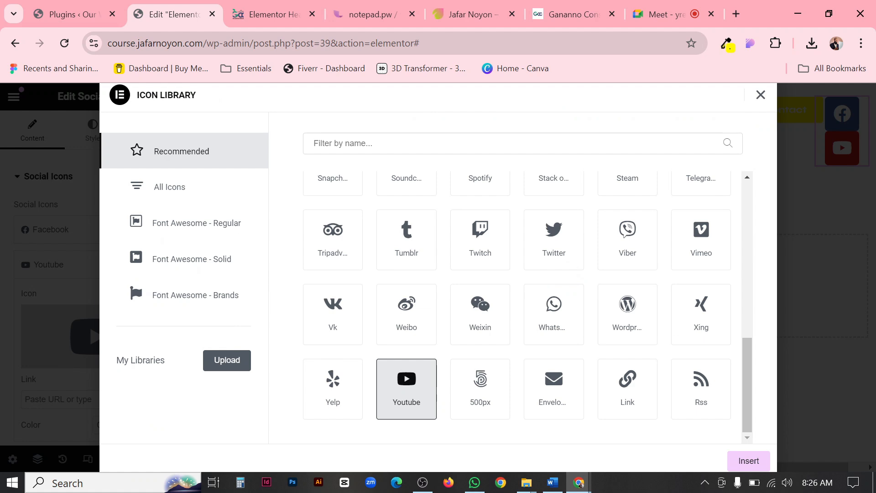
{"action": "type", "text": "linked"}
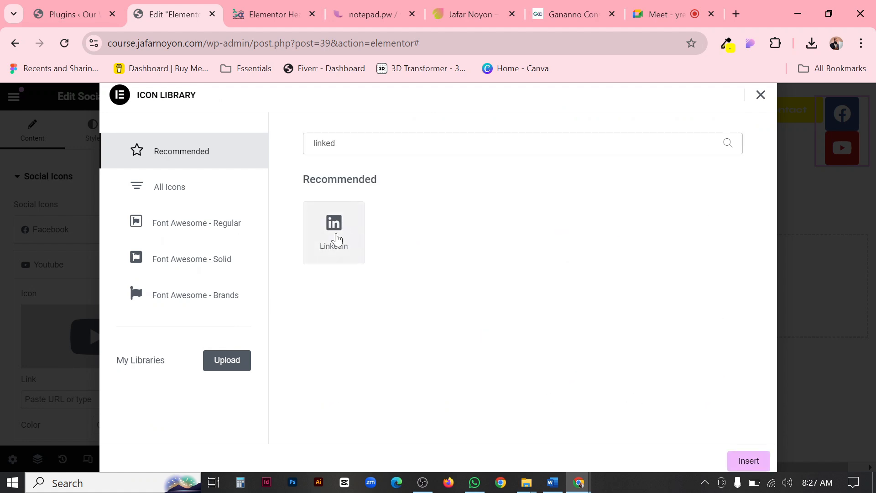
{"action": "left_click", "coordinate": [332, 239]}
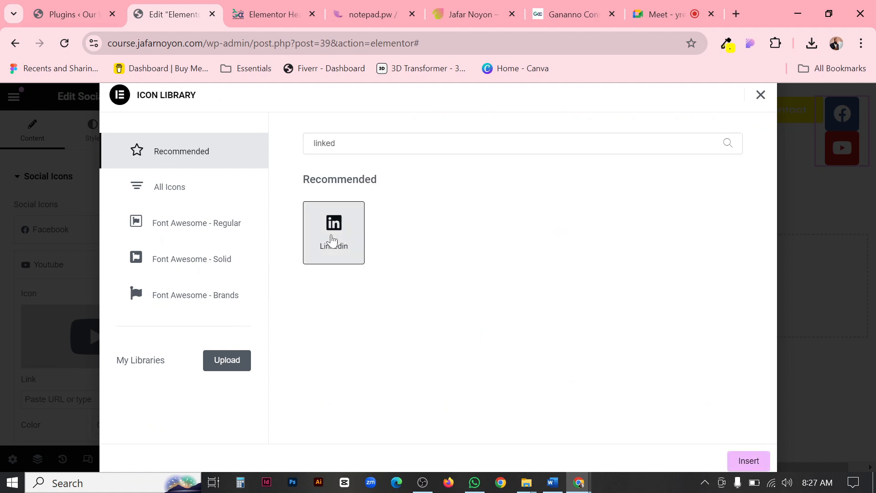
{"action": "left_click", "coordinate": [744, 461]}
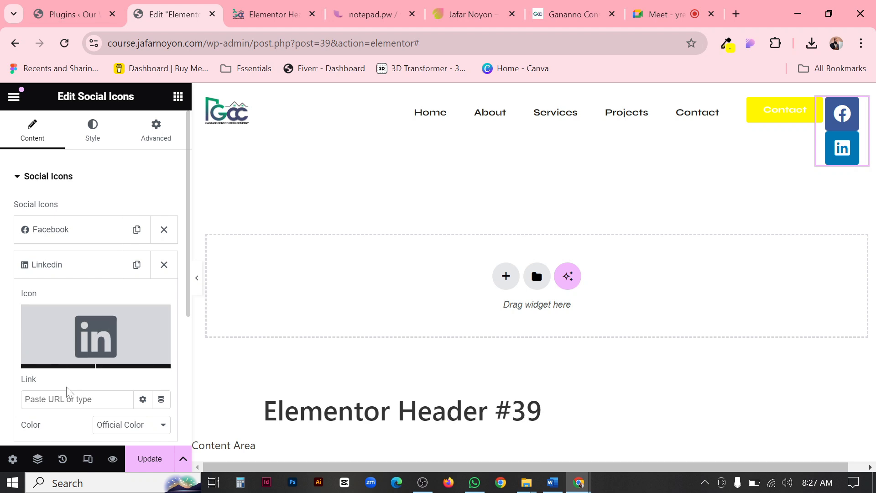
Copy the address of the Company Profile page on the portfolio website and set it as the Linkedin icon's link.
{"action": "left_click", "coordinate": [71, 398]}
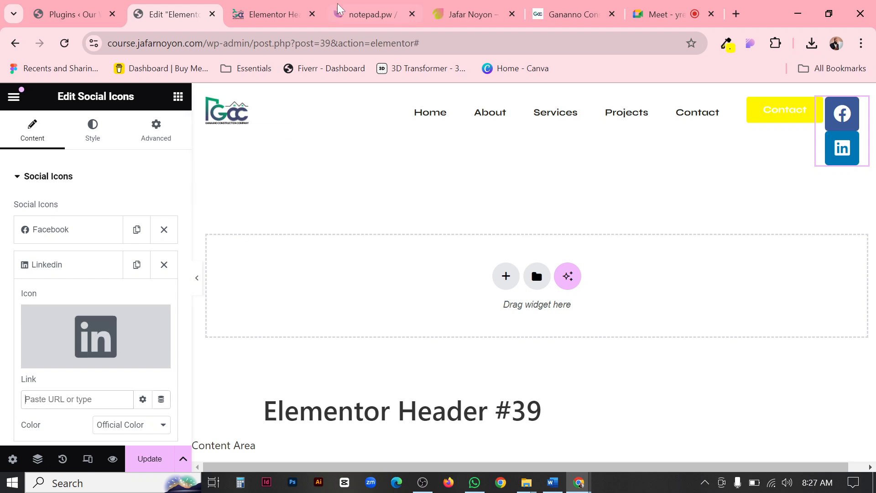
{"action": "left_click", "coordinate": [736, 14]}
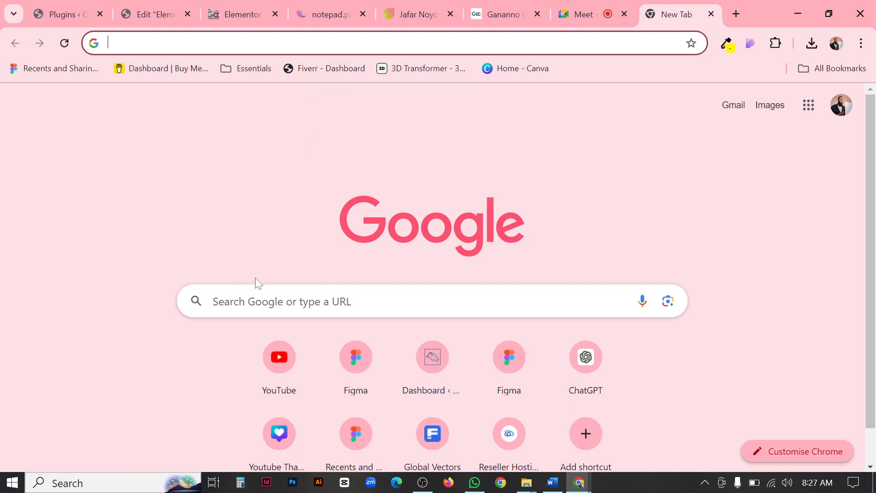
{"action": "left_click", "coordinate": [496, 12]}
{"action": "left_click", "coordinate": [398, 13]}
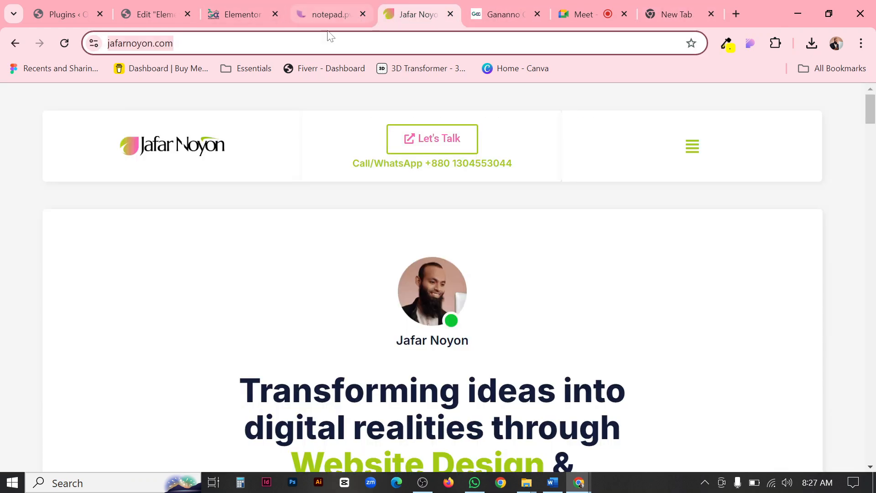
{"action": "left_click", "coordinate": [691, 147]}
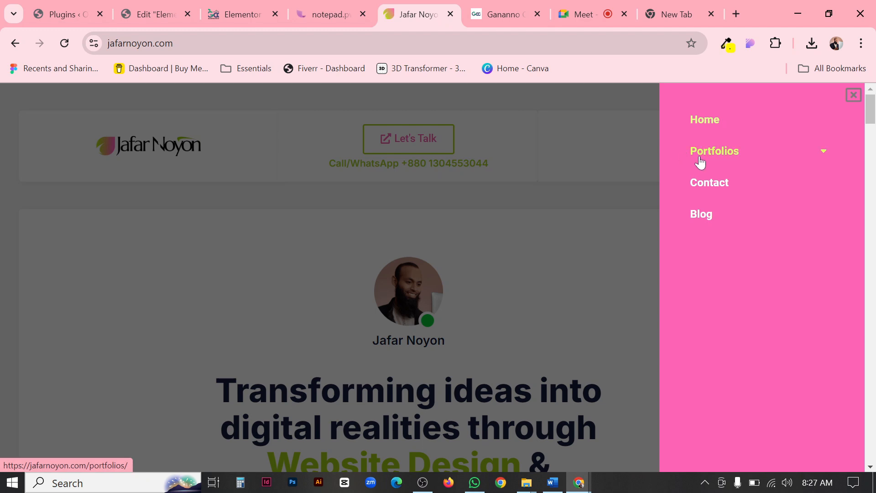
{"action": "left_click", "coordinate": [702, 157]}
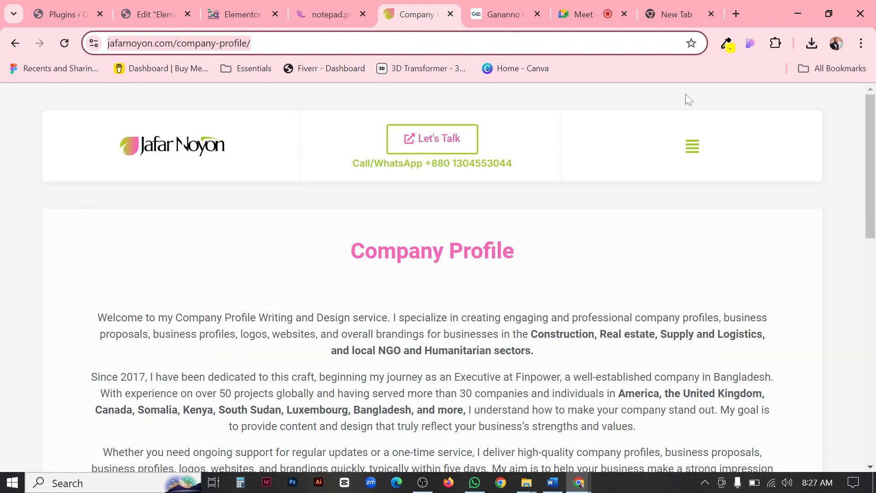
{"action": "left_click", "coordinate": [216, 12]}
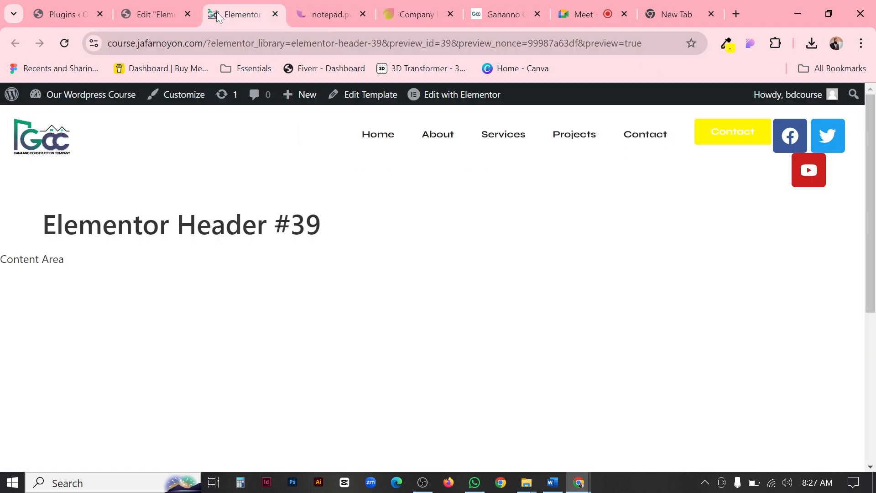
{"action": "left_click", "coordinate": [137, 19]}
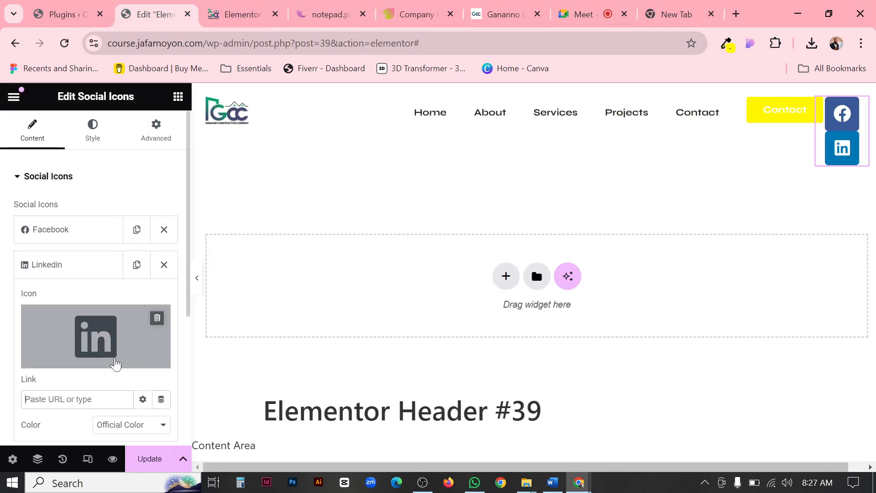
{"action": "key", "text": "ctrl+v"}
{"action": "scroll", "coordinate": [120, 349], "scroll_direction": "down", "scroll_amount": 3}
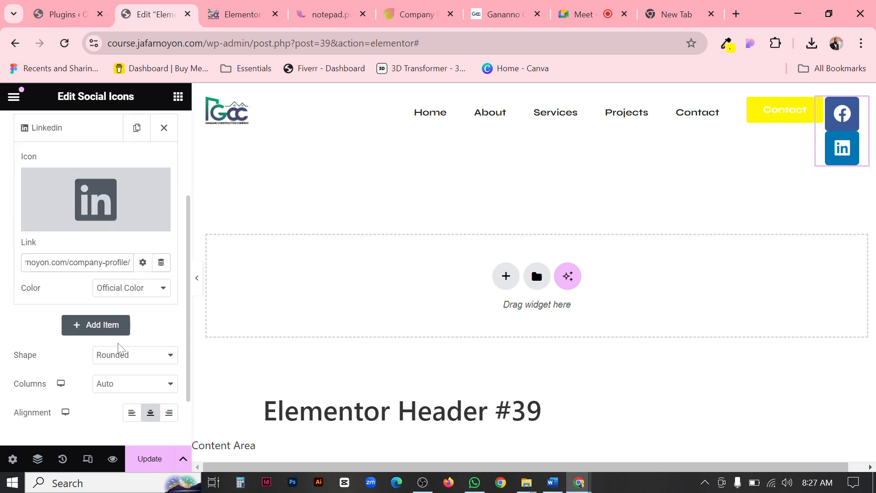
{"action": "scroll", "coordinate": [89, 307], "scroll_direction": "up", "scroll_amount": 3}
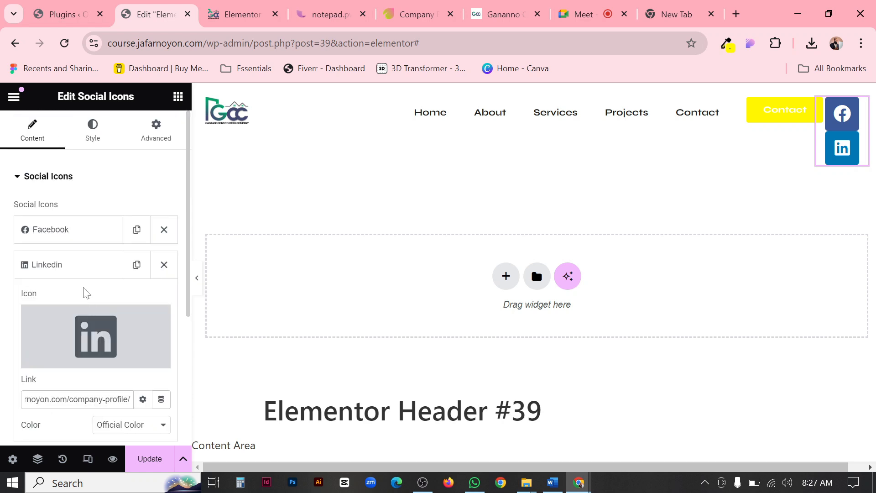
{"action": "left_click", "coordinate": [70, 272]}
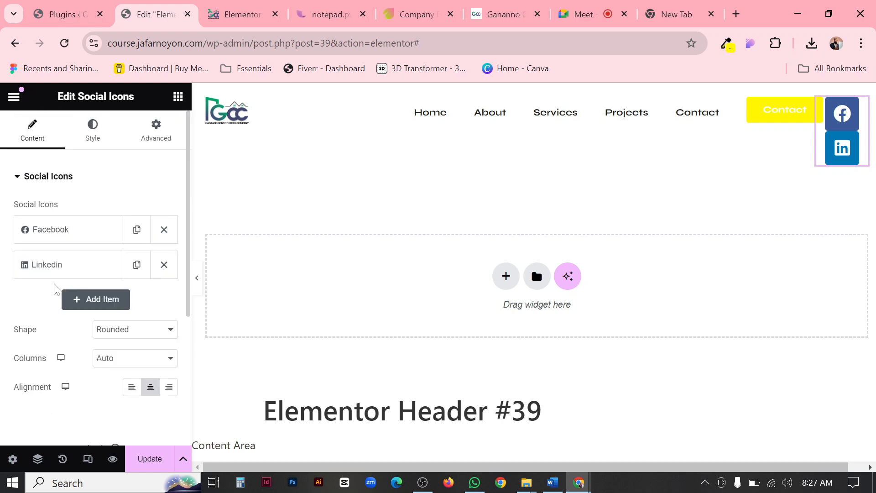
Set the copied Company Profile page address as the Facebook icon's link and update the header template.
{"action": "left_click", "coordinate": [93, 237]}
{"action": "scroll", "coordinate": [93, 238], "scroll_direction": "down", "scroll_amount": 1}
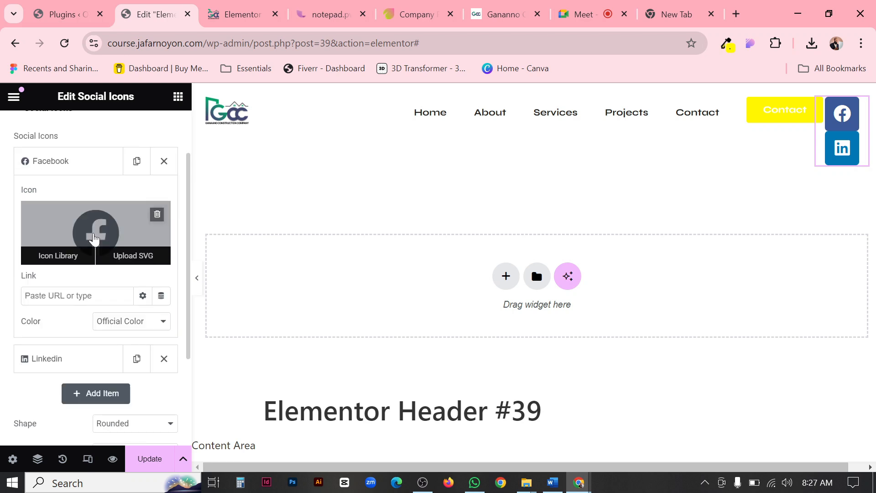
{"action": "mouse_move", "coordinate": [106, 228]}
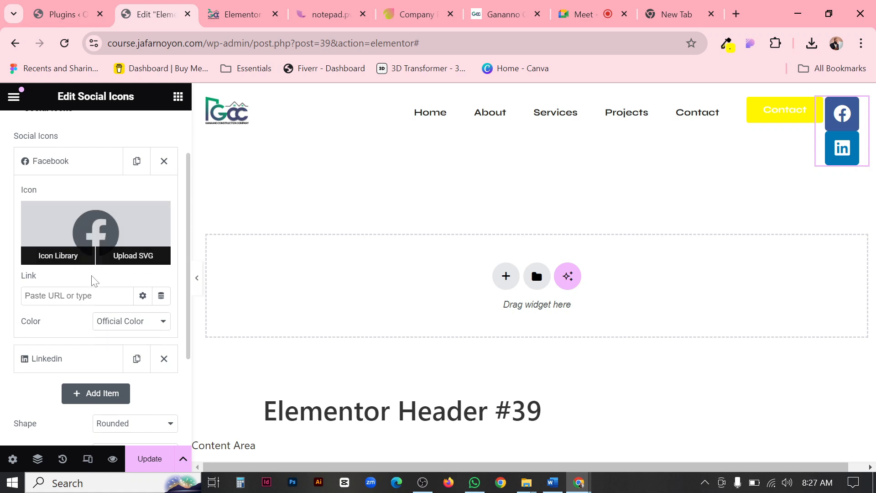
{"action": "mouse_move", "coordinate": [151, 249]}
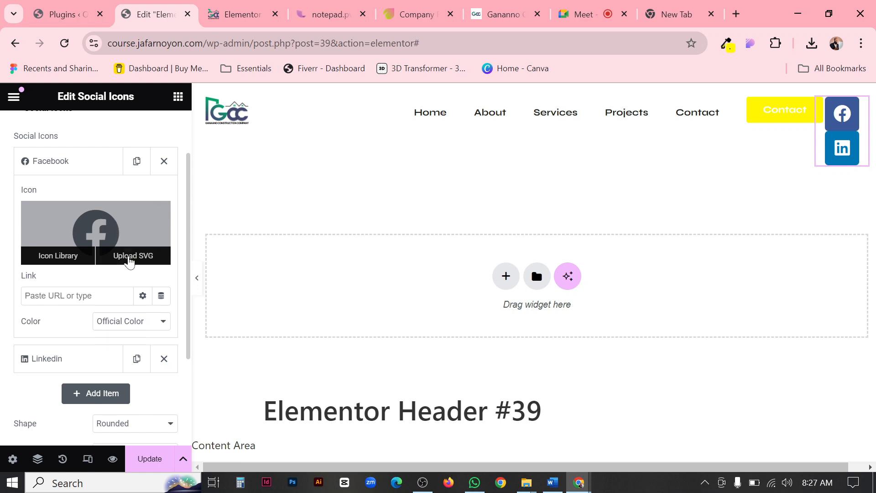
{"action": "key", "text": "ctrl+v"}
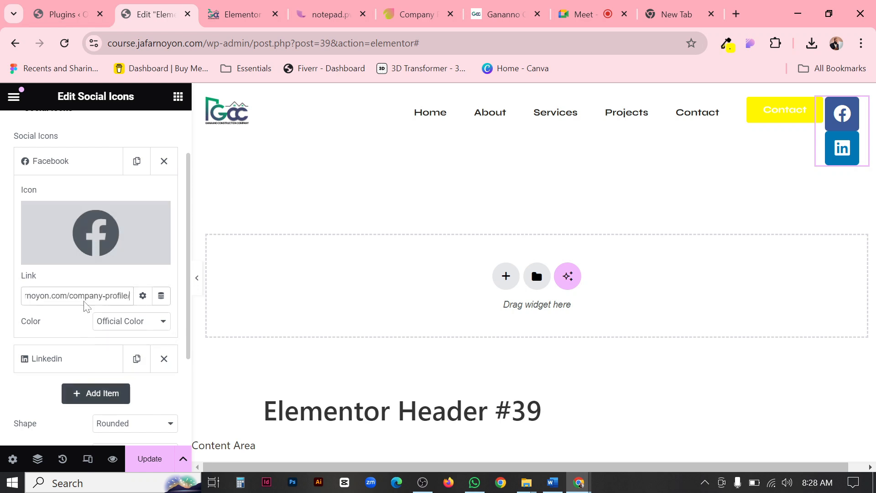
{"action": "left_click", "coordinate": [146, 458]}
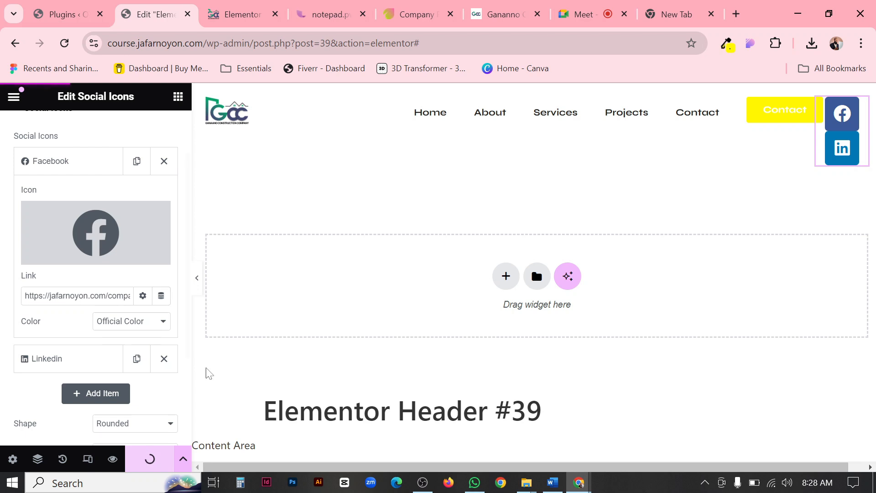
Switch the social icons' color mode to Custom and compare the icons on the Ganaano reference site with the header preview.
{"action": "scroll", "coordinate": [98, 315], "scroll_direction": "up", "scroll_amount": 2}
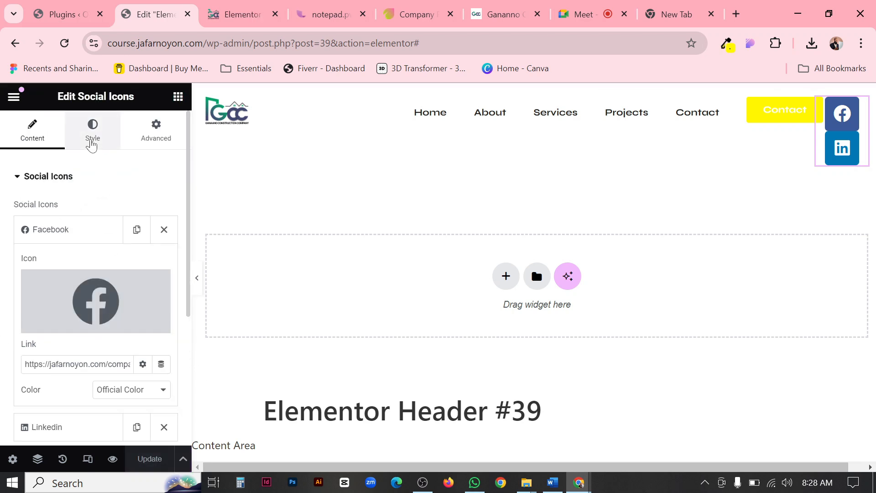
{"action": "left_click", "coordinate": [91, 145]}
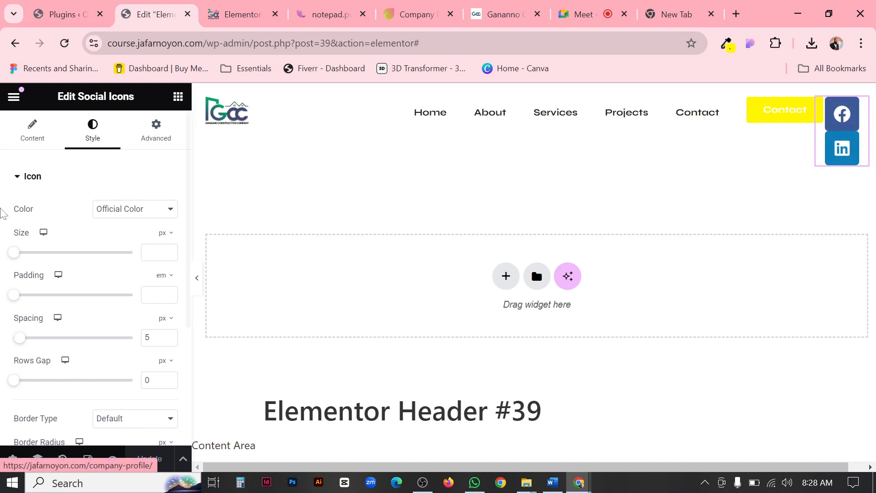
{"action": "left_click", "coordinate": [109, 210]}
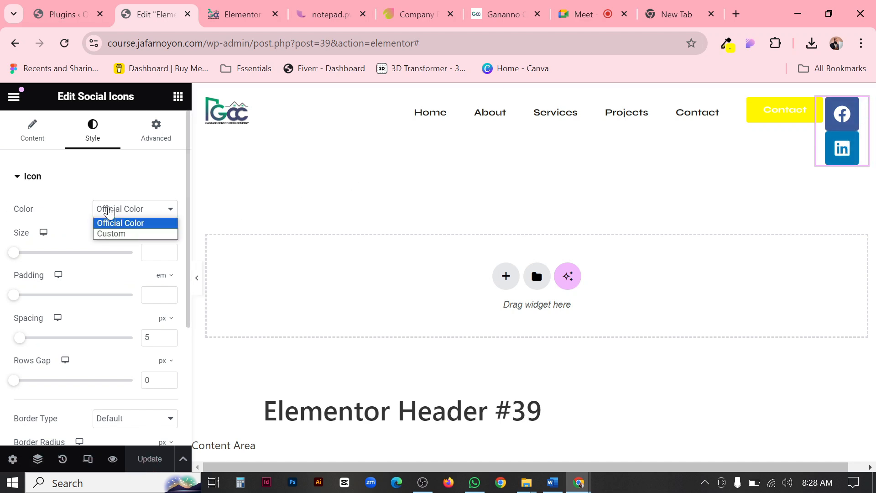
{"action": "left_click", "coordinate": [112, 233]}
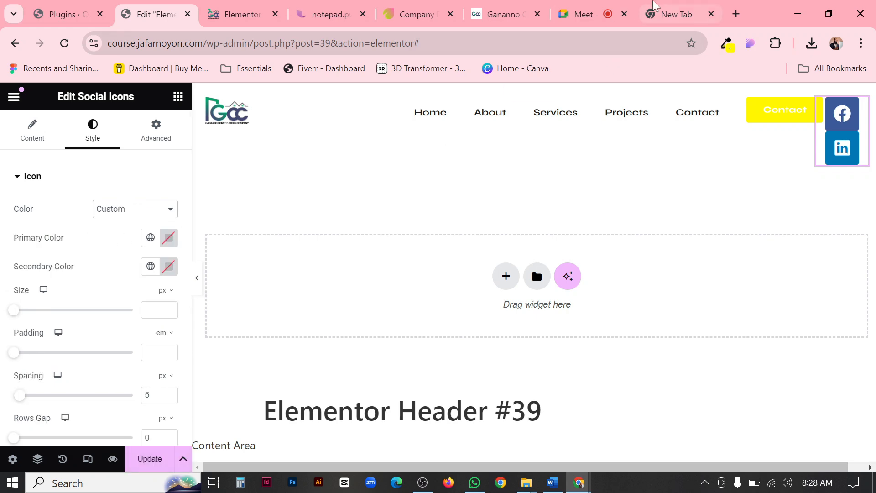
{"action": "left_click", "coordinate": [670, 14]}
{"action": "left_click", "coordinate": [502, 14]}
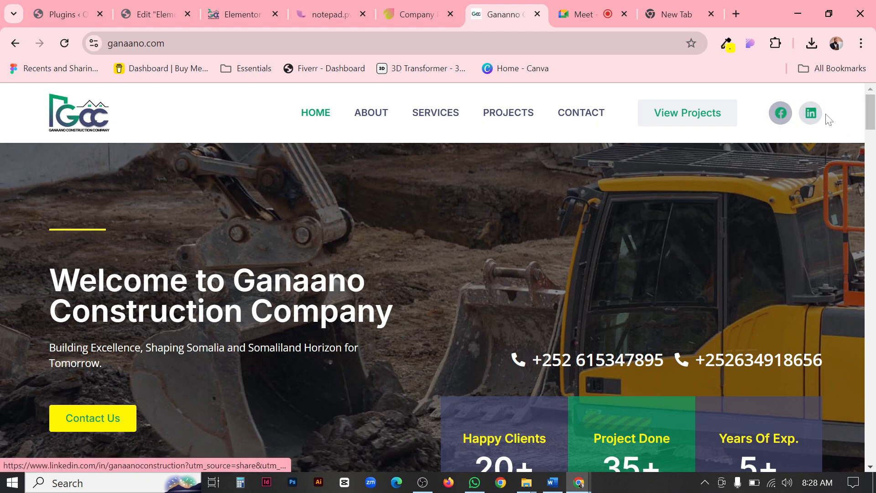
{"action": "left_click", "coordinate": [226, 12]}
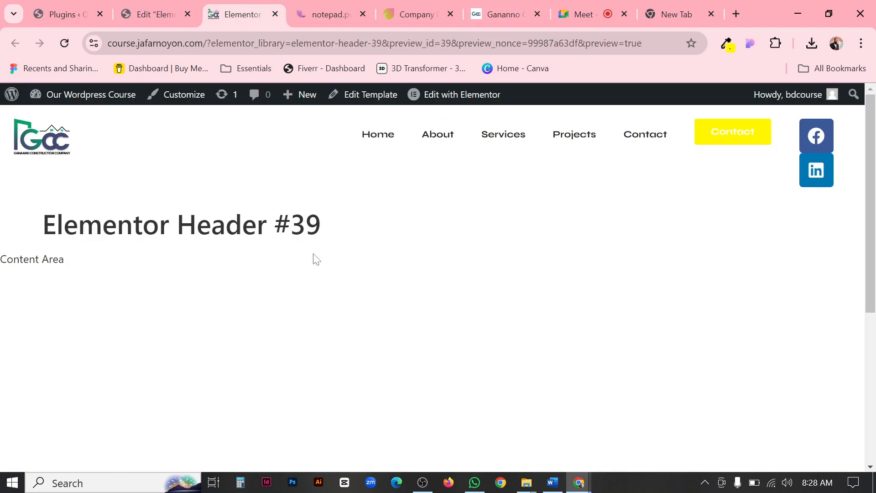
{"action": "left_click", "coordinate": [153, 14]}
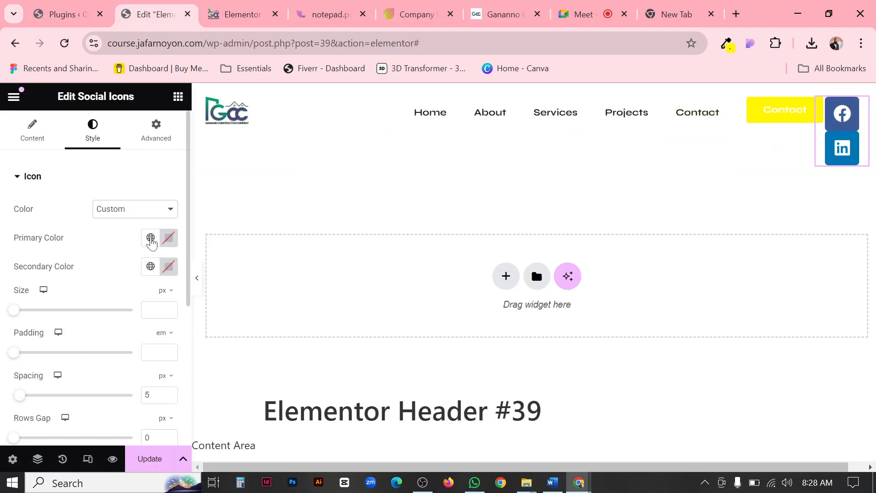
Set the social icons' Primary Color to the Accent global color and their Secondary Color to the Primary global color.
{"action": "left_click", "coordinate": [150, 238]}
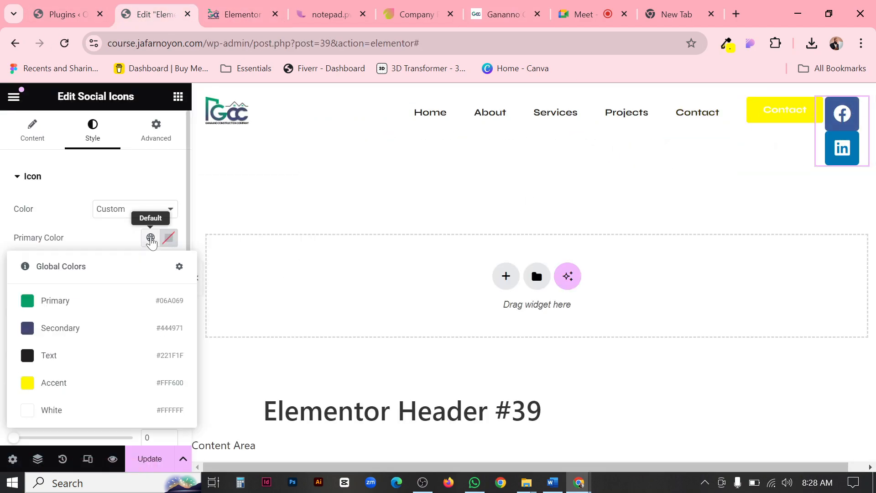
{"action": "left_click", "coordinate": [45, 383]}
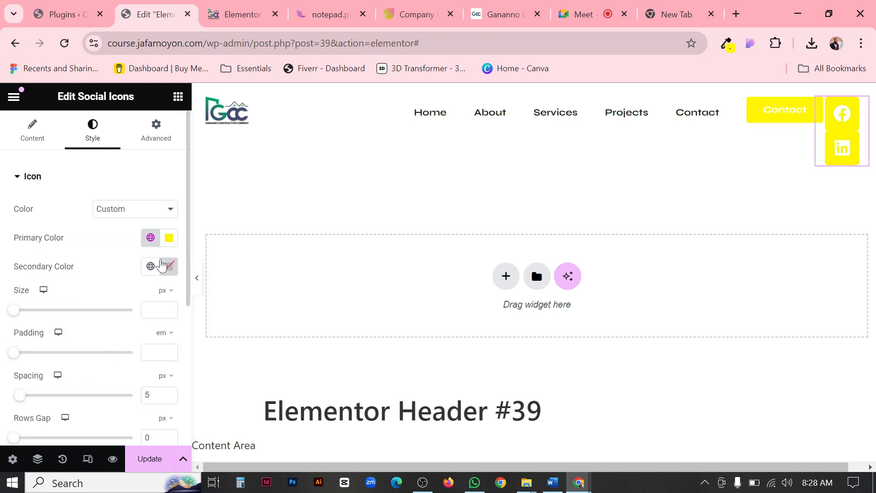
{"action": "left_click", "coordinate": [150, 266]}
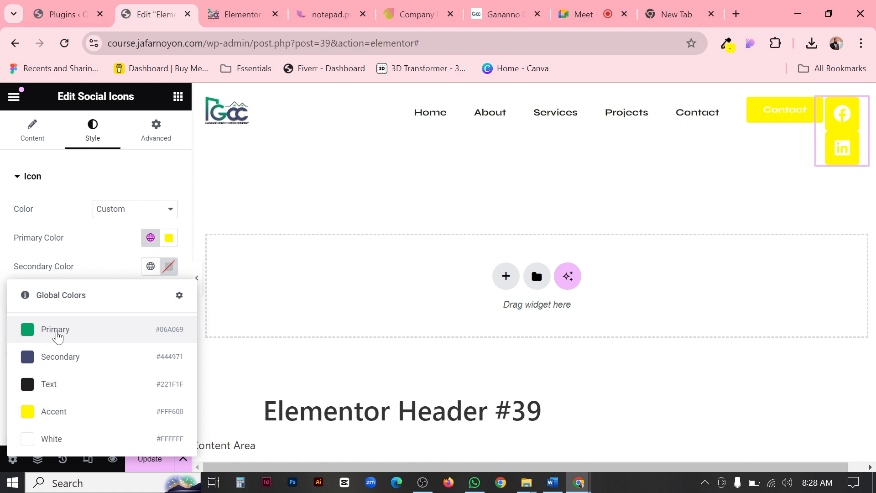
{"action": "left_click", "coordinate": [55, 329]}
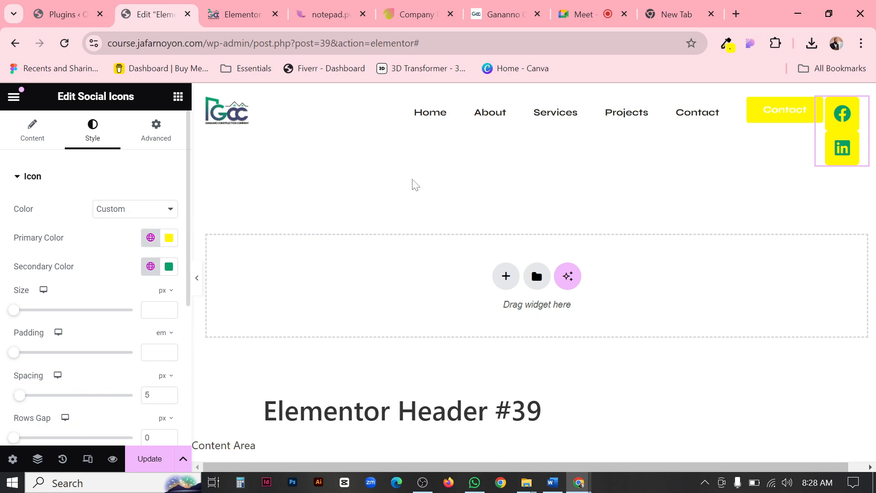
Look through the Ganaano reference site with the color sampler and copy the dark blue #444971 from it.
{"action": "left_click", "coordinate": [504, 14]}
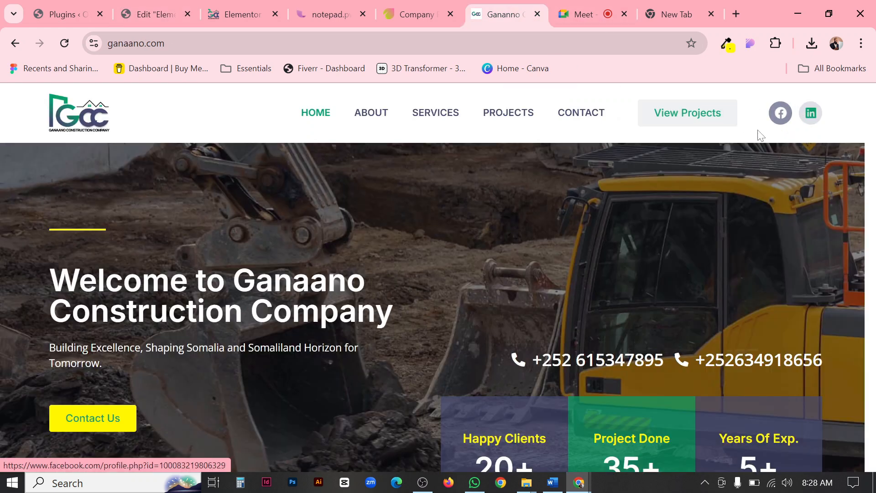
{"action": "left_click", "coordinate": [723, 46]}
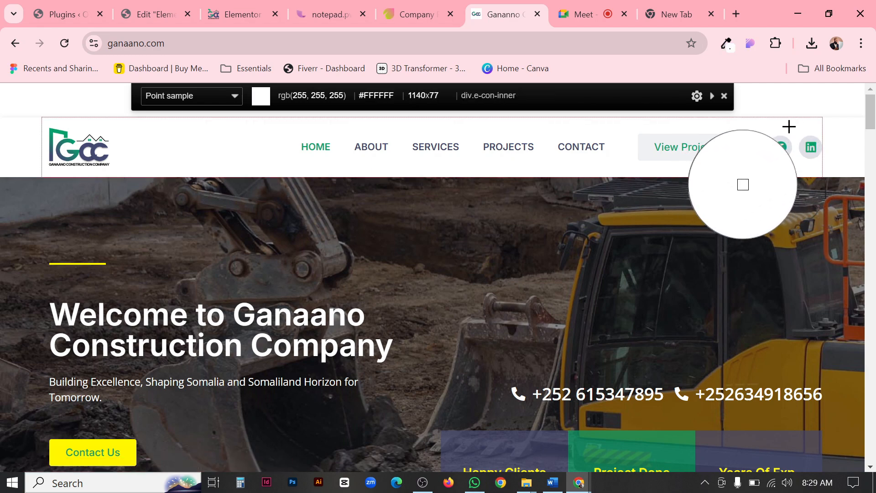
{"action": "scroll", "coordinate": [788, 125], "scroll_direction": "down", "scroll_amount": 5}
{"action": "scroll", "coordinate": [786, 110], "scroll_direction": "down", "scroll_amount": 10}
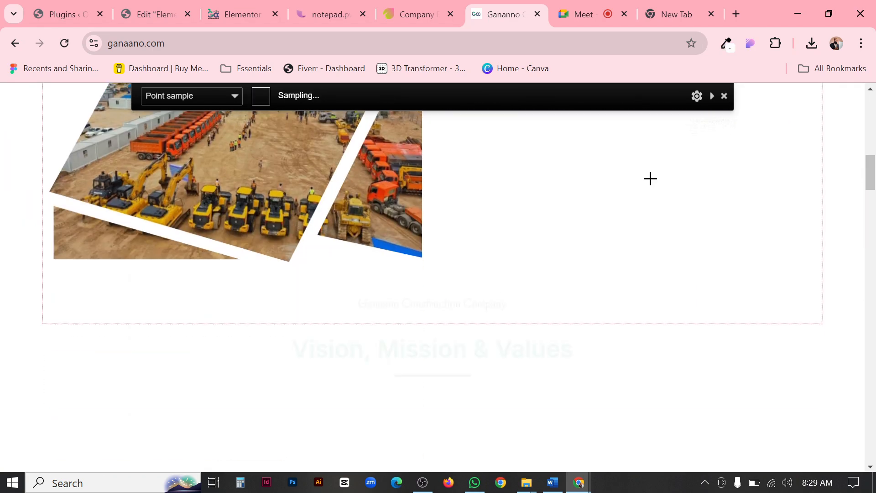
{"action": "scroll", "coordinate": [652, 178], "scroll_direction": "down", "scroll_amount": 3}
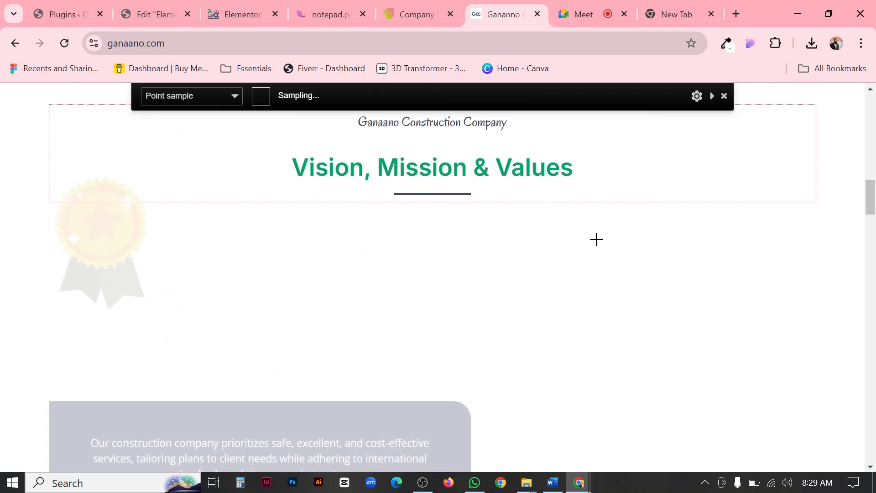
{"action": "scroll", "coordinate": [594, 243], "scroll_direction": "down", "scroll_amount": 10}
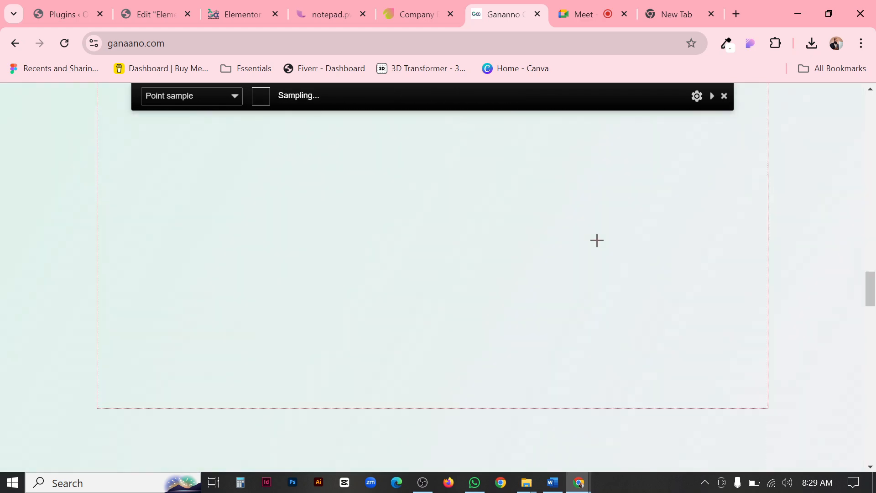
{"action": "scroll", "coordinate": [597, 240], "scroll_direction": "down", "scroll_amount": 20}
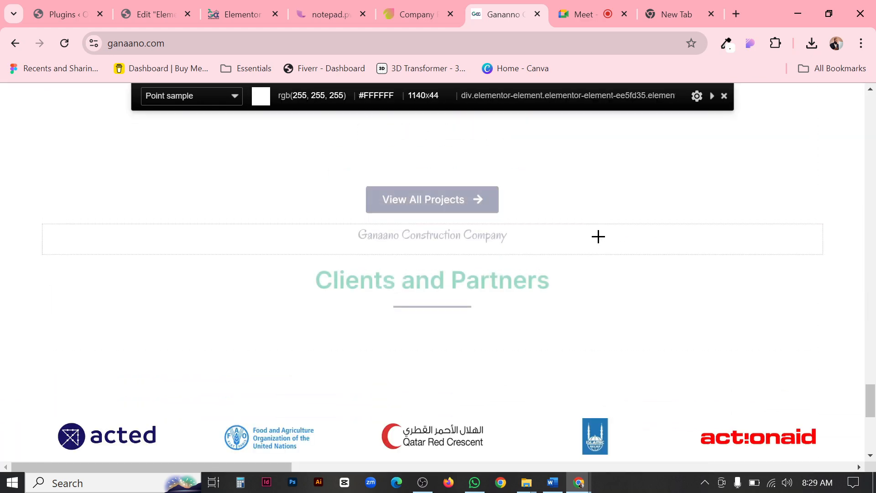
{"action": "scroll", "coordinate": [596, 242], "scroll_direction": "up", "scroll_amount": 20}
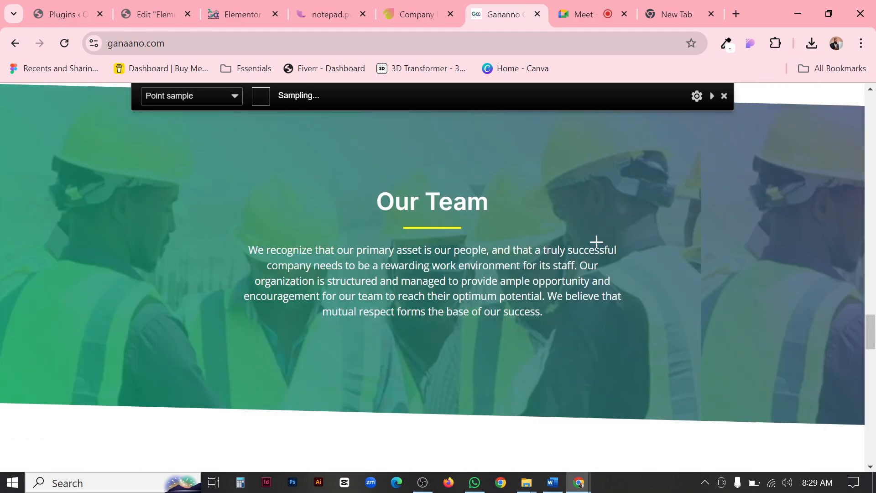
{"action": "scroll", "coordinate": [591, 241], "scroll_direction": "up", "scroll_amount": 8}
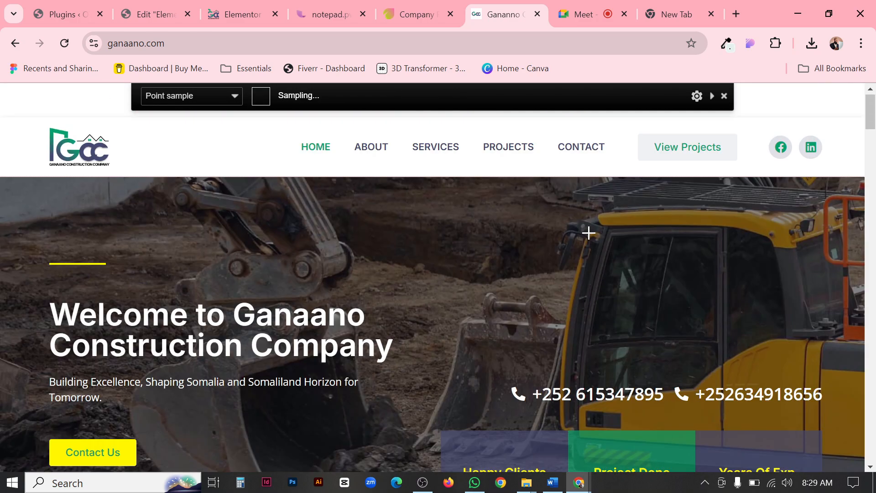
{"action": "left_click", "coordinate": [714, 140]}
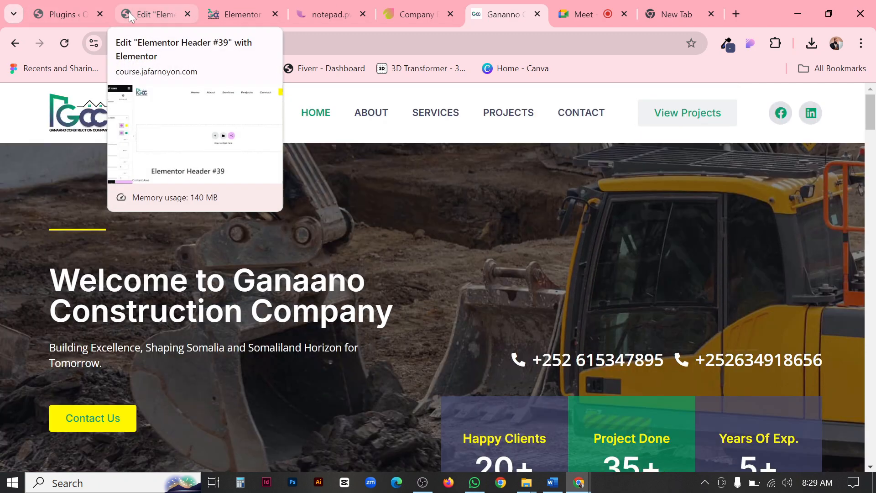
Change the social icons' Primary Color in the header template to the Secondary global color #444971.
{"action": "left_click", "coordinate": [130, 13]}
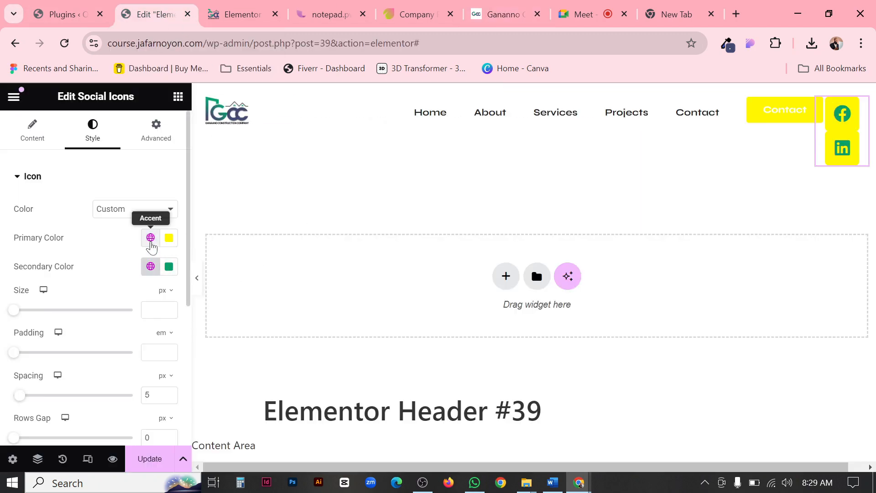
{"action": "left_click", "coordinate": [151, 238]}
{"action": "left_click", "coordinate": [43, 300]}
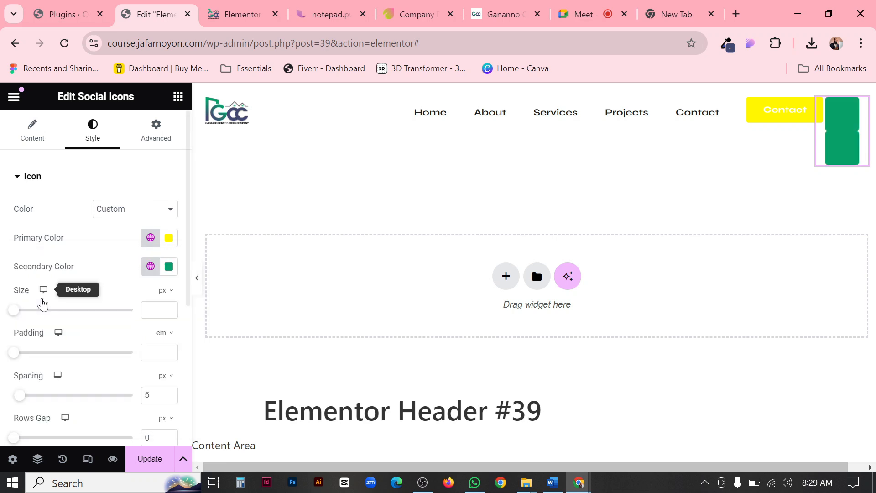
{"action": "left_click", "coordinate": [151, 237]}
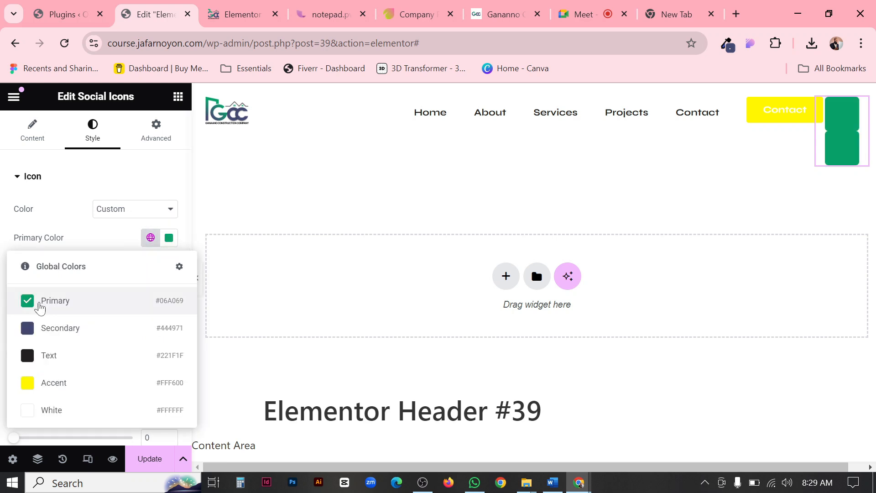
{"action": "left_click", "coordinate": [36, 327]}
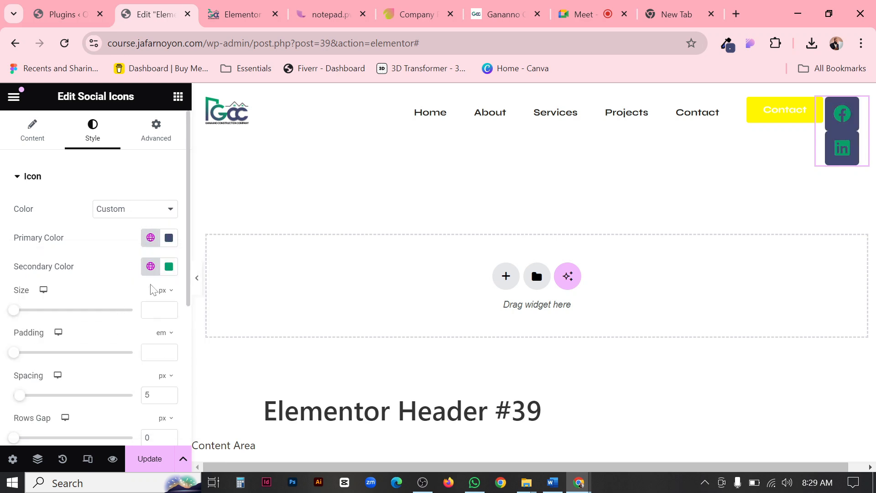
Lower the opacity of the social icons' Primary Color to a pale tint, #44497126.
{"action": "left_click", "coordinate": [169, 243]}
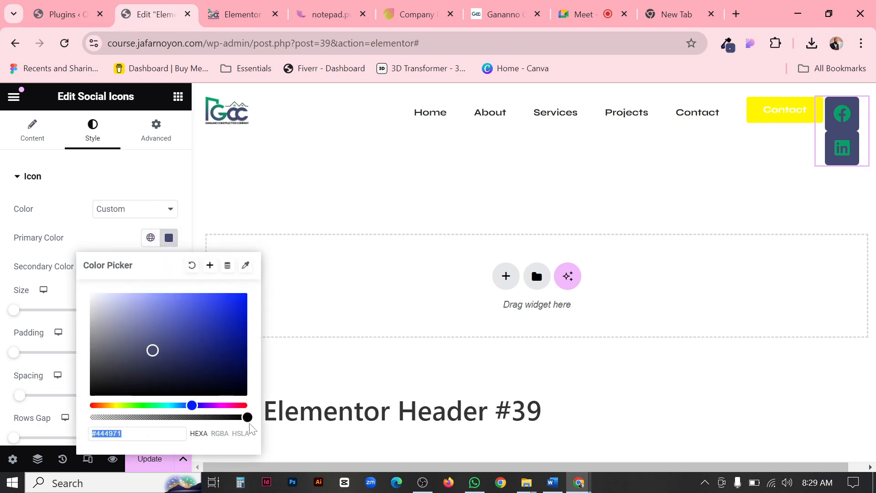
{"action": "left_click_drag", "start_coordinate": [248, 417], "coordinate": [127, 418]}
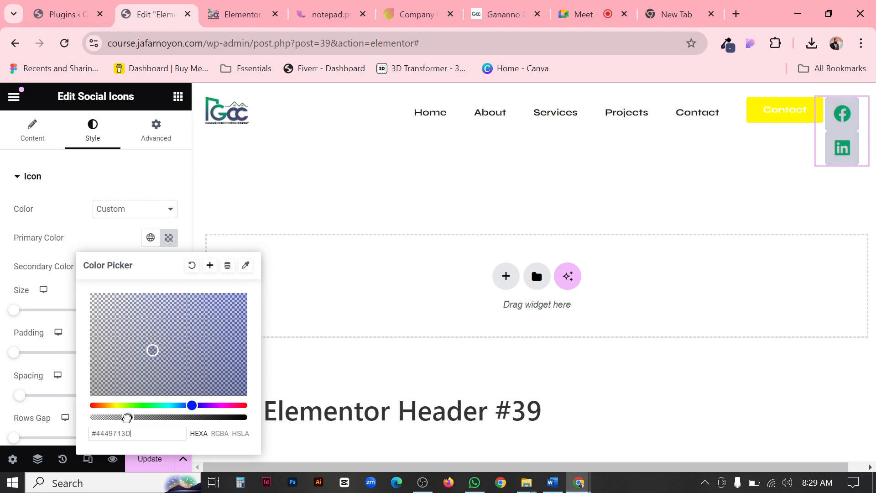
{"action": "right_click", "coordinate": [122, 417]}
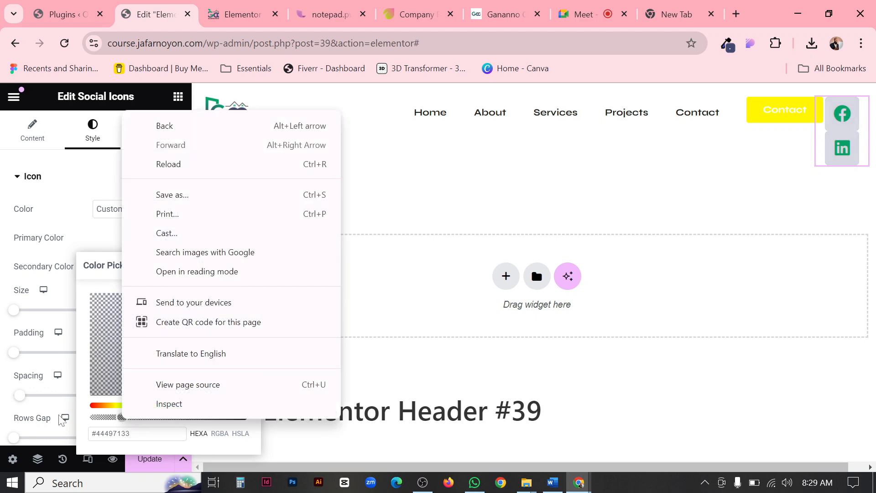
{"action": "left_click", "coordinate": [114, 417]}
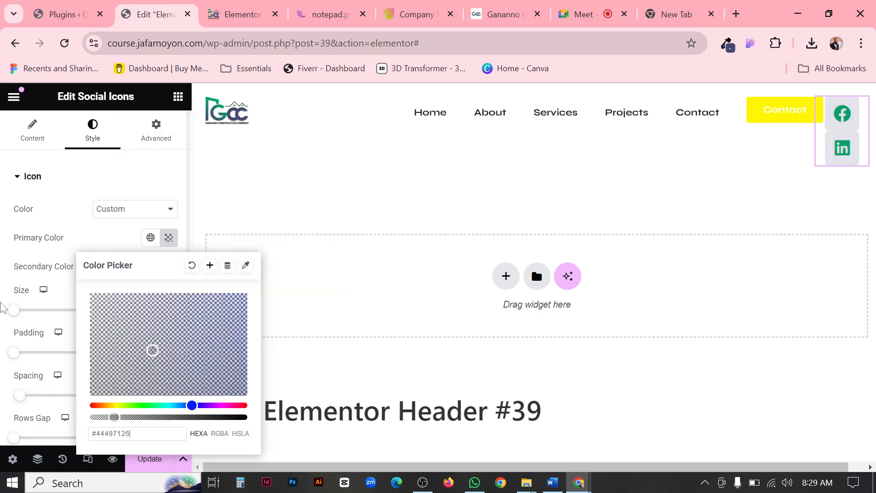
{"action": "left_click", "coordinate": [2, 298]}
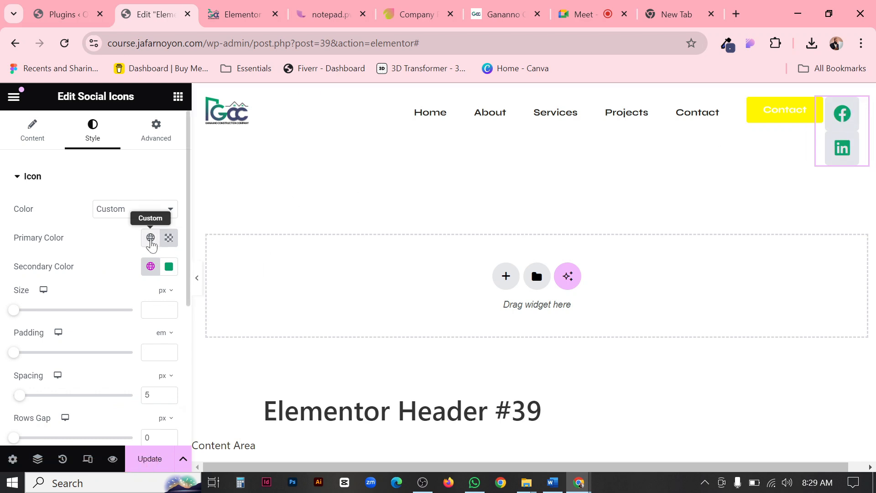
Try the social icons' Primary Color fully transparent as #44497100, and then fully opaque as #444971.
{"action": "left_click", "coordinate": [150, 238]}
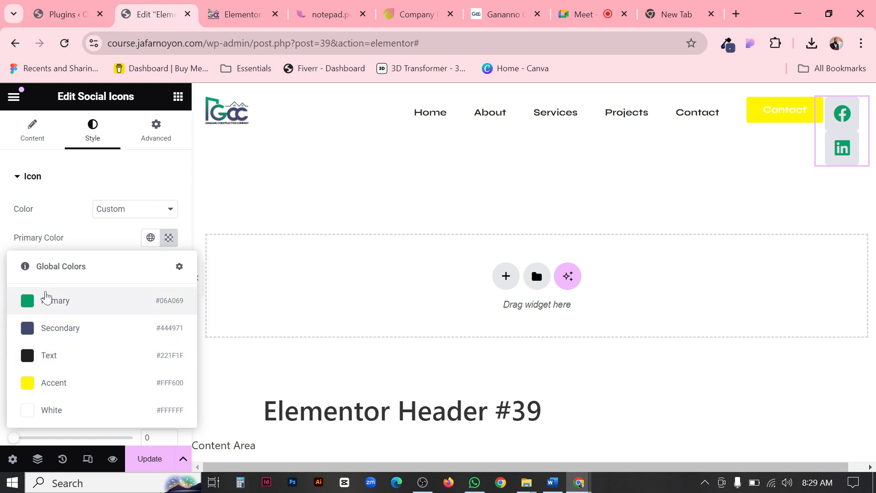
{"action": "left_click", "coordinate": [109, 240]}
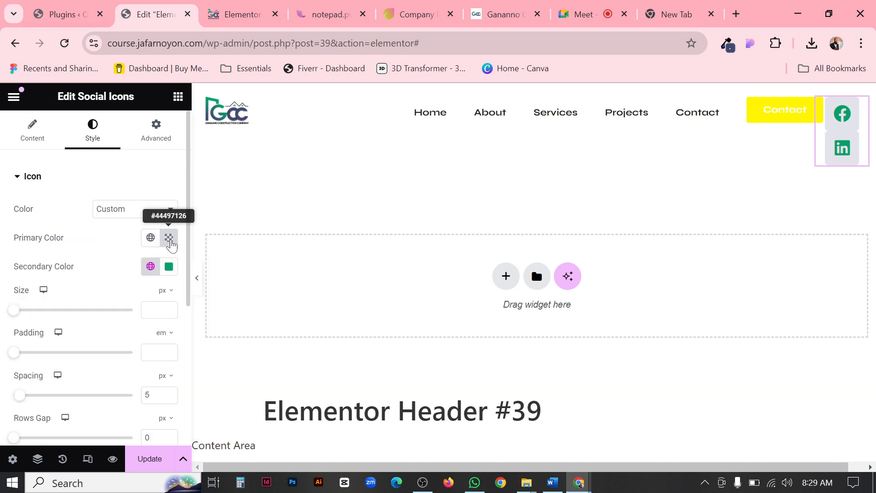
{"action": "left_click", "coordinate": [169, 238]}
{"action": "left_click", "coordinate": [169, 238]}
{"action": "left_click", "coordinate": [169, 238]}
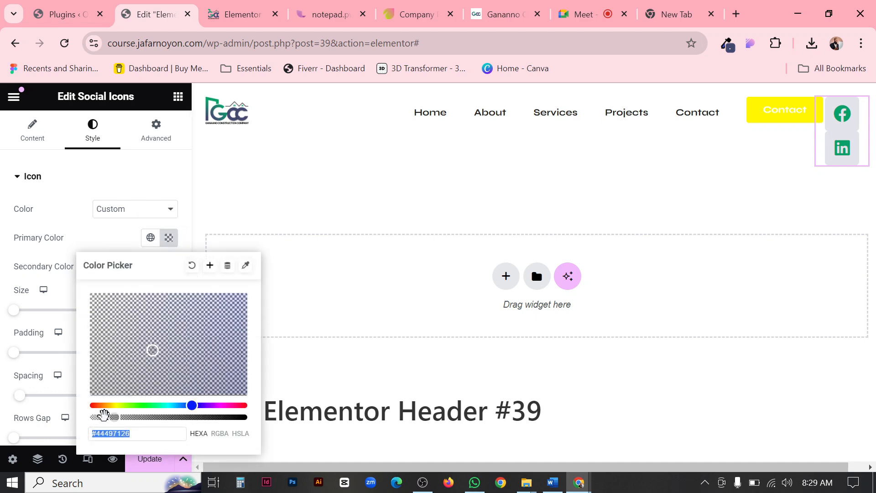
{"action": "left_click_drag", "start_coordinate": [112, 416], "coordinate": [4, 308]}
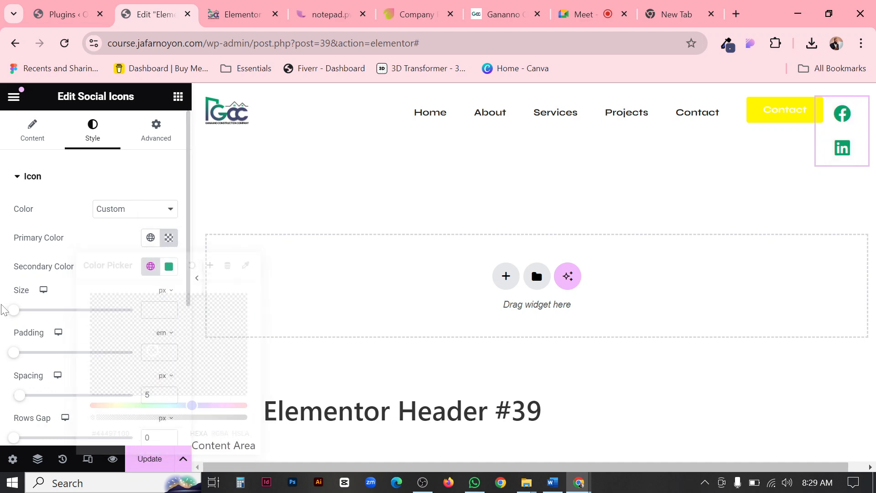
{"action": "left_click", "coordinate": [169, 238]}
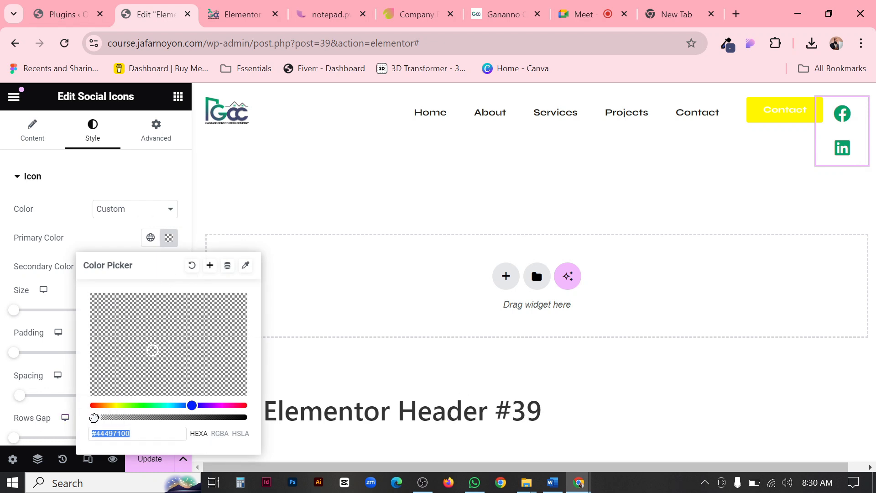
{"action": "left_click_drag", "start_coordinate": [91, 416], "coordinate": [255, 421]}
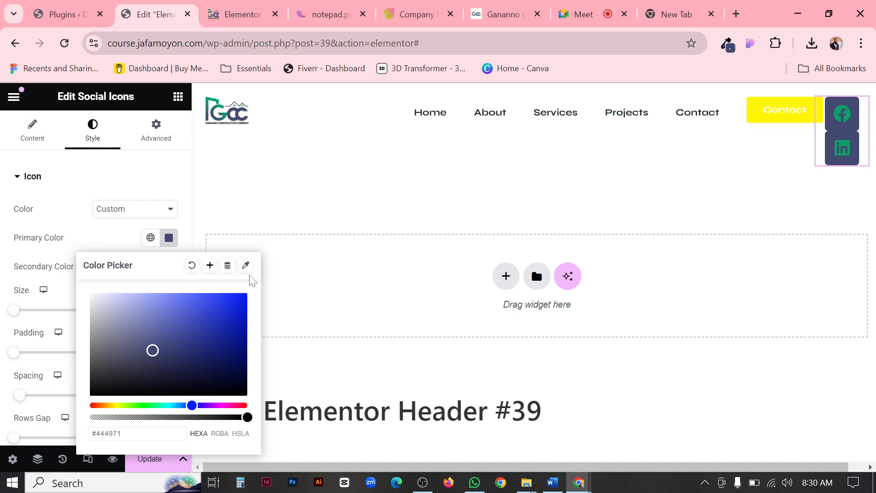
Try several green hues and shades, including #5E7053 and #0F9073, as the social icons' Primary Color.
{"action": "left_click", "coordinate": [169, 240]}
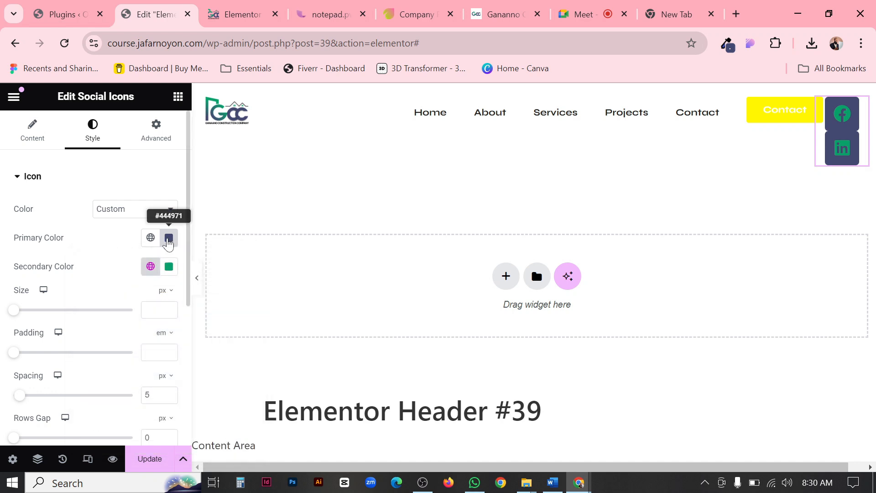
{"action": "left_click", "coordinate": [169, 239]}
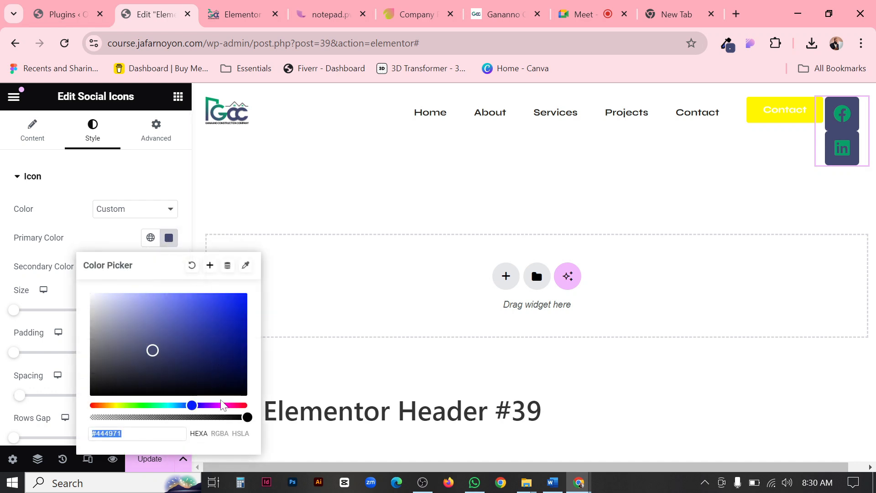
{"action": "left_click_drag", "start_coordinate": [218, 405], "coordinate": [133, 405]}
{"action": "left_click_drag", "start_coordinate": [151, 352], "coordinate": [230, 309]}
{"action": "left_click_drag", "start_coordinate": [215, 345], "coordinate": [130, 350]}
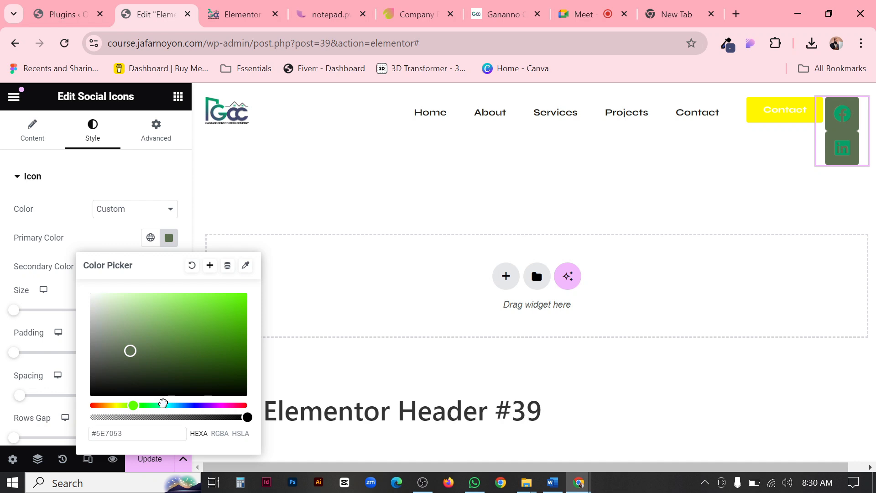
{"action": "left_click", "coordinate": [162, 405]}
{"action": "left_click_drag", "start_coordinate": [208, 343], "coordinate": [225, 304]}
{"action": "left_click", "coordinate": [231, 337]}
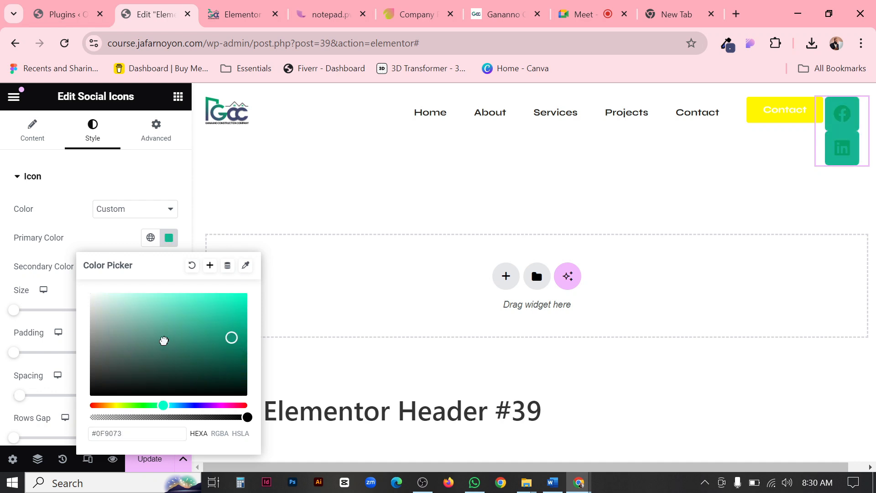
{"action": "left_click", "coordinate": [164, 340]}
{"action": "left_click", "coordinate": [60, 255]}
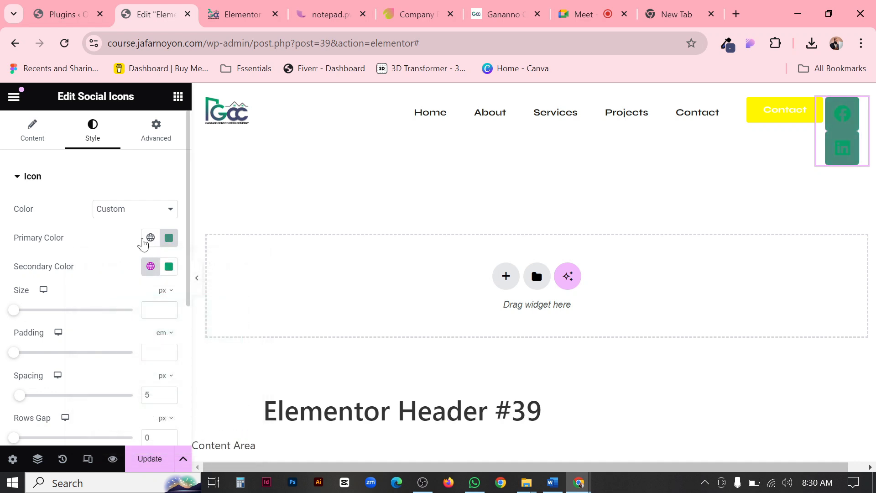
Set the social icons' Primary Color to the Secondary global color and reduce its opacity to get #4449713B.
{"action": "left_click", "coordinate": [149, 240]}
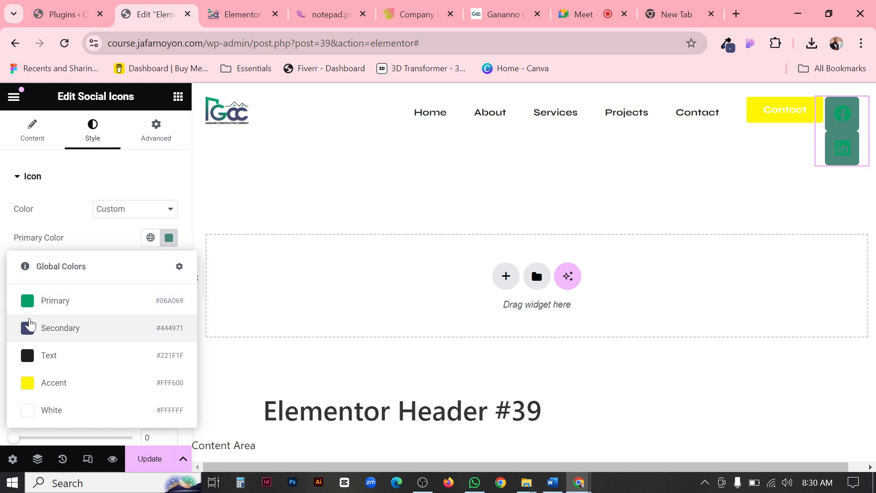
{"action": "left_click", "coordinate": [35, 329]}
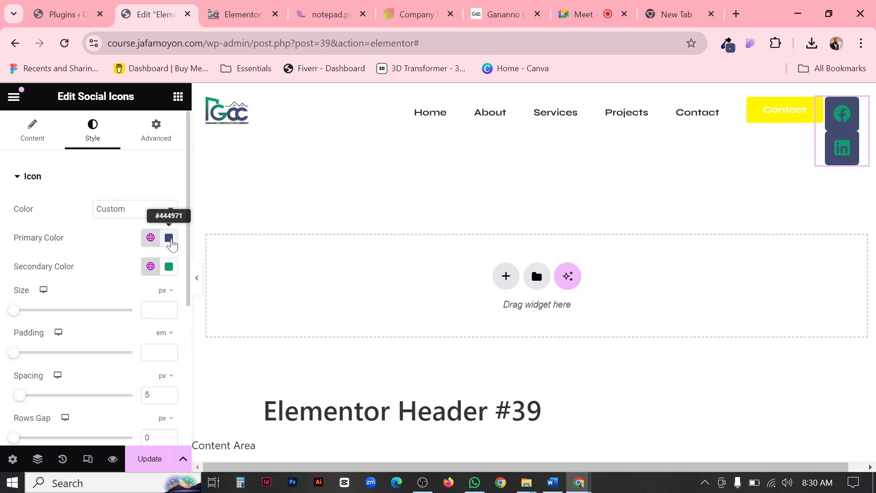
{"action": "left_click", "coordinate": [169, 237]}
{"action": "left_click_drag", "start_coordinate": [244, 416], "coordinate": [195, 417]}
{"action": "right_click", "coordinate": [196, 417]}
{"action": "left_click", "coordinate": [134, 424]}
{"action": "left_click", "coordinate": [131, 416]}
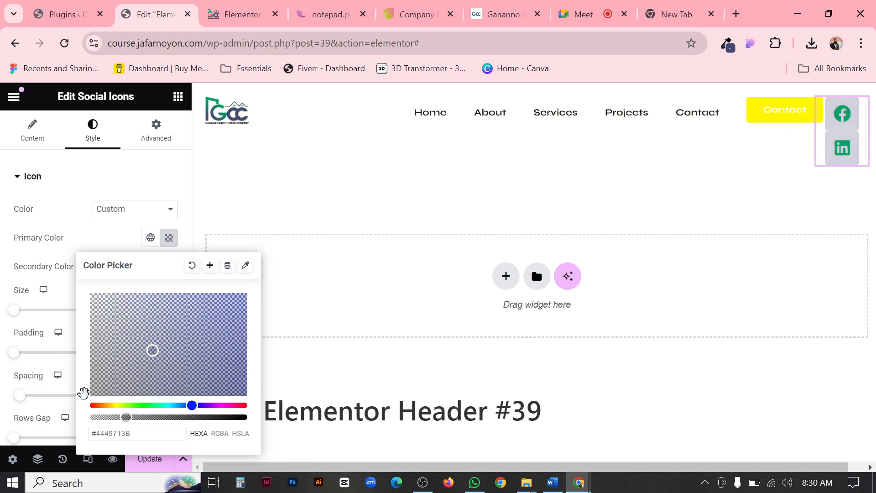
{"action": "left_click", "coordinate": [6, 353]}
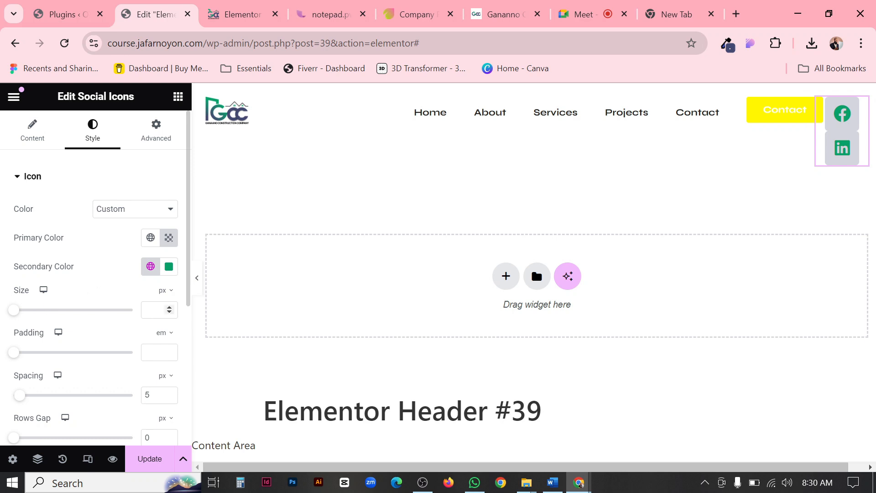
Set the social icons' size to 16 px.
{"action": "type", "text": "14"}
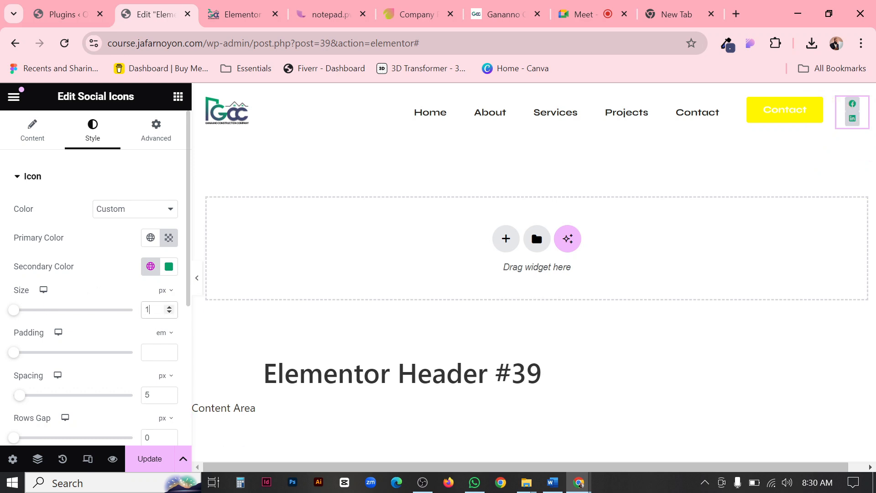
{"action": "left_click", "coordinate": [168, 307]}
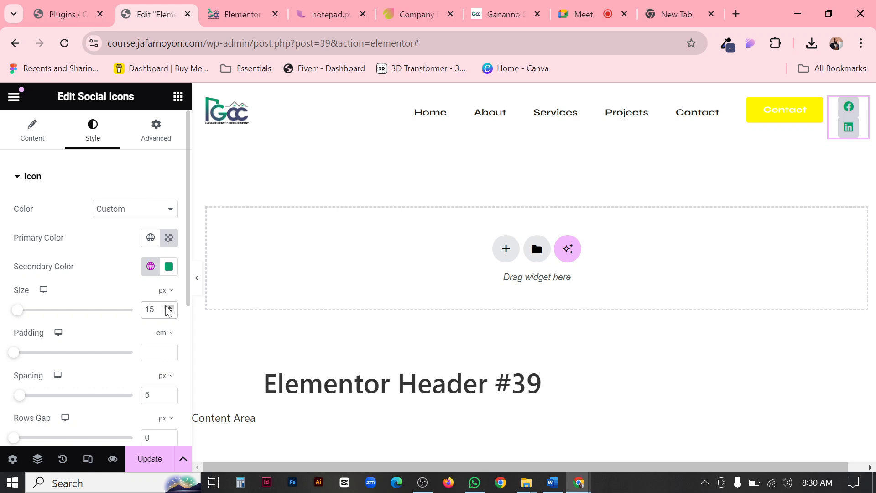
{"action": "left_click", "coordinate": [168, 307]}
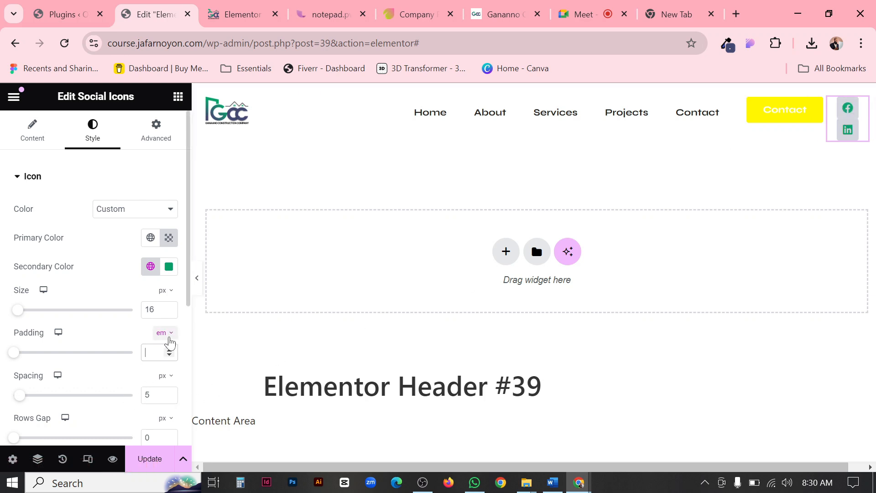
Switch the social icons' padding unit to px and set the padding to 5.
{"action": "left_click", "coordinate": [165, 333]}
{"action": "left_click", "coordinate": [160, 336]}
{"action": "left_click", "coordinate": [157, 351]}
{"action": "type", "text": "10"}
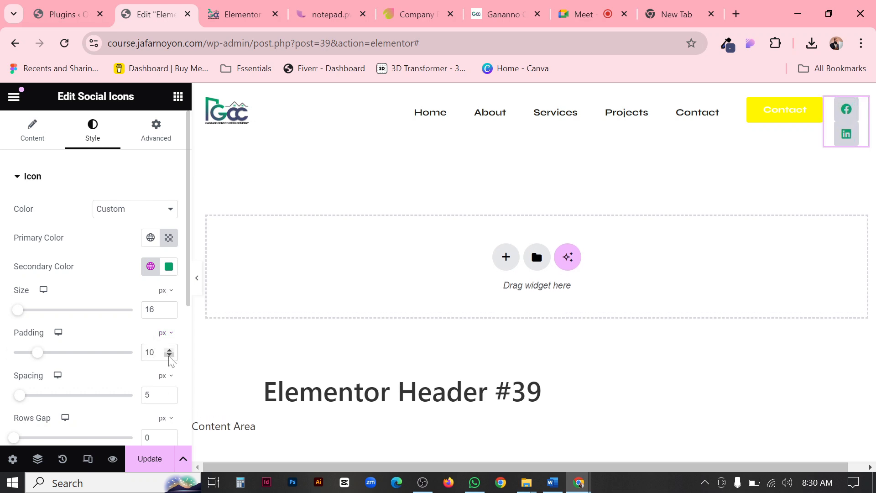
{"action": "left_click_drag", "start_coordinate": [169, 352], "coordinate": [170, 352]}
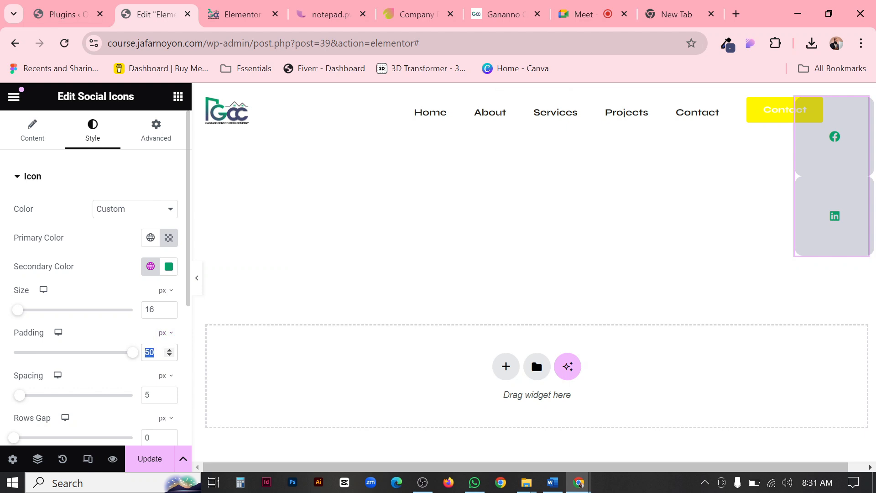
{"action": "type", "text": "5"}
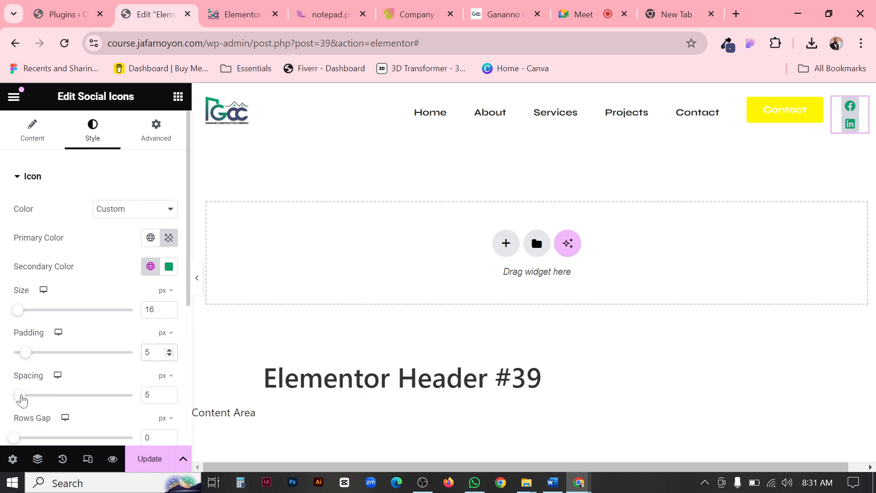
Increase the social icons' spacing to 48 px and briefly preview the header without the editing controls.
{"action": "left_click_drag", "start_coordinate": [21, 396], "coordinate": [72, 397]}
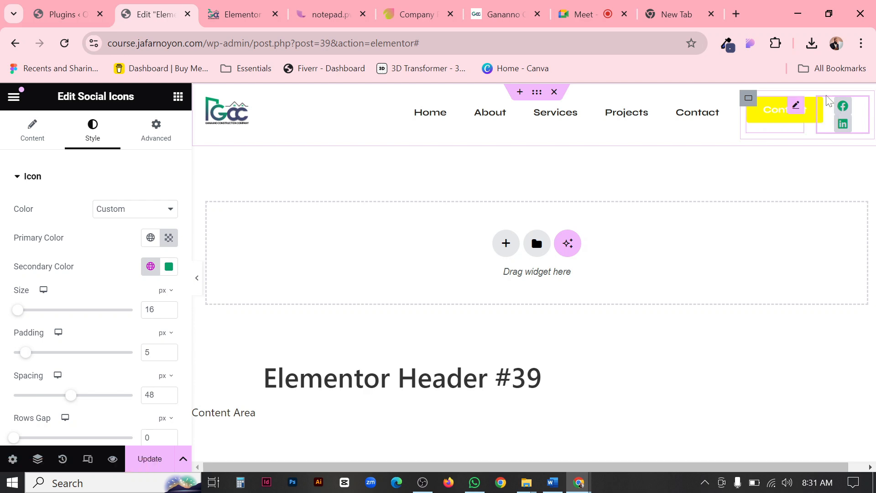
{"action": "left_click", "coordinate": [197, 278]}
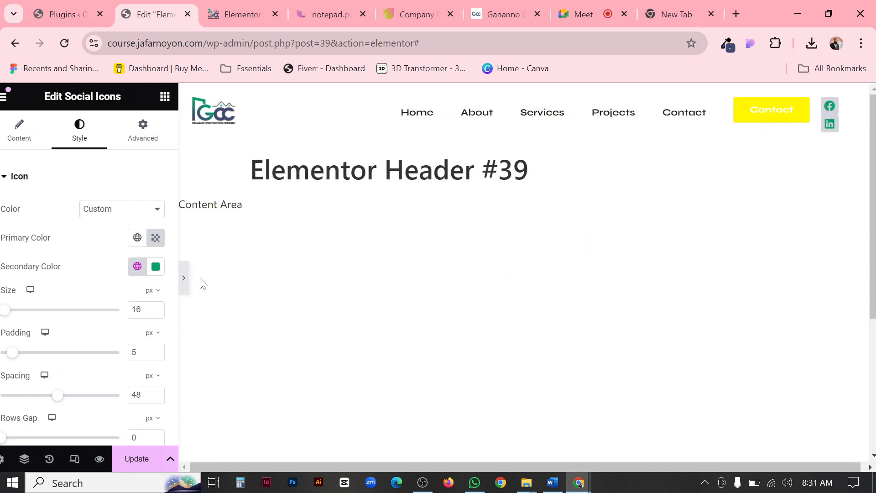
{"action": "left_click", "coordinate": [2, 273]}
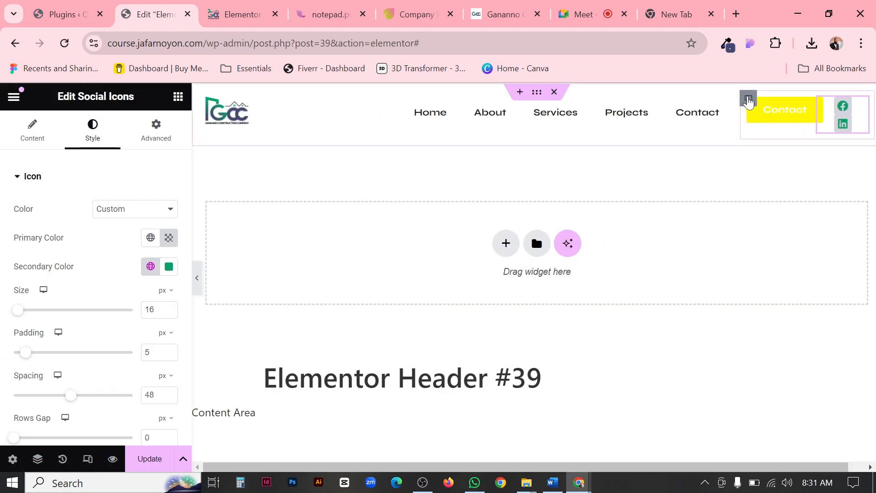
Set the width of the container holding the Contact button and social icons to 30%.
{"action": "left_click", "coordinate": [748, 98]}
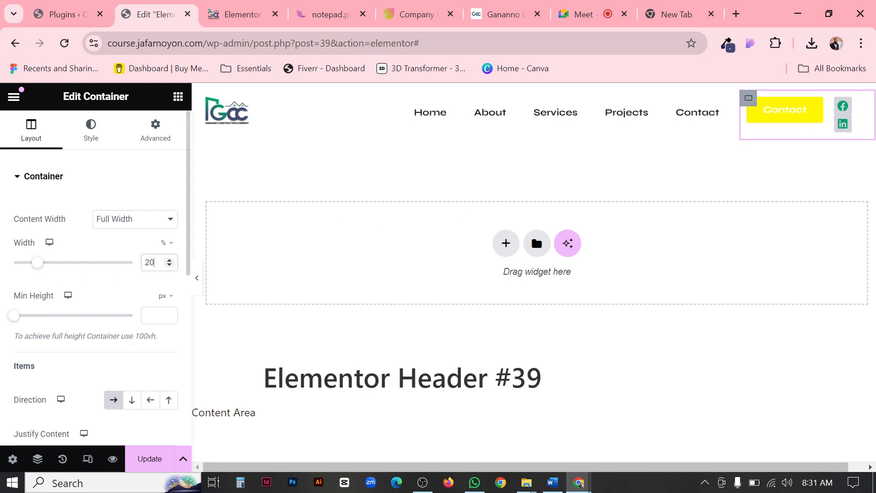
{"action": "type", "text": "30"}
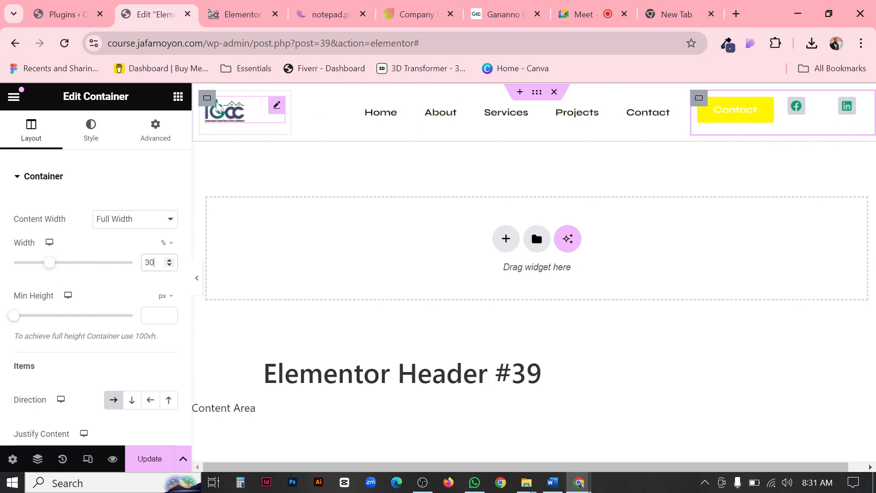
Compare the widths of the three header containers and set the menu container's width to 55%.
{"action": "left_click", "coordinate": [208, 100]}
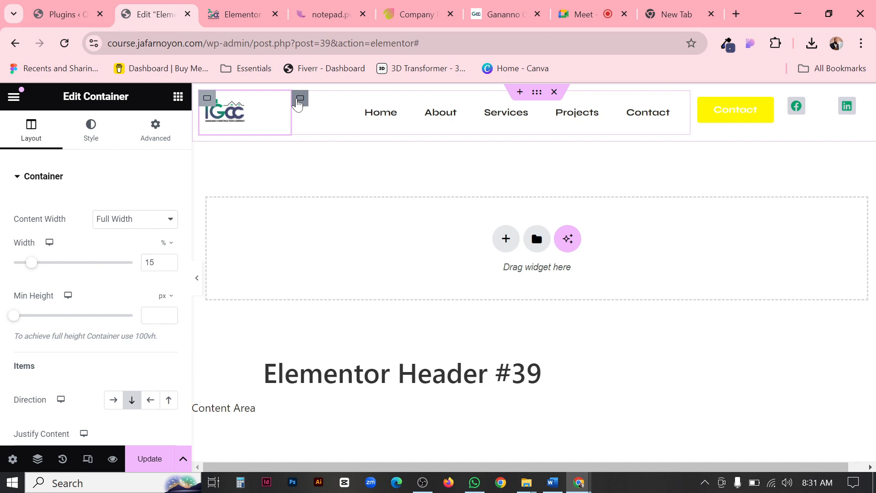
{"action": "left_click", "coordinate": [299, 100]}
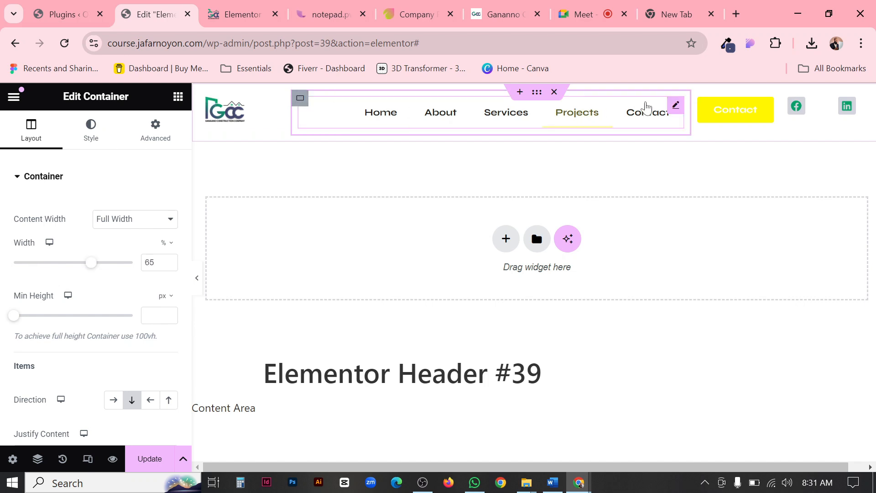
{"action": "left_click", "coordinate": [208, 102]}
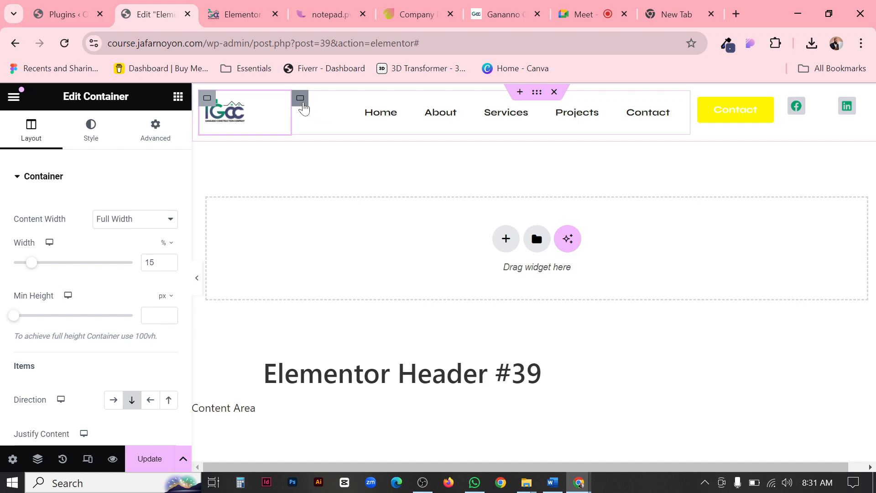
{"action": "left_click", "coordinate": [303, 104]}
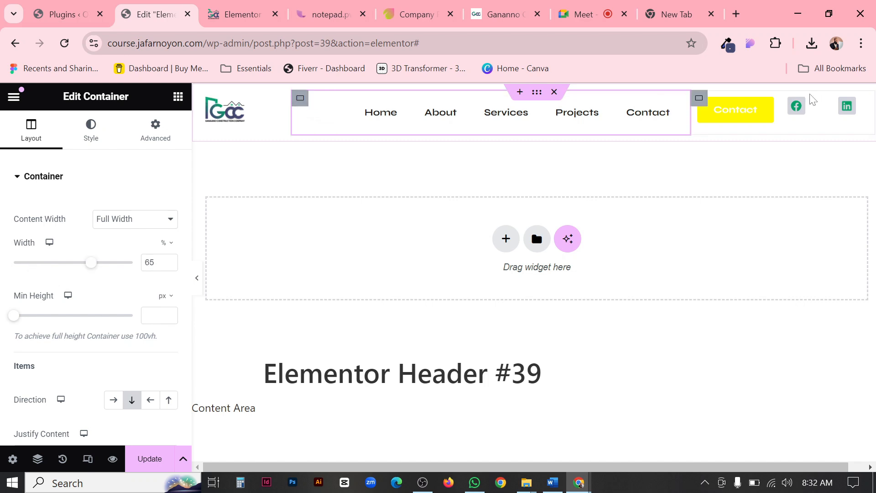
{"action": "left_click", "coordinate": [701, 100]}
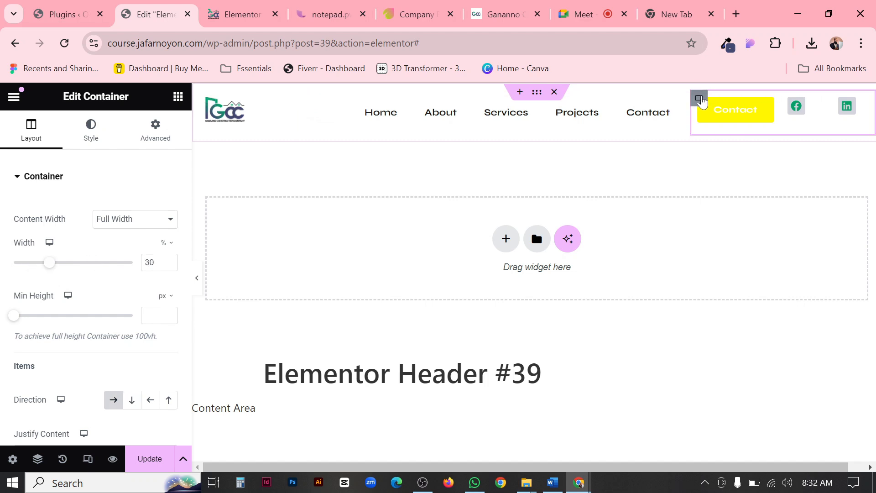
{"action": "left_click", "coordinate": [301, 99]}
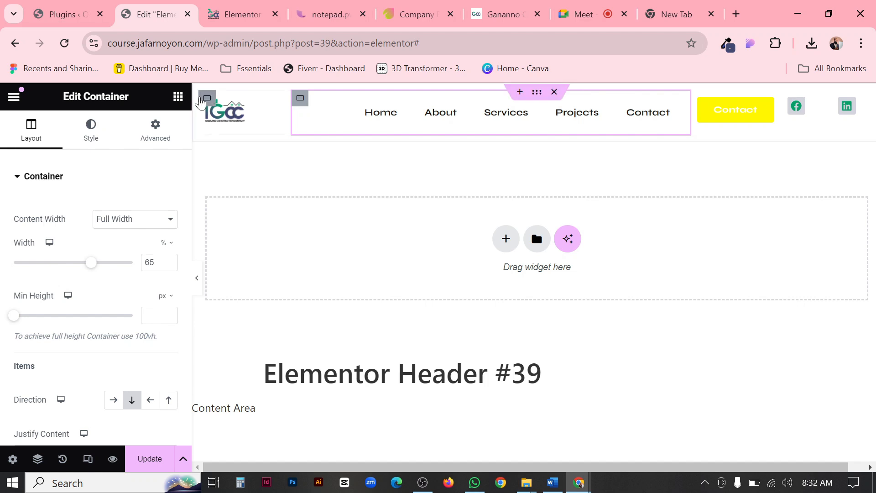
{"action": "left_click", "coordinate": [205, 104]}
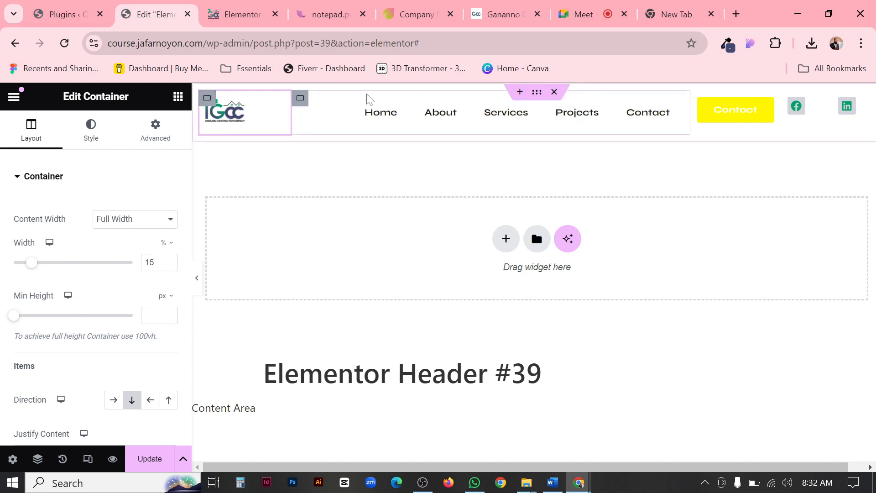
{"action": "left_click", "coordinate": [301, 100]}
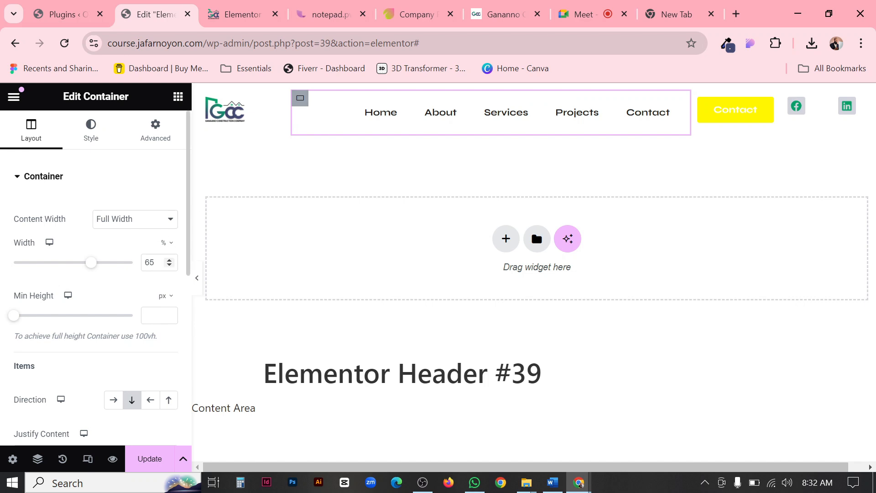
{"action": "type", "text": "55"}
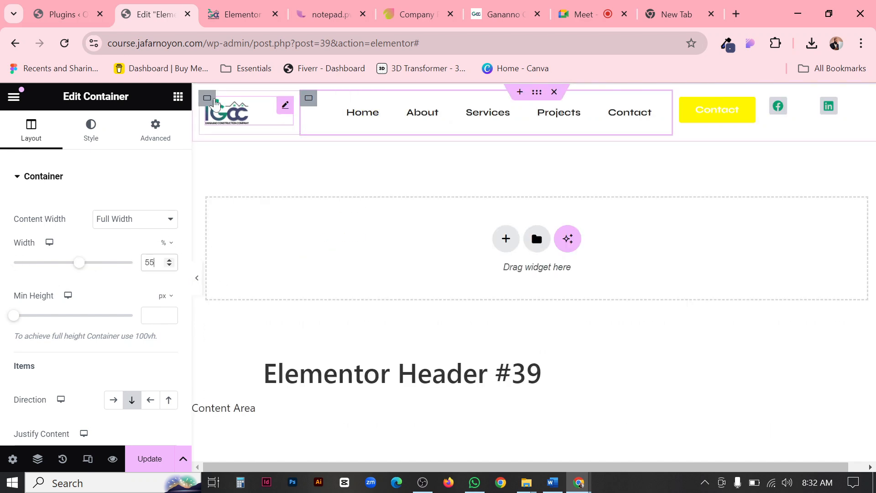
Reduce the social icons' spacing to 7 px and preview the header without the editing controls.
{"action": "right_click", "coordinate": [209, 101]}
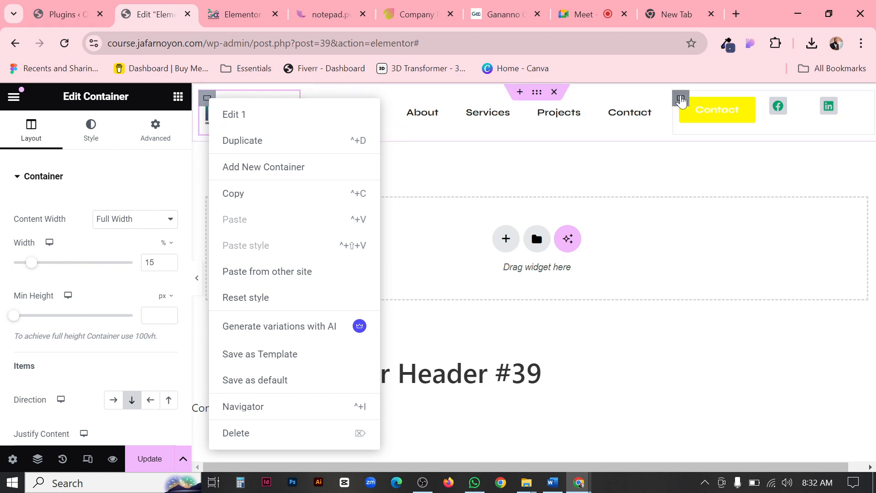
{"action": "left_click", "coordinate": [681, 100]}
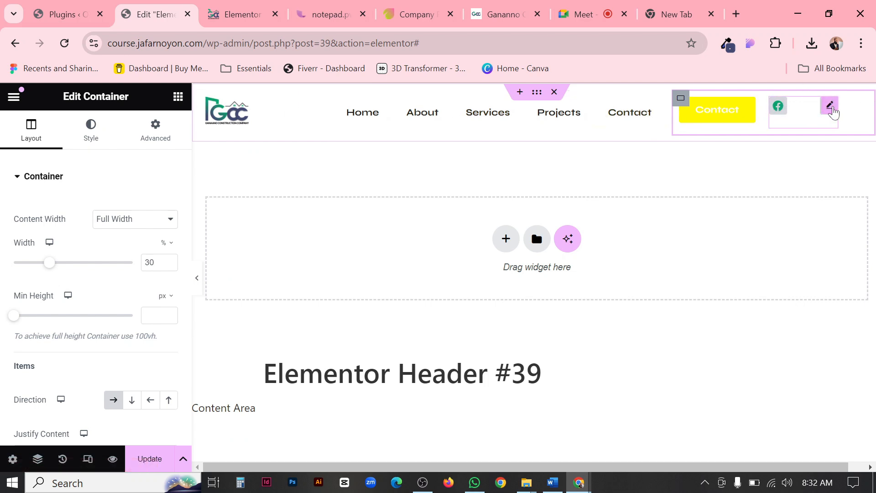
{"action": "left_click", "coordinate": [830, 107]}
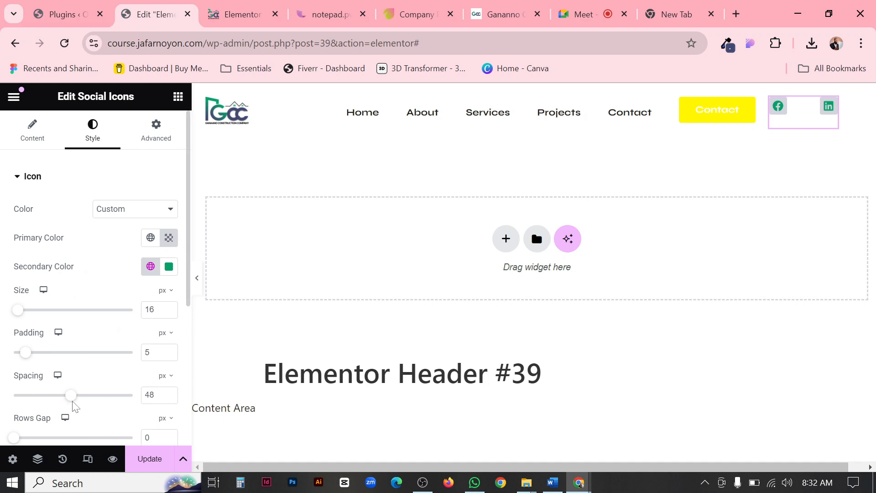
{"action": "left_click_drag", "start_coordinate": [72, 400], "coordinate": [57, 399]}
{"action": "left_click_drag", "start_coordinate": [44, 396], "coordinate": [24, 393]}
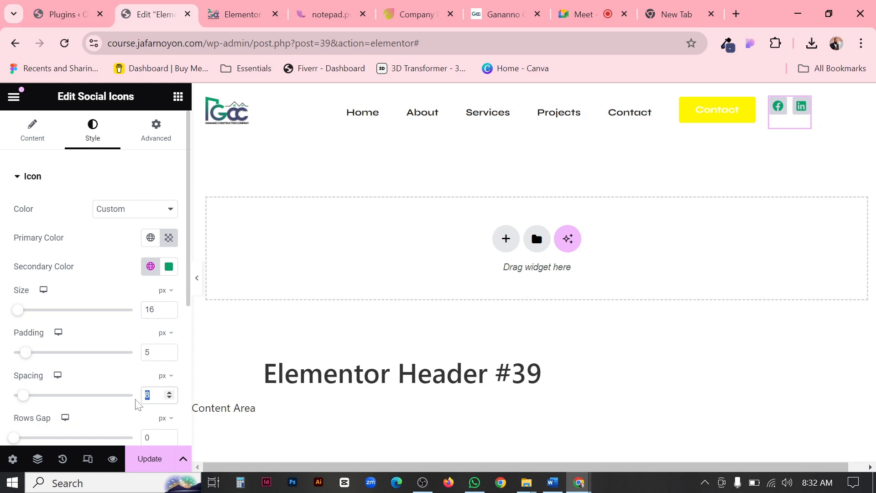
{"action": "type", "text": "7"}
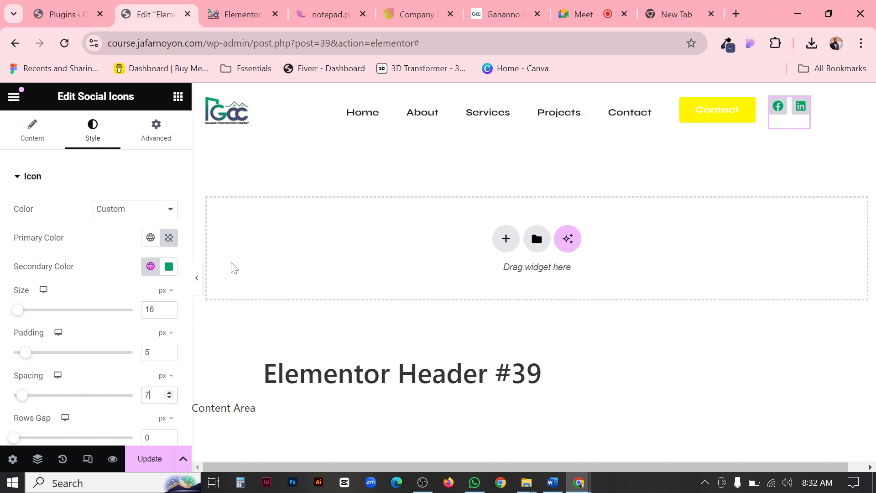
{"action": "left_click", "coordinate": [198, 283]}
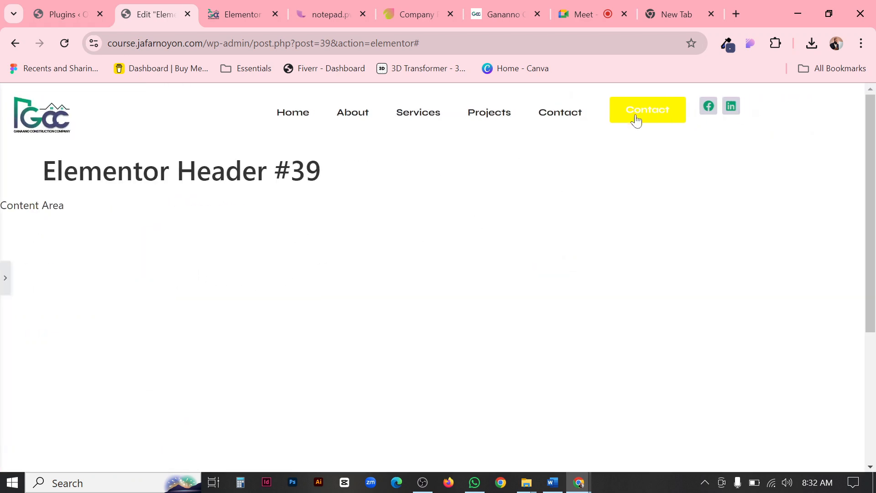
{"action": "left_click", "coordinate": [5, 277]}
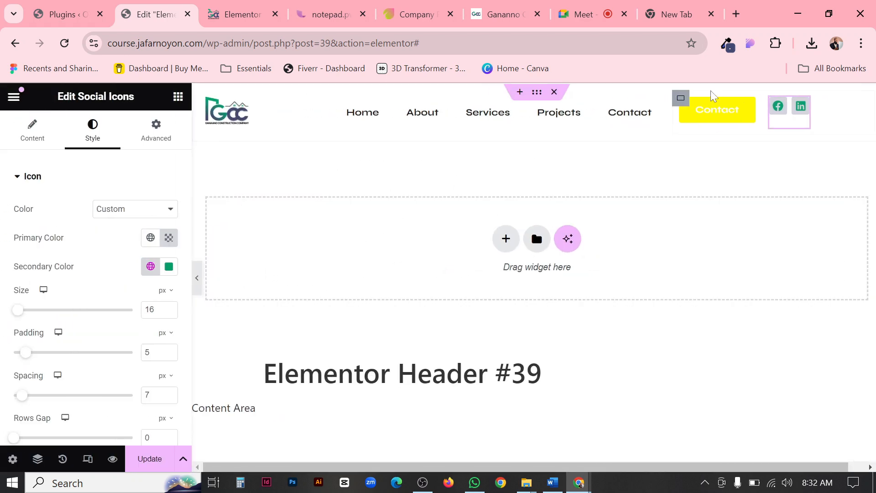
Reduce the width of the container holding the Contact button and social icons to 22%.
{"action": "left_click", "coordinate": [679, 96]}
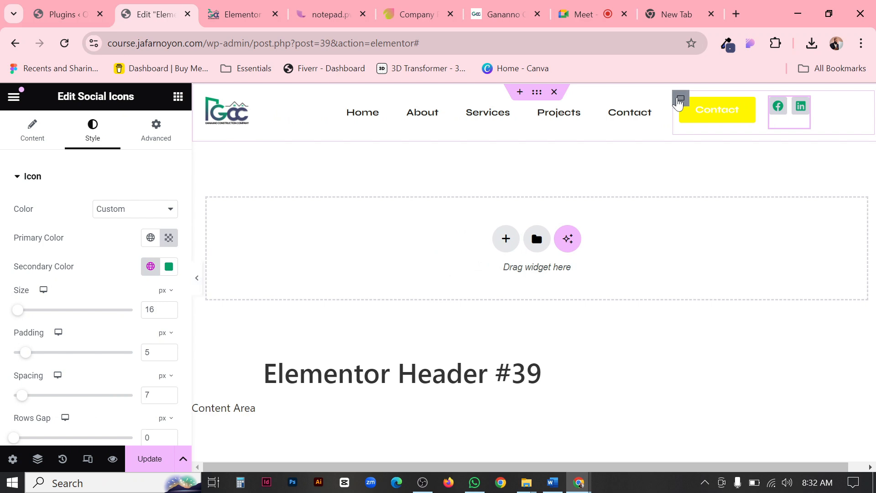
{"action": "left_click", "coordinate": [169, 265]}
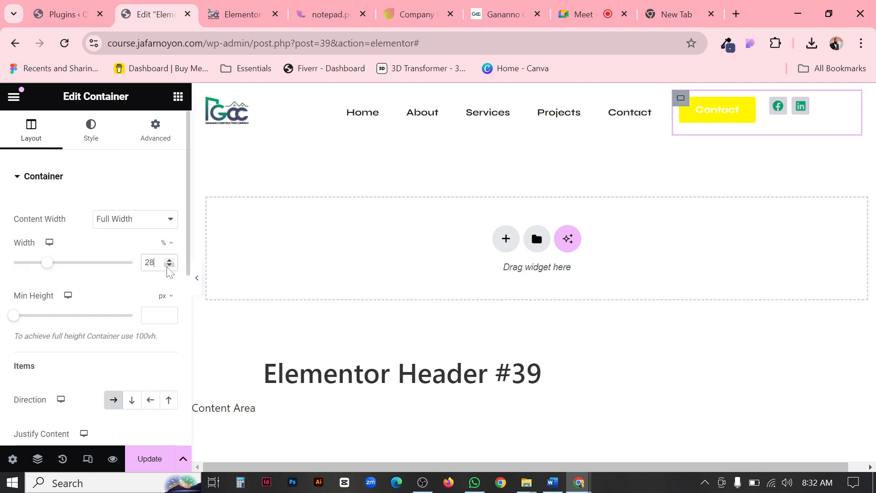
{"action": "left_click", "coordinate": [169, 265]}
{"action": "left_click", "coordinate": [169, 265]}
{"action": "left_click", "coordinate": [170, 264]}
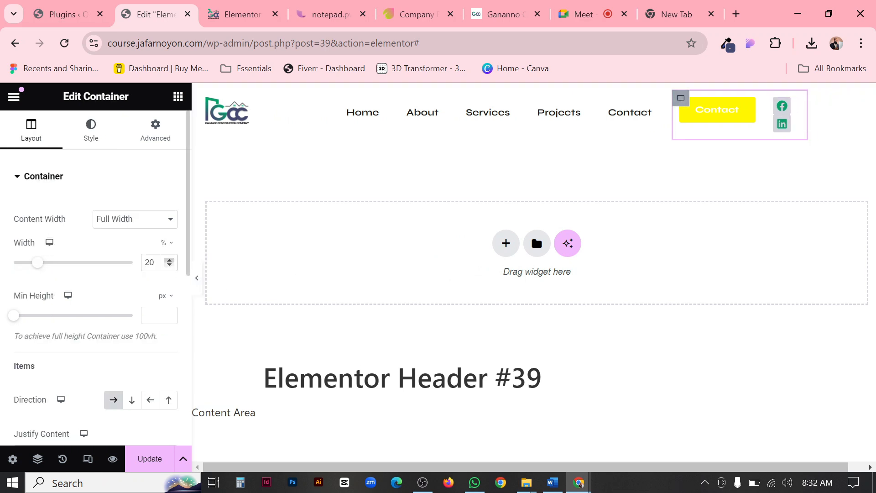
{"action": "left_click", "coordinate": [170, 260]}
{"action": "left_click", "coordinate": [169, 260]}
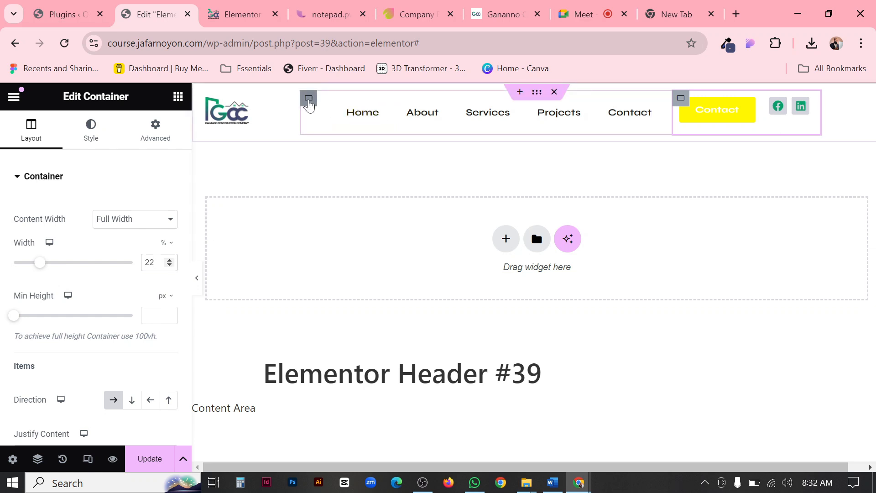
Increase the menu container's width to 63% and compare the previewed header with the Ganaano reference site.
{"action": "left_click", "coordinate": [308, 102]}
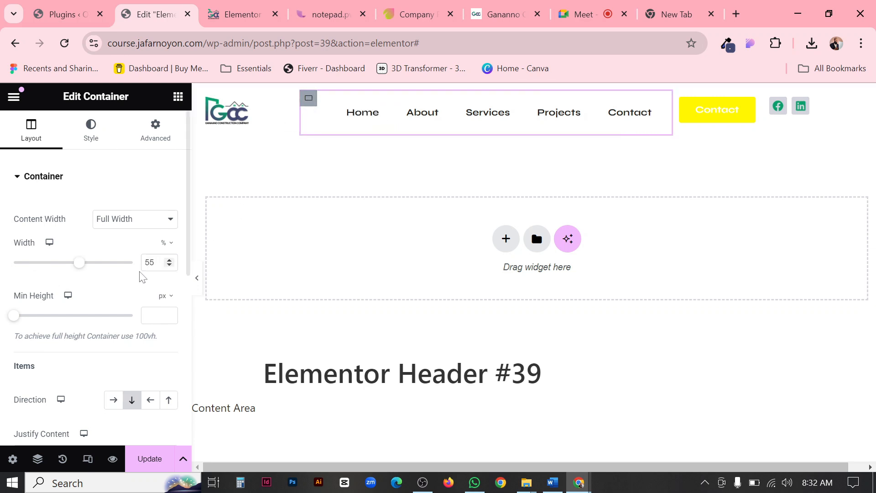
{"action": "left_click", "coordinate": [170, 260]}
{"action": "left_click", "coordinate": [169, 260]}
{"action": "left_click", "coordinate": [169, 260]}
{"action": "left_click", "coordinate": [170, 260]}
{"action": "left_click", "coordinate": [169, 260]}
{"action": "left_click", "coordinate": [169, 260]}
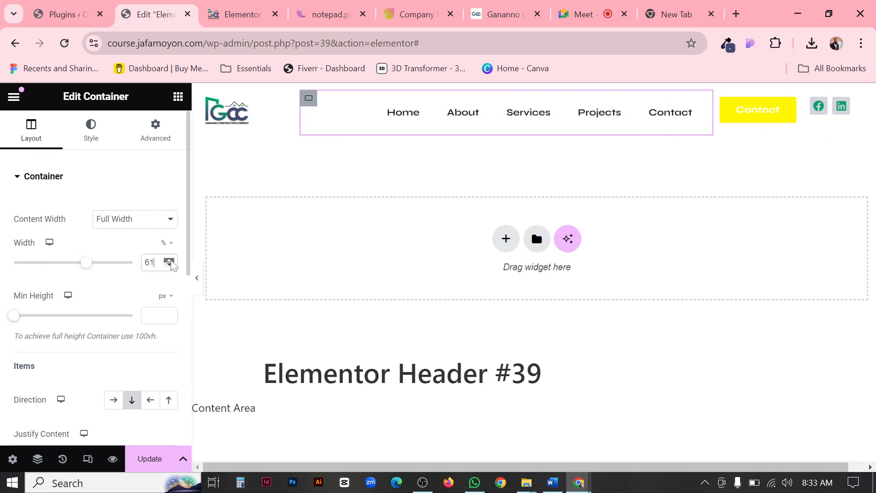
{"action": "left_click", "coordinate": [169, 260]}
{"action": "left_click", "coordinate": [169, 260]}
{"action": "left_click", "coordinate": [196, 278]}
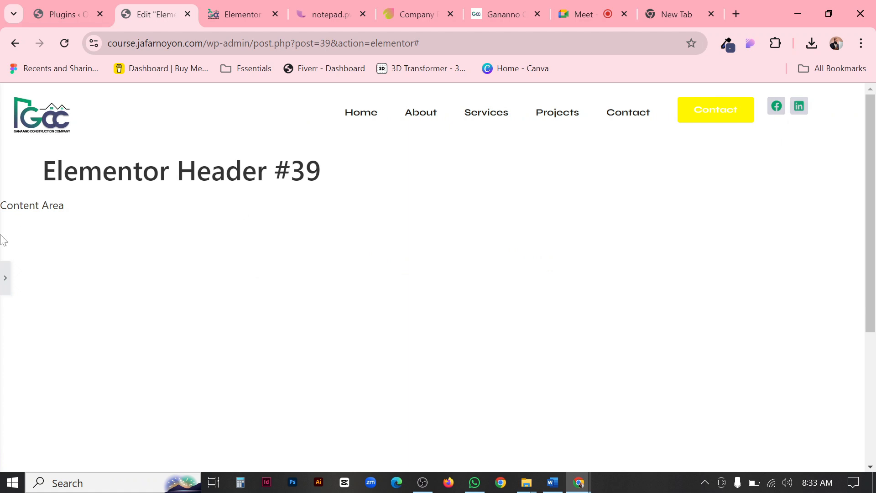
{"action": "left_click", "coordinate": [4, 279]}
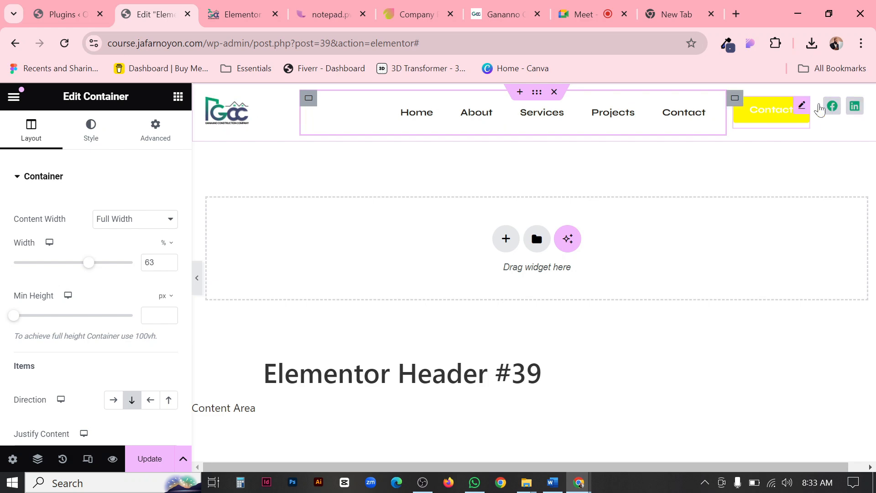
{"action": "left_click", "coordinate": [492, 15]}
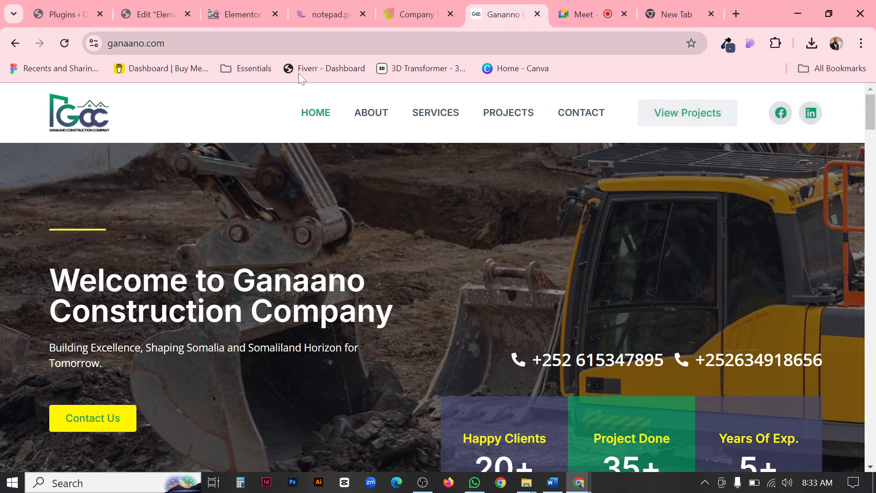
{"action": "left_click", "coordinate": [158, 14]}
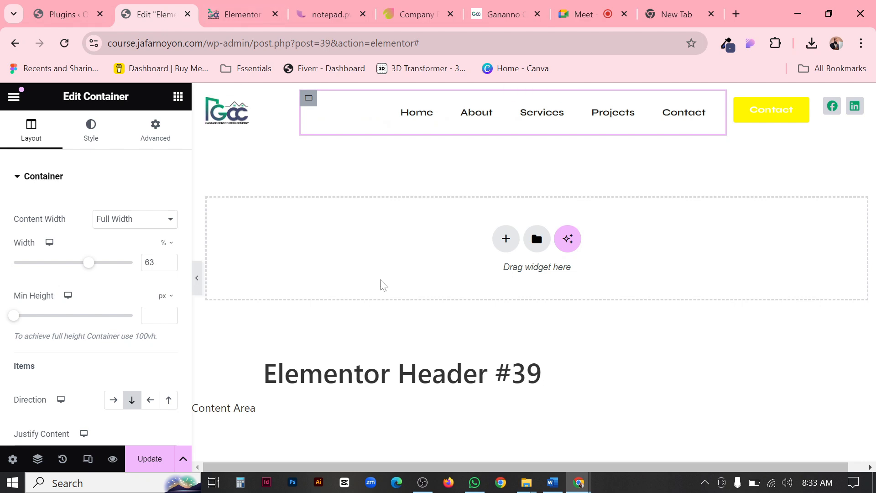
Set the outer header container's Align Items option to Center.
{"action": "left_click", "coordinate": [537, 93]}
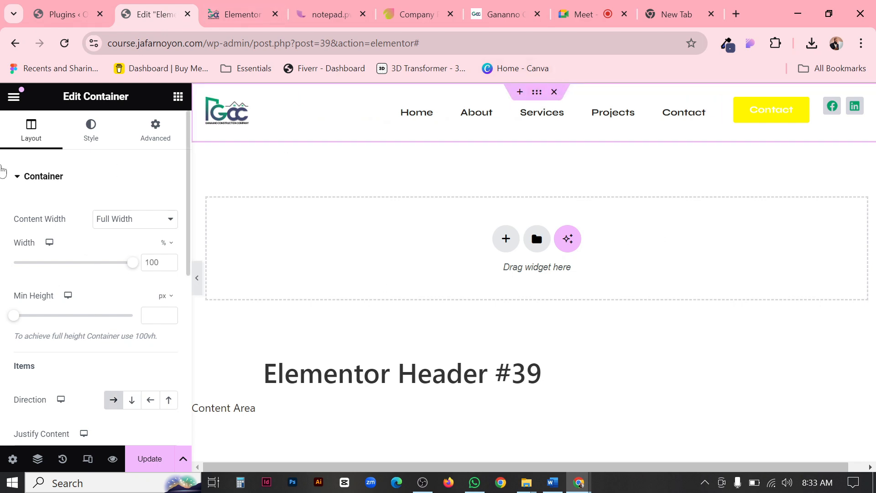
{"action": "scroll", "coordinate": [75, 195], "scroll_direction": "down", "scroll_amount": 3}
{"action": "scroll", "coordinate": [77, 199], "scroll_direction": "up", "scroll_amount": 3}
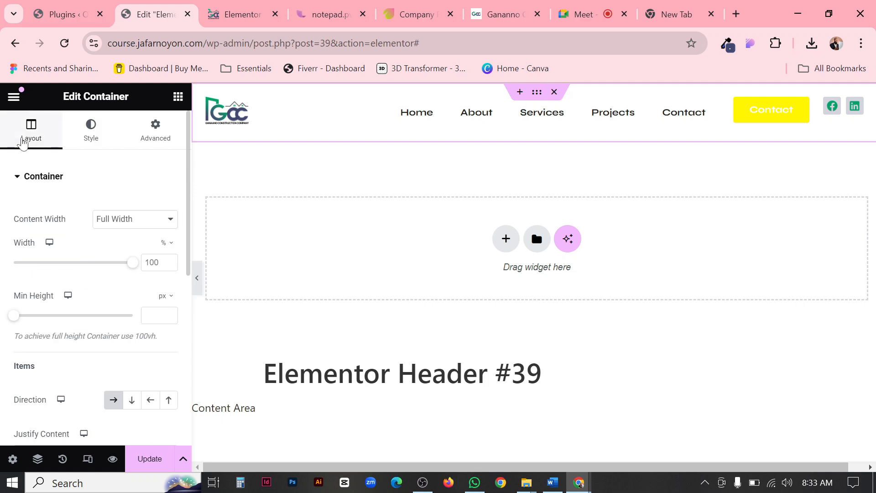
{"action": "scroll", "coordinate": [97, 248], "scroll_direction": "down", "scroll_amount": 6}
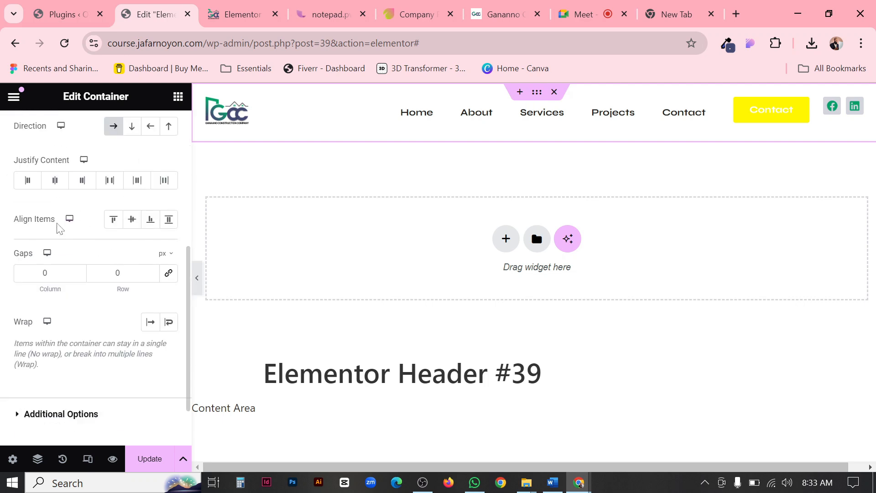
{"action": "left_click", "coordinate": [132, 222]}
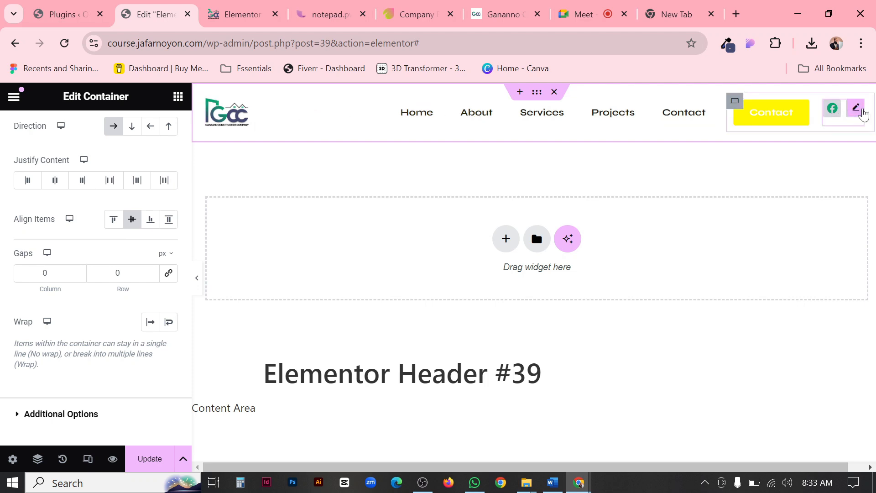
Set Align Items to Center for the container holding the Contact button and social icons, and preview the header.
{"action": "left_click", "coordinate": [855, 109]}
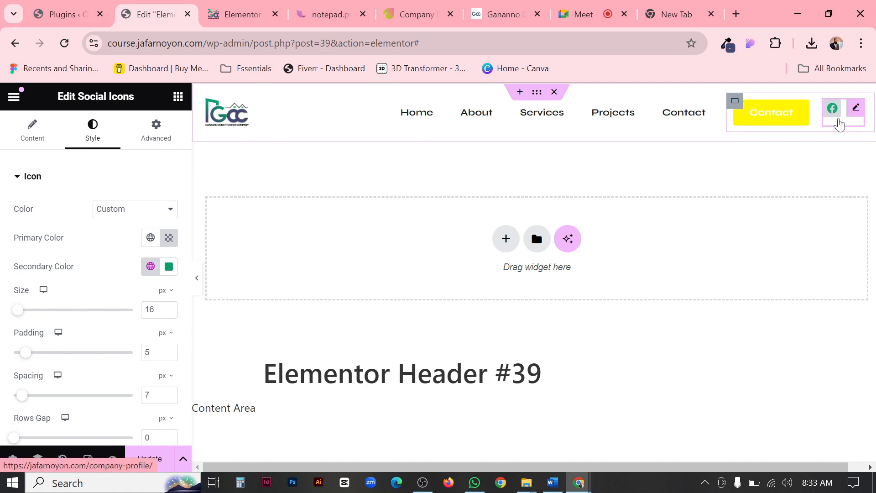
{"action": "left_click", "coordinate": [733, 102]}
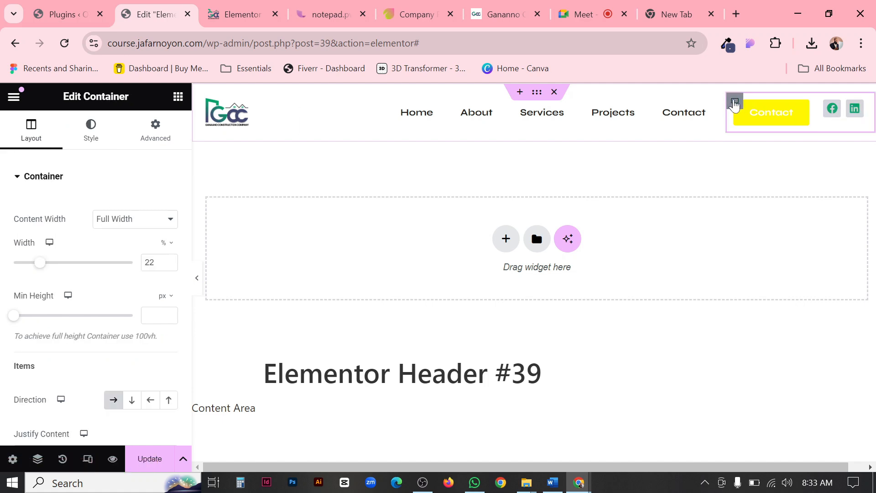
{"action": "scroll", "coordinate": [124, 301], "scroll_direction": "down", "scroll_amount": 5}
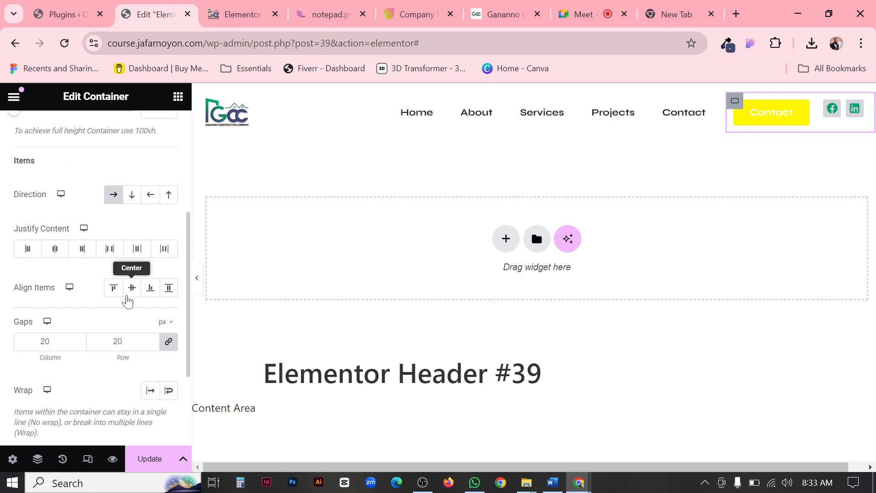
{"action": "left_click", "coordinate": [131, 292]}
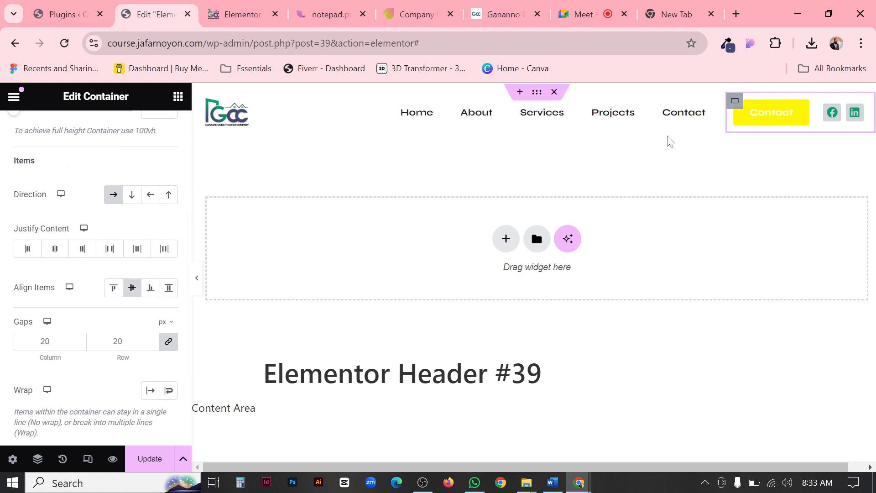
{"action": "left_click", "coordinate": [197, 279]}
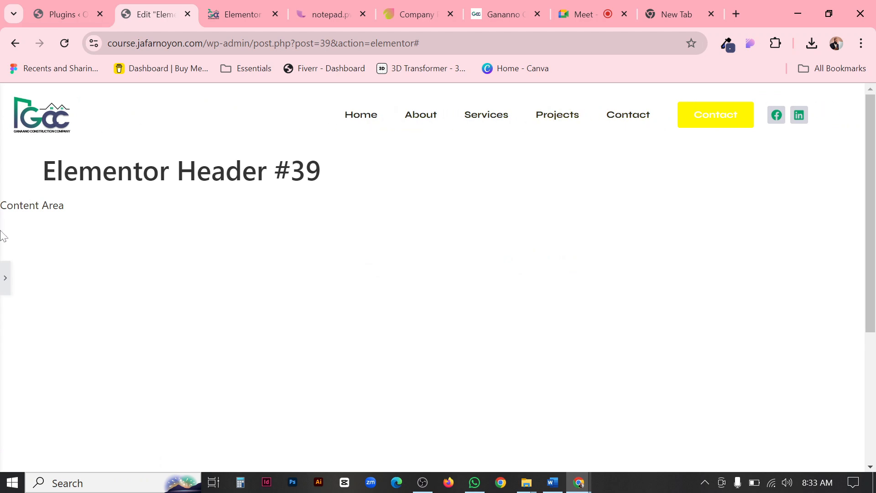
{"action": "left_click", "coordinate": [5, 278]}
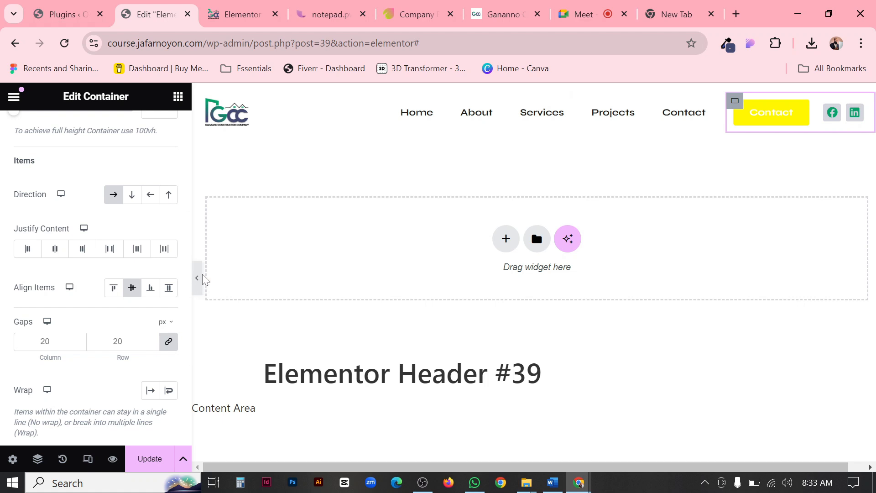
{"action": "left_click", "coordinate": [198, 278]}
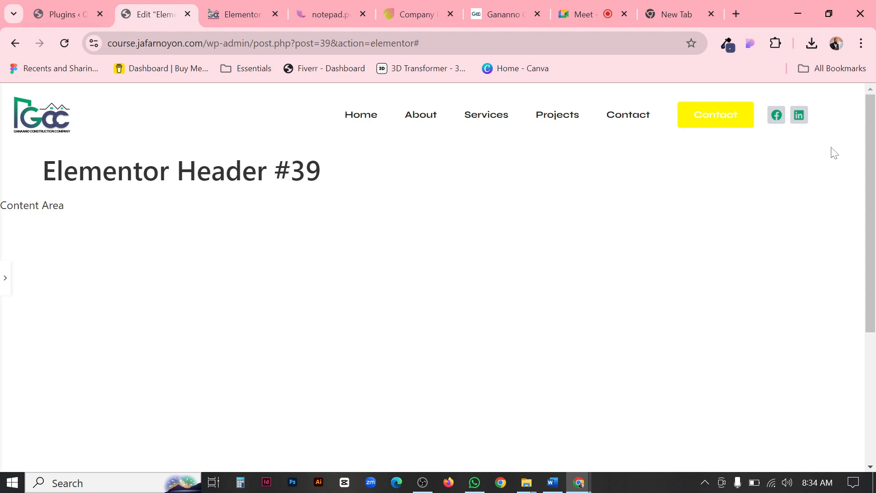
{"action": "scroll", "coordinate": [187, 164], "scroll_direction": "down", "scroll_amount": 5}
{"action": "scroll", "coordinate": [141, 251], "scroll_direction": "up", "scroll_amount": 5}
{"action": "left_click", "coordinate": [6, 276]}
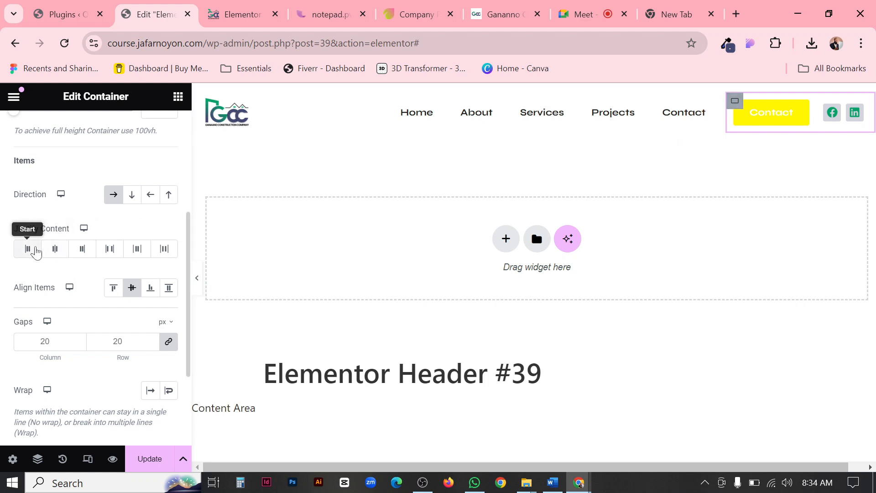
Try Start and Center justification on the container holding the Contact button and social icons, and settle on End.
{"action": "scroll", "coordinate": [57, 233], "scroll_direction": "up", "scroll_amount": 5}
{"action": "scroll", "coordinate": [58, 235], "scroll_direction": "down", "scroll_amount": 6}
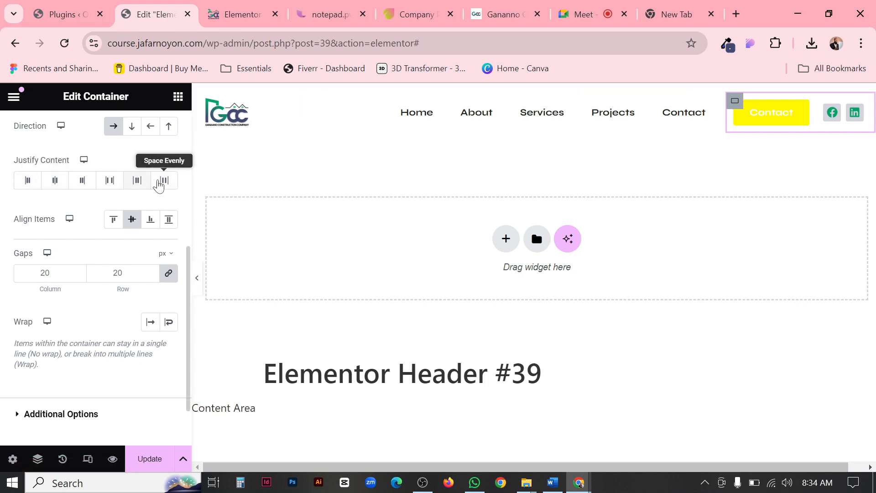
{"action": "left_click", "coordinate": [29, 181]}
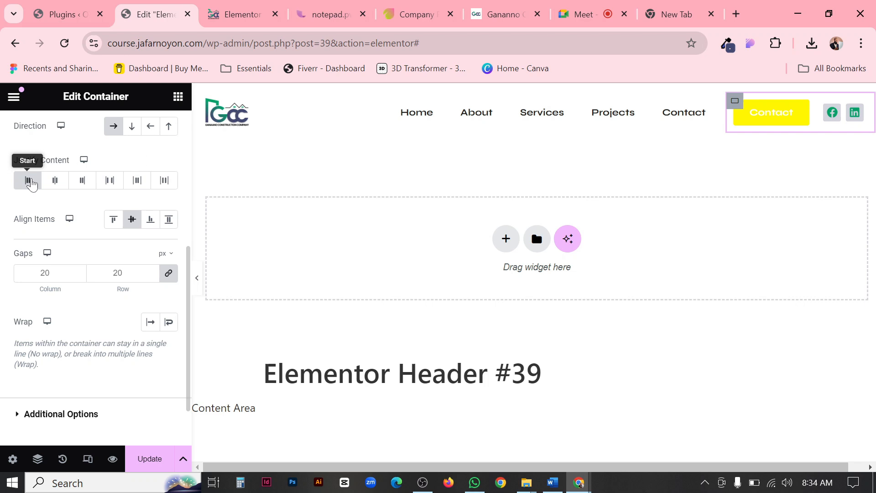
{"action": "left_click", "coordinate": [56, 181]}
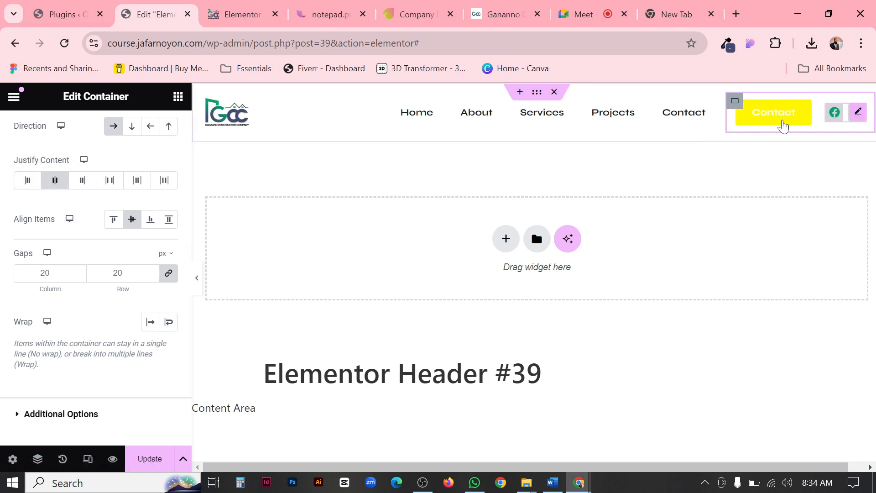
{"action": "left_click", "coordinate": [197, 278]}
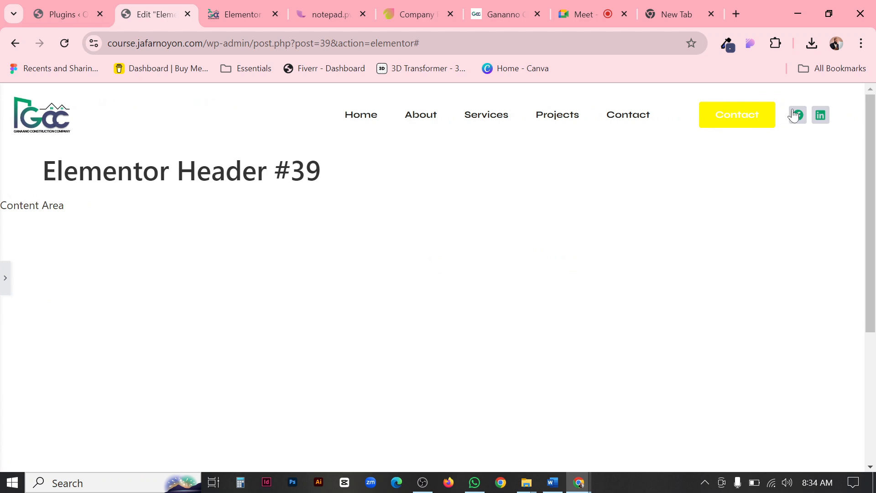
{"action": "left_click", "coordinate": [4, 276]}
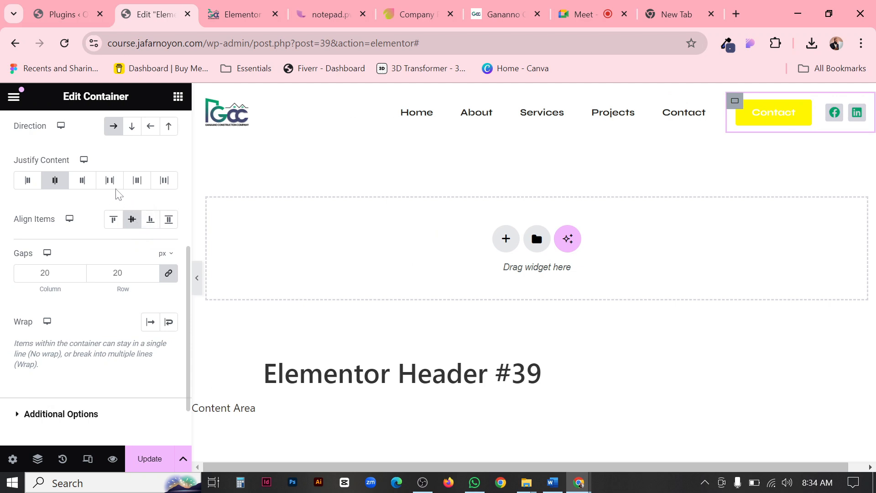
{"action": "left_click", "coordinate": [82, 180]}
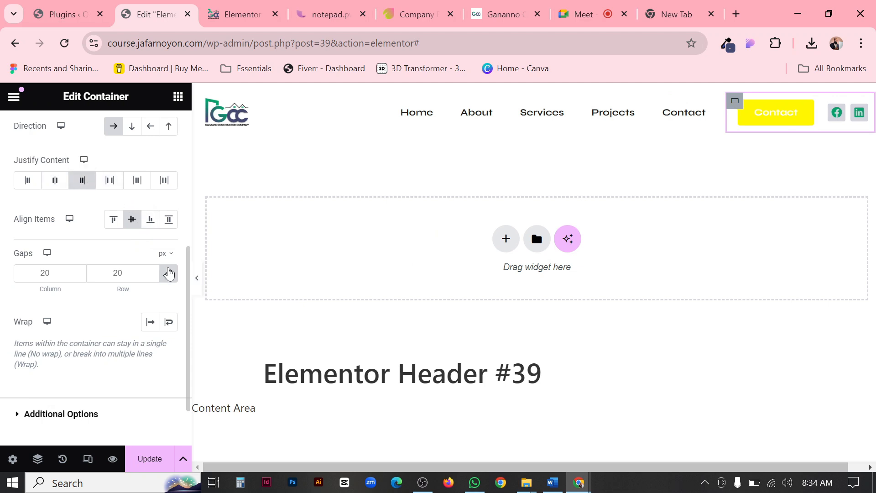
Preview the full-width header and check the layout settings of the container holding the Contact button and social icons.
{"action": "left_click", "coordinate": [196, 280]}
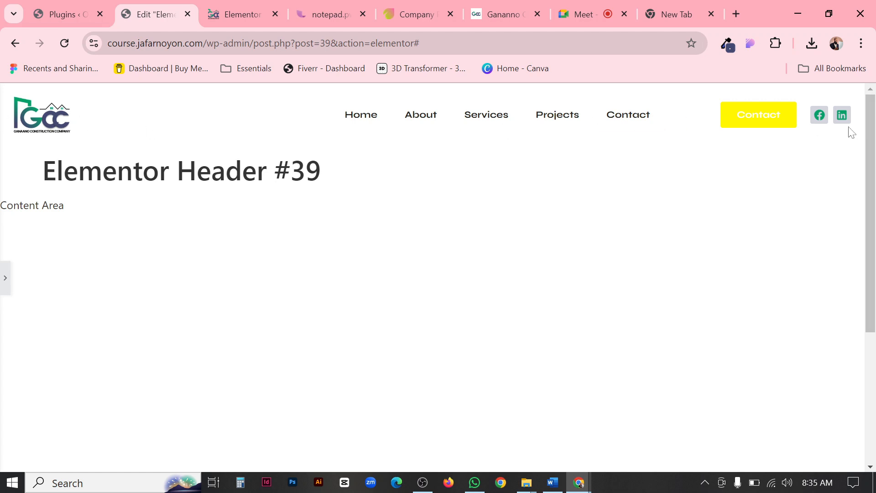
{"action": "left_click", "coordinate": [4, 291]}
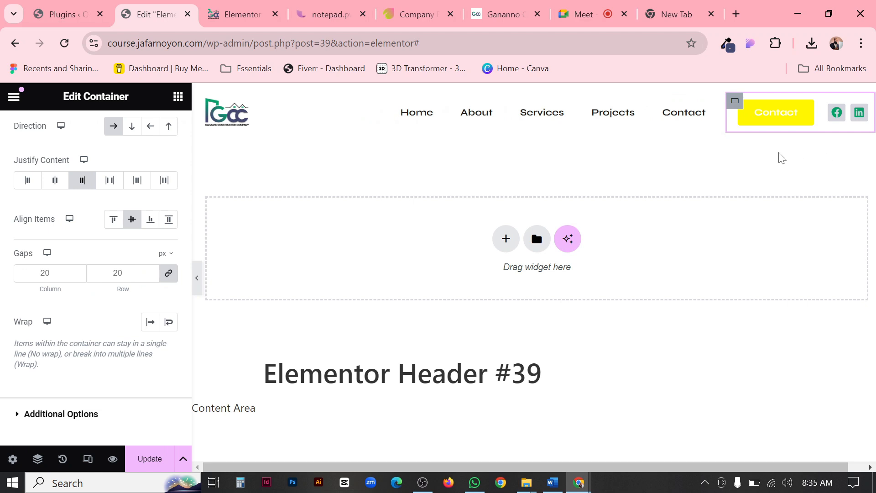
{"action": "scroll", "coordinate": [136, 237], "scroll_direction": "up", "scroll_amount": 2}
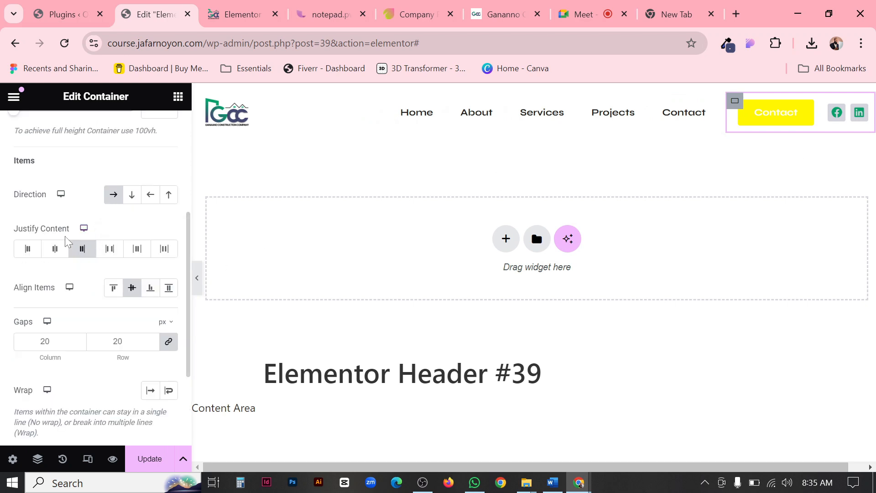
{"action": "scroll", "coordinate": [102, 287], "scroll_direction": "up", "scroll_amount": 3}
{"action": "scroll", "coordinate": [103, 287], "scroll_direction": "down", "scroll_amount": 5}
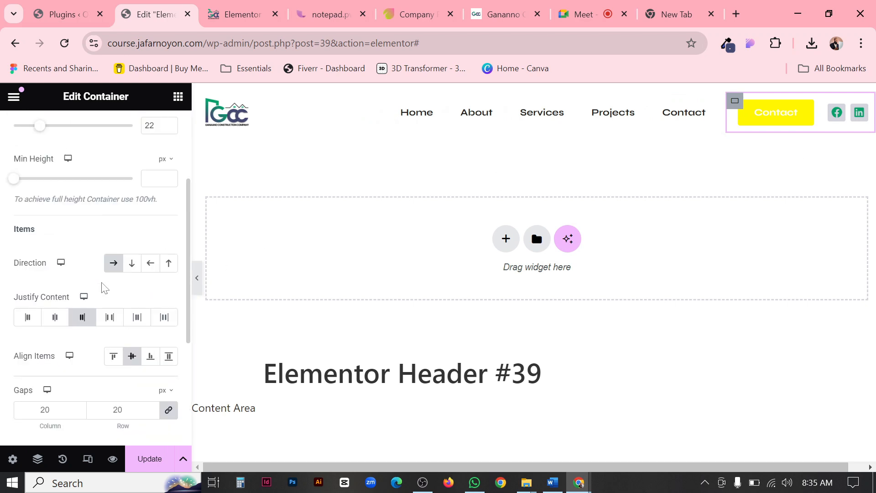
{"action": "left_click", "coordinate": [197, 285]}
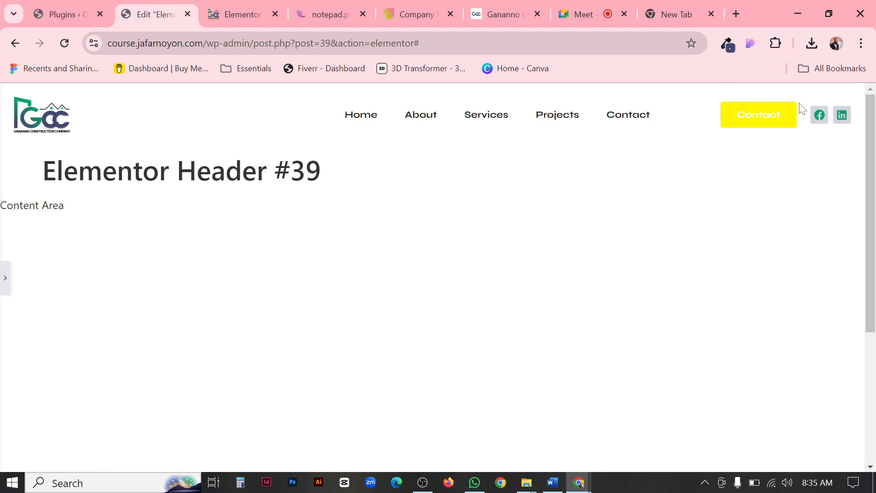
{"action": "left_click", "coordinate": [3, 292]}
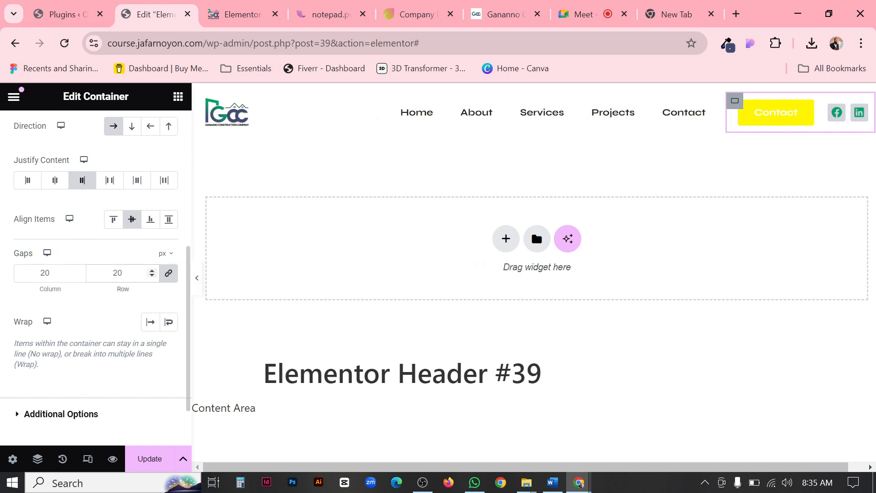
Try 10 px column and row gaps between the Contact button and social icons, and preview the header.
{"action": "double_click", "coordinate": [117, 272]}
{"action": "type", "text": "10"}
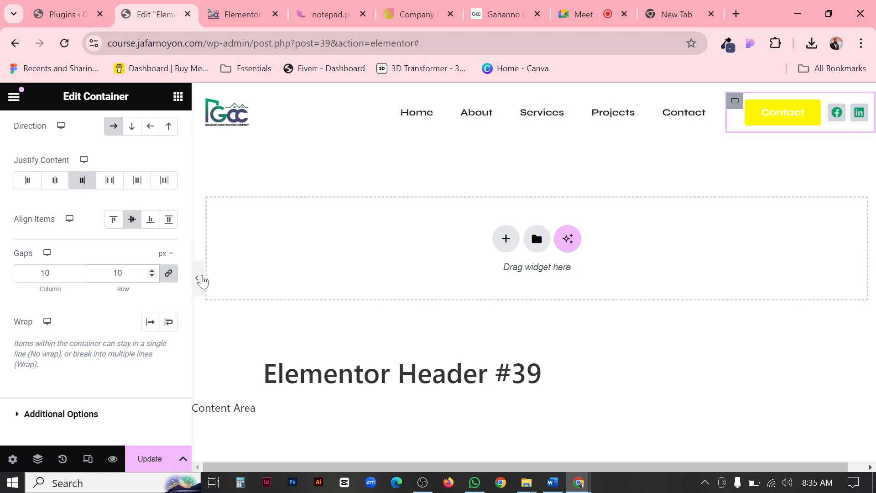
{"action": "left_click", "coordinate": [197, 278]}
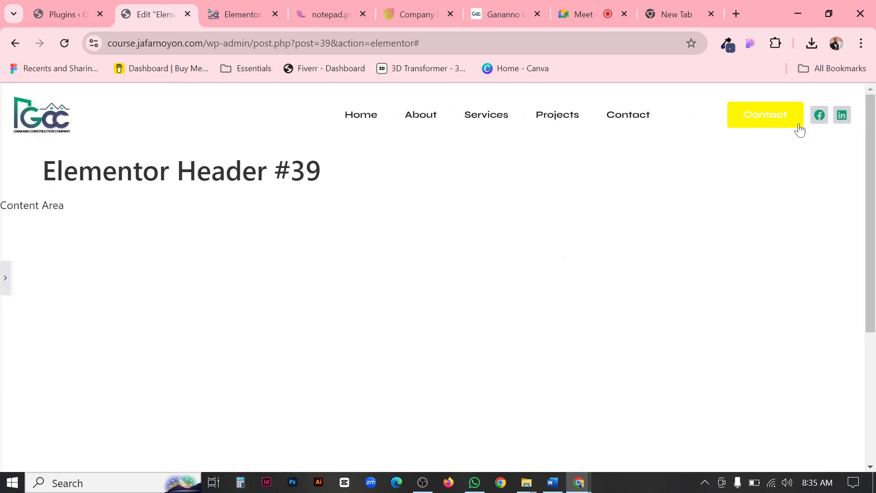
{"action": "left_click", "coordinate": [5, 282]}
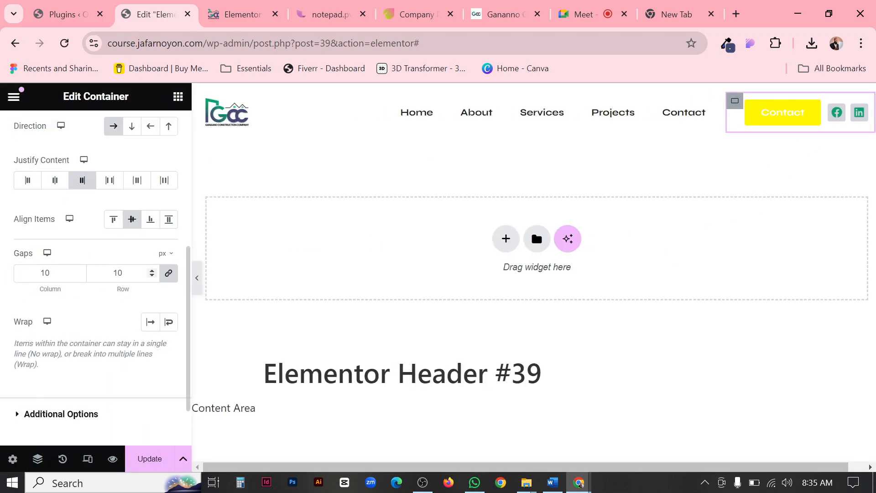
Set the column and row gaps between the Contact button and social icons to 0 px and preview the header.
{"action": "double_click", "coordinate": [117, 272]}
{"action": "type", "text": "0"}
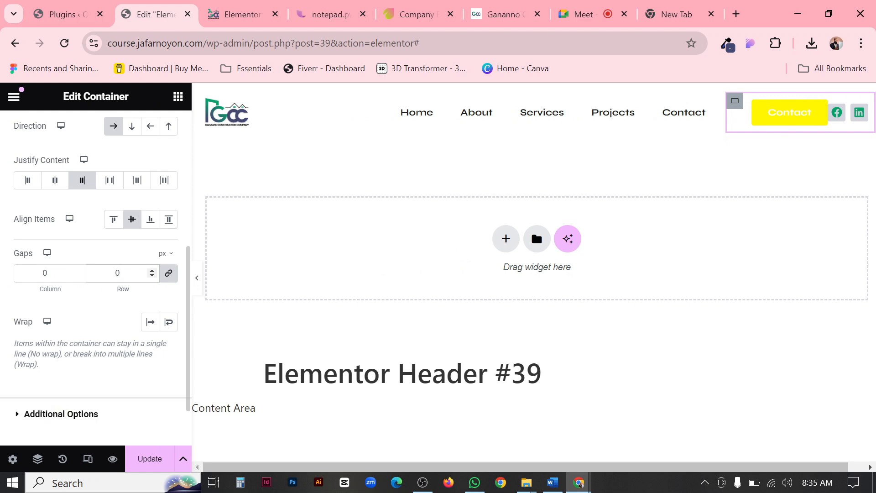
{"action": "left_click", "coordinate": [196, 278]}
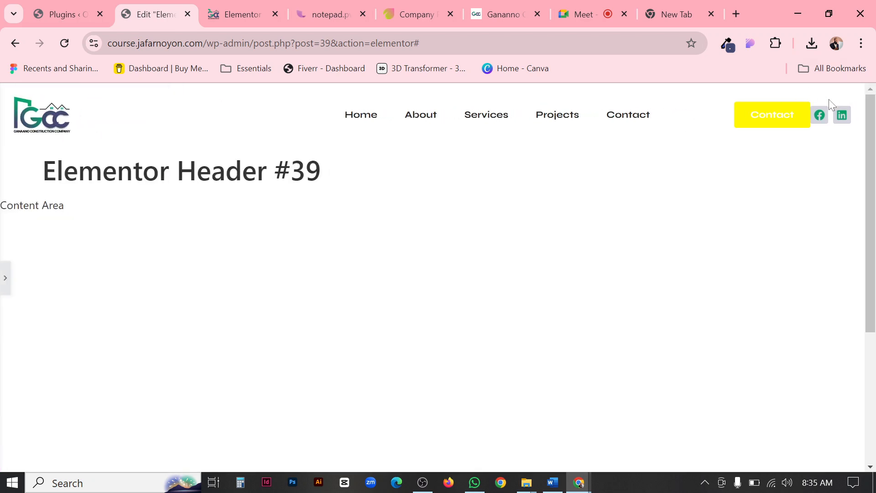
{"action": "left_click", "coordinate": [4, 279]}
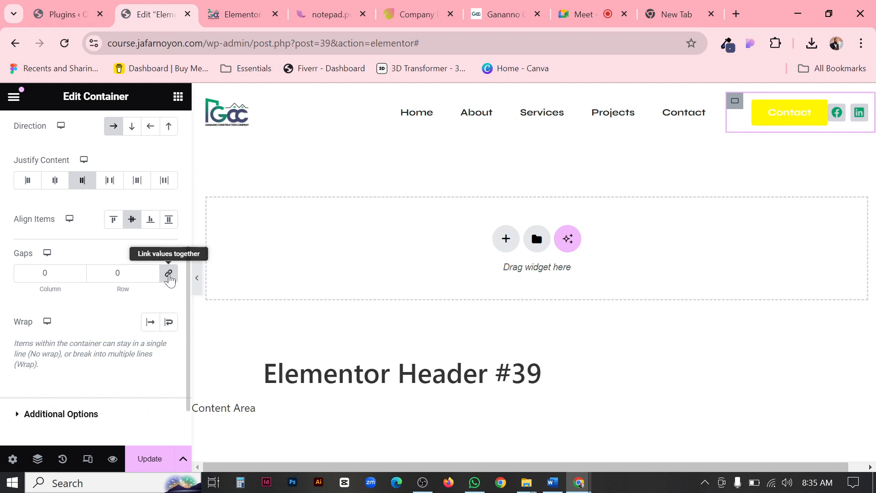
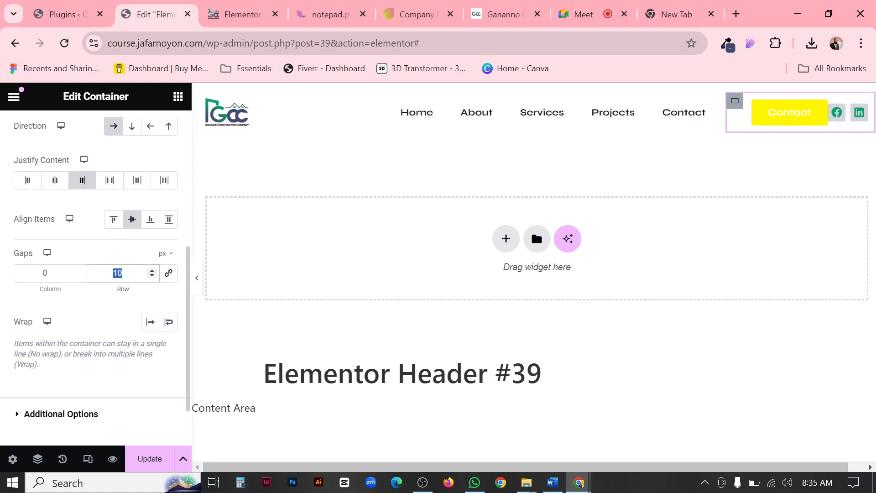
Try a 10 px column gap between the Contact button and social icons and preview the full-width header.
{"action": "double_click", "coordinate": [45, 273]}
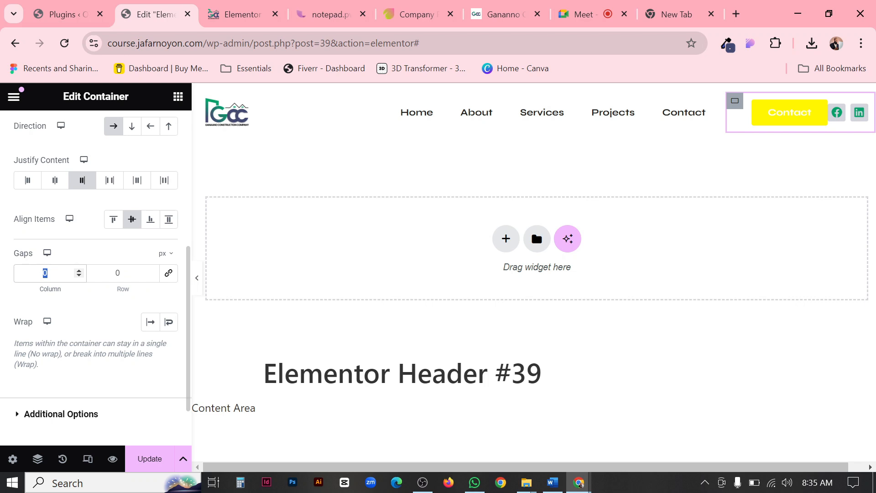
{"action": "type", "text": "10"}
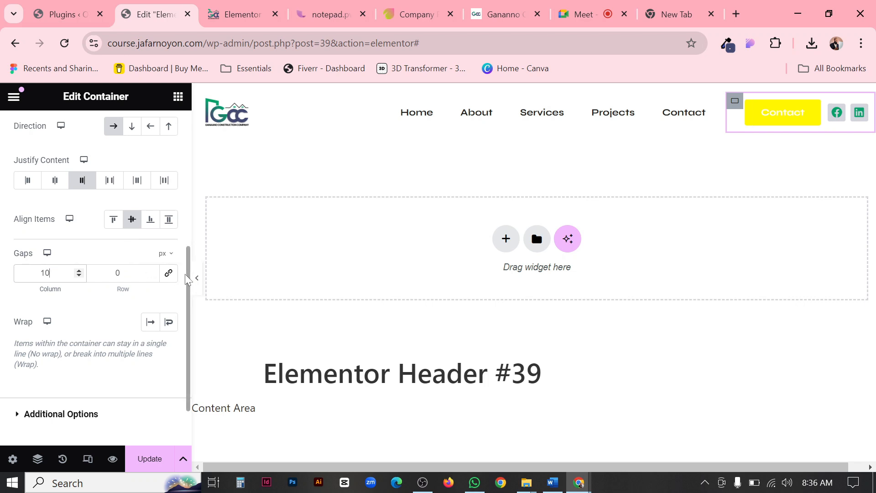
{"action": "left_click", "coordinate": [196, 280]}
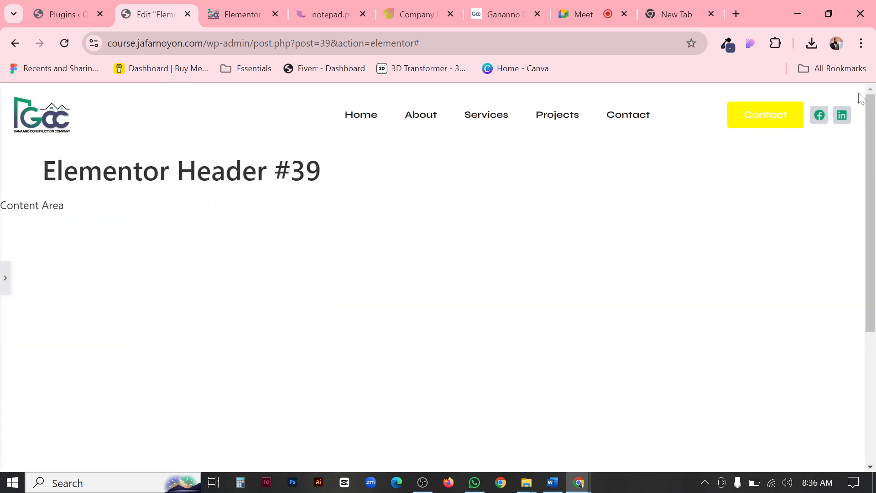
{"action": "left_click", "coordinate": [3, 285]}
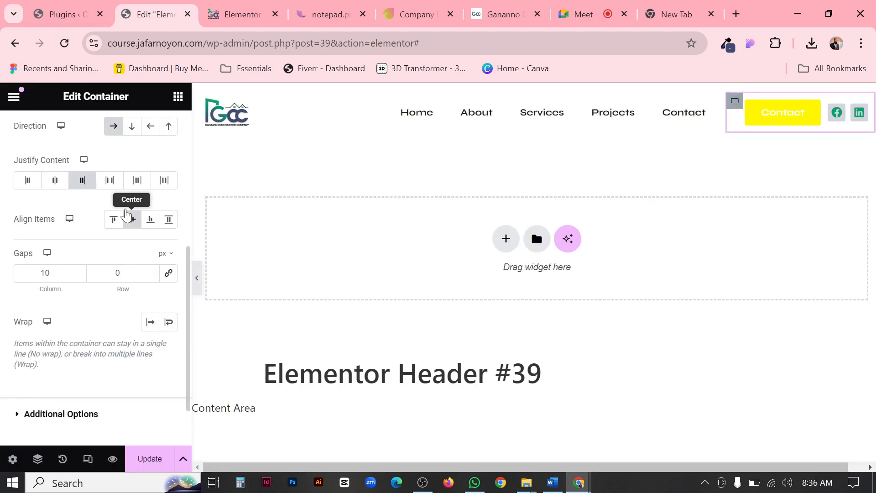
Set the column gap between the Contact button and social icons to 15 px and compare the header with the Ganaano reference site.
{"action": "left_click", "coordinate": [128, 216]}
{"action": "double_click", "coordinate": [45, 273]}
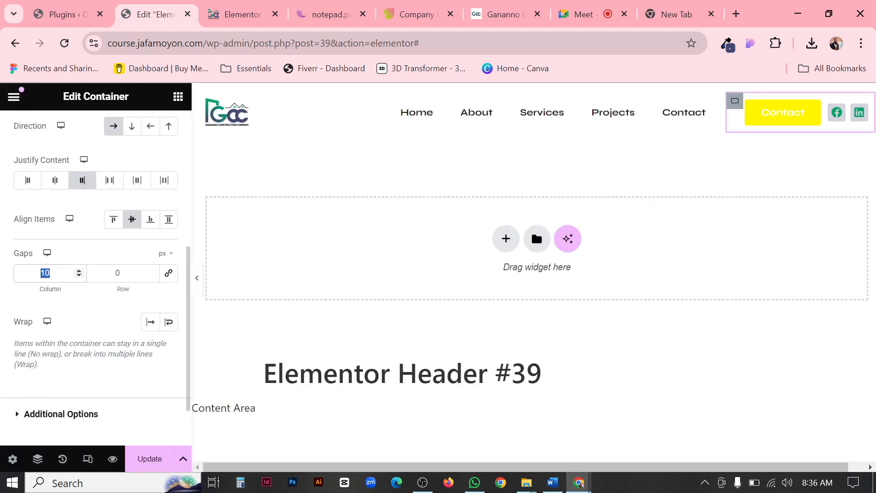
{"action": "type", "text": "15"}
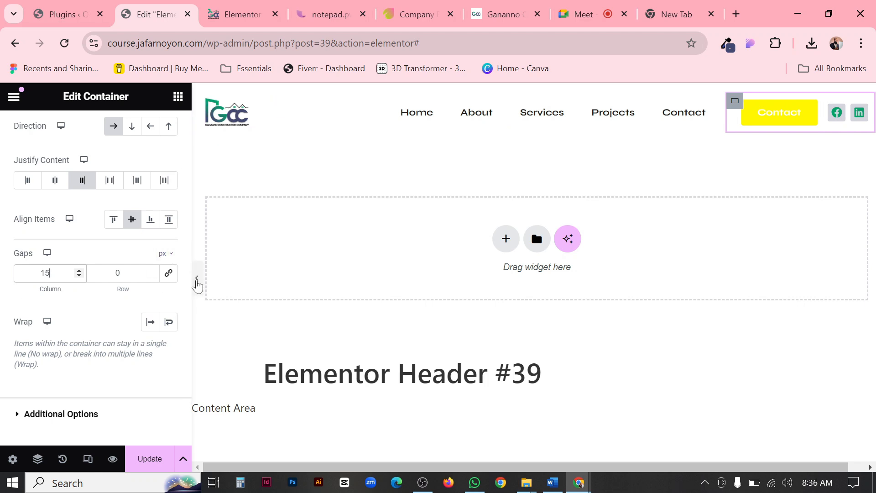
{"action": "left_click", "coordinate": [197, 282]}
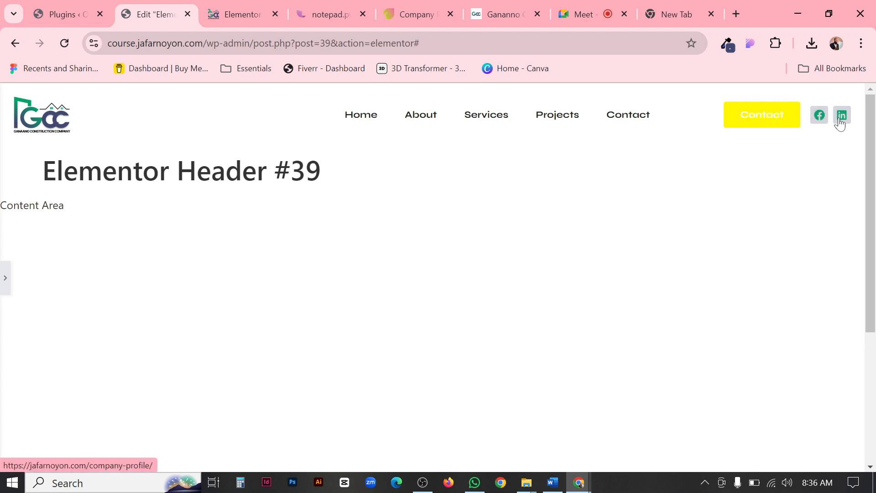
{"action": "left_click", "coordinate": [503, 19]}
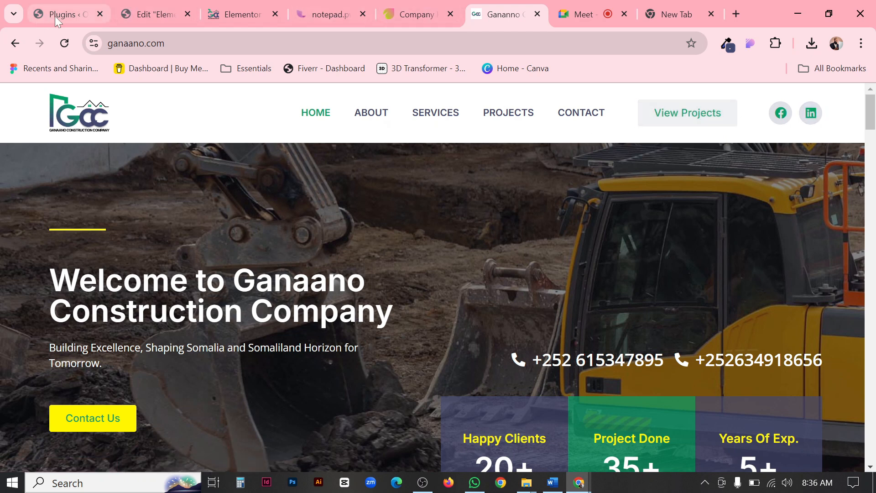
{"action": "left_click", "coordinate": [155, 15]}
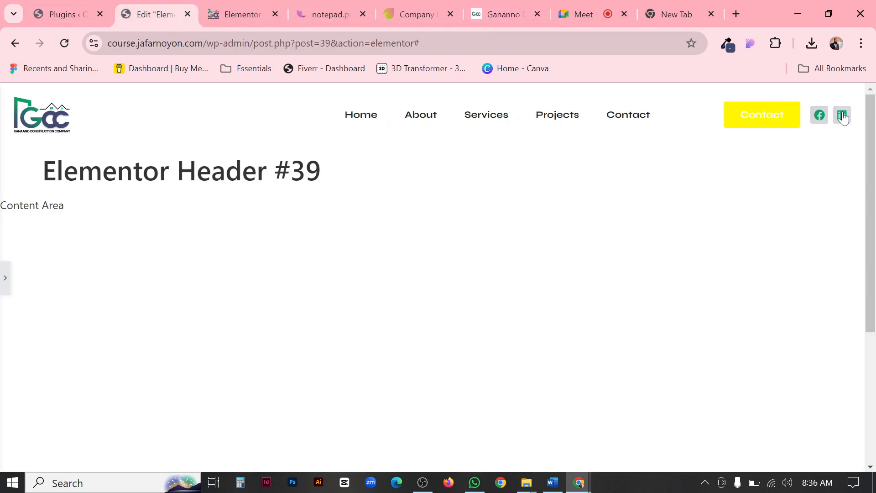
{"action": "left_click", "coordinate": [4, 278]}
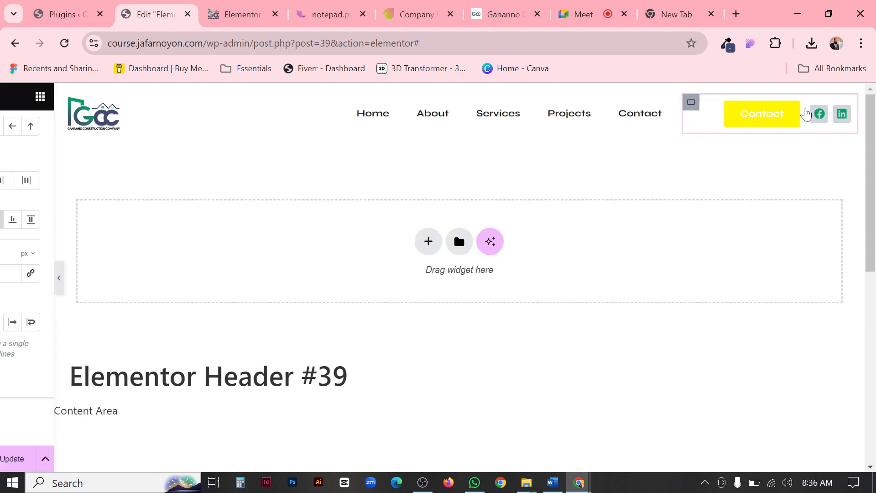
Increase the social icons' size to 20 px and preview the full-width header.
{"action": "left_click", "coordinate": [860, 115]}
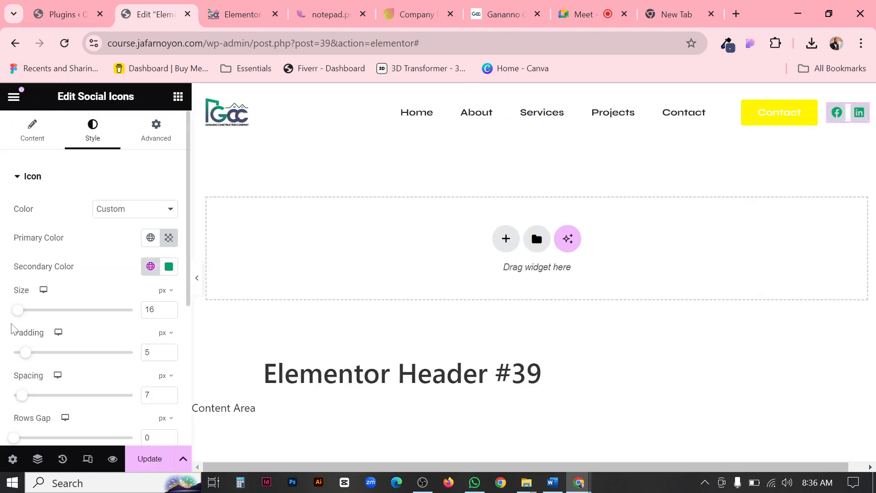
{"action": "left_click_drag", "start_coordinate": [20, 314], "coordinate": [22, 315]}
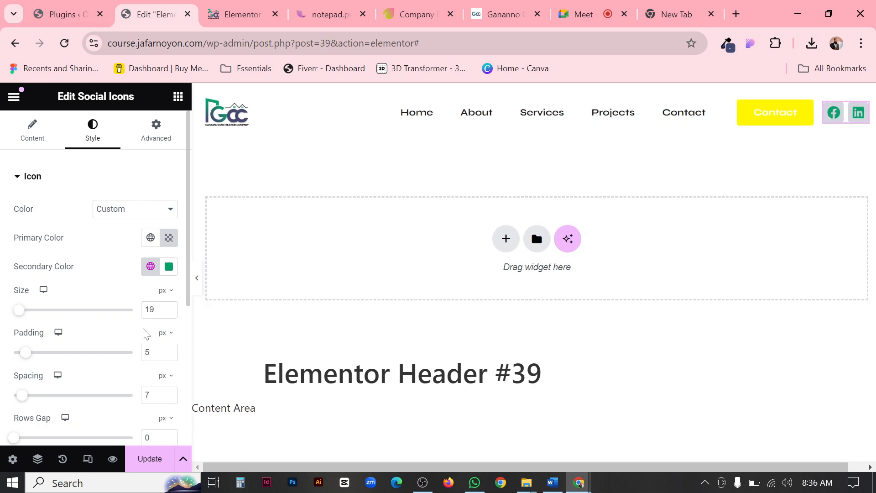
{"action": "left_click", "coordinate": [169, 307]}
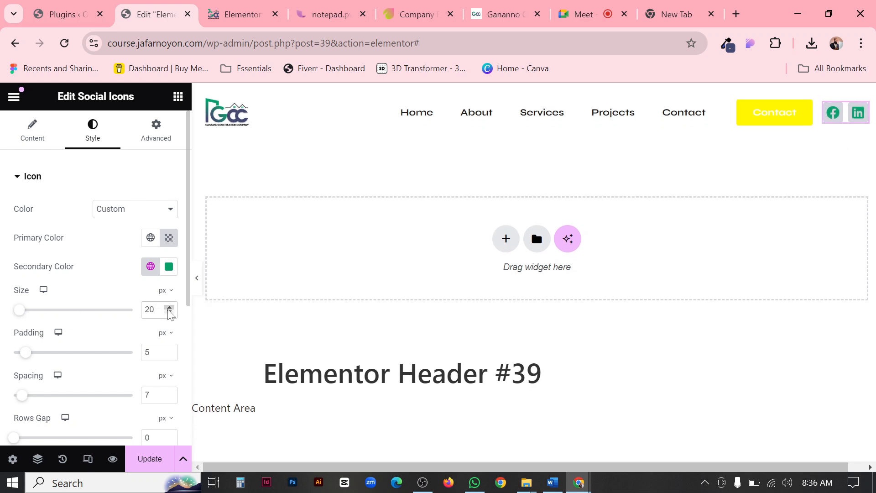
{"action": "left_click", "coordinate": [198, 279]}
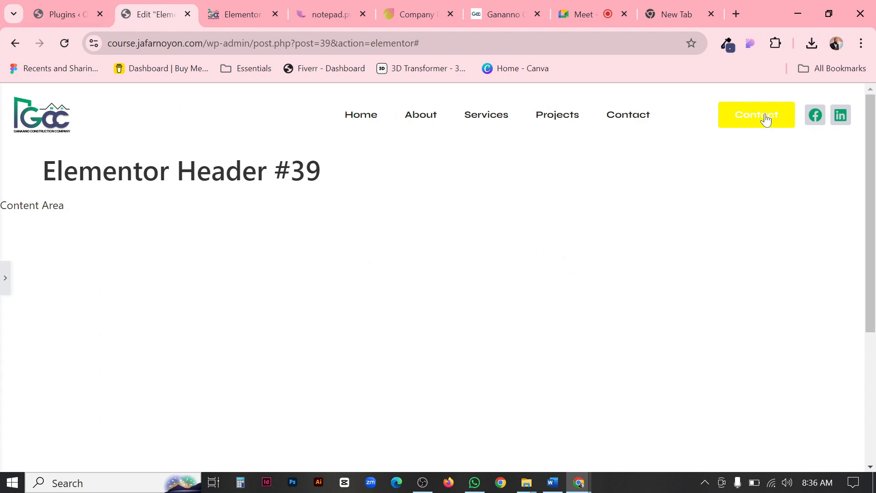
{"action": "left_click", "coordinate": [4, 288]}
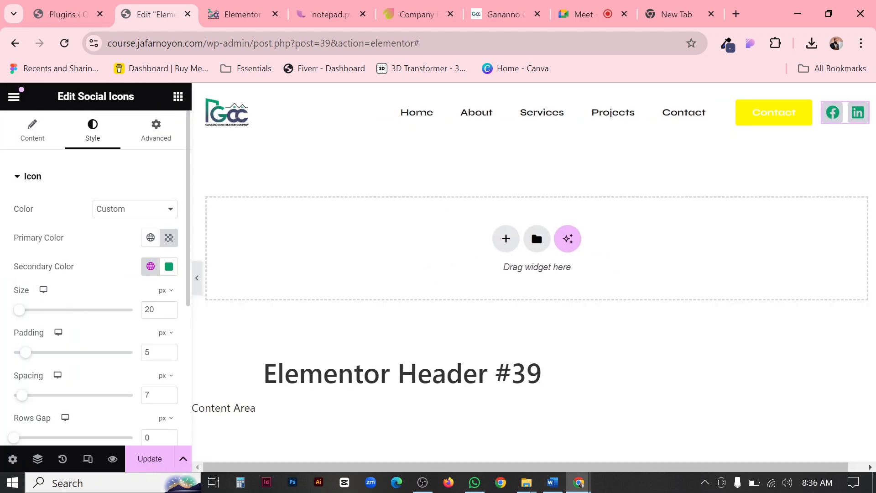
Enlarge the social icons to 22 px and further to 25 px, previewing the full-width header at each size.
{"action": "left_click", "coordinate": [169, 309]}
{"action": "left_click", "coordinate": [169, 309]}
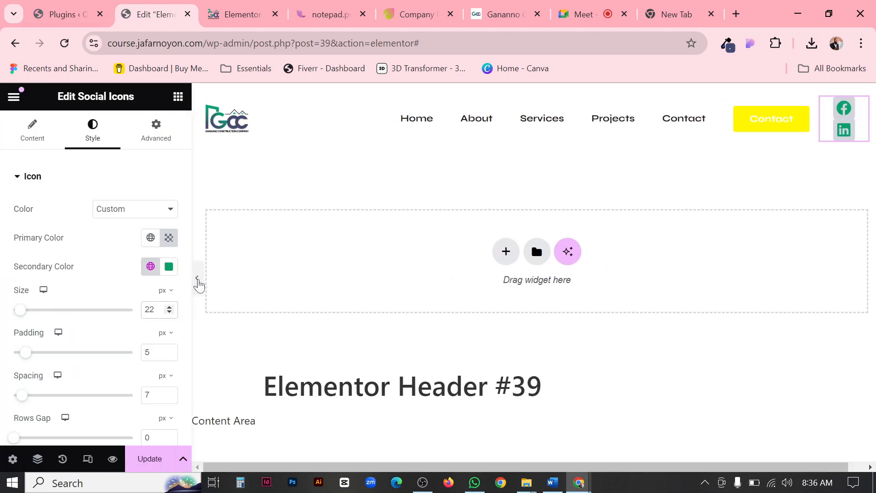
{"action": "left_click", "coordinate": [196, 279]}
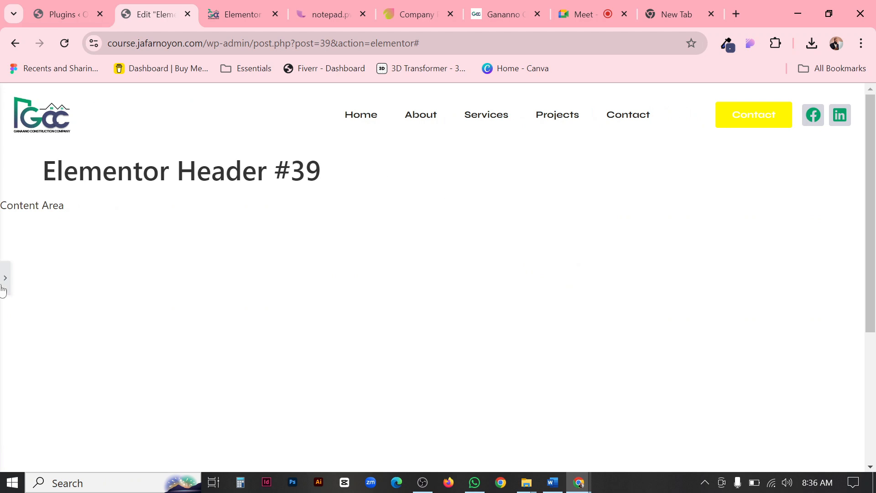
{"action": "left_click", "coordinate": [4, 279]}
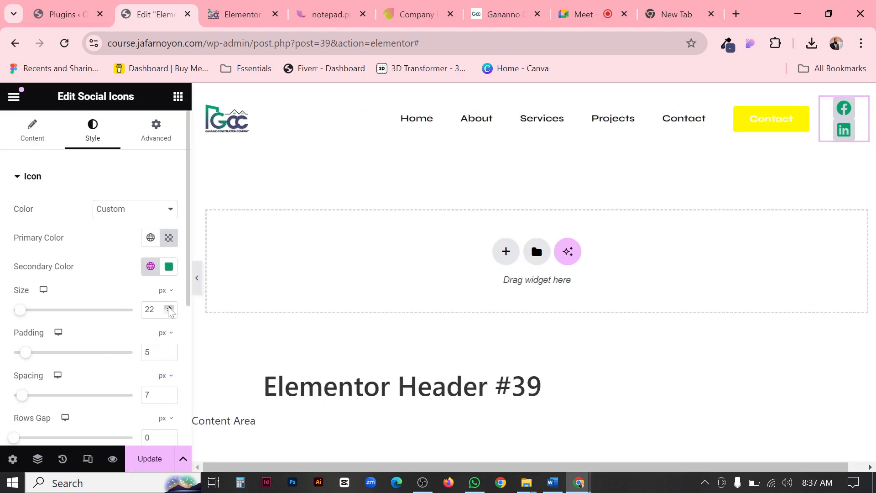
{"action": "left_click", "coordinate": [169, 309]}
{"action": "left_click", "coordinate": [169, 309]}
{"action": "left_click", "coordinate": [169, 309]}
{"action": "left_click", "coordinate": [197, 280]}
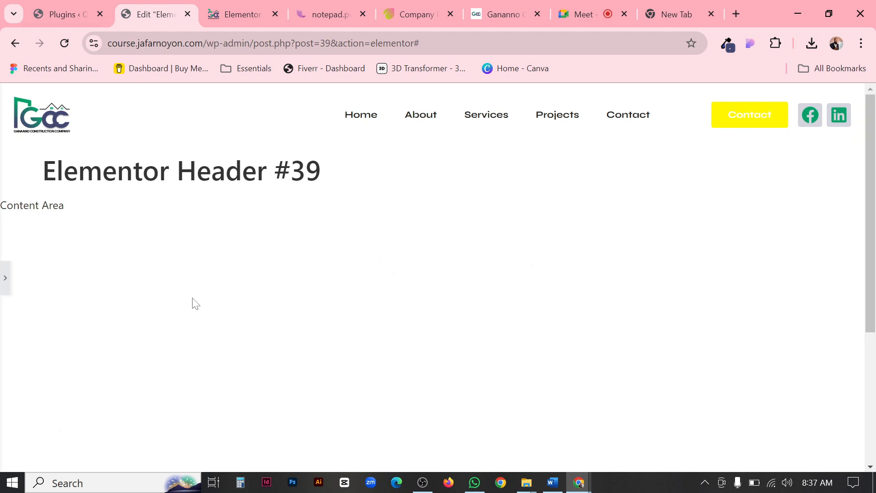
{"action": "left_click", "coordinate": [3, 274]}
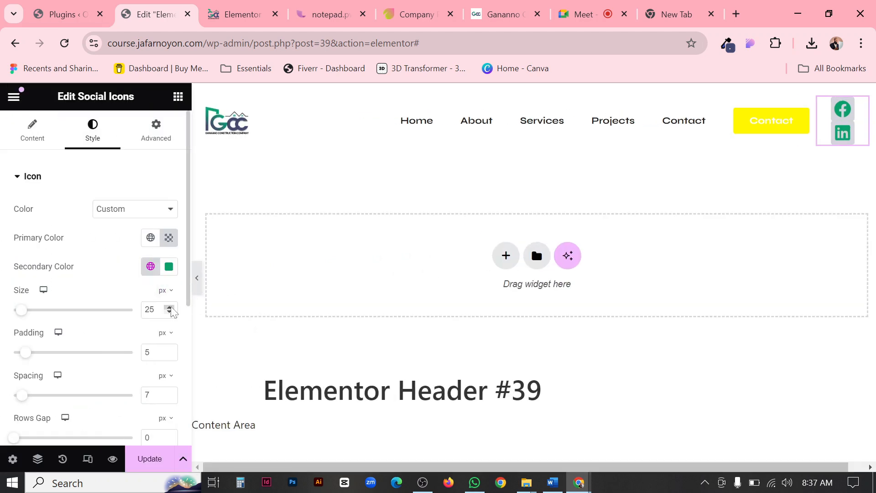
Set the social icons' size to 27 px and preview the full-width header.
{"action": "left_click", "coordinate": [170, 308]}
{"action": "left_click", "coordinate": [170, 308]}
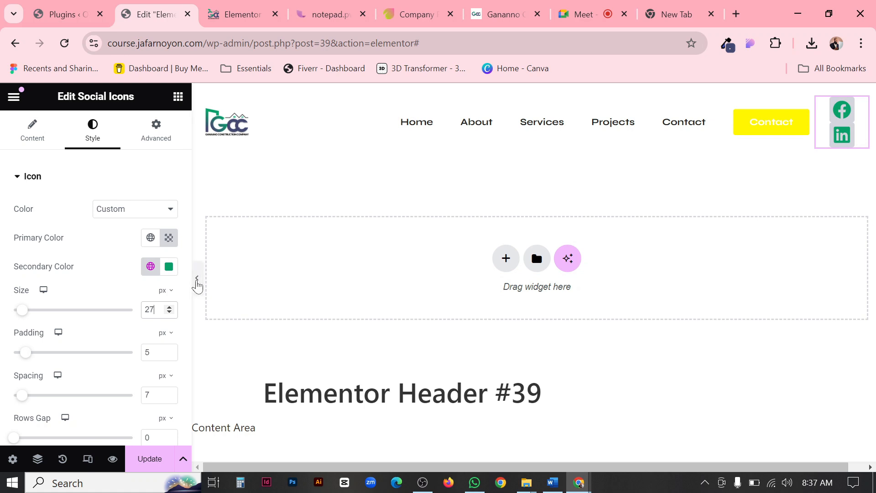
{"action": "left_click", "coordinate": [197, 283]}
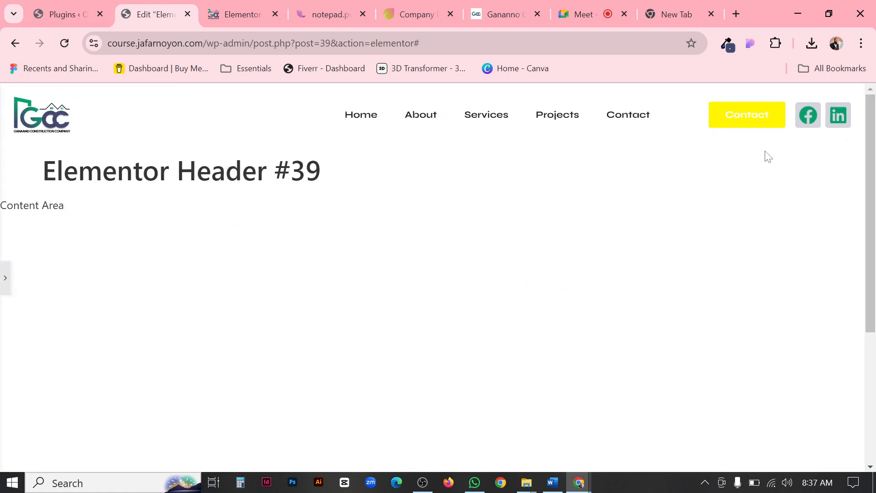
{"action": "left_click", "coordinate": [4, 273]}
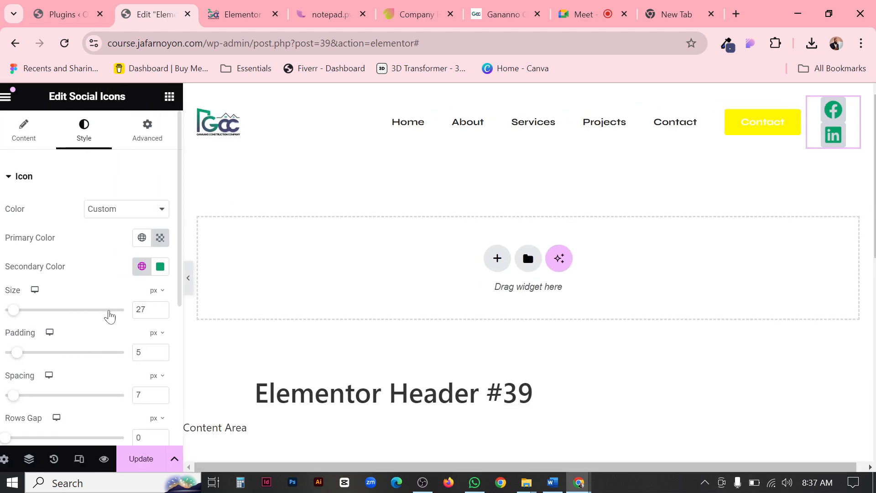
Try a Solid border type on the social icons and preview the full-width header.
{"action": "scroll", "coordinate": [152, 410], "scroll_direction": "down", "scroll_amount": 3}
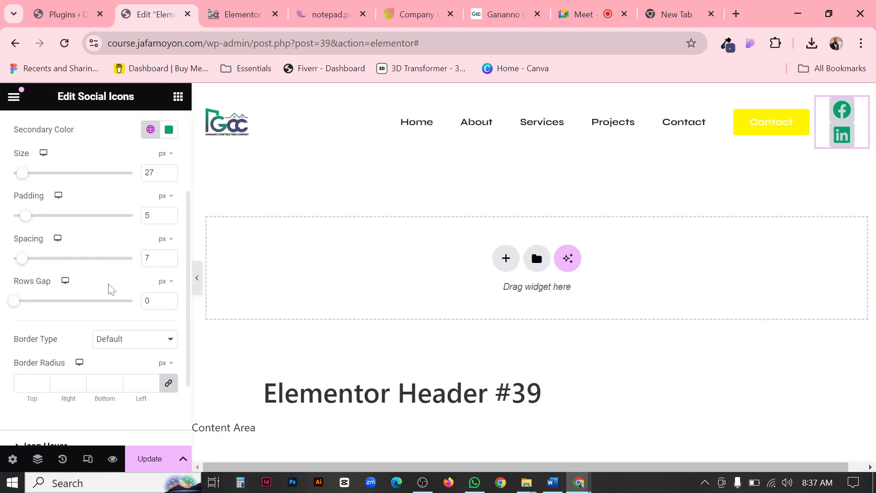
{"action": "scroll", "coordinate": [100, 265], "scroll_direction": "up", "scroll_amount": 3}
{"action": "scroll", "coordinate": [91, 231], "scroll_direction": "down", "scroll_amount": 5}
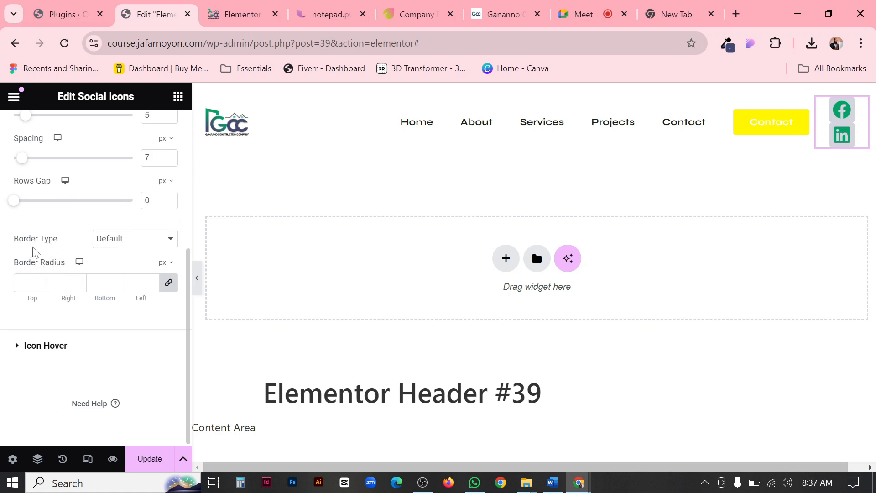
{"action": "left_click", "coordinate": [135, 243]}
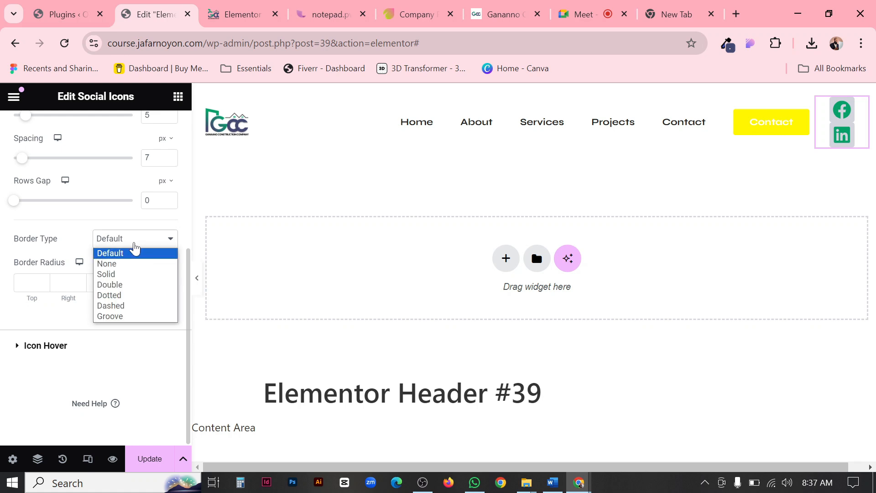
{"action": "left_click", "coordinate": [112, 276]}
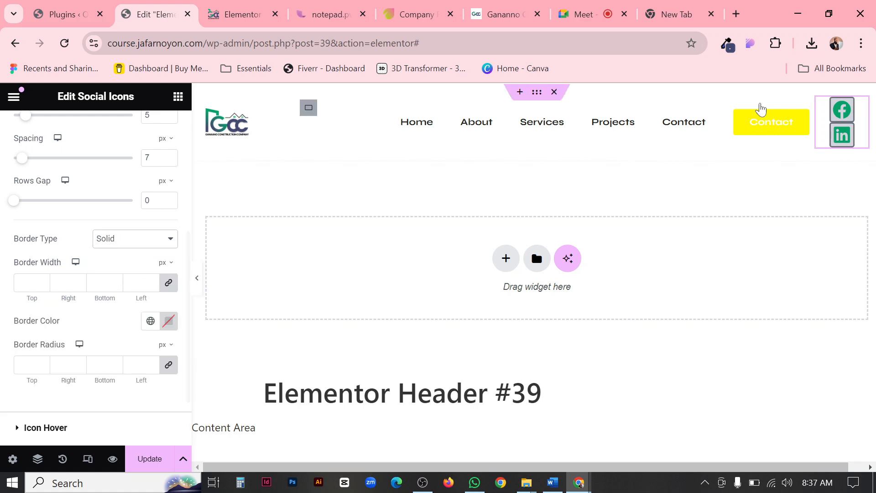
{"action": "left_click", "coordinate": [197, 287]}
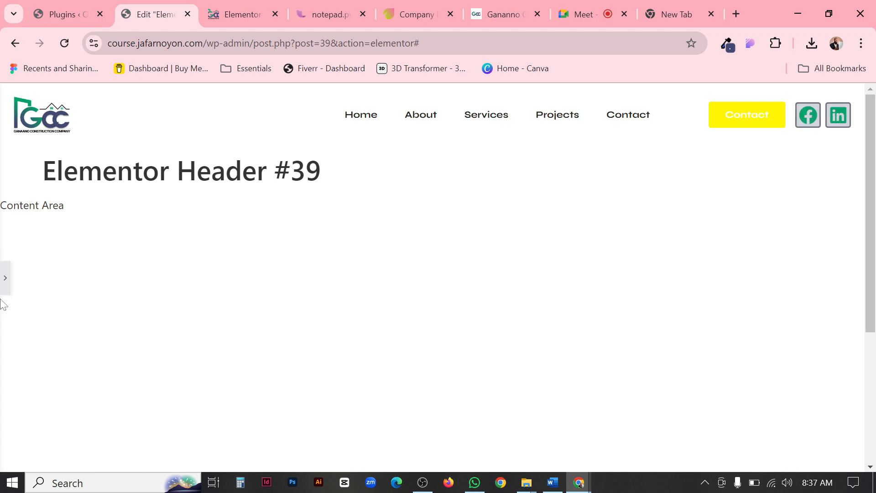
{"action": "left_click", "coordinate": [5, 285]}
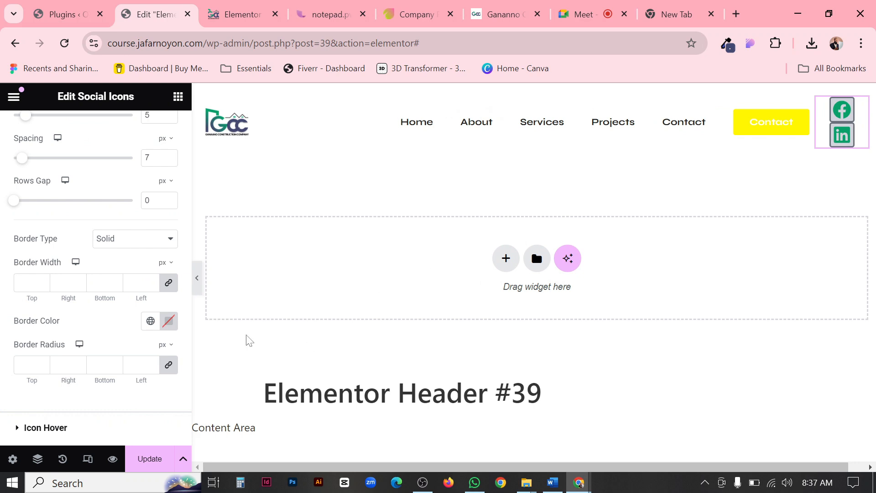
Try the Dashed, Groove and Solid border types on the social icons and settle on None.
{"action": "left_click", "coordinate": [133, 241]}
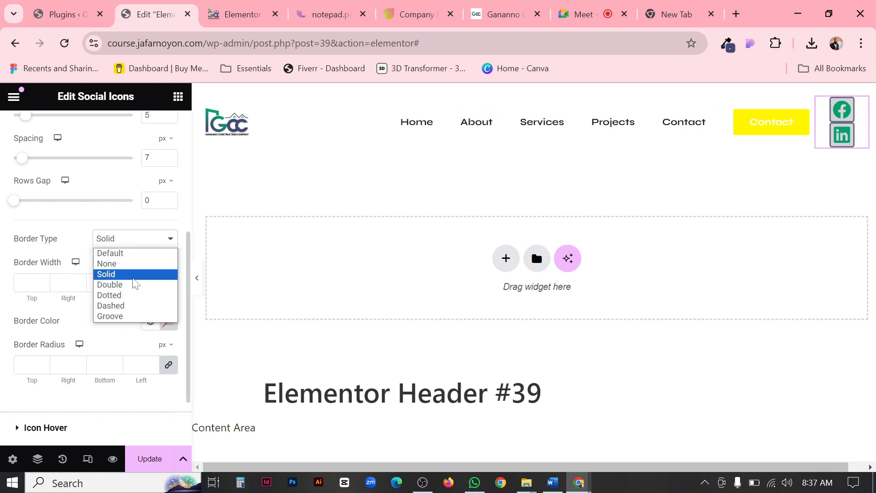
{"action": "left_click", "coordinate": [120, 304]}
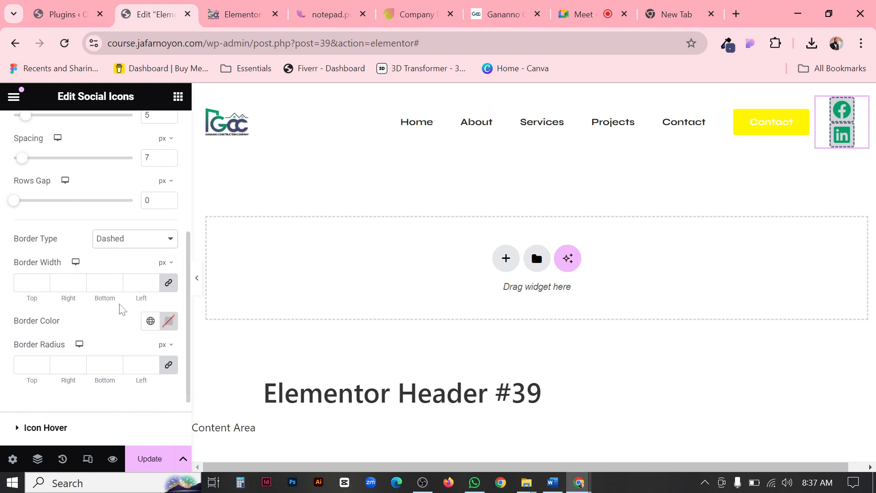
{"action": "left_click", "coordinate": [124, 242]}
{"action": "left_click", "coordinate": [122, 315]}
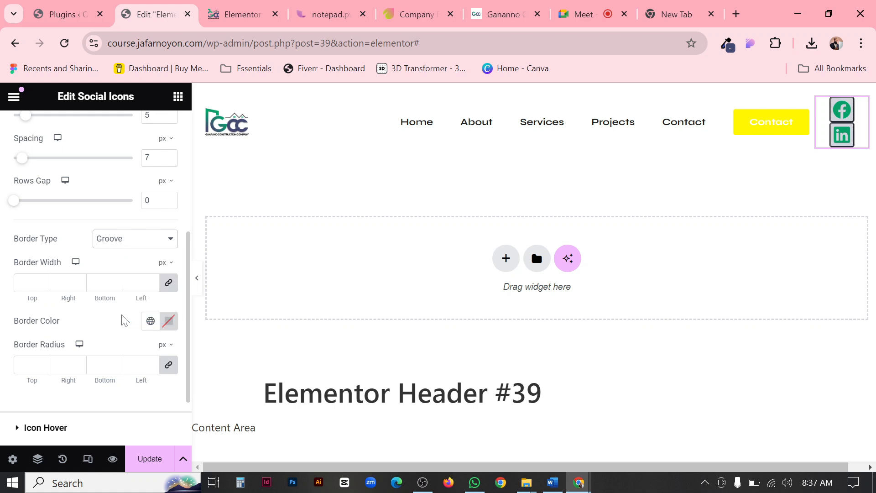
{"action": "left_click", "coordinate": [126, 240]}
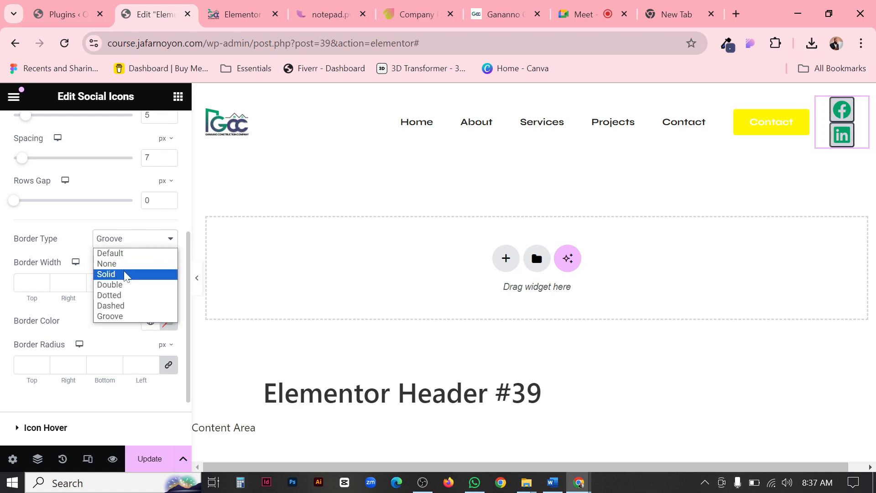
{"action": "left_click", "coordinate": [127, 275]}
{"action": "left_click", "coordinate": [122, 246]}
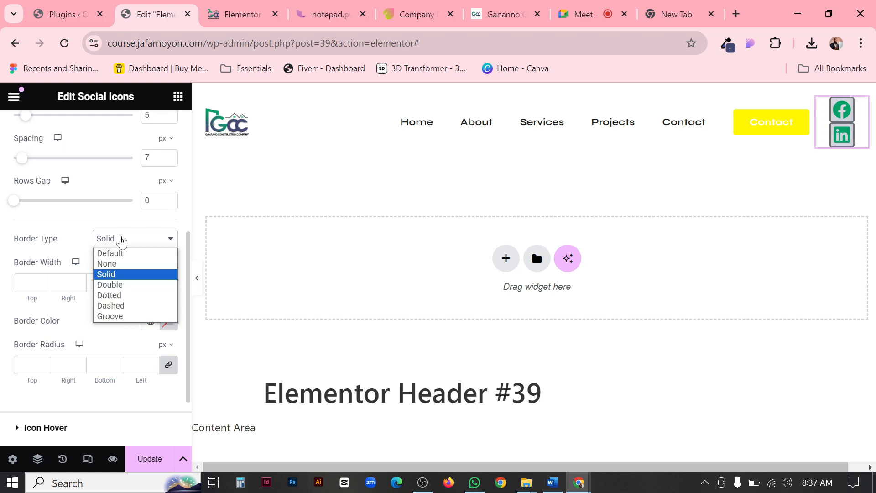
{"action": "left_click", "coordinate": [123, 264]}
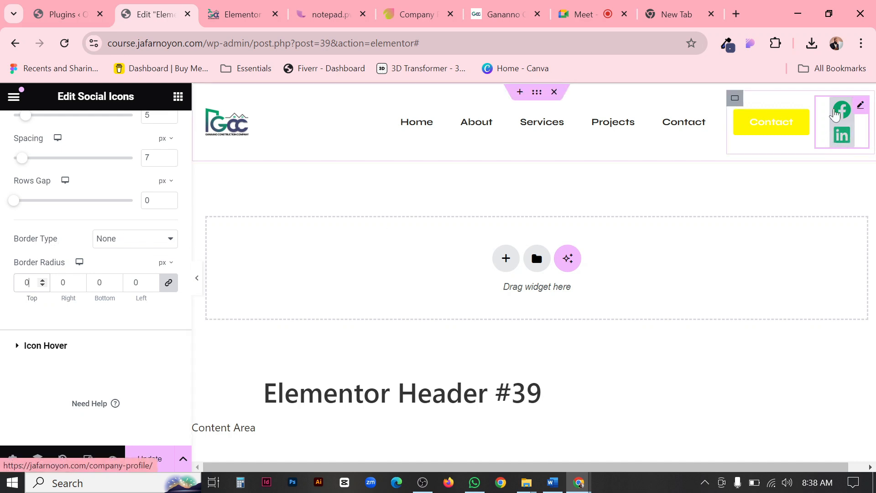
Try a 50 px border radius on all sides of the social icons, previewing the full-width header before and after.
{"action": "left_click", "coordinate": [196, 278]}
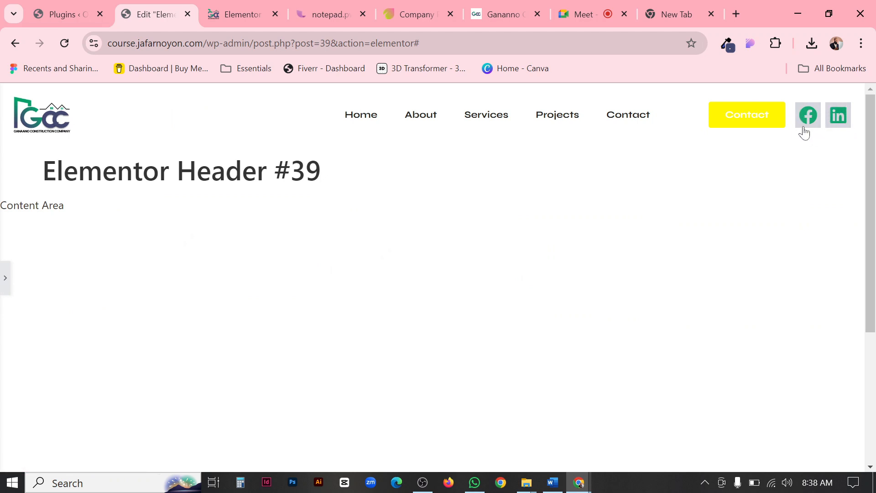
{"action": "left_click", "coordinate": [2, 290]}
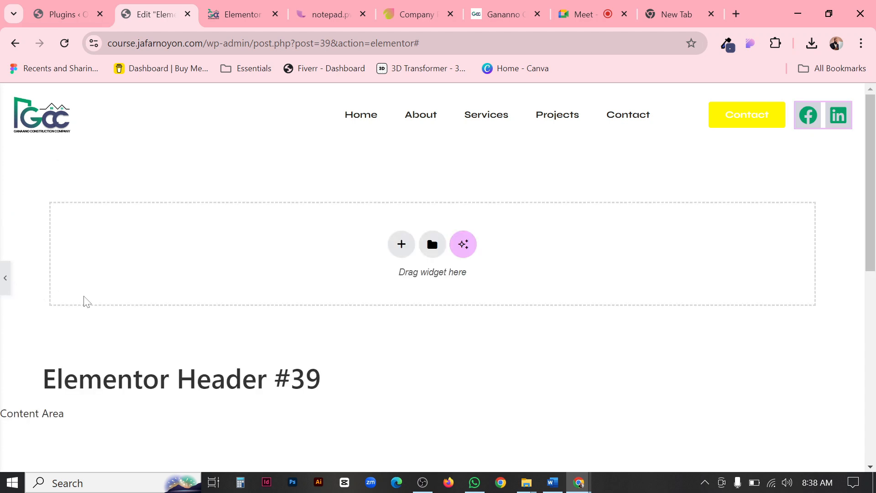
{"action": "left_click_drag", "start_coordinate": [69, 284], "coordinate": [36, 293]}
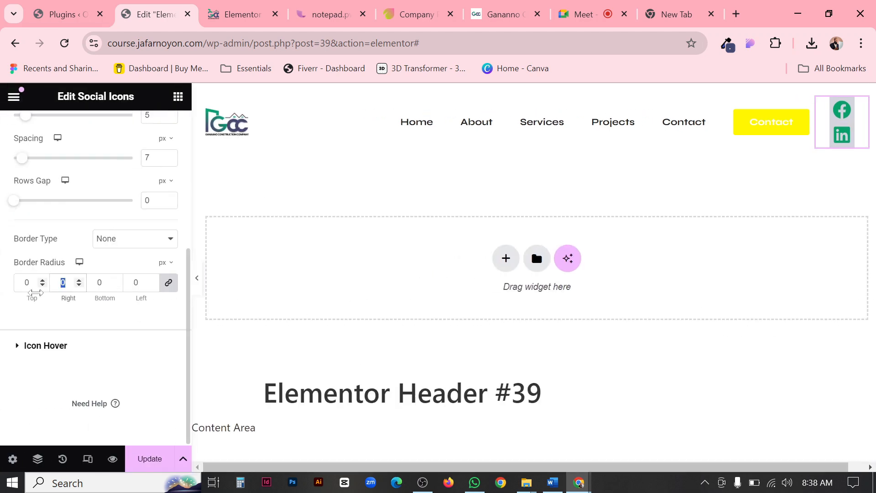
{"action": "type", "text": "50"}
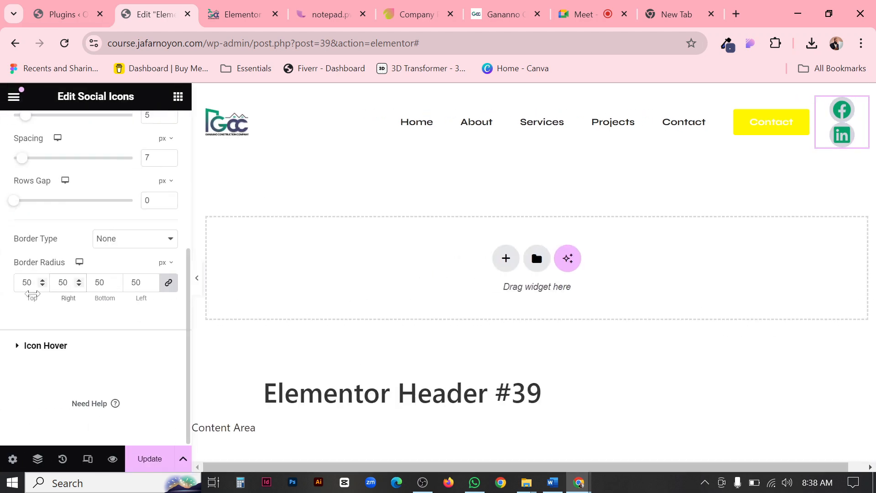
{"action": "left_click", "coordinate": [197, 279]}
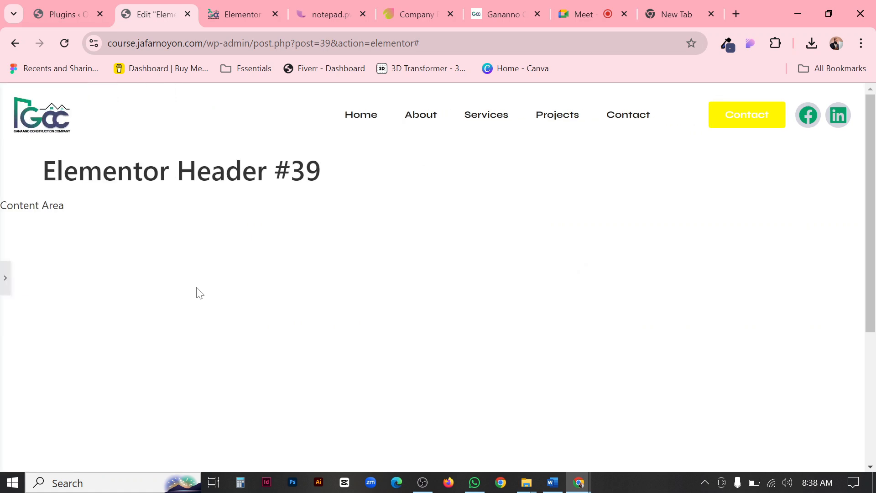
{"action": "left_click", "coordinate": [3, 278]}
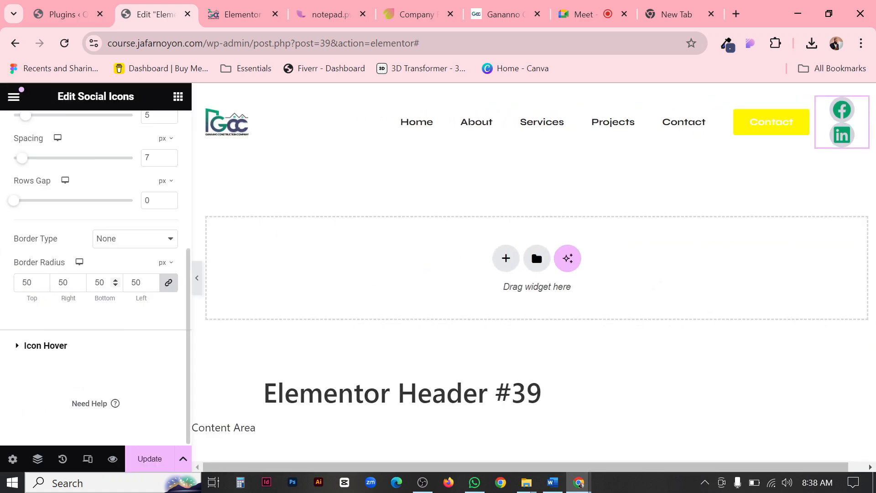
Set the social icons' border radius to 100 px on all sides and compare the full-width header with the Ganaano reference site.
{"action": "double_click", "coordinate": [100, 283]}
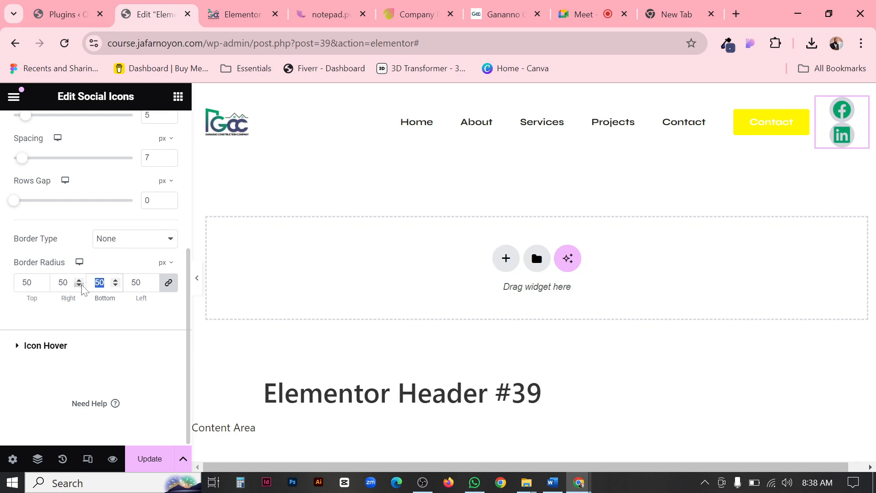
{"action": "type", "text": "100"}
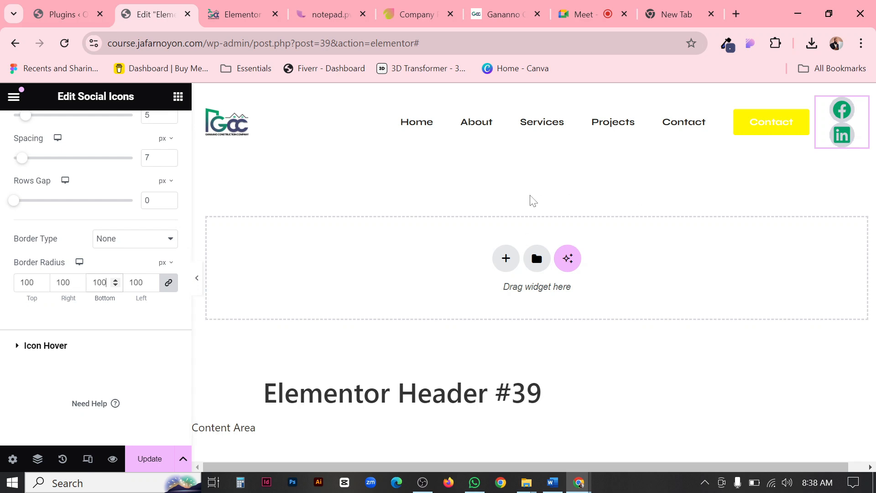
{"action": "left_click", "coordinate": [197, 278]}
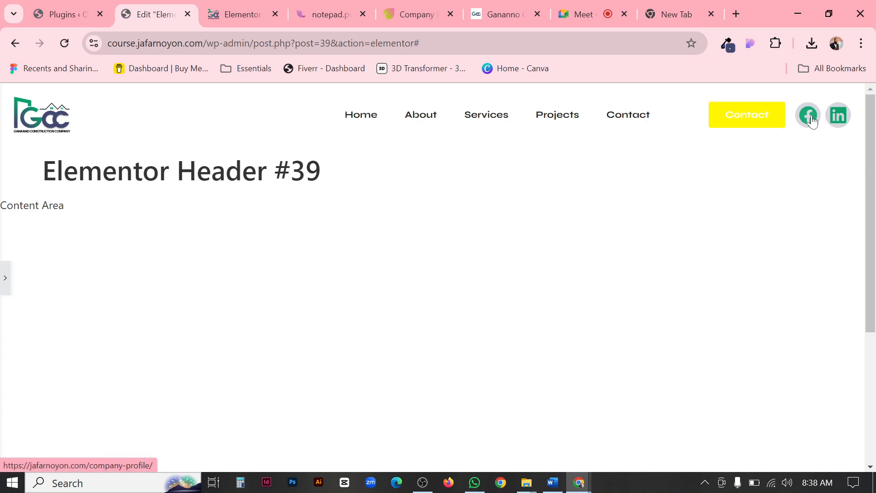
{"action": "left_click", "coordinate": [514, 17]}
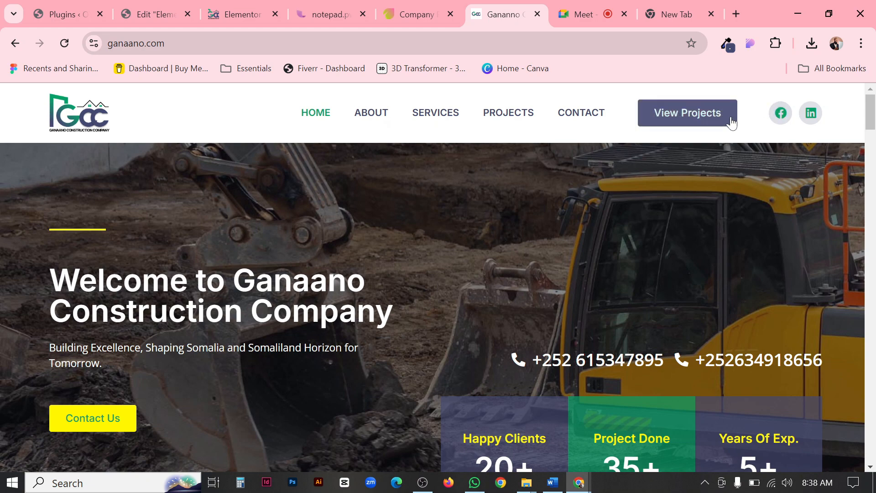
{"action": "left_click", "coordinate": [166, 9]}
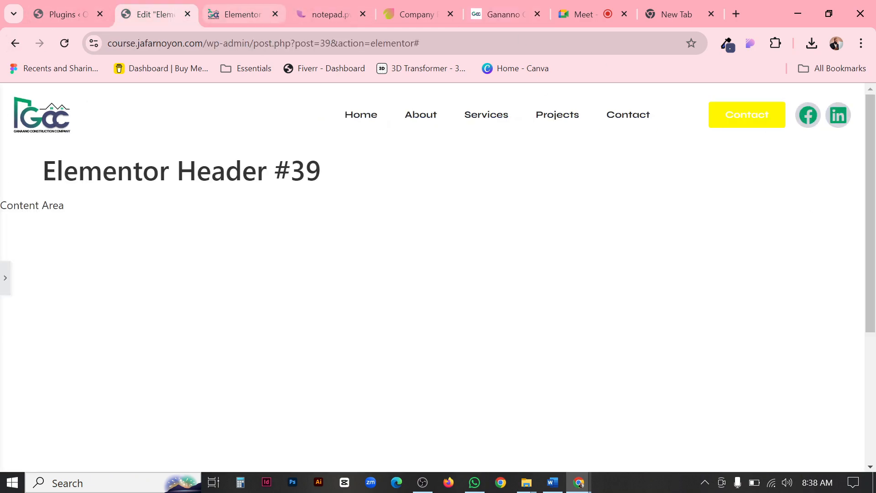
{"action": "left_click", "coordinate": [4, 277]}
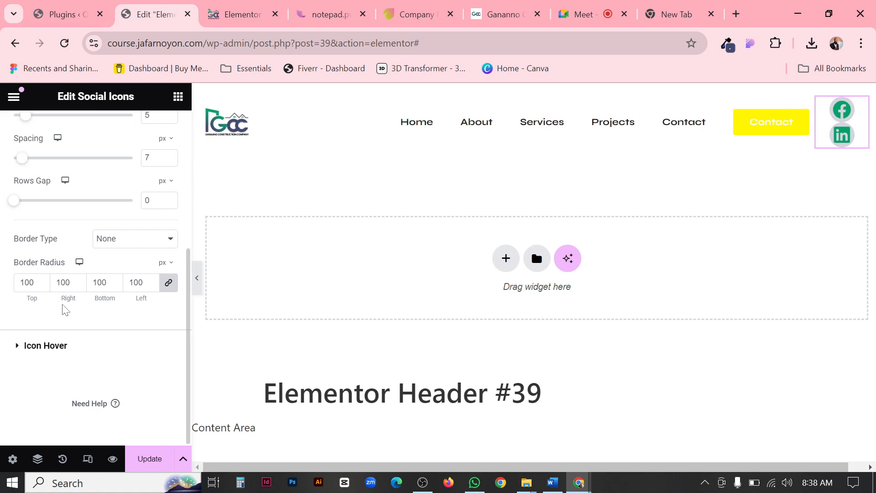
Try a size of 15 px for the social icons and preview the full-width header.
{"action": "scroll", "coordinate": [138, 277], "scroll_direction": "up", "scroll_amount": 5}
{"action": "left_click", "coordinate": [155, 309]}
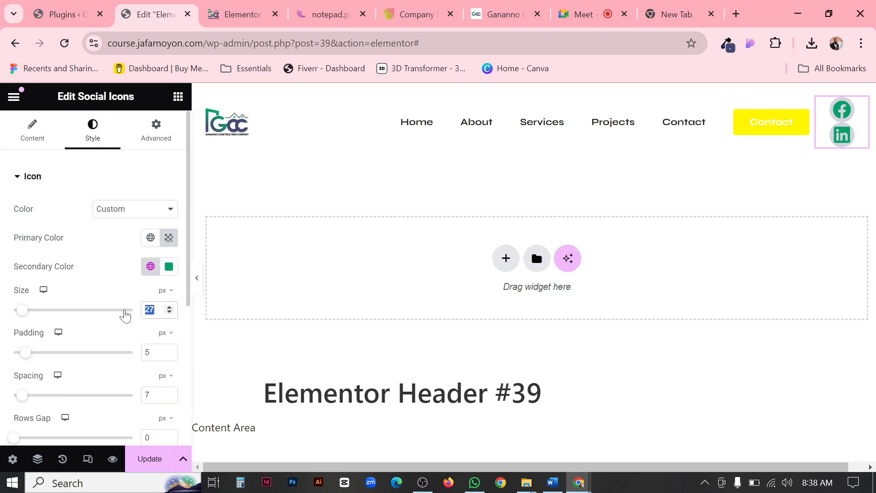
{"action": "type", "text": "15"}
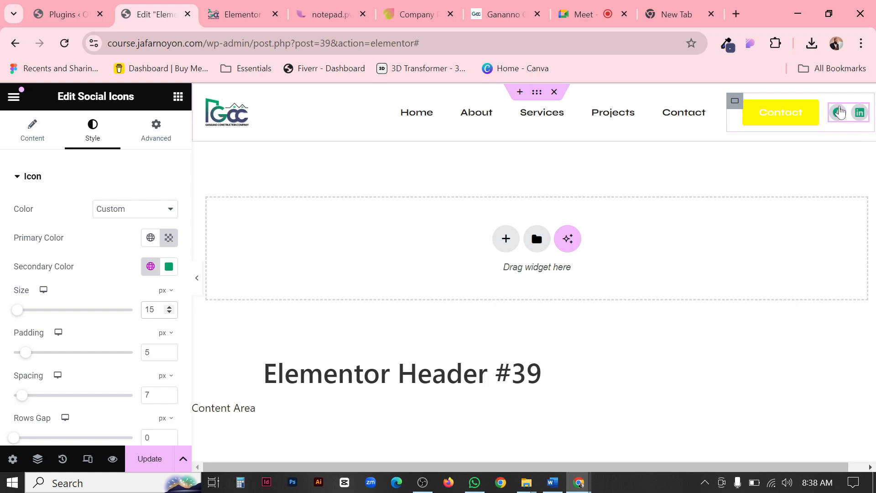
{"action": "left_click", "coordinate": [196, 277]}
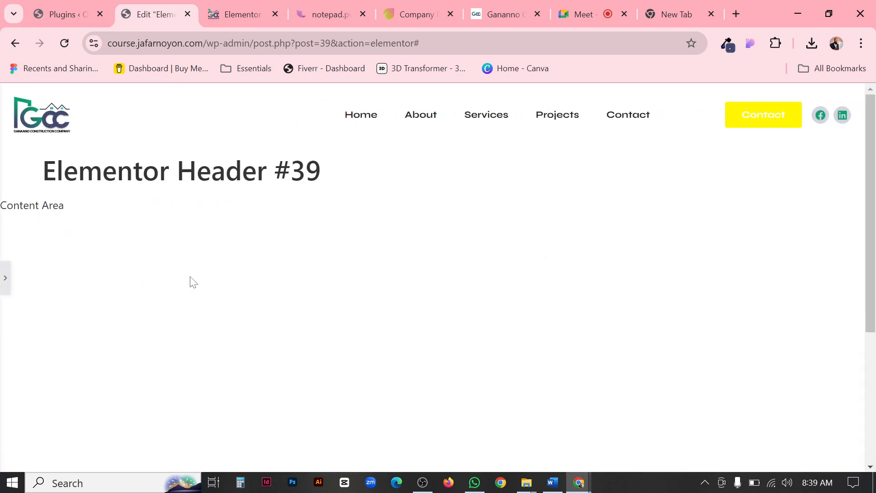
{"action": "left_click", "coordinate": [3, 287]}
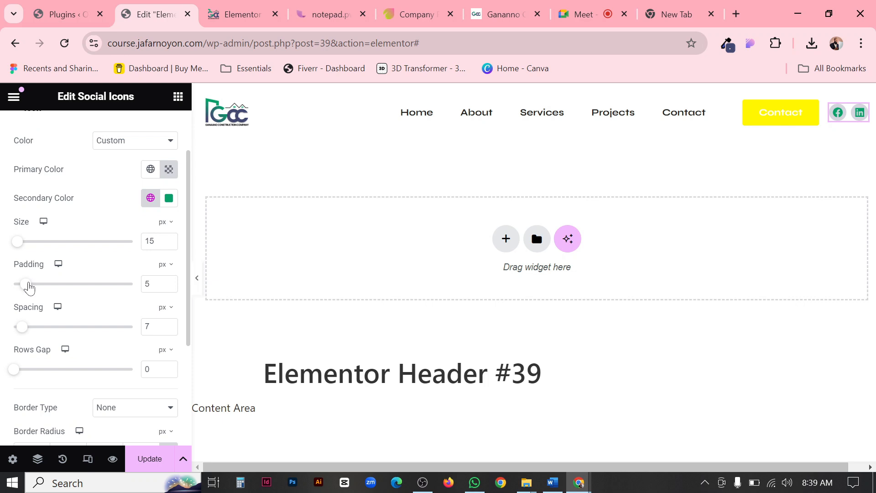
Try a padding of 9 px and 12 px on the social icons, previewing the full-width header at each value.
{"action": "left_click_drag", "start_coordinate": [29, 284], "coordinate": [38, 284]}
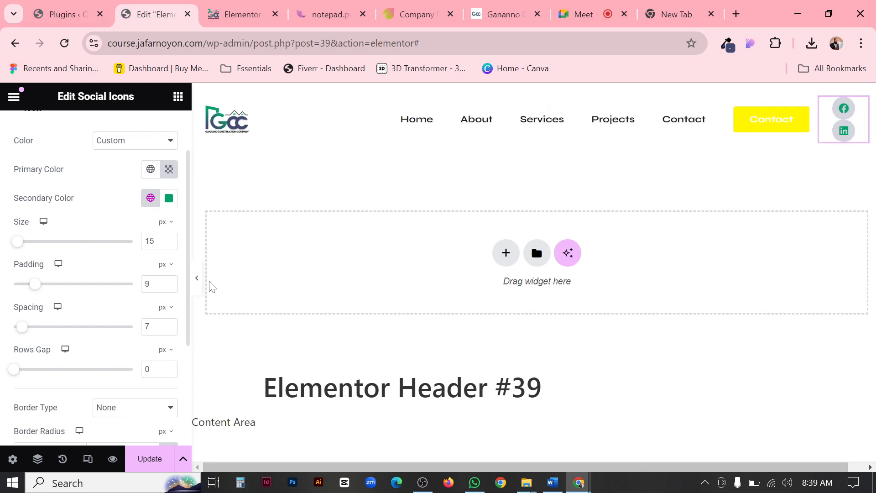
{"action": "left_click", "coordinate": [197, 280]}
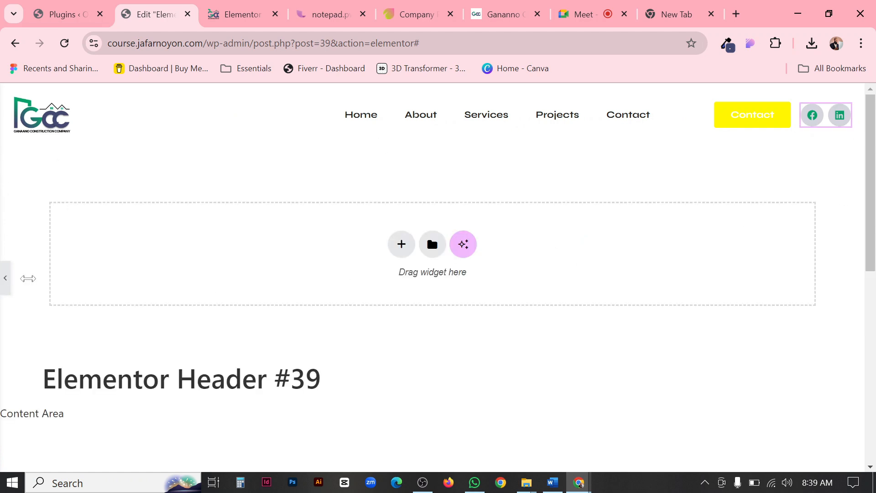
{"action": "left_click", "coordinate": [5, 277]}
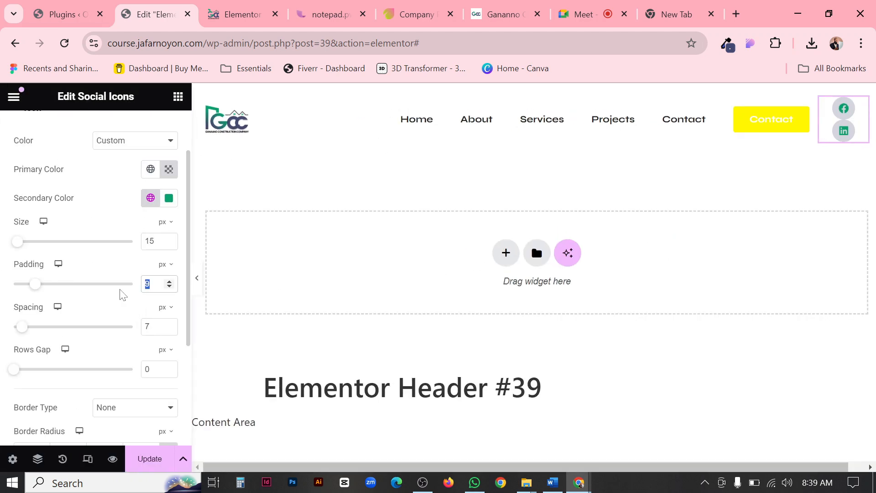
{"action": "type", "text": "12"}
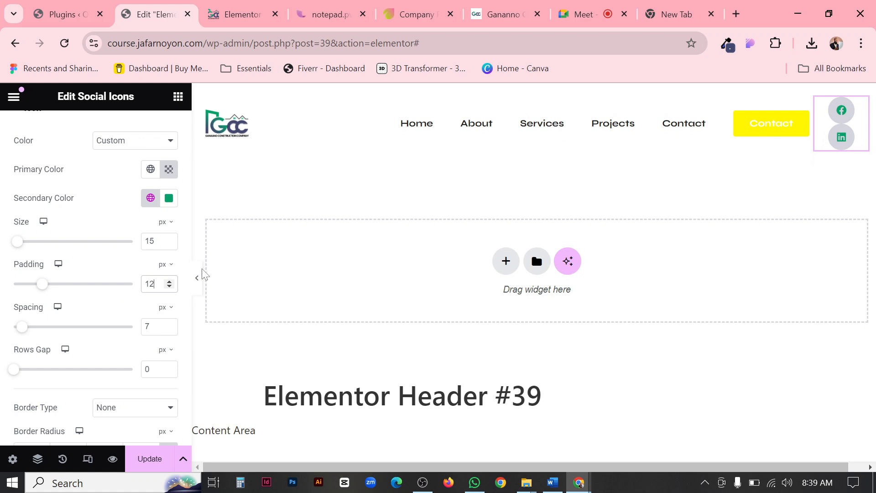
{"action": "left_click", "coordinate": [196, 277]}
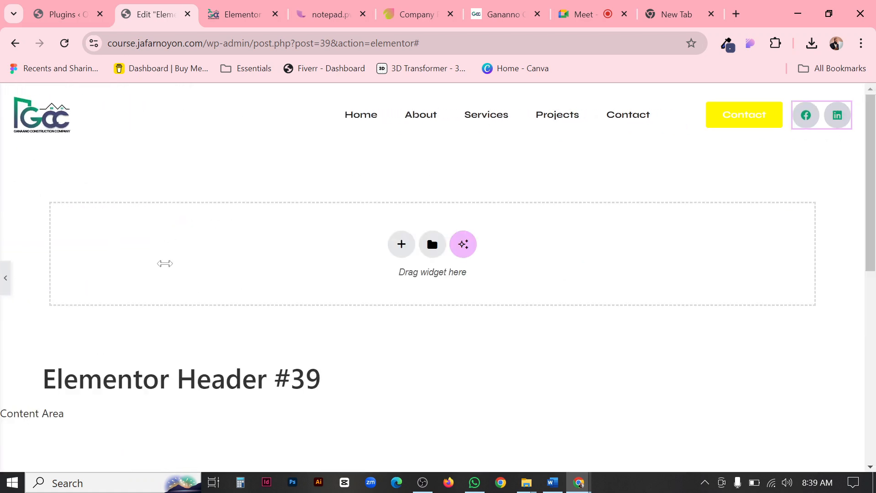
{"action": "left_click", "coordinate": [4, 279]}
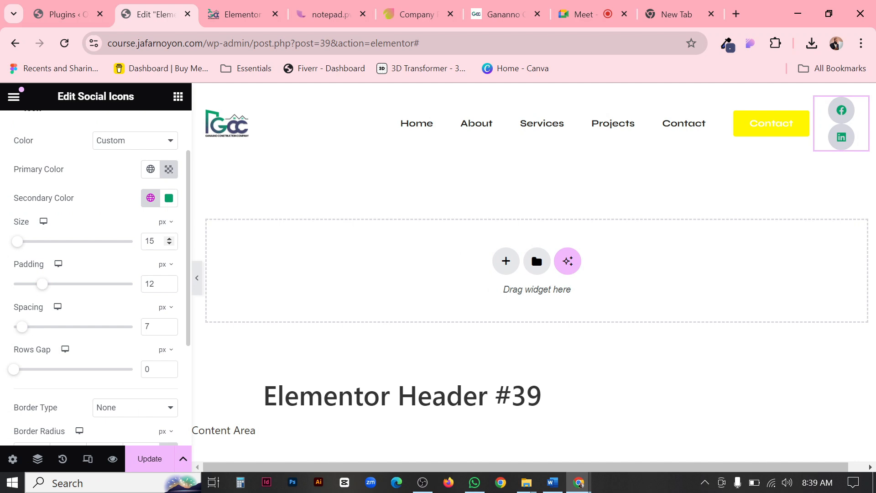
Set the social icons' size to 18 px and padding to 10 px, and compare the full-width header with the Ganaano site.
{"action": "left_click_drag", "start_coordinate": [159, 241], "coordinate": [135, 254]}
{"action": "type", "text": "18"}
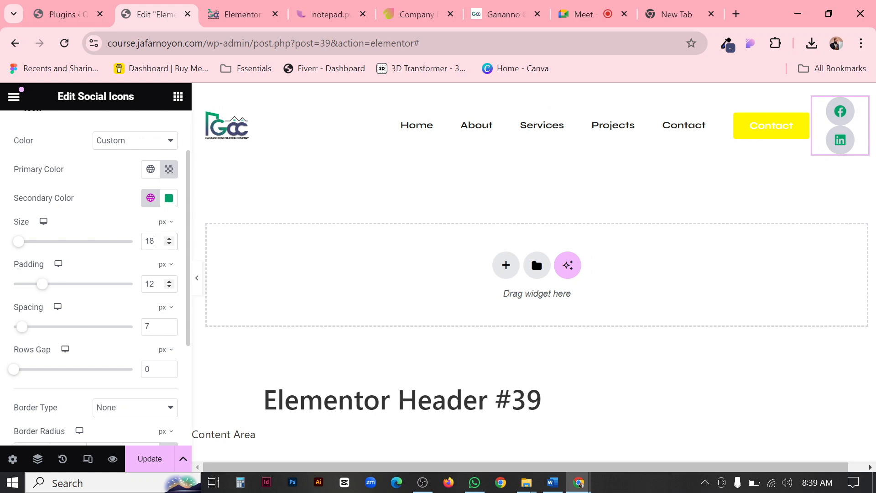
{"action": "type", "text": "10"}
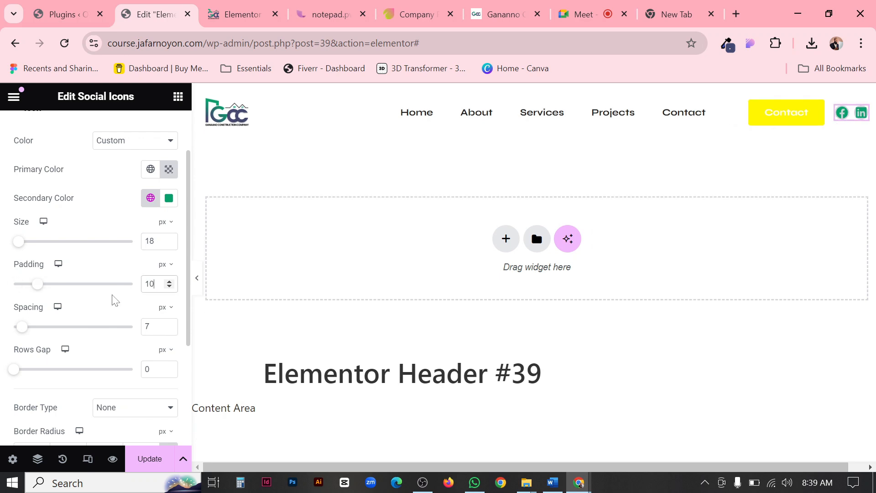
{"action": "left_click", "coordinate": [195, 281]}
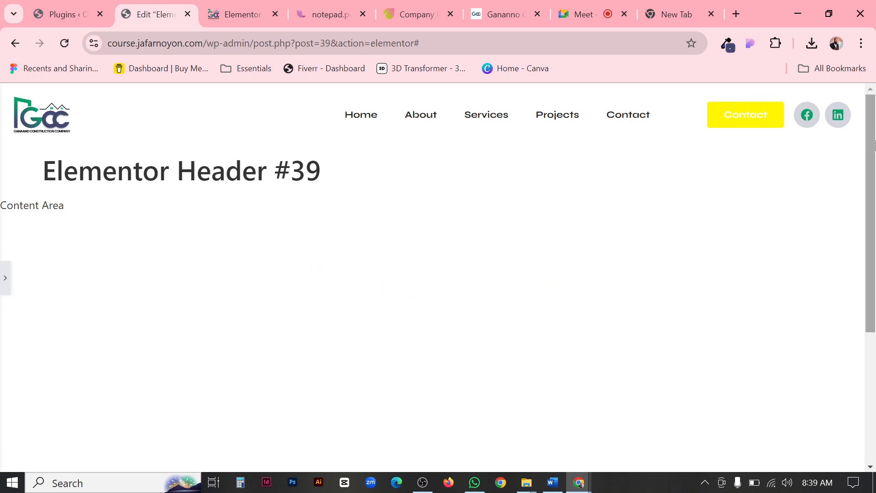
{"action": "left_click", "coordinate": [497, 15]}
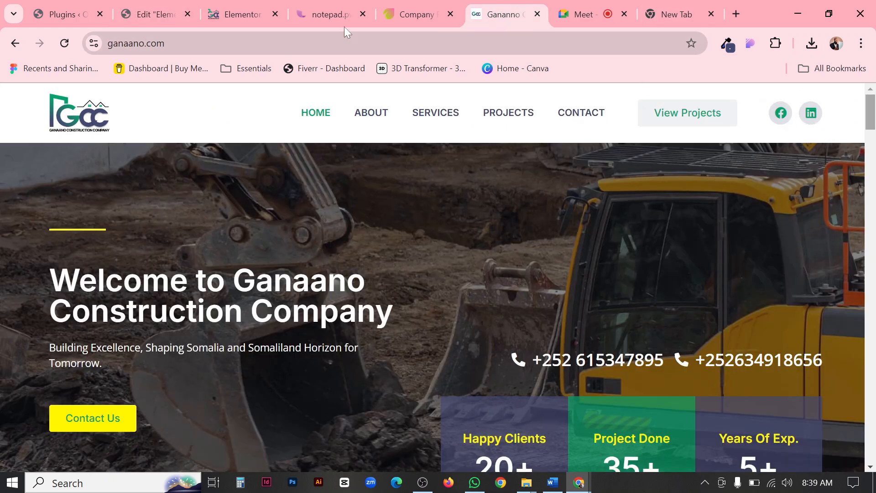
{"action": "left_click", "coordinate": [162, 16]}
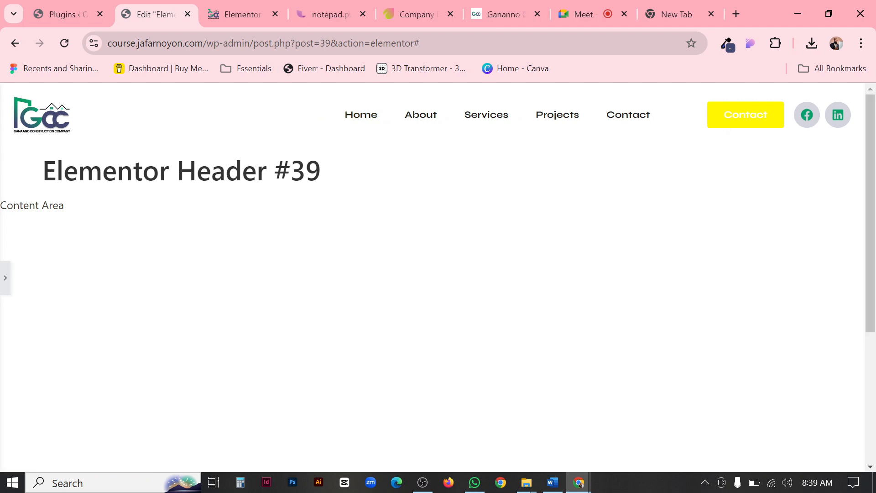
{"action": "left_click", "coordinate": [3, 278]}
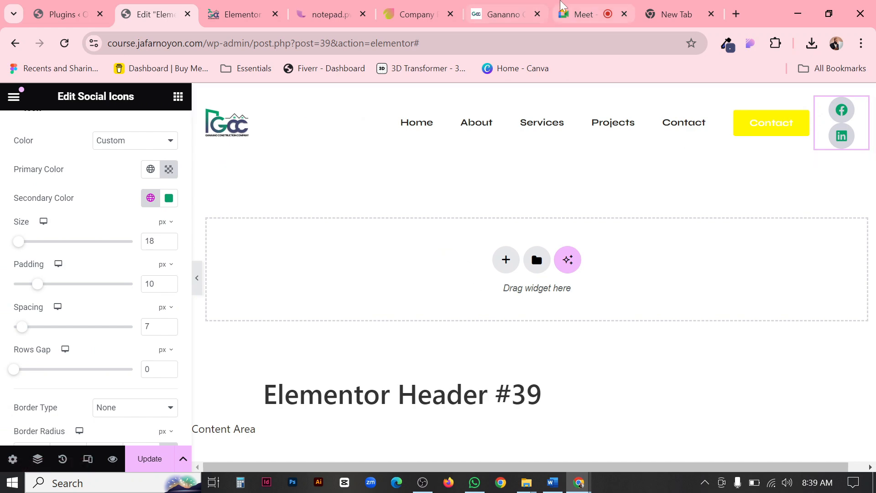
Compare the edited social icons with the Facebook and LinkedIn icons in the Ganaano reference header.
{"action": "left_click", "coordinate": [492, 15]}
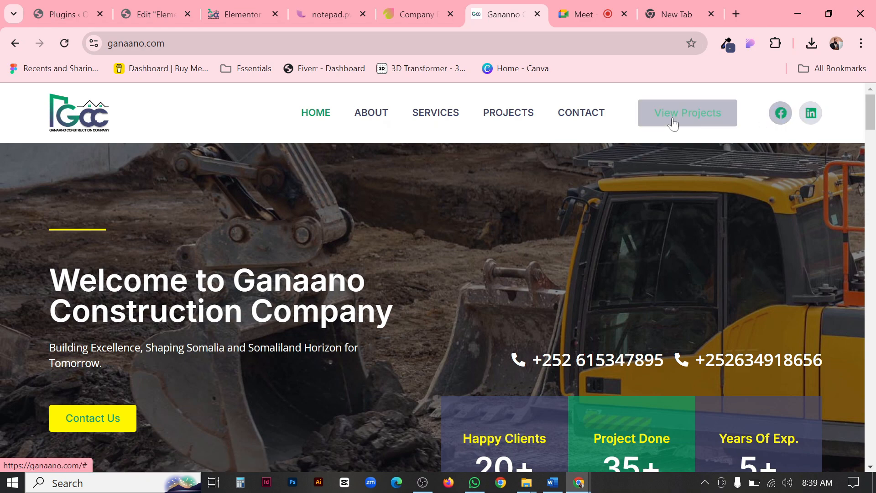
{"action": "left_click", "coordinate": [155, 15]}
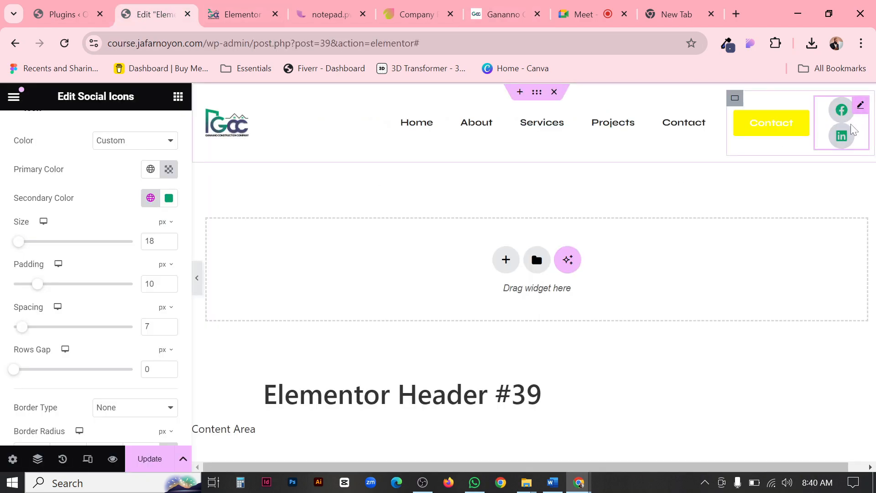
{"action": "left_click", "coordinate": [514, 6]}
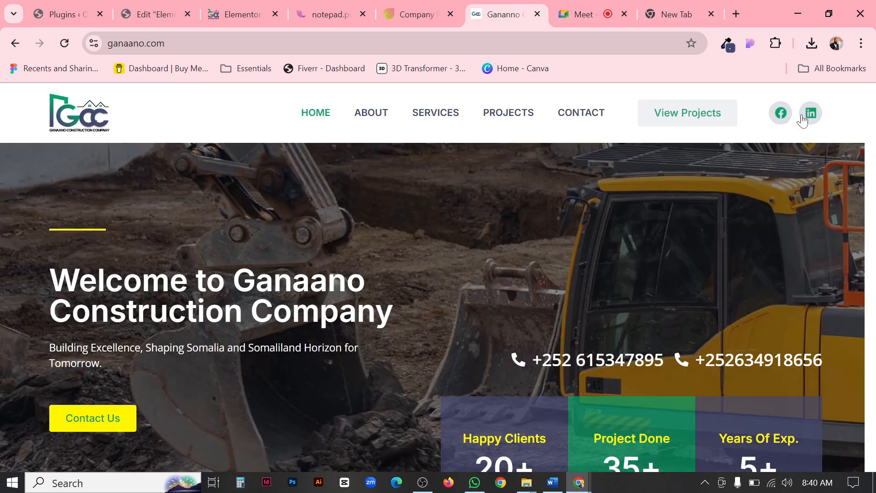
{"action": "left_click", "coordinate": [160, 15]}
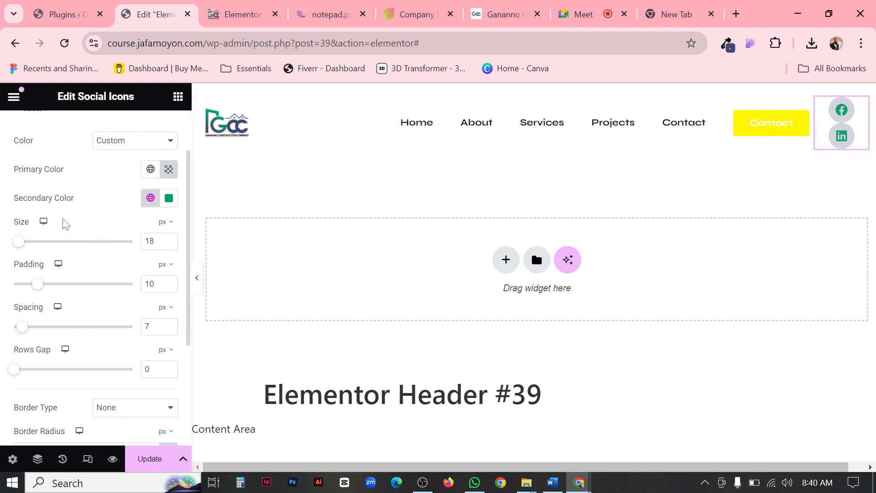
Set the social icons' hover primary color to the global Secondary and hover secondary color to the global White, using the Ganaano header as reference.
{"action": "scroll", "coordinate": [64, 223], "scroll_direction": "up", "scroll_amount": 2}
{"action": "scroll", "coordinate": [88, 231], "scroll_direction": "down", "scroll_amount": 5}
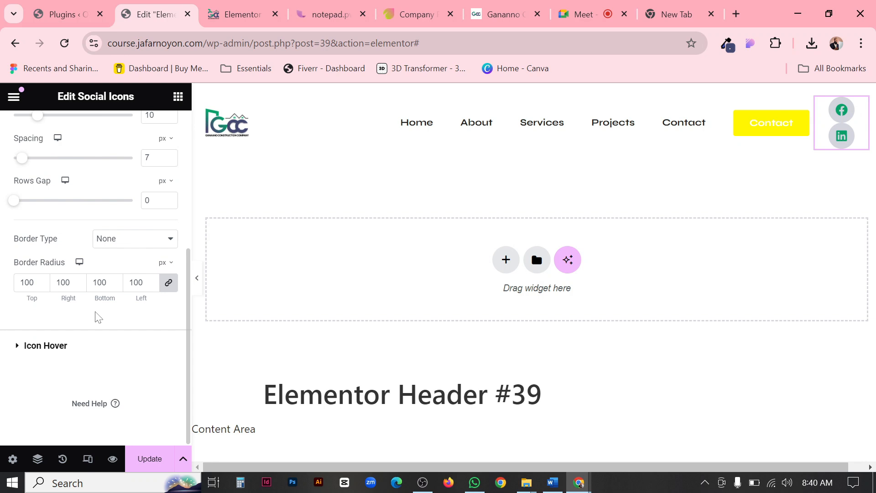
{"action": "left_click", "coordinate": [44, 346]}
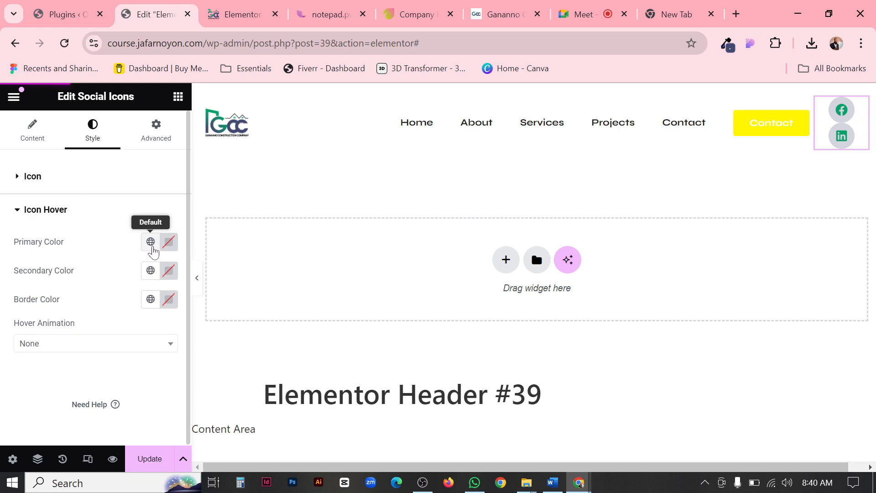
{"action": "left_click", "coordinate": [497, 14]}
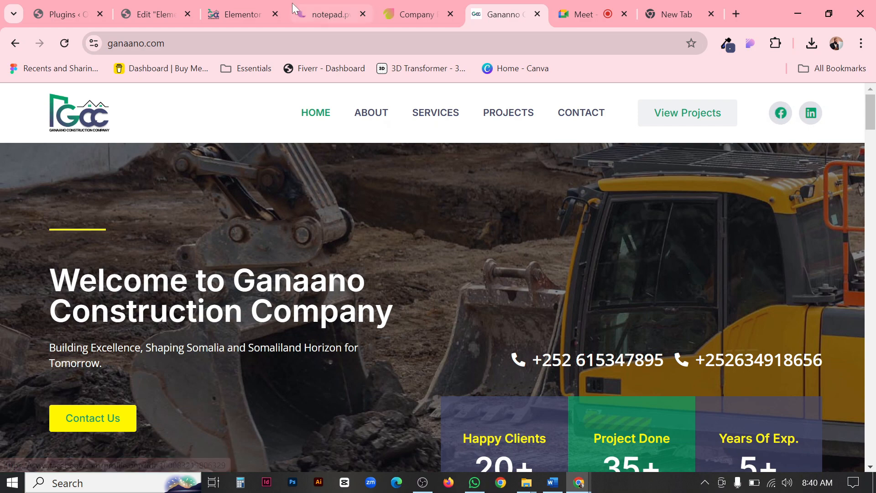
{"action": "left_click", "coordinate": [242, 7]}
{"action": "left_click", "coordinate": [157, 9]}
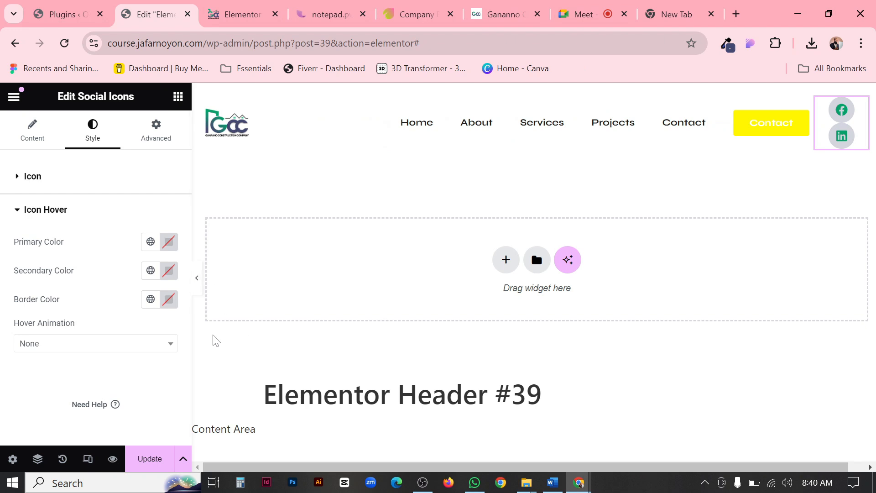
{"action": "left_click", "coordinate": [151, 241]}
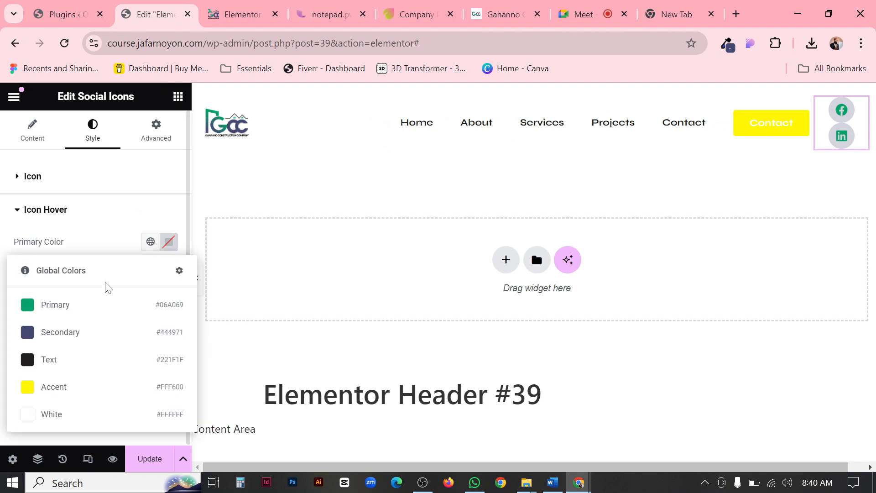
{"action": "left_click", "coordinate": [77, 334]}
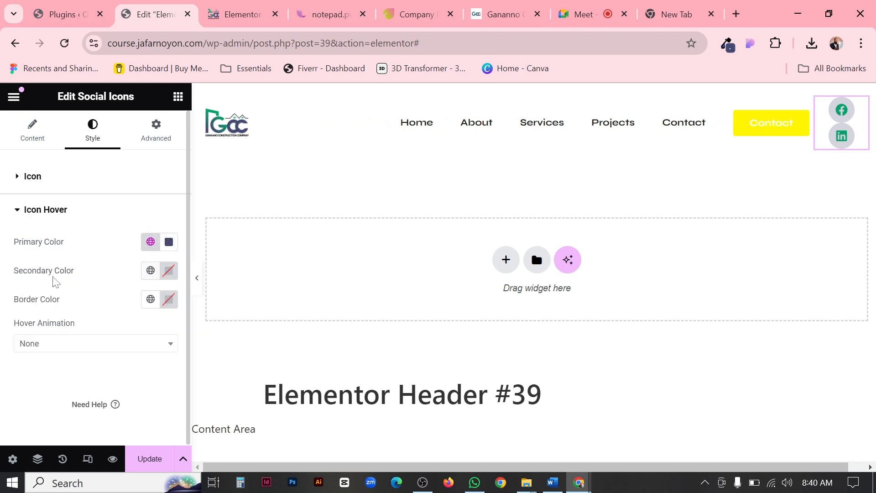
{"action": "left_click", "coordinate": [151, 270]}
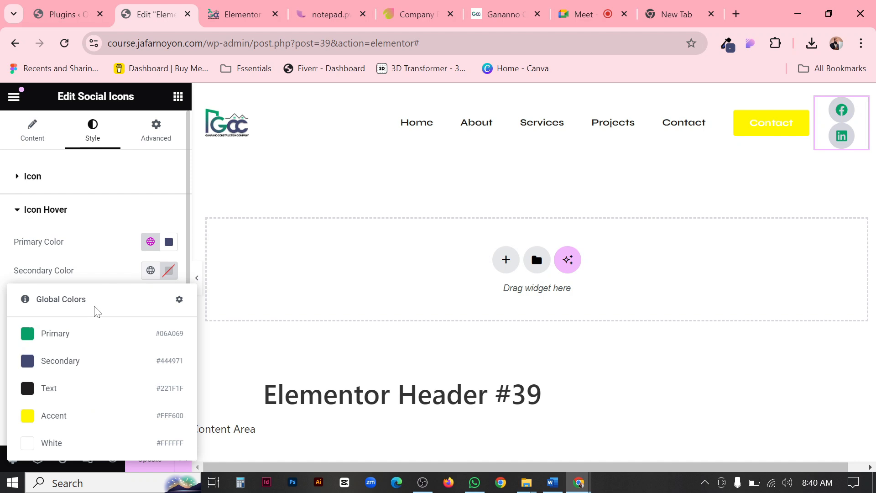
{"action": "left_click", "coordinate": [46, 442]}
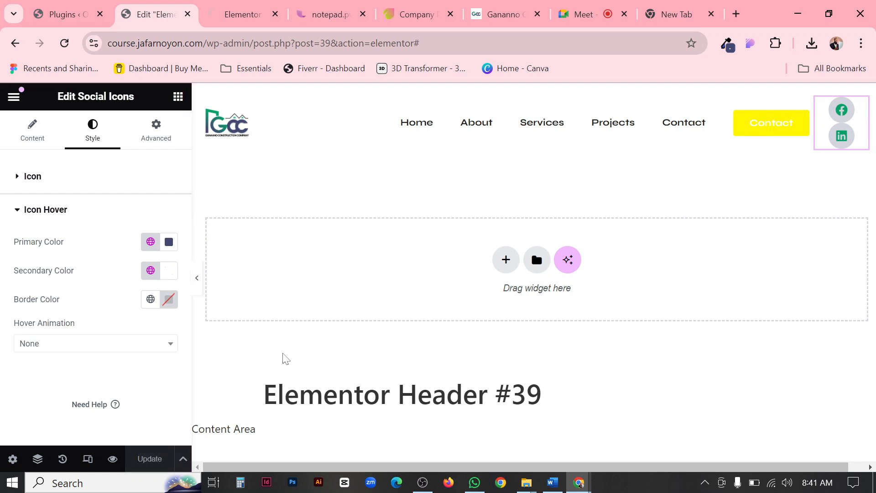
Open a fresh preview of the header template and compare its icon hover effects with the Ganaano site.
{"action": "left_click", "coordinate": [226, 10]}
{"action": "left_click", "coordinate": [275, 14]}
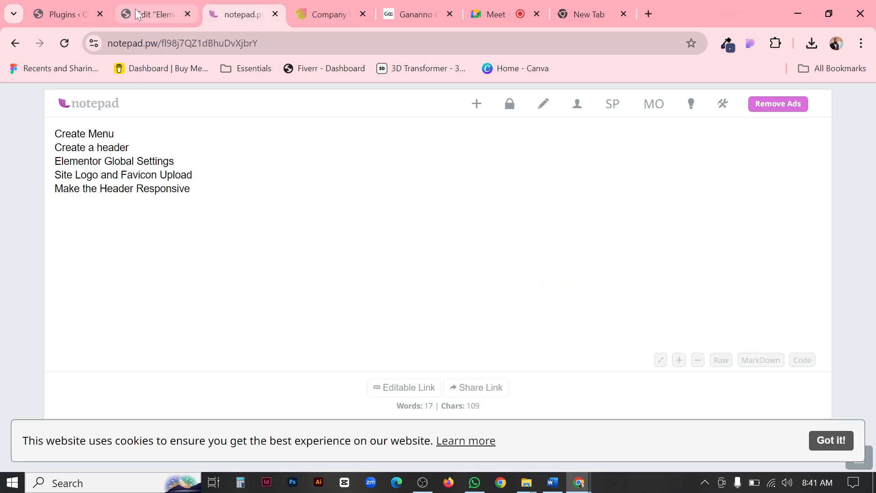
{"action": "left_click", "coordinate": [165, 14]}
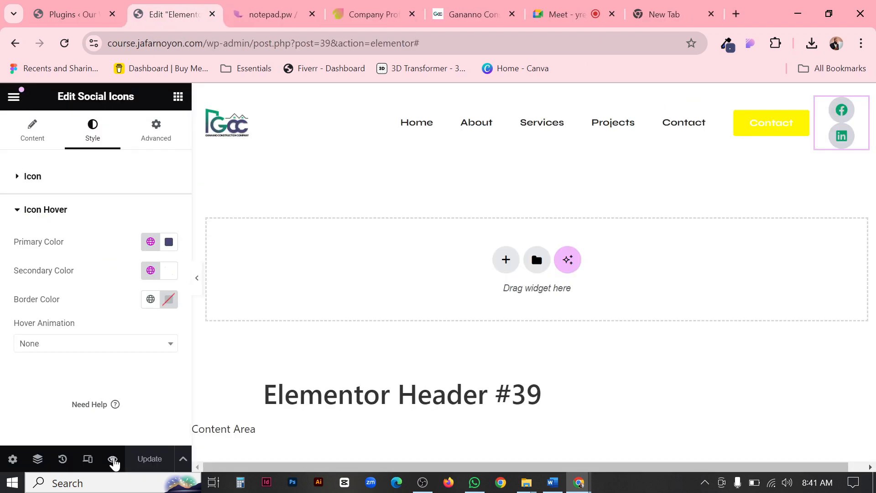
{"action": "mouse_move", "coordinate": [113, 462]}
{"action": "left_click", "coordinate": [138, 422]}
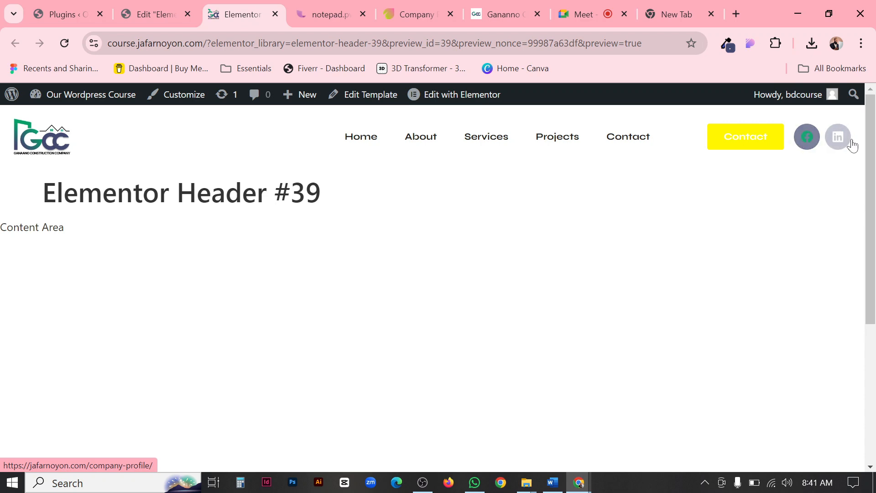
{"action": "left_click", "coordinate": [523, 16]}
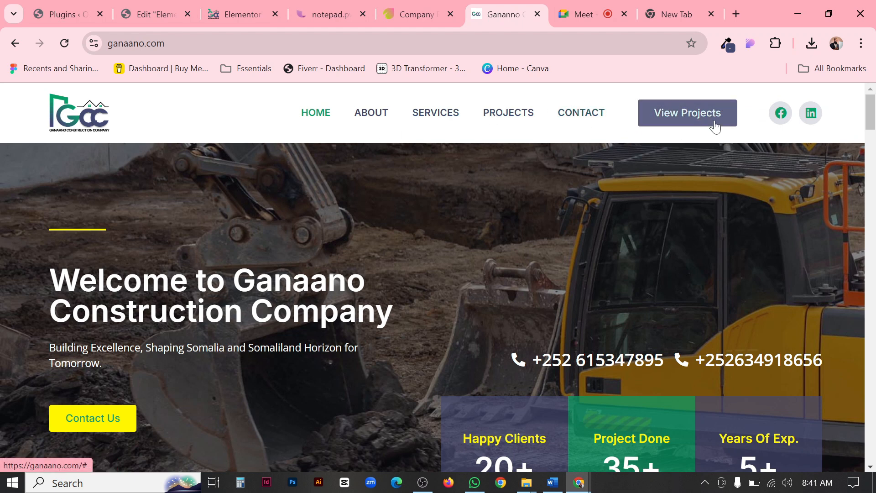
Set the Contact button's background to the global Secondary color, lower its opacity to about #44497136, and compare it with Ganaano's View Projects button.
{"action": "left_click", "coordinate": [160, 12]}
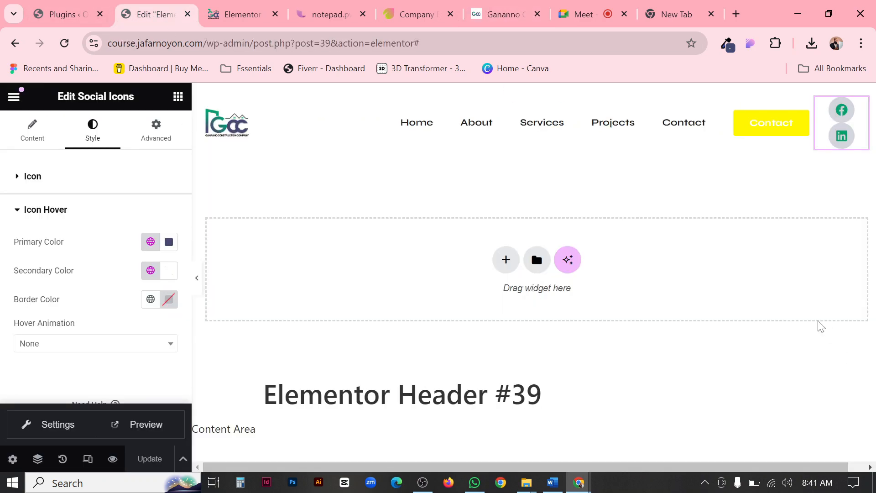
{"action": "left_click", "coordinate": [798, 129]}
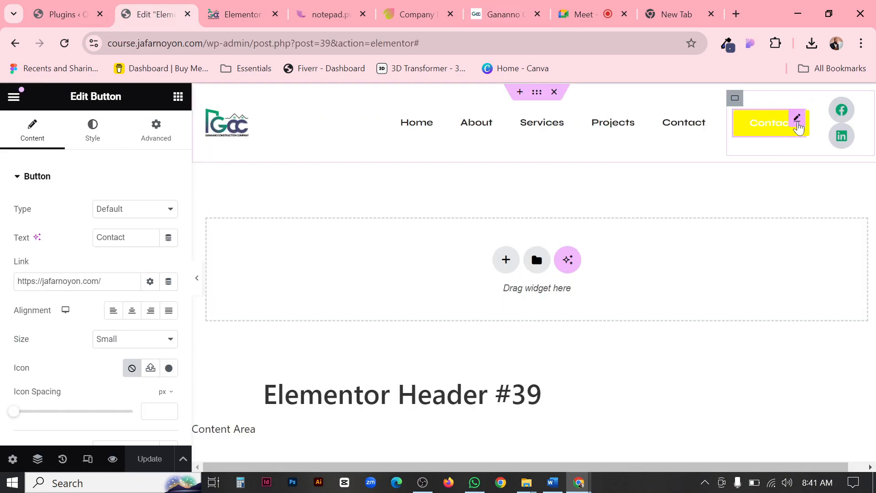
{"action": "left_click", "coordinate": [93, 133]}
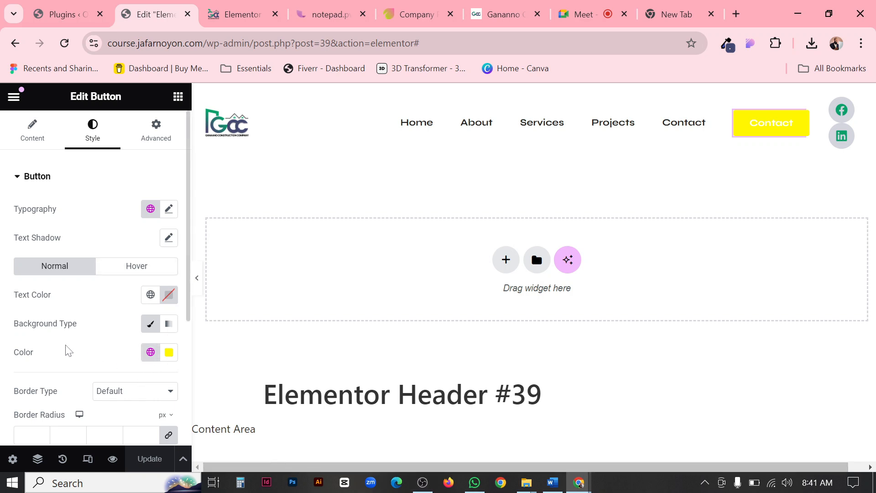
{"action": "left_click", "coordinate": [151, 353]}
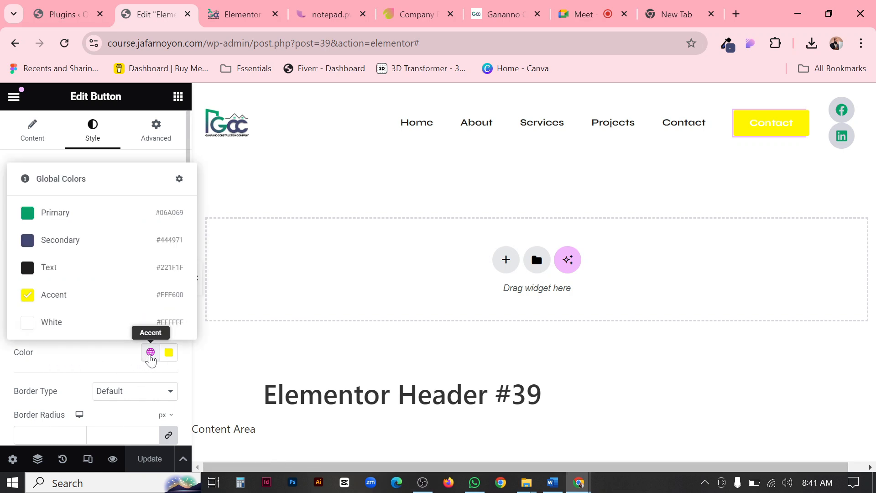
{"action": "left_click", "coordinate": [69, 246]}
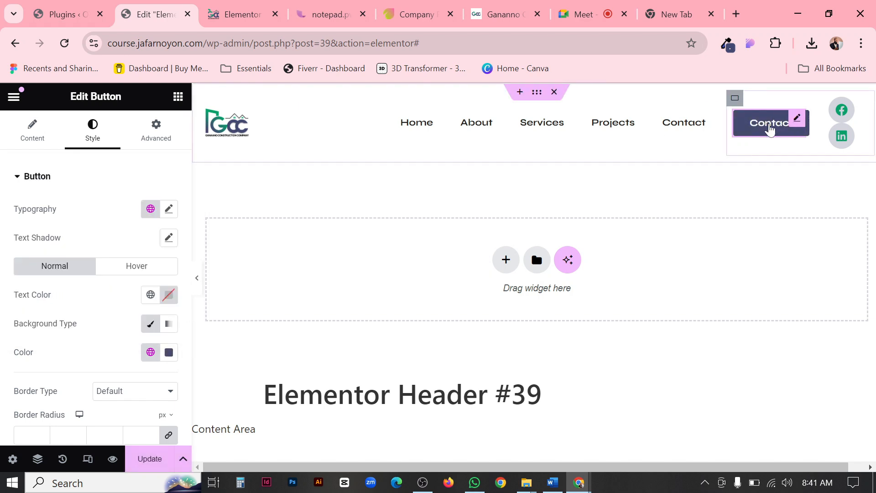
{"action": "left_click", "coordinate": [169, 353]}
{"action": "left_click_drag", "start_coordinate": [247, 301], "coordinate": [136, 301]}
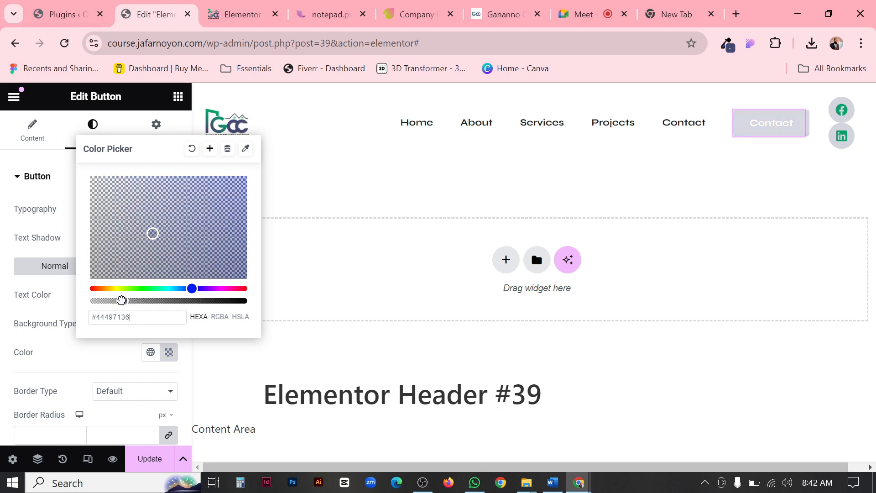
{"action": "left_click_drag", "start_coordinate": [121, 300], "coordinate": [120, 301]}
{"action": "left_click", "coordinate": [504, 15]}
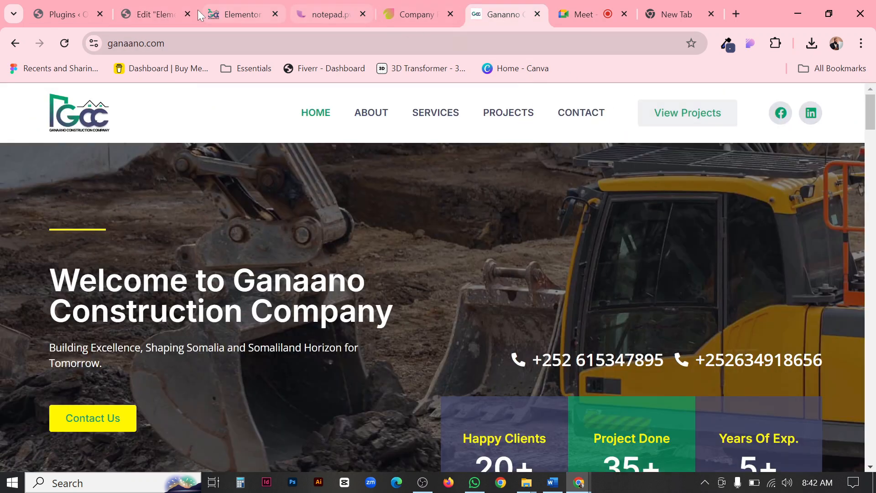
{"action": "left_click", "coordinate": [150, 15]}
{"action": "left_click", "coordinate": [47, 263]}
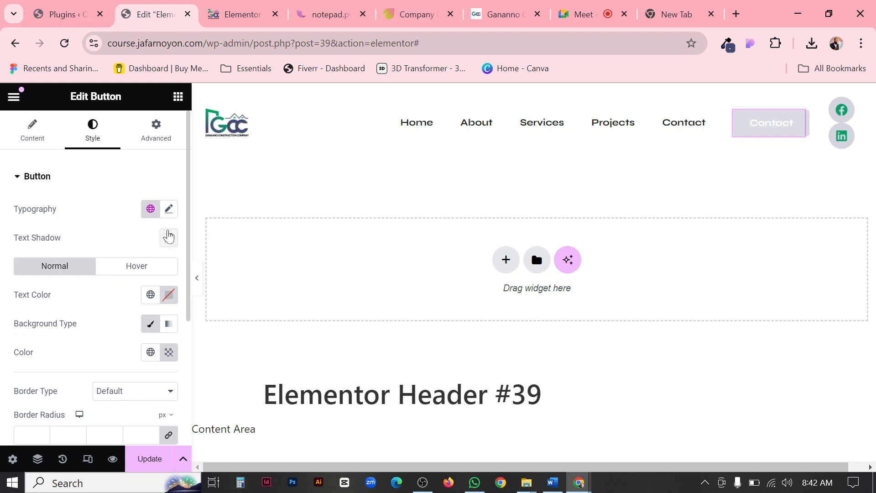
Try the Secondary global font on the Contact button and switch it back to Accent.
{"action": "left_click", "coordinate": [150, 209]}
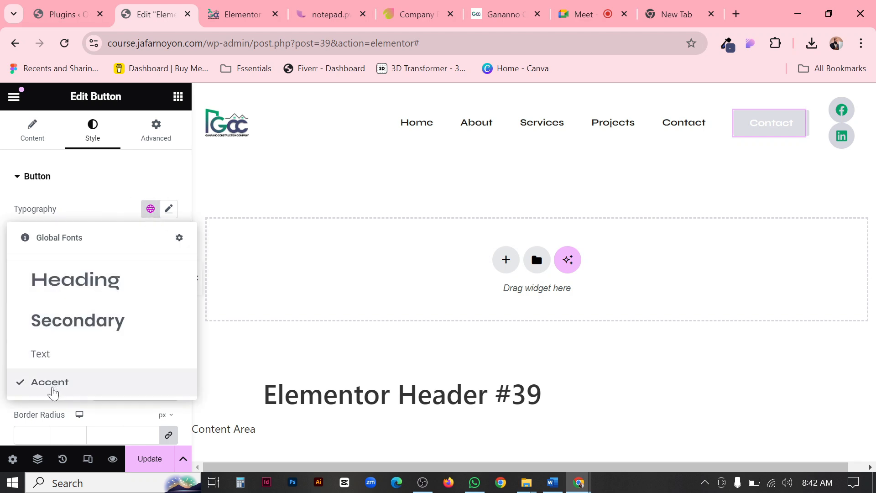
{"action": "left_click", "coordinate": [62, 327]}
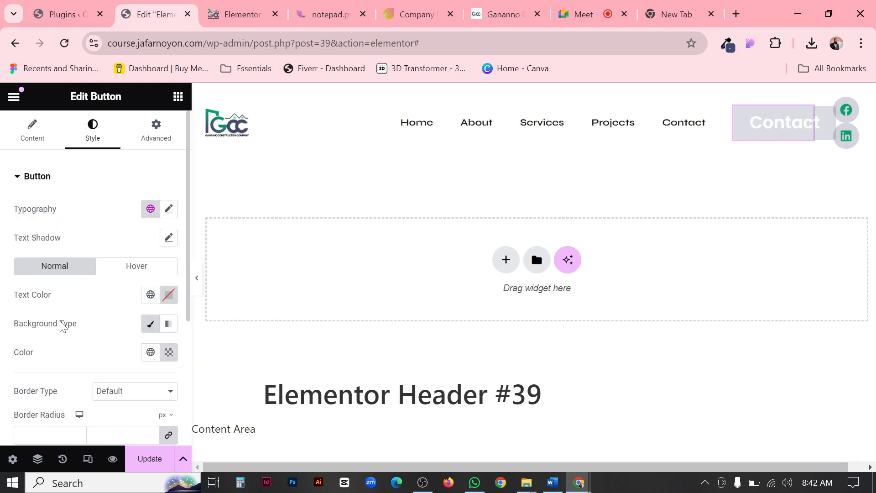
{"action": "left_click", "coordinate": [151, 210]}
{"action": "left_click", "coordinate": [53, 386]}
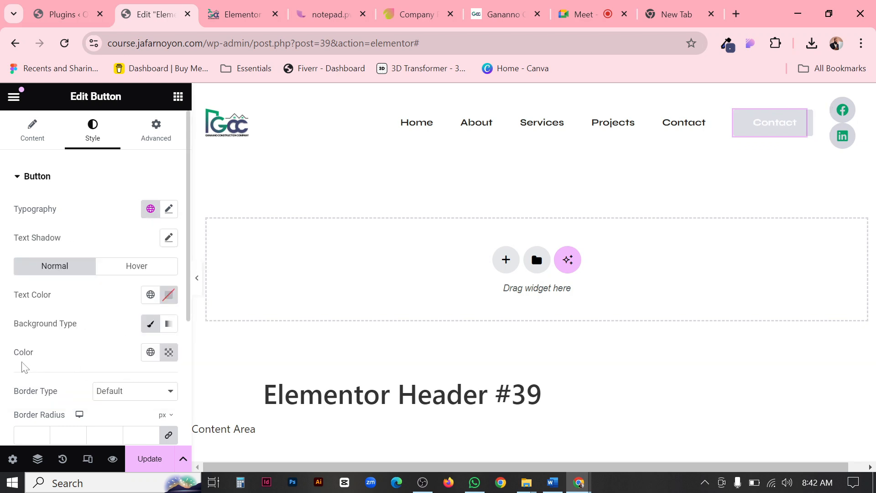
Set the Contact button's text color to the global Primary and compare the full-width header with the Ganaano site.
{"action": "left_click_drag", "start_coordinate": [23, 301], "coordinate": [70, 301]}
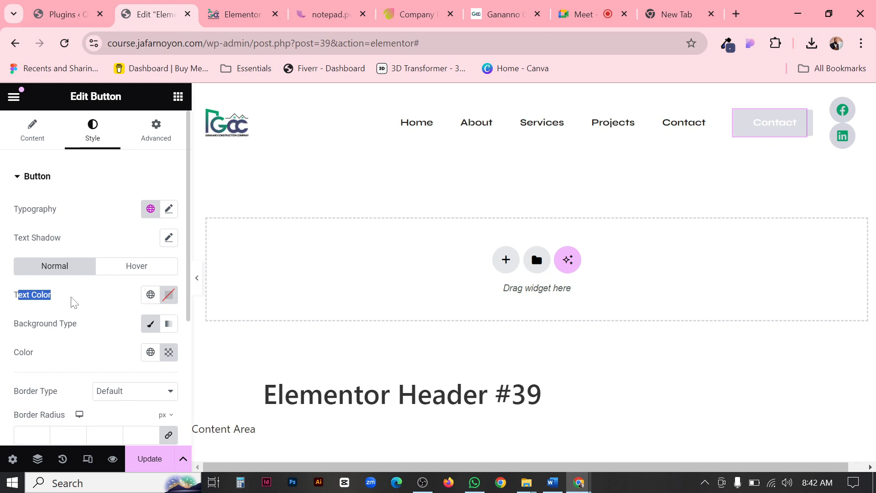
{"action": "left_click", "coordinate": [151, 295]}
{"action": "left_click", "coordinate": [76, 159]}
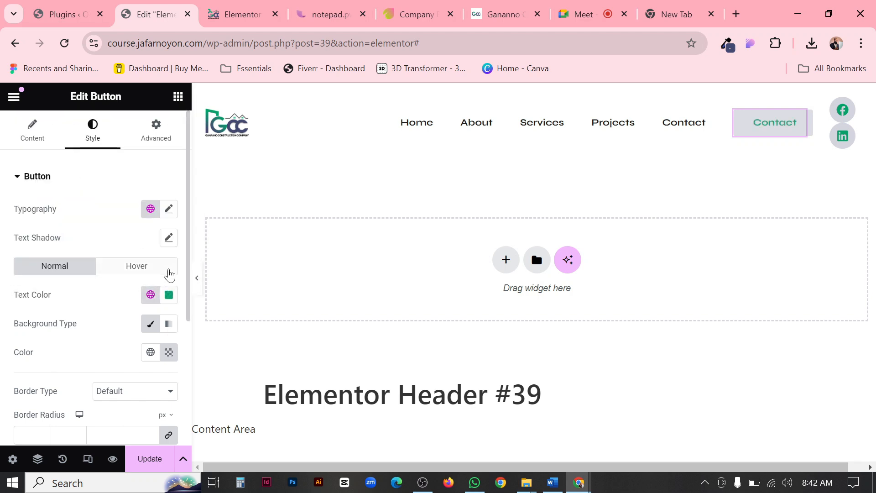
{"action": "left_click", "coordinate": [198, 278]}
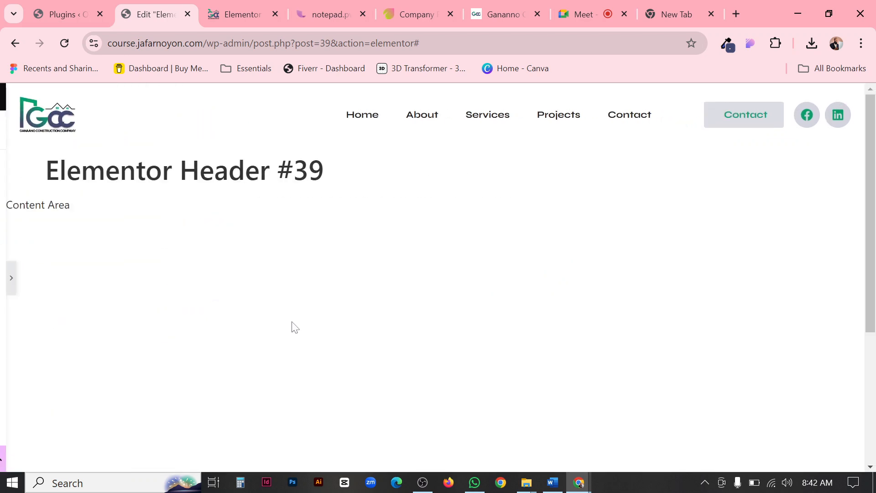
{"action": "left_click", "coordinate": [5, 278]}
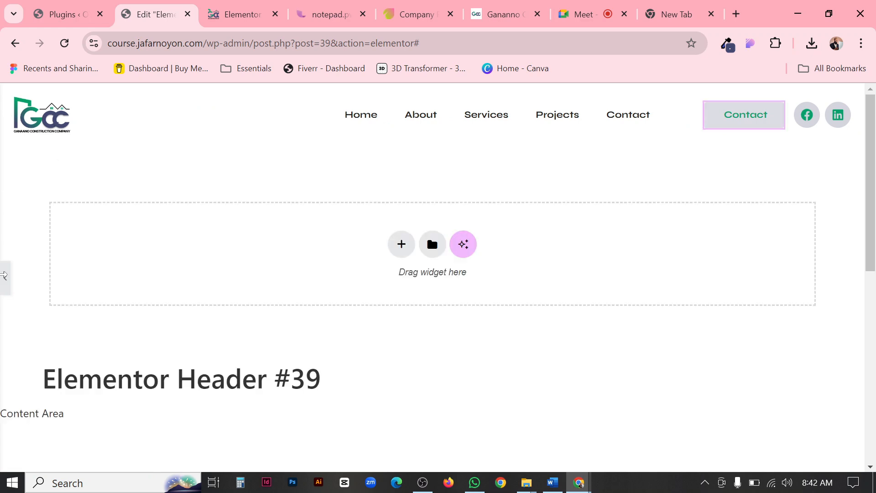
{"action": "left_click", "coordinate": [501, 13]}
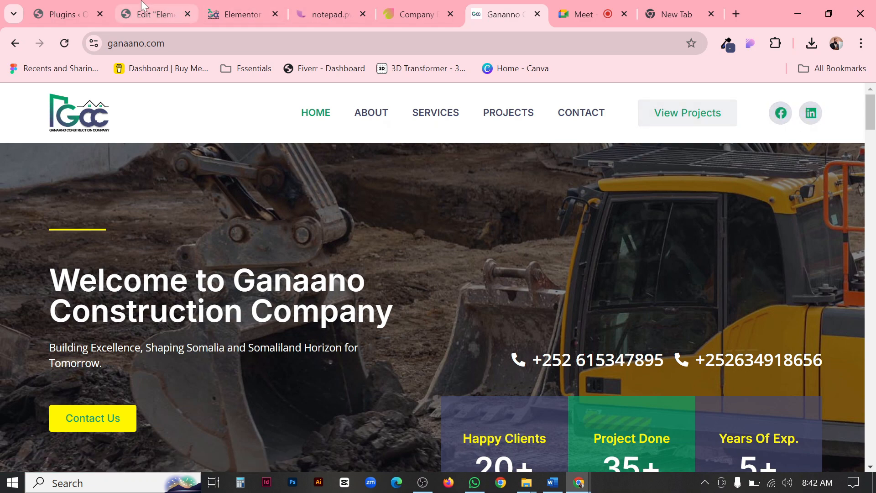
{"action": "left_click", "coordinate": [150, 14]}
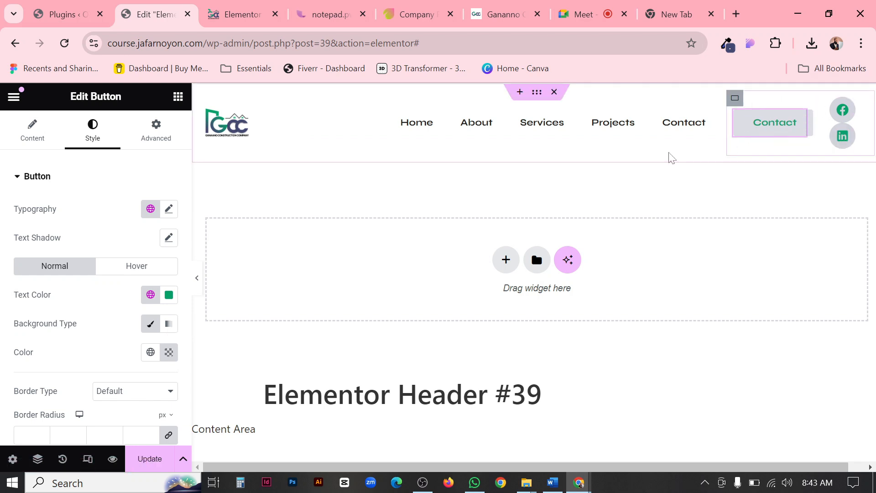
Set the Contact button's hover text color to White and hover background to Secondary, and check the effect against Ganaano and in the full-width header.
{"action": "left_click", "coordinate": [136, 267]}
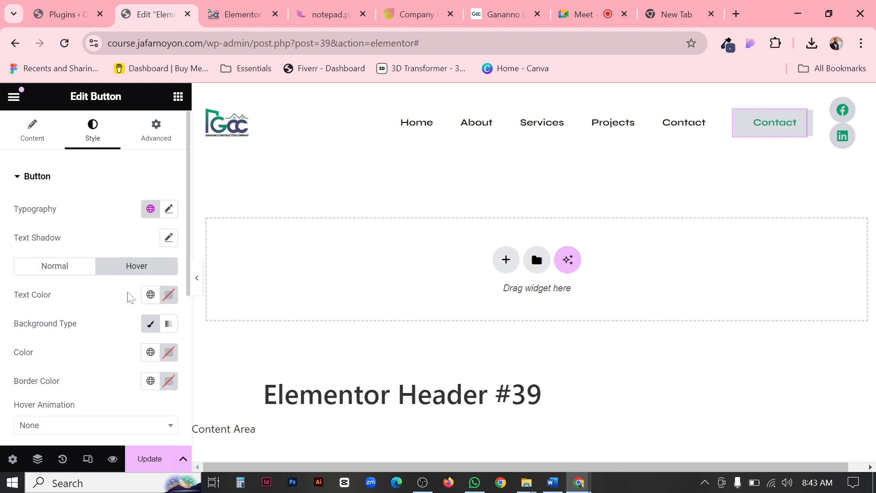
{"action": "left_click", "coordinate": [150, 294]}
{"action": "left_click", "coordinate": [56, 274]}
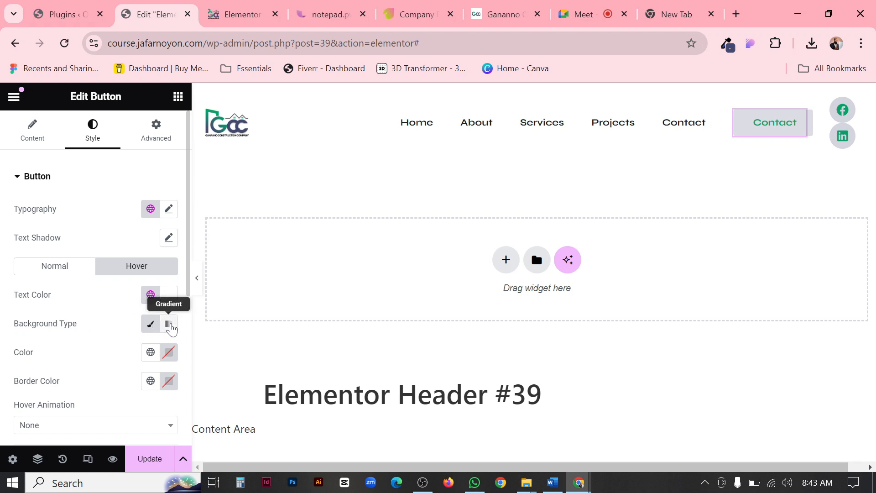
{"action": "left_click", "coordinate": [150, 356]}
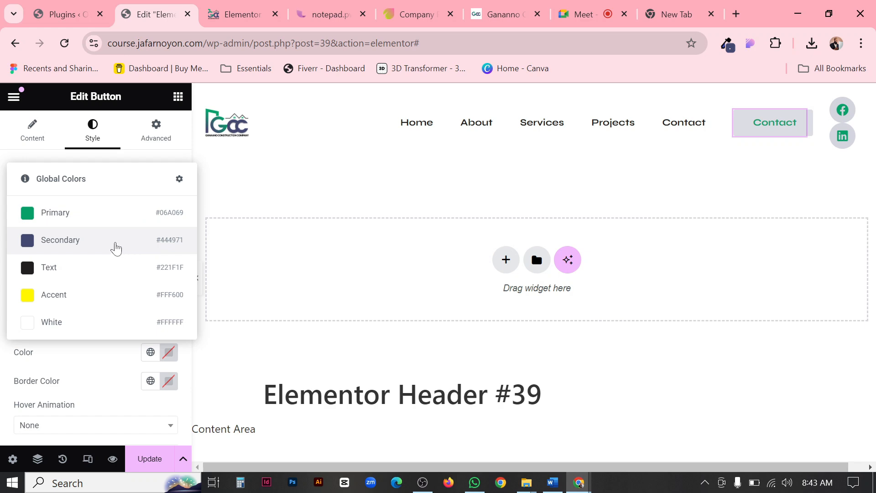
{"action": "left_click", "coordinate": [67, 241]}
{"action": "left_click", "coordinate": [499, 6]}
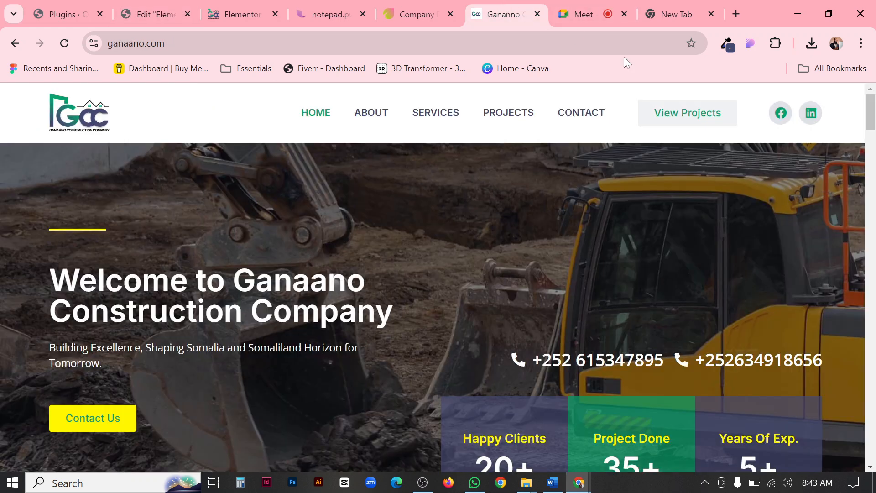
{"action": "left_click", "coordinate": [132, 15]}
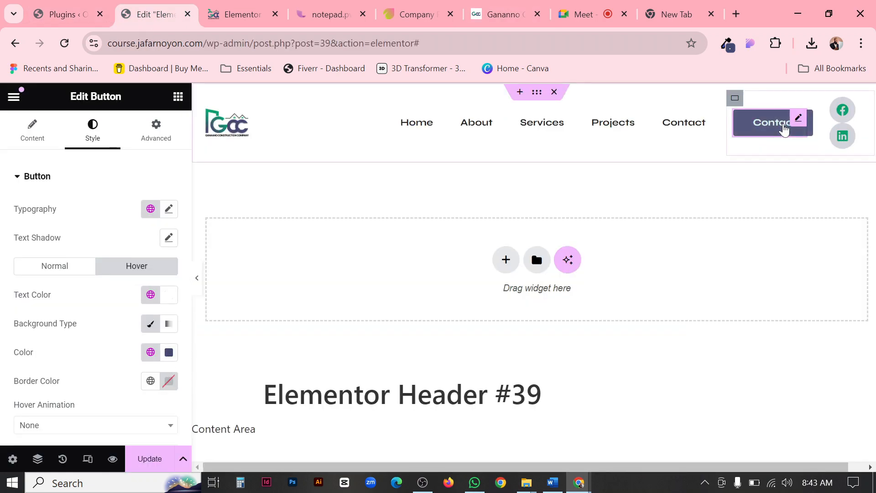
{"action": "left_click", "coordinate": [194, 280]}
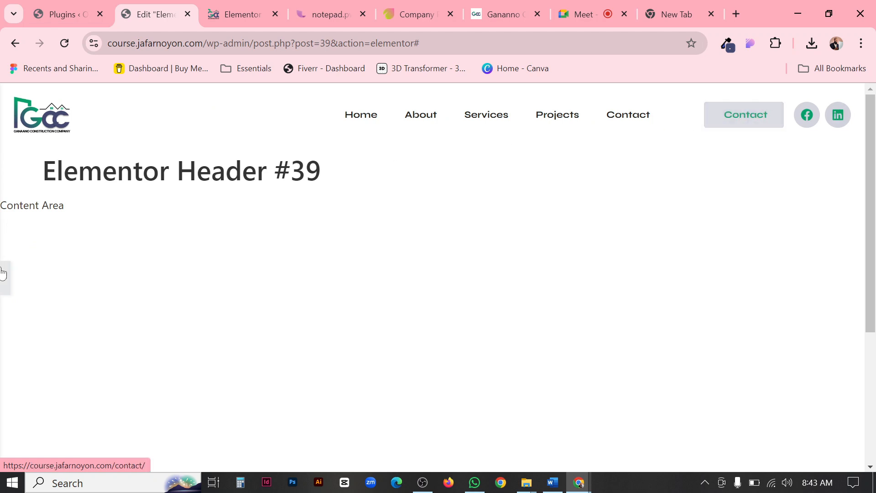
Save the header update and test the LinkedIn icon's hover effect and company profile link on the preview page.
{"action": "left_click", "coordinate": [5, 286]}
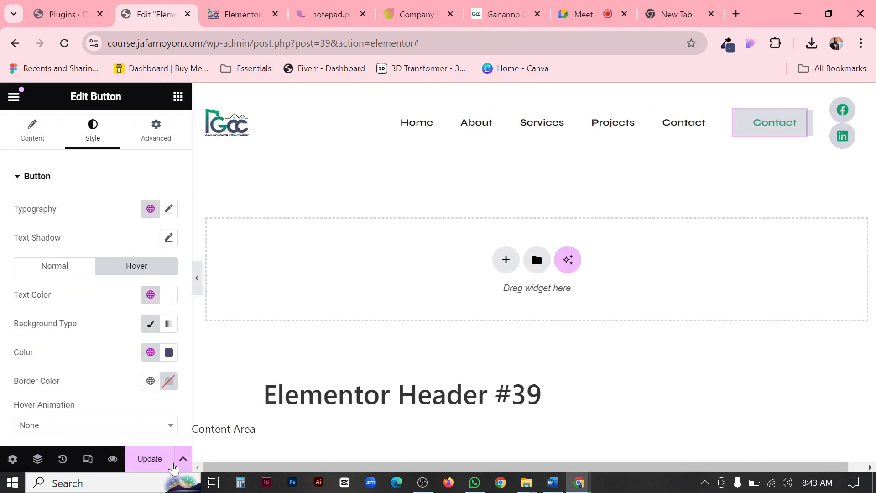
{"action": "left_click", "coordinate": [155, 459]}
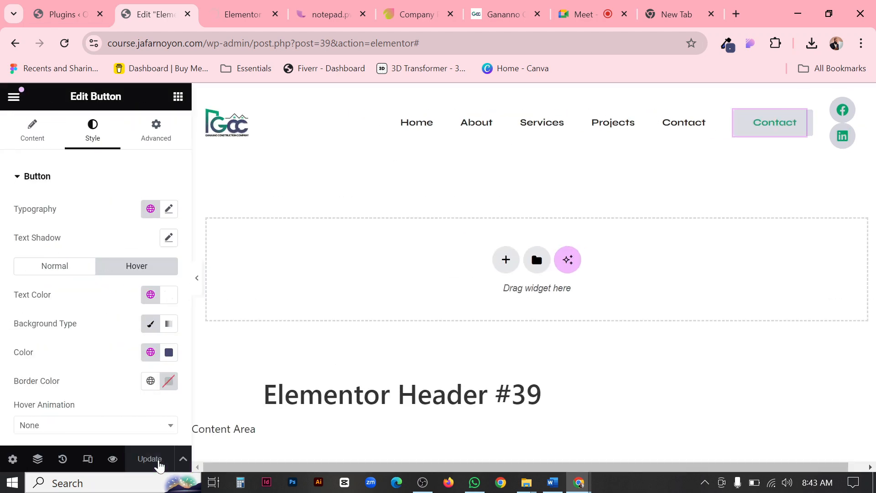
{"action": "left_click", "coordinate": [233, 20]}
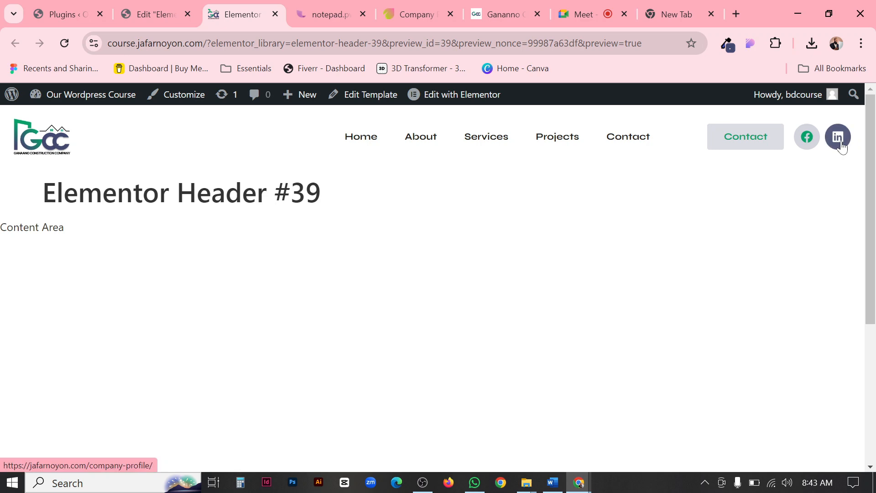
{"action": "left_click", "coordinate": [451, 15]}
{"action": "left_click", "coordinate": [838, 139]}
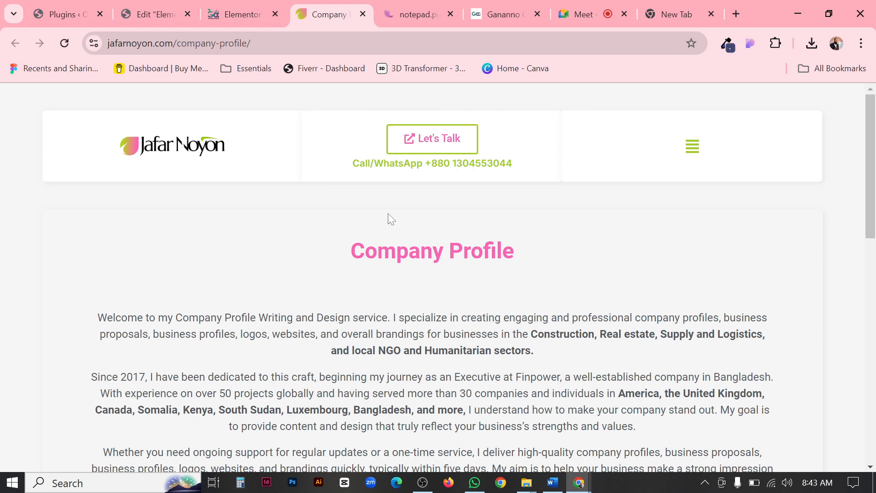
{"action": "scroll", "coordinate": [393, 228], "scroll_direction": "down", "scroll_amount": 10}
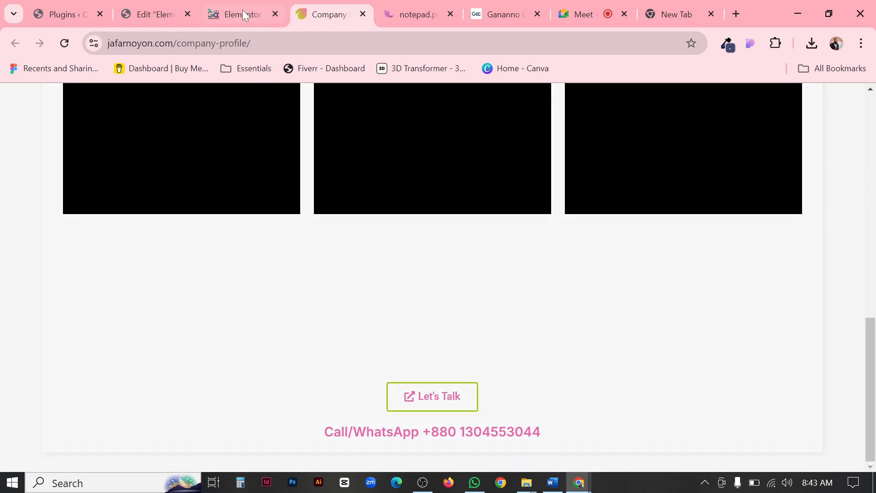
{"action": "left_click", "coordinate": [242, 11]}
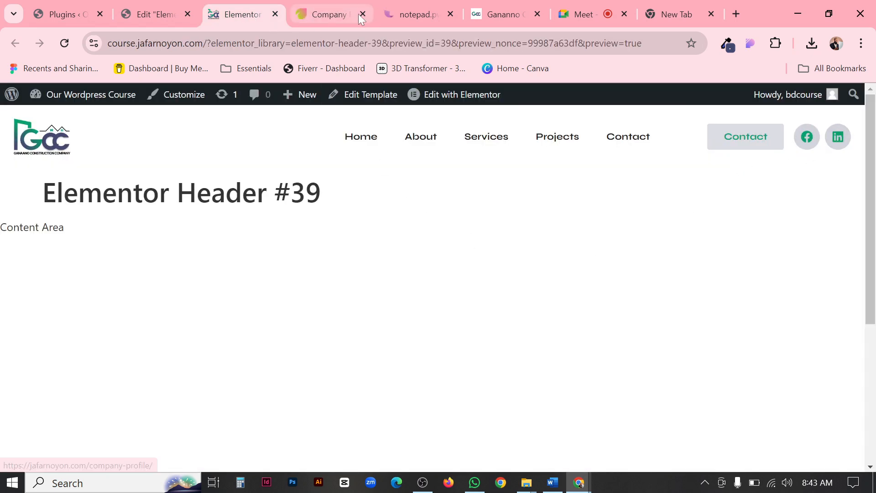
Test the Contact button's link from the preview, close the opened pages and return to the header editor.
{"action": "left_click", "coordinate": [735, 147]}
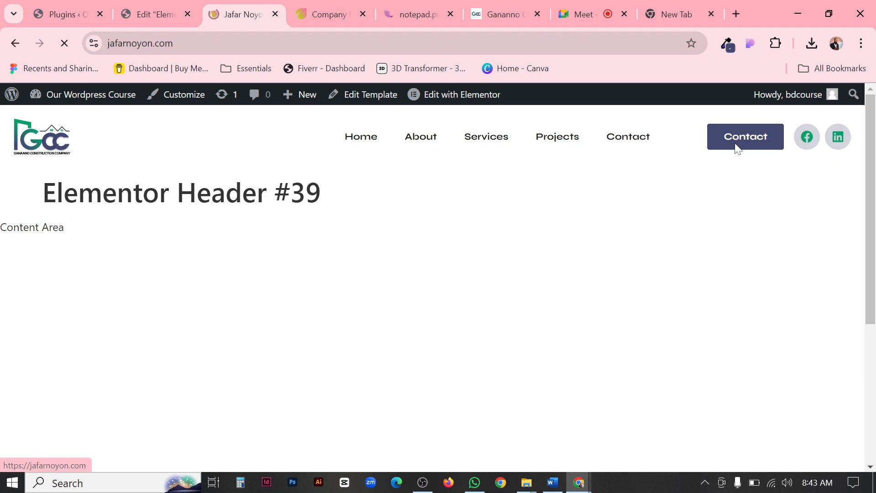
{"action": "scroll", "coordinate": [256, 226], "scroll_direction": "down", "scroll_amount": 7}
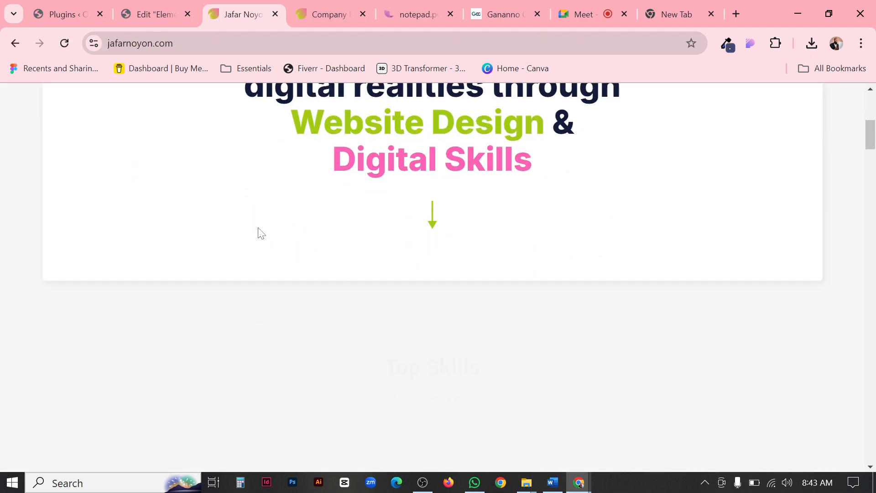
{"action": "scroll", "coordinate": [258, 233], "scroll_direction": "up", "scroll_amount": 7}
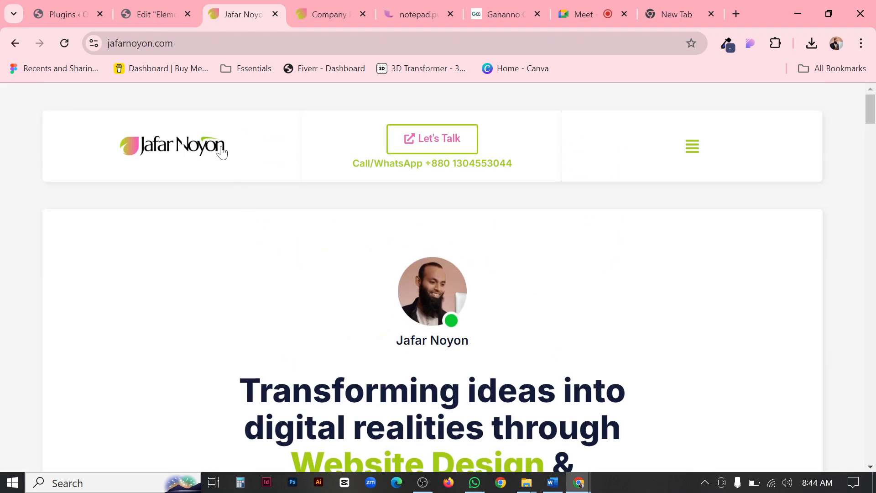
{"action": "left_click", "coordinate": [274, 17]}
{"action": "left_click", "coordinate": [274, 18]}
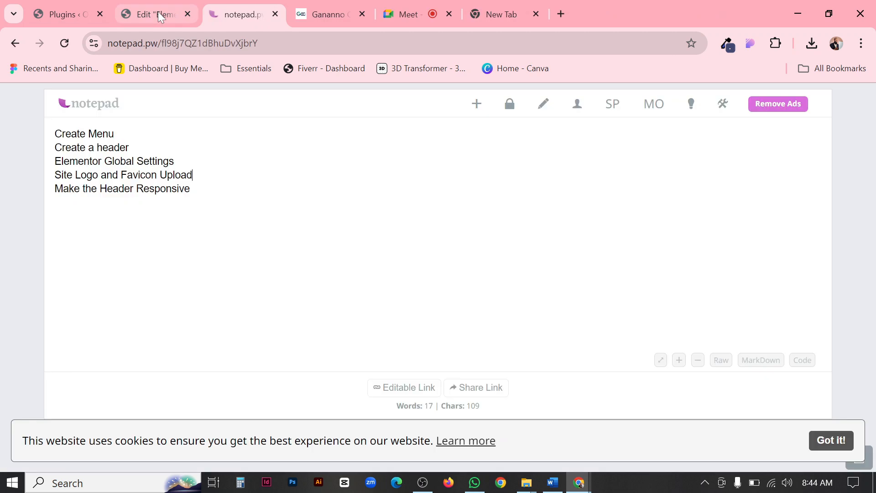
{"action": "left_click", "coordinate": [158, 12]}
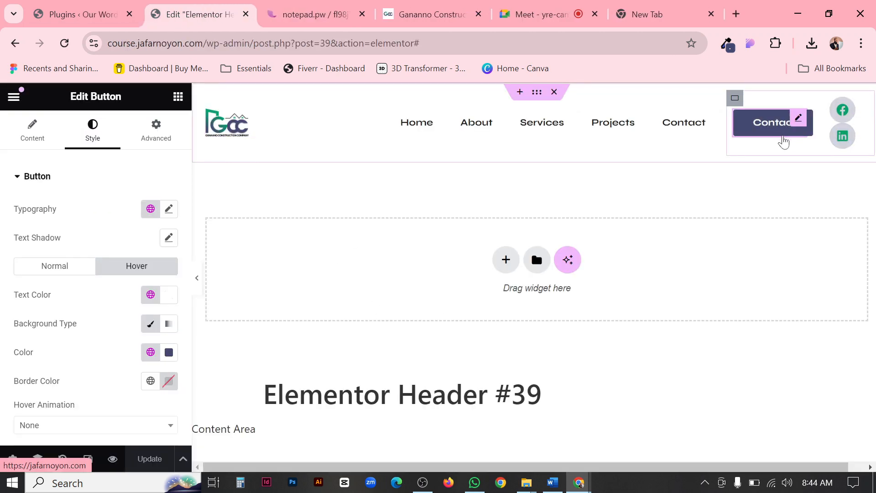
Compare the header with the Ganaano site, select the main header container and check the editor in a reduced window.
{"action": "left_click", "coordinate": [422, 9]}
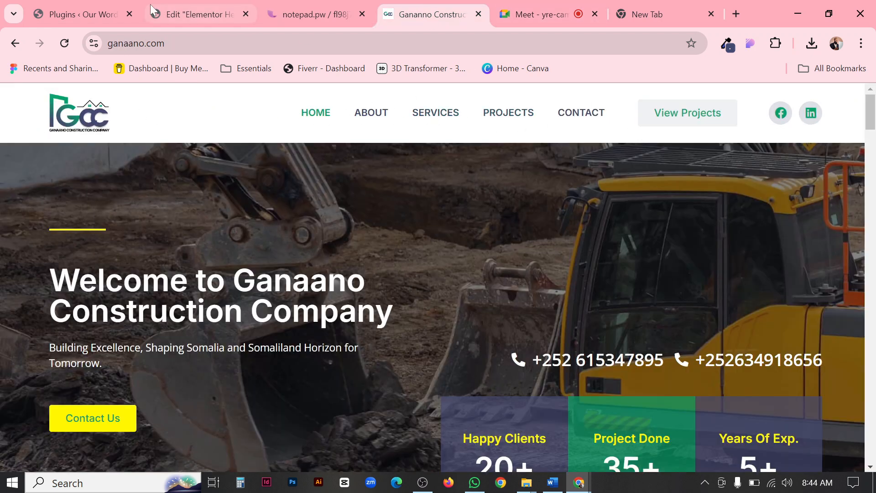
{"action": "left_click", "coordinate": [180, 7]}
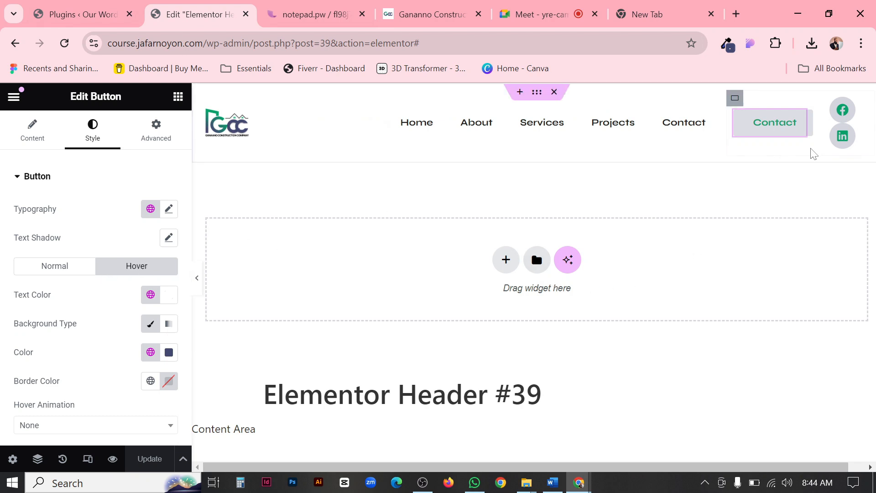
{"action": "left_click", "coordinate": [539, 95]}
{"action": "left_click", "coordinate": [828, 14]}
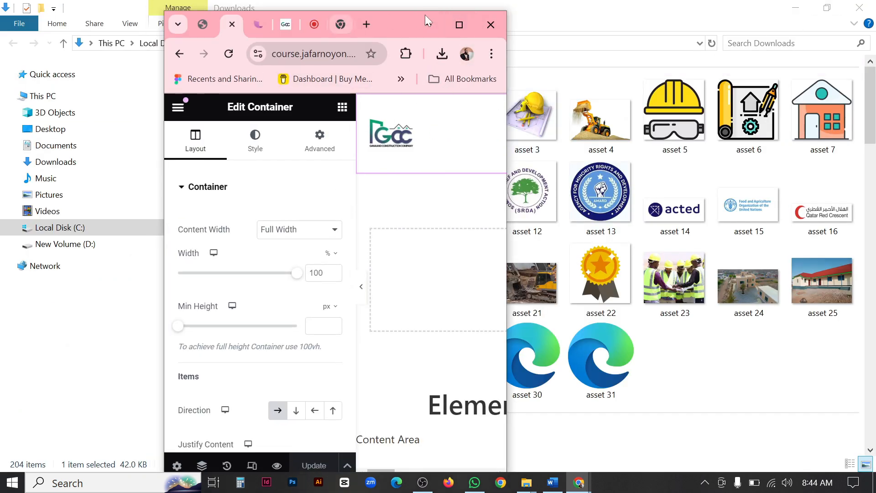
{"action": "left_click", "coordinate": [458, 24]}
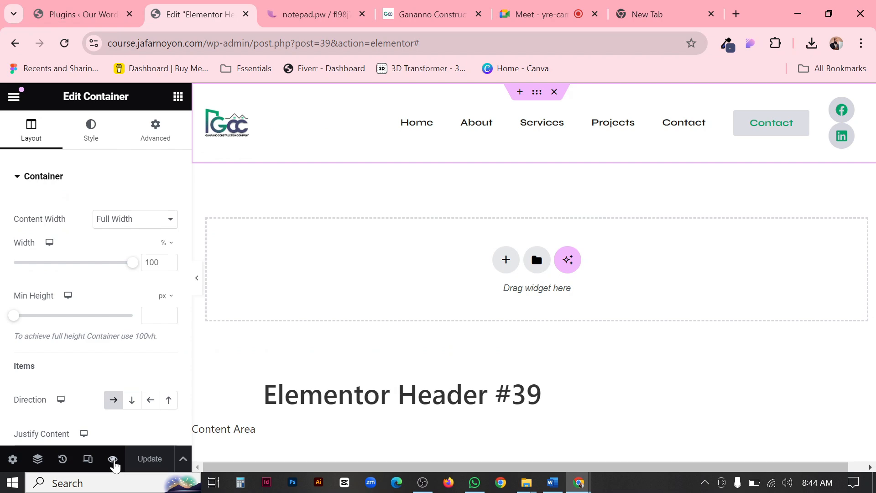
Preview the header in a narrow browser window, expand and collapse its mobile menu, and restore the full-size view.
{"action": "left_click", "coordinate": [114, 463]}
{"action": "left_click", "coordinate": [153, 424]}
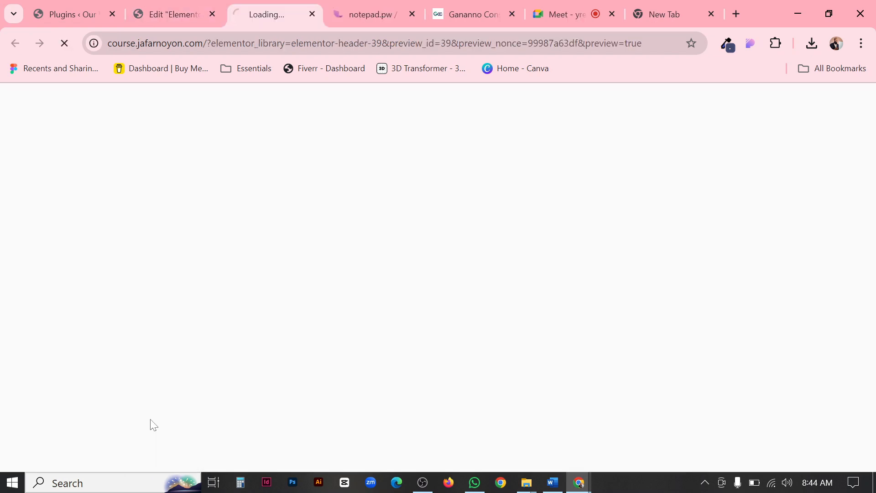
{"action": "left_click", "coordinate": [831, 14]}
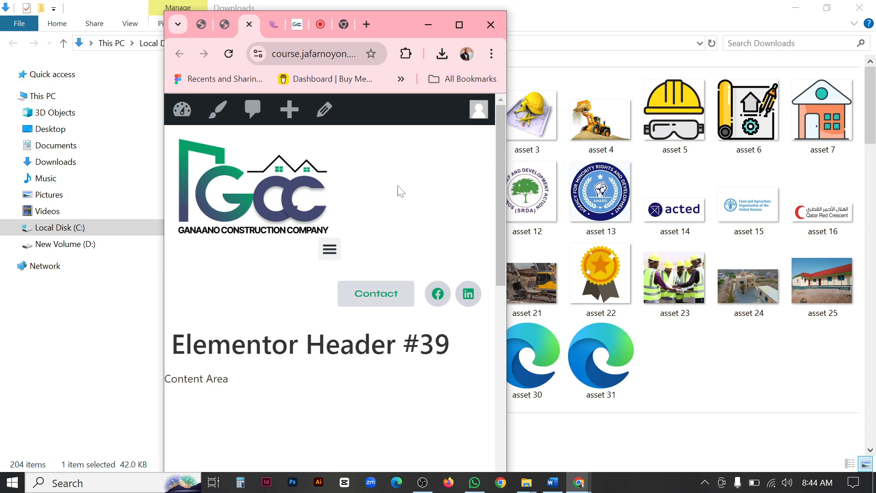
{"action": "scroll", "coordinate": [254, 246], "scroll_direction": "down", "scroll_amount": 3}
{"action": "scroll", "coordinate": [274, 205], "scroll_direction": "up", "scroll_amount": 3}
{"action": "left_click", "coordinate": [330, 251]}
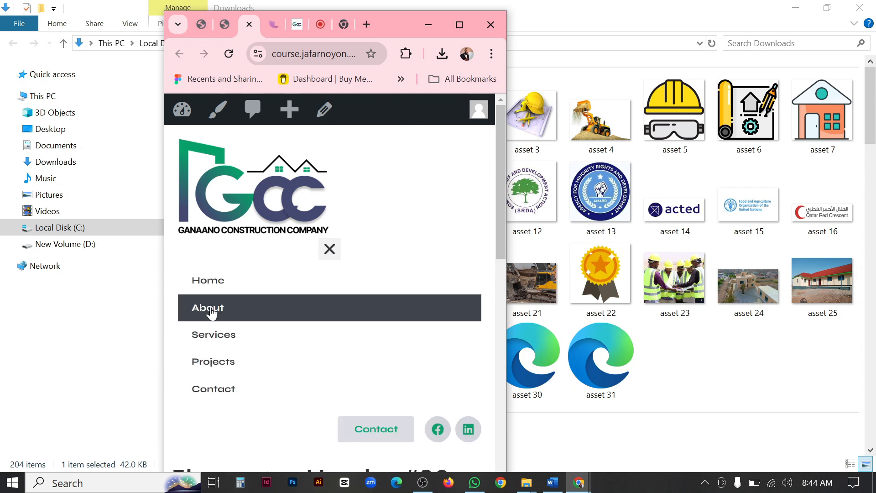
{"action": "left_click", "coordinate": [330, 249]}
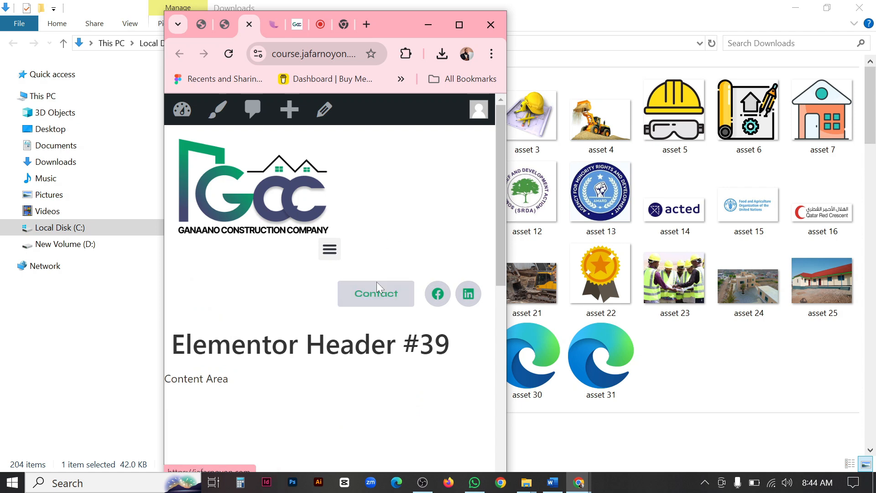
{"action": "left_click", "coordinate": [458, 26]}
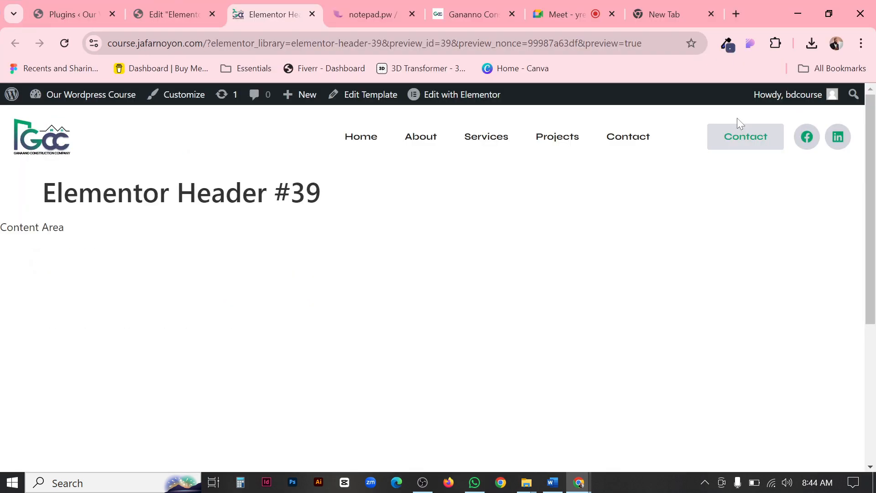
Set the WordPress Menu widget's normal text color to the global Secondary, using Ganaano's menu as reference.
{"action": "left_click", "coordinate": [173, 15]}
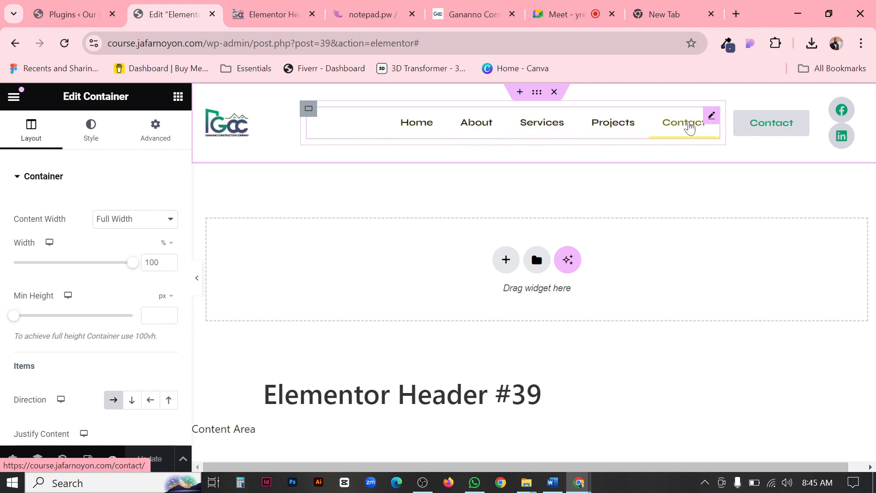
{"action": "left_click", "coordinate": [711, 116]}
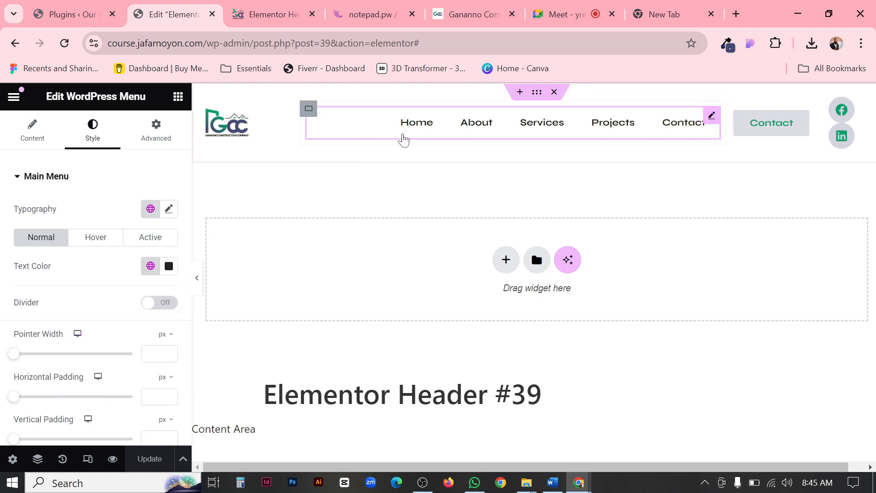
{"action": "left_click", "coordinate": [458, 12]}
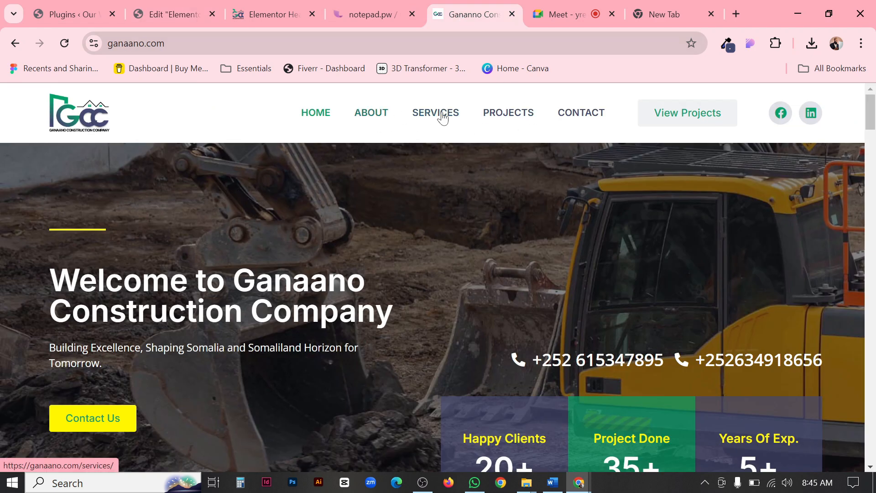
{"action": "left_click", "coordinate": [191, 15]}
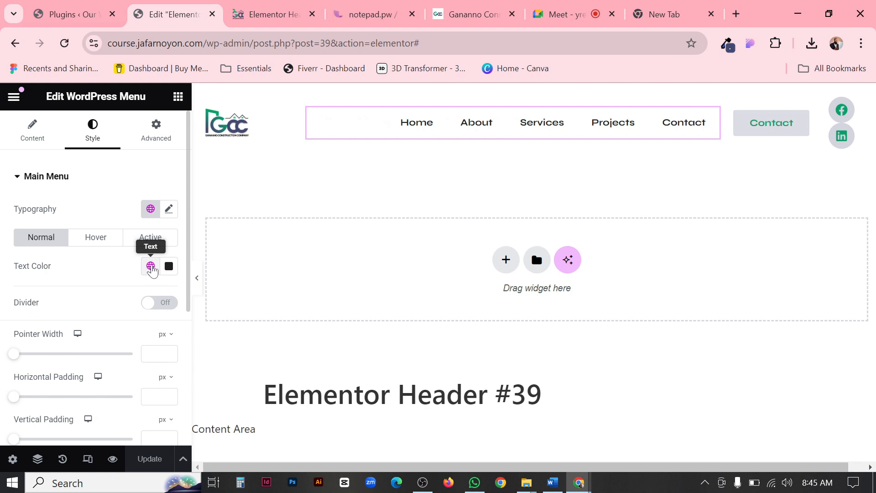
{"action": "left_click", "coordinate": [151, 266]}
{"action": "left_click", "coordinate": [65, 360]}
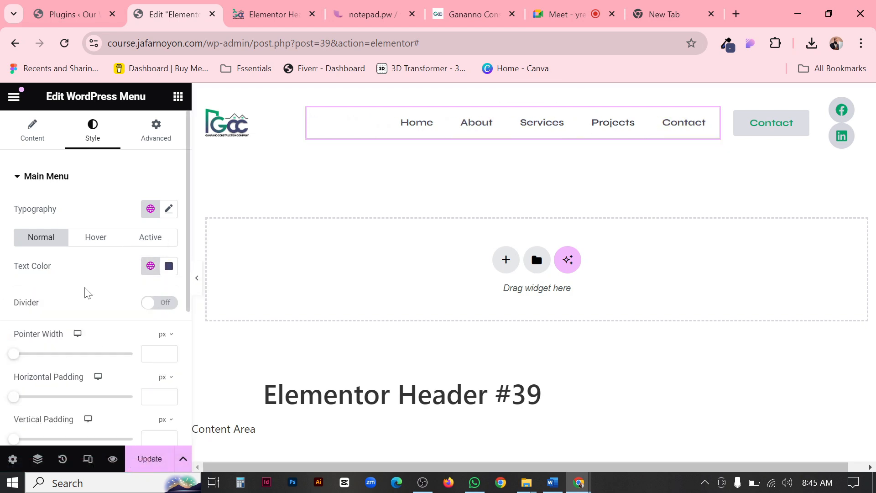
Set the main menu's hover text color to the global Primary and compare it with Ganaano's menu.
{"action": "left_click", "coordinate": [91, 245]}
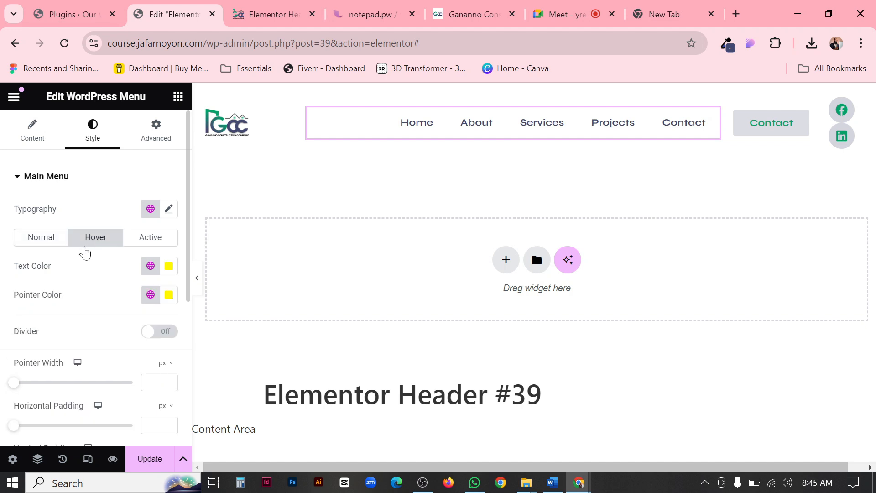
{"action": "left_click", "coordinate": [150, 266]}
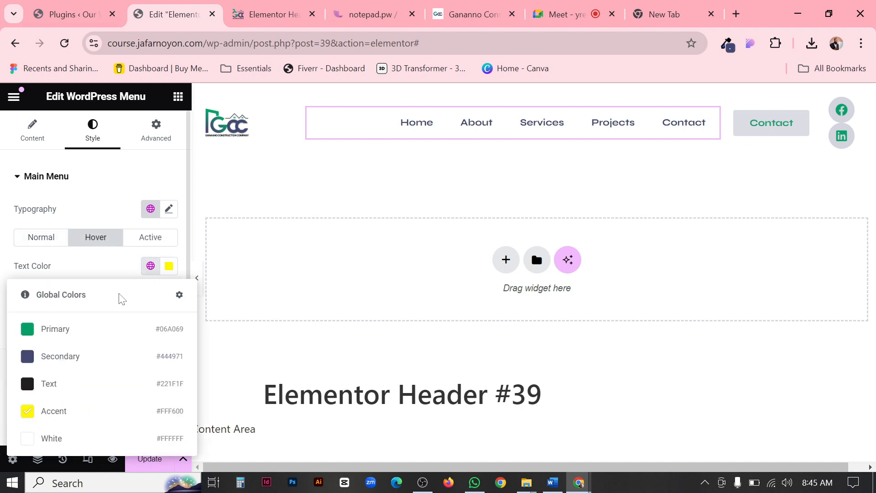
{"action": "left_click", "coordinate": [51, 334]}
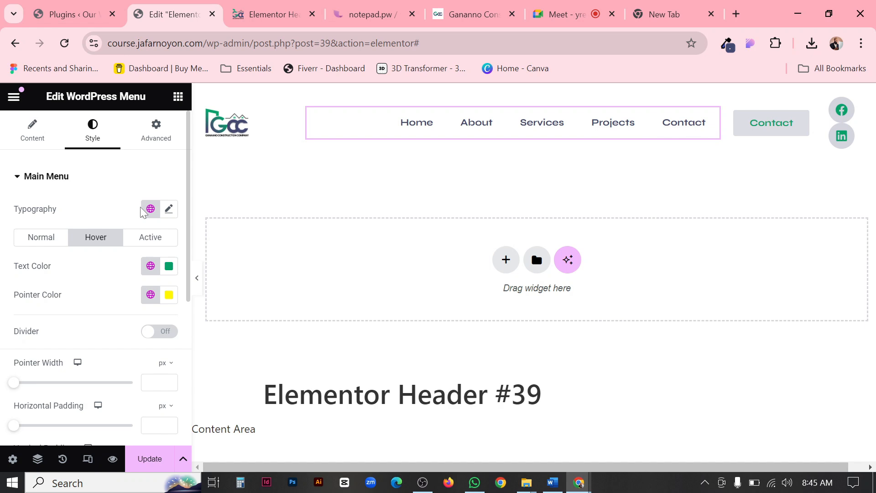
{"action": "left_click", "coordinate": [453, 8]}
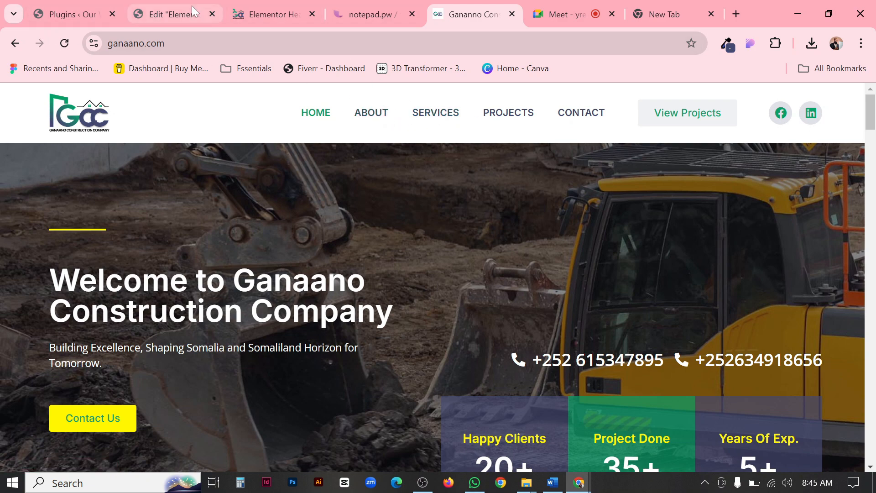
{"action": "left_click", "coordinate": [173, 14]}
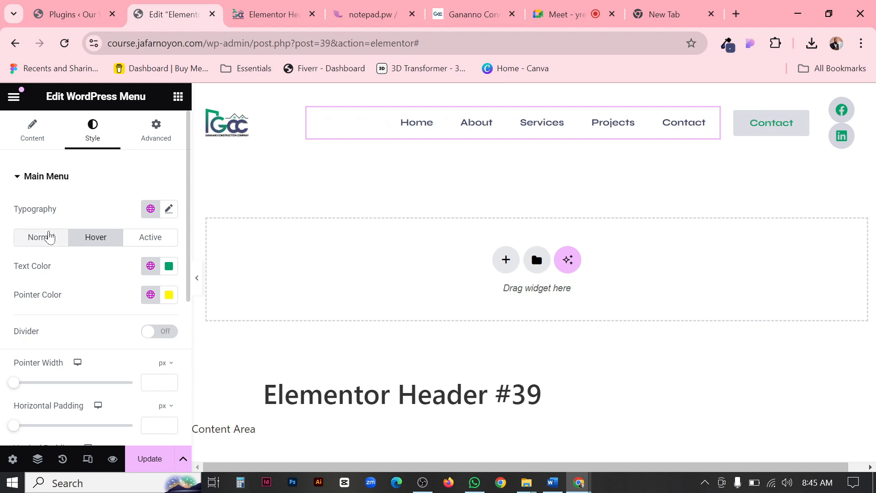
Examine the WordPress Menu widget's content settings, from layout and pointer to mobile dropdown, and the Home item's hover effect.
{"action": "left_click", "coordinate": [31, 141]}
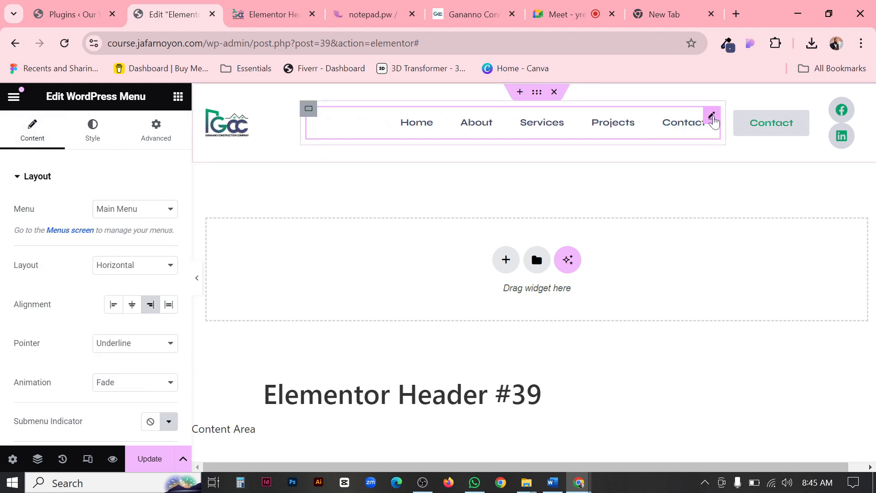
{"action": "left_click_drag", "start_coordinate": [76, 96], "coordinate": [165, 92]}
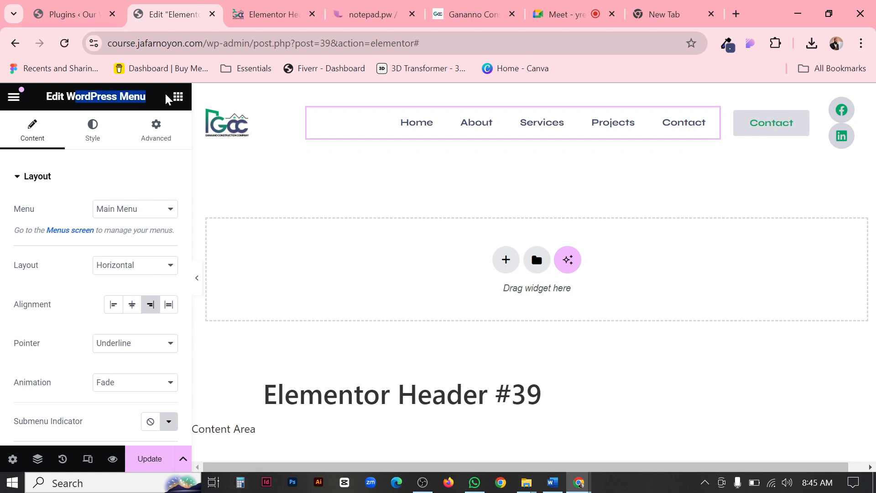
{"action": "scroll", "coordinate": [111, 274], "scroll_direction": "down", "scroll_amount": 2}
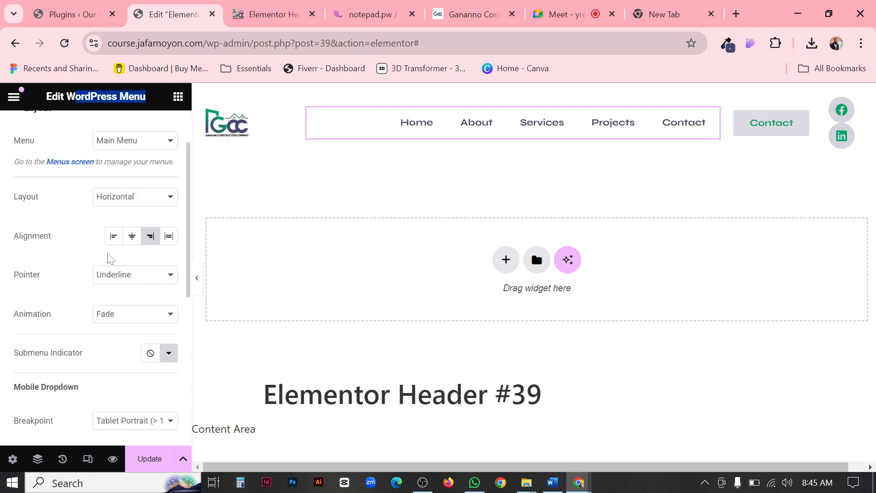
{"action": "scroll", "coordinate": [27, 170], "scroll_direction": "up", "scroll_amount": 2}
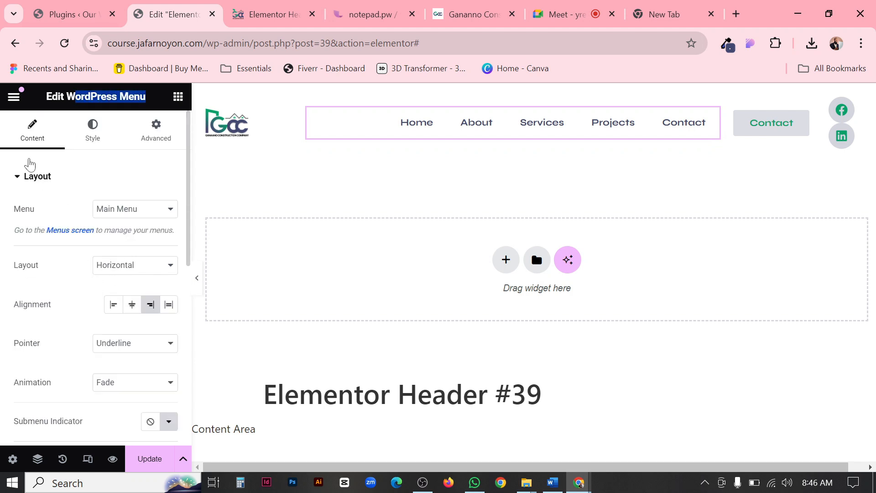
{"action": "scroll", "coordinate": [23, 273], "scroll_direction": "down", "scroll_amount": 2}
{"action": "scroll", "coordinate": [20, 201], "scroll_direction": "up", "scroll_amount": 2}
{"action": "scroll", "coordinate": [39, 195], "scroll_direction": "down", "scroll_amount": 2}
{"action": "scroll", "coordinate": [37, 192], "scroll_direction": "up", "scroll_amount": 2}
{"action": "scroll", "coordinate": [43, 214], "scroll_direction": "down", "scroll_amount": 2}
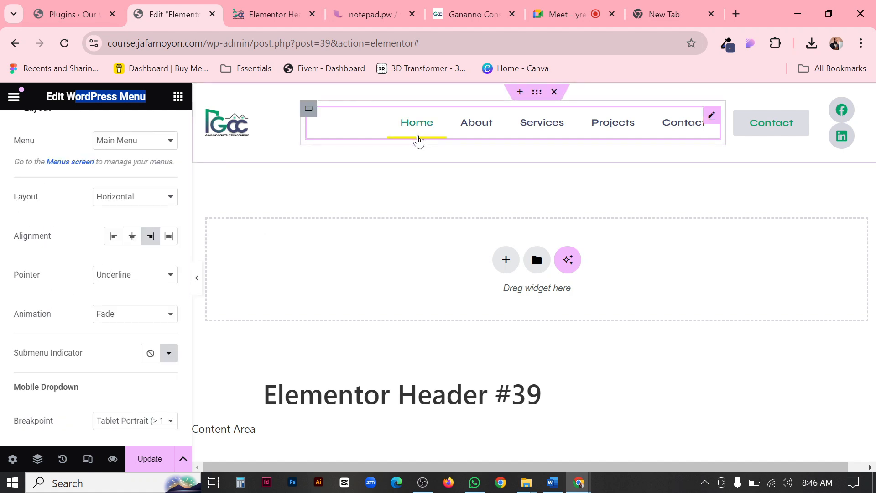
Try the Background, Framed and Overline pointer styles on the WordPress Menu and check their hover effects.
{"action": "left_click", "coordinate": [120, 276]}
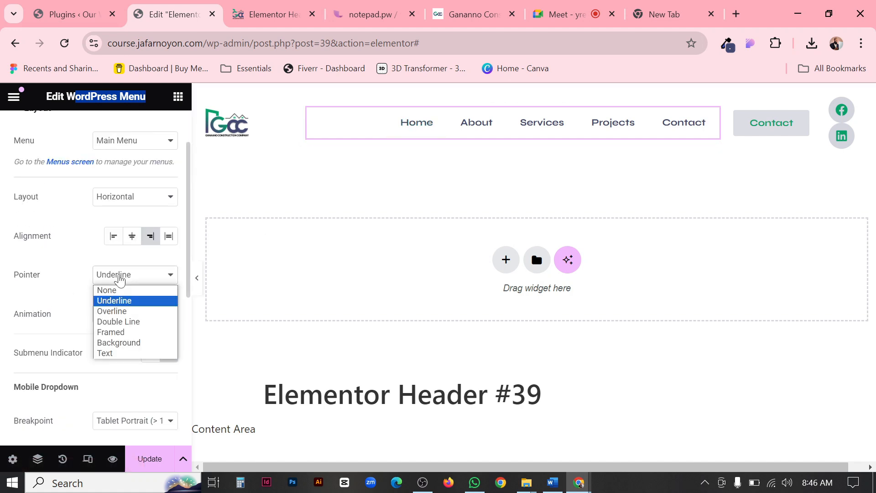
{"action": "left_click", "coordinate": [115, 342]}
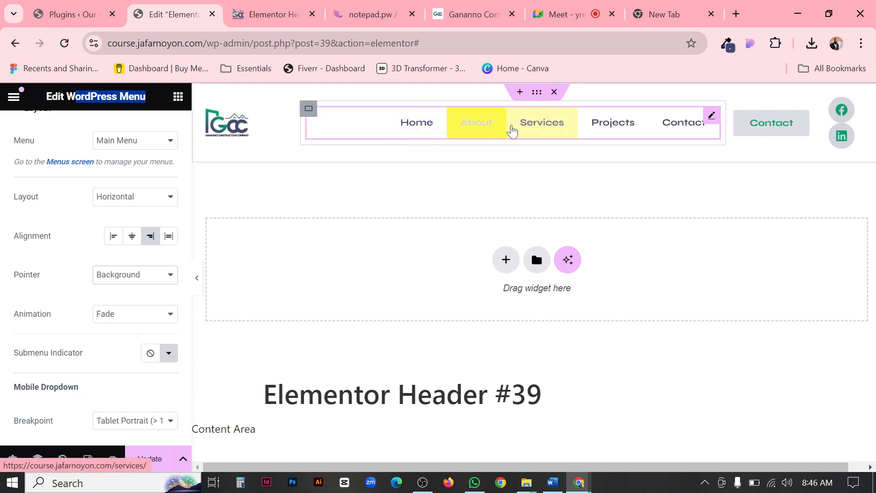
{"action": "left_click", "coordinate": [114, 278]}
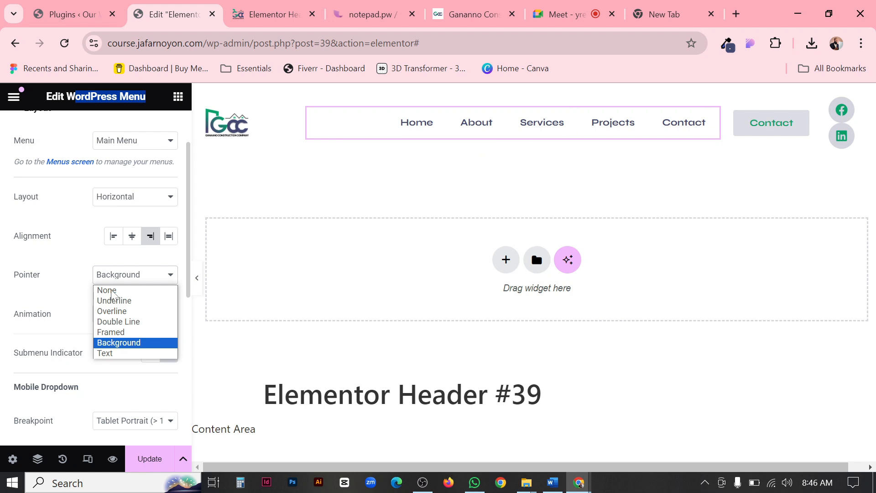
{"action": "left_click", "coordinate": [110, 331]}
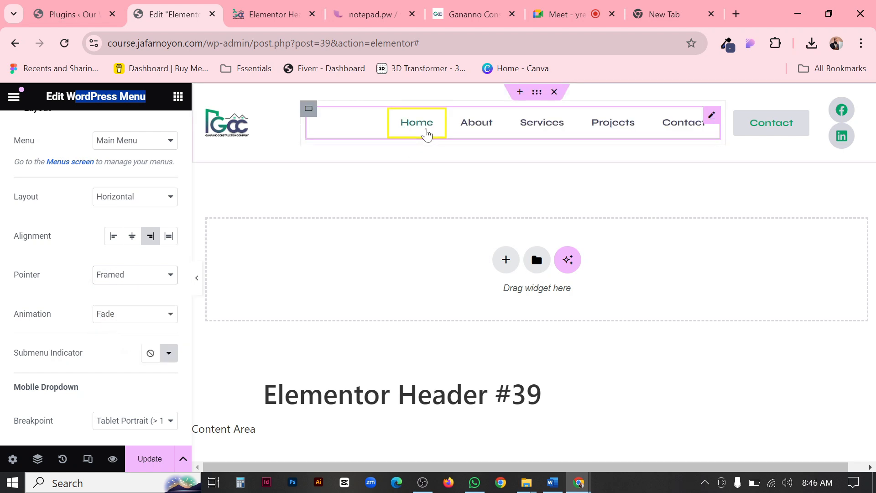
{"action": "left_click", "coordinate": [114, 277]}
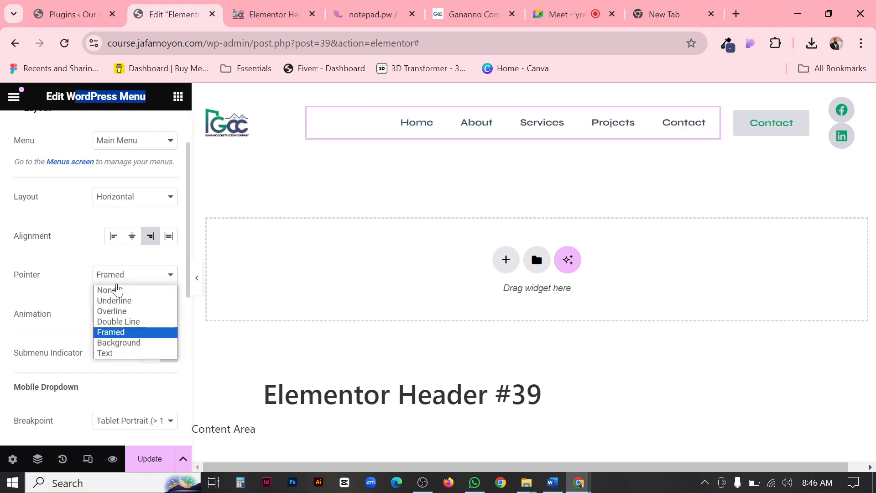
{"action": "left_click", "coordinate": [99, 314]}
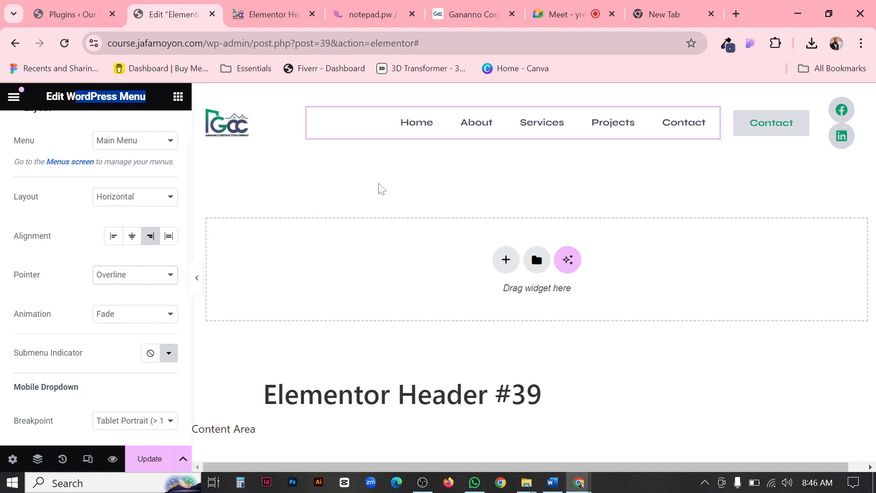
Set the menu's pointer to None and its mobile dropdown breakpoint to Mobile Portrait (> 767px).
{"action": "left_click", "coordinate": [170, 270]}
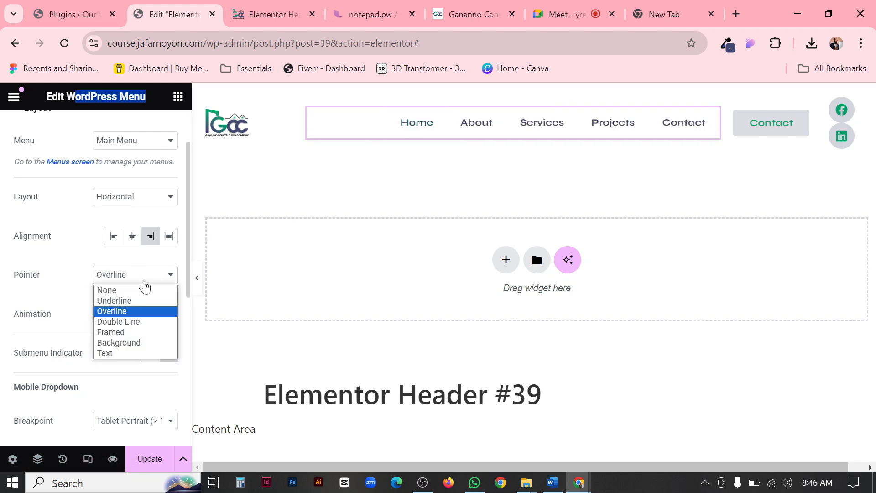
{"action": "left_click", "coordinate": [144, 289]}
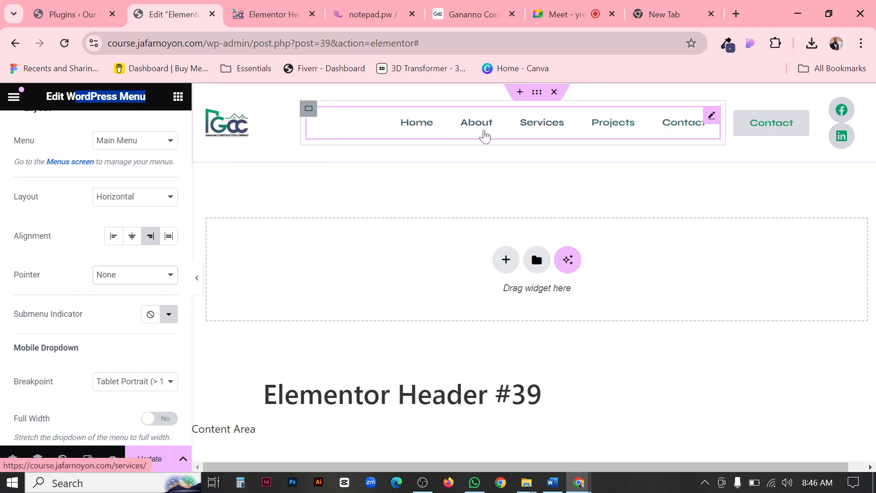
{"action": "scroll", "coordinate": [166, 322], "scroll_direction": "down", "scroll_amount": 3}
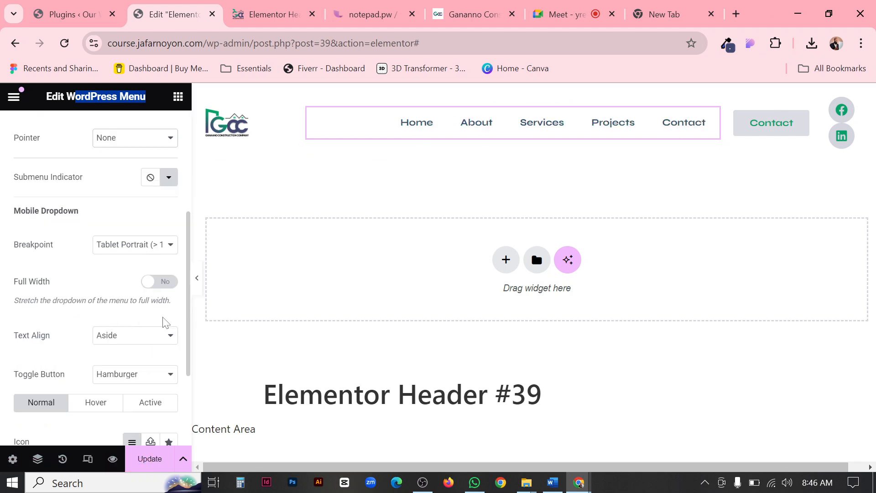
{"action": "left_click", "coordinate": [129, 250]}
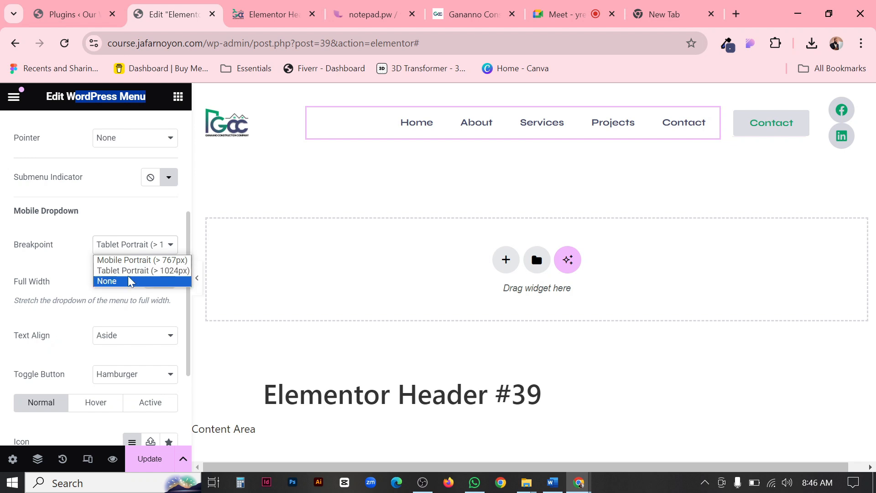
{"action": "left_click", "coordinate": [127, 260]}
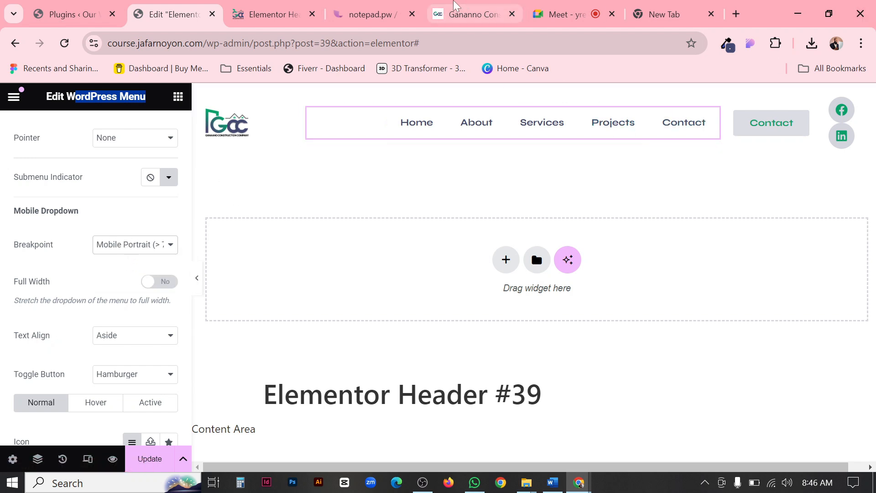
Try None as the mobile dropdown breakpoint, look at the submenu indicator's icon choices, and undo the breakpoint change.
{"action": "left_click", "coordinate": [129, 248]}
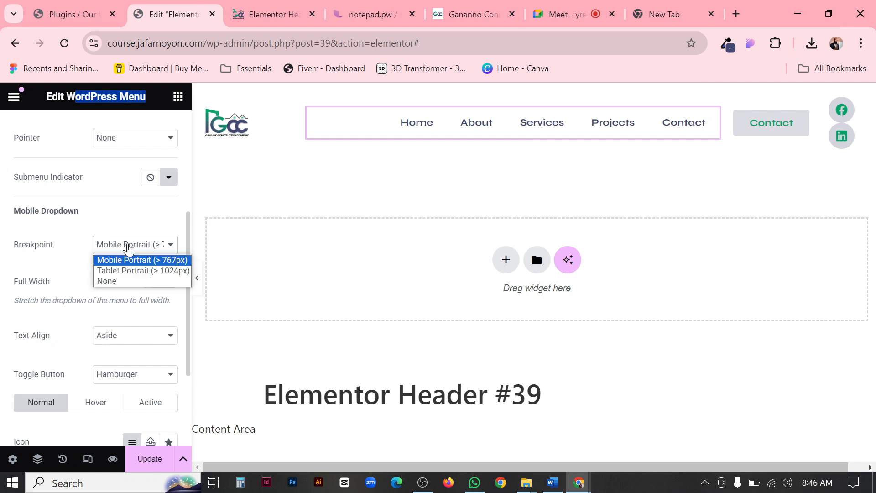
{"action": "left_click", "coordinate": [107, 280]}
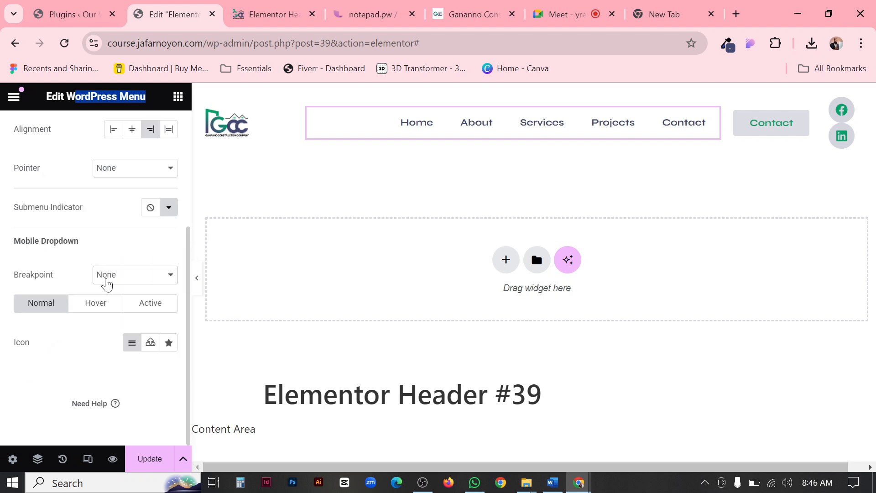
{"action": "scroll", "coordinate": [120, 255], "scroll_direction": "up", "scroll_amount": 2}
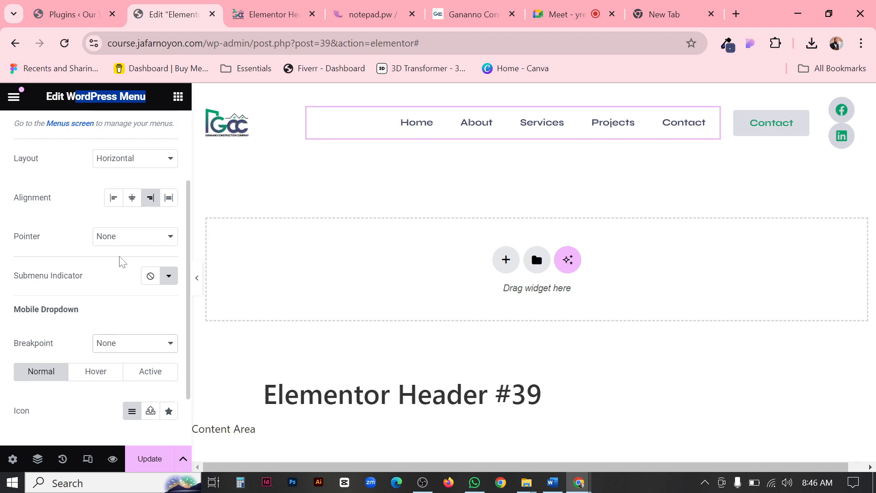
{"action": "left_click", "coordinate": [168, 275]}
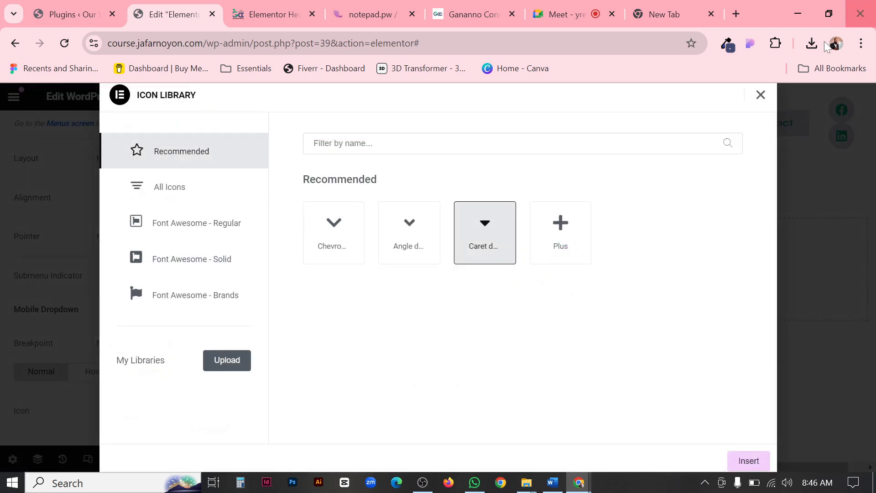
{"action": "left_click", "coordinate": [760, 94]}
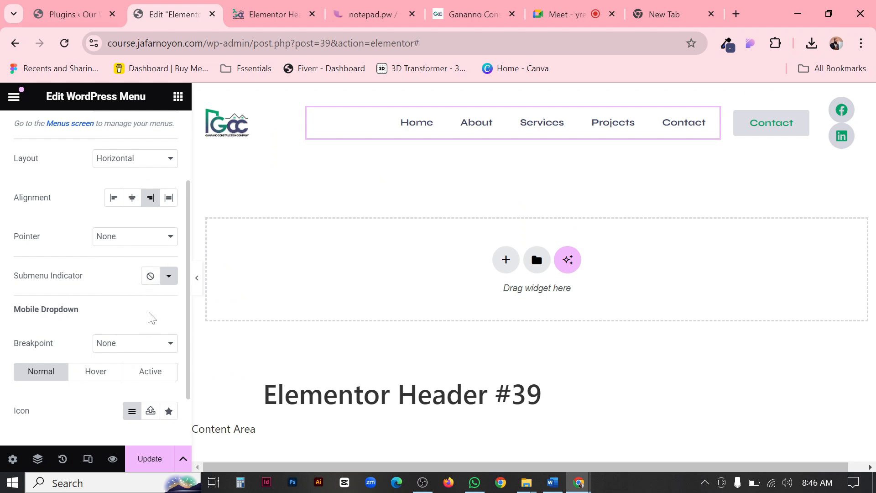
{"action": "key", "text": "ctrl+z"}
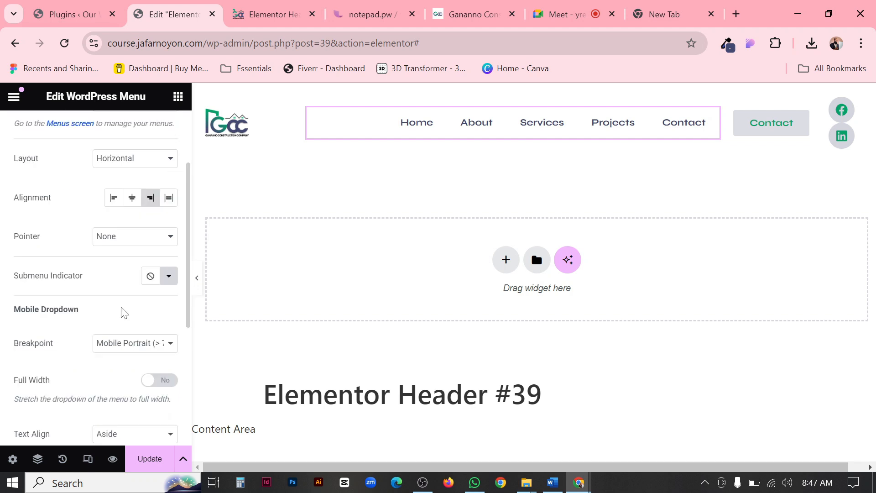
Examine the menu's mobile dropdown settings, including full width, text align, toggle button, icon and toggle align.
{"action": "scroll", "coordinate": [119, 309], "scroll_direction": "down", "scroll_amount": 2}
{"action": "scroll", "coordinate": [121, 306], "scroll_direction": "down", "scroll_amount": 4}
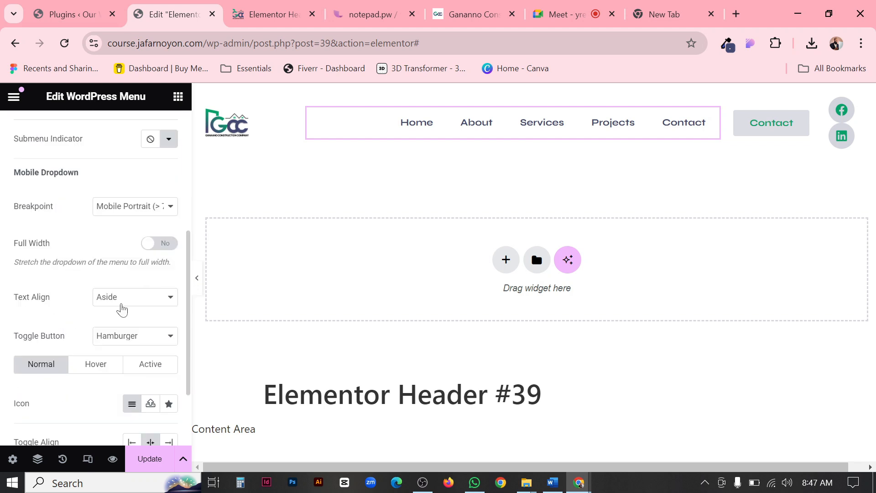
{"action": "scroll", "coordinate": [96, 279], "scroll_direction": "up", "scroll_amount": 2}
{"action": "scroll", "coordinate": [115, 314], "scroll_direction": "down", "scroll_amount": 2}
{"action": "scroll", "coordinate": [108, 314], "scroll_direction": "down", "scroll_amount": 1}
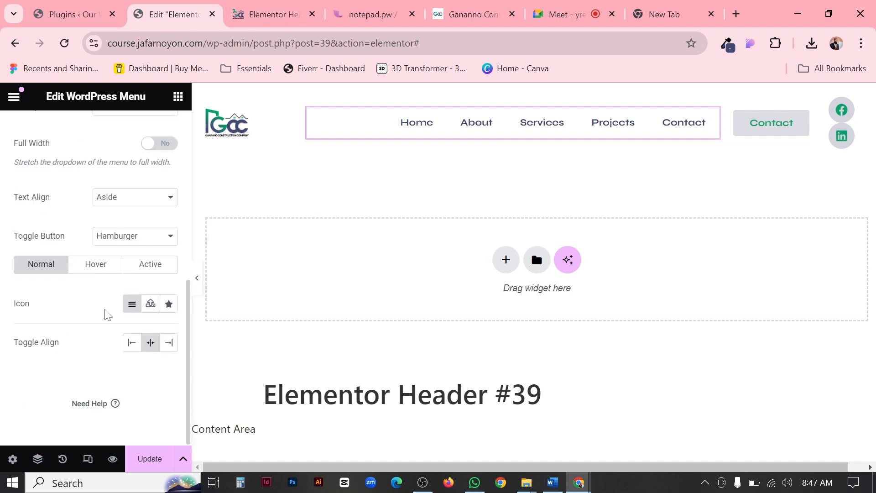
{"action": "scroll", "coordinate": [137, 313], "scroll_direction": "up", "scroll_amount": 2}
{"action": "scroll", "coordinate": [121, 255], "scroll_direction": "down", "scroll_amount": 2}
{"action": "left_click_drag", "start_coordinate": [14, 237], "coordinate": [71, 241]}
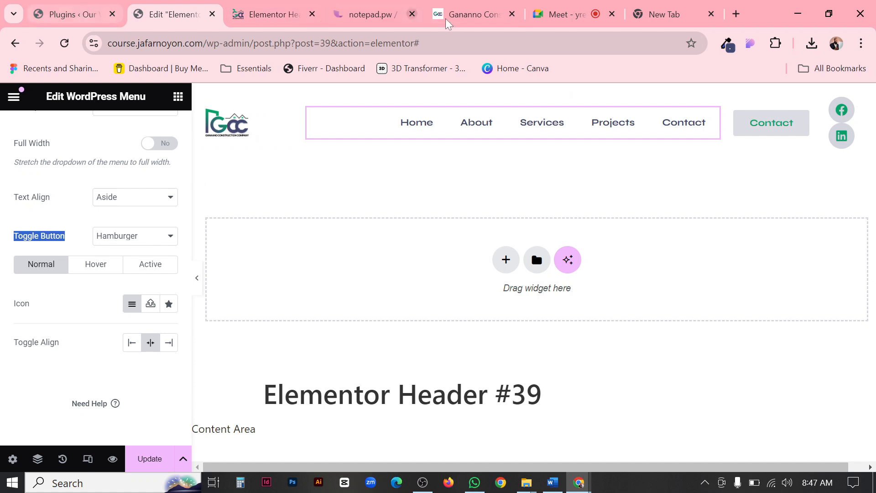
Open the instructor's portfolio website in a new browser tab, test its hamburger menu, and compare it with Ganaano's horizontal menu.
{"action": "left_click", "coordinate": [737, 13]}
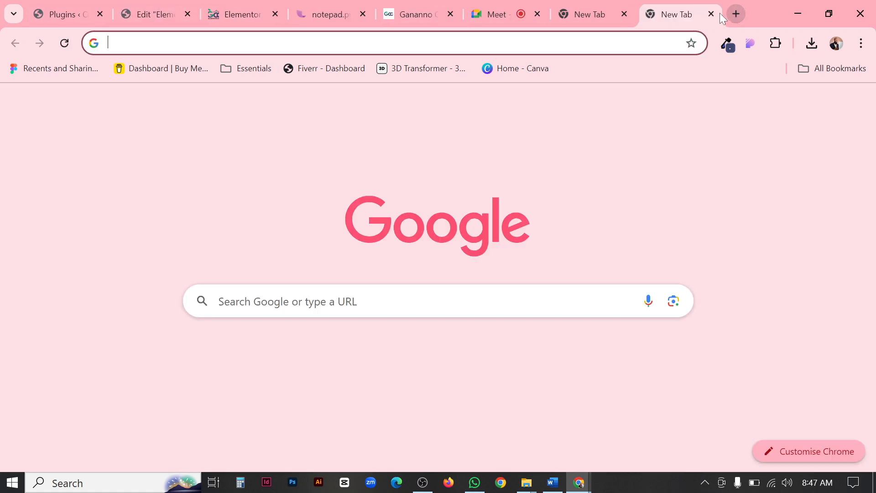
{"action": "type", "text": "jafa"}
{"action": "key", "text": "Return"}
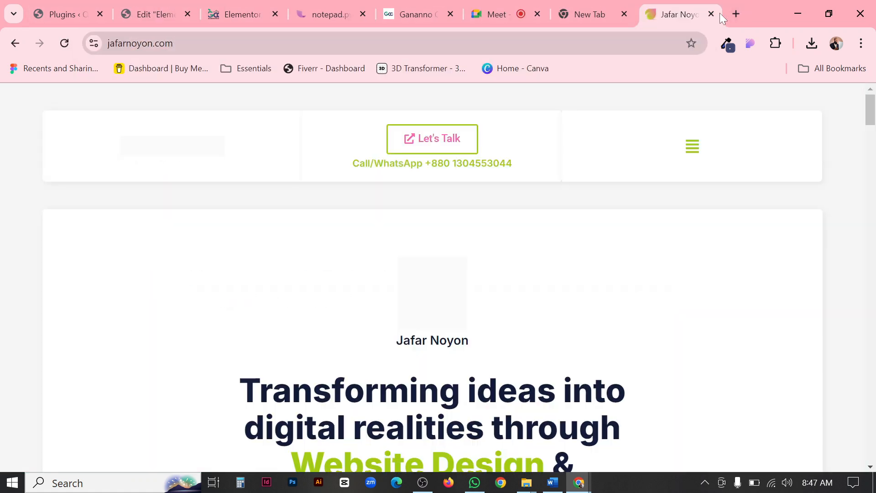
{"action": "left_click", "coordinate": [692, 147]}
{"action": "left_click", "coordinate": [852, 97]}
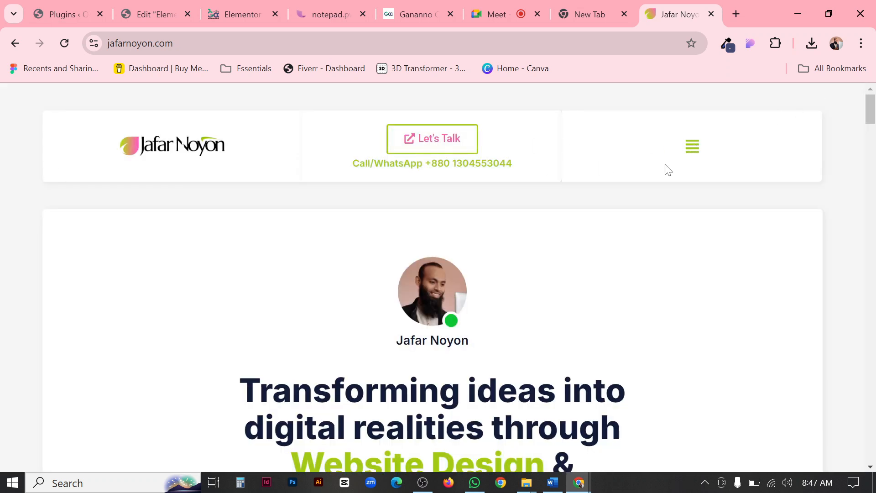
{"action": "left_click", "coordinate": [695, 155]}
{"action": "left_click", "coordinate": [851, 97]}
{"action": "left_click", "coordinate": [411, 14]}
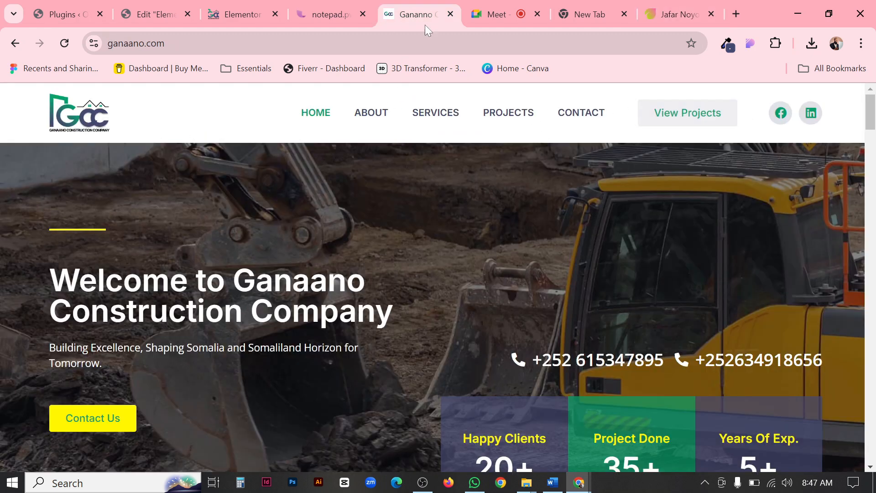
{"action": "left_click", "coordinate": [677, 6]}
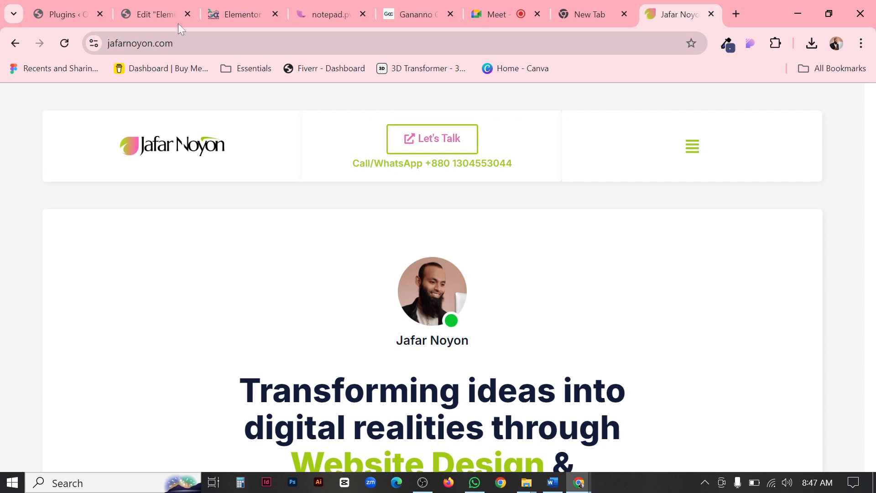
Back in the header editor, switch the menu layout to Vertical and on to Dropdown, and preview the header at full width.
{"action": "left_click", "coordinate": [137, 14]}
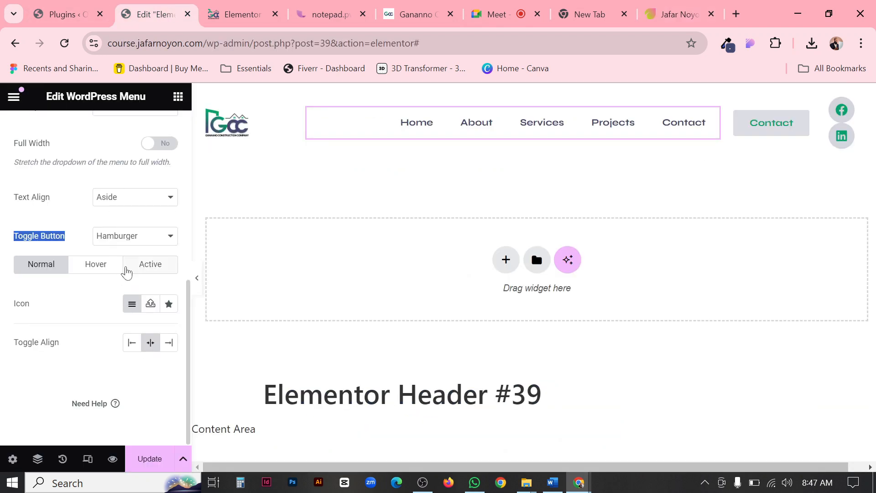
{"action": "scroll", "coordinate": [120, 256], "scroll_direction": "up", "scroll_amount": 8}
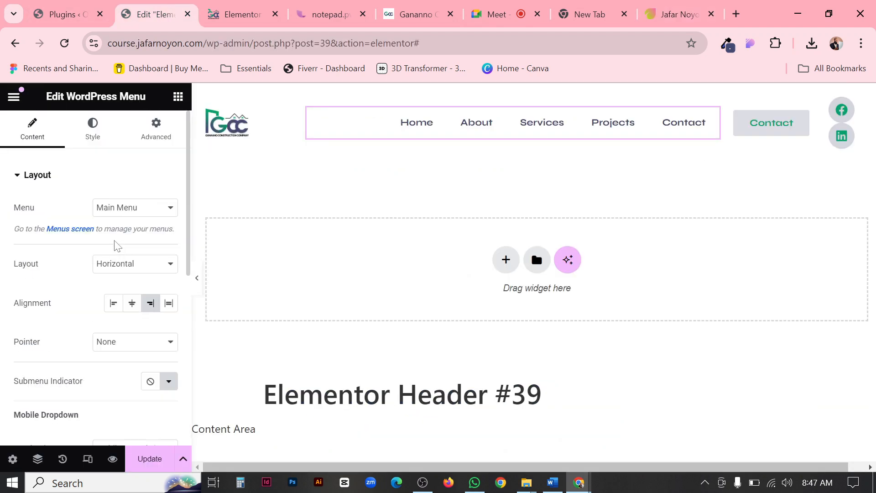
{"action": "left_click", "coordinate": [157, 271]}
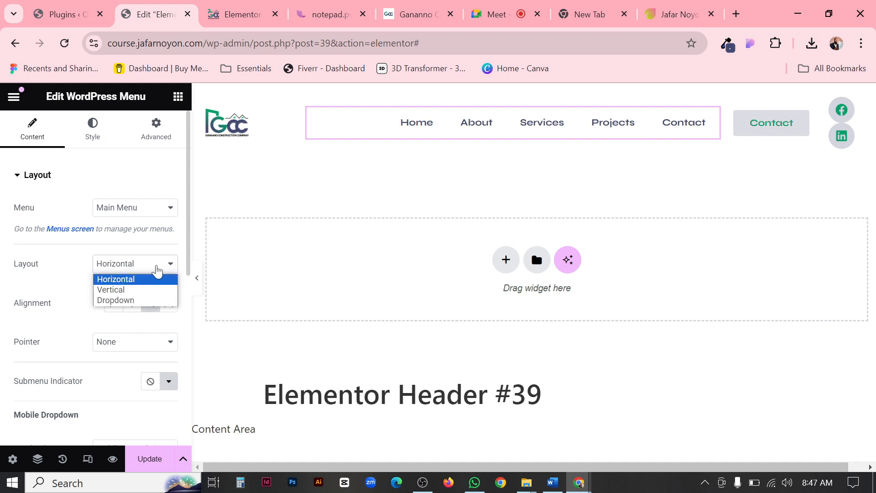
{"action": "key", "text": "Down"}
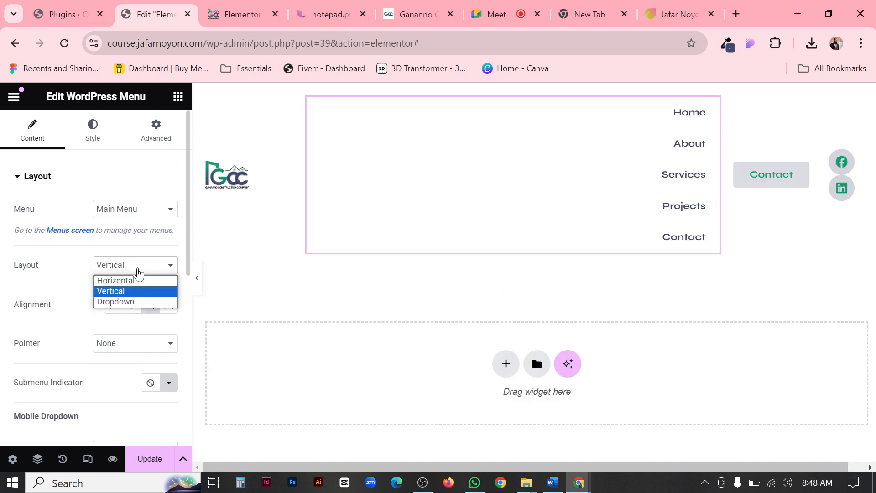
{"action": "left_click", "coordinate": [134, 300]}
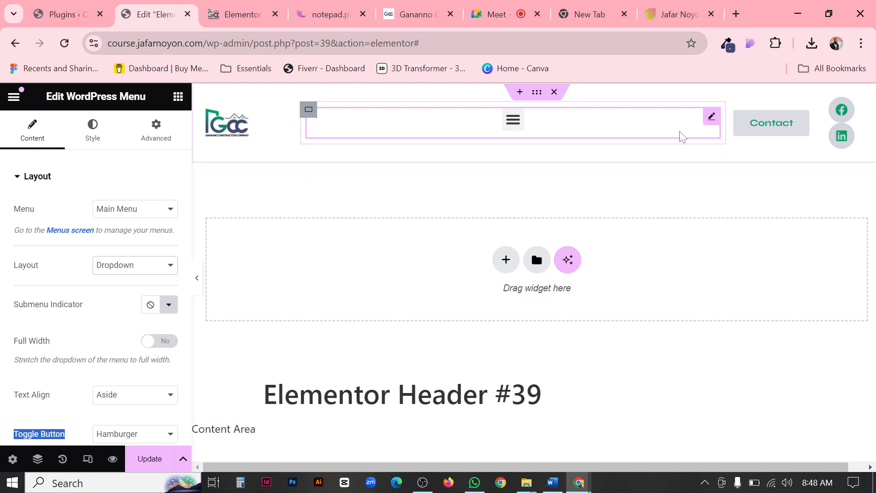
{"action": "left_click", "coordinate": [196, 279]}
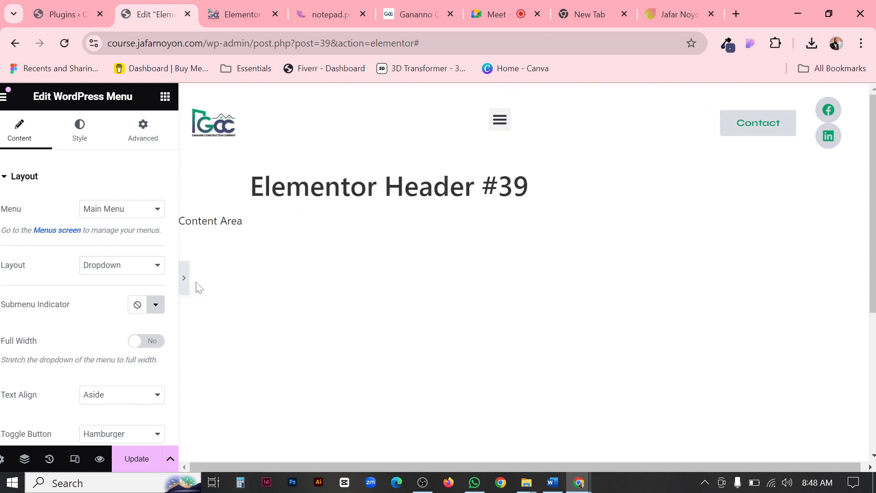
{"action": "left_click", "coordinate": [5, 277]}
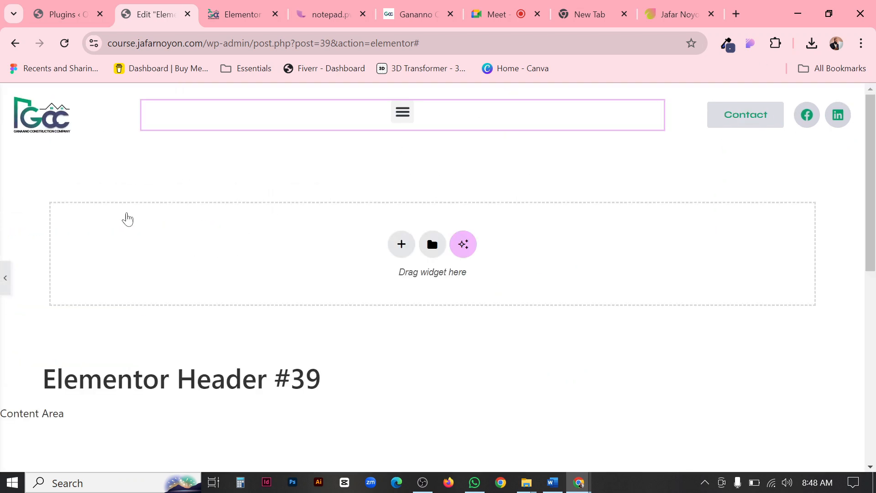
Align the menu's hamburger toggle to the right and preview the header at full width.
{"action": "scroll", "coordinate": [124, 298], "scroll_direction": "down", "scroll_amount": 2}
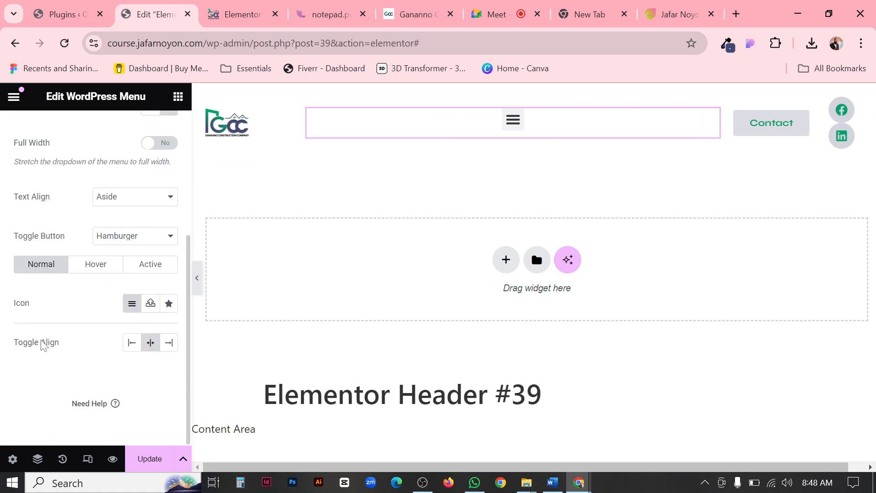
{"action": "left_click", "coordinate": [169, 343]}
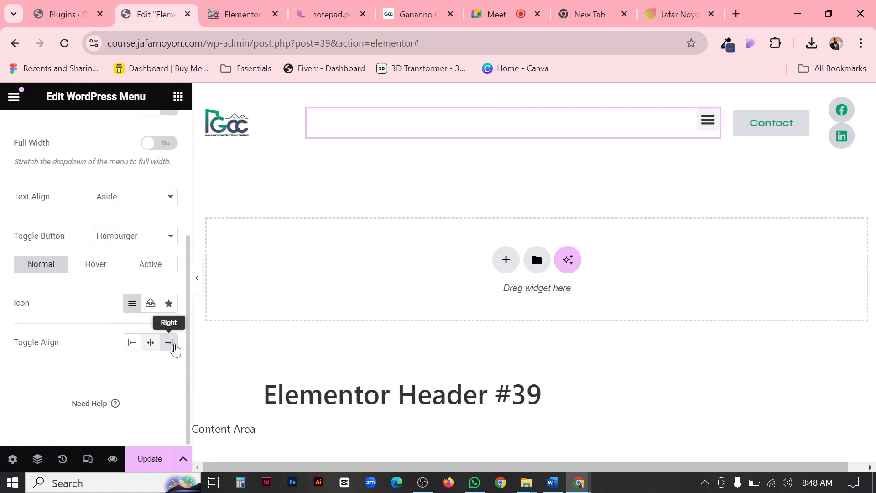
{"action": "left_click", "coordinate": [196, 286]}
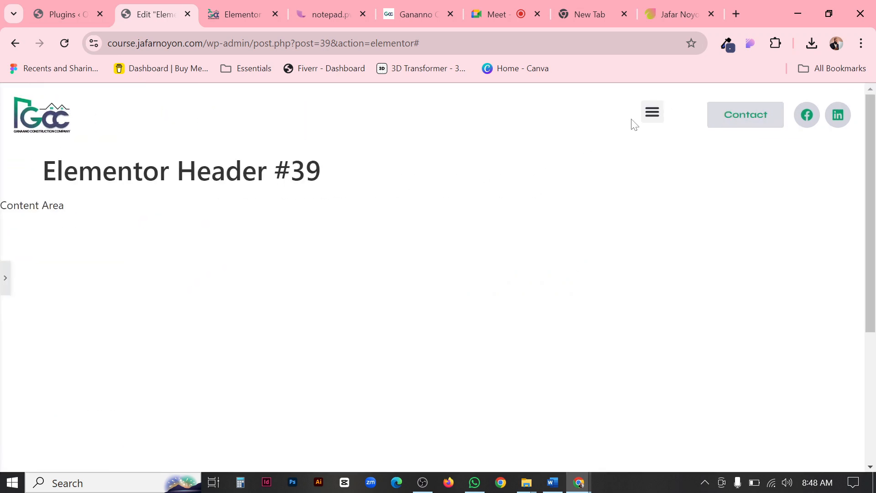
Test opening and closing the hamburger dropdown in the full-width header preview and bring back the menu widget's settings.
{"action": "left_click", "coordinate": [653, 114]}
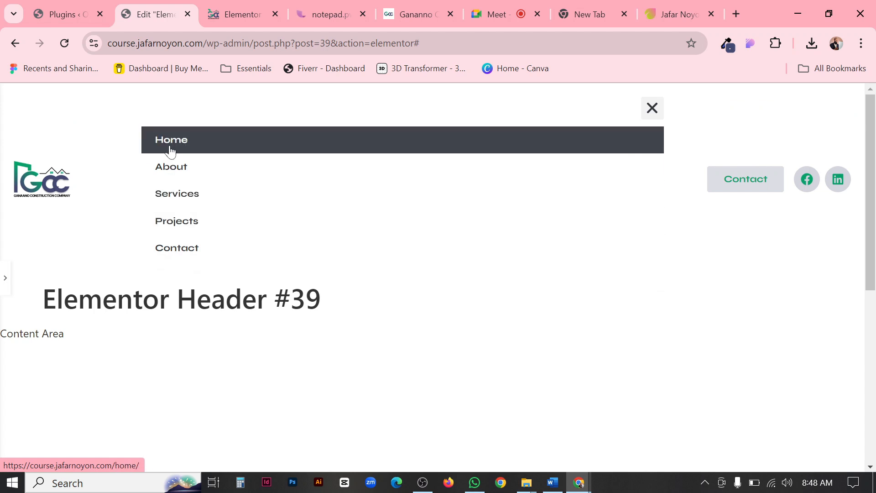
{"action": "left_click", "coordinate": [656, 111]}
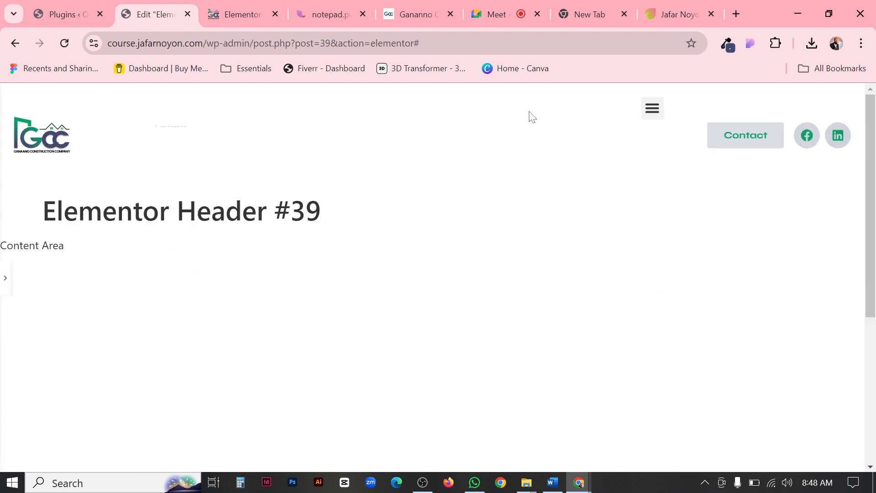
{"action": "left_click", "coordinate": [5, 278]}
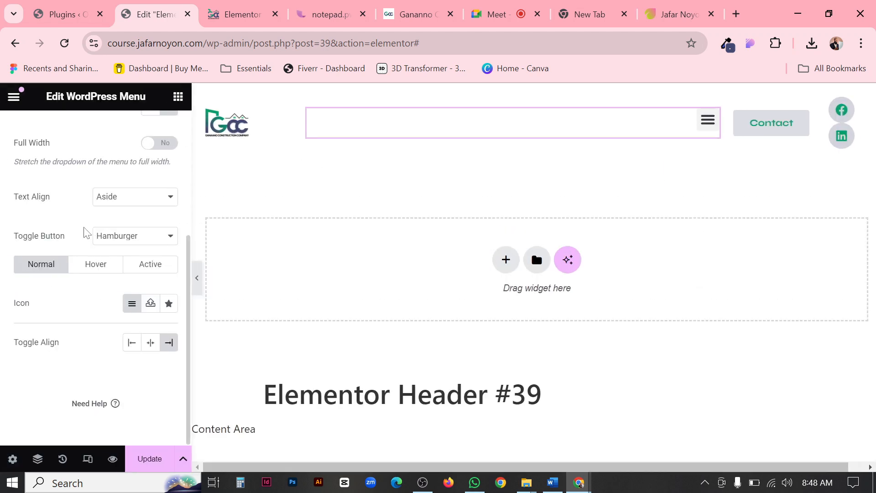
Set the WordPress Menu widget's layout to Horizontal.
{"action": "scroll", "coordinate": [98, 228], "scroll_direction": "up", "scroll_amount": 5}
{"action": "left_click", "coordinate": [128, 264]}
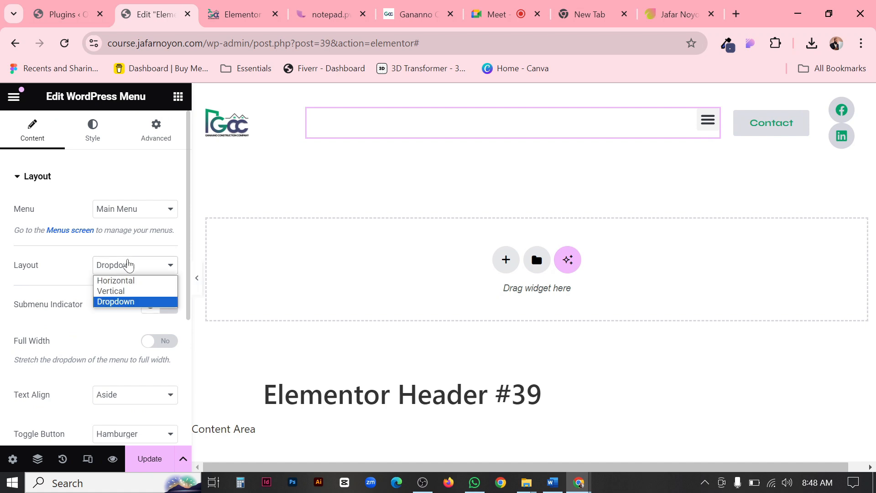
{"action": "left_click", "coordinate": [119, 280]}
Examine the horizontal menu's alignment, pointer, submenu indicator and mobile dropdown settings.
{"action": "scroll", "coordinate": [177, 264], "scroll_direction": "down", "scroll_amount": 2}
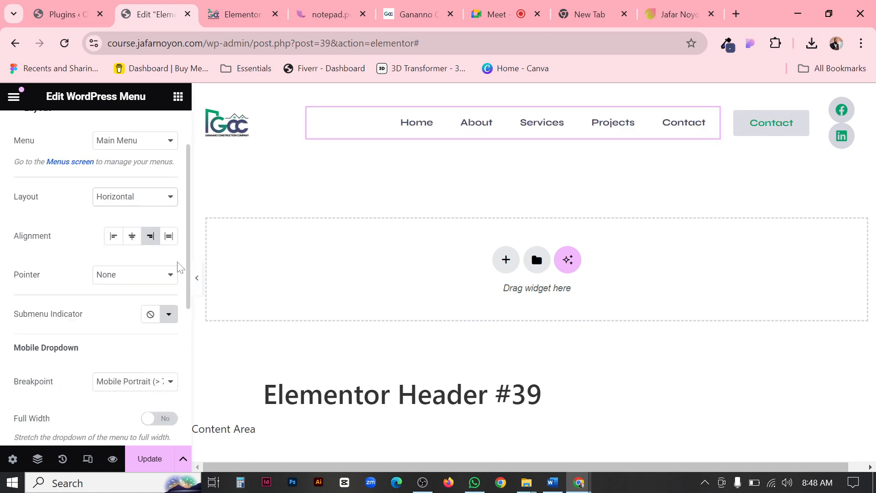
{"action": "scroll", "coordinate": [178, 267], "scroll_direction": "down", "scroll_amount": 5}
{"action": "scroll", "coordinate": [120, 293], "scroll_direction": "down", "scroll_amount": 2}
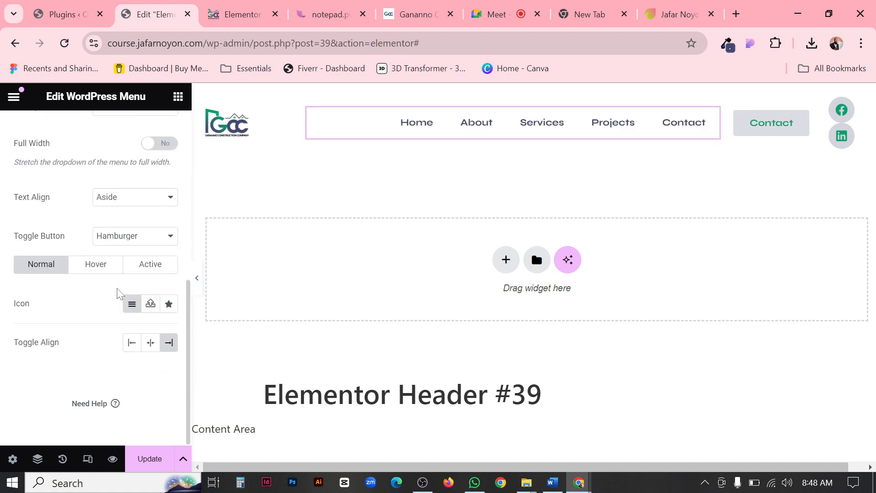
{"action": "scroll", "coordinate": [119, 291], "scroll_direction": "up", "scroll_amount": 2}
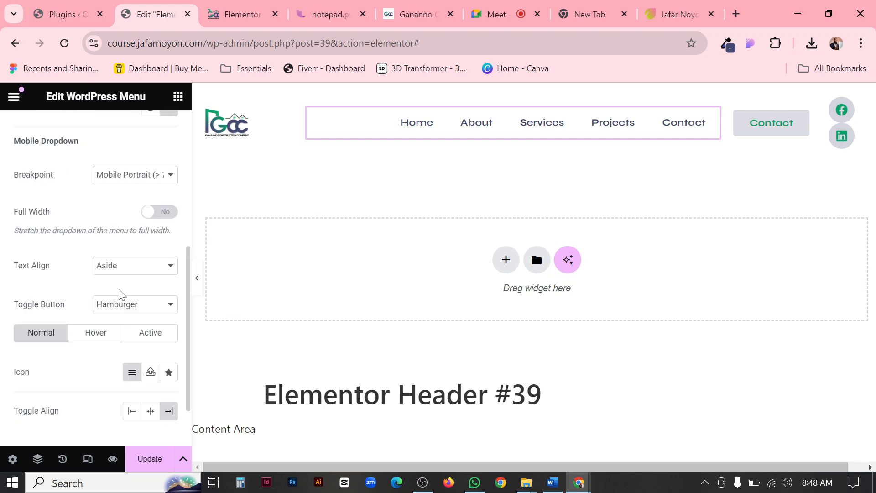
{"action": "scroll", "coordinate": [120, 289], "scroll_direction": "down", "scroll_amount": 2}
{"action": "scroll", "coordinate": [120, 289], "scroll_direction": "up", "scroll_amount": 8}
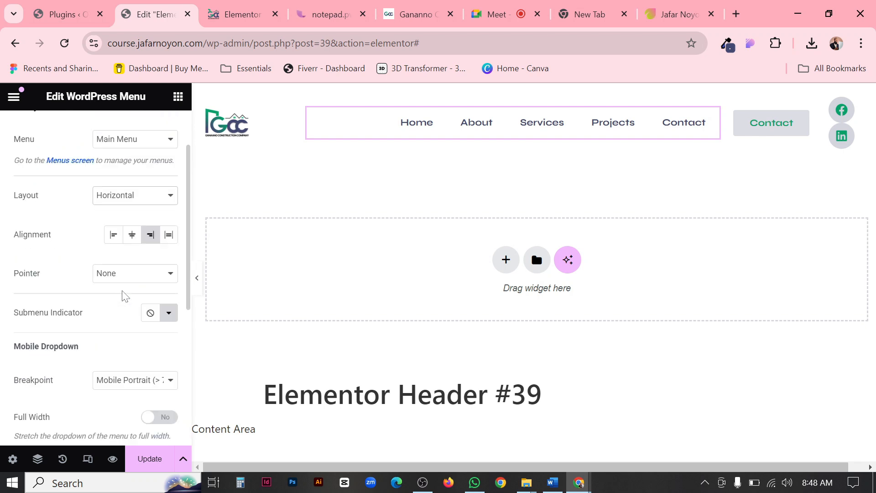
{"action": "scroll", "coordinate": [123, 295], "scroll_direction": "up", "scroll_amount": 2}
{"action": "scroll", "coordinate": [122, 295], "scroll_direction": "down", "scroll_amount": 6}
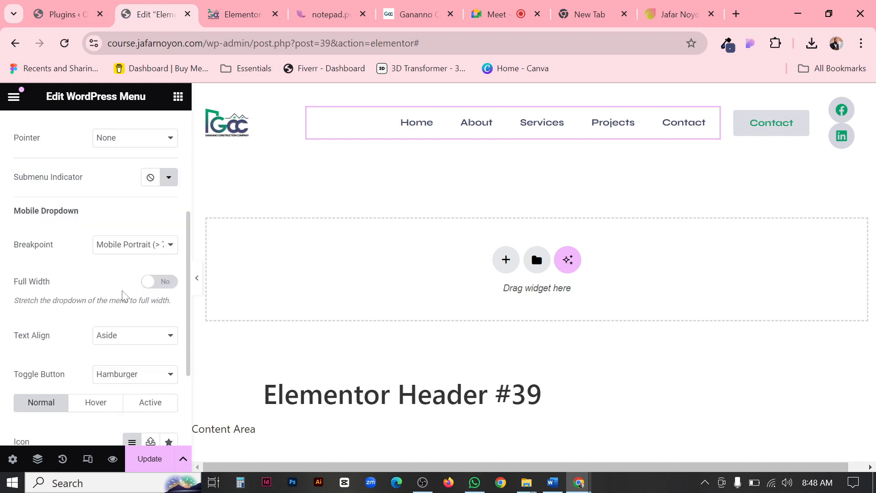
{"action": "scroll", "coordinate": [122, 295], "scroll_direction": "down", "scroll_amount": 2}
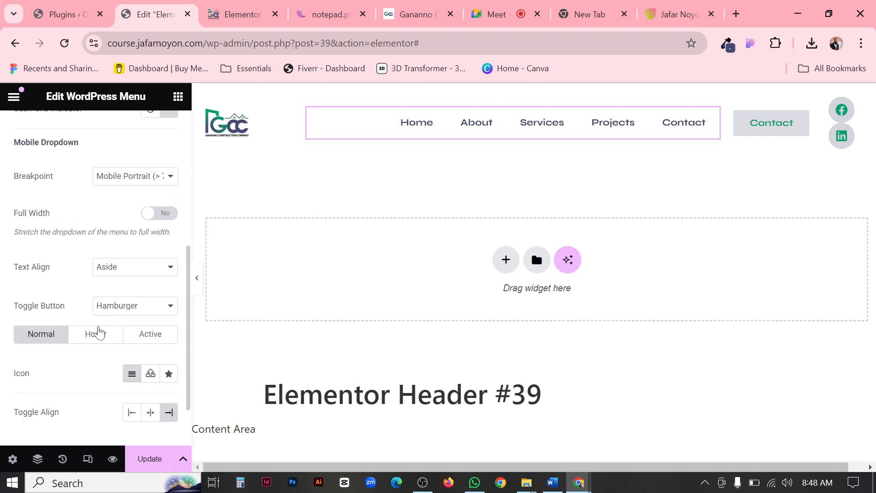
{"action": "scroll", "coordinate": [107, 319], "scroll_direction": "up", "scroll_amount": 8}
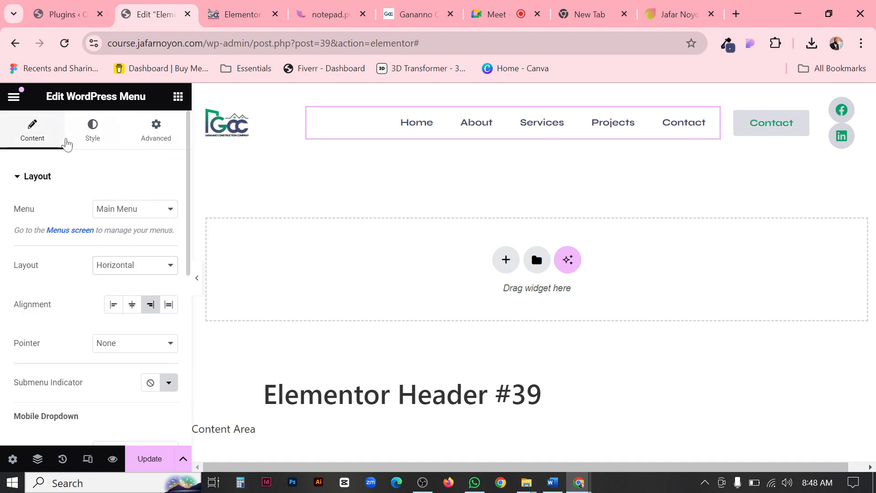
Set the main menu's active text color to the global Accent color and update the header.
{"action": "left_click", "coordinate": [93, 132]}
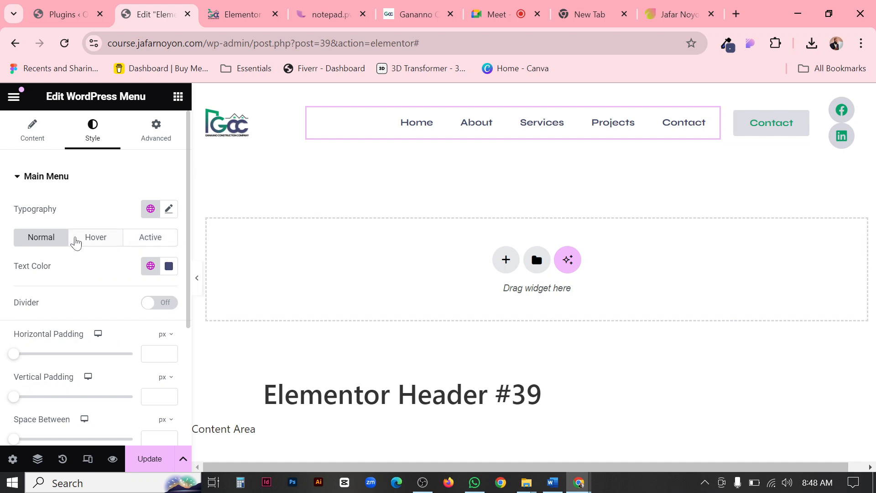
{"action": "left_click", "coordinate": [145, 239]}
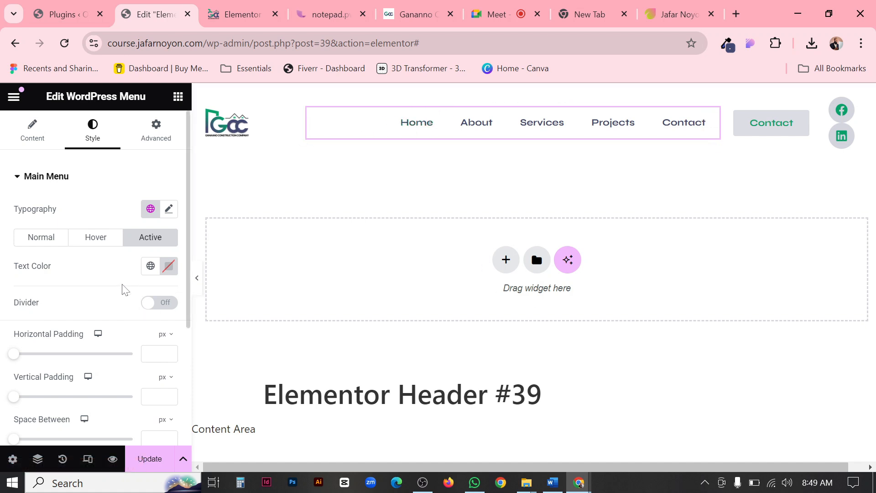
{"action": "left_click", "coordinate": [150, 267]}
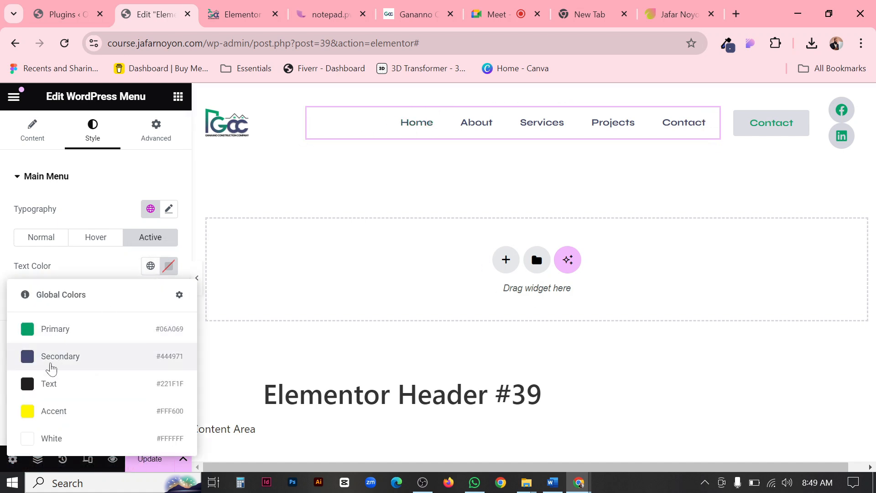
{"action": "left_click", "coordinate": [26, 413]}
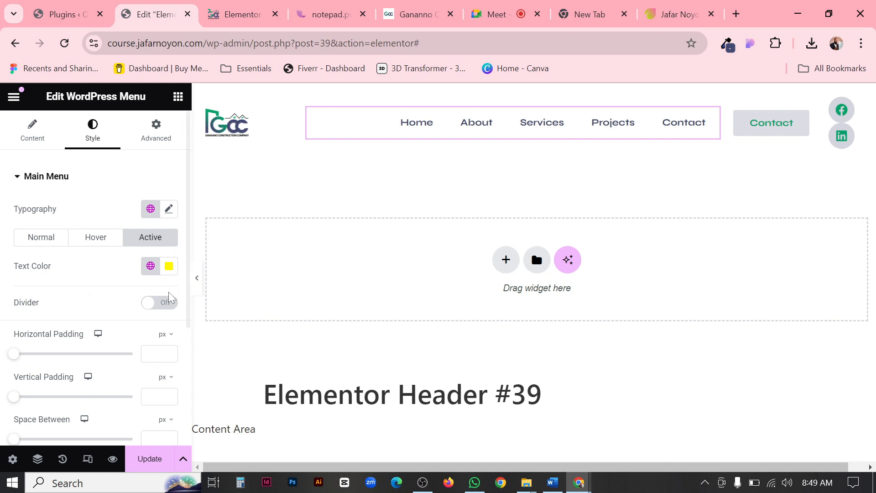
{"action": "left_click", "coordinate": [147, 458]}
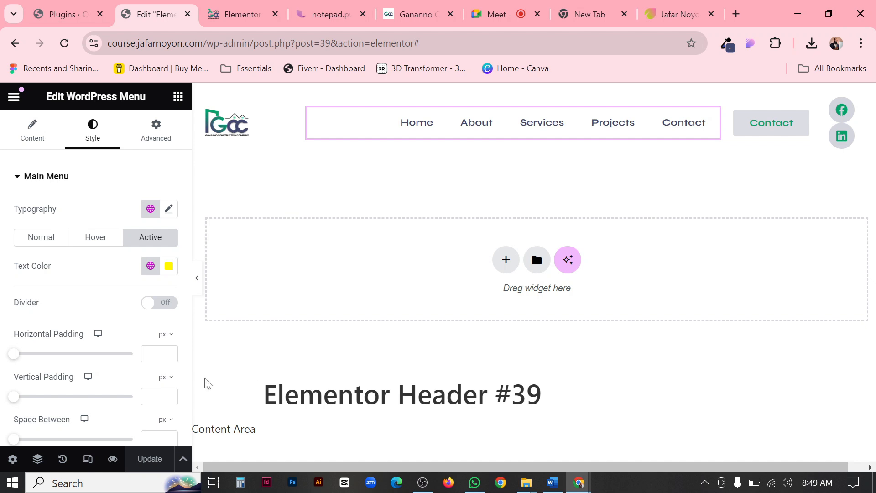
Look over the menu's remaining style sections and switch the header to the tablet responsive view.
{"action": "scroll", "coordinate": [132, 324], "scroll_direction": "down", "scroll_amount": 4}
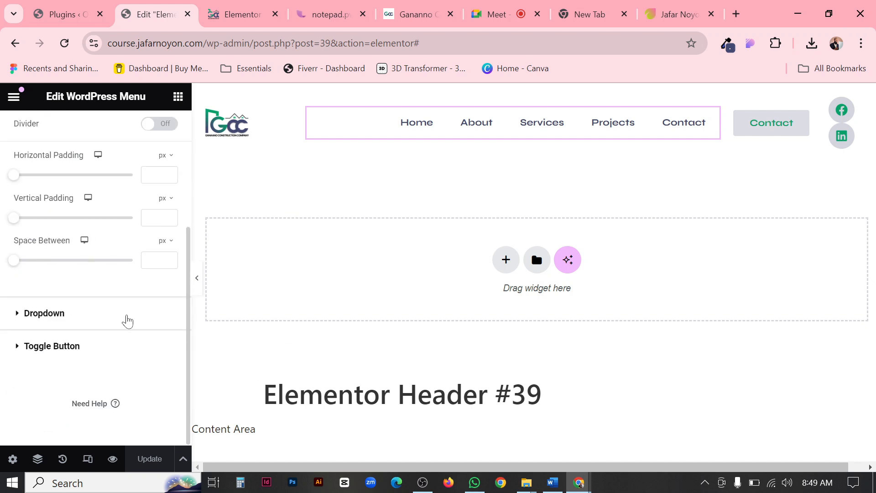
{"action": "scroll", "coordinate": [126, 331], "scroll_direction": "up", "scroll_amount": 4}
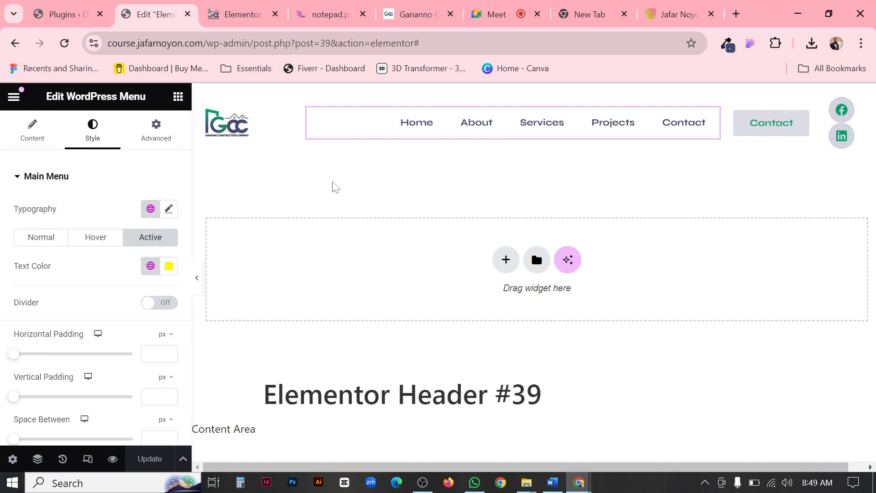
{"action": "left_click", "coordinate": [88, 459]}
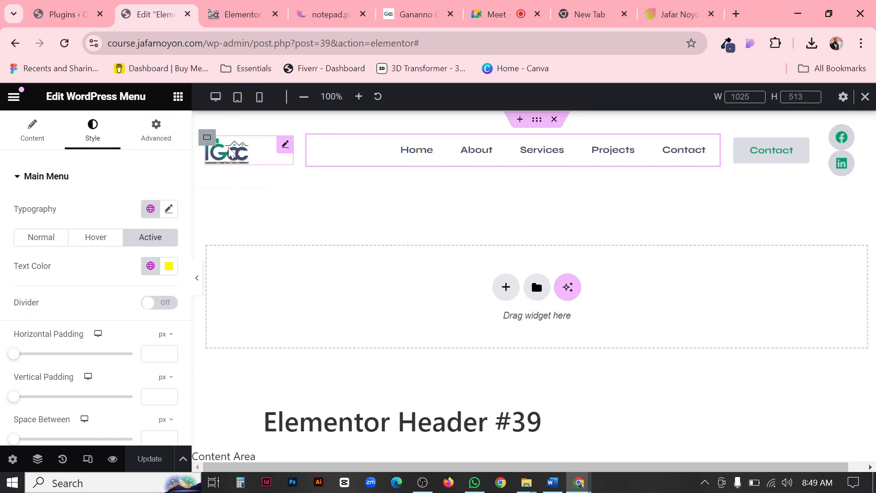
{"action": "left_click", "coordinate": [238, 97]}
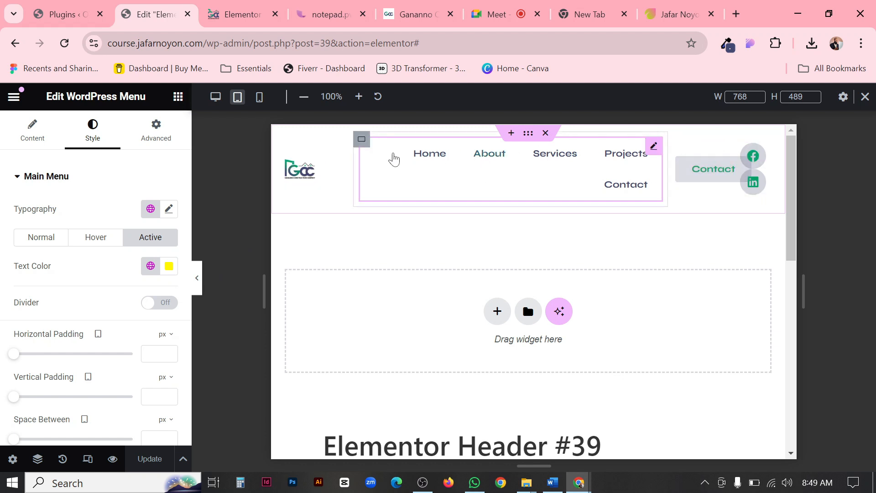
Try tablet widths of 25 px and 58 px for the logo container and undo the last width change.
{"action": "left_click", "coordinate": [286, 162]}
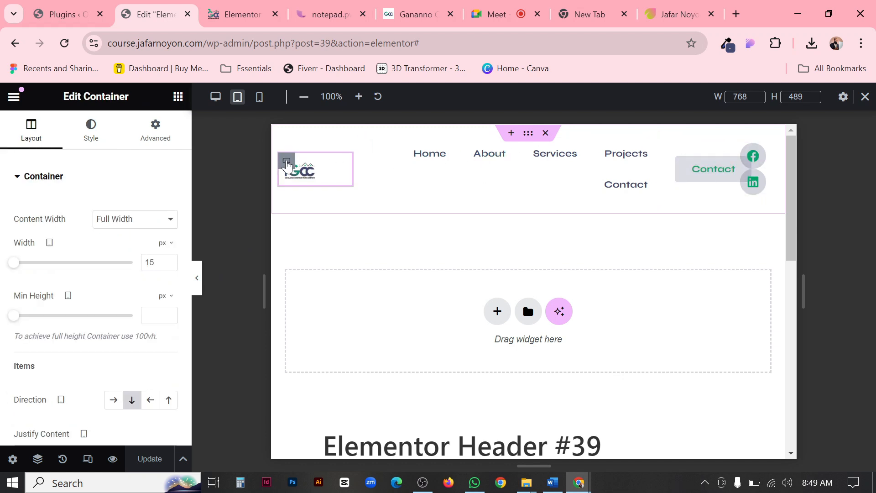
{"action": "left_click_drag", "start_coordinate": [13, 263], "coordinate": [18, 272]}
{"action": "left_click_drag", "start_coordinate": [160, 263], "coordinate": [122, 264]}
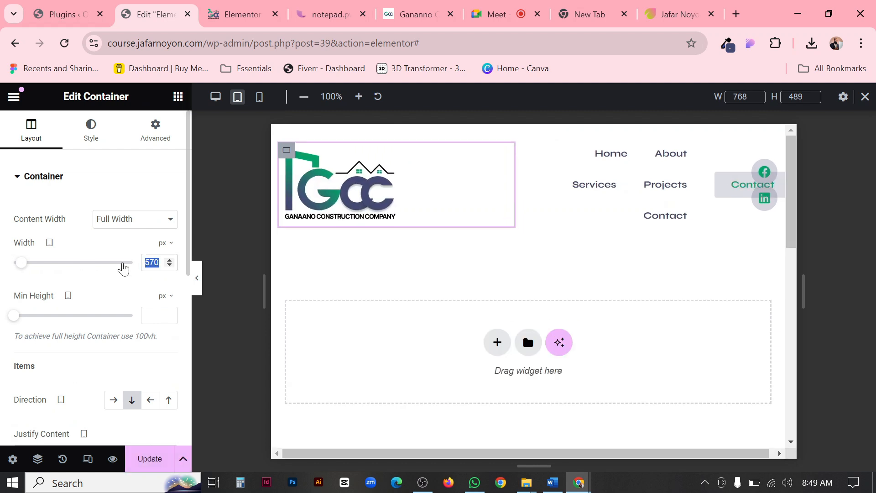
{"action": "type", "text": "25"}
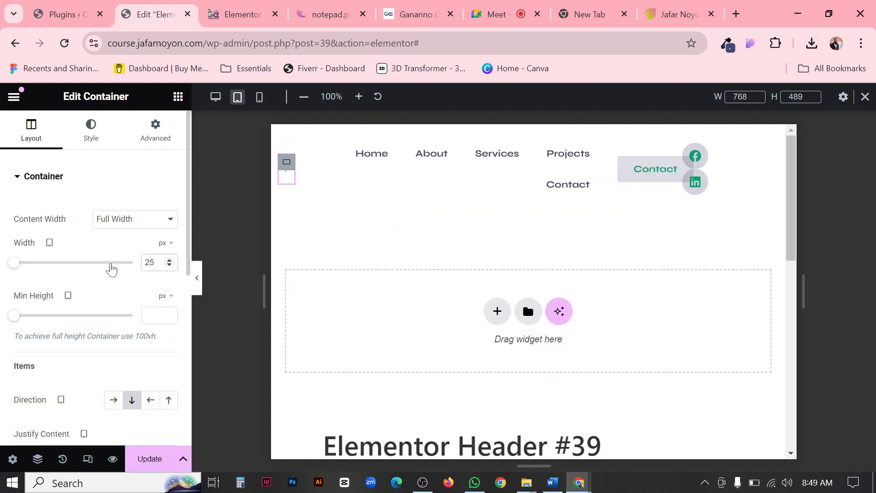
{"action": "left_click_drag", "start_coordinate": [18, 264], "coordinate": [19, 265]}
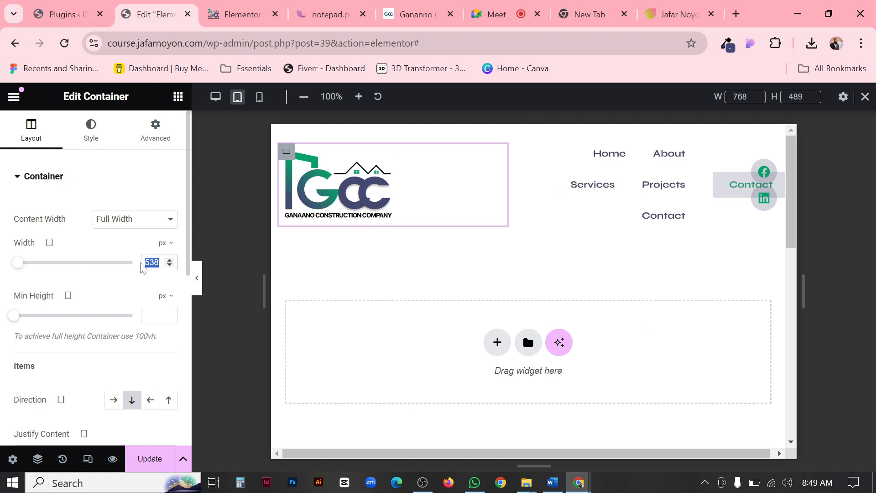
{"action": "type", "text": "58"}
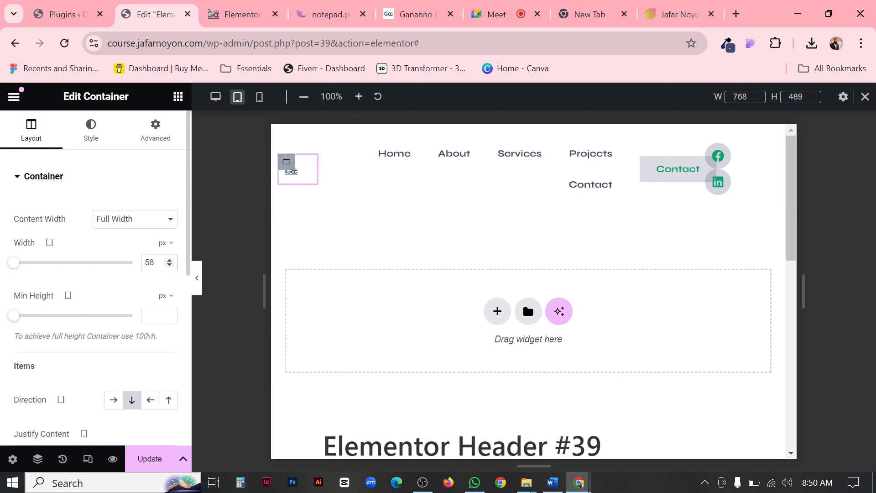
{"action": "key", "text": "ctrl+z"}
{"action": "key", "text": "ctrl+z"}
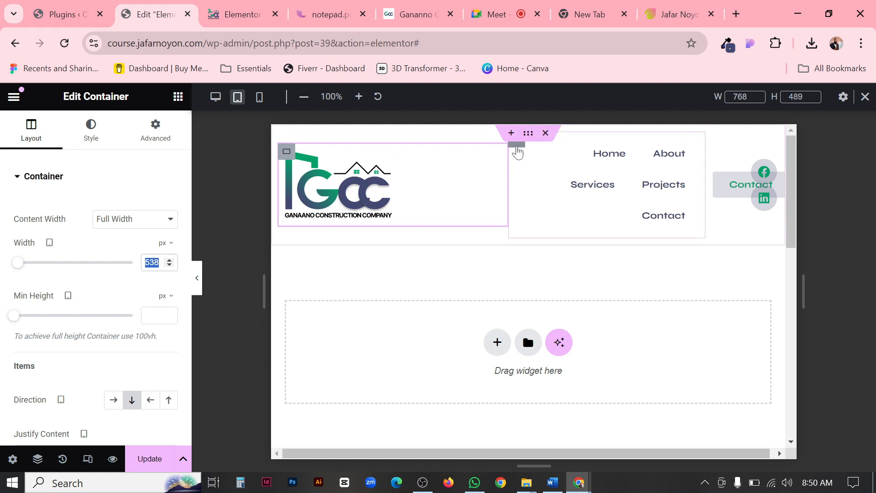
Change the tablet width unit to % for the menu, logo and Contact button containers.
{"action": "left_click", "coordinate": [517, 152]}
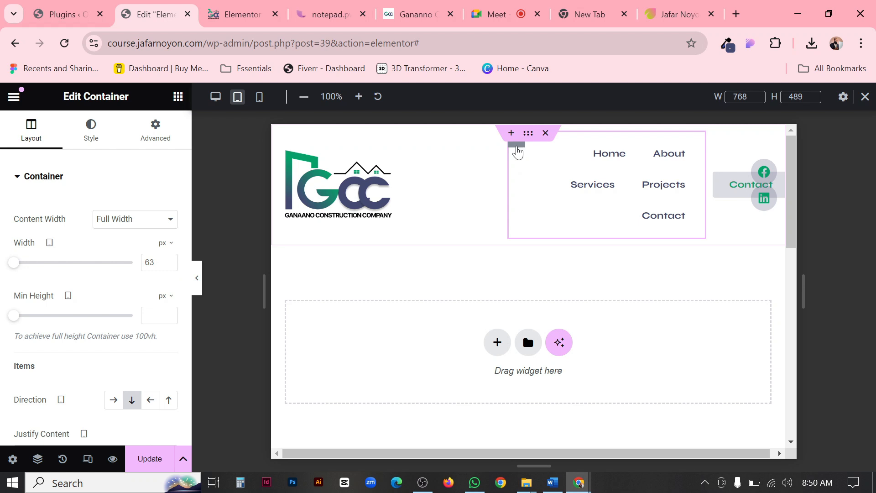
{"action": "left_click", "coordinate": [166, 244]}
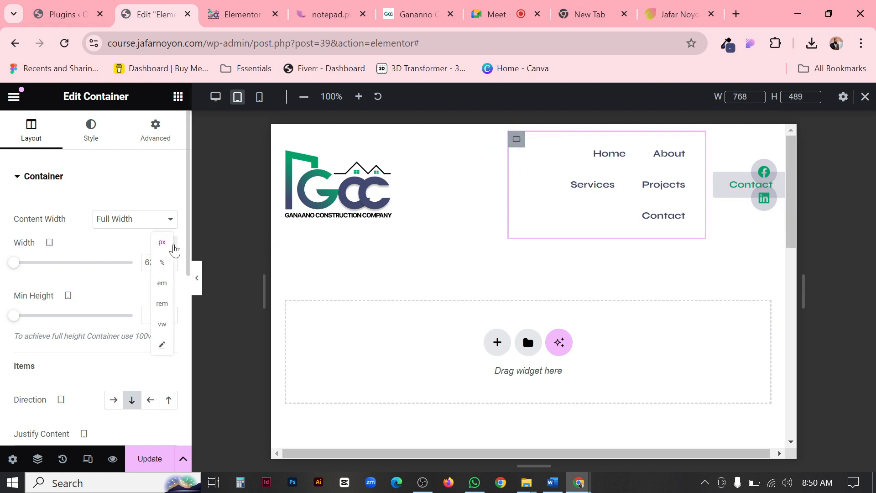
{"action": "left_click", "coordinate": [163, 264]}
{"action": "left_click", "coordinate": [287, 153]}
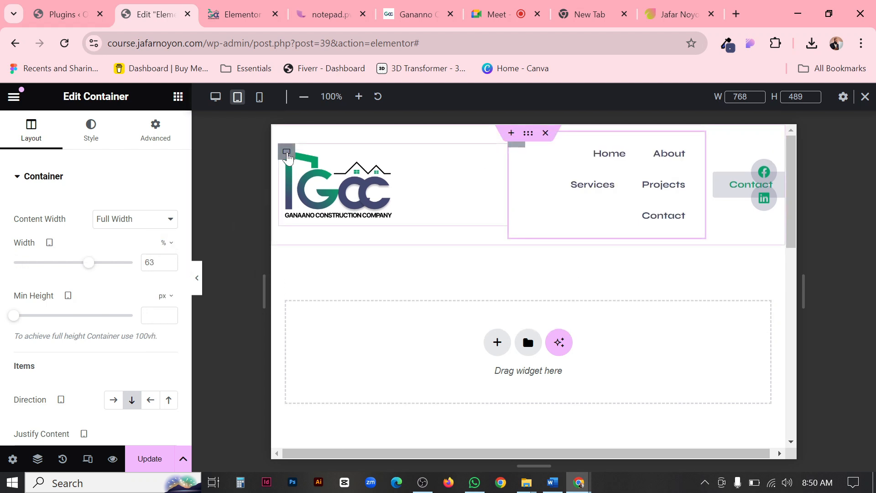
{"action": "left_click", "coordinate": [167, 243]}
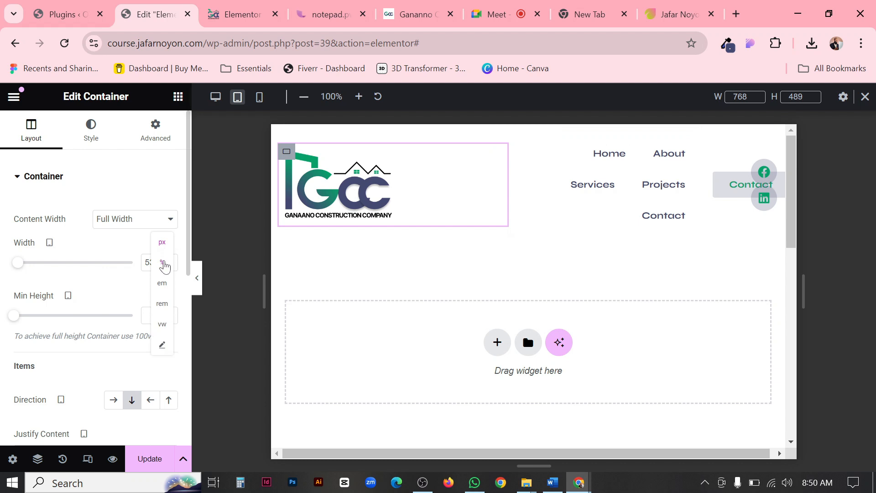
{"action": "left_click", "coordinate": [163, 263]}
{"action": "left_click", "coordinate": [677, 144]}
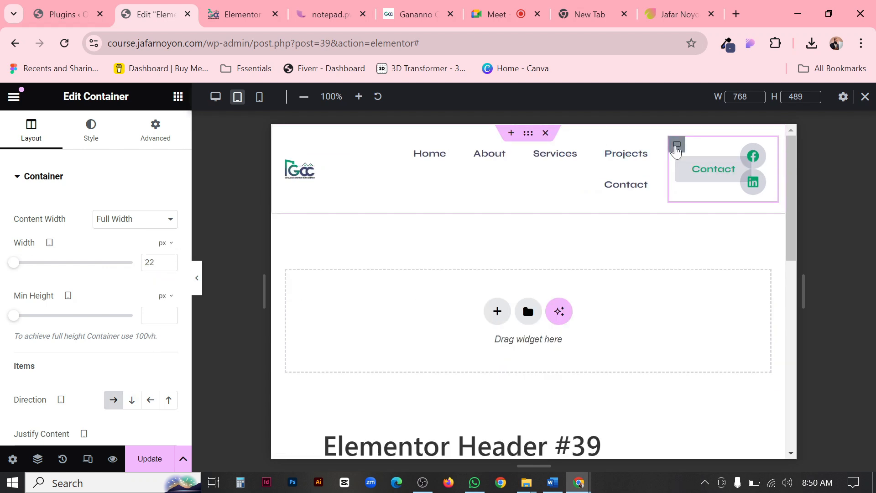
{"action": "left_click", "coordinate": [166, 243]}
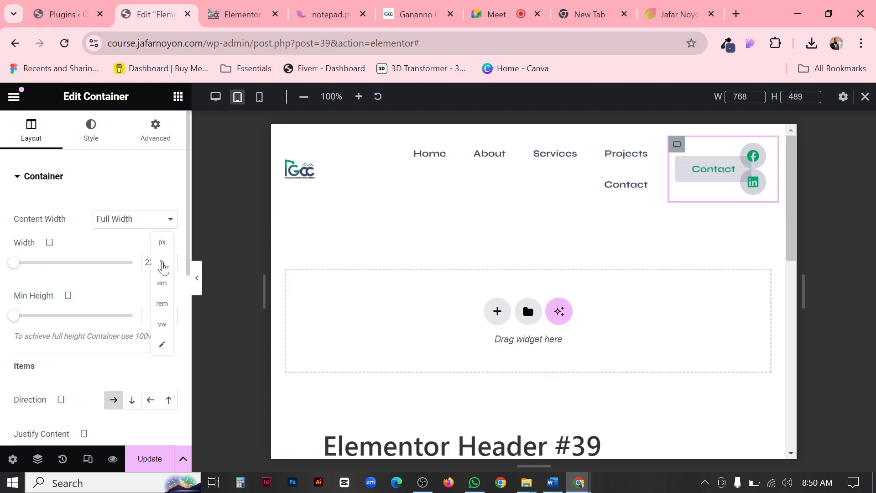
{"action": "left_click", "coordinate": [162, 265]}
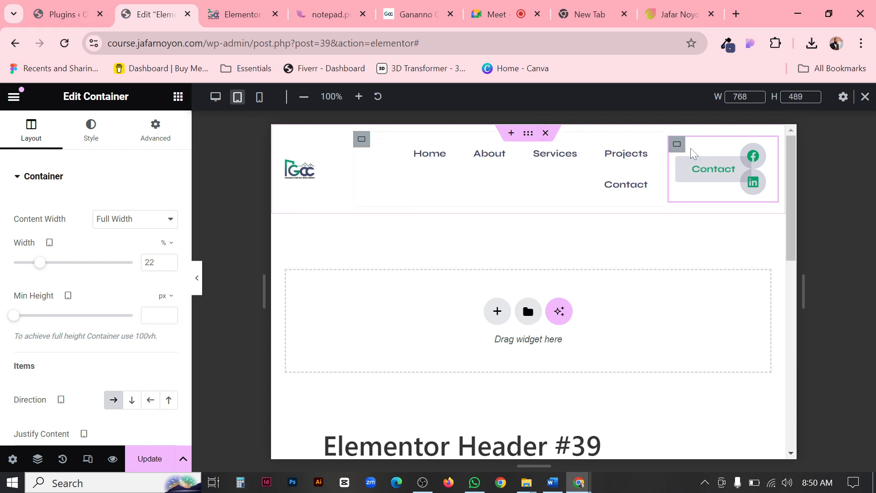
Set the menu container's tablet width to 50%.
{"action": "left_click", "coordinate": [287, 163]}
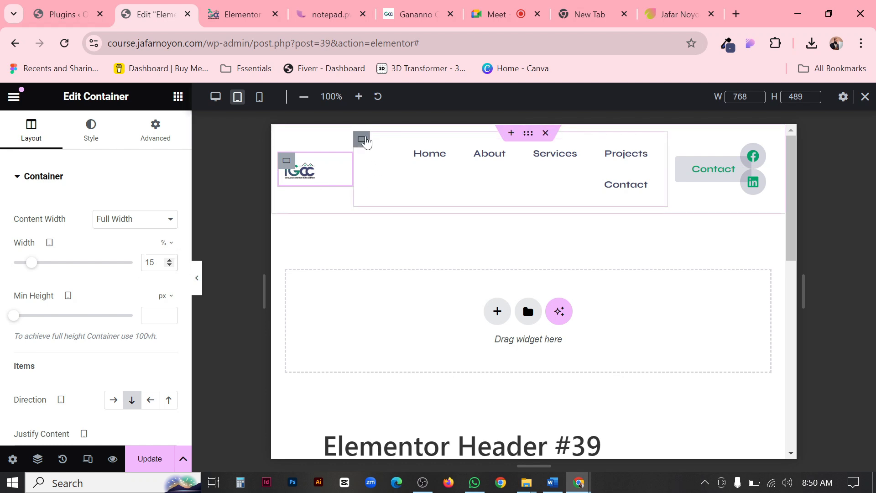
{"action": "left_click", "coordinate": [363, 141]}
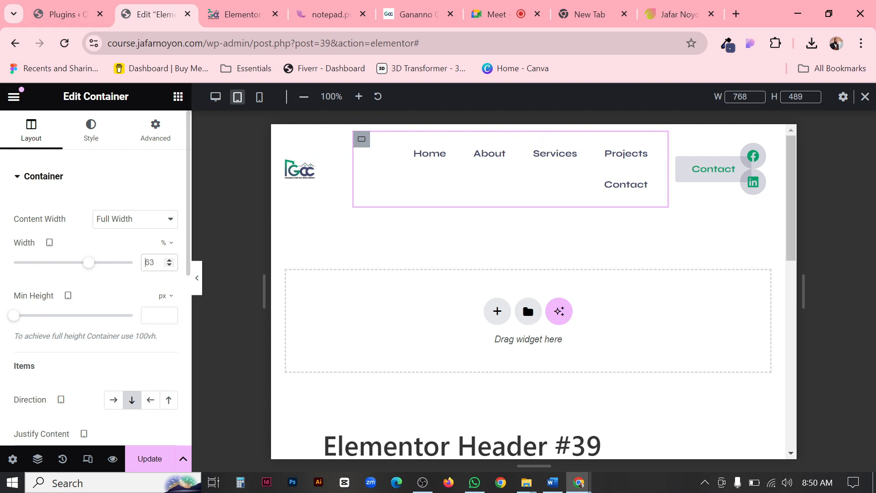
{"action": "key", "text": "ctrl+a"}
{"action": "type", "text": "50"}
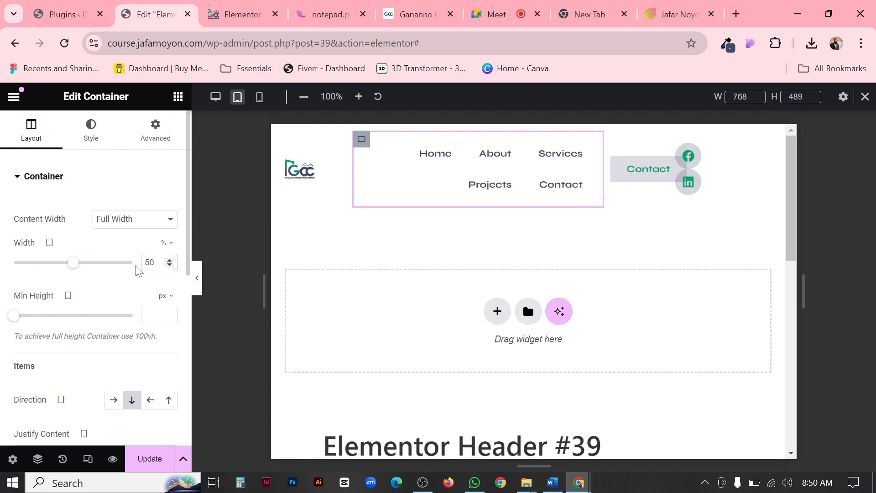
Try a tablet width of 35% for the container holding the Contact button and social icons.
{"action": "left_click", "coordinate": [611, 145]}
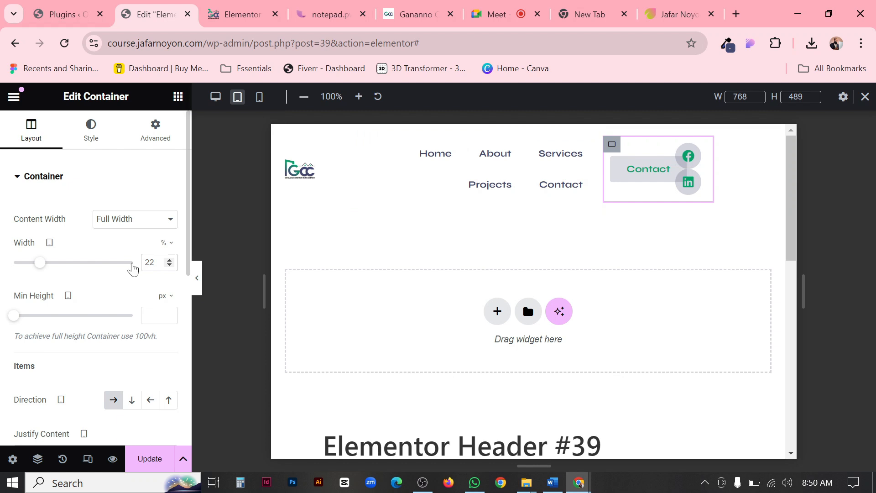
{"action": "key", "text": "BackSpace"}
{"action": "type", "text": "5"}
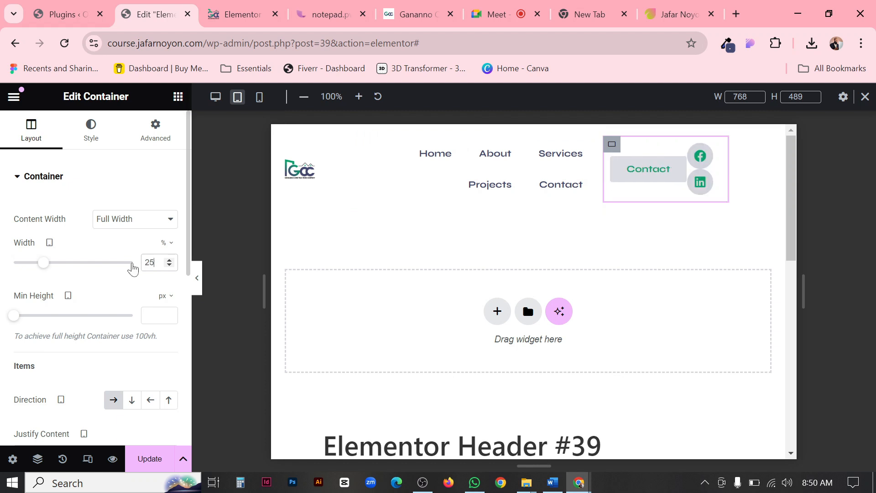
{"action": "left_click", "coordinate": [173, 259]}
{"action": "left_click", "coordinate": [173, 259]}
{"action": "left_click", "coordinate": [173, 258]}
{"action": "left_click", "coordinate": [174, 259]}
{"action": "left_click", "coordinate": [174, 259]}
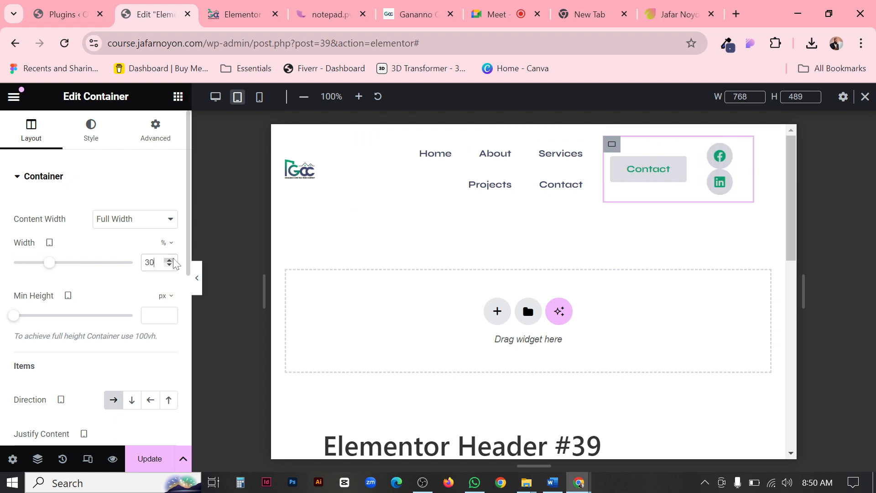
{"action": "left_click", "coordinate": [173, 259]}
{"action": "left_click", "coordinate": [174, 259]}
{"action": "left_click", "coordinate": [173, 260]}
{"action": "left_click", "coordinate": [174, 265]}
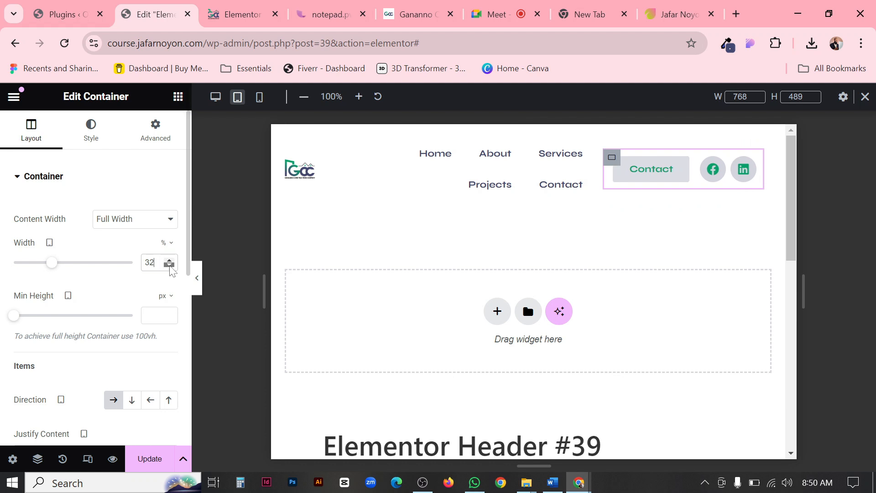
{"action": "left_click", "coordinate": [173, 267]}
{"action": "left_click", "coordinate": [170, 261]}
{"action": "left_click", "coordinate": [169, 261]}
{"action": "left_click", "coordinate": [169, 261]}
{"action": "left_click", "coordinate": [169, 261]}
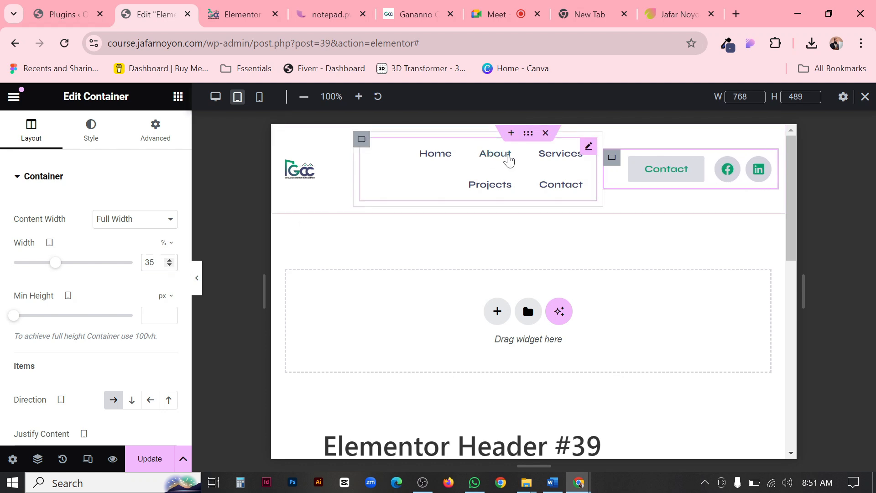
Widen the menu container to 55% for the tablet view.
{"action": "left_click", "coordinate": [359, 145]}
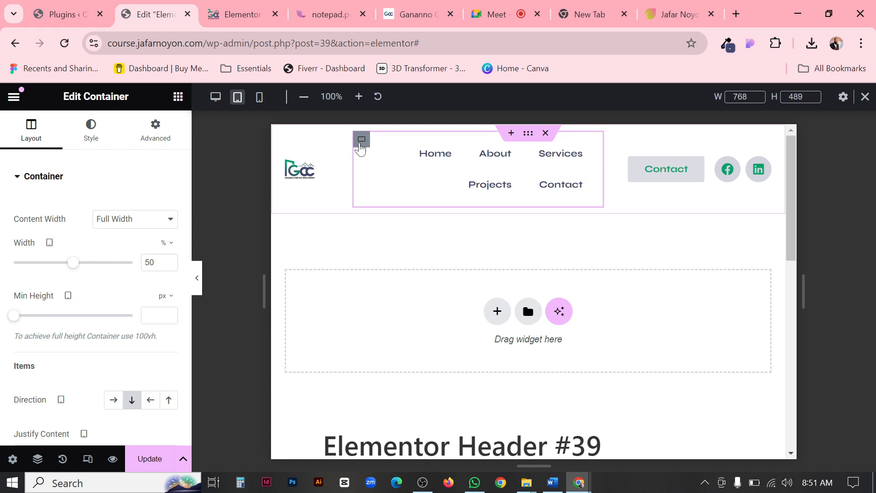
{"action": "left_click", "coordinate": [286, 160]}
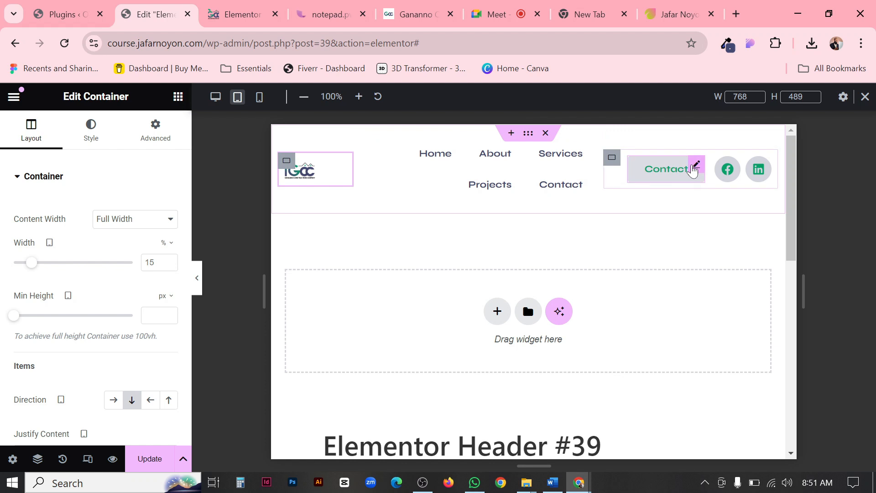
{"action": "left_click", "coordinate": [194, 281]}
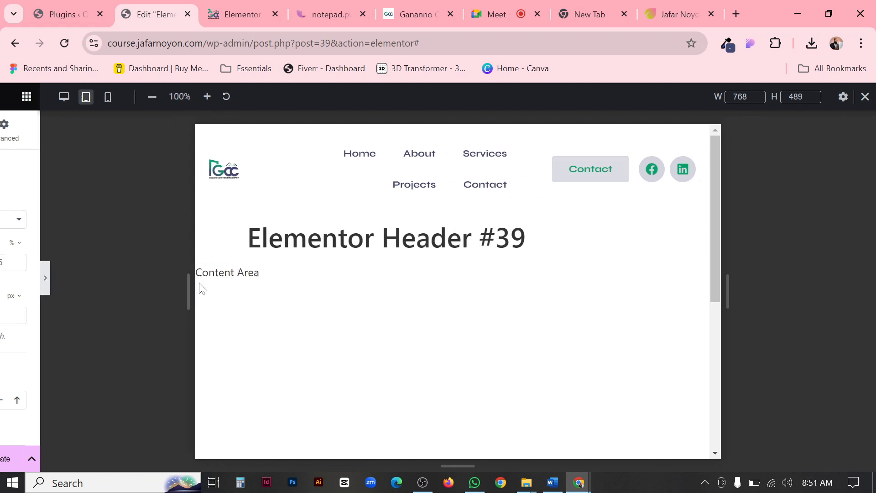
{"action": "left_click", "coordinate": [4, 276]}
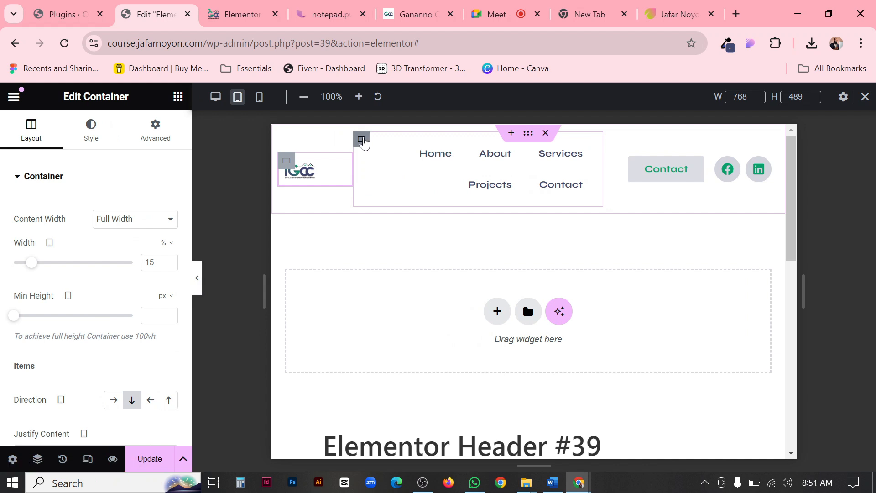
{"action": "left_click", "coordinate": [73, 263]}
{"action": "left_click", "coordinate": [169, 261]}
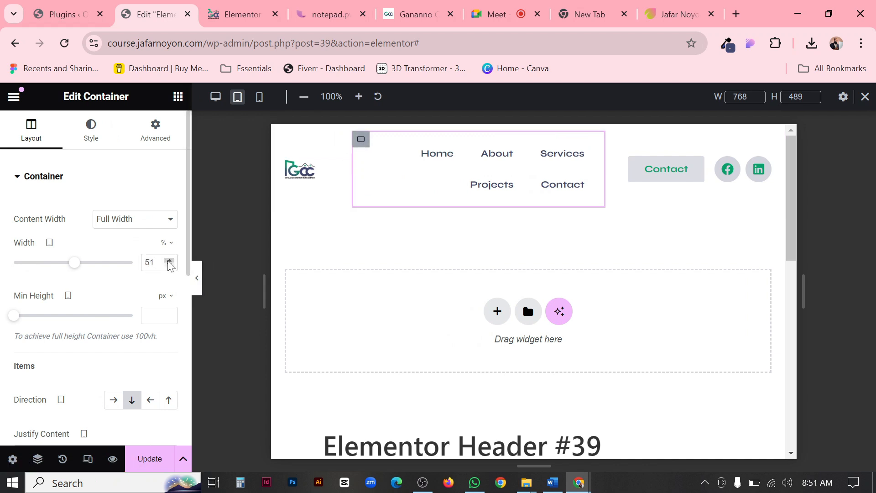
{"action": "left_click", "coordinate": [169, 261]}
{"action": "left_click", "coordinate": [169, 261]}
{"action": "left_click", "coordinate": [169, 260]}
{"action": "left_click", "coordinate": [169, 260]}
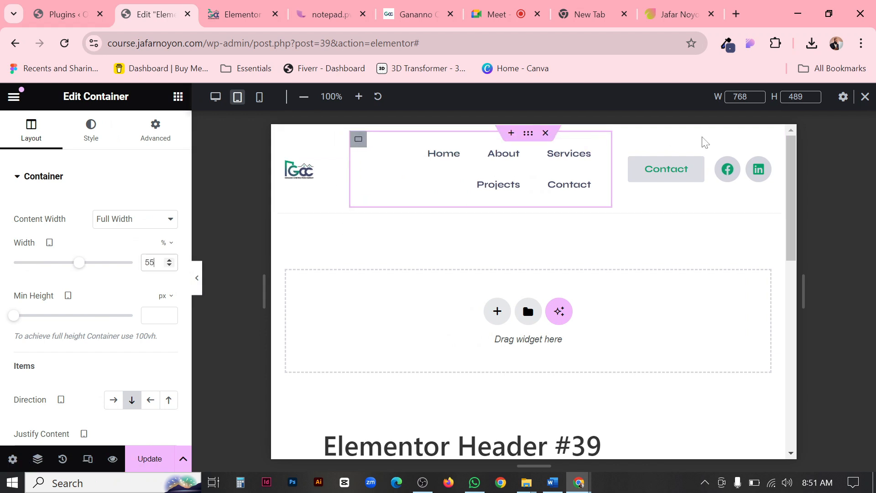
Set the Contact button container's tablet width to 30% and its column and row gaps to 5 px.
{"action": "left_click", "coordinate": [620, 157]}
{"action": "left_click", "coordinate": [157, 264]}
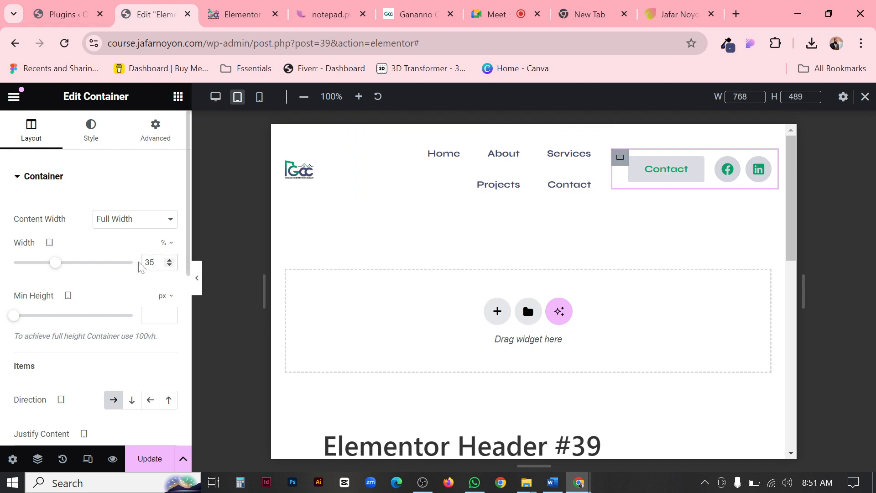
{"action": "type", "text": "30"}
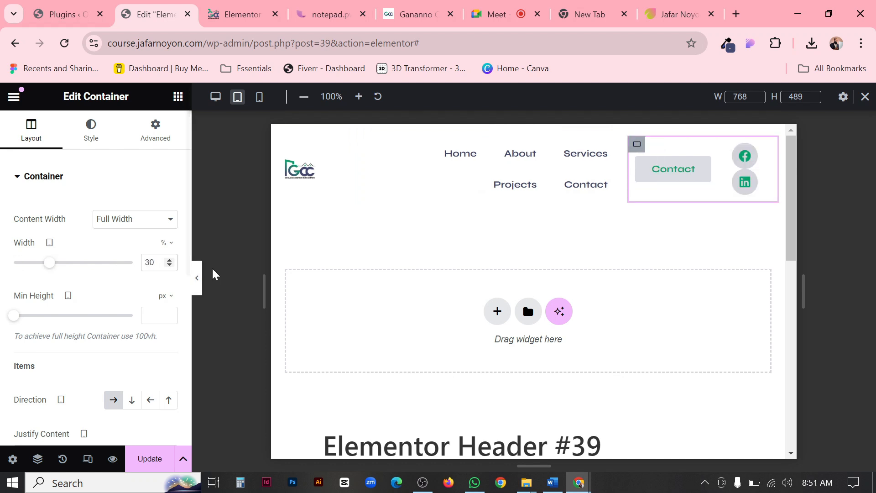
{"action": "left_click", "coordinate": [201, 287]}
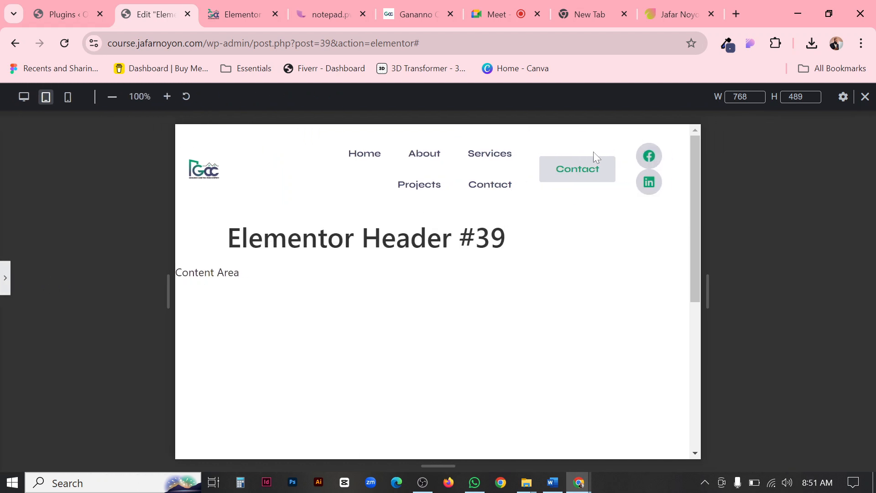
{"action": "left_click", "coordinate": [4, 280]}
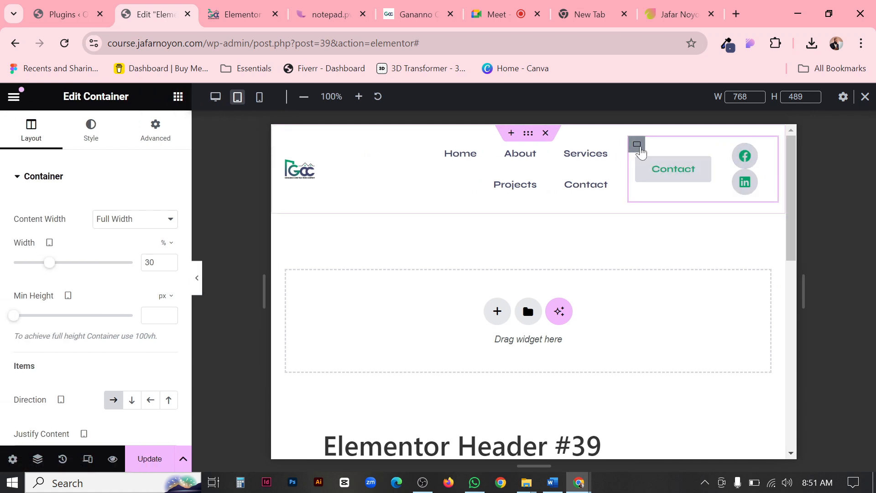
{"action": "scroll", "coordinate": [89, 263], "scroll_direction": "down", "scroll_amount": 5}
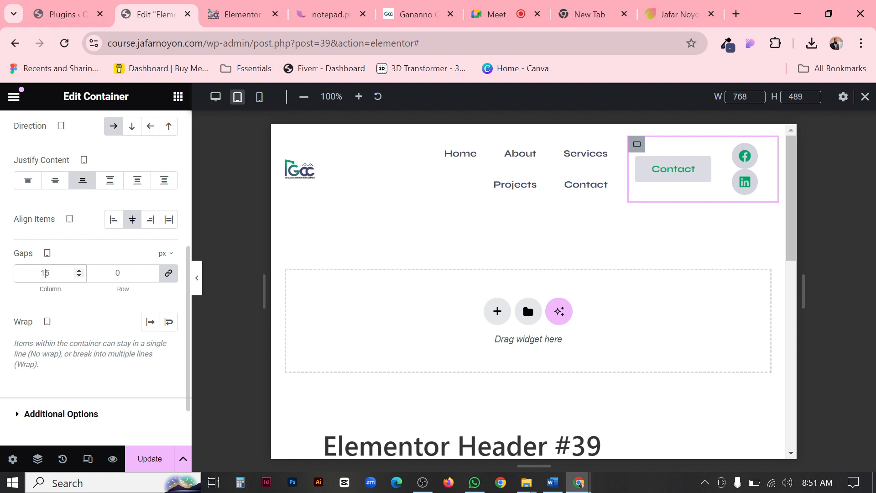
{"action": "type", "text": "5"}
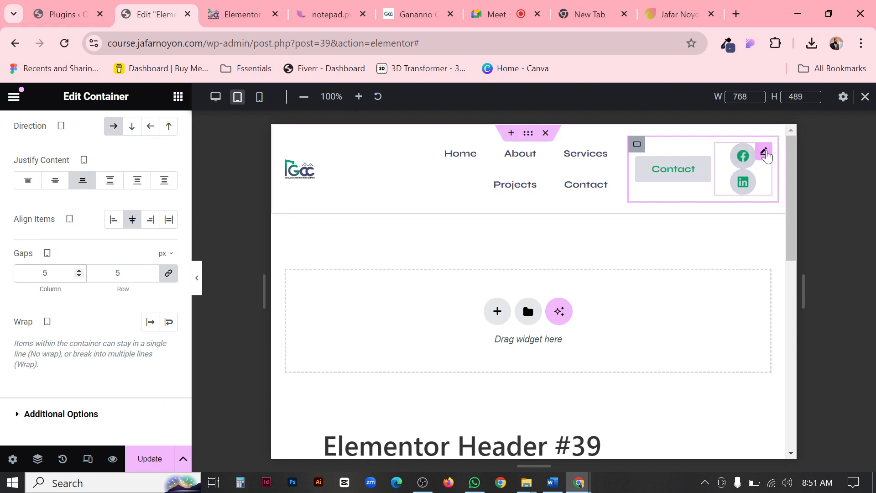
Reduce the social icons' size to 14 px for the tablet view and preview the header.
{"action": "left_click", "coordinate": [765, 153]}
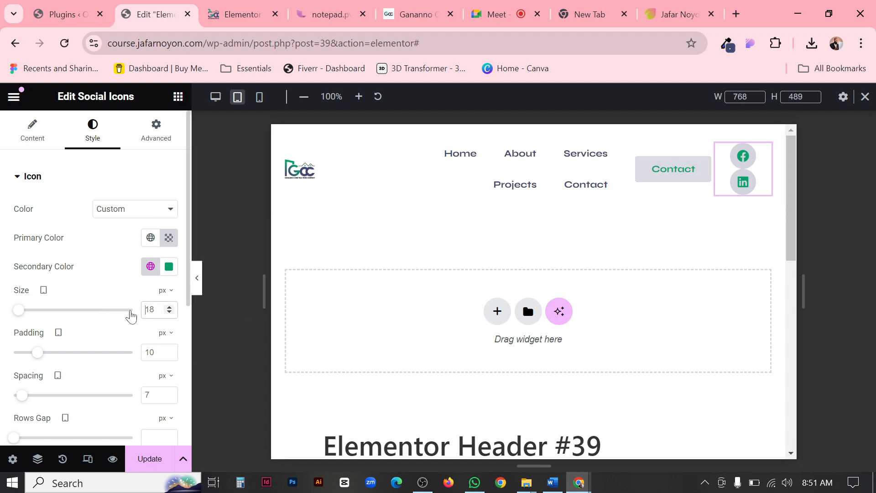
{"action": "type", "text": "4"}
{"action": "key", "text": "BackSpace"}
{"action": "type", "text": "14"}
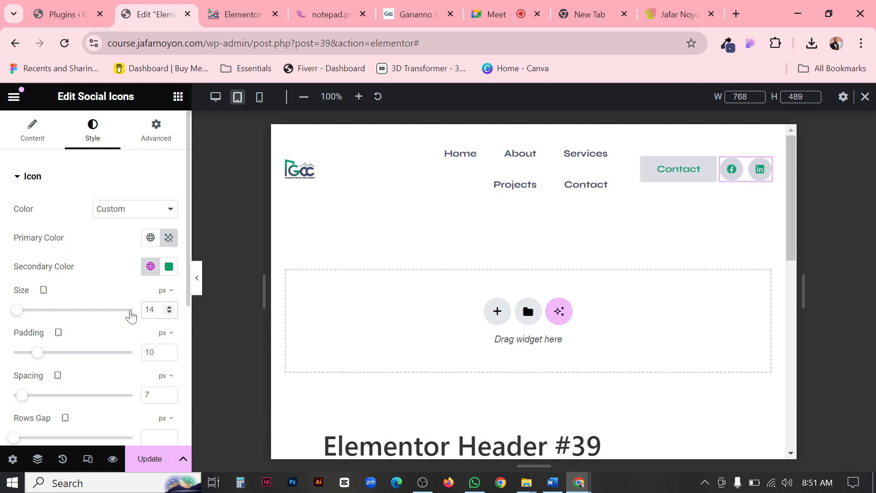
{"action": "left_click", "coordinate": [197, 277]}
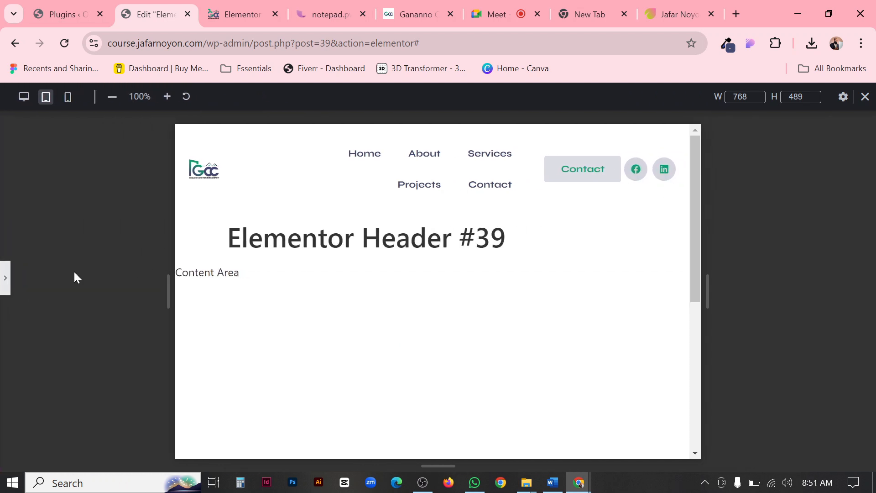
{"action": "left_click", "coordinate": [4, 278]}
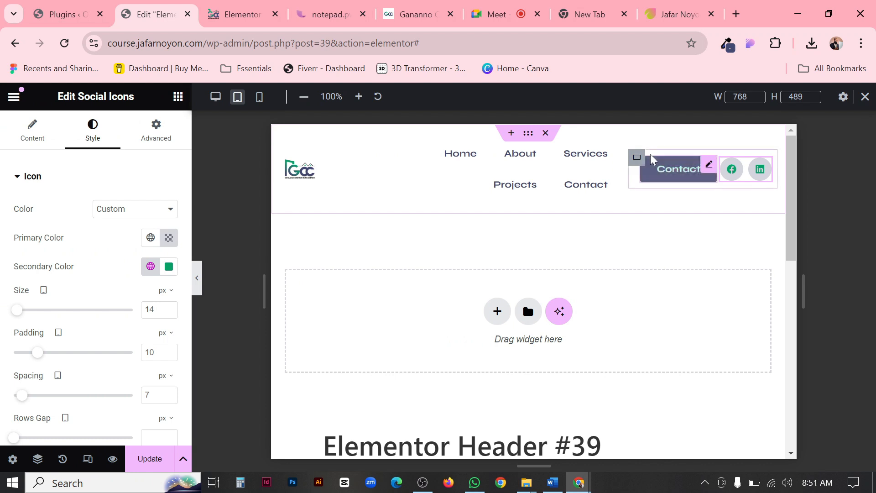
Unlink the Contact button container's gap values, set the tablet column gap to 10 px and preview the header.
{"action": "left_click", "coordinate": [638, 159]}
{"action": "scroll", "coordinate": [150, 388], "scroll_direction": "down", "scroll_amount": 5}
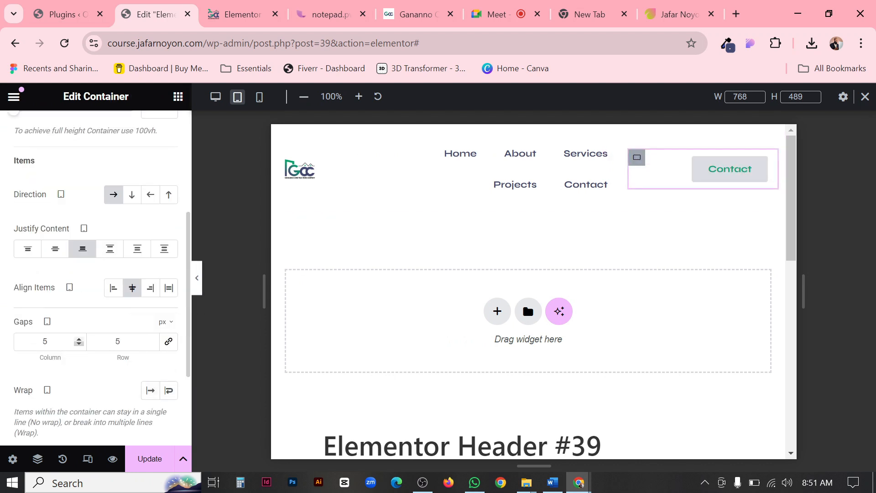
{"action": "left_click", "coordinate": [79, 340]}
{"action": "left_click", "coordinate": [79, 340]}
{"action": "left_click", "coordinate": [79, 339]}
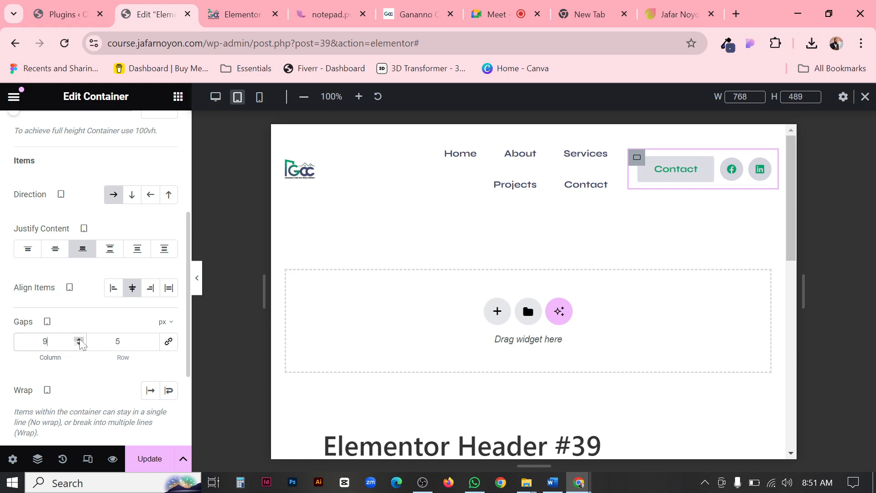
{"action": "left_click", "coordinate": [79, 340]}
{"action": "left_click", "coordinate": [196, 278]}
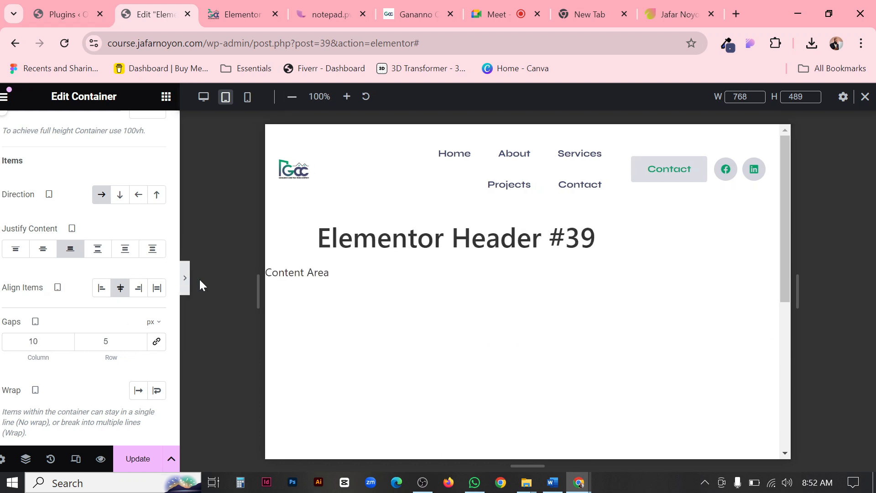
{"action": "left_click", "coordinate": [2, 273]}
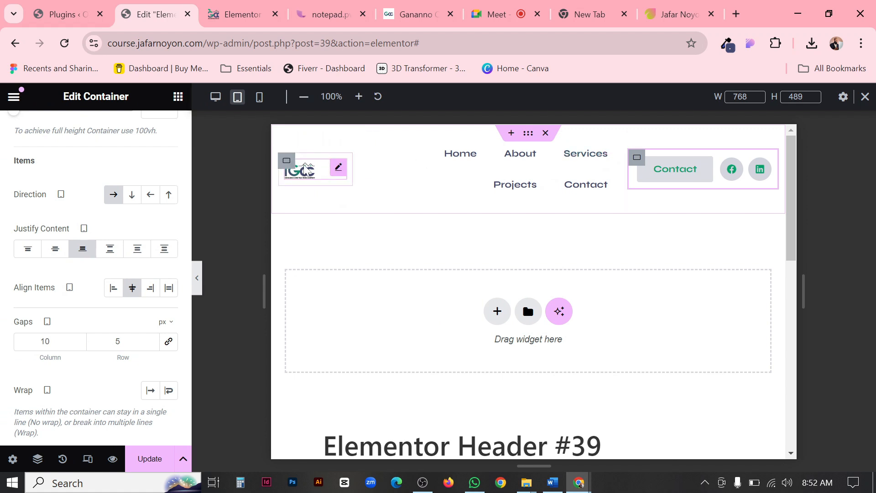
Enlarge the logo image to 93% width for the tablet view.
{"action": "left_click", "coordinate": [339, 169]}
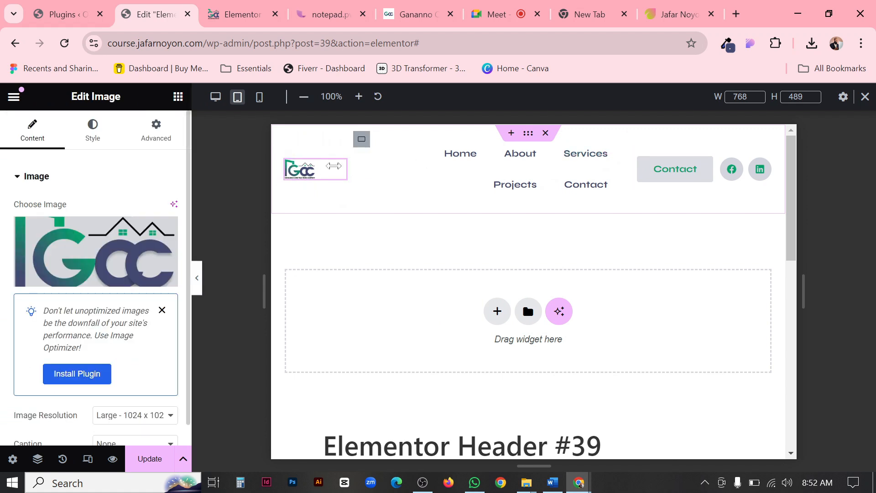
{"action": "mouse_move", "coordinate": [104, 244]}
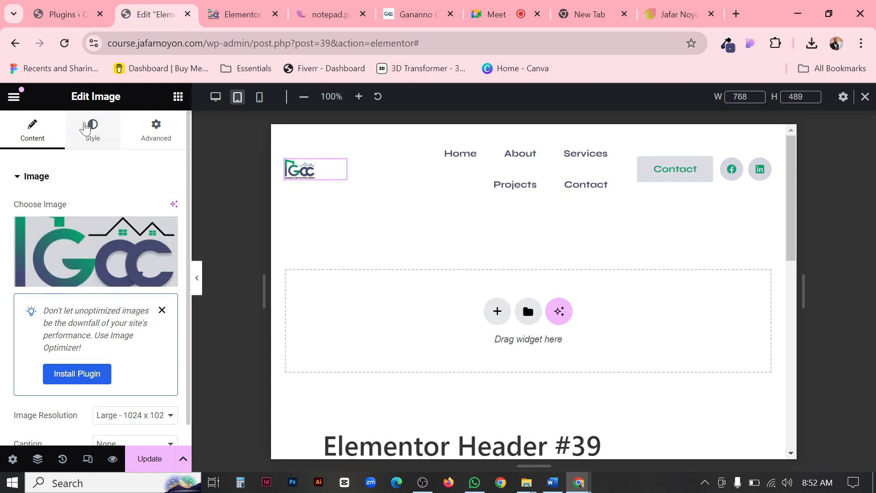
{"action": "left_click", "coordinate": [93, 136]}
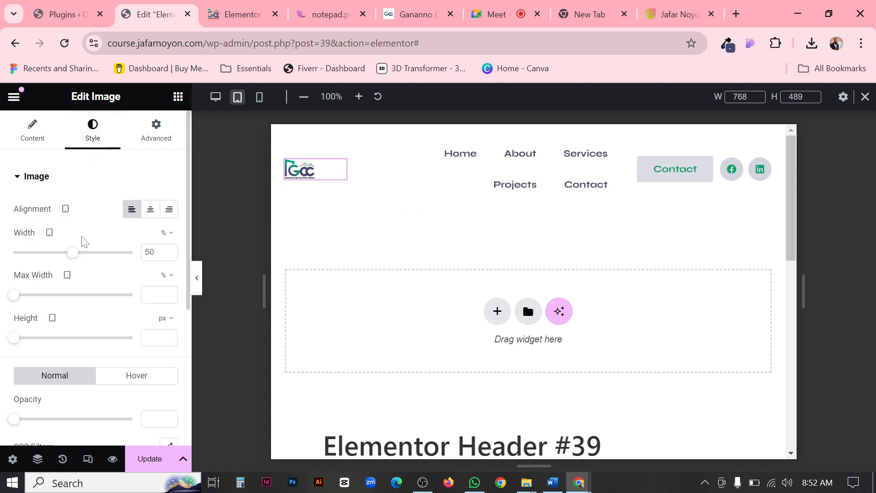
{"action": "left_click_drag", "start_coordinate": [78, 258], "coordinate": [126, 259]}
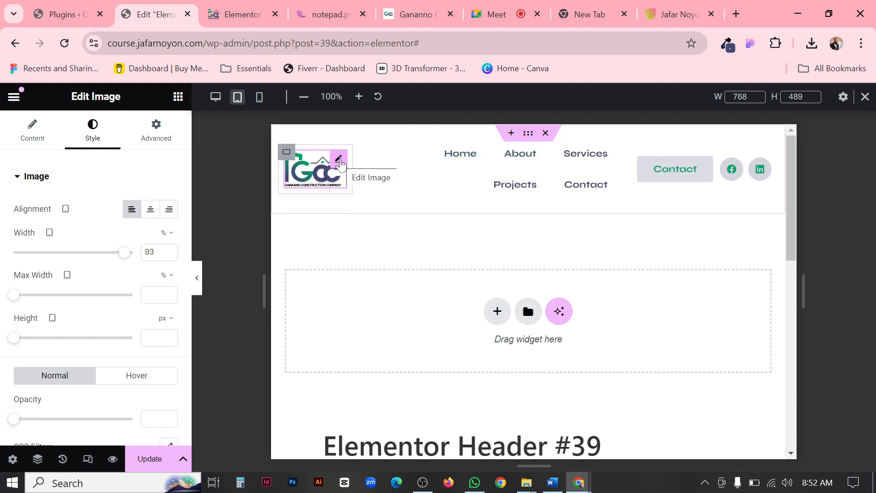
Link the logo image to a custom URL, using the site's Home page as the target.
{"action": "left_click", "coordinate": [32, 135]}
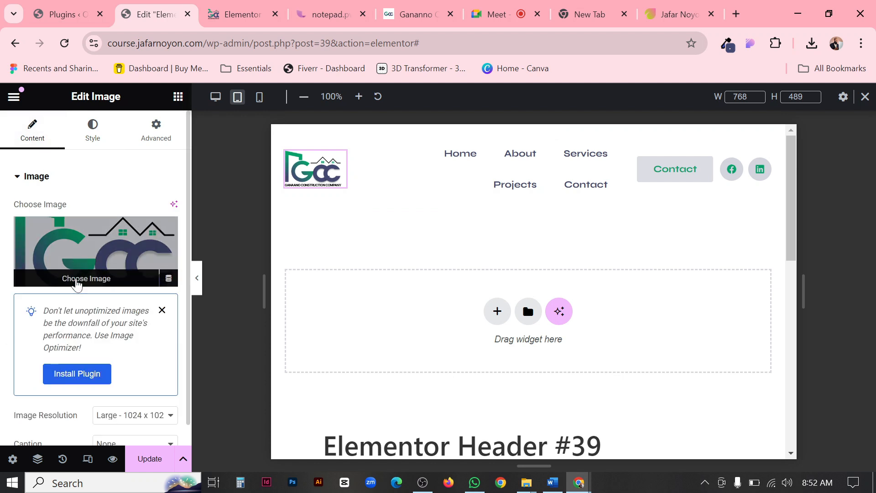
{"action": "scroll", "coordinate": [126, 343], "scroll_direction": "down", "scroll_amount": 3}
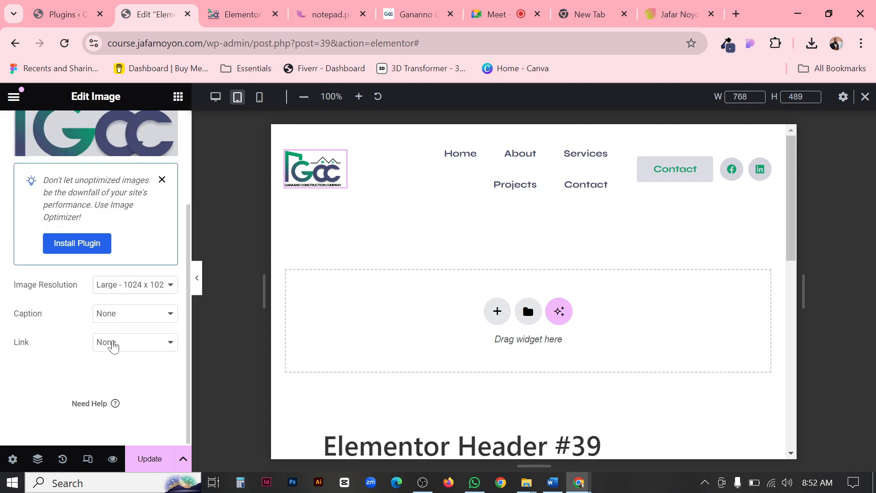
{"action": "left_click", "coordinate": [117, 346]}
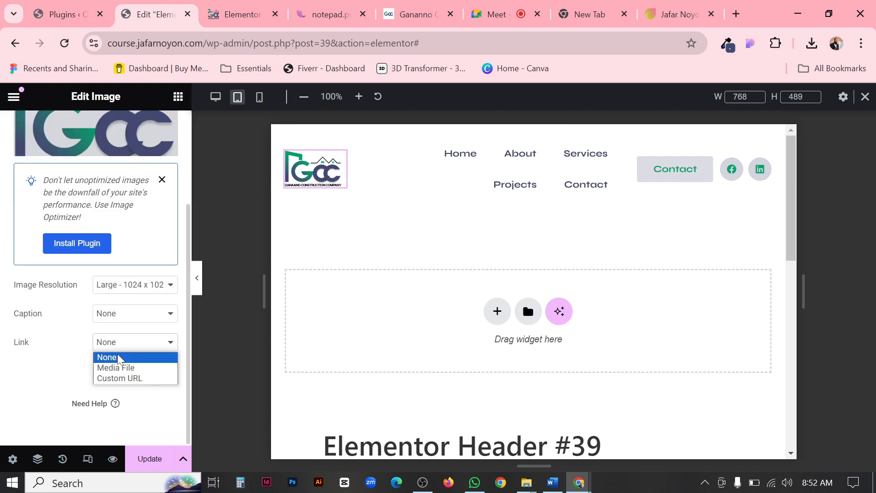
{"action": "left_click", "coordinate": [119, 377]}
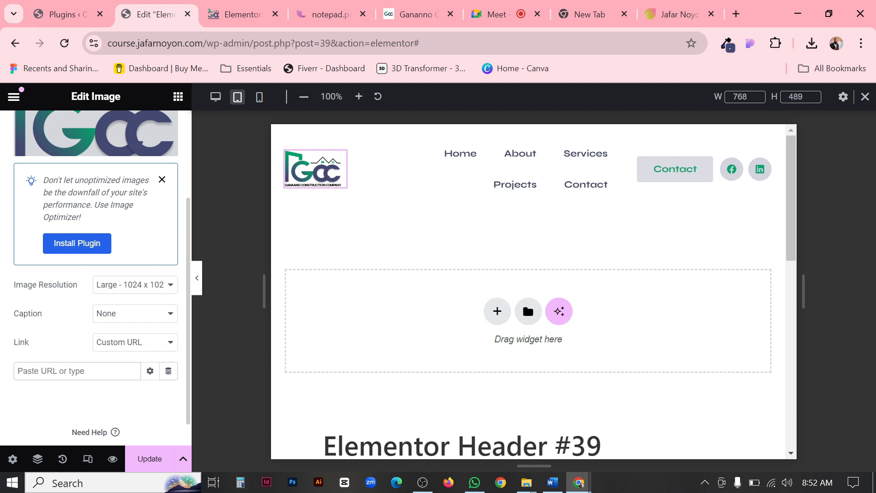
{"action": "type", "text": "Home"}
{"action": "left_click", "coordinate": [53, 397]}
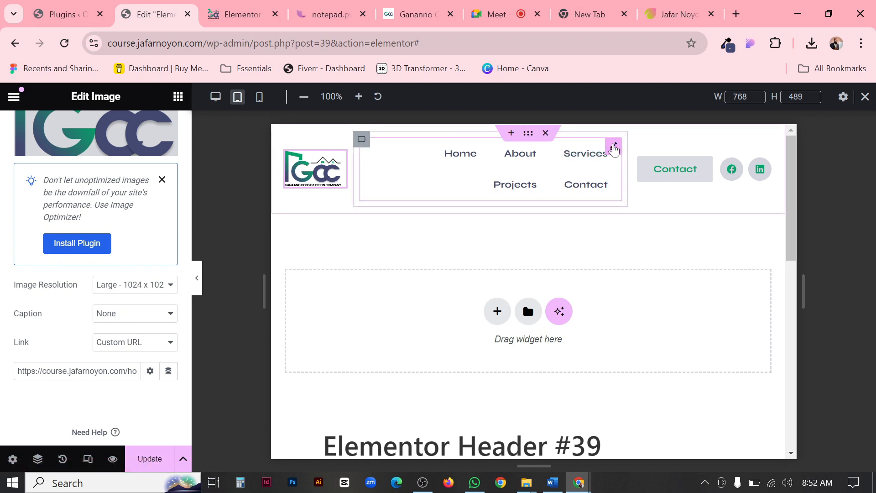
Set the navigation menu's typography size to 12 px for the tablet view.
{"action": "left_click", "coordinate": [613, 147]}
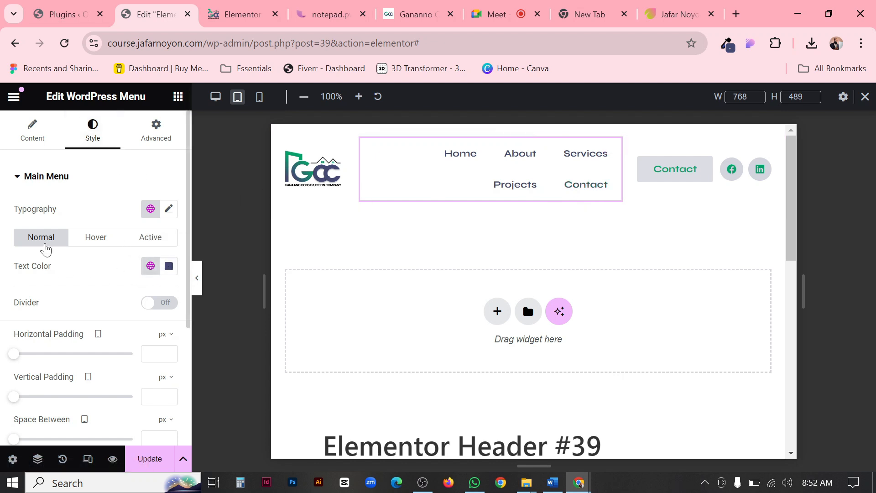
{"action": "left_click", "coordinate": [168, 208]}
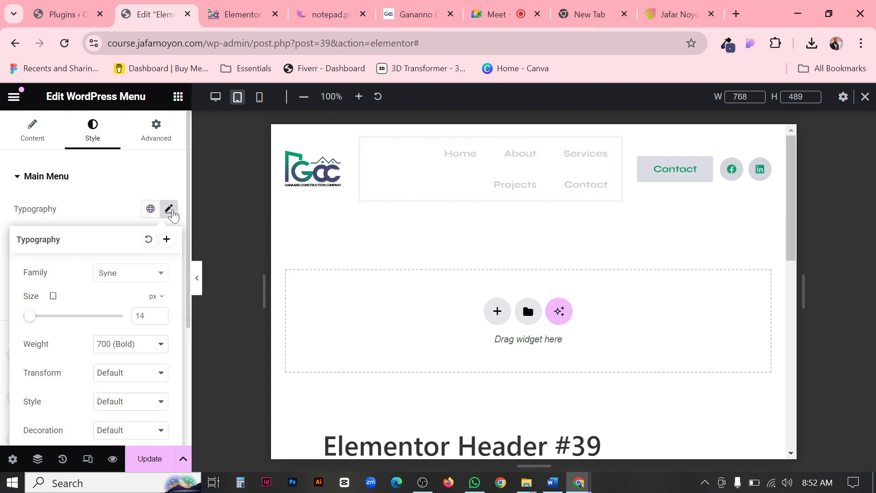
{"action": "left_click", "coordinate": [159, 318]}
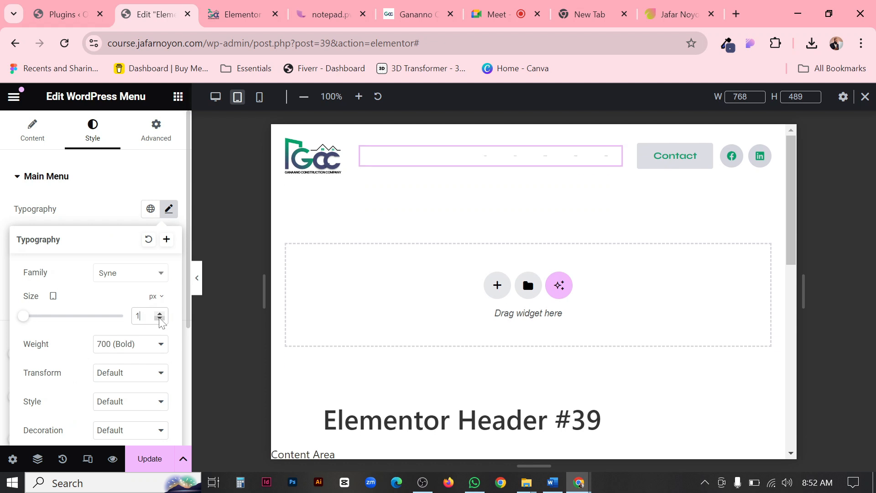
{"action": "type", "text": "12"}
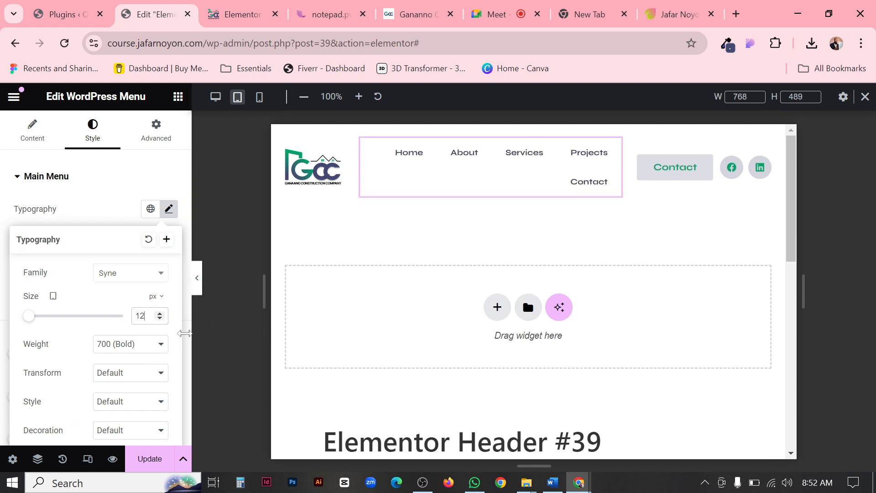
Set the space between the navigation menu's main items to 0 px for the tablet view.
{"action": "left_click", "coordinate": [32, 133]}
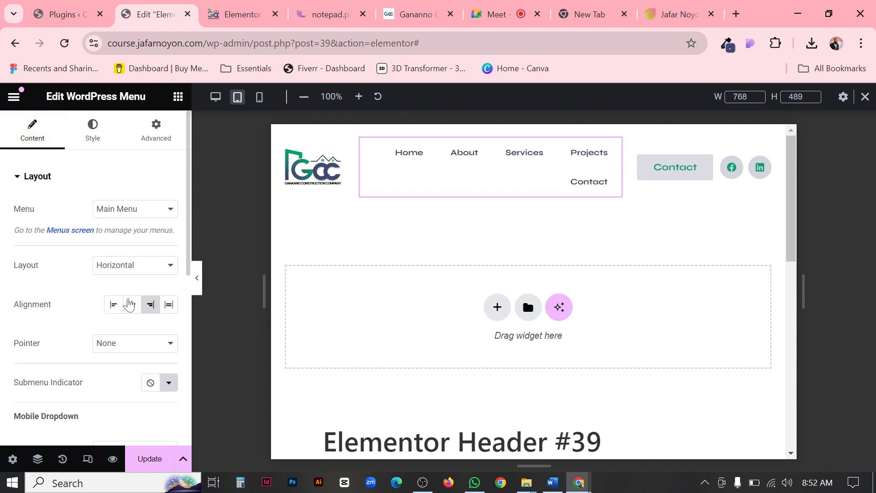
{"action": "left_click", "coordinate": [106, 146]}
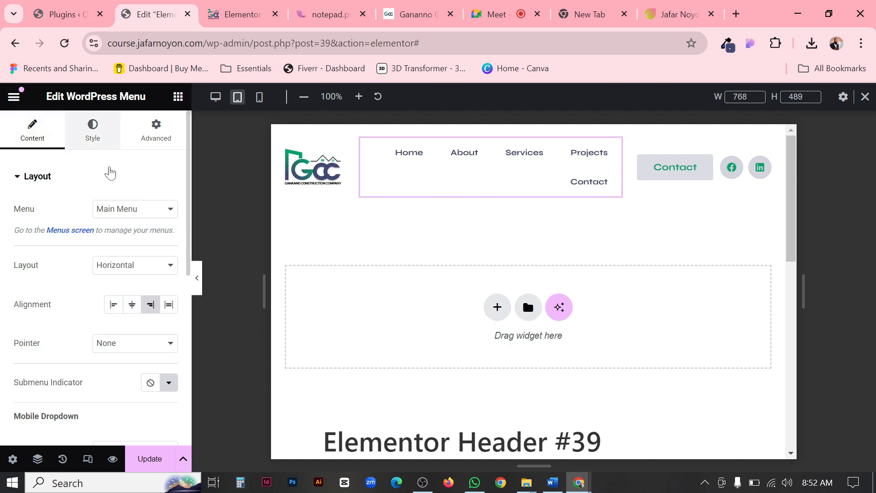
{"action": "scroll", "coordinate": [109, 286], "scroll_direction": "down", "scroll_amount": 3}
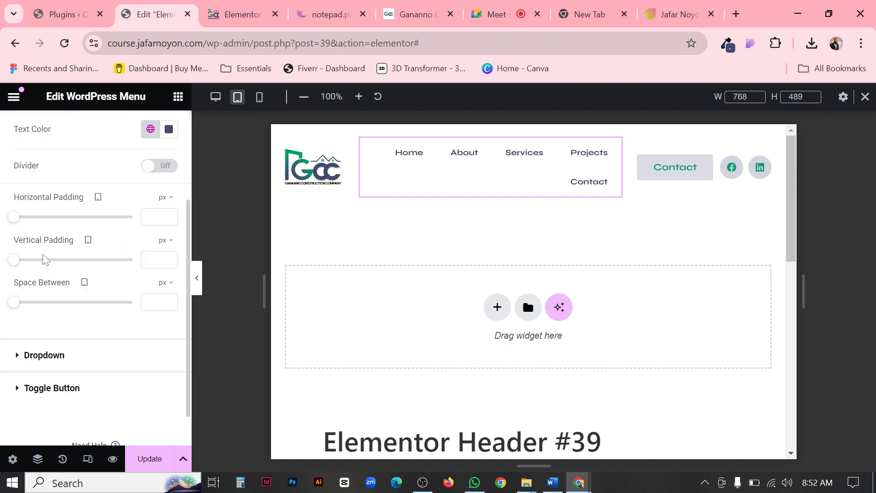
{"action": "left_click", "coordinate": [14, 304]}
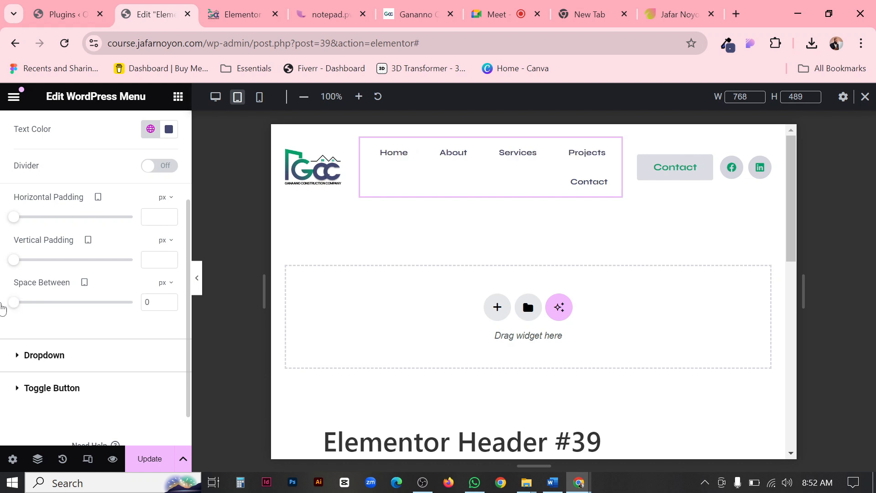
Set the navigation menu's horizontal padding to 12 px for the tablet view and preview the header.
{"action": "left_click", "coordinate": [16, 217]}
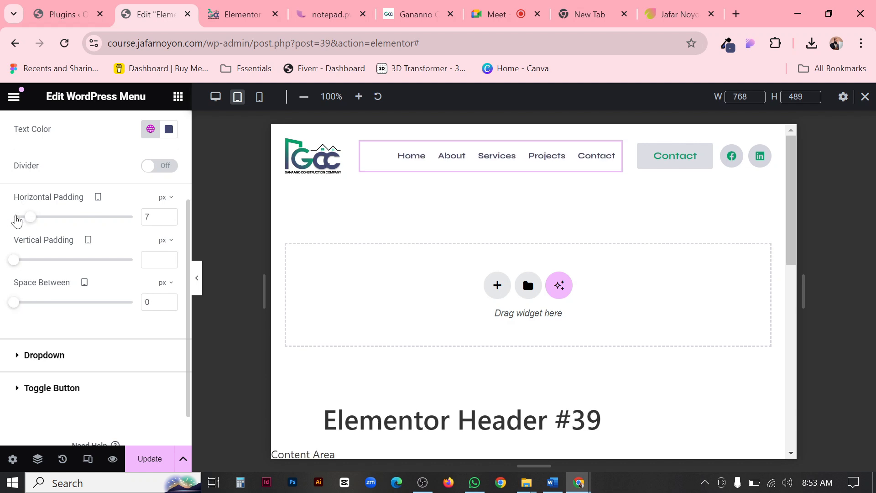
{"action": "left_click_drag", "start_coordinate": [9, 219], "coordinate": [45, 235]}
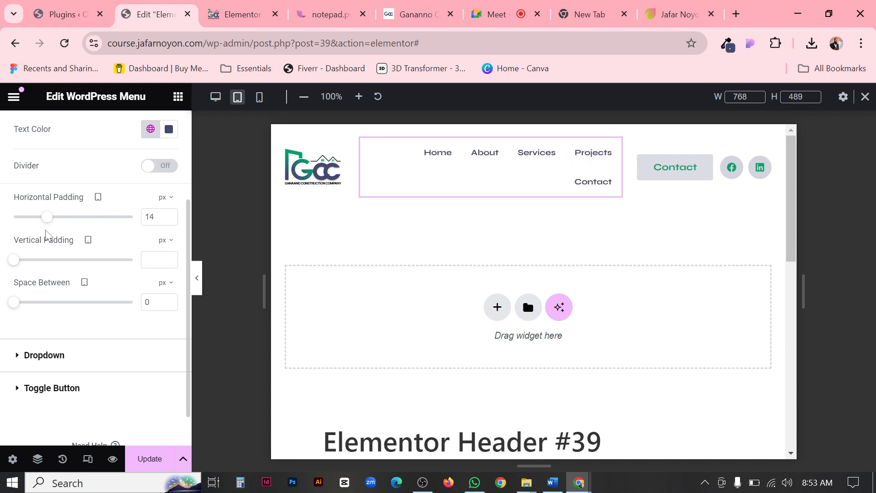
{"action": "left_click", "coordinate": [169, 220]}
{"action": "left_click", "coordinate": [169, 220]}
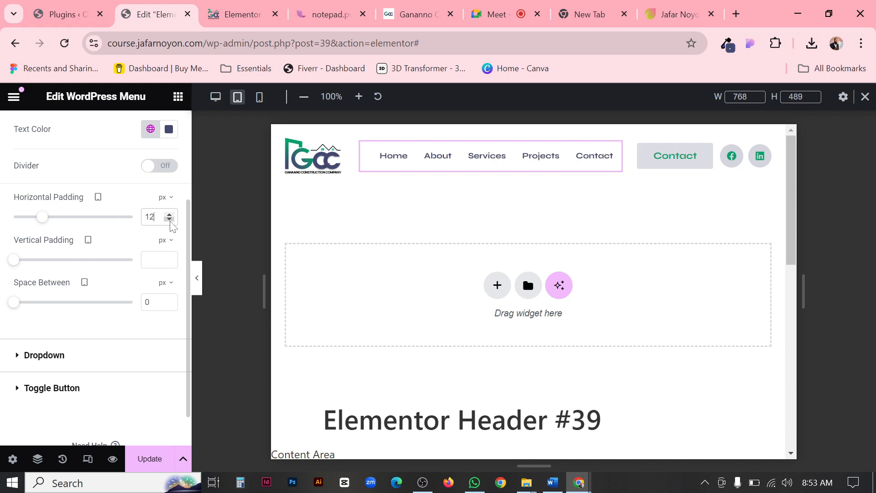
{"action": "left_click", "coordinate": [196, 278]}
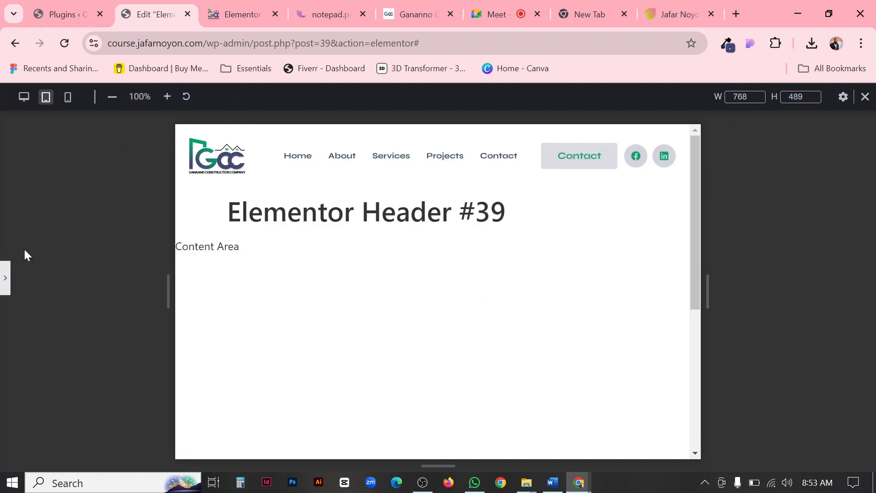
{"action": "left_click", "coordinate": [4, 275]}
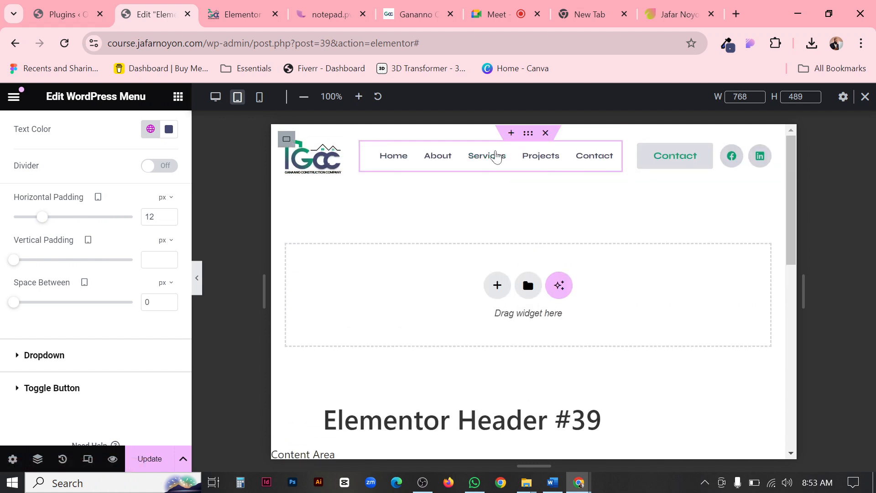
Update the header template and switch to the mobile view to check the stacked layout.
{"action": "left_click", "coordinate": [152, 458]}
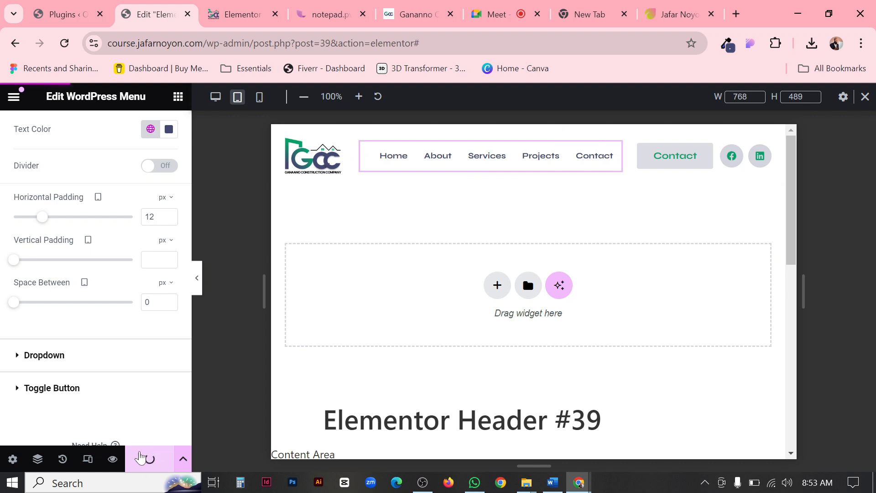
{"action": "left_click", "coordinate": [259, 98]}
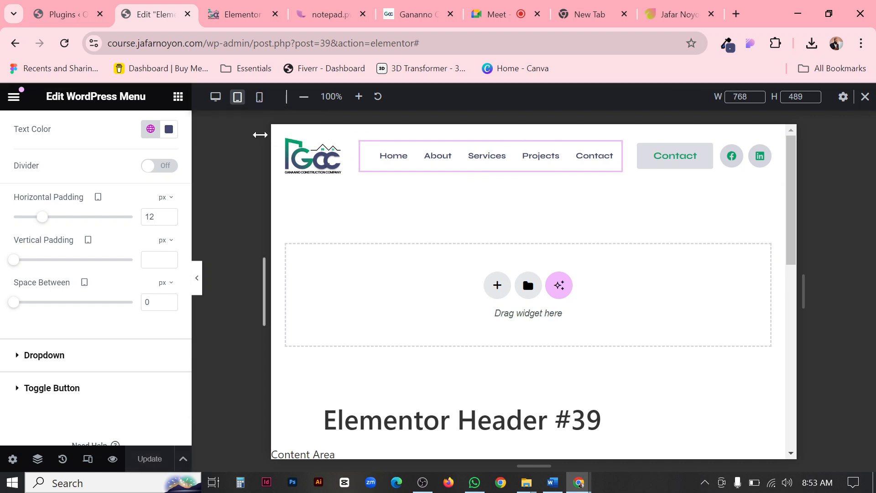
{"action": "left_click", "coordinate": [260, 98]}
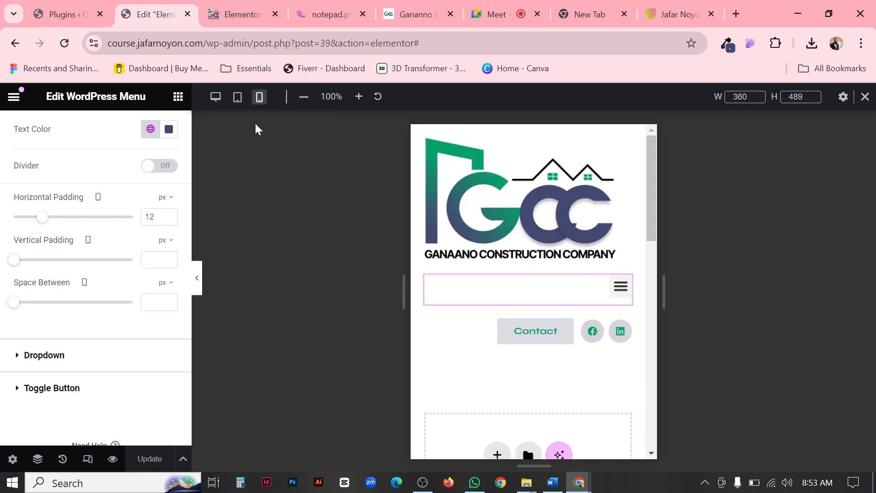
{"action": "scroll", "coordinate": [583, 211], "scroll_direction": "down", "scroll_amount": 2}
{"action": "scroll", "coordinate": [575, 211], "scroll_direction": "up", "scroll_amount": 2}
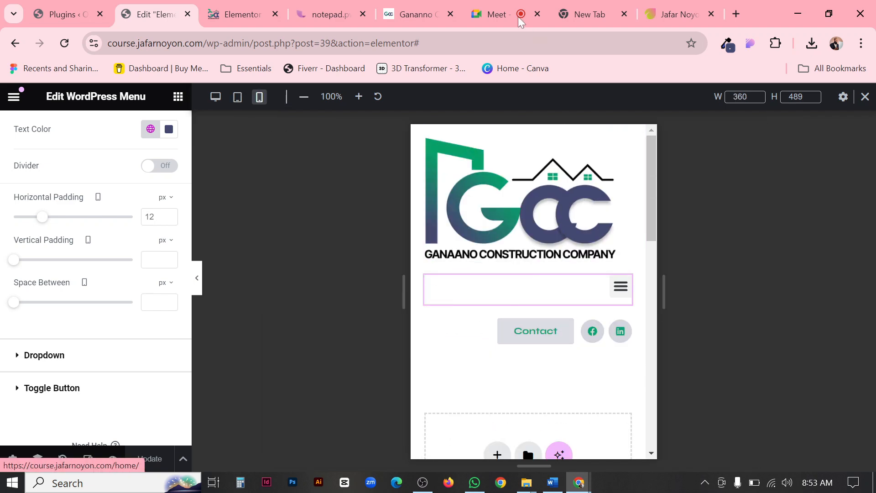
Switch to the Ganaano reference site and reduce the browser window from full screen to compare its mobile header.
{"action": "left_click", "coordinate": [419, 10]}
{"action": "left_click", "coordinate": [829, 14]}
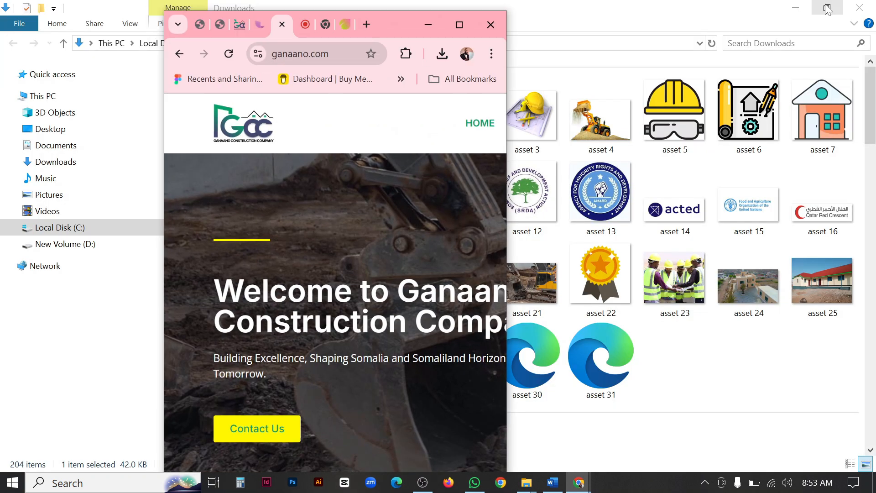
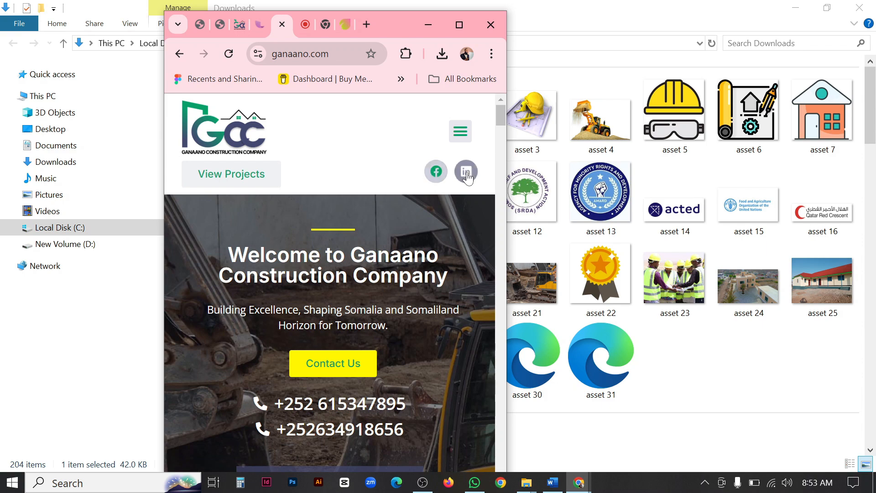
In the Elementor header editor, set the mobile width of the logo container to 25% and the menu container to 75%.
{"action": "left_click", "coordinate": [459, 25]}
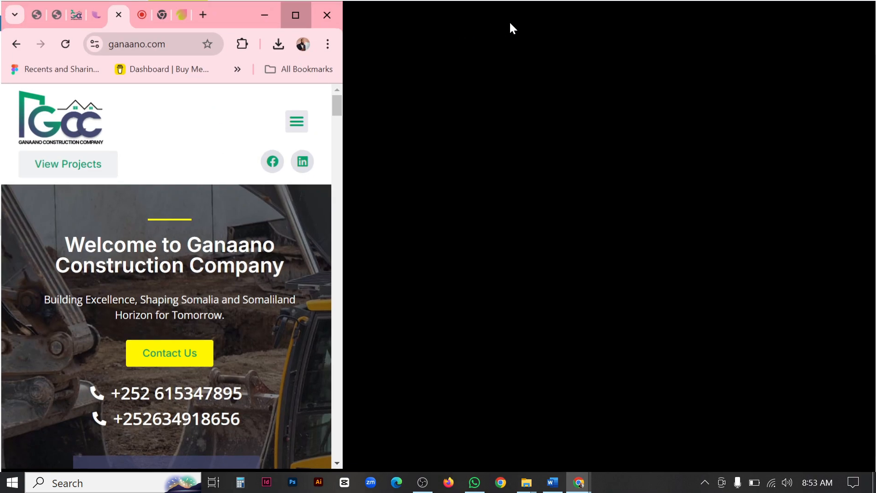
{"action": "left_click", "coordinate": [228, 18]}
{"action": "left_click", "coordinate": [153, 15]}
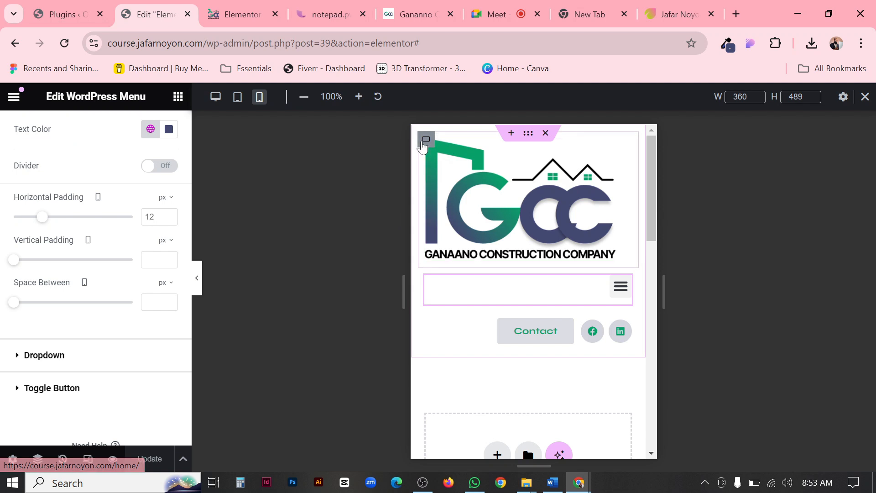
{"action": "left_click", "coordinate": [424, 144]}
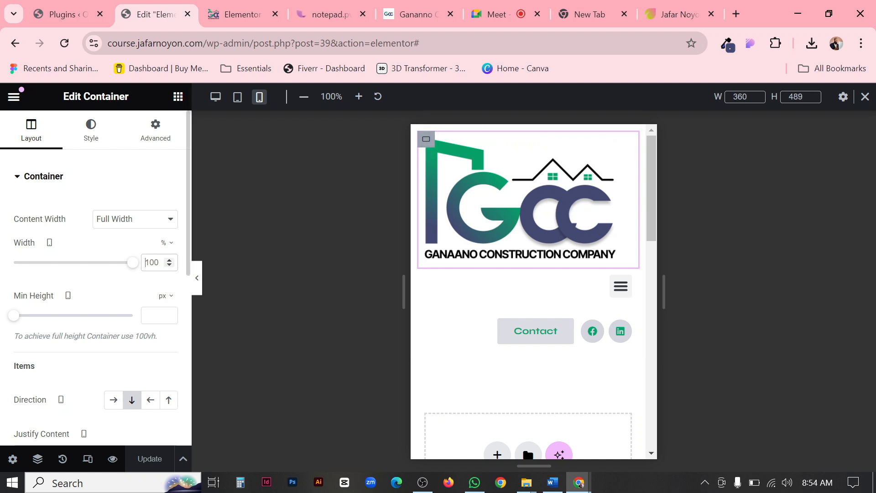
{"action": "double_click", "coordinate": [150, 262]}
{"action": "type", "text": "25"}
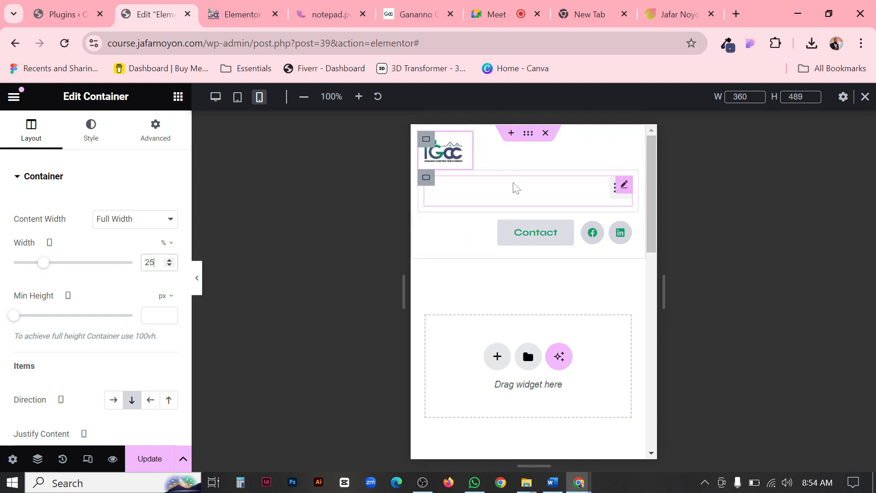
{"action": "left_click", "coordinate": [426, 179]}
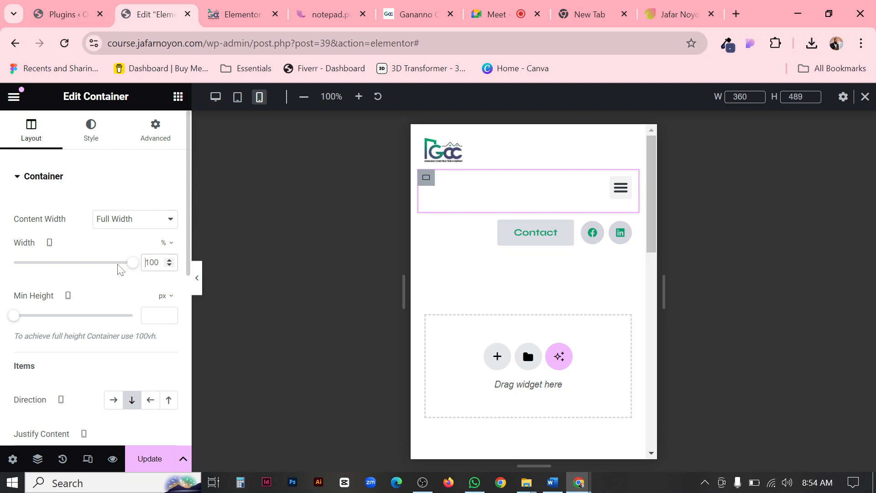
{"action": "type", "text": "75"}
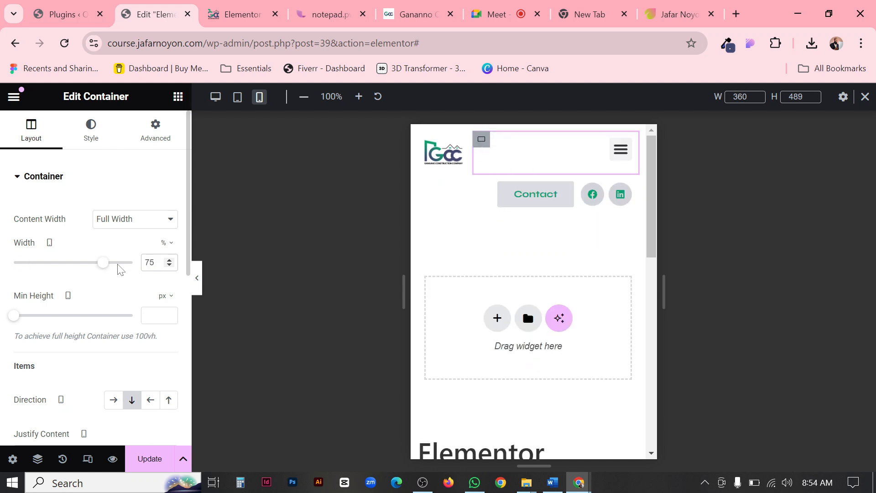
Set the mobile container of the Contact button and social icons to stretched item alignment and space-between justification.
{"action": "left_click", "coordinate": [426, 187]}
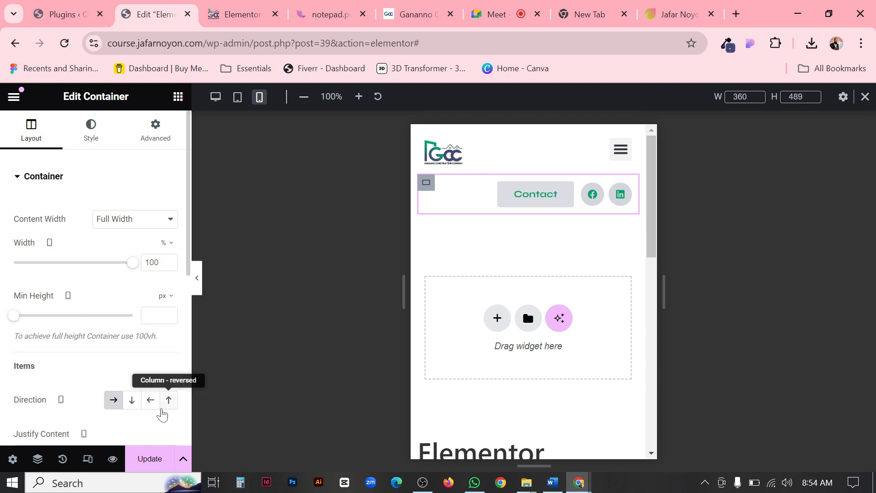
{"action": "scroll", "coordinate": [116, 374], "scroll_direction": "down", "scroll_amount": 3}
{"action": "left_click", "coordinate": [168, 357]}
{"action": "left_click", "coordinate": [165, 320]}
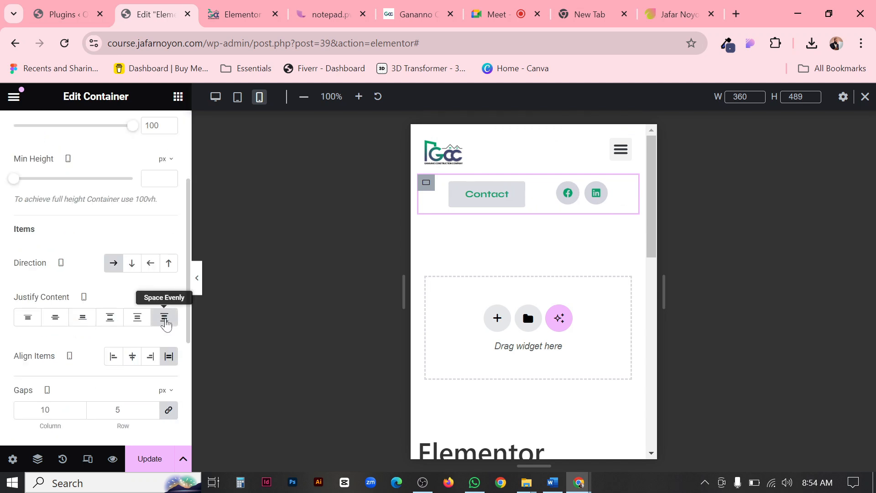
{"action": "left_click", "coordinate": [109, 317]}
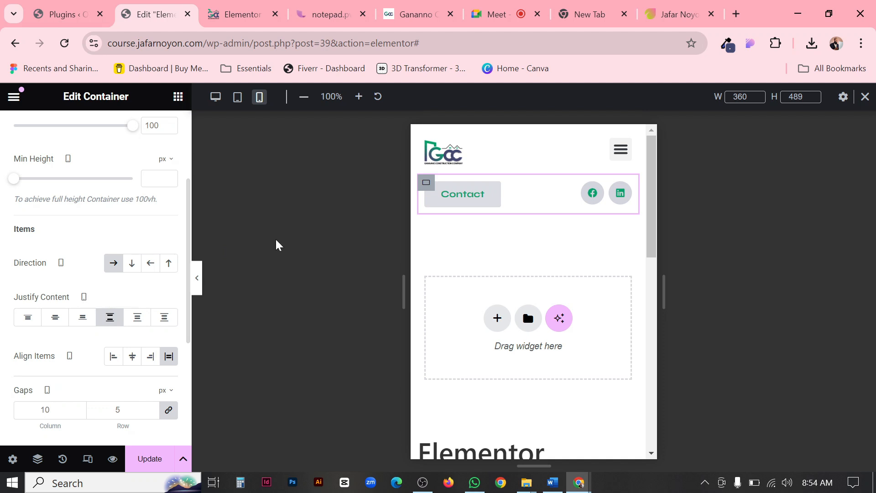
Preview the mobile header without the settings panel and compare it with the ganaano.com header in a narrow window.
{"action": "left_click", "coordinate": [196, 286]}
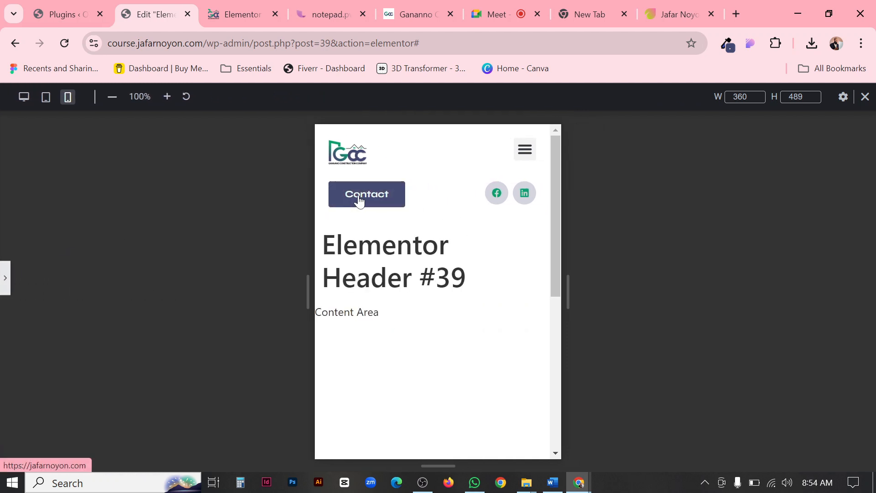
{"action": "left_click", "coordinate": [5, 277]}
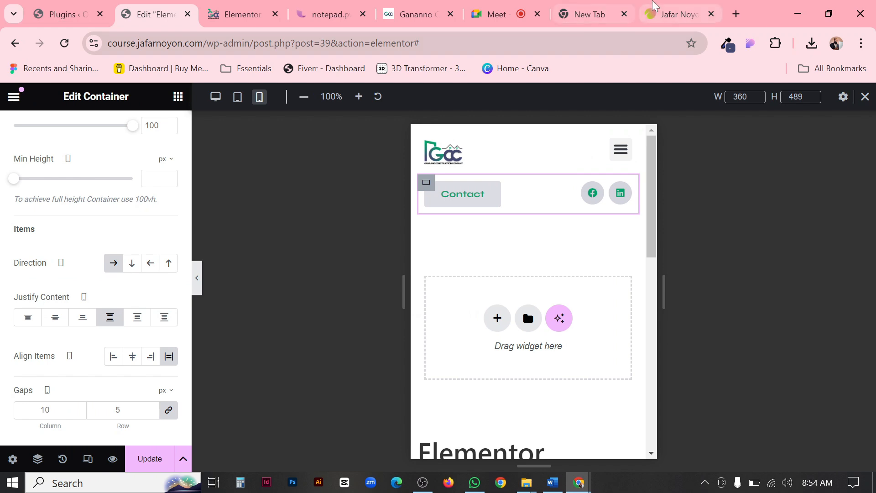
{"action": "left_click", "coordinate": [417, 18]}
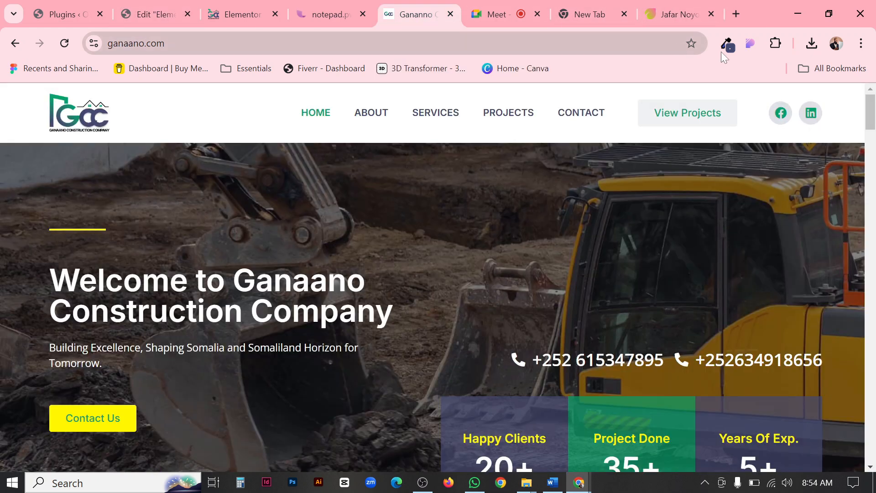
{"action": "left_click", "coordinate": [818, 15]}
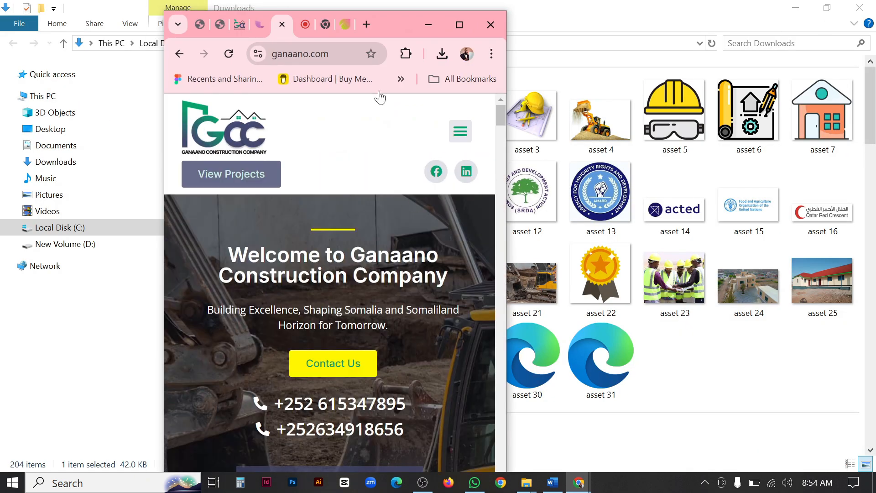
{"action": "left_click", "coordinate": [459, 25]}
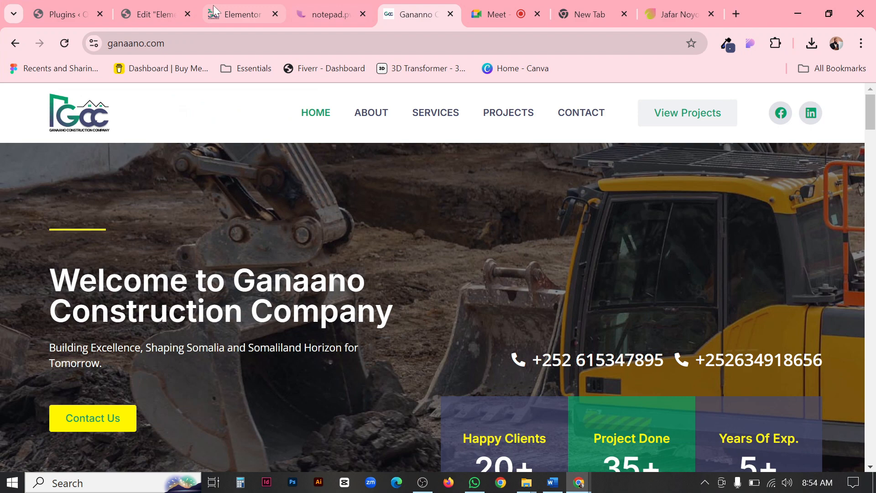
{"action": "left_click", "coordinate": [167, 12]}
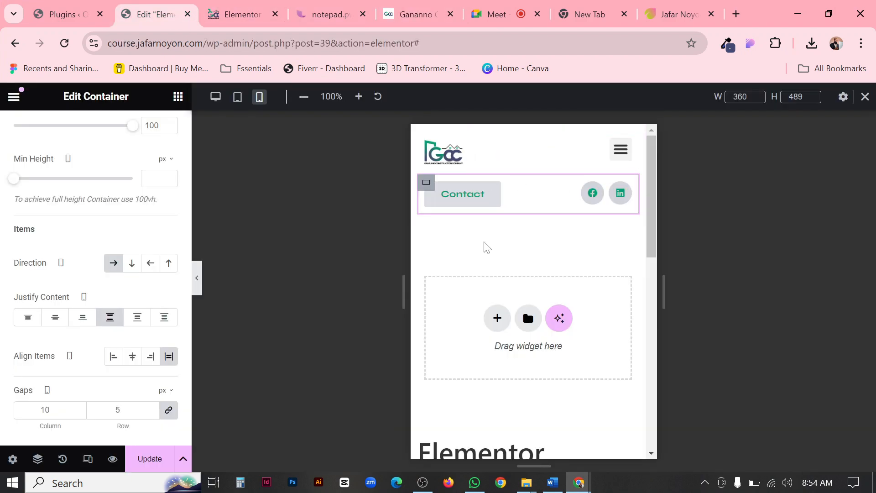
Check the mobile header layout and update the header template to save the changes.
{"action": "scroll", "coordinate": [547, 241], "scroll_direction": "down", "scroll_amount": 2}
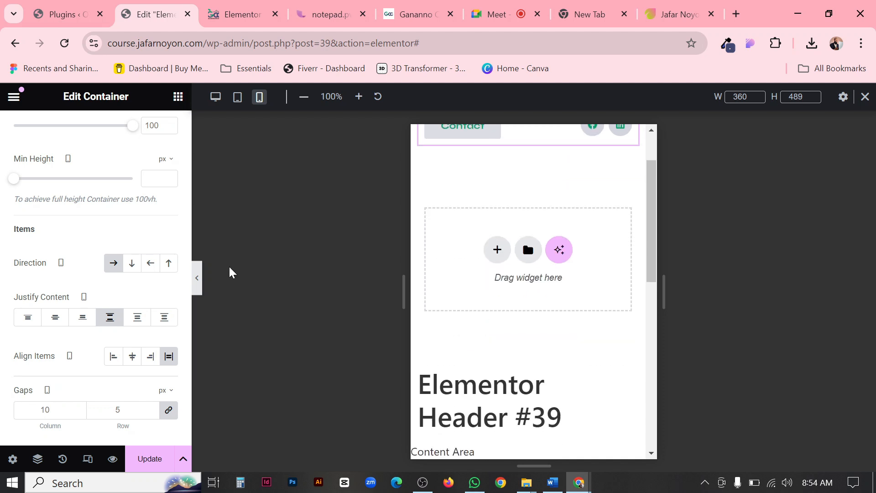
{"action": "scroll", "coordinate": [86, 358], "scroll_direction": "down", "scroll_amount": 5}
{"action": "scroll", "coordinate": [88, 360], "scroll_direction": "up", "scroll_amount": 8}
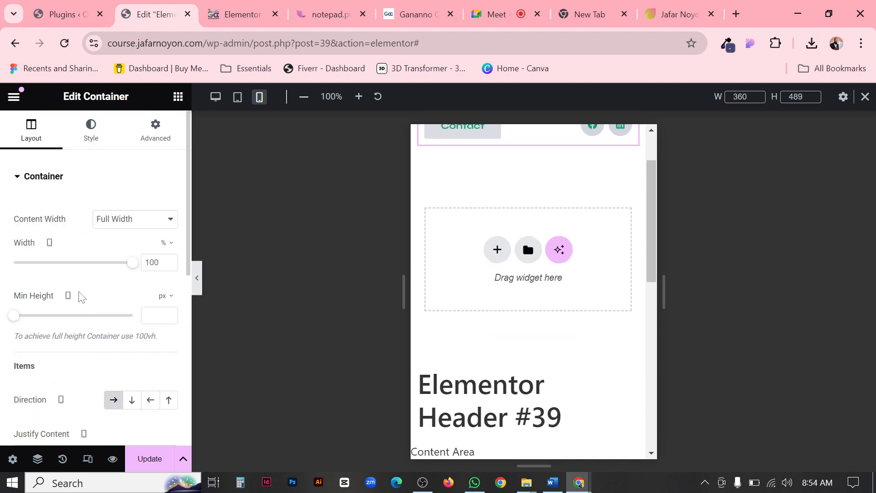
{"action": "scroll", "coordinate": [565, 245], "scroll_direction": "up", "scroll_amount": 2}
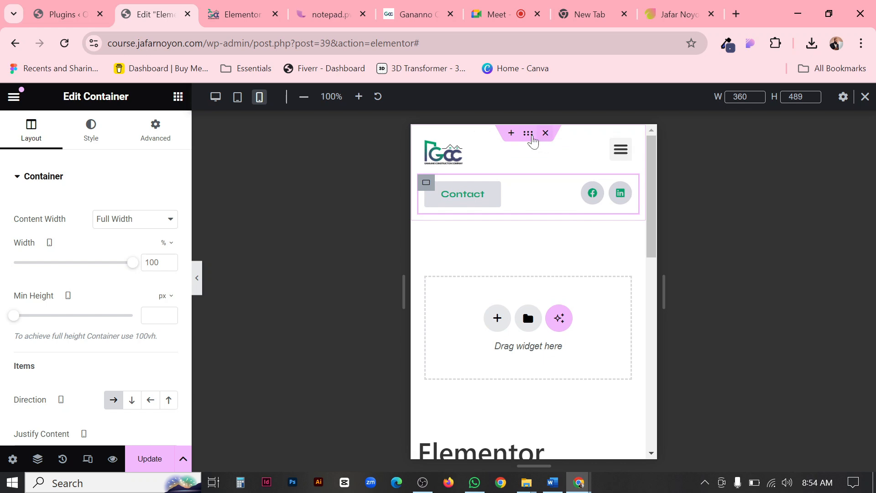
{"action": "left_click", "coordinate": [149, 458]}
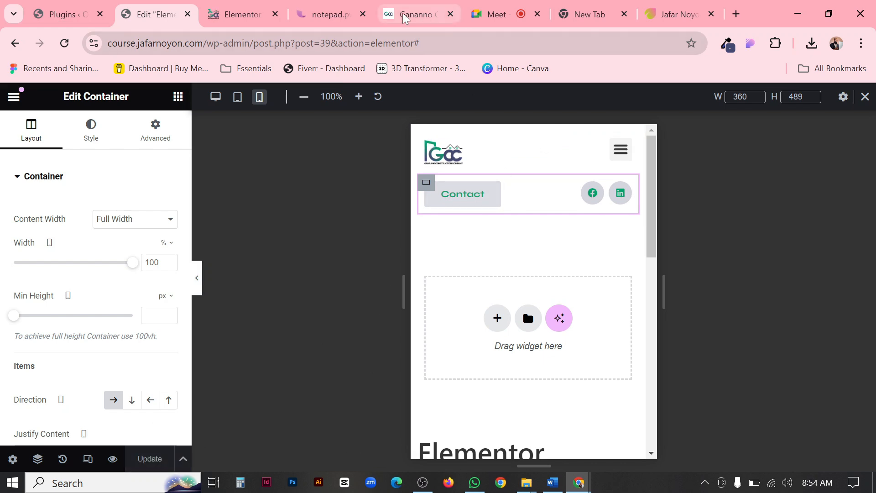
Examine how the header on the ganaano.com reference site behaves and is separated from the content while the page scrolls.
{"action": "left_click", "coordinate": [415, 15]}
{"action": "scroll", "coordinate": [532, 207], "scroll_direction": "down", "scroll_amount": 5}
{"action": "scroll", "coordinate": [531, 207], "scroll_direction": "down", "scroll_amount": 15}
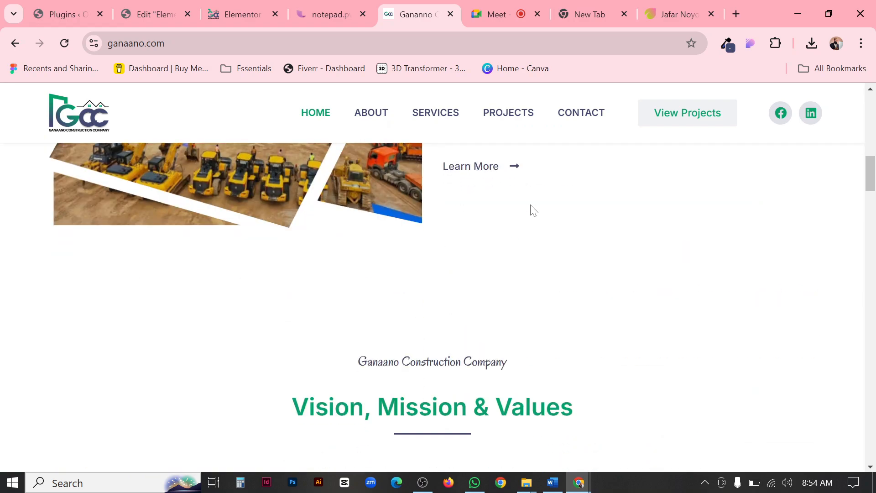
{"action": "scroll", "coordinate": [529, 207], "scroll_direction": "down", "scroll_amount": 3}
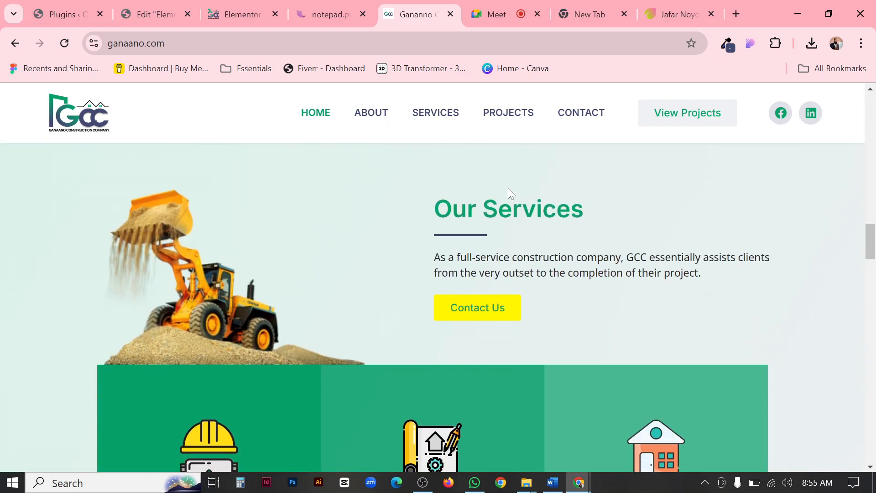
{"action": "scroll", "coordinate": [433, 156], "scroll_direction": "up", "scroll_amount": 6}
{"action": "scroll", "coordinate": [432, 103], "scroll_direction": "down", "scroll_amount": 5}
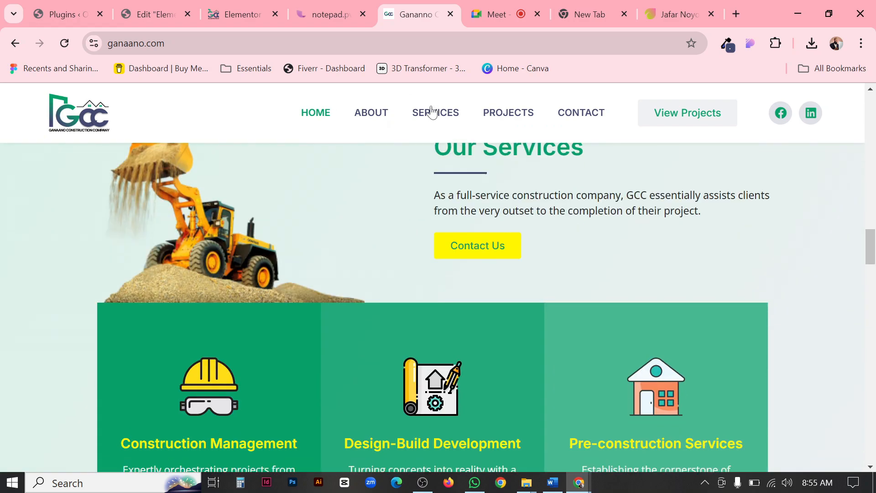
{"action": "scroll", "coordinate": [430, 111], "scroll_direction": "up", "scroll_amount": 6}
{"action": "scroll", "coordinate": [428, 114], "scroll_direction": "down", "scroll_amount": 6}
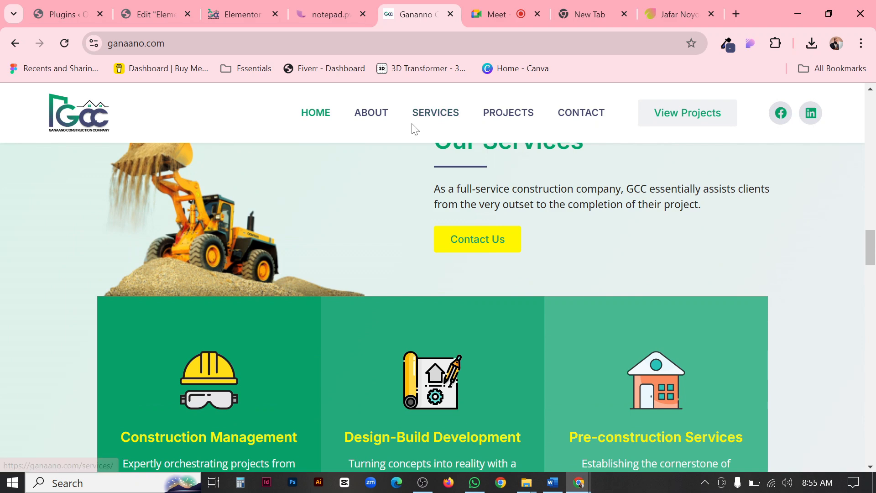
{"action": "scroll", "coordinate": [209, 151], "scroll_direction": "up", "scroll_amount": 1}
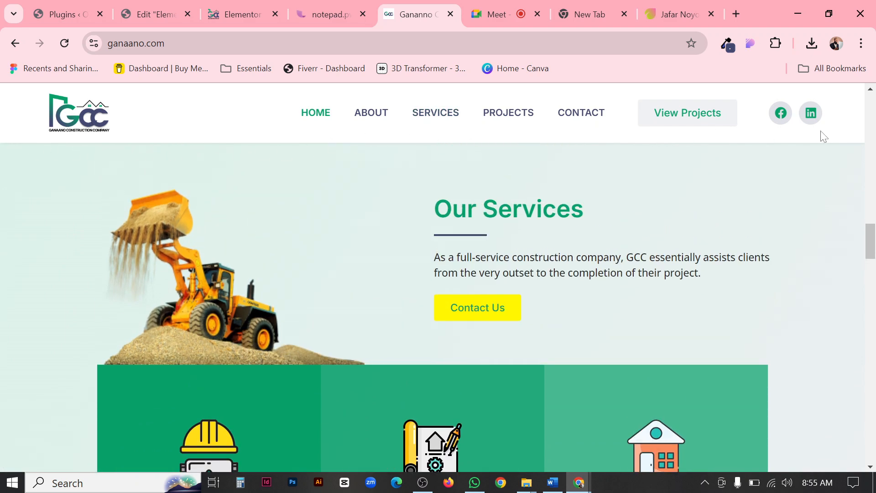
Return to the header template, switch it to the desktop layout and preview it at full width.
{"action": "left_click", "coordinate": [158, 13]}
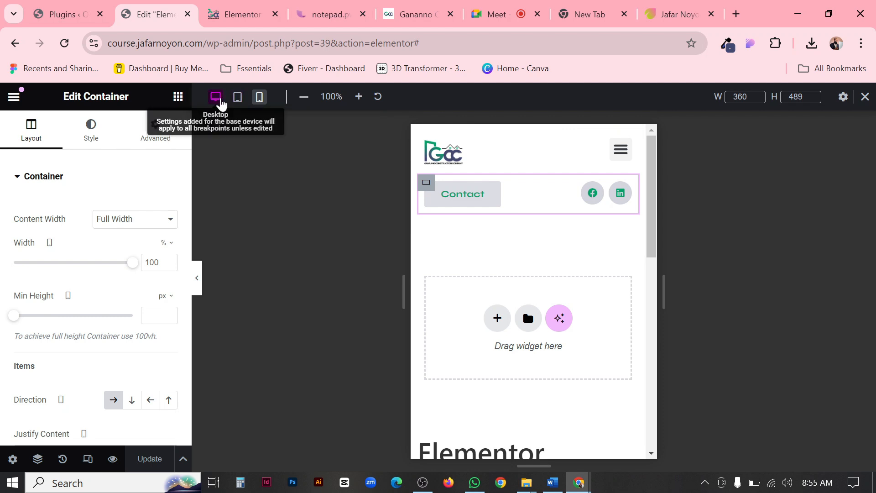
{"action": "left_click", "coordinate": [216, 96]}
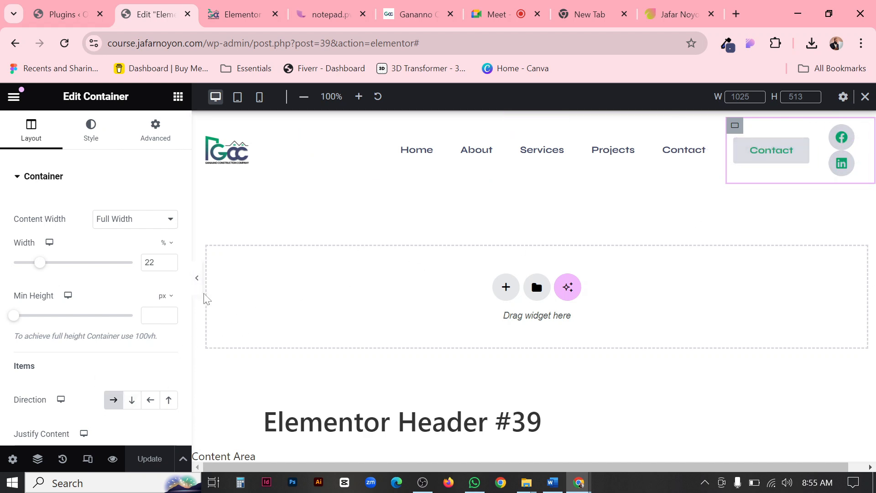
{"action": "left_click", "coordinate": [197, 279]}
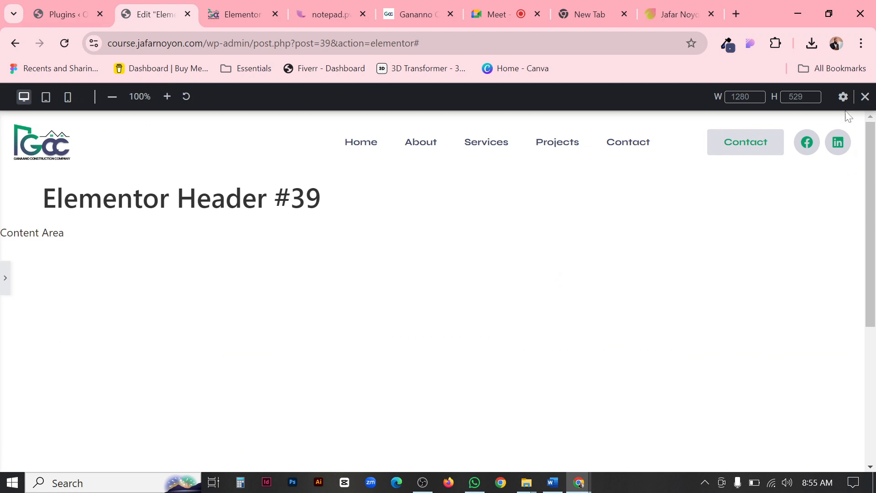
{"action": "left_click", "coordinate": [3, 283]}
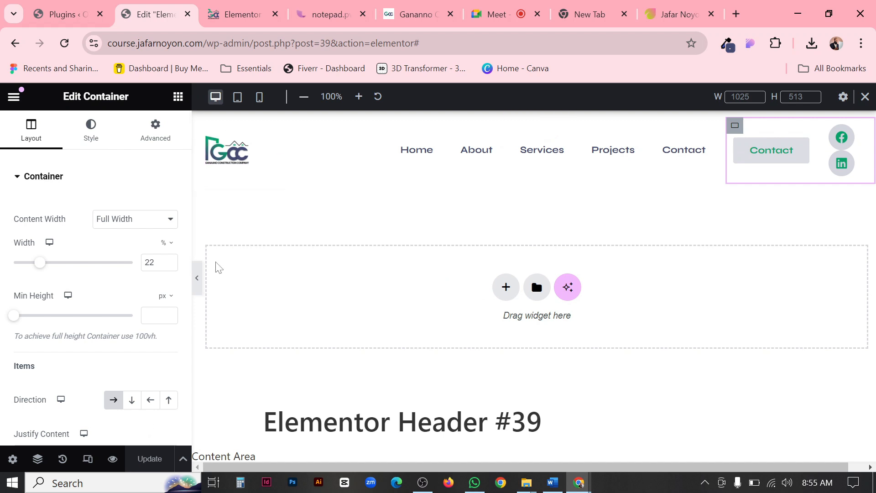
{"action": "left_click", "coordinate": [200, 283]}
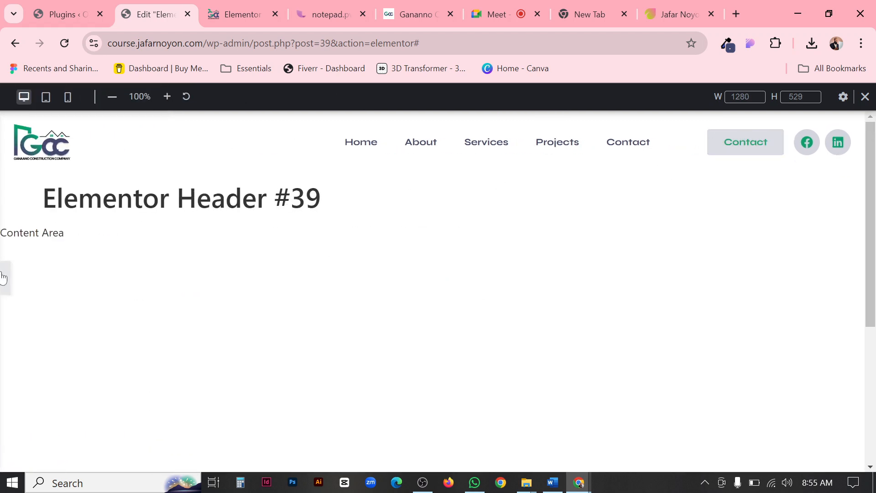
{"action": "left_click", "coordinate": [403, 160]}
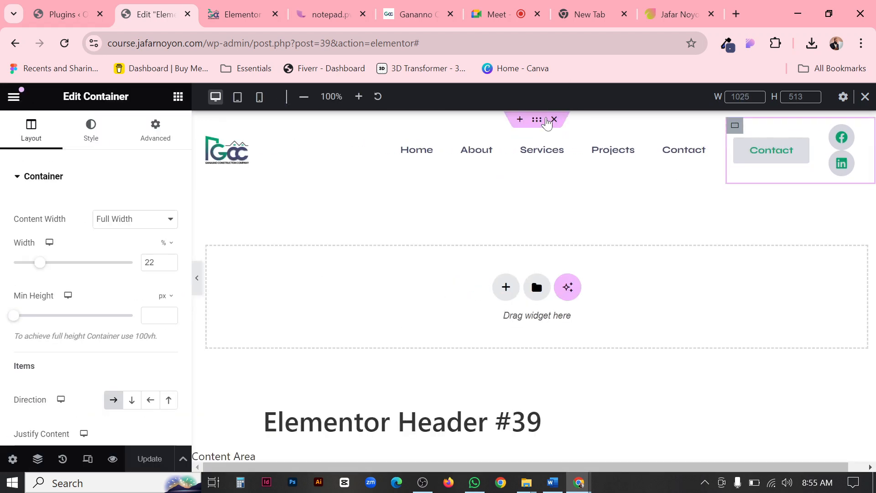
Open the border settings of the outer header container.
{"action": "left_click", "coordinate": [539, 125]}
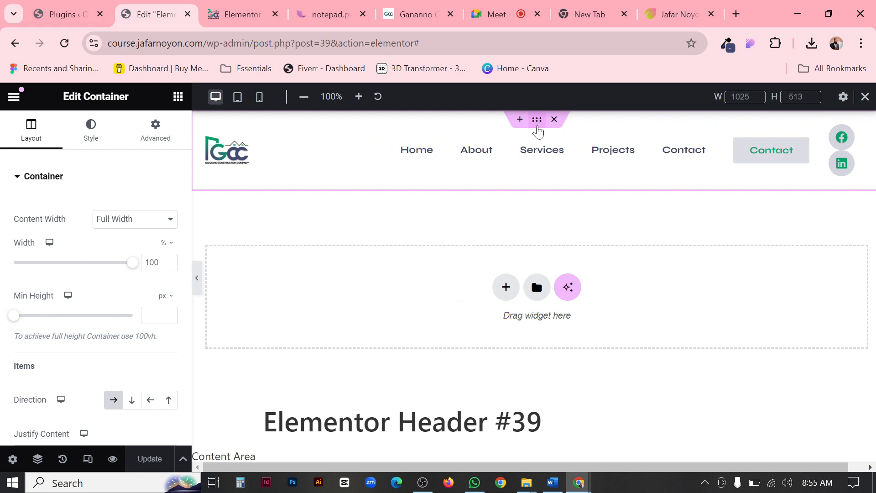
{"action": "left_click", "coordinate": [91, 141]}
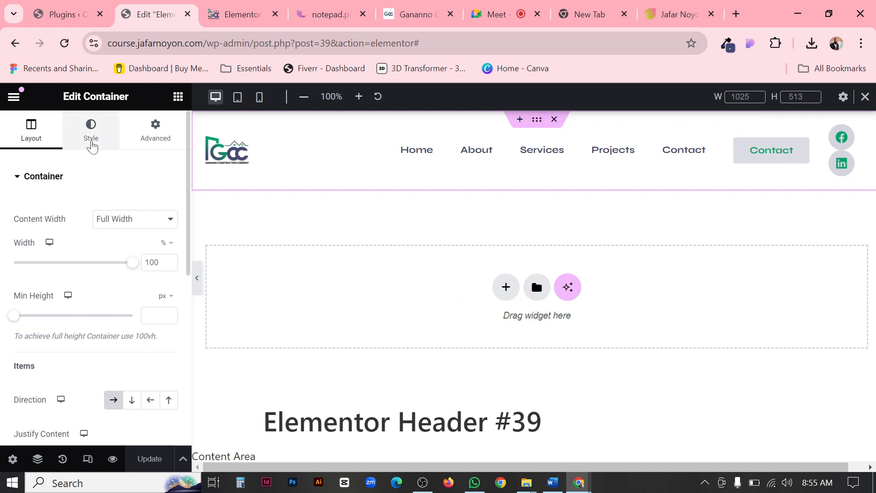
{"action": "scroll", "coordinate": [105, 154], "scroll_direction": "down", "scroll_amount": 5}
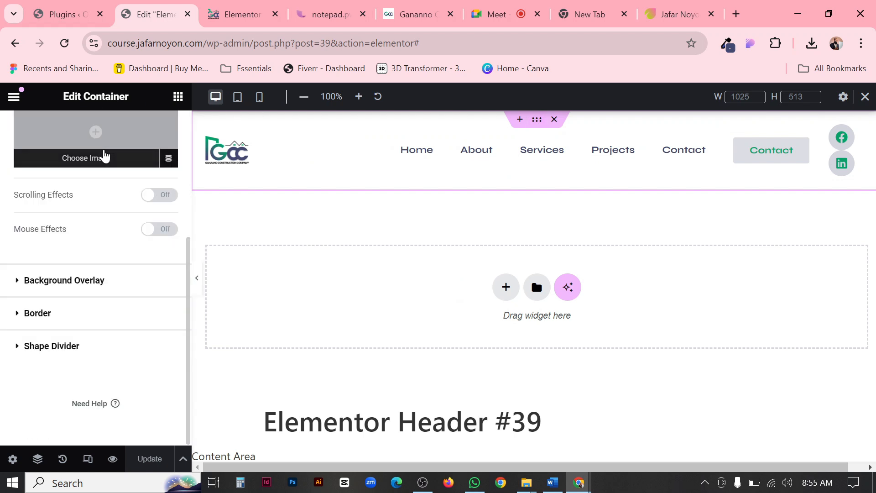
{"action": "left_click", "coordinate": [39, 314]}
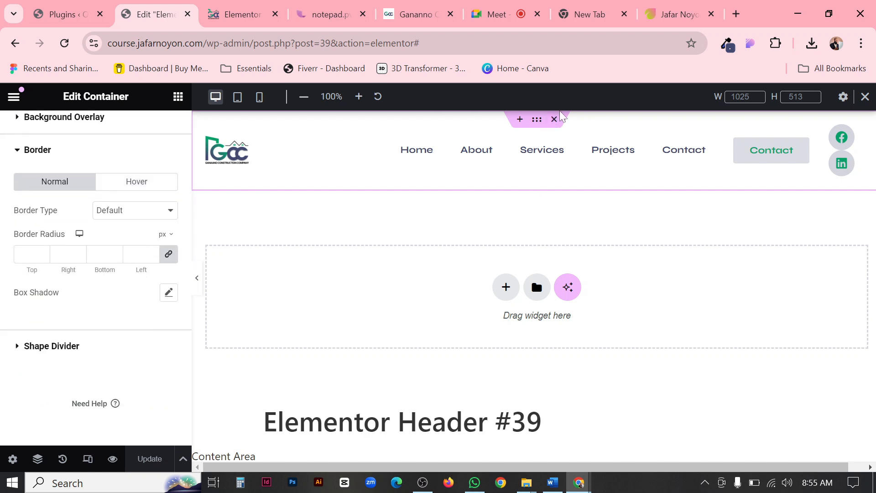
Try a solid border around the header container and preview it at full width.
{"action": "left_click", "coordinate": [152, 220]}
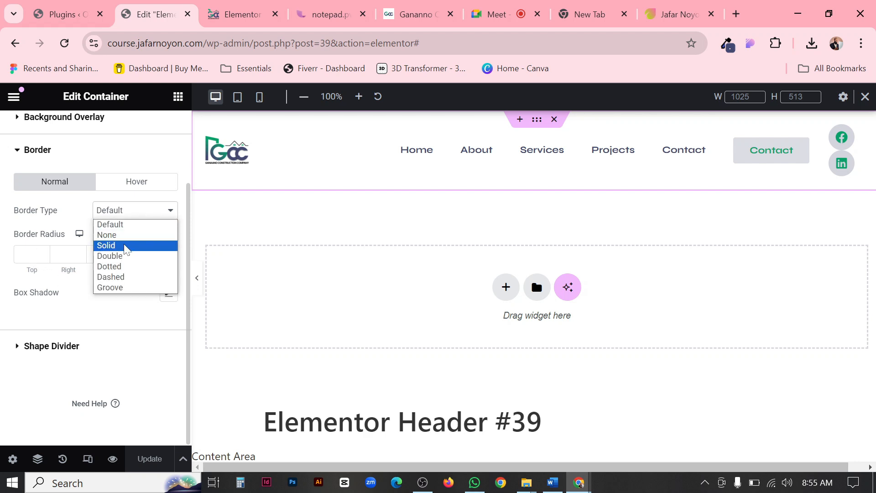
{"action": "left_click", "coordinate": [125, 245]}
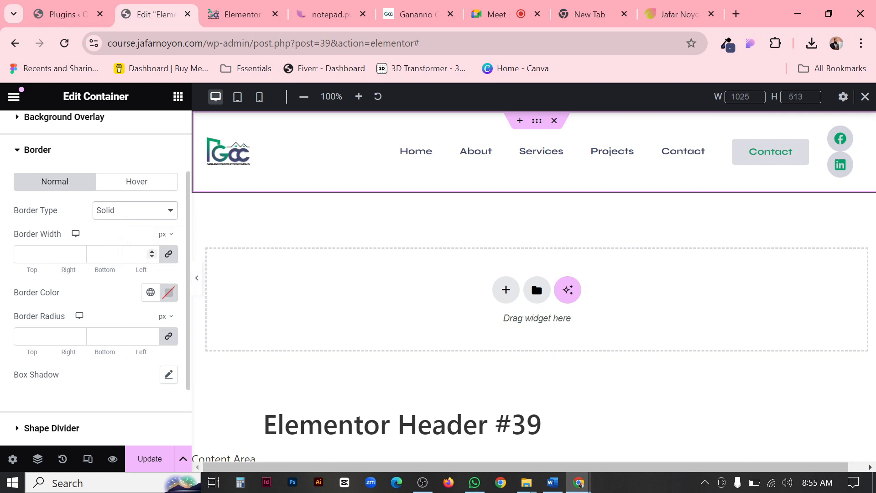
{"action": "left_click", "coordinate": [197, 278]}
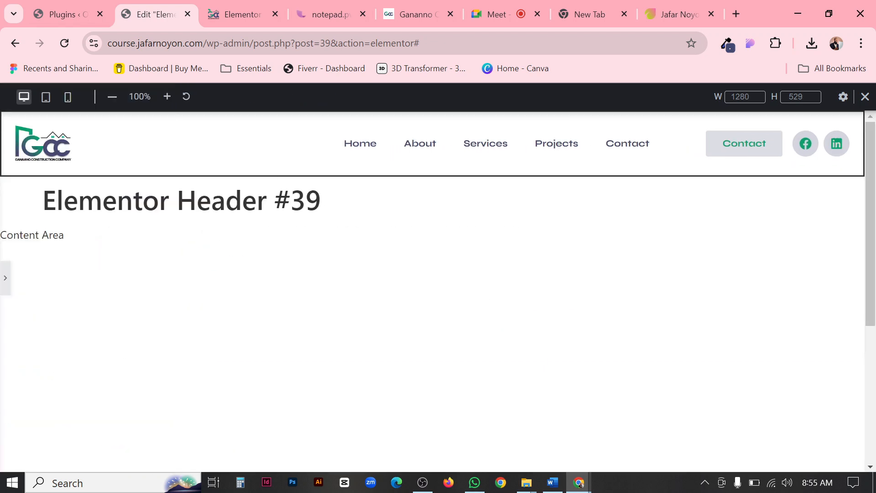
{"action": "left_click", "coordinate": [4, 277]}
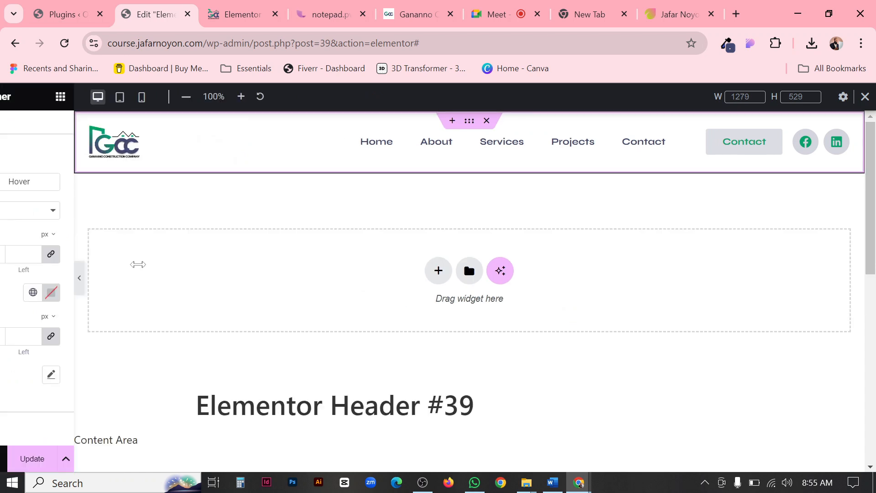
Try limiting the header container's border to 1 px on the bottom with 0 on the other sides, and preview it at full width.
{"action": "left_click", "coordinate": [101, 254]}
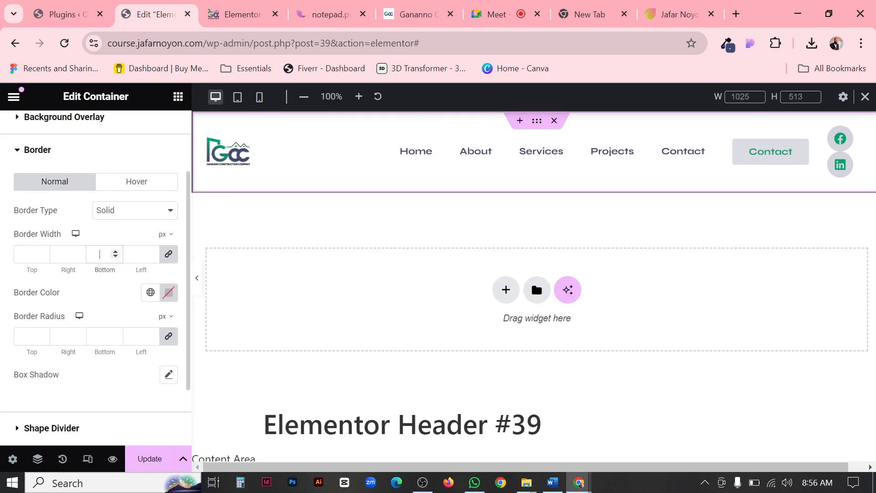
{"action": "type", "text": "1"}
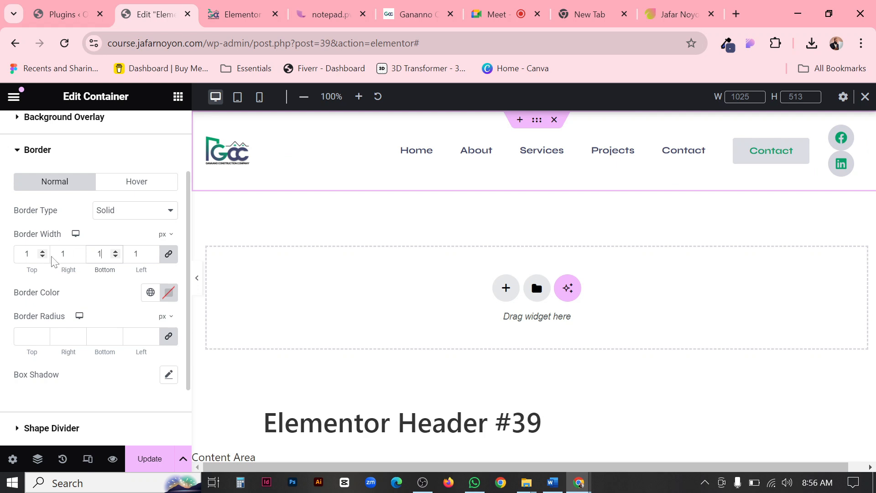
{"action": "type", "text": "0"}
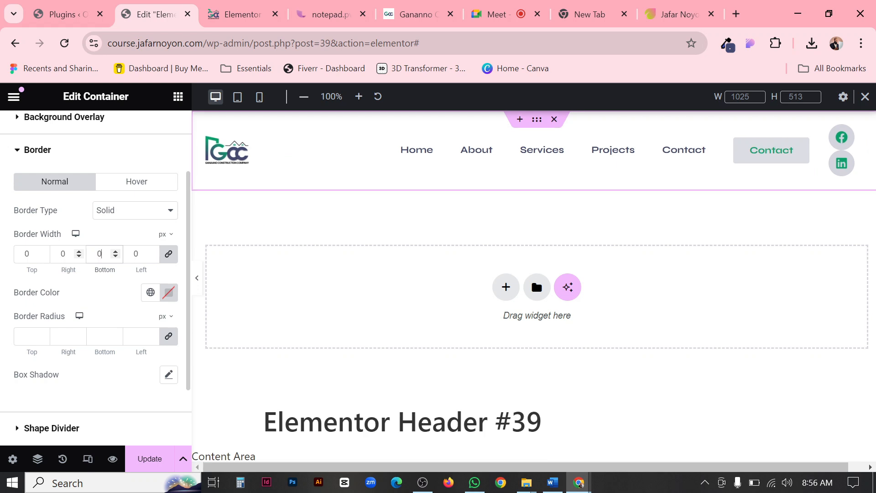
{"action": "left_click", "coordinate": [169, 254]}
{"action": "left_click", "coordinate": [99, 253]}
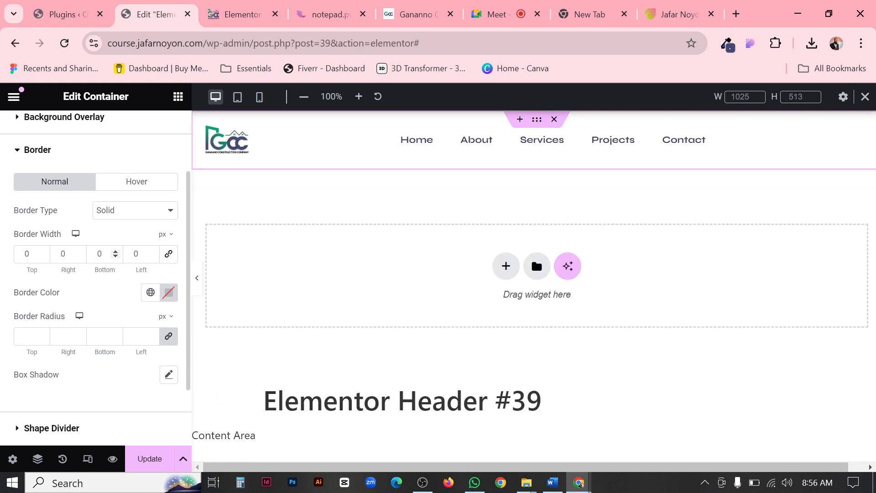
{"action": "type", "text": "1"}
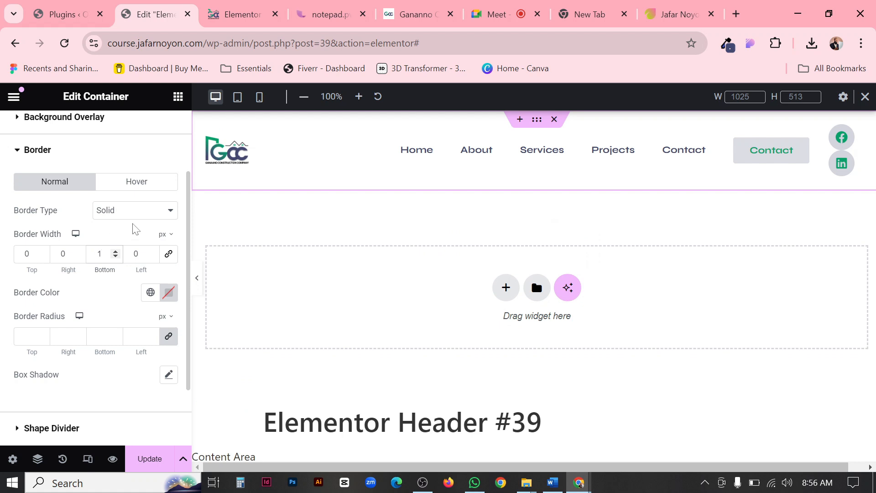
{"action": "left_click", "coordinate": [197, 278]}
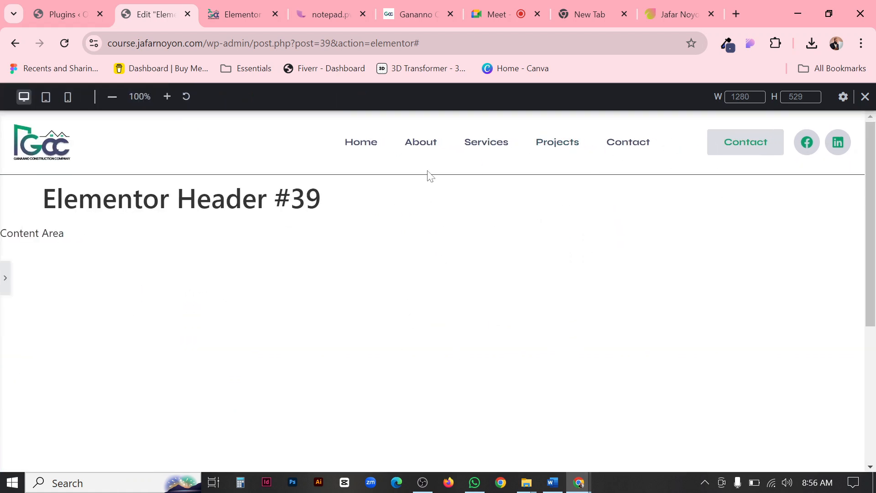
{"action": "scroll", "coordinate": [432, 182], "scroll_direction": "down", "scroll_amount": 4}
{"action": "scroll", "coordinate": [433, 188], "scroll_direction": "up", "scroll_amount": 4}
{"action": "left_click", "coordinate": [4, 287]}
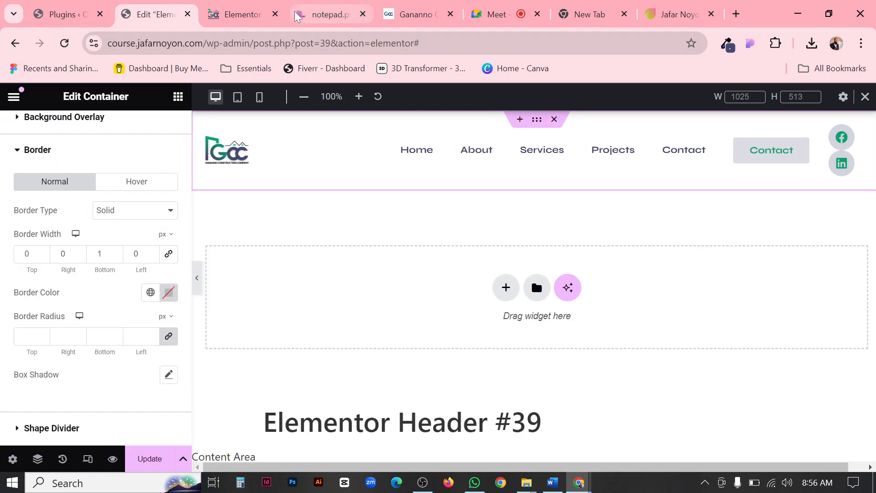
Check on ganaano.com how the sticky header's lower edge is separated from the page content, and return to the header template.
{"action": "left_click", "coordinate": [408, 11]}
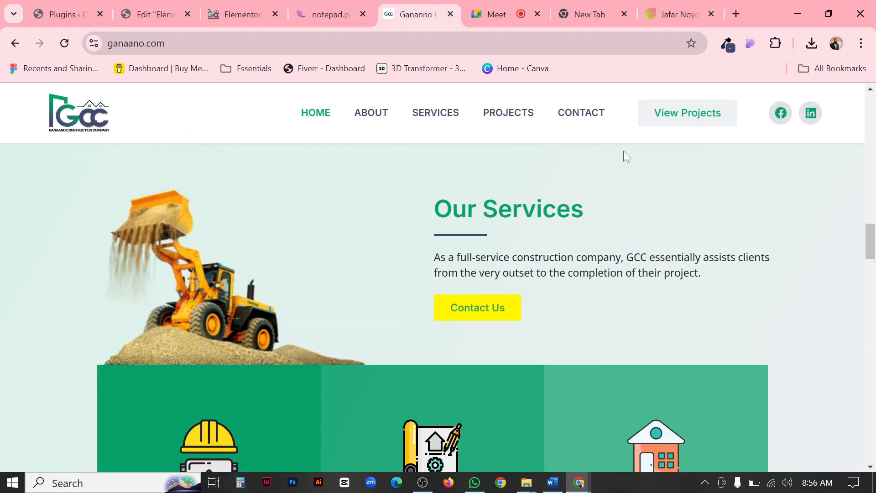
{"action": "scroll", "coordinate": [430, 122], "scroll_direction": "down", "scroll_amount": 7}
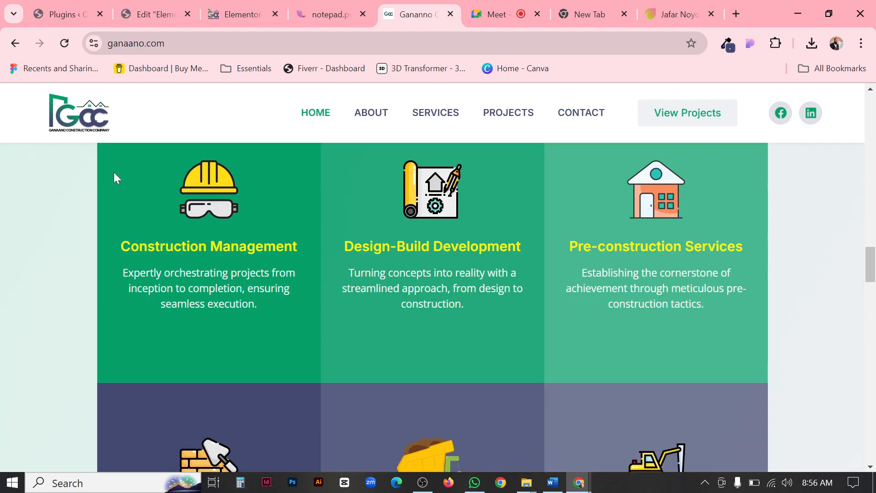
{"action": "scroll", "coordinate": [64, 163], "scroll_direction": "up", "scroll_amount": 3}
{"action": "scroll", "coordinate": [65, 164], "scroll_direction": "up", "scroll_amount": 3}
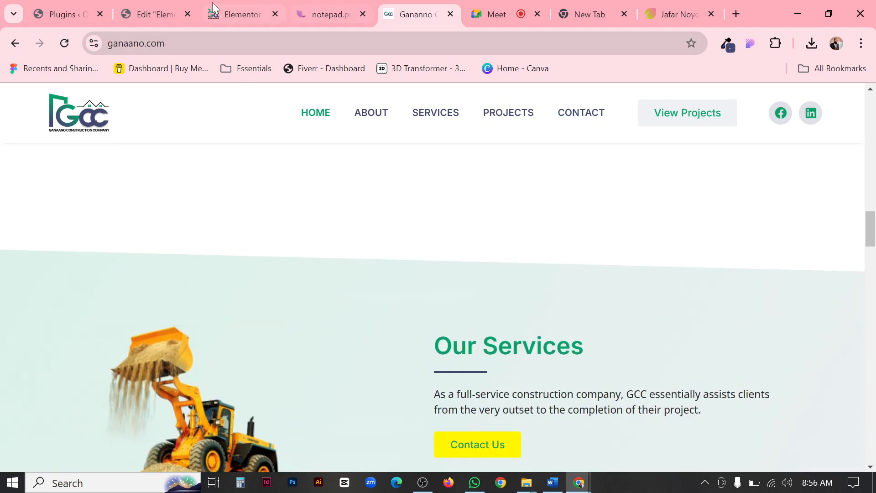
{"action": "left_click", "coordinate": [155, 14]}
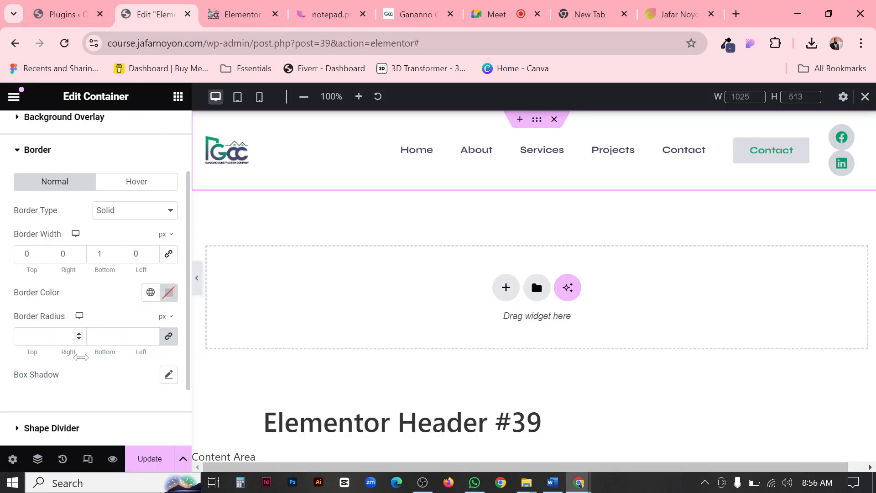
Reset the header container's border type to Default, add a box shadow and preview the header at full width.
{"action": "left_click", "coordinate": [124, 216]}
{"action": "left_click", "coordinate": [120, 223]}
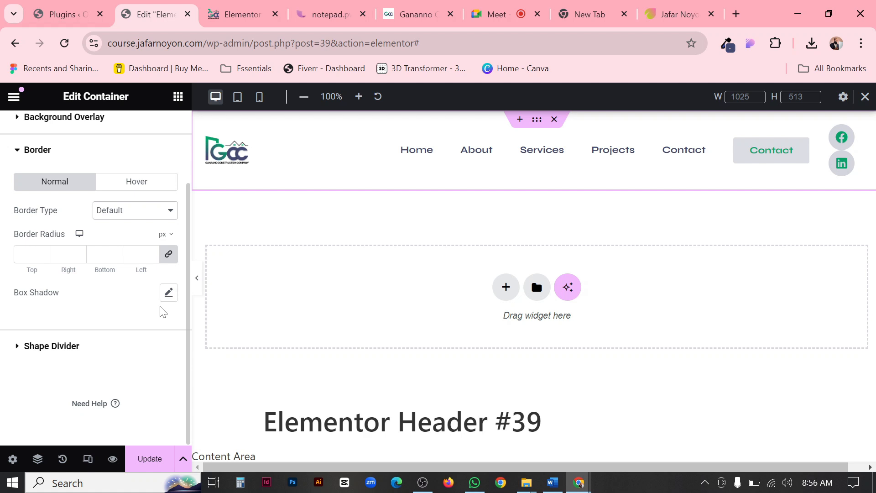
{"action": "left_click", "coordinate": [169, 294]}
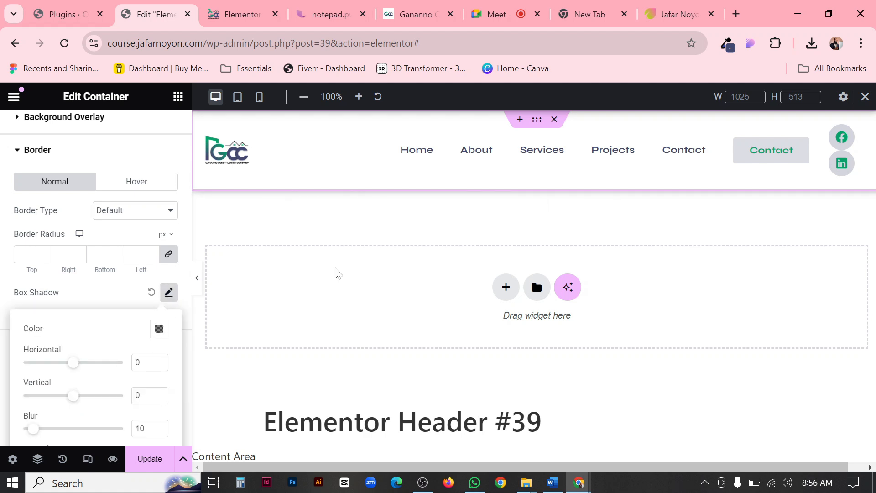
{"action": "left_click", "coordinate": [196, 277]}
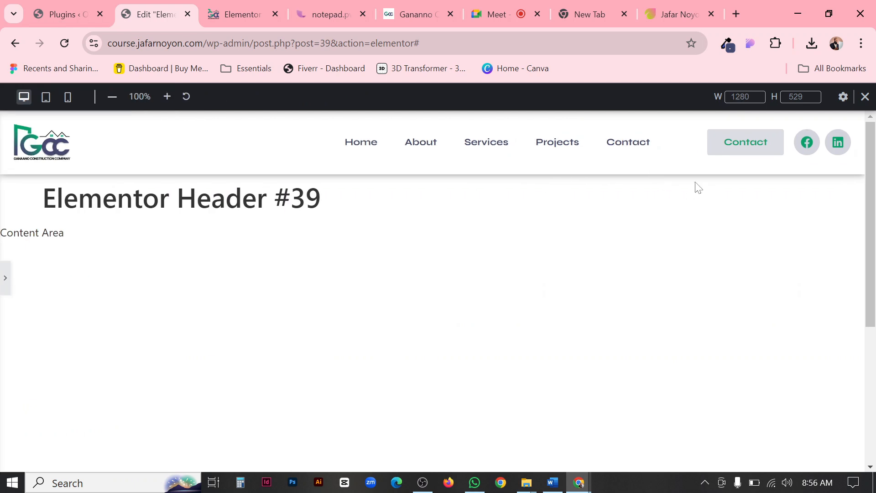
{"action": "scroll", "coordinate": [132, 184], "scroll_direction": "down", "scroll_amount": 5}
{"action": "scroll", "coordinate": [535, 222], "scroll_direction": "up", "scroll_amount": 4}
{"action": "left_click", "coordinate": [5, 278]}
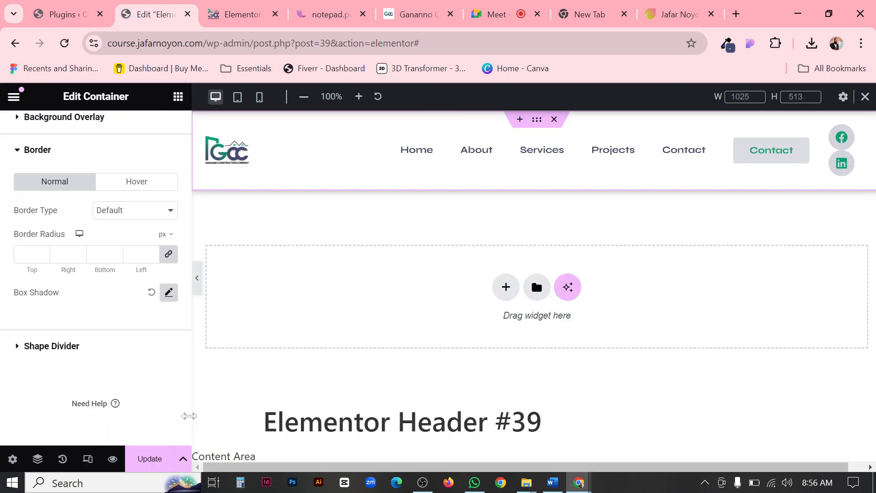
Lower the opacity of the box shadow color to make the header's shadow fainter.
{"action": "left_click", "coordinate": [168, 293]}
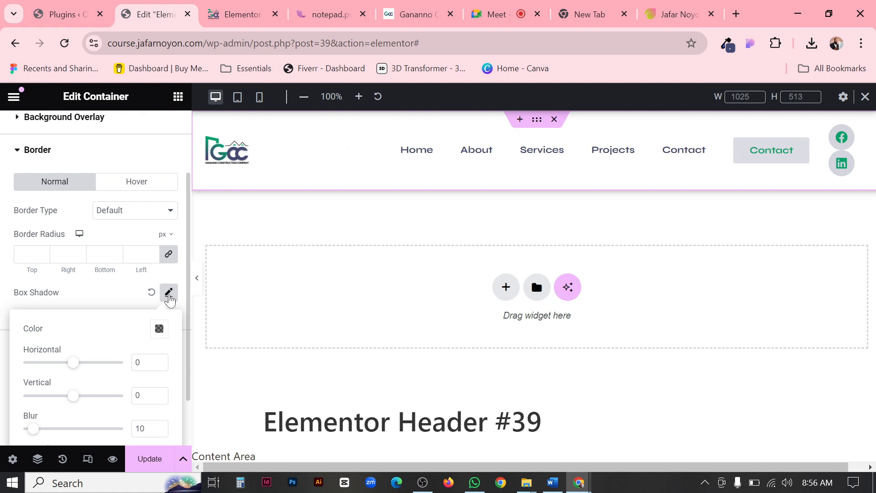
{"action": "left_click", "coordinate": [159, 329]}
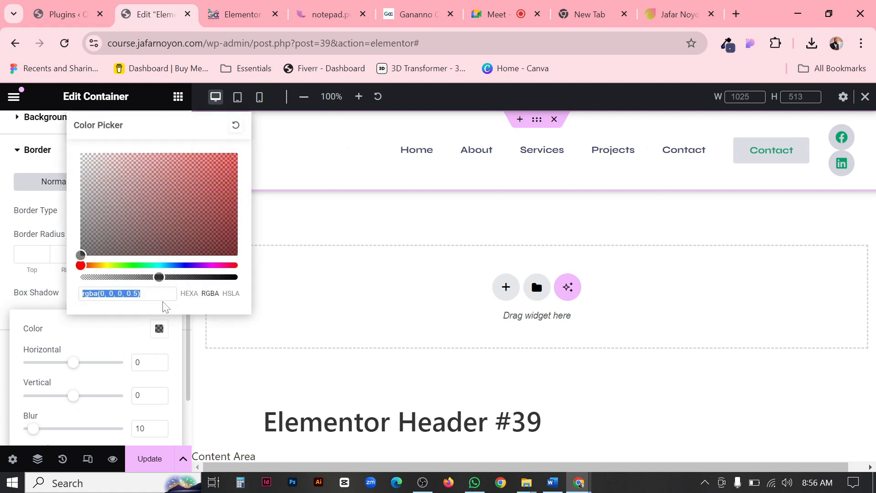
{"action": "left_click_drag", "start_coordinate": [161, 277], "coordinate": [102, 279]}
{"action": "left_click", "coordinate": [10, 288]}
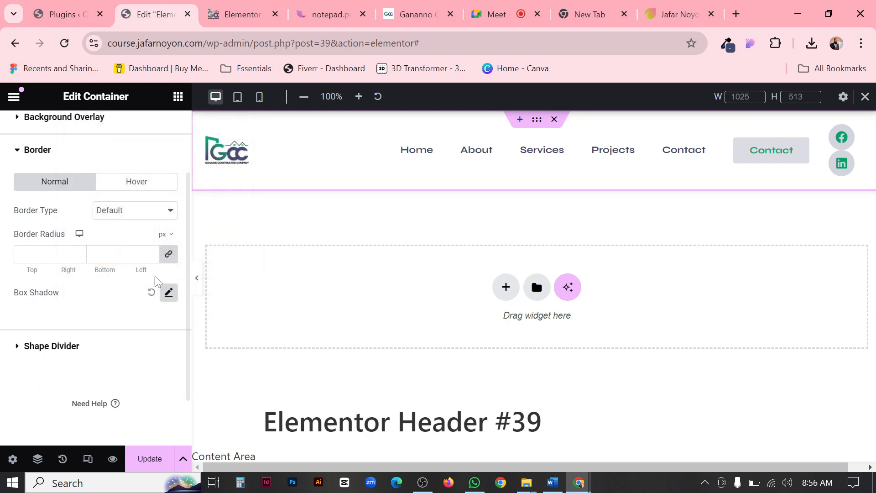
Preview the softened header shadow at full width and compare it with the ganaano.com header.
{"action": "left_click", "coordinate": [197, 279]}
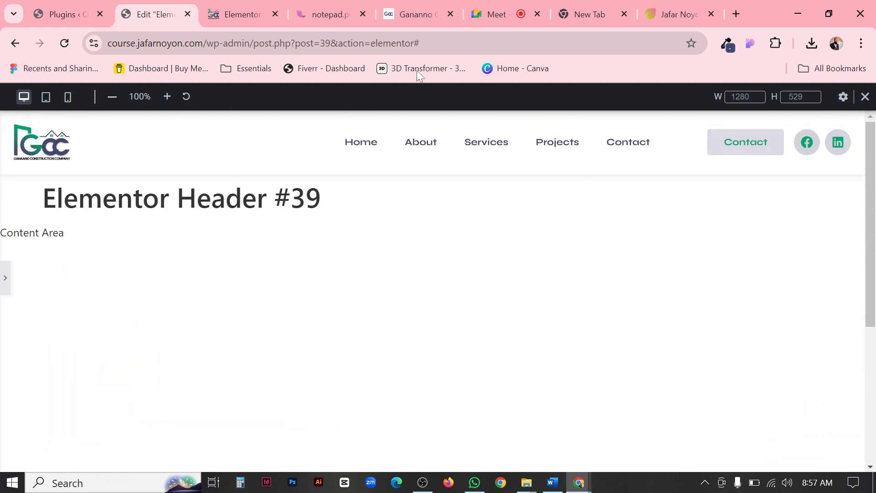
{"action": "left_click", "coordinate": [389, 6]}
{"action": "scroll", "coordinate": [514, 198], "scroll_direction": "down", "scroll_amount": 10}
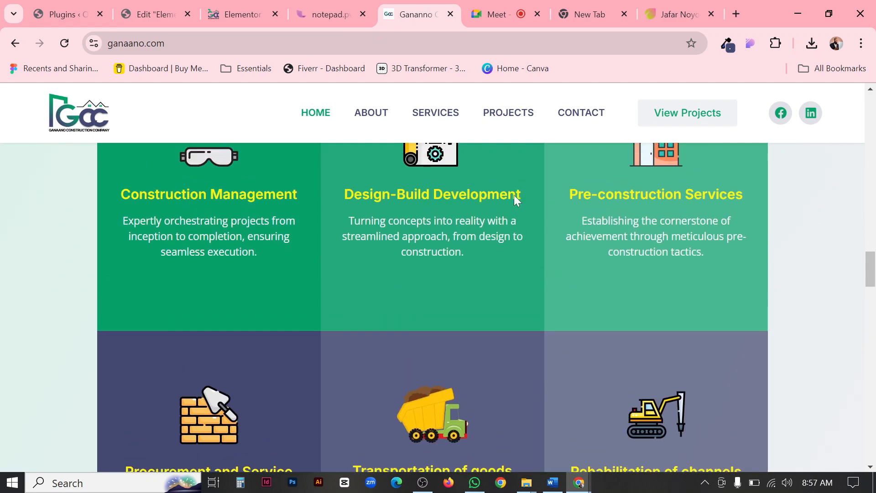
{"action": "scroll", "coordinate": [514, 195], "scroll_direction": "up", "scroll_amount": 10}
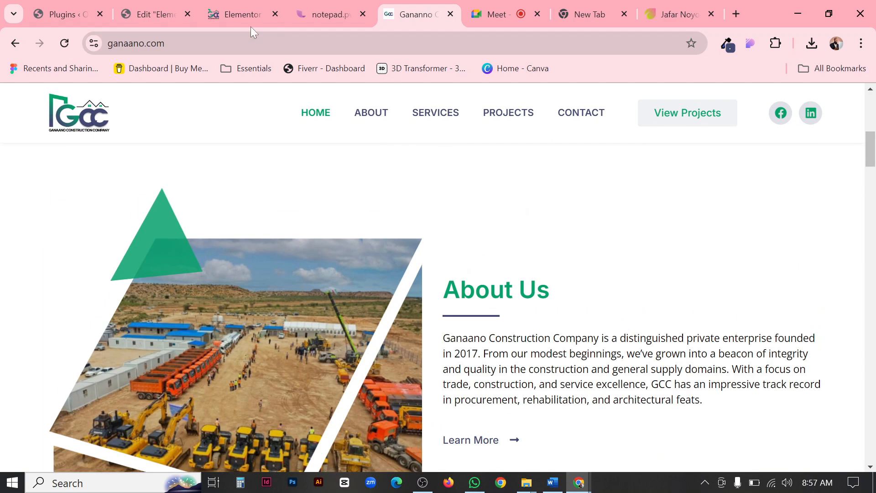
{"action": "left_click", "coordinate": [130, 12]}
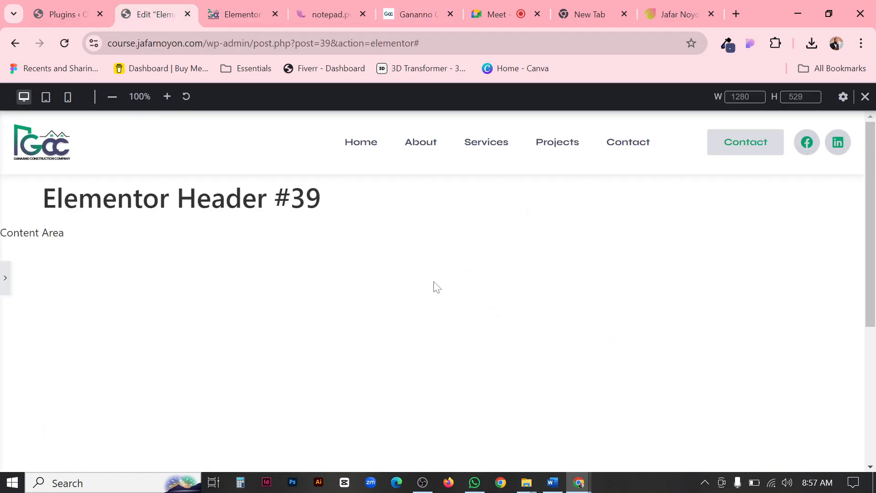
Set the header container's Sticky motion effect to Top.
{"action": "left_click", "coordinate": [4, 288]}
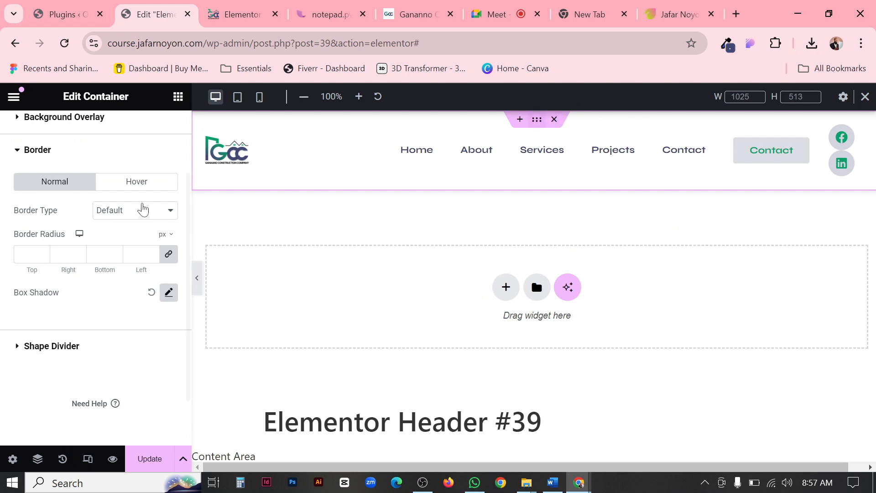
{"action": "scroll", "coordinate": [116, 236], "scroll_direction": "up", "scroll_amount": 3}
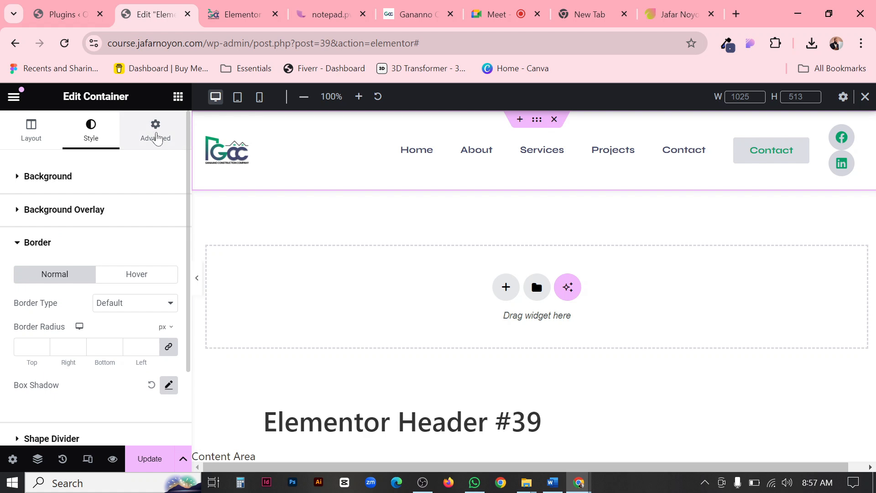
{"action": "left_click", "coordinate": [156, 133]}
{"action": "scroll", "coordinate": [126, 203], "scroll_direction": "down", "scroll_amount": 5}
{"action": "scroll", "coordinate": [127, 204], "scroll_direction": "down", "scroll_amount": 3}
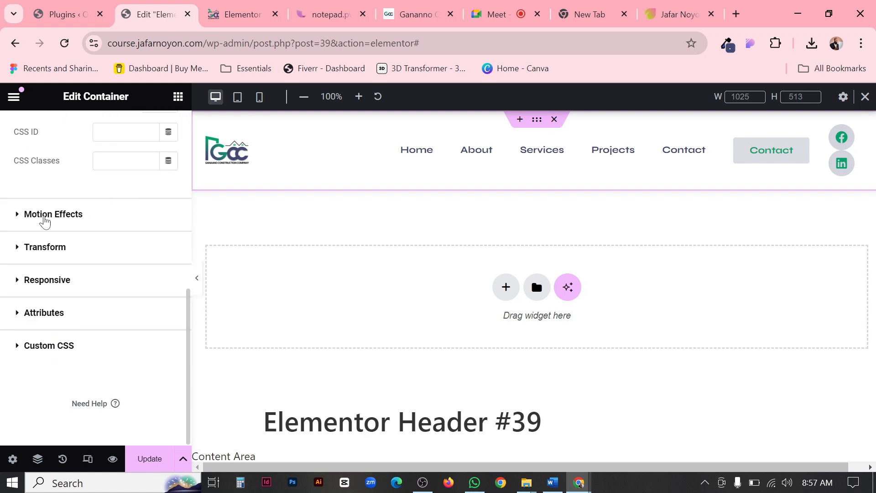
{"action": "left_click", "coordinate": [44, 221]}
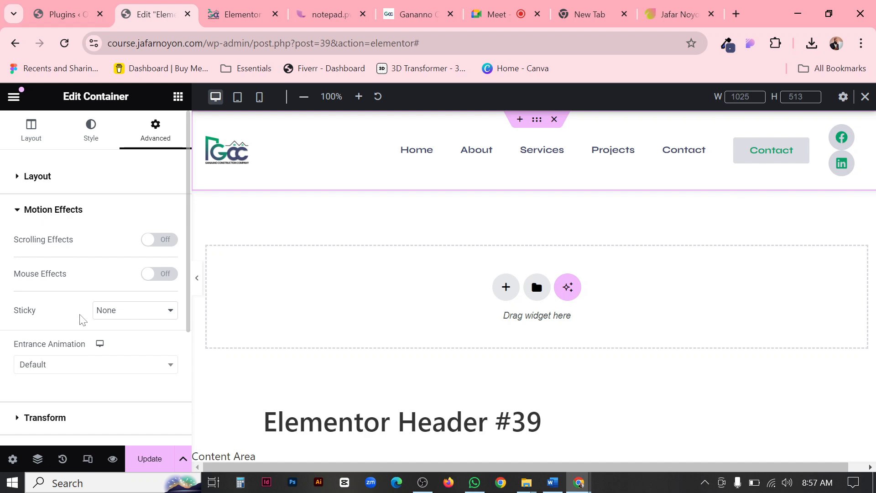
{"action": "left_click", "coordinate": [124, 312]}
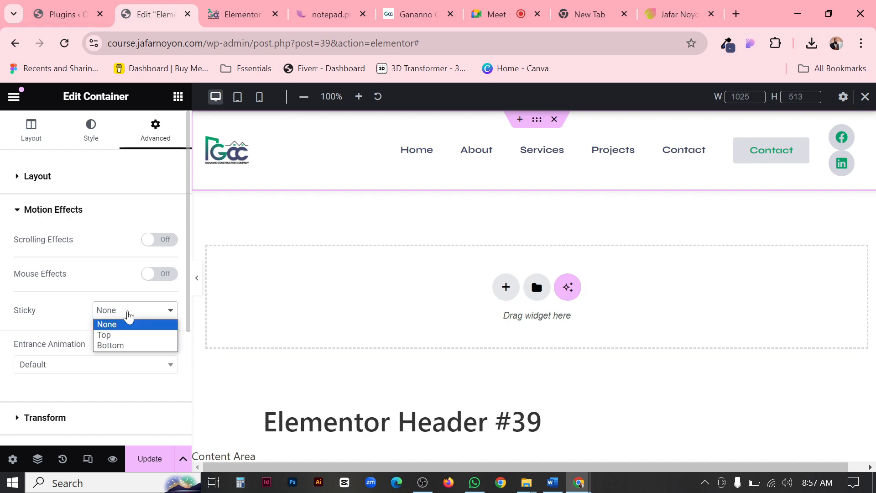
{"action": "left_click", "coordinate": [115, 334]}
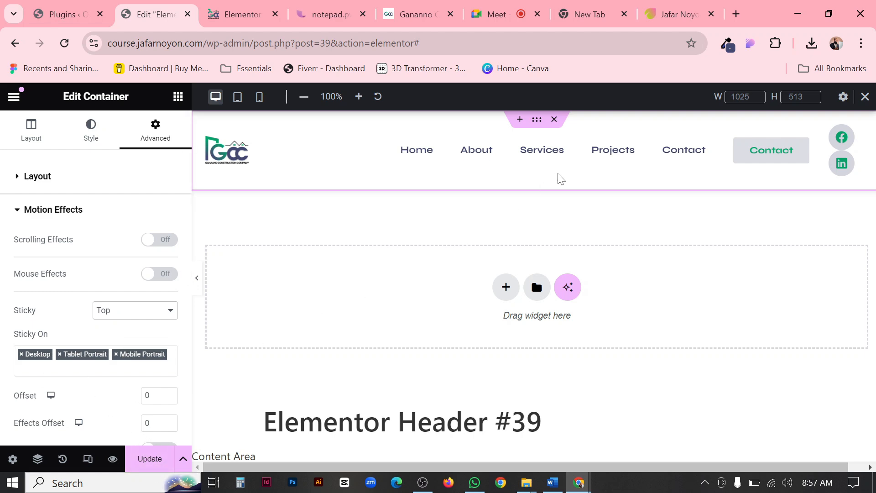
Check how the ganaano.com header sticks in a narrow, mobile-width browser window, and return to the header template.
{"action": "left_click", "coordinate": [416, 14]}
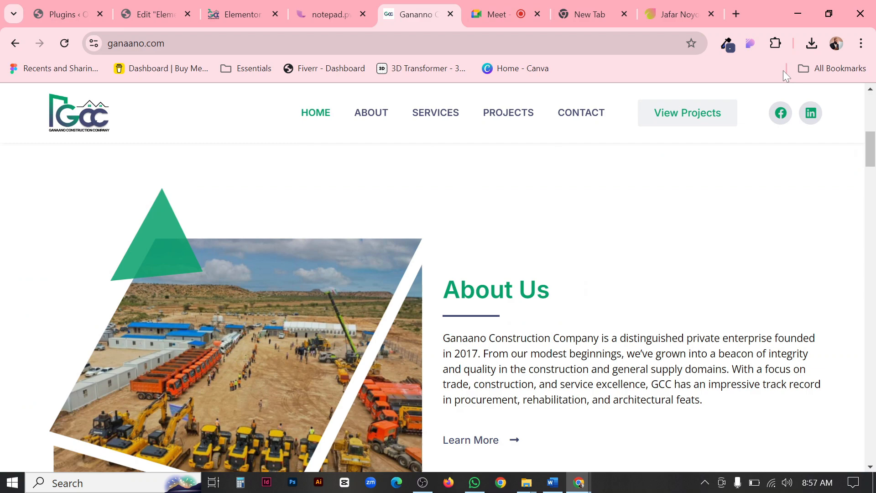
{"action": "left_click", "coordinate": [828, 14]}
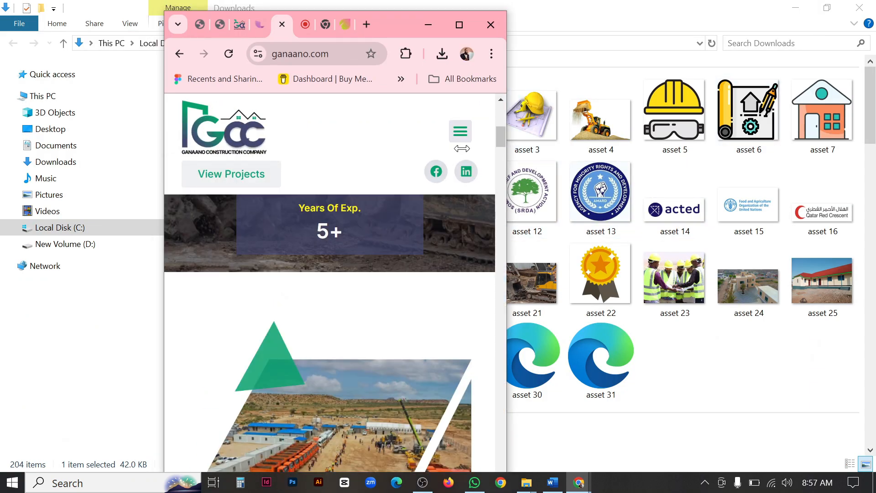
{"action": "scroll", "coordinate": [283, 175], "scroll_direction": "down", "scroll_amount": 10}
{"action": "scroll", "coordinate": [352, 167], "scroll_direction": "down", "scroll_amount": 10}
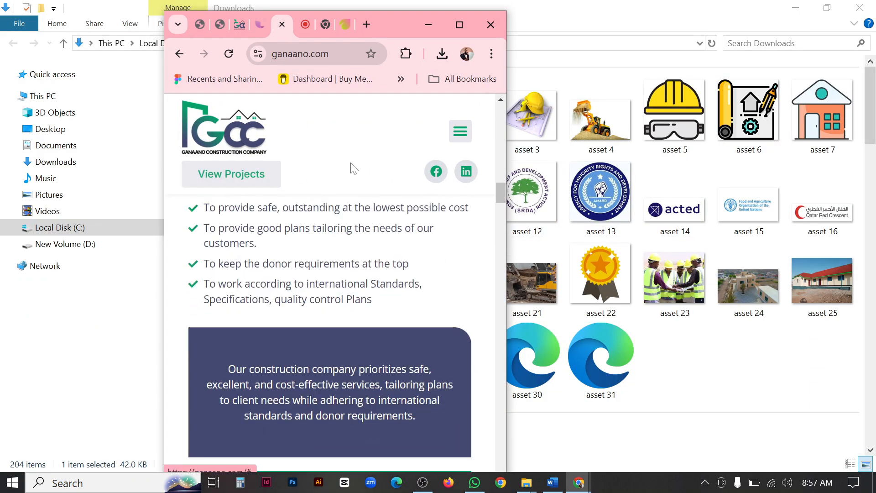
{"action": "scroll", "coordinate": [356, 176], "scroll_direction": "up", "scroll_amount": 9}
{"action": "left_click", "coordinate": [464, 26]}
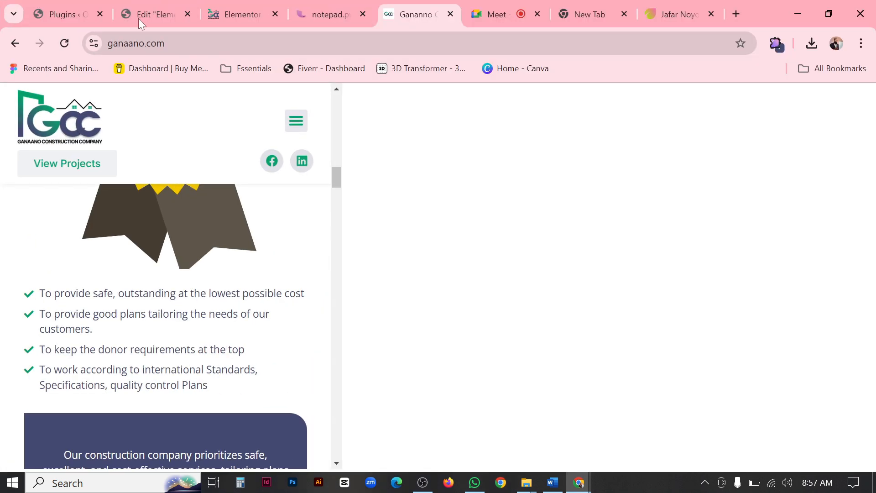
{"action": "left_click", "coordinate": [135, 16]}
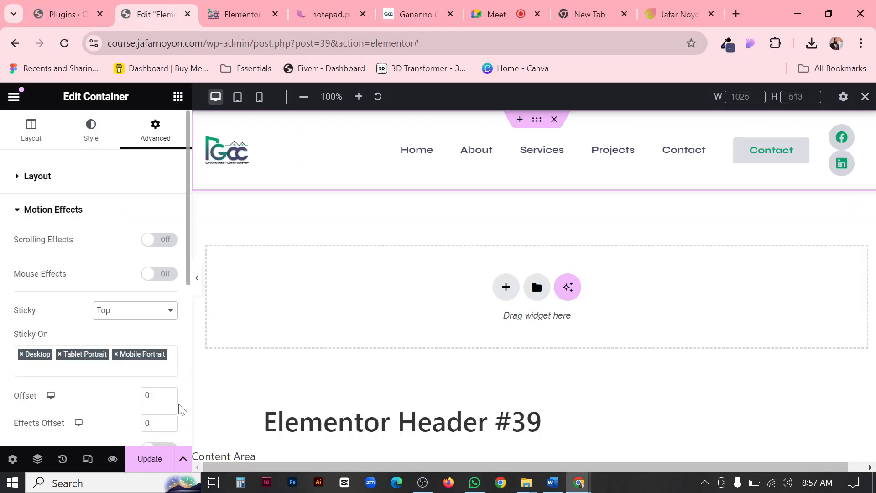
Save the header template and test the header's sticky behaviour in the mobile portrait view.
{"action": "left_click", "coordinate": [152, 460]}
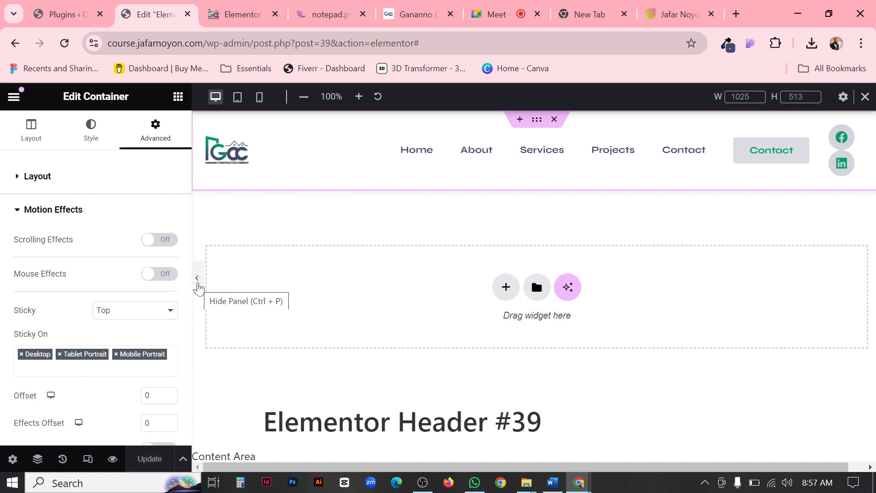
{"action": "left_click", "coordinate": [259, 97]}
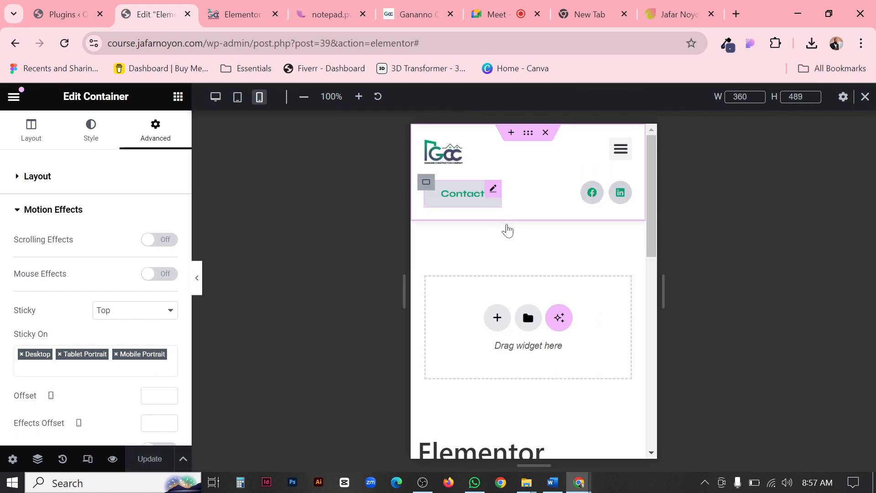
{"action": "scroll", "coordinate": [583, 301], "scroll_direction": "down", "scroll_amount": 5}
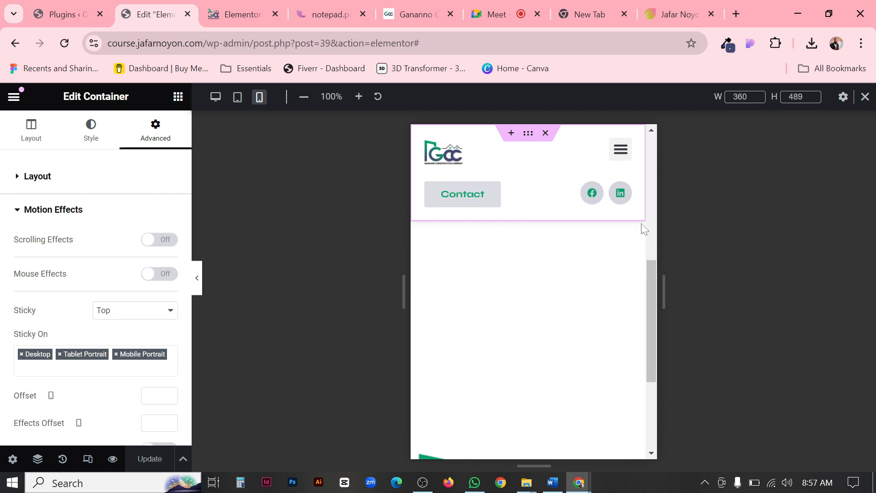
{"action": "scroll", "coordinate": [587, 294], "scroll_direction": "up", "scroll_amount": 4}
{"action": "scroll", "coordinate": [587, 294], "scroll_direction": "down", "scroll_amount": 5}
{"action": "scroll", "coordinate": [586, 292], "scroll_direction": "up", "scroll_amount": 5}
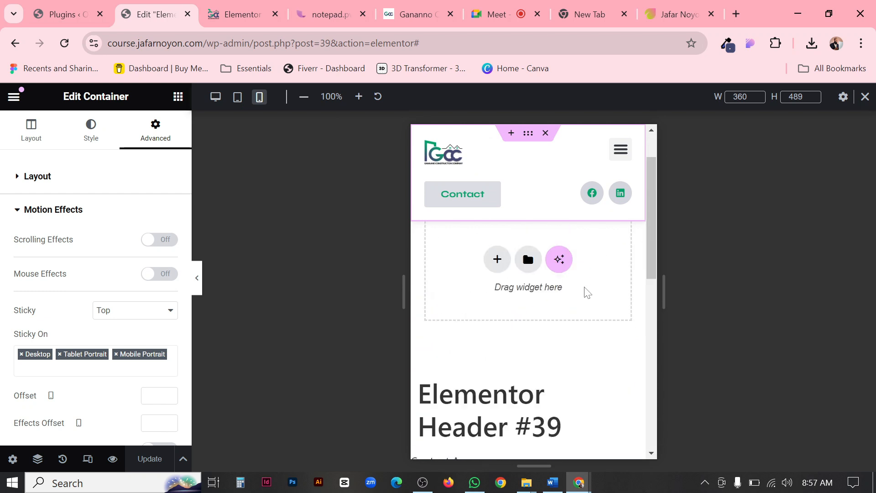
{"action": "scroll", "coordinate": [586, 291], "scroll_direction": "down", "scroll_amount": 5}
{"action": "scroll", "coordinate": [585, 289], "scroll_direction": "up", "scroll_amount": 6}
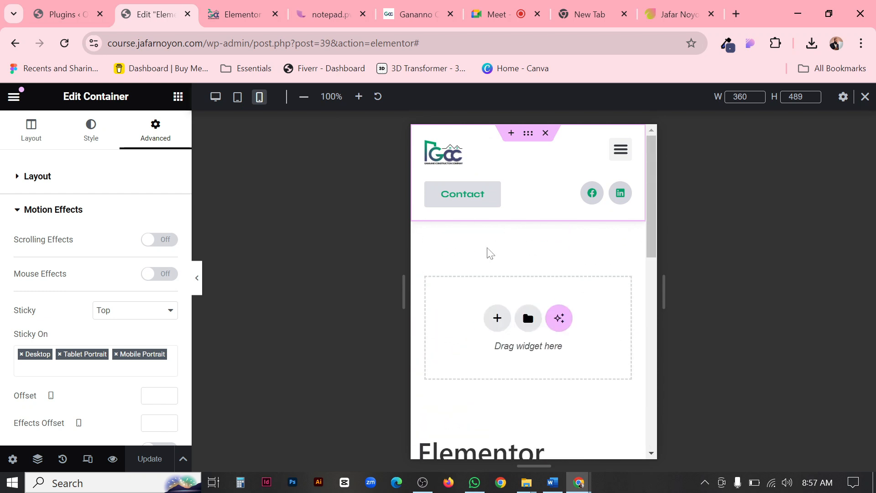
Preview the sticky header at full width in the desktop view and test it against the page content.
{"action": "left_click", "coordinate": [197, 278]}
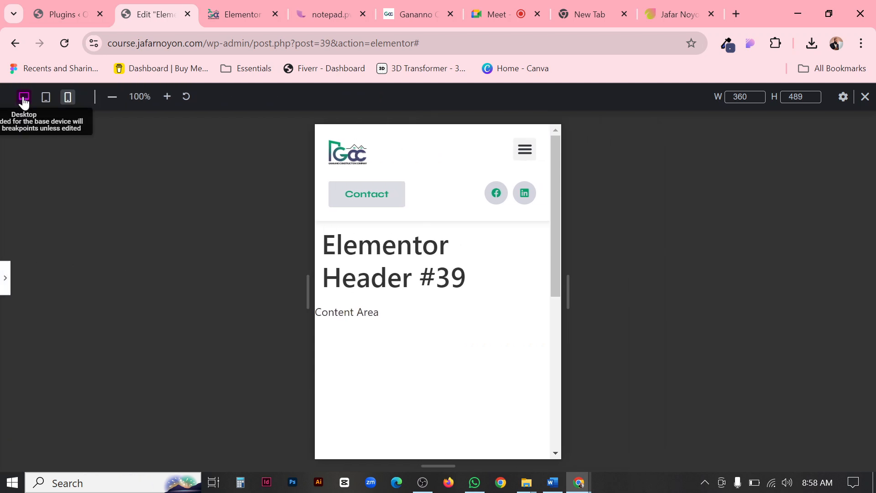
{"action": "left_click", "coordinate": [24, 101]}
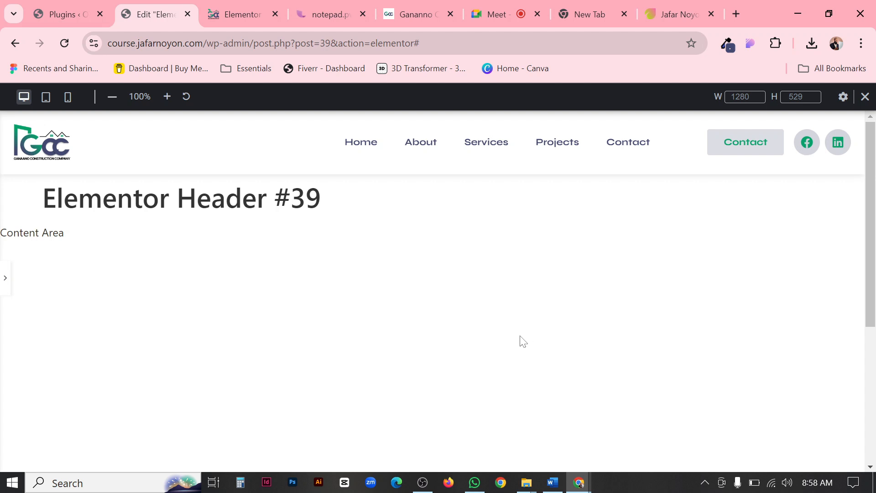
{"action": "scroll", "coordinate": [524, 345], "scroll_direction": "down", "scroll_amount": 5}
{"action": "scroll", "coordinate": [545, 342], "scroll_direction": "up", "scroll_amount": 5}
{"action": "scroll", "coordinate": [675, 286], "scroll_direction": "down", "scroll_amount": 5}
{"action": "scroll", "coordinate": [674, 285], "scroll_direction": "up", "scroll_amount": 5}
Review the lesson checklist in the online notepad, from Create Menu to Make the Header Responsive.
{"action": "left_click", "coordinate": [340, 3]}
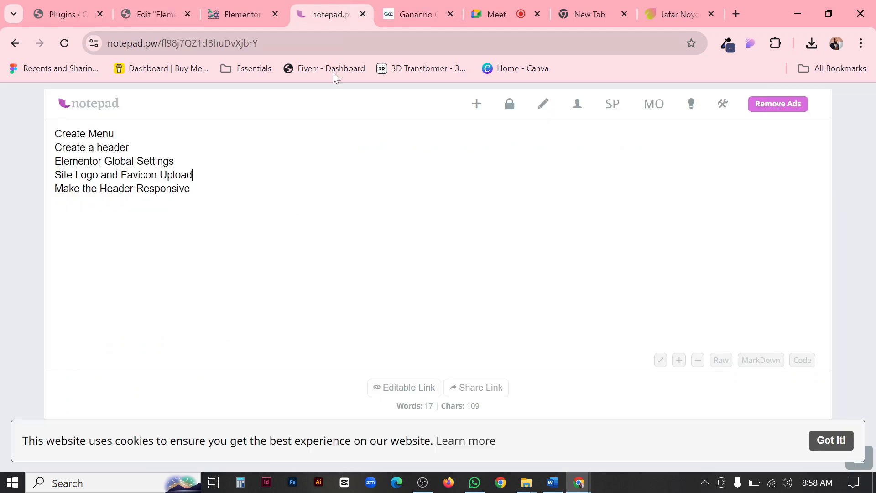
{"action": "left_click_drag", "start_coordinate": [191, 188], "coordinate": [55, 133]}
{"action": "left_click", "coordinate": [149, 139]}
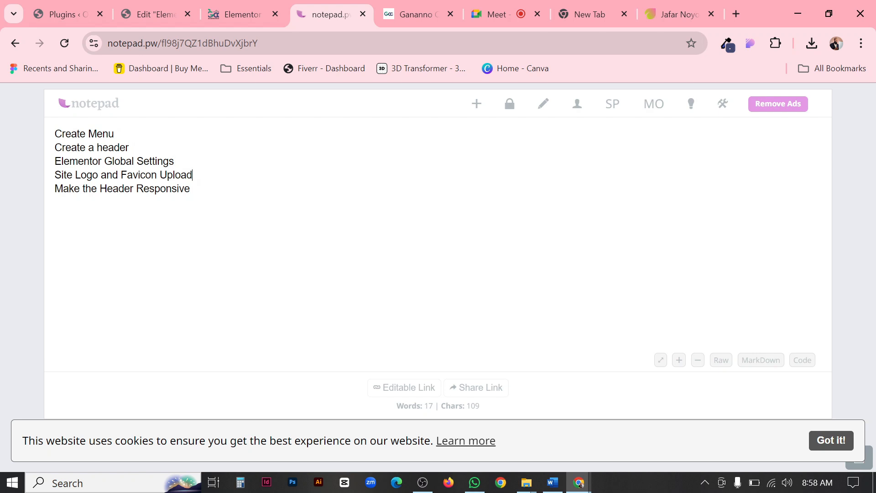
{"action": "left_click_drag", "start_coordinate": [190, 188], "coordinate": [38, 206]}
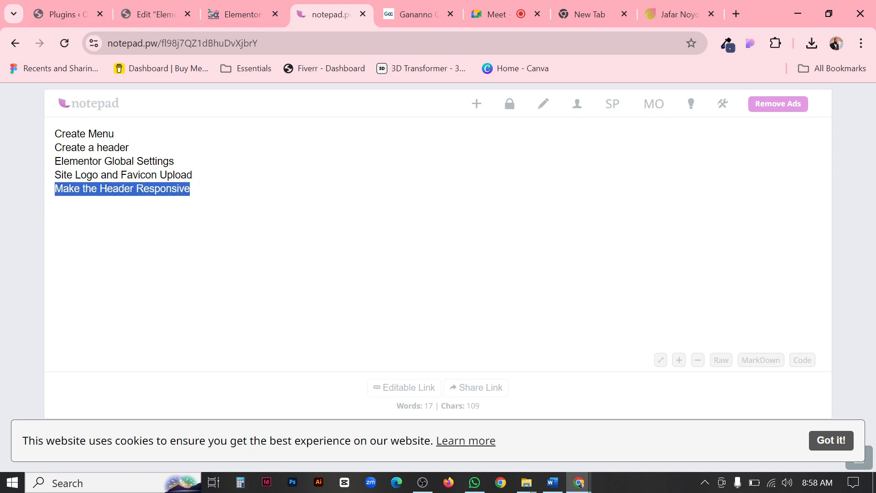
{"action": "left_click", "coordinate": [191, 189]}
Look over the header's preview page and recheck the sticky header in the template editor.
{"action": "left_click", "coordinate": [217, 18]}
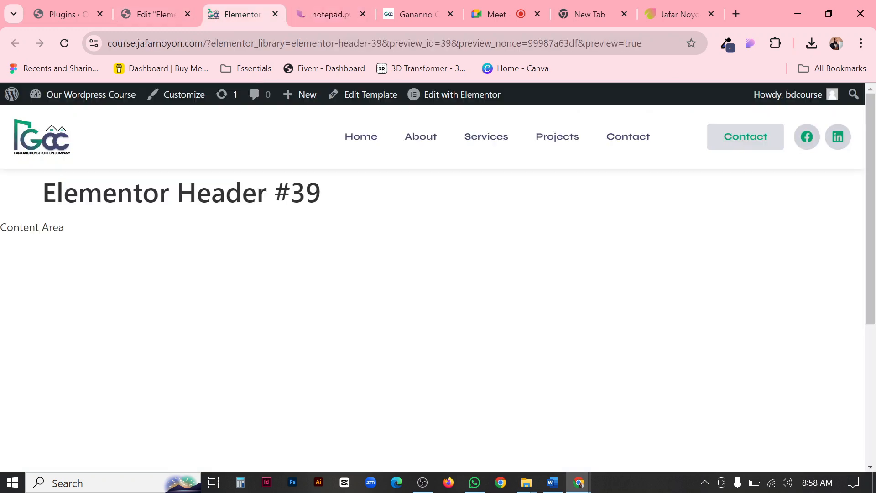
{"action": "left_click", "coordinate": [140, 11]}
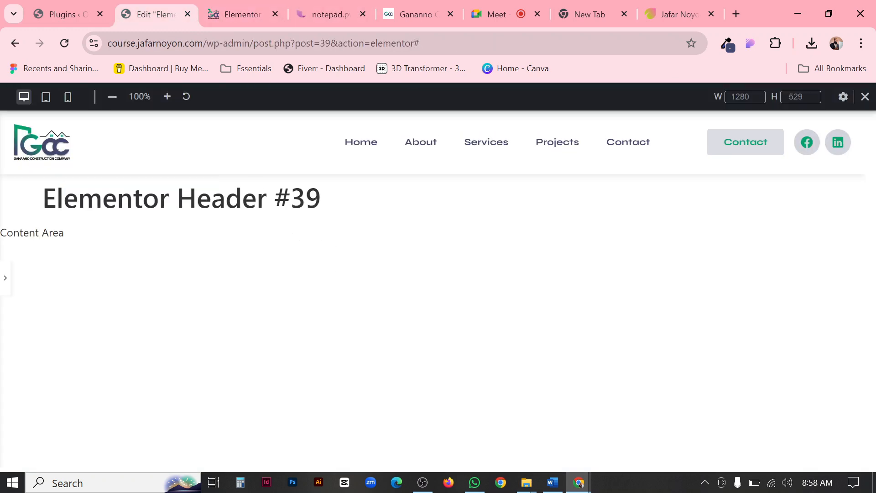
{"action": "left_click", "coordinate": [64, 11]}
{"action": "left_click", "coordinate": [262, 14]}
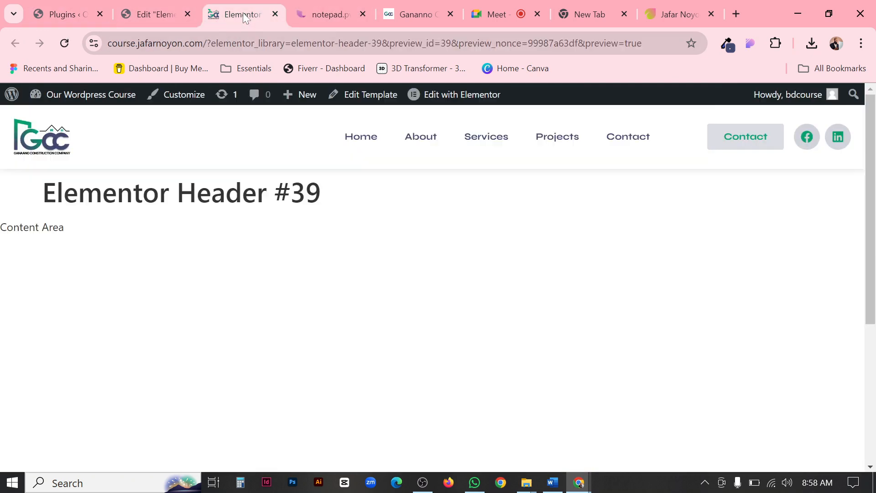
{"action": "left_click", "coordinate": [135, 7]}
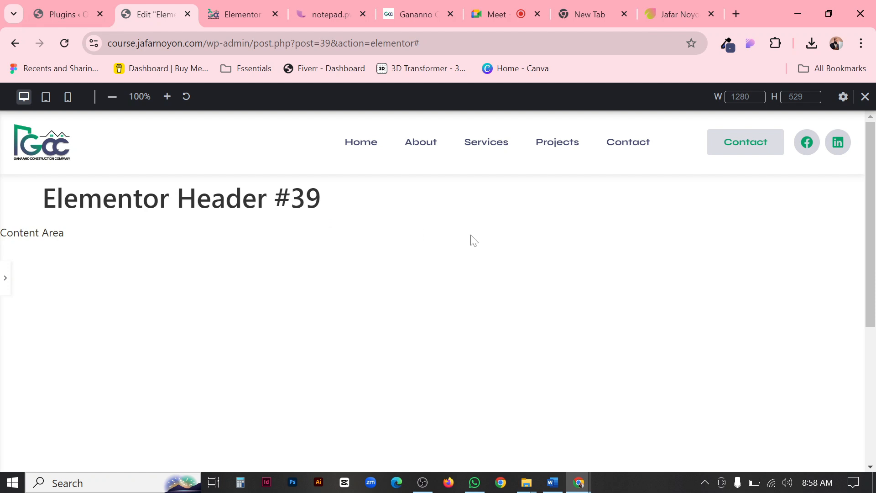
{"action": "scroll", "coordinate": [473, 240], "scroll_direction": "down", "scroll_amount": 5}
{"action": "scroll", "coordinate": [477, 243], "scroll_direction": "up", "scroll_amount": 5}
Switch to the portfolio website and look through its home page, services and project samples.
{"action": "left_click", "coordinate": [675, 11]}
{"action": "scroll", "coordinate": [484, 256], "scroll_direction": "down", "scroll_amount": 5}
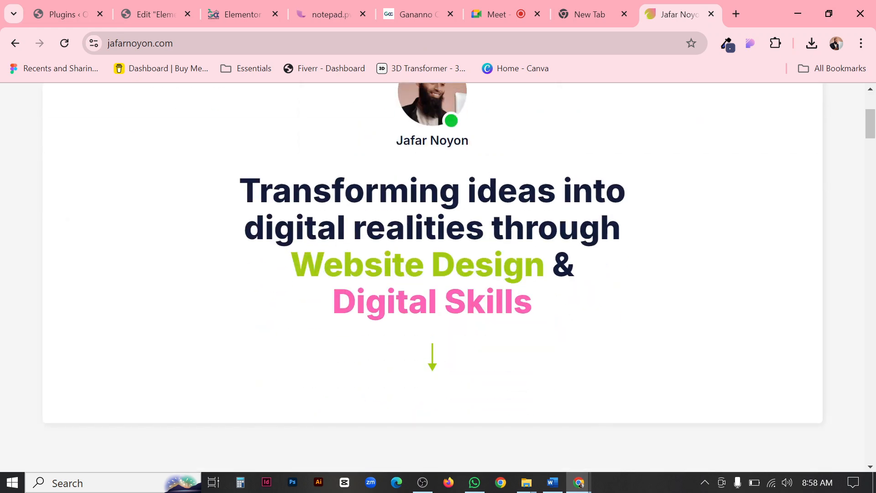
{"action": "scroll", "coordinate": [573, 233], "scroll_direction": "up", "scroll_amount": 5}
{"action": "scroll", "coordinate": [596, 298], "scroll_direction": "down", "scroll_amount": 10}
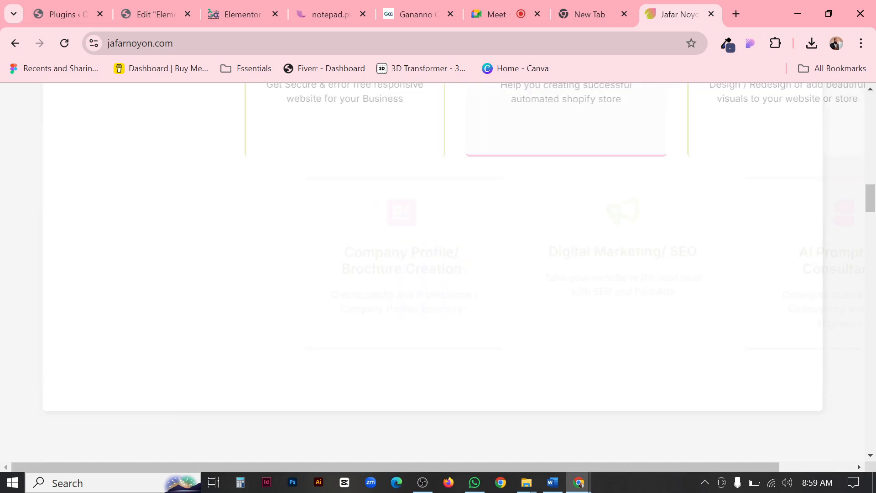
{"action": "scroll", "coordinate": [589, 301], "scroll_direction": "down", "scroll_amount": 10}
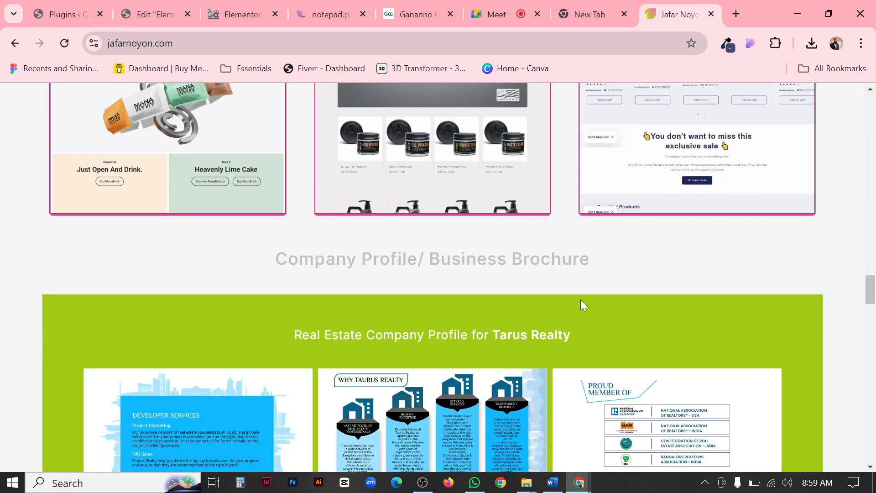
{"action": "scroll", "coordinate": [580, 299], "scroll_direction": "up", "scroll_amount": 10}
{"action": "scroll", "coordinate": [580, 299], "scroll_direction": "up", "scroll_amount": 10}
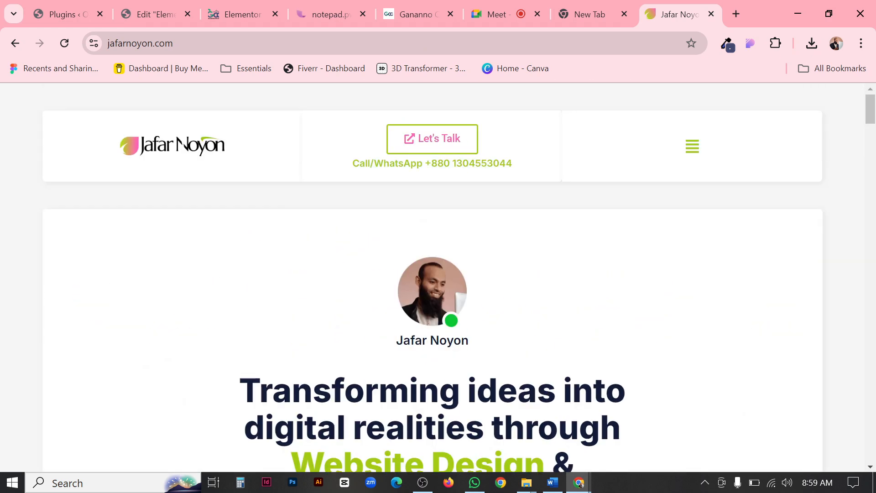